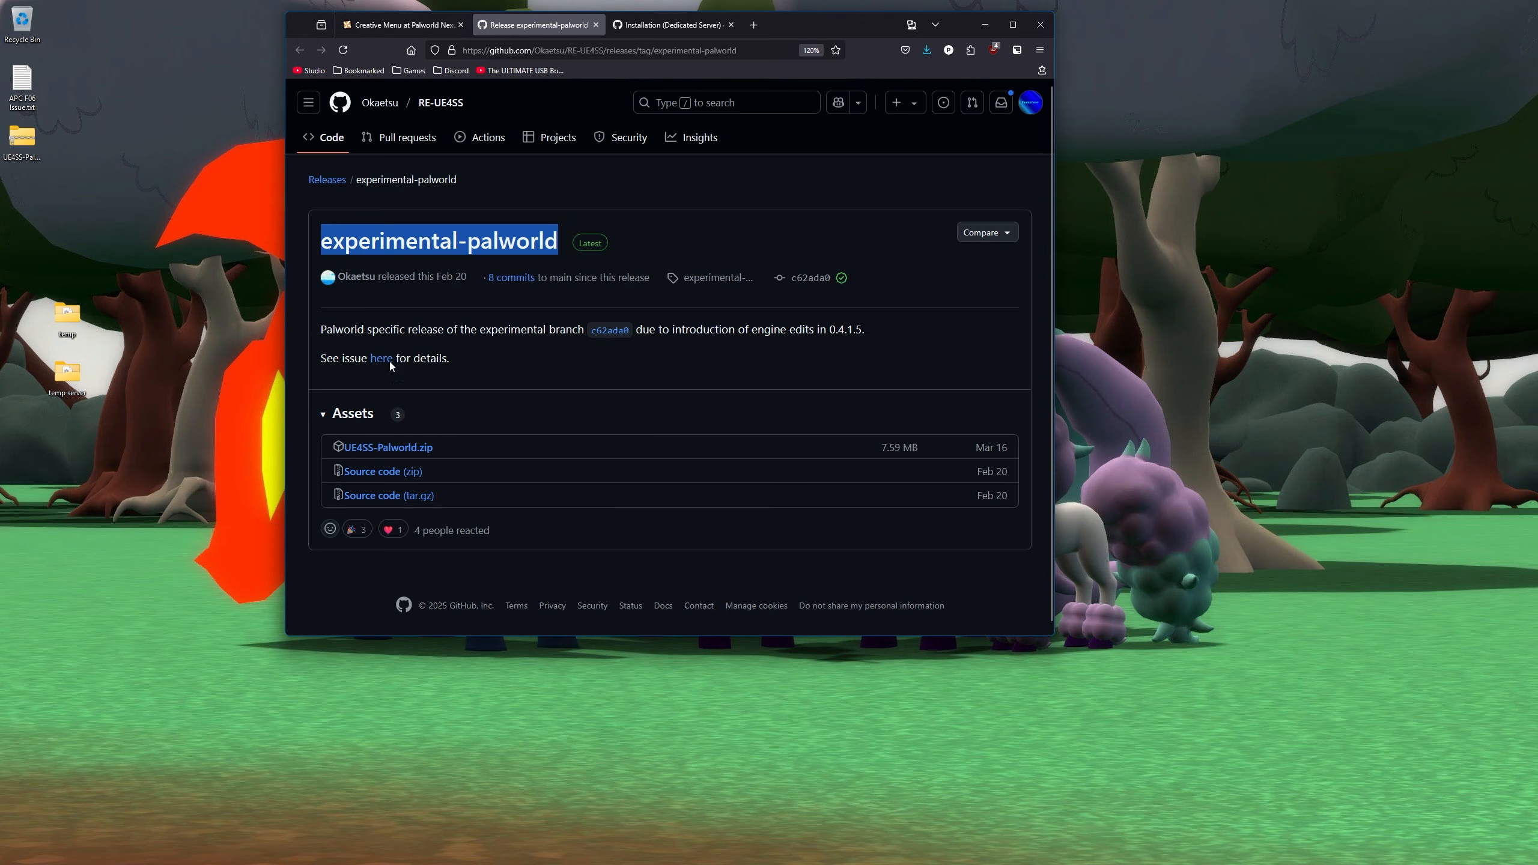
- Show the Creative Menu mod's Files tab on Nexus Mods, listing main file version 0.5.3
{"action": "left_click", "coordinate": [416, 24]}
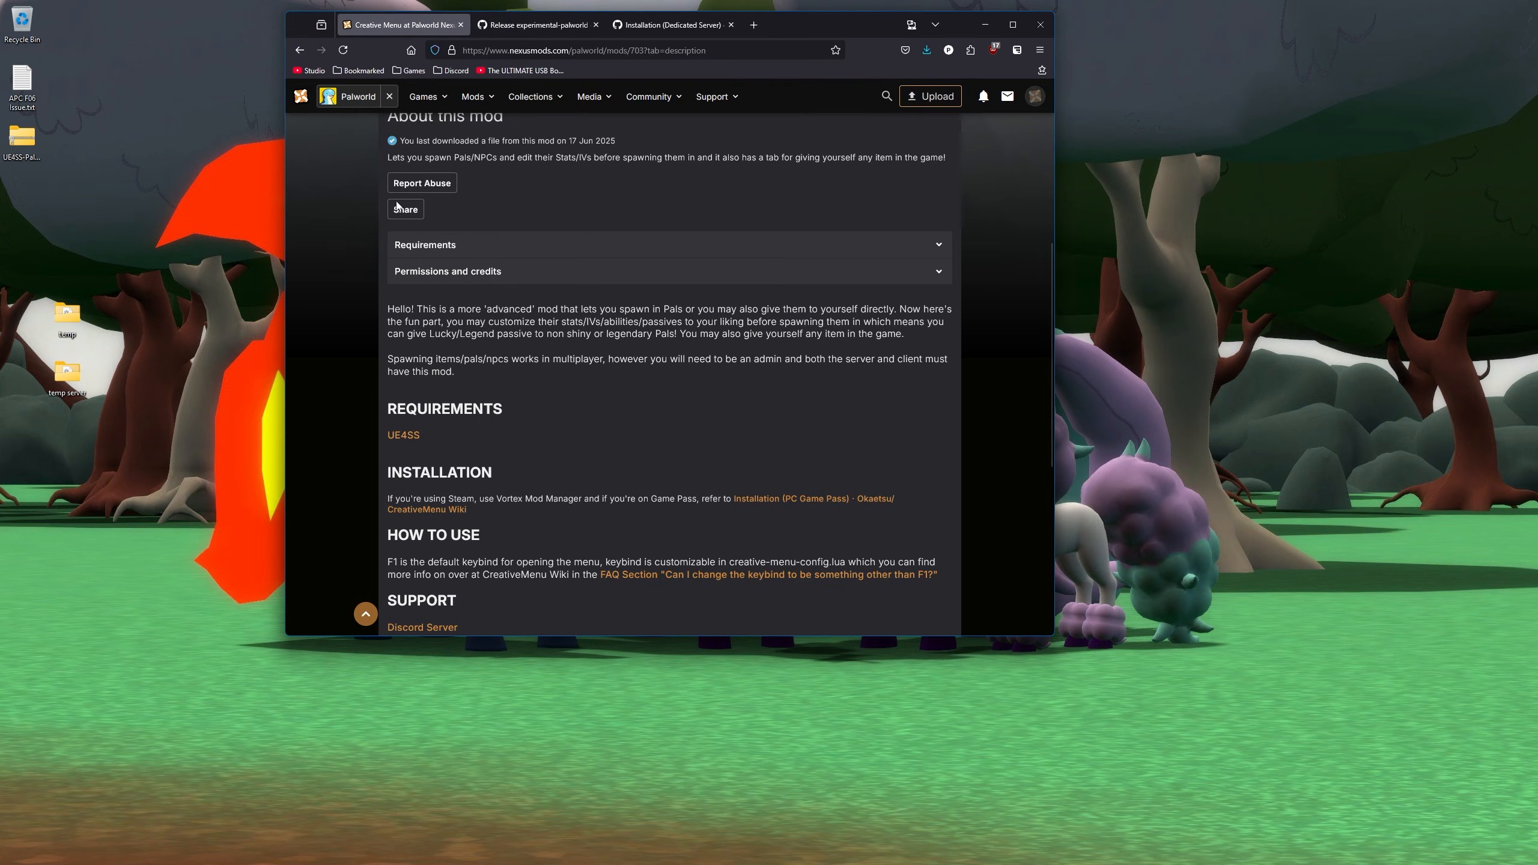
{"action": "scroll", "coordinate": [342, 266], "scroll_direction": "up", "scroll_amount": 6}
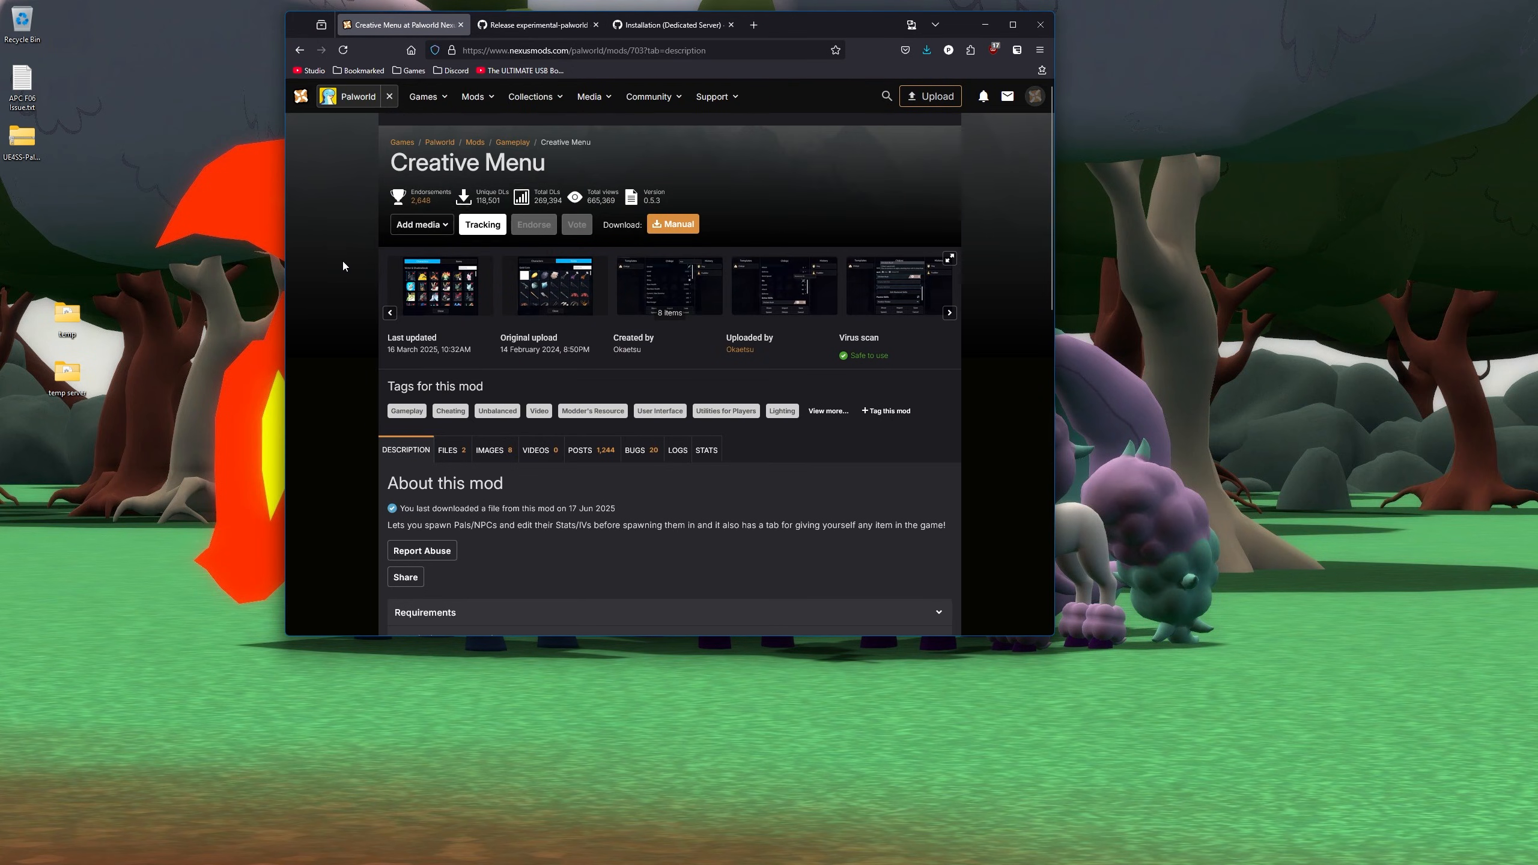
{"action": "left_click", "coordinate": [446, 451]}
{"action": "scroll", "coordinate": [340, 390], "scroll_direction": "down", "scroll_amount": 5}
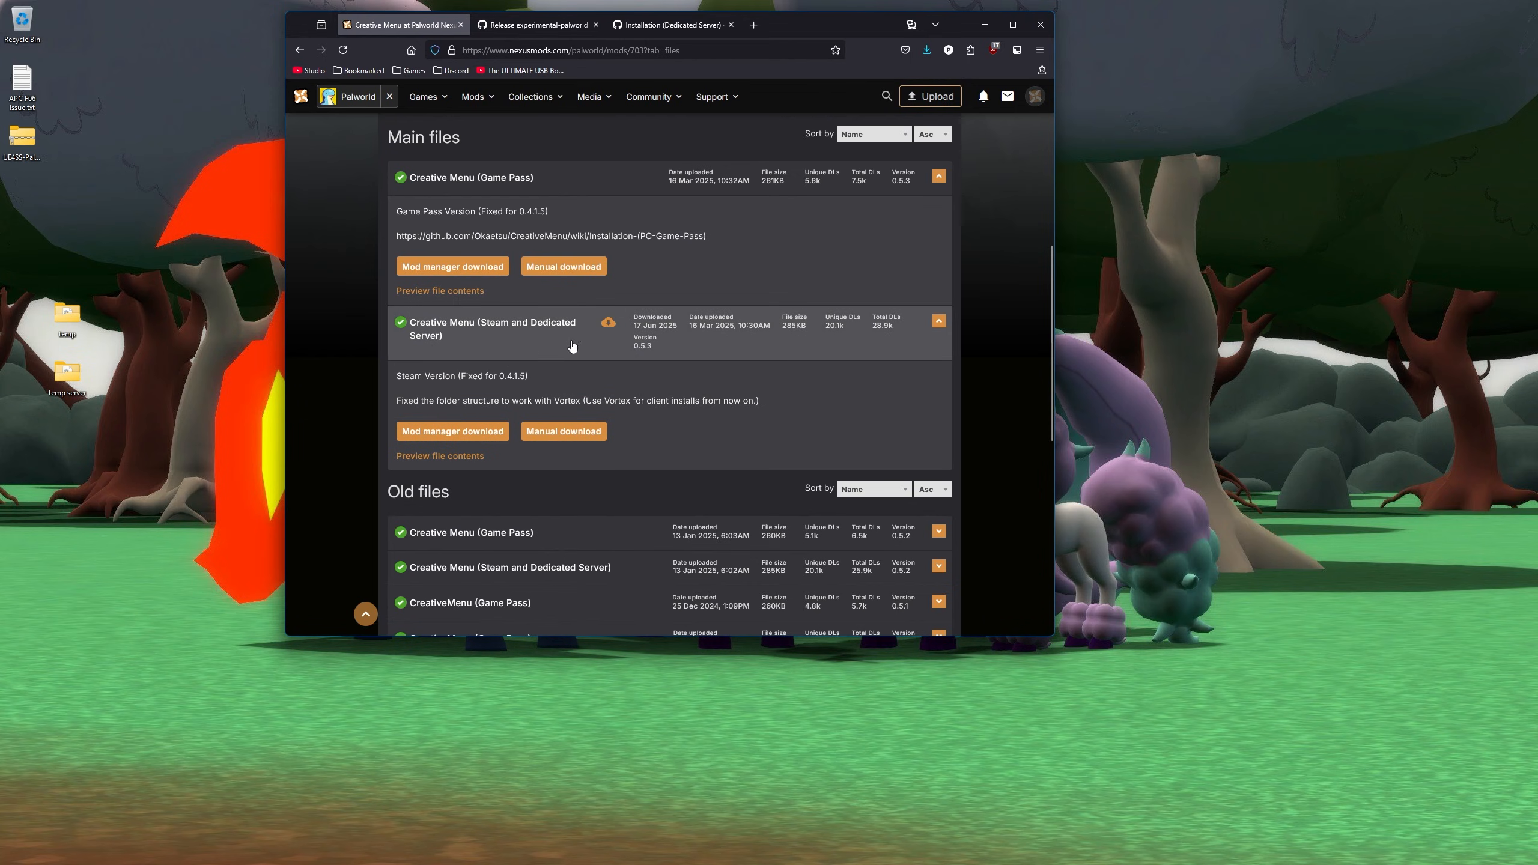
- Manually download the Creative Menu Steam and Dedicated Server zip via Slow Download to the Desktop
{"action": "left_click", "coordinate": [557, 439]}
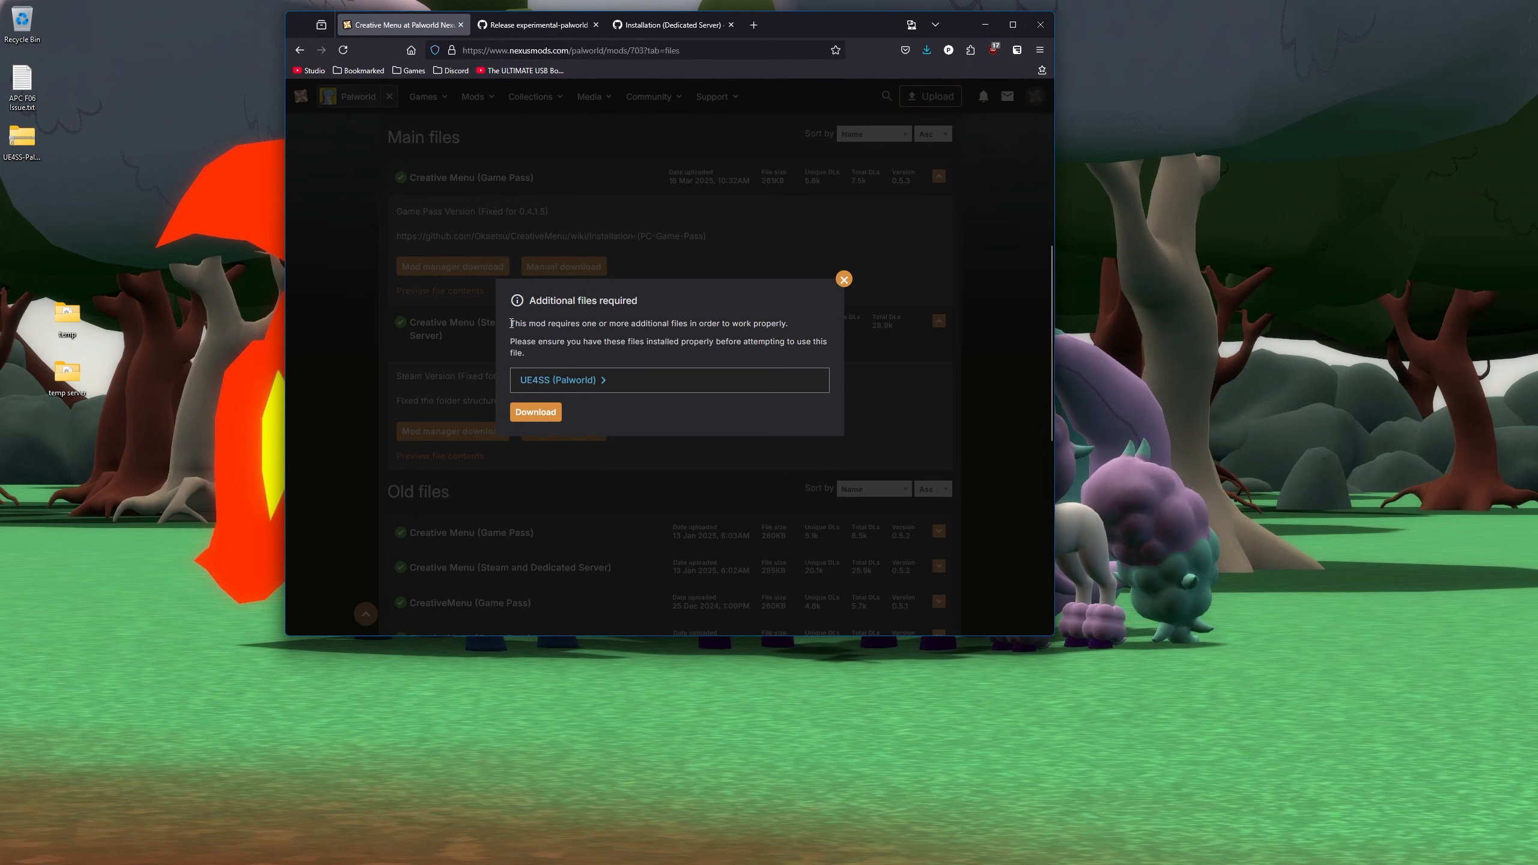
{"action": "left_click_drag", "start_coordinate": [509, 323], "coordinate": [747, 352]}
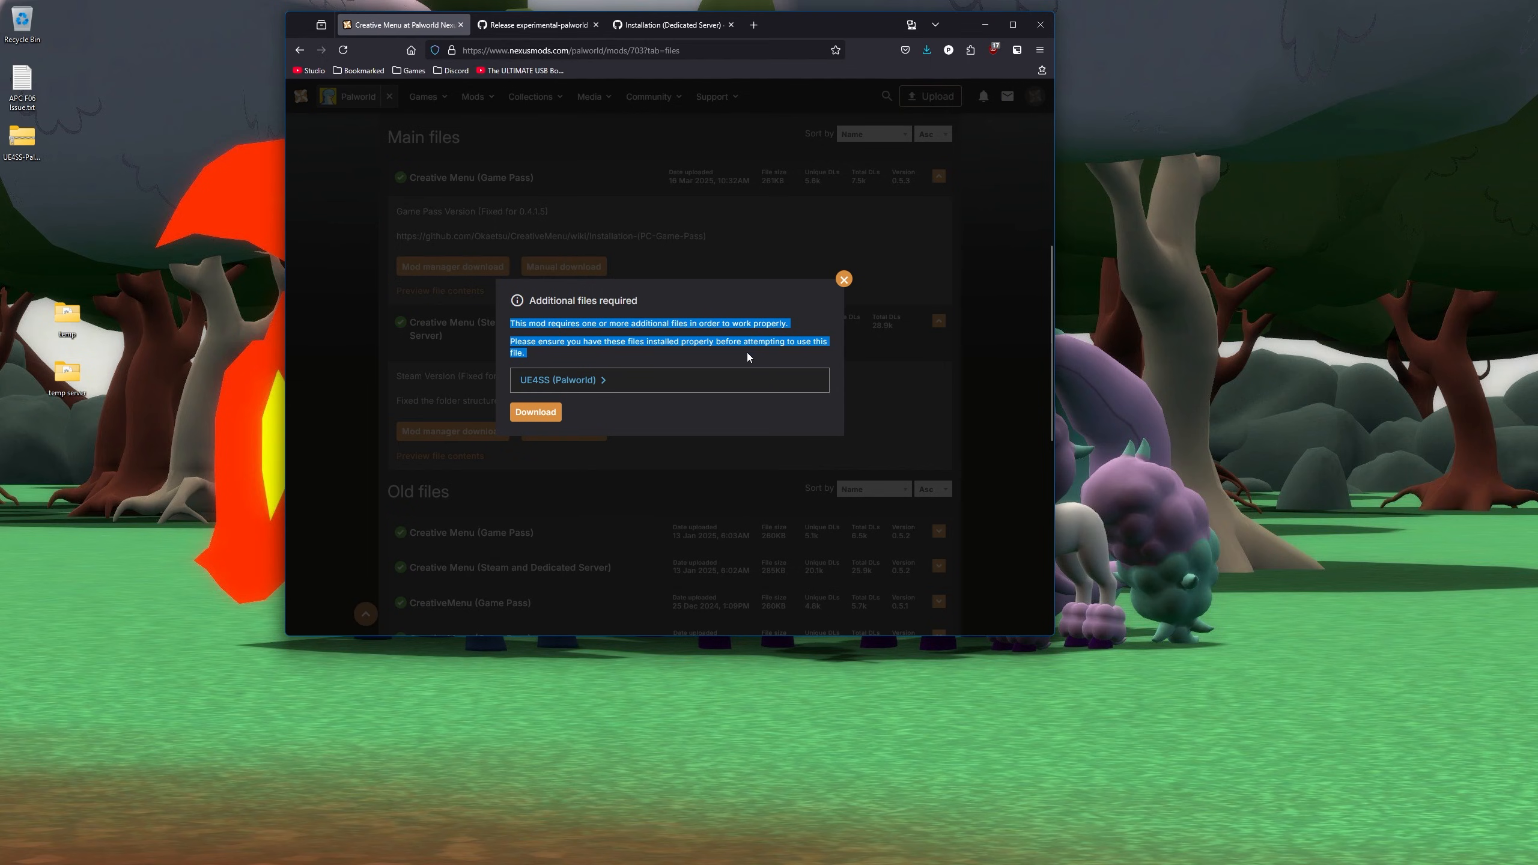
{"action": "left_click", "coordinate": [560, 348]}
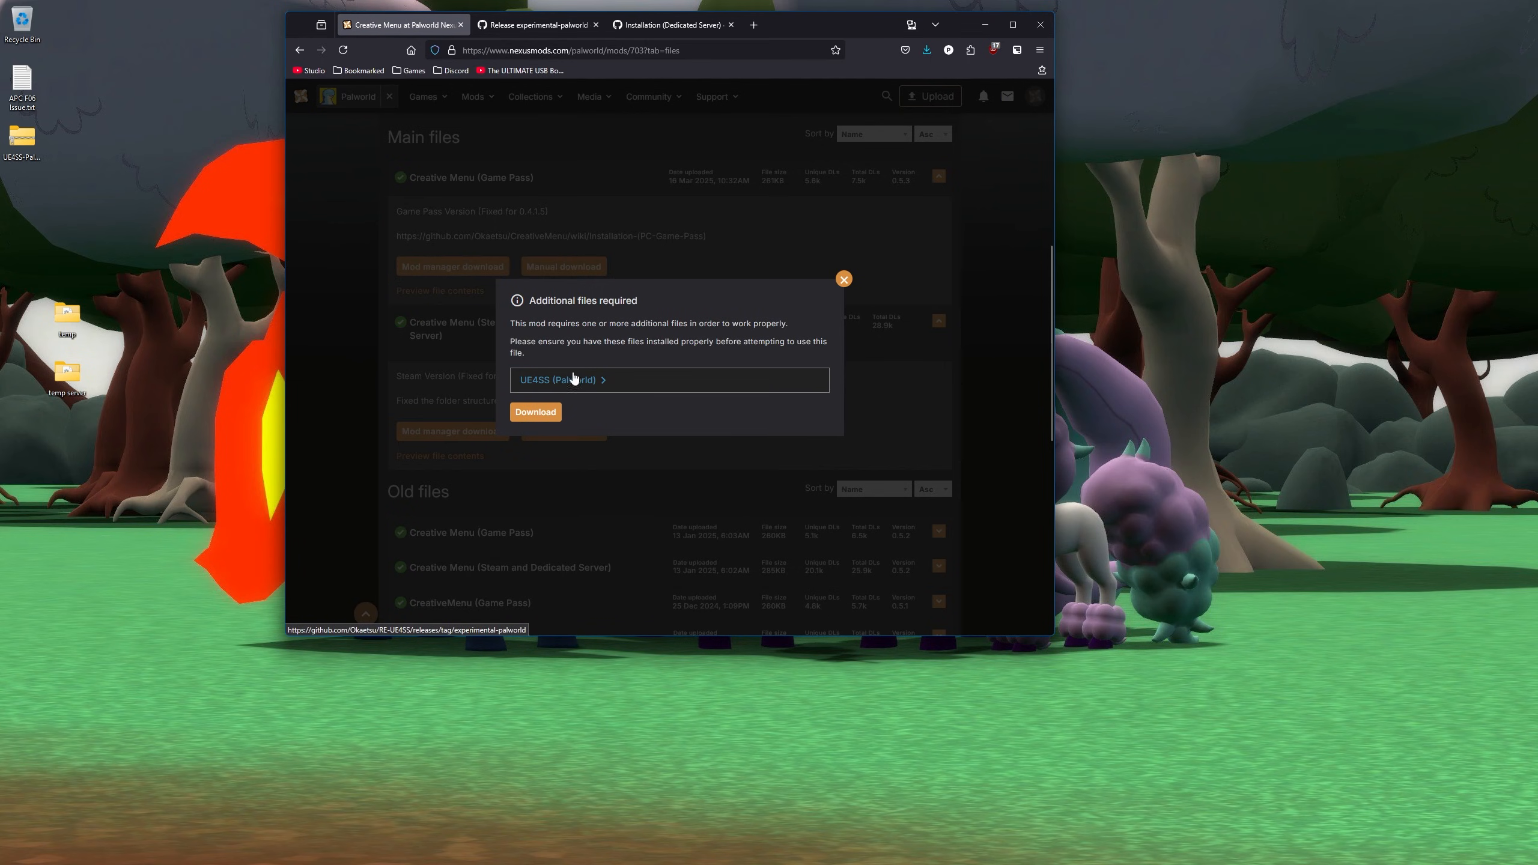
{"action": "left_click", "coordinate": [544, 420]}
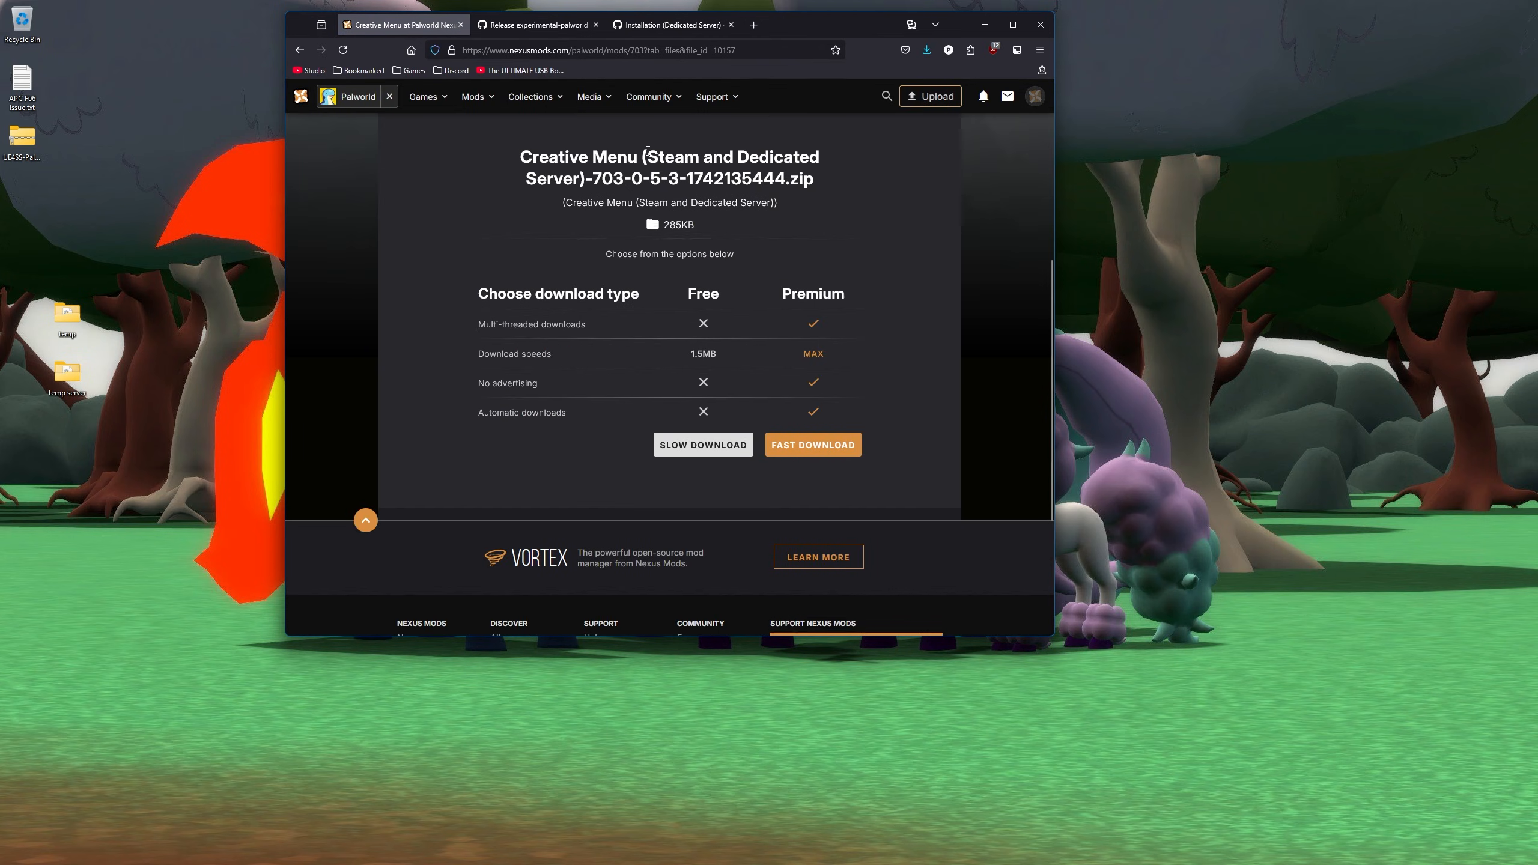
{"action": "left_click_drag", "start_coordinate": [647, 151], "coordinate": [584, 179]}
{"action": "left_click", "coordinate": [327, 301]}
{"action": "left_click", "coordinate": [685, 444]}
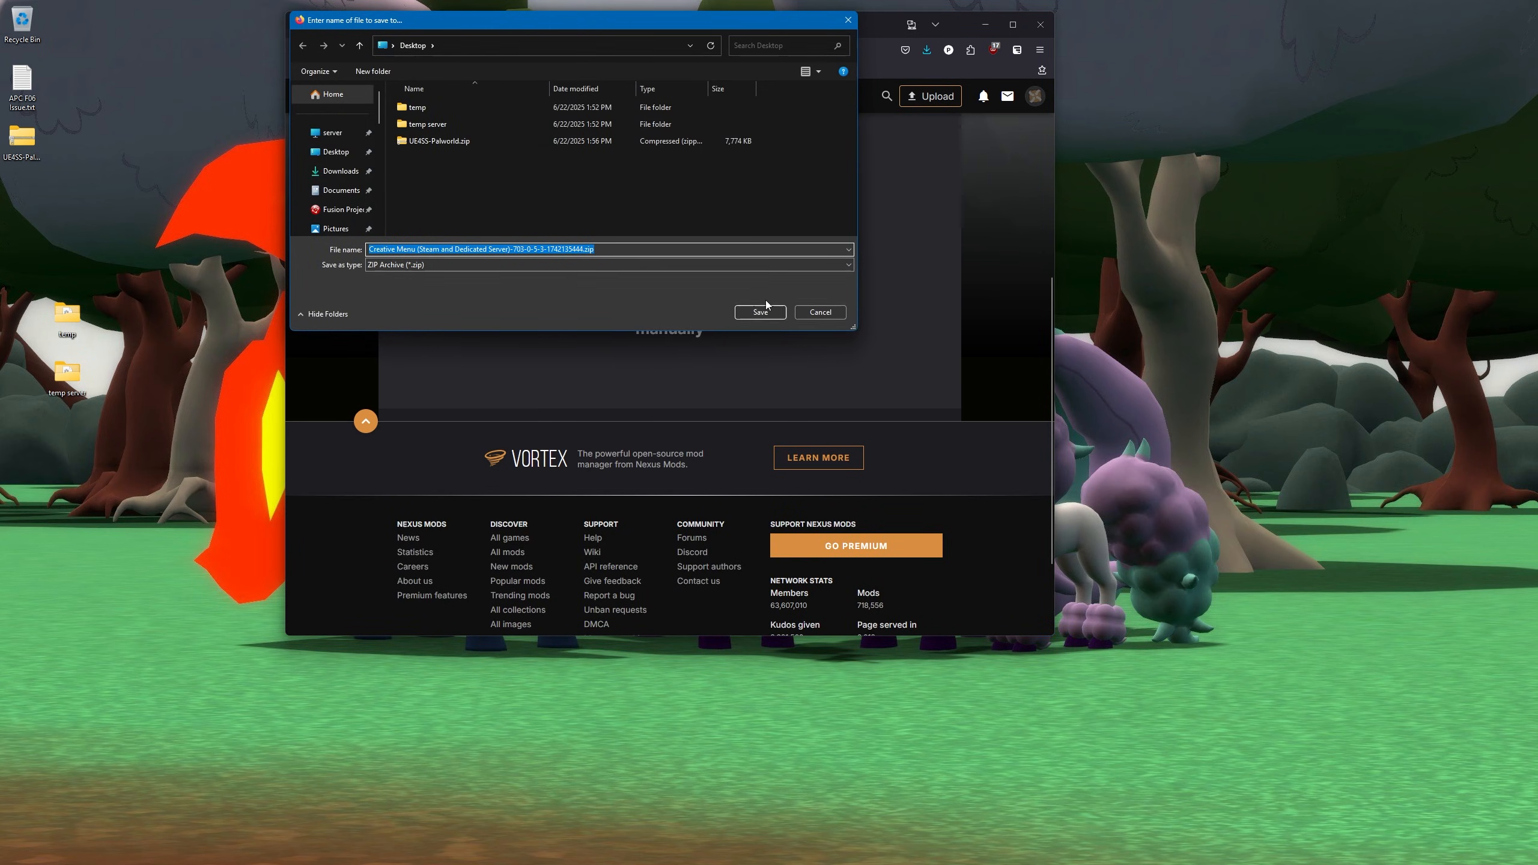
{"action": "left_click", "coordinate": [344, 155]}
{"action": "left_click", "coordinate": [763, 313]}
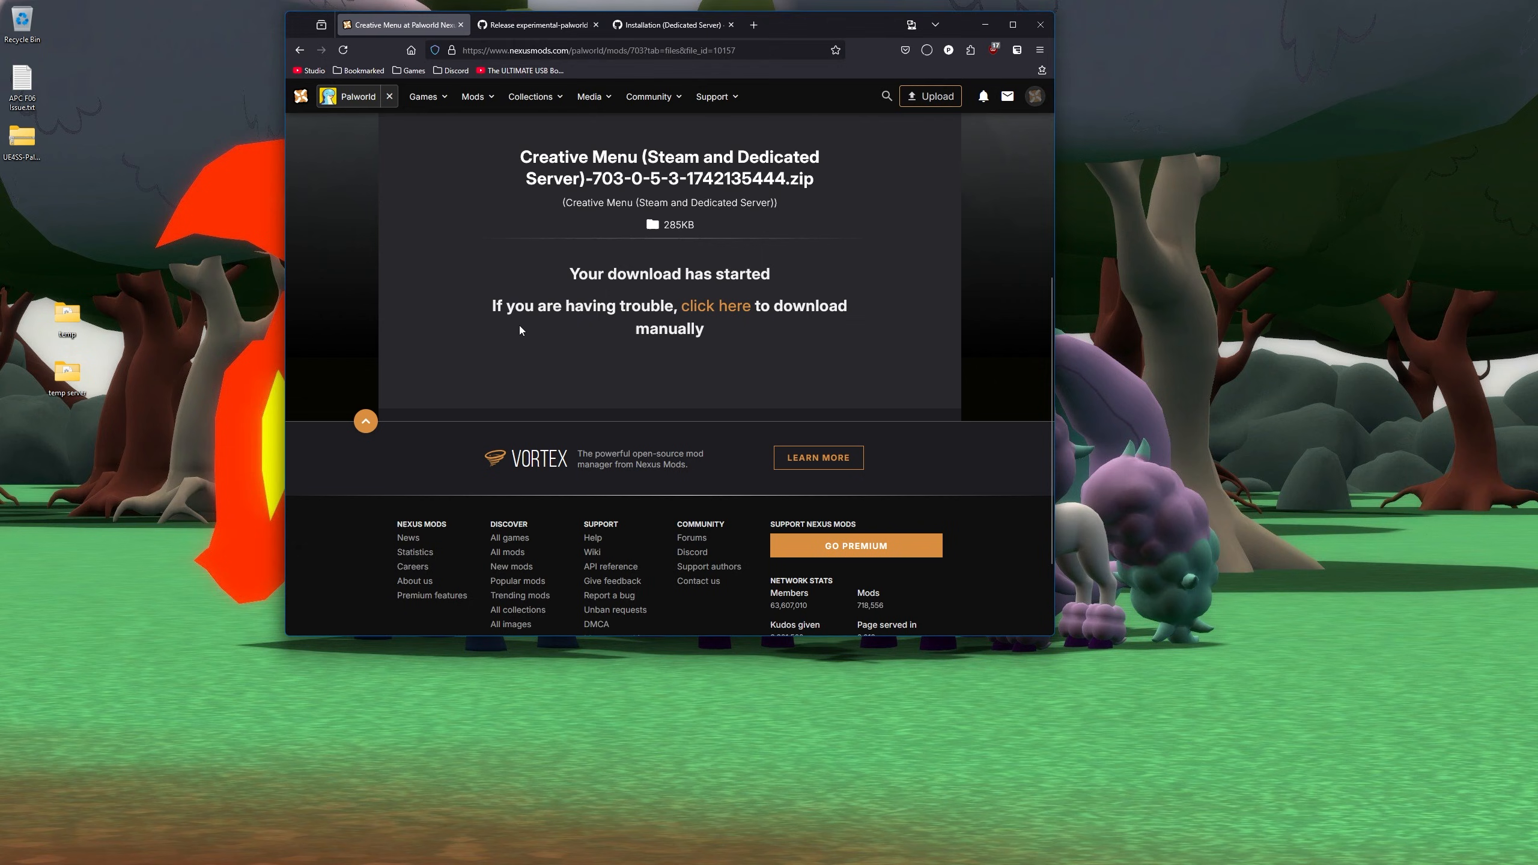
- Rearrange the downloaded zip icons on the desktop and return to the mod files page
{"action": "left_click_drag", "start_coordinate": [30, 200], "coordinate": [211, 435]}
{"action": "left_click_drag", "start_coordinate": [22, 138], "coordinate": [203, 309]}
{"action": "left_click_drag", "start_coordinate": [193, 436], "coordinate": [202, 435]}
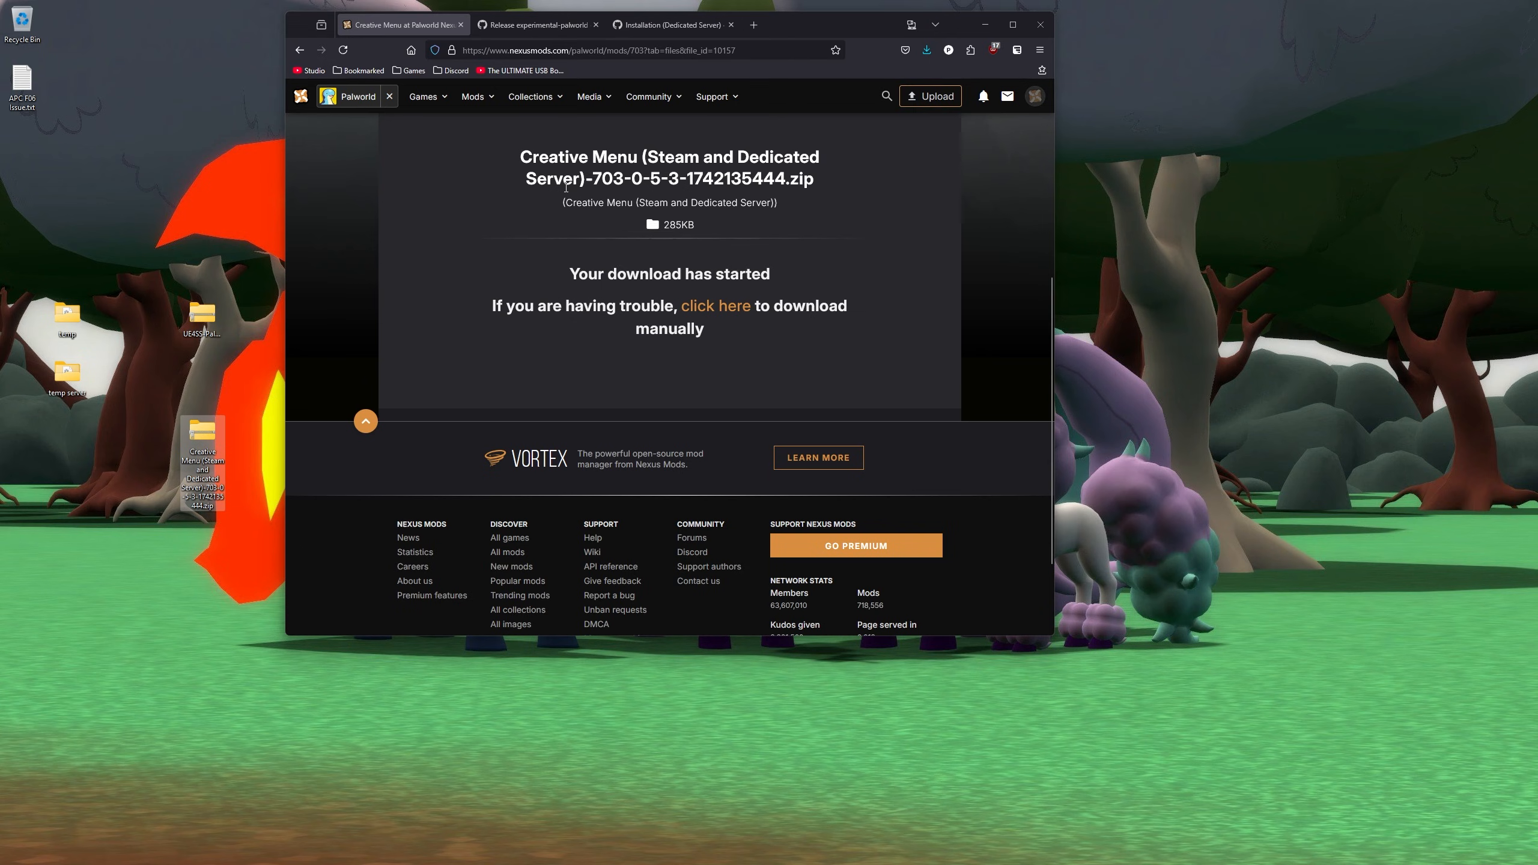
{"action": "key", "text": "alt+Left"}
{"action": "key", "text": "alt+Left"}
{"action": "key", "text": "alt+Left"}
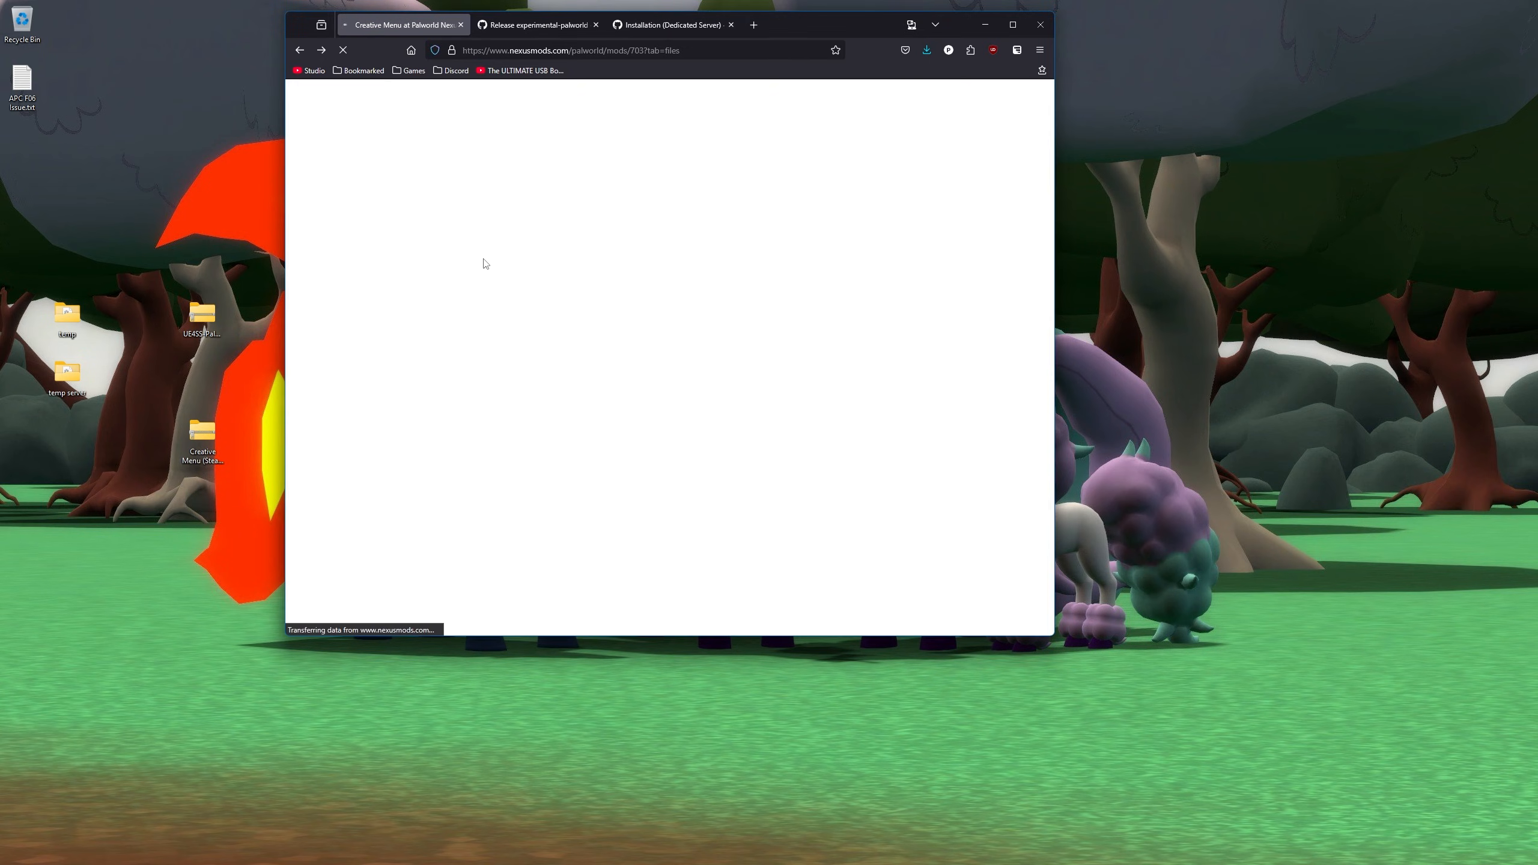
- Read the wiki's Dedicated Server and Steam installation pages, then return to the Nexus files tab
{"action": "left_click", "coordinate": [429, 283]}
{"action": "key", "text": "alt+Left"}
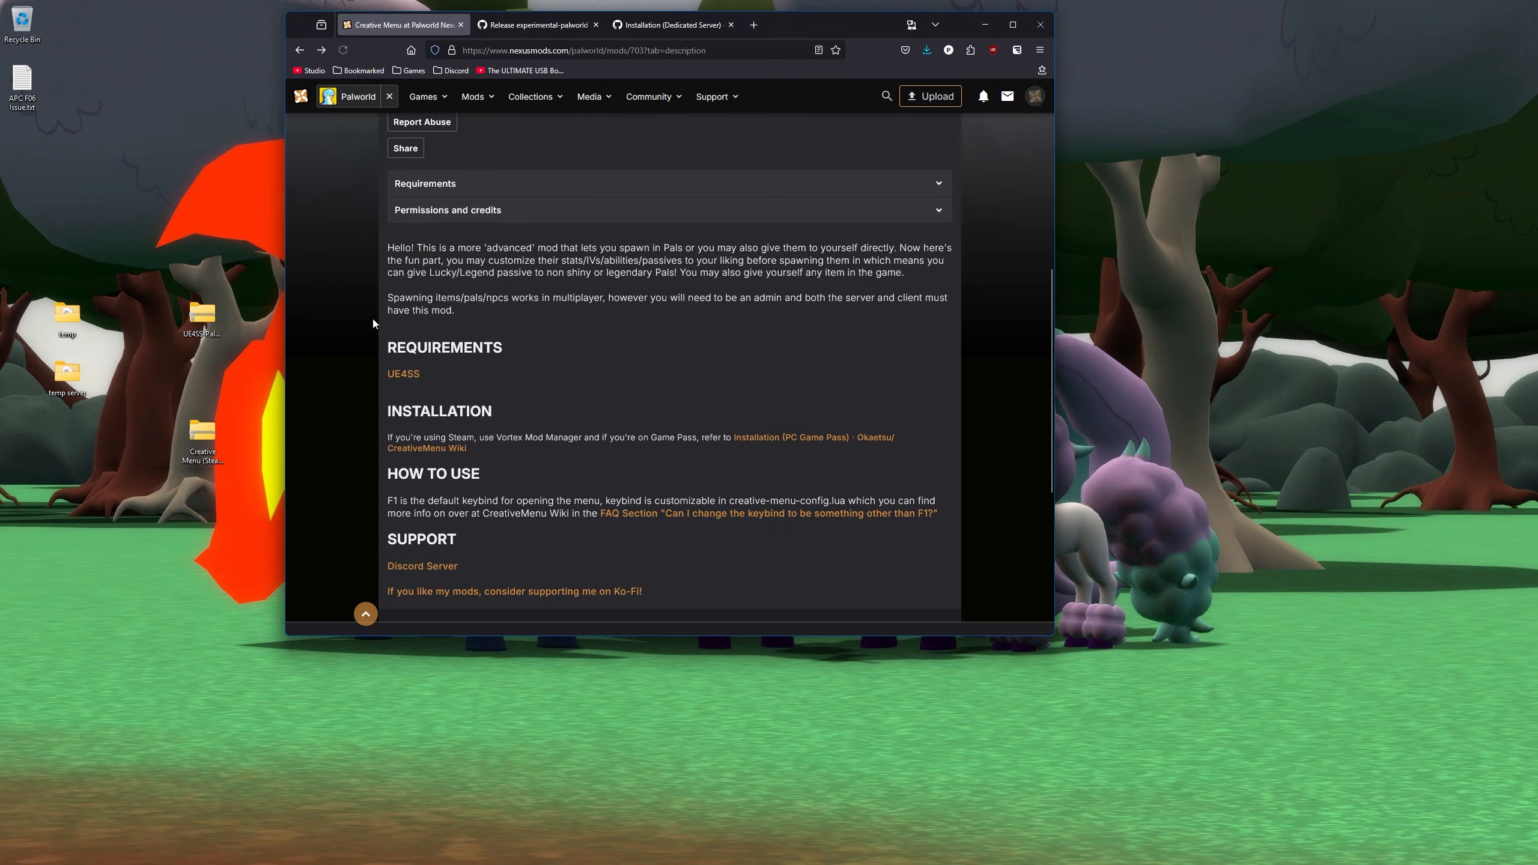
{"action": "scroll", "coordinate": [377, 315], "scroll_direction": "up", "scroll_amount": 6}
{"action": "left_click_drag", "start_coordinate": [669, 25], "coordinate": [534, 25]}
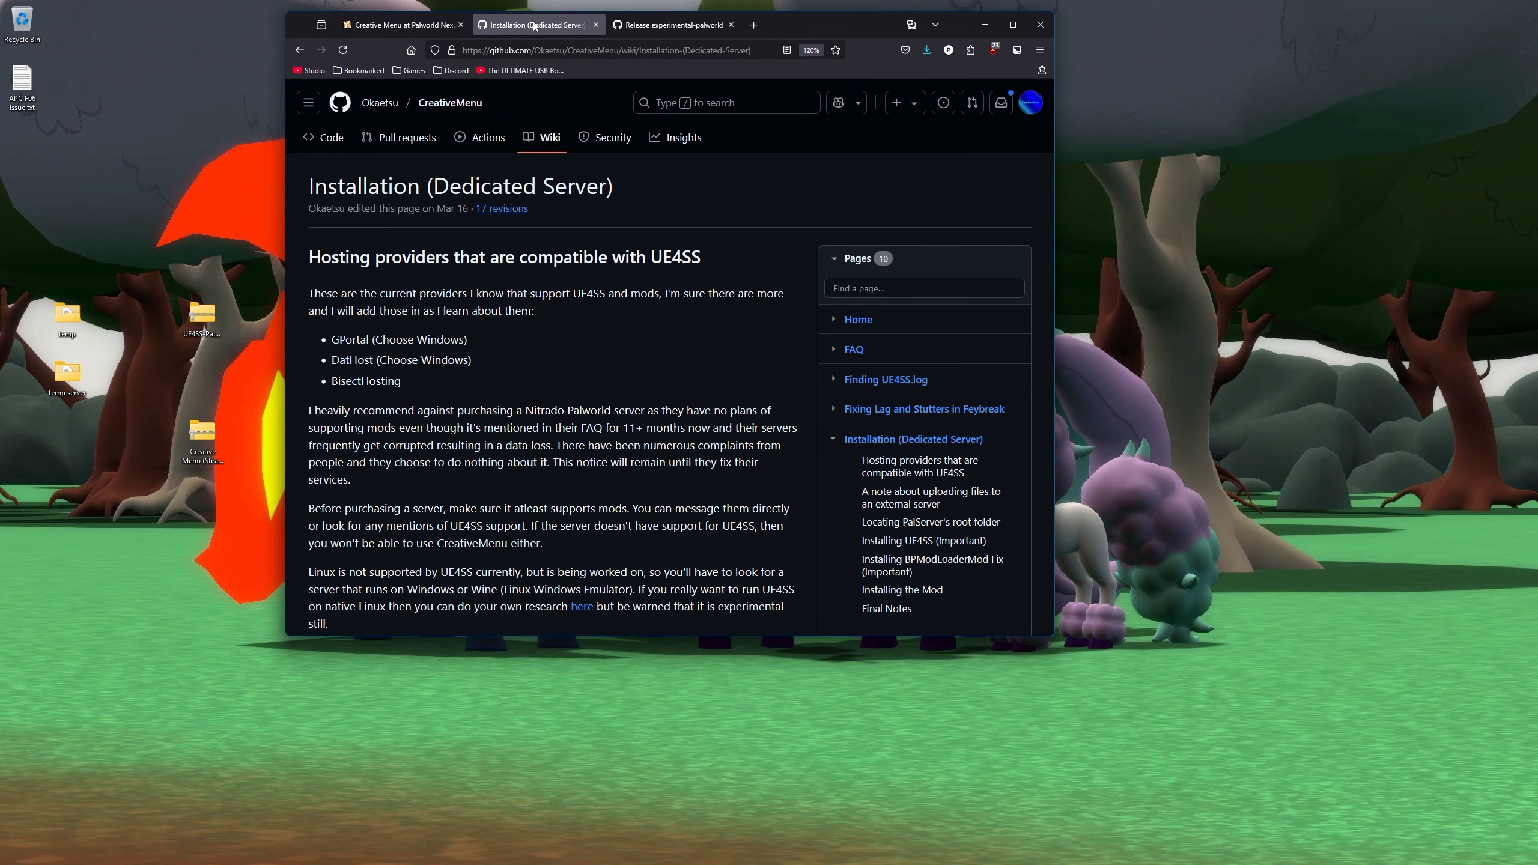
{"action": "scroll", "coordinate": [806, 377], "scroll_direction": "down", "scroll_amount": 5}
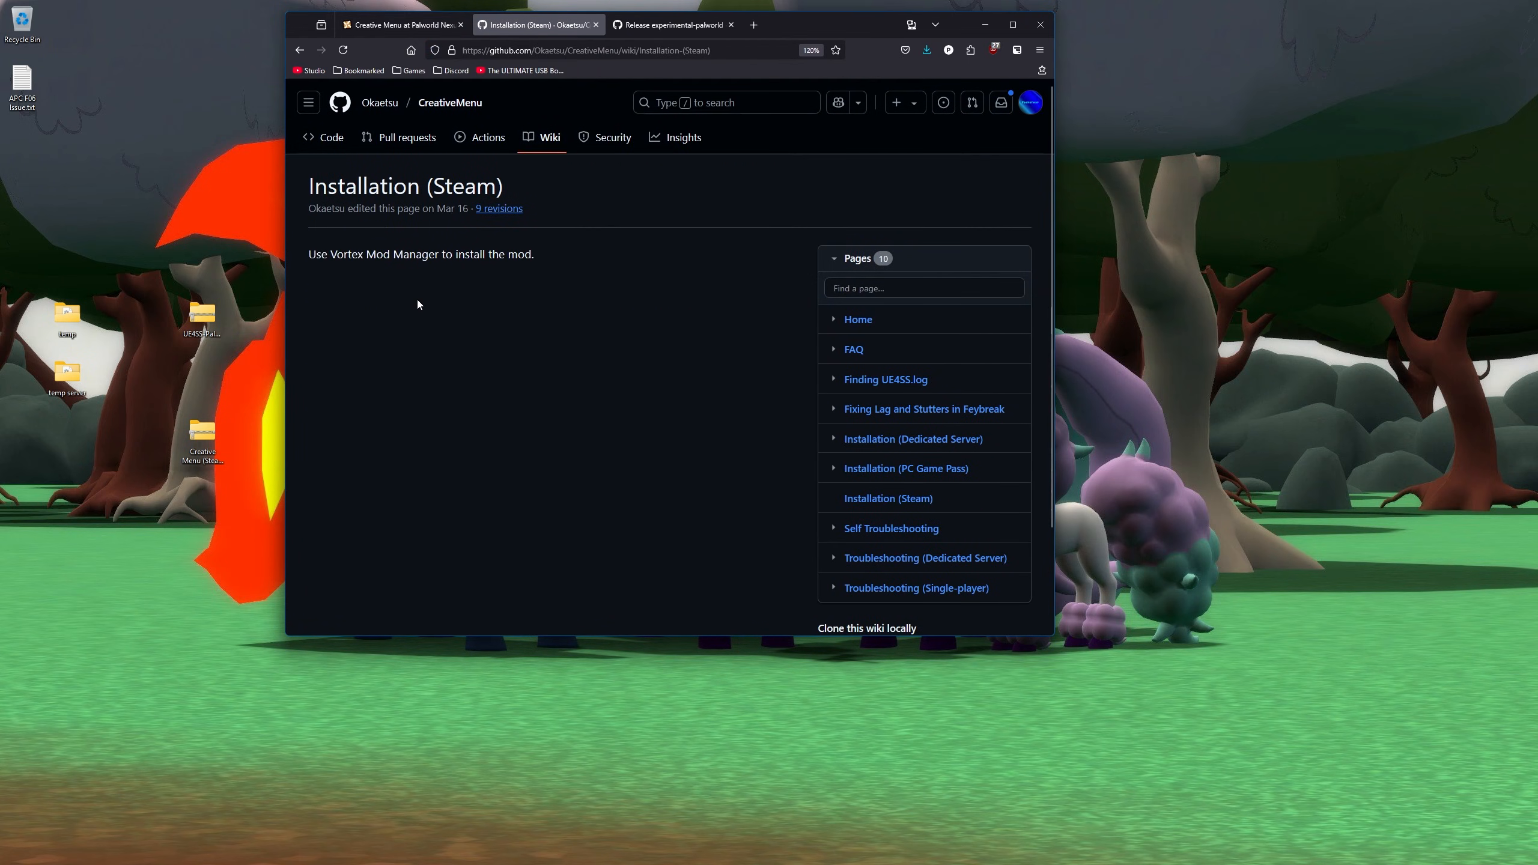
{"action": "left_click_drag", "start_coordinate": [548, 259], "coordinate": [306, 255]}
{"action": "left_click", "coordinate": [508, 279]}
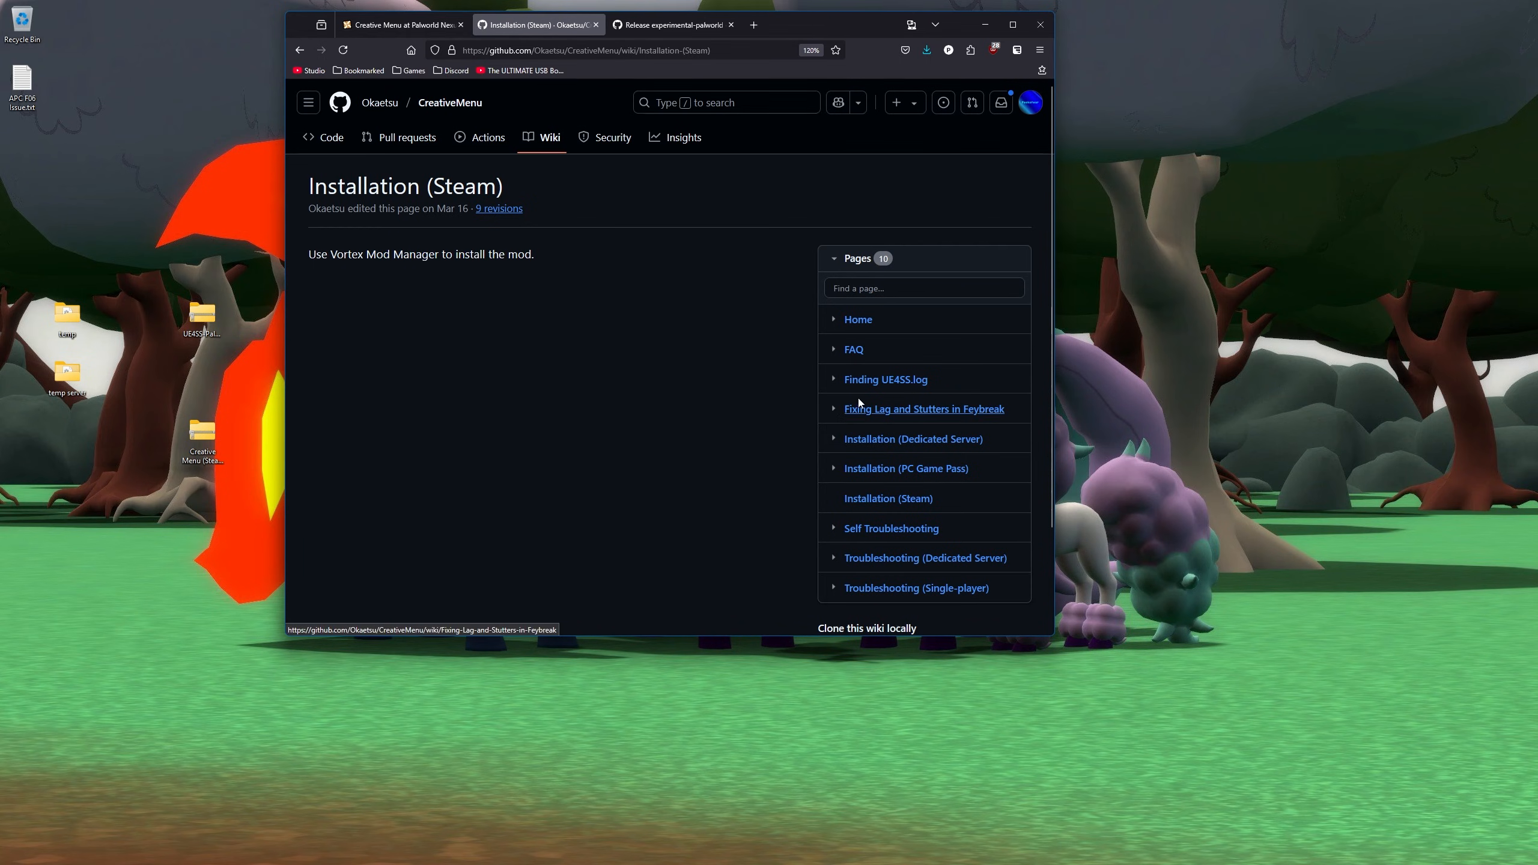
{"action": "left_click", "coordinate": [400, 25]}
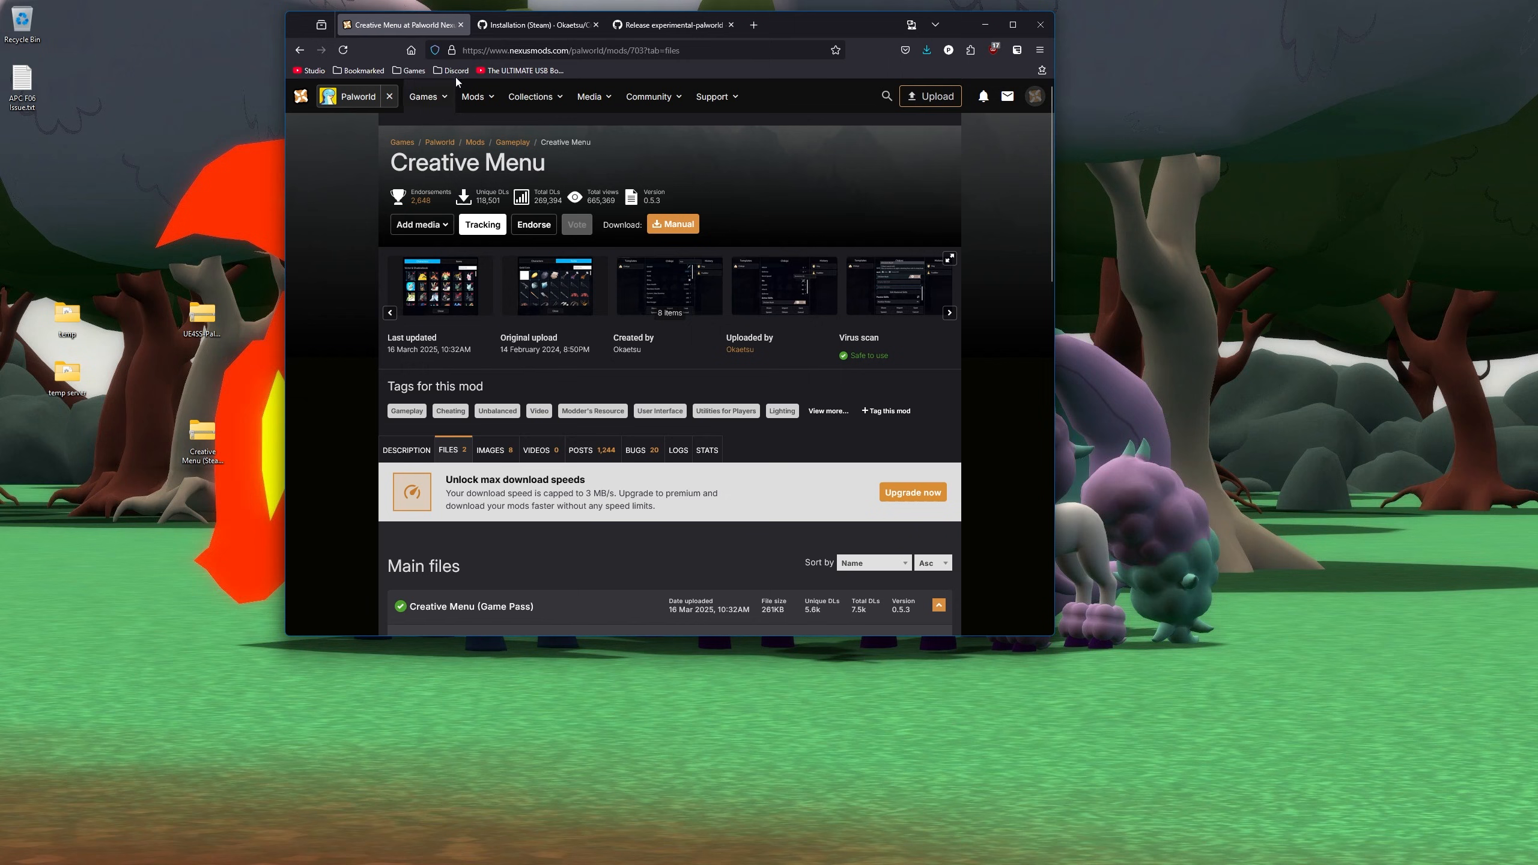
{"action": "left_click_drag", "start_coordinate": [620, 35], "coordinate": [967, 63]}
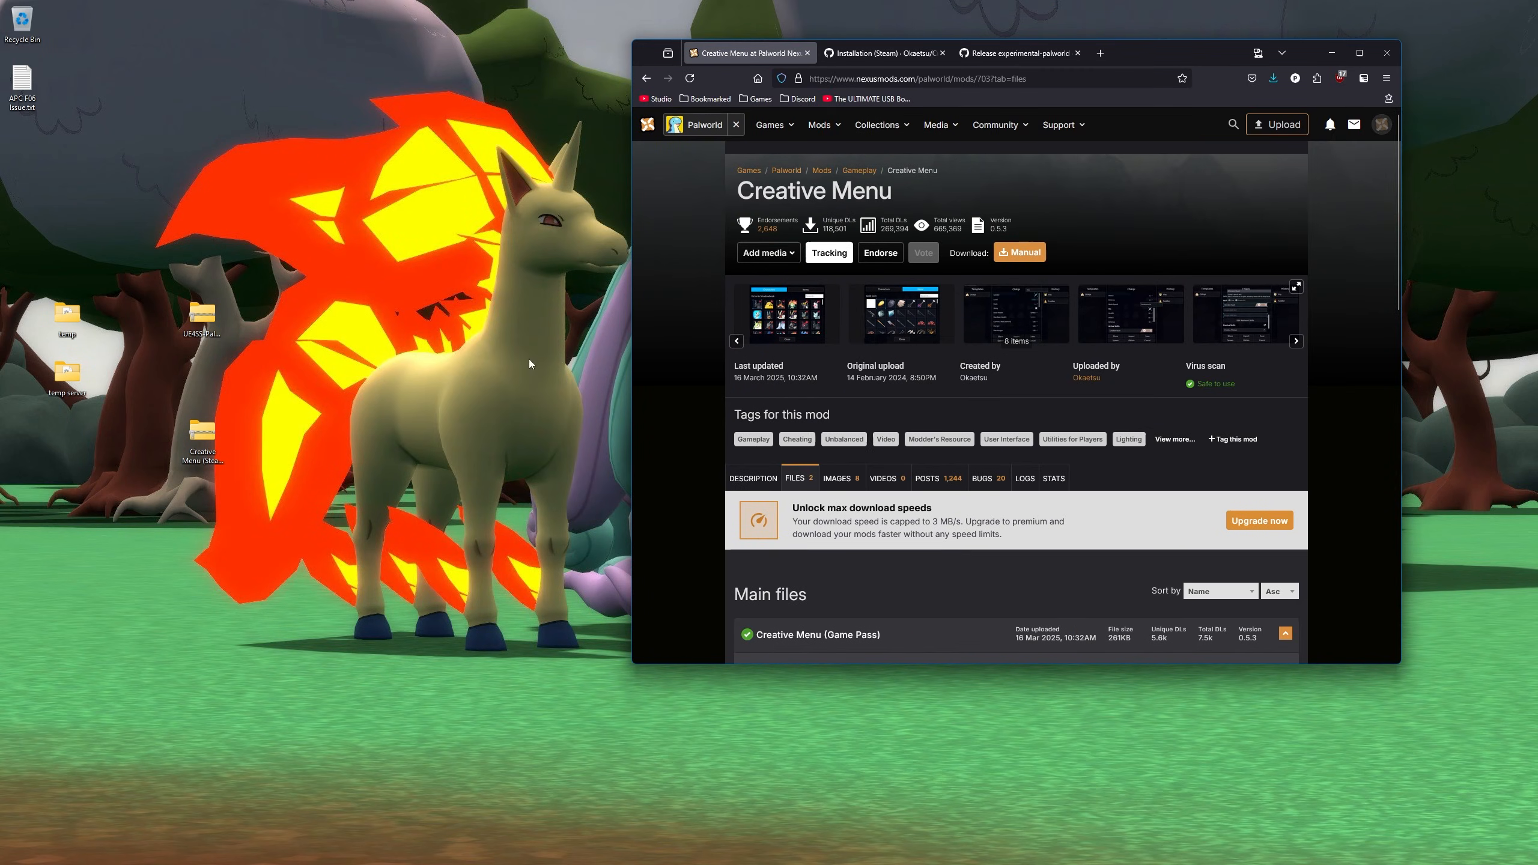
- Browse a new tab to C:\Program Files (x86)\Steam\steamapps\common, then close it
{"action": "key", "text": "alt+Tab"}
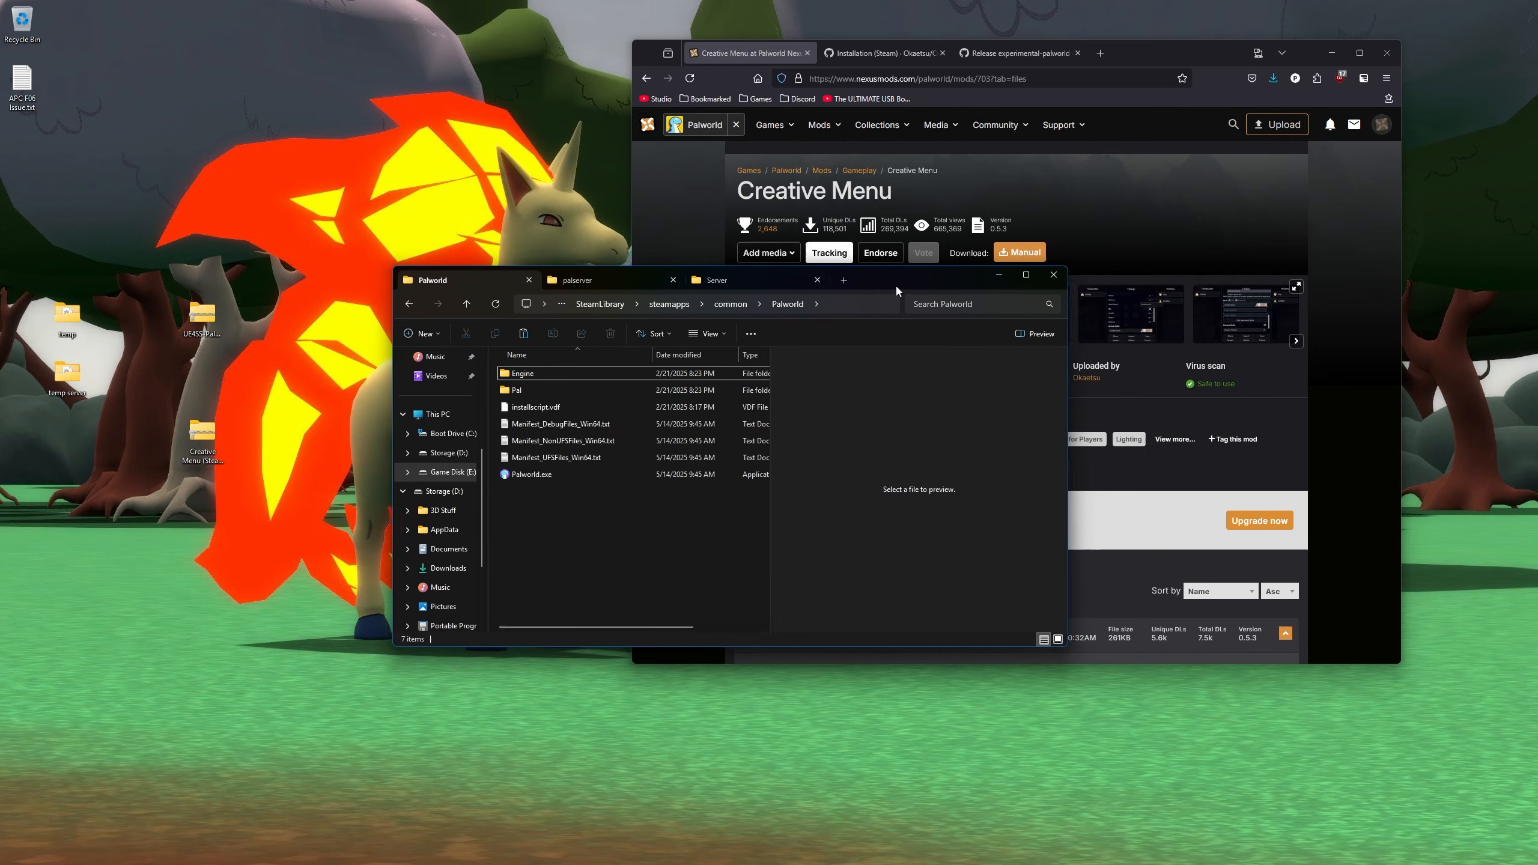
{"action": "left_click_drag", "start_coordinate": [896, 285], "coordinate": [772, 206]}
{"action": "left_click", "coordinate": [726, 203]}
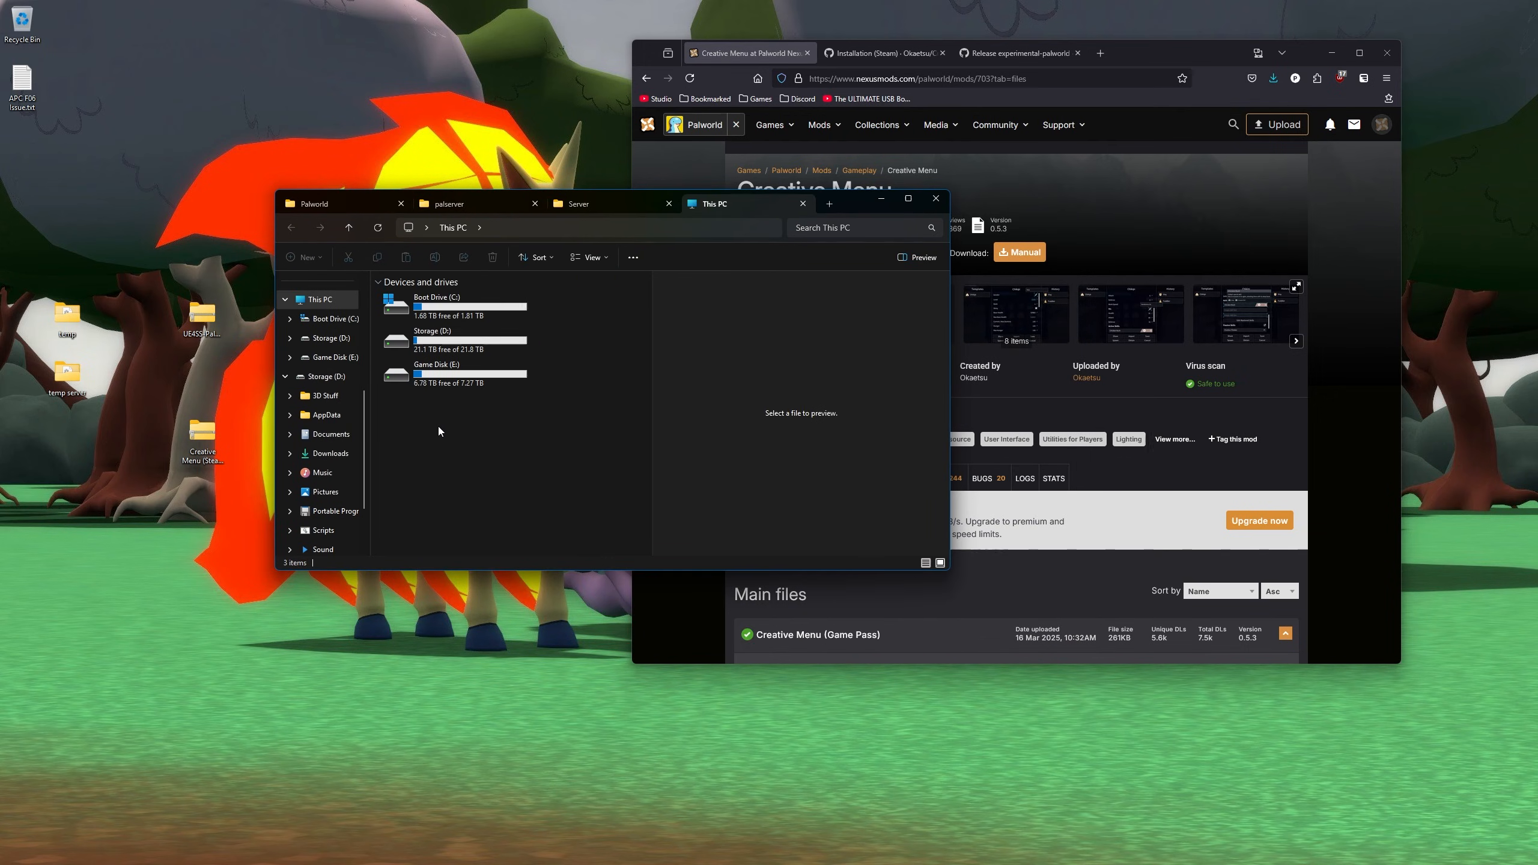
{"action": "double_click", "coordinate": [439, 303]}
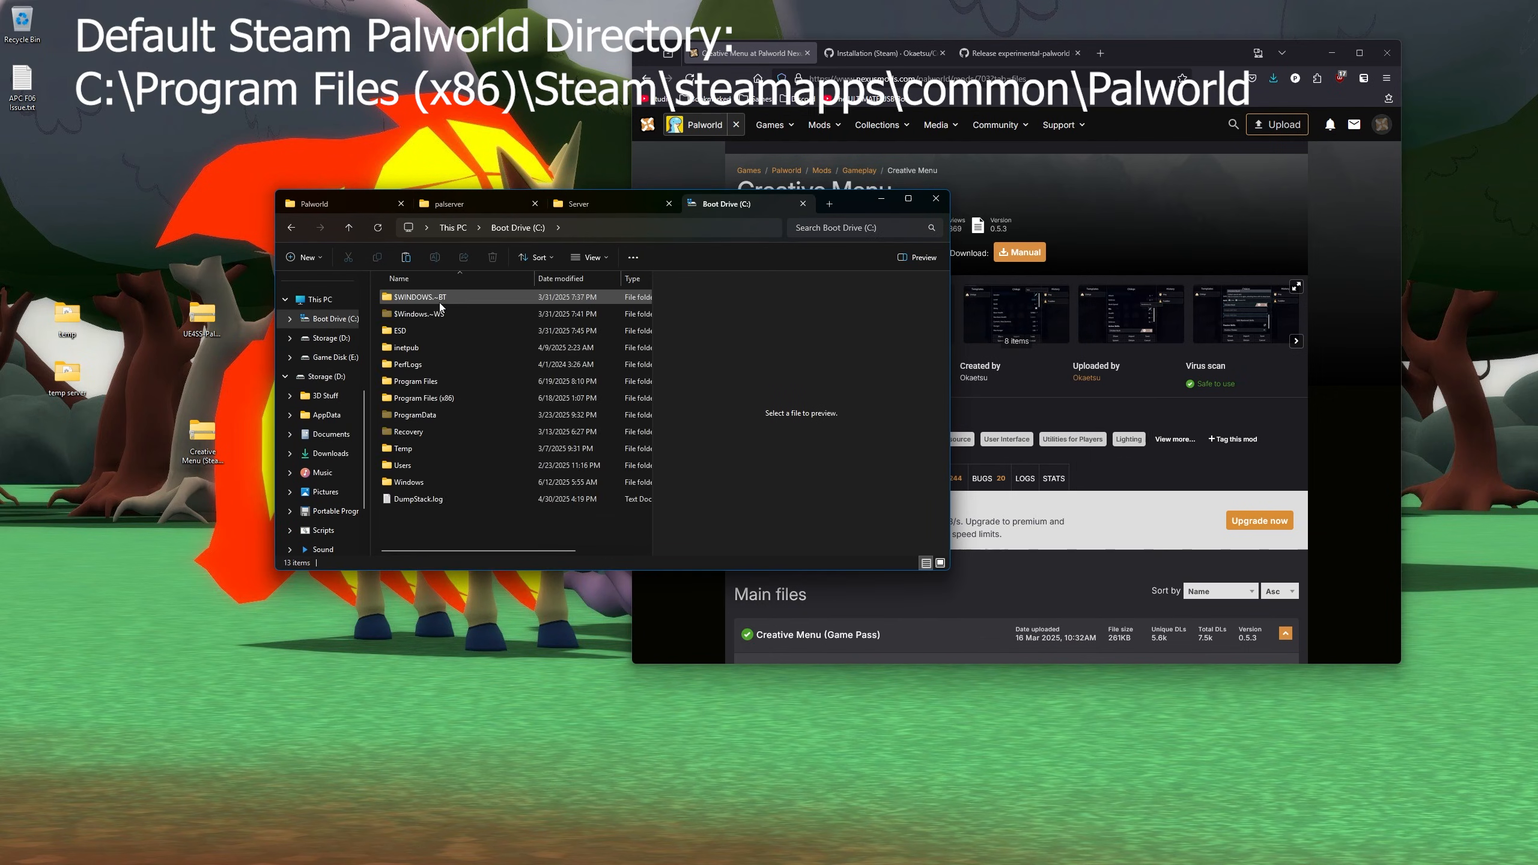
{"action": "double_click", "coordinate": [417, 400]}
{"action": "scroll", "coordinate": [439, 411], "scroll_direction": "down", "scroll_amount": 2}
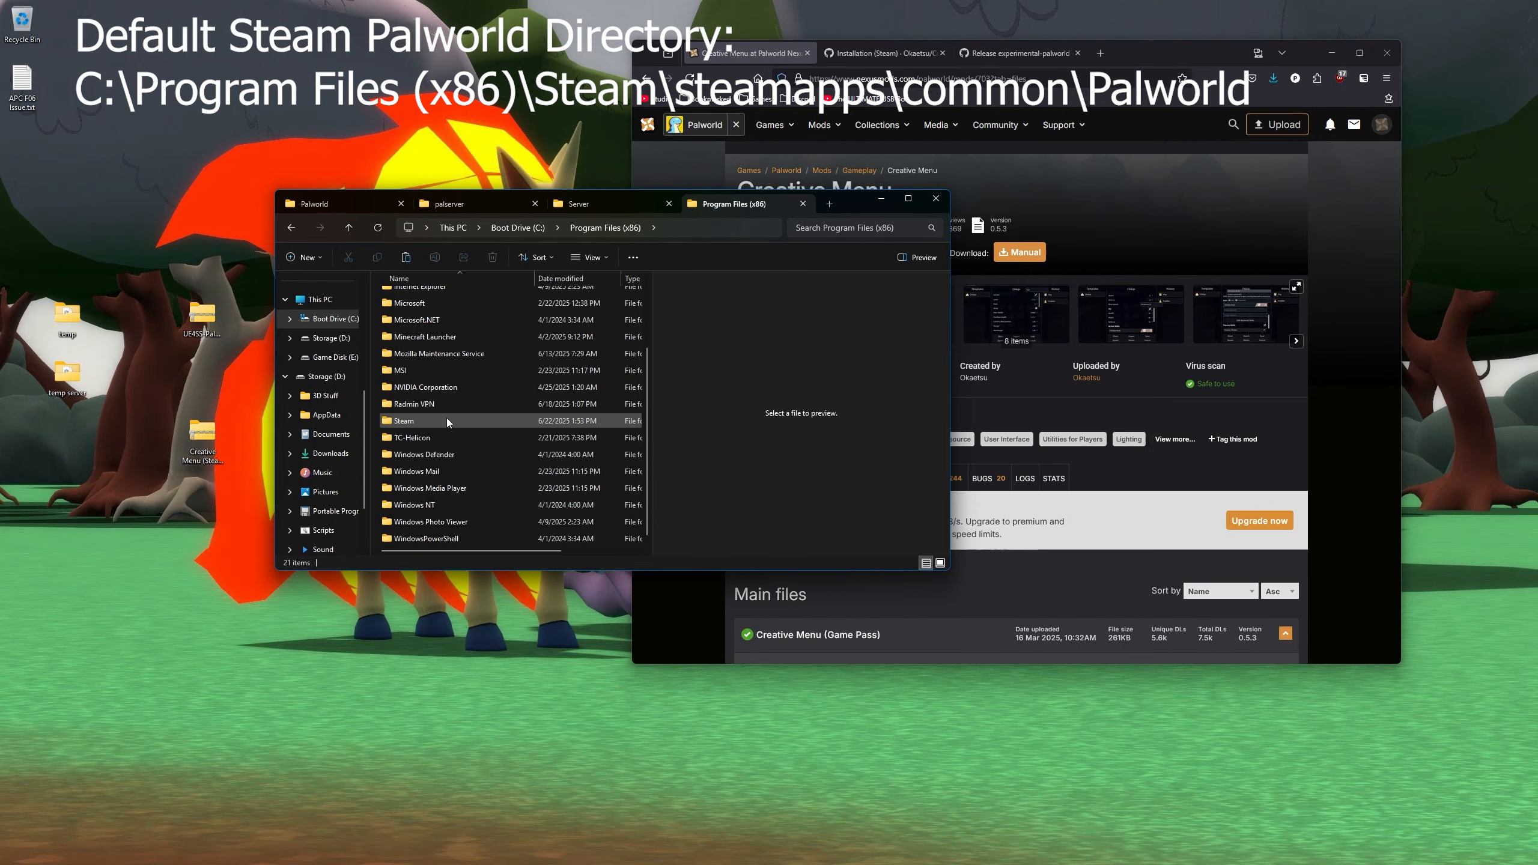
{"action": "double_click", "coordinate": [415, 424]}
{"action": "scroll", "coordinate": [420, 397], "scroll_direction": "down", "scroll_amount": 3}
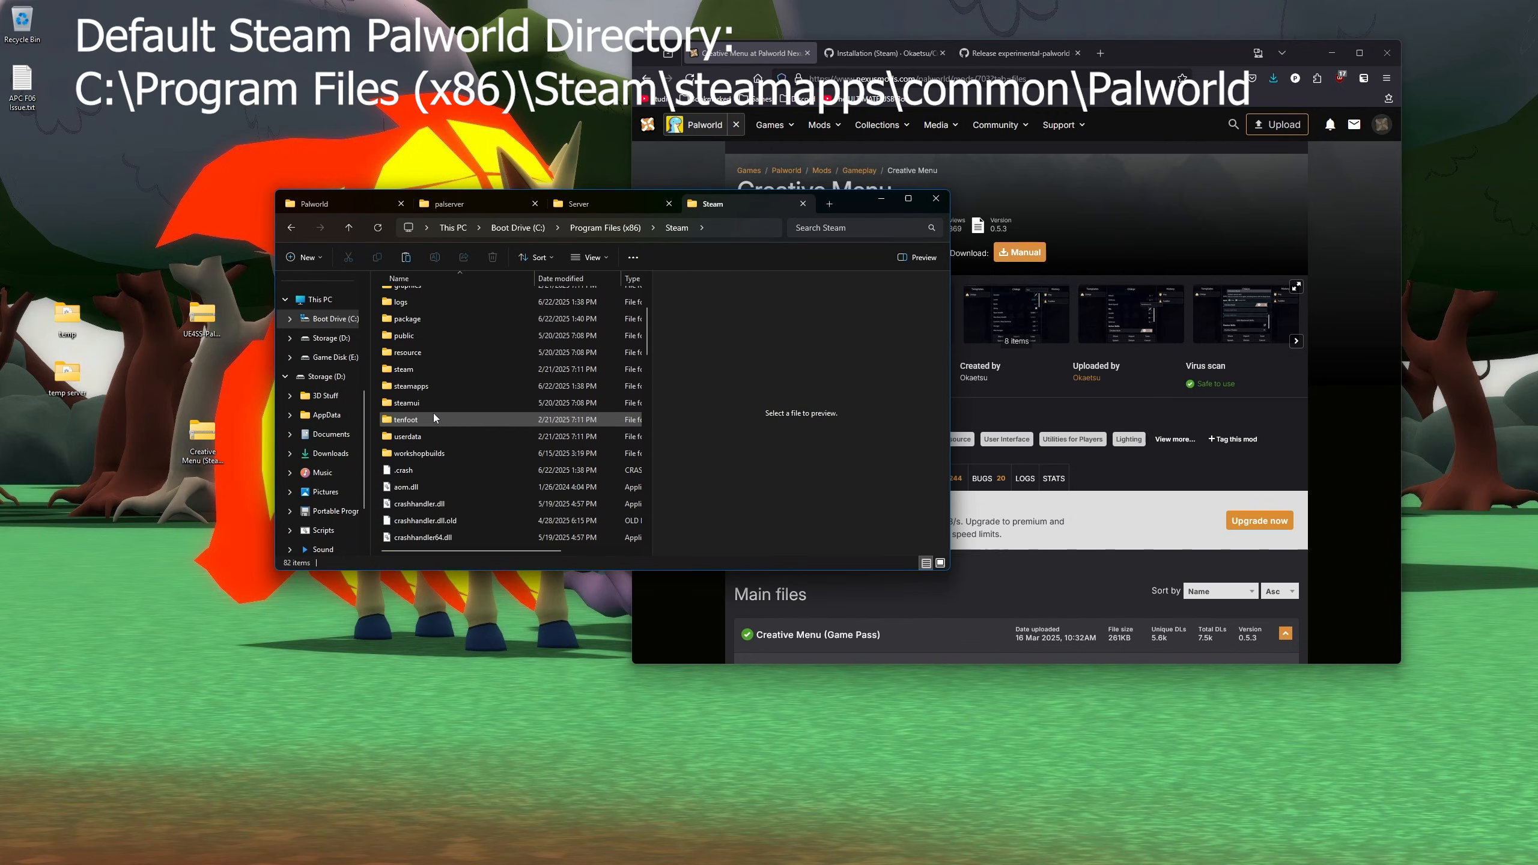
{"action": "double_click", "coordinate": [418, 388]}
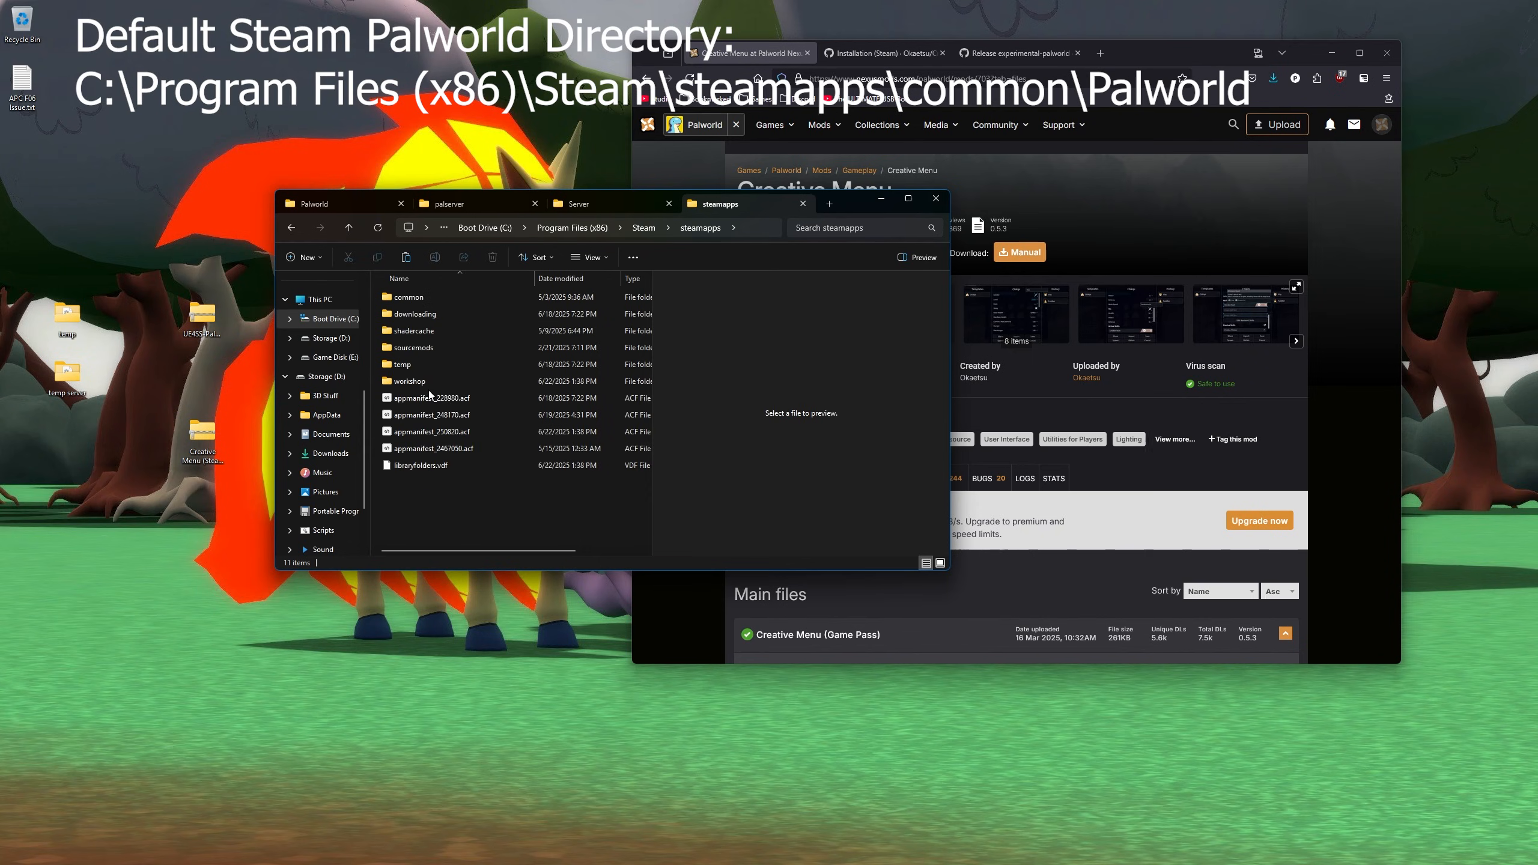
{"action": "double_click", "coordinate": [424, 298]}
{"action": "left_click_drag", "start_coordinate": [439, 422], "coordinate": [476, 400]}
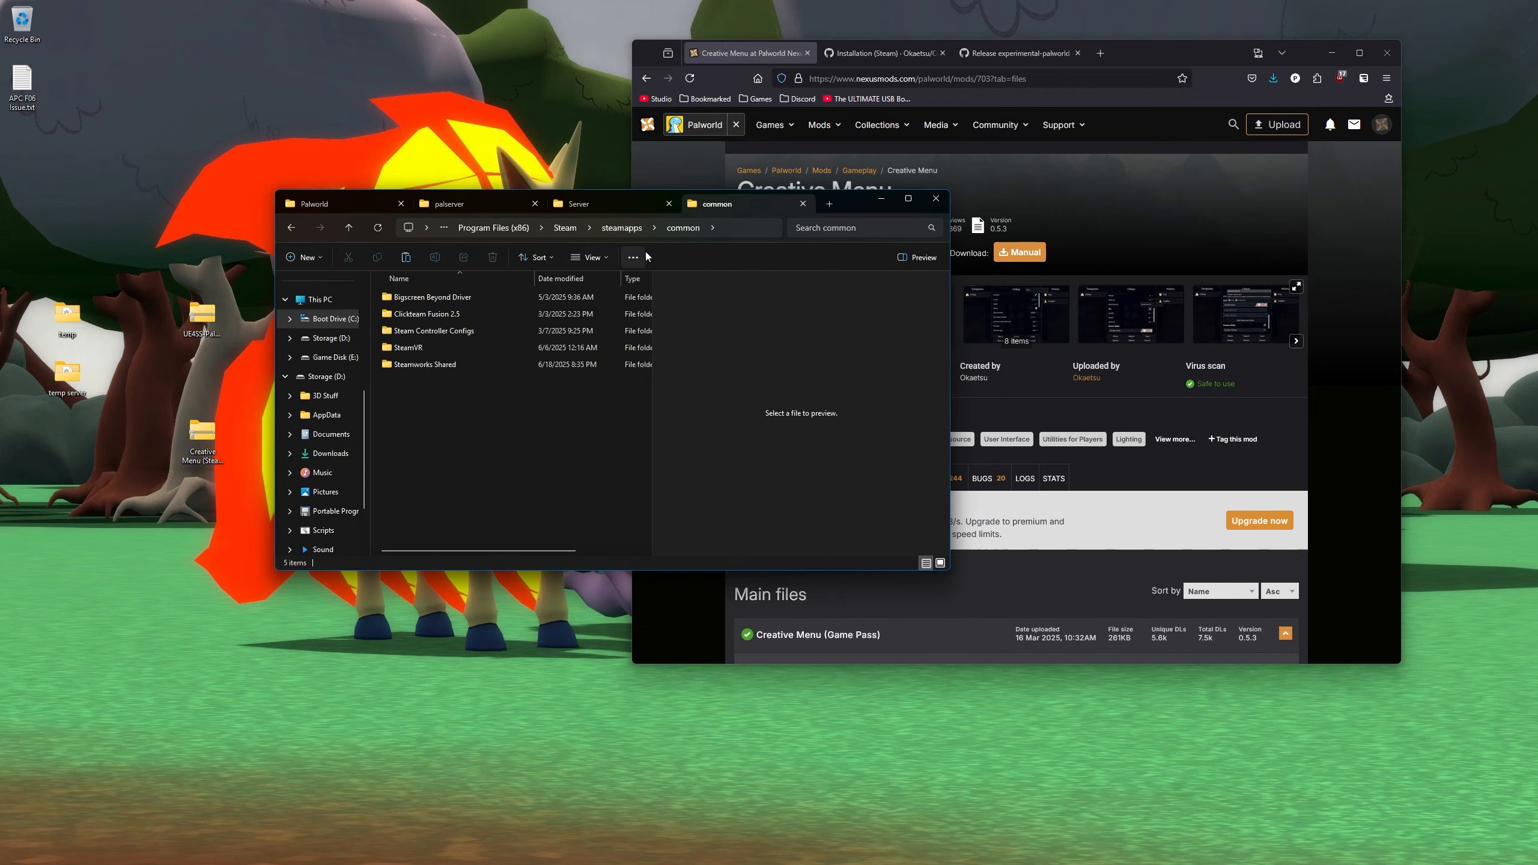
{"action": "left_click", "coordinate": [802, 206]}
- Return to the Palworld folder tab and check its full SteamLibrary path
{"action": "left_click", "coordinate": [311, 208]}
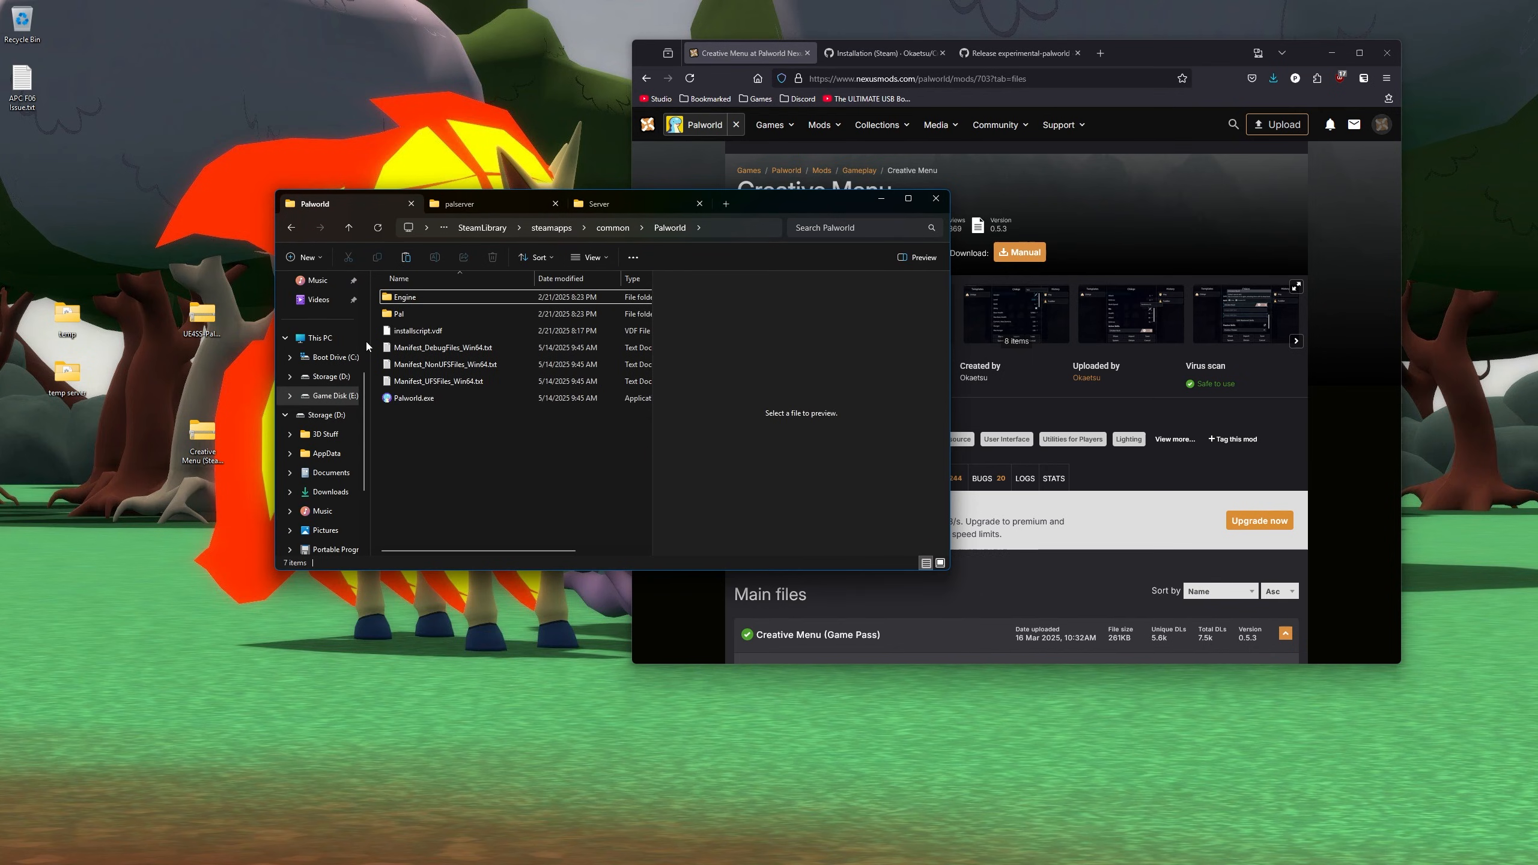
{"action": "left_click", "coordinate": [736, 230]}
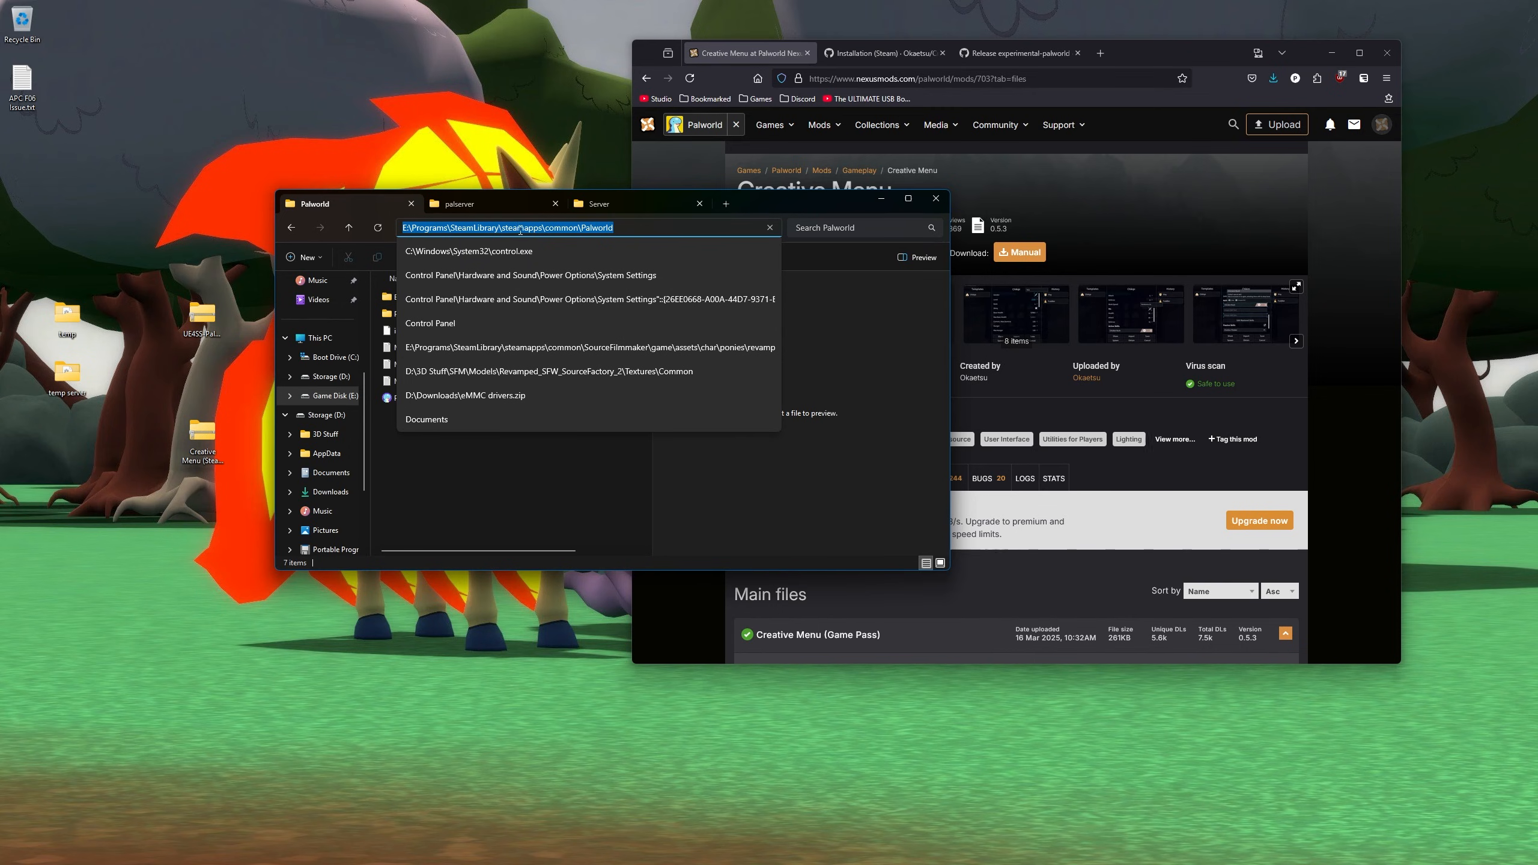
{"action": "left_click", "coordinate": [503, 470]}
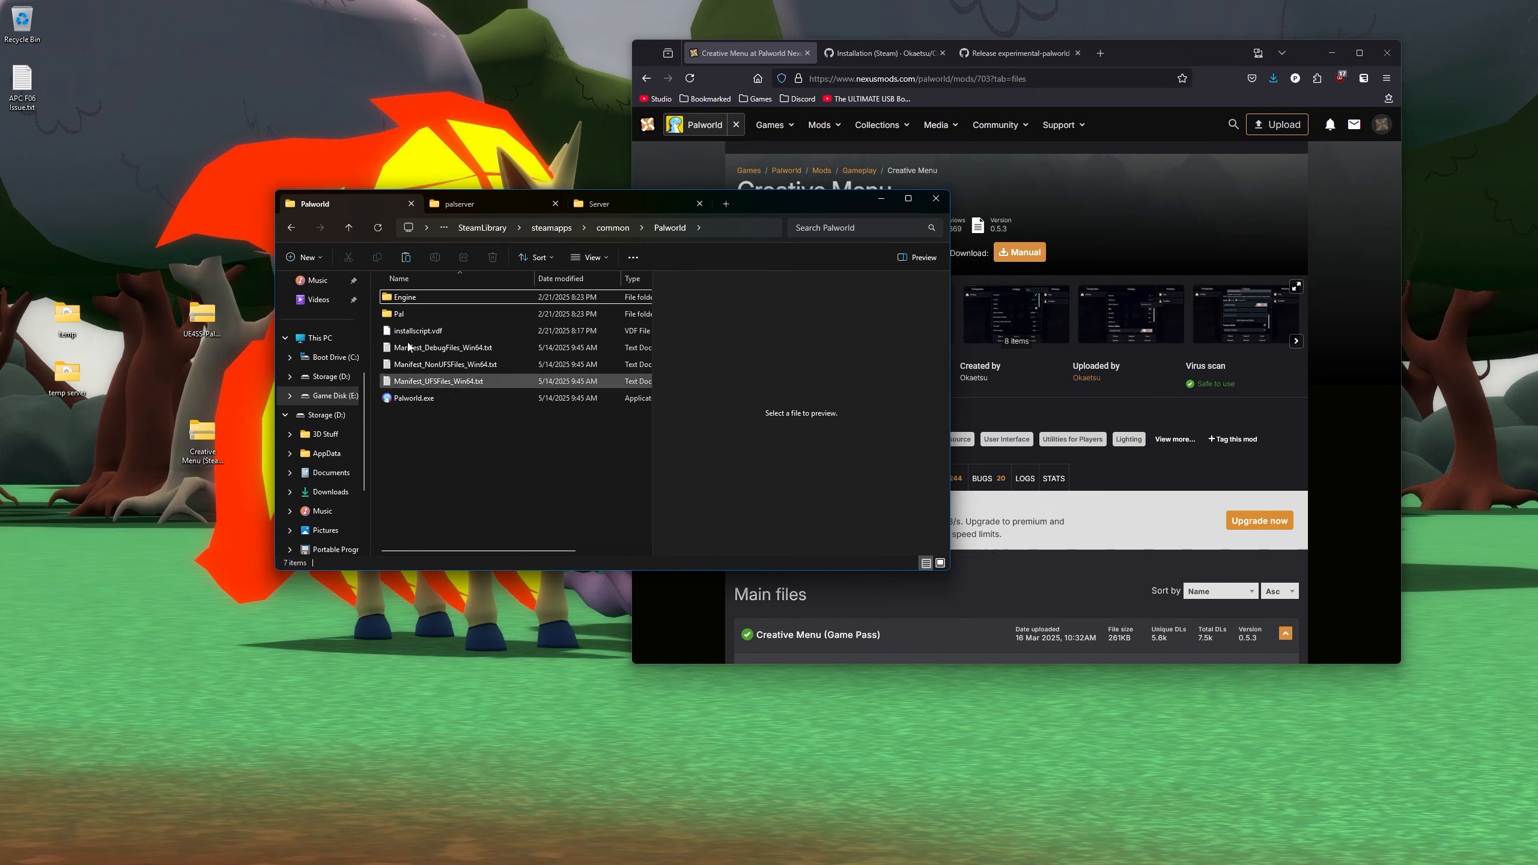
{"action": "left_click_drag", "start_coordinate": [575, 474], "coordinate": [421, 403]}
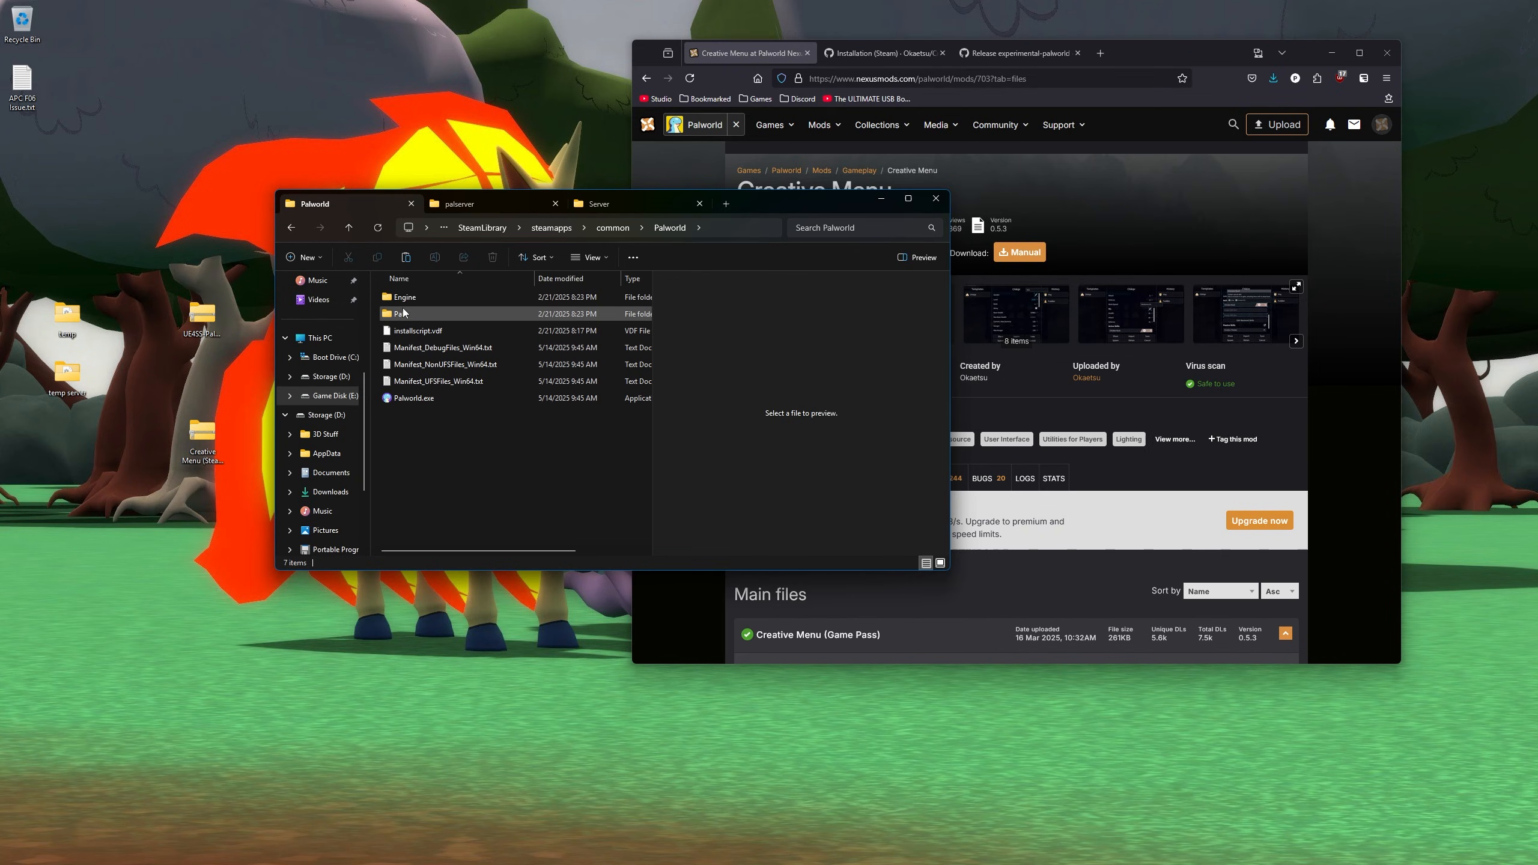
{"action": "key", "text": "super"}
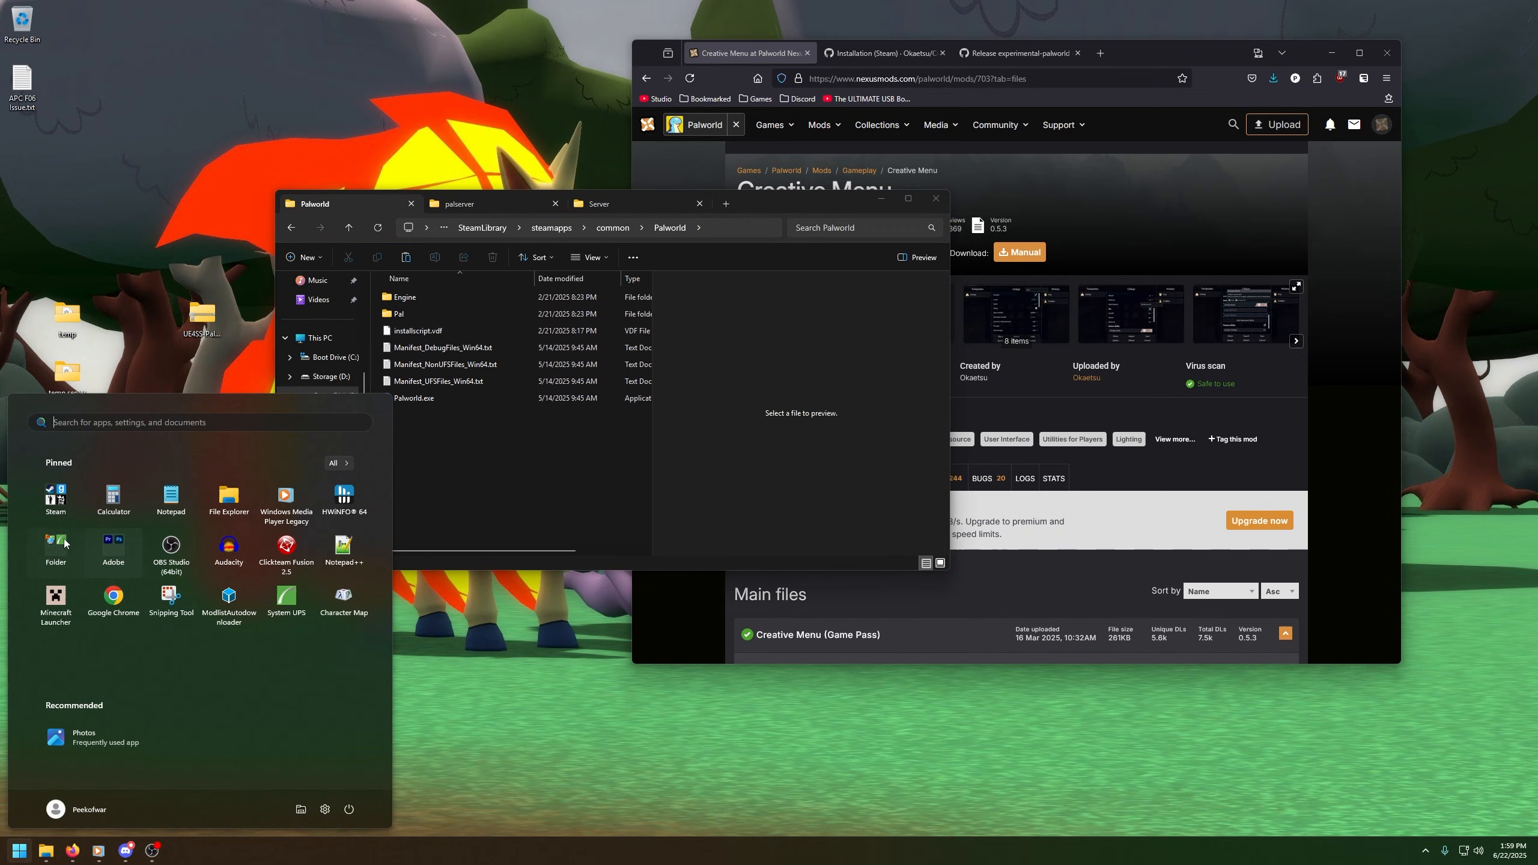
- Launch Steam and browse Palworld's installed files on Game Disk (E:) from its Properties
{"action": "left_click", "coordinate": [40, 498]}
{"action": "left_click", "coordinate": [113, 641]}
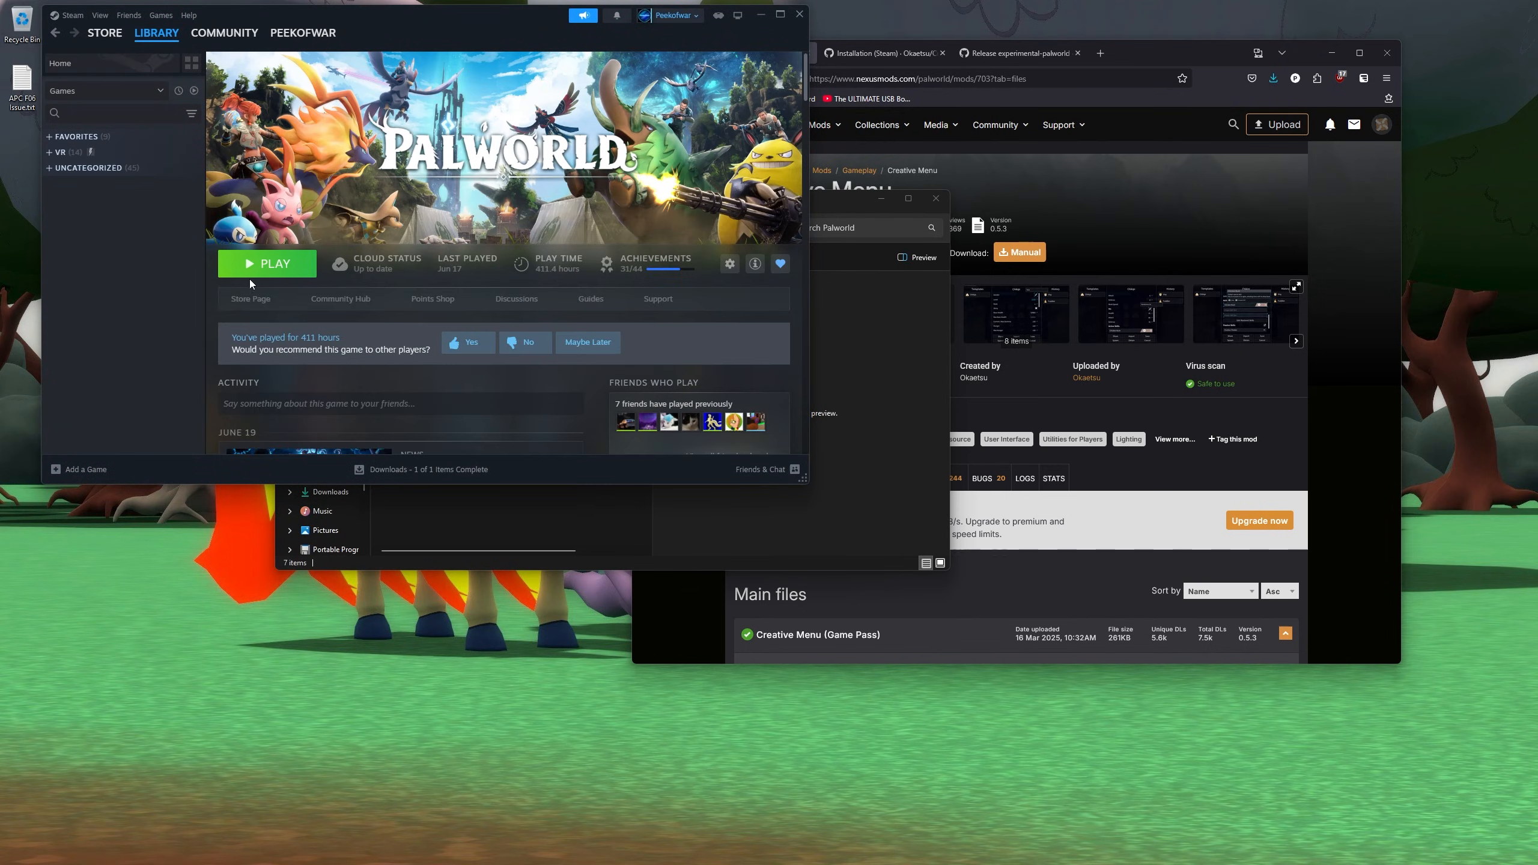
{"action": "left_click", "coordinate": [58, 138]}
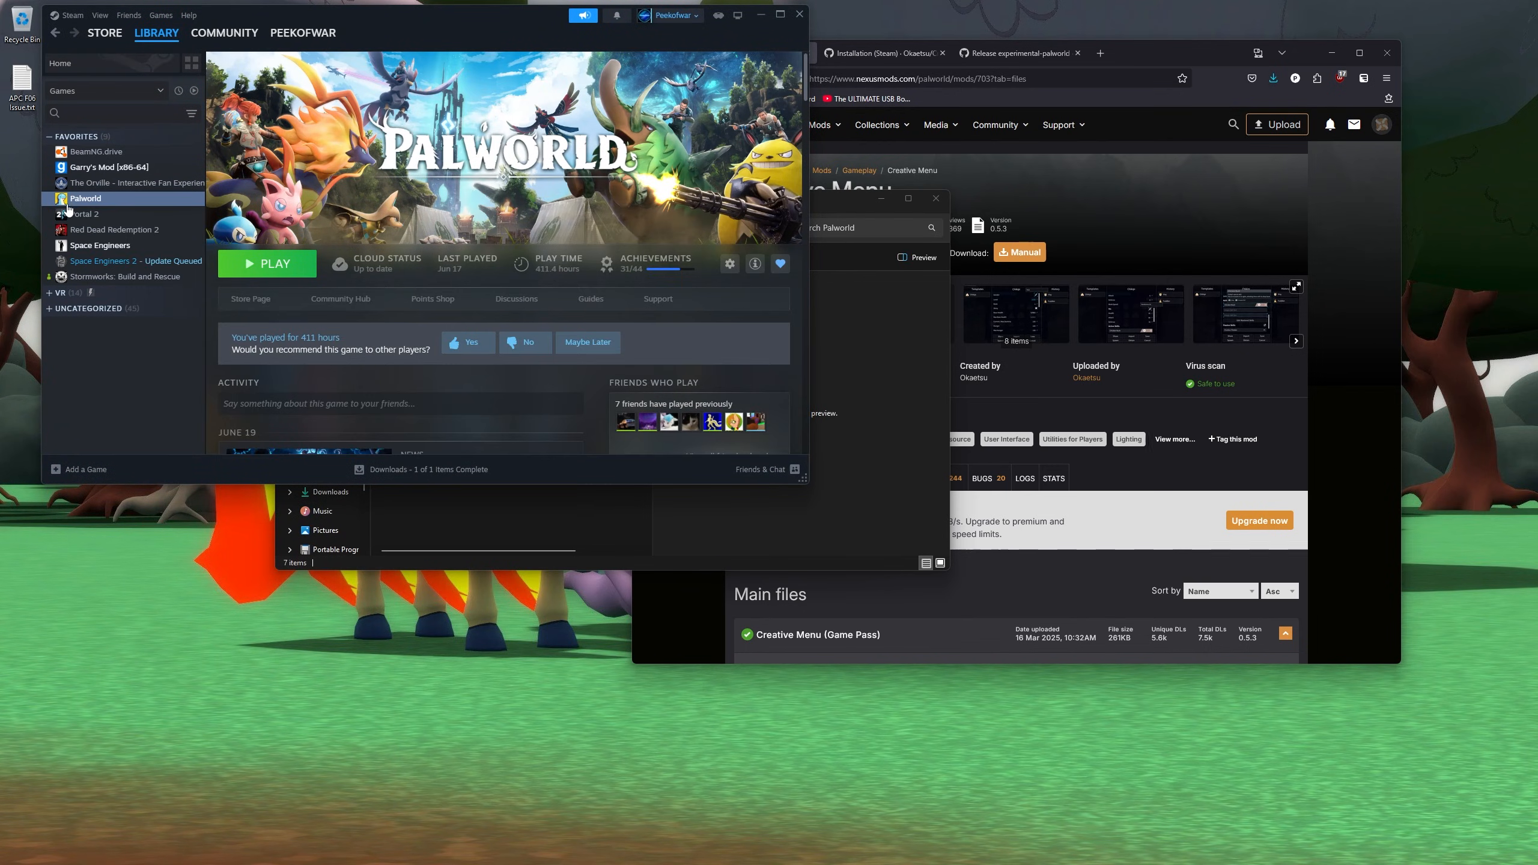
{"action": "right_click", "coordinate": [86, 201]}
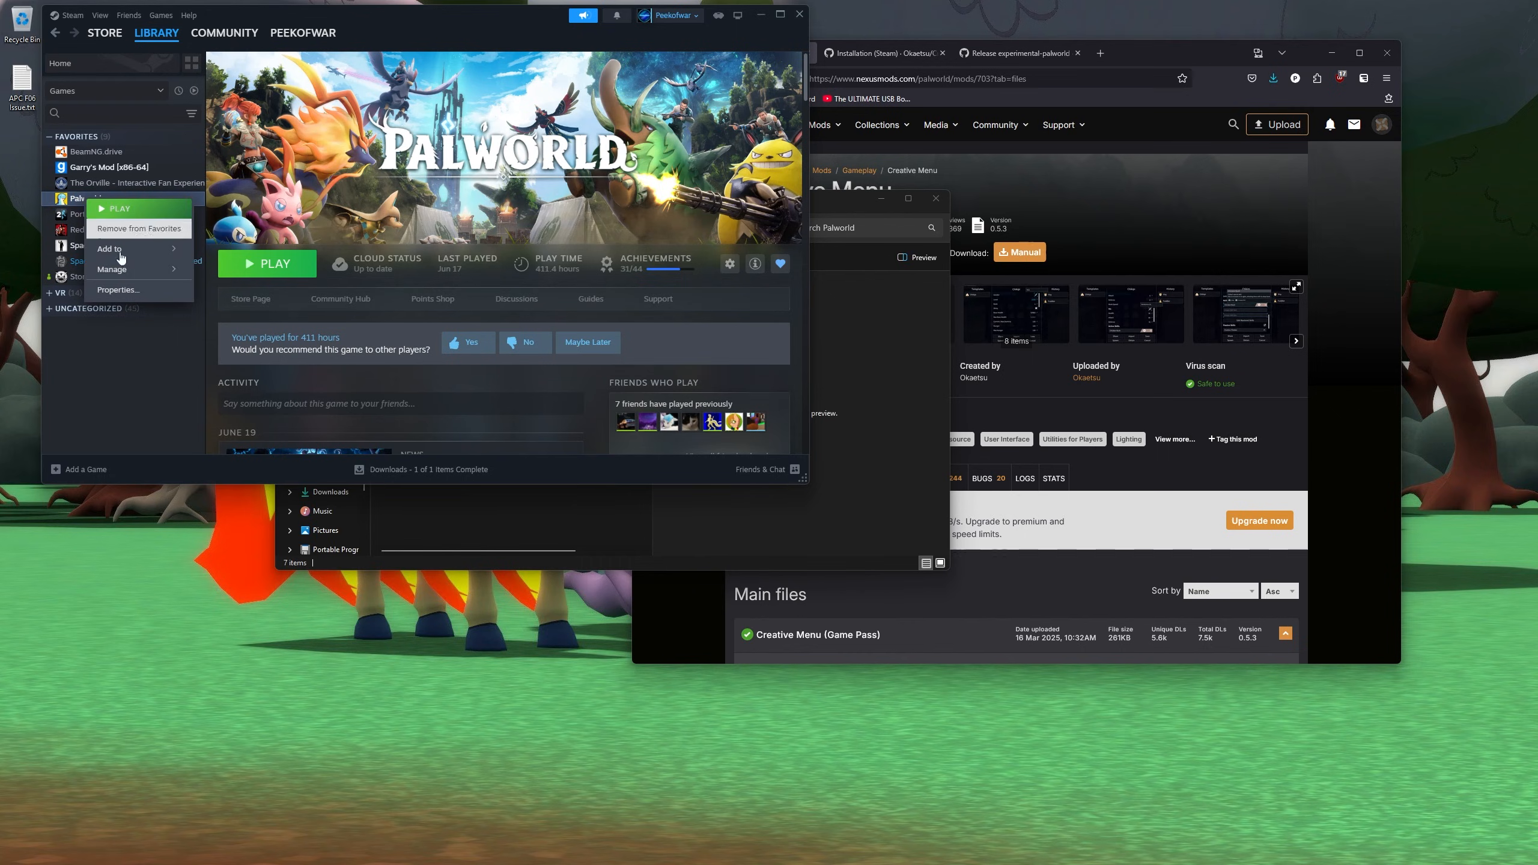
{"action": "left_click", "coordinate": [126, 291]}
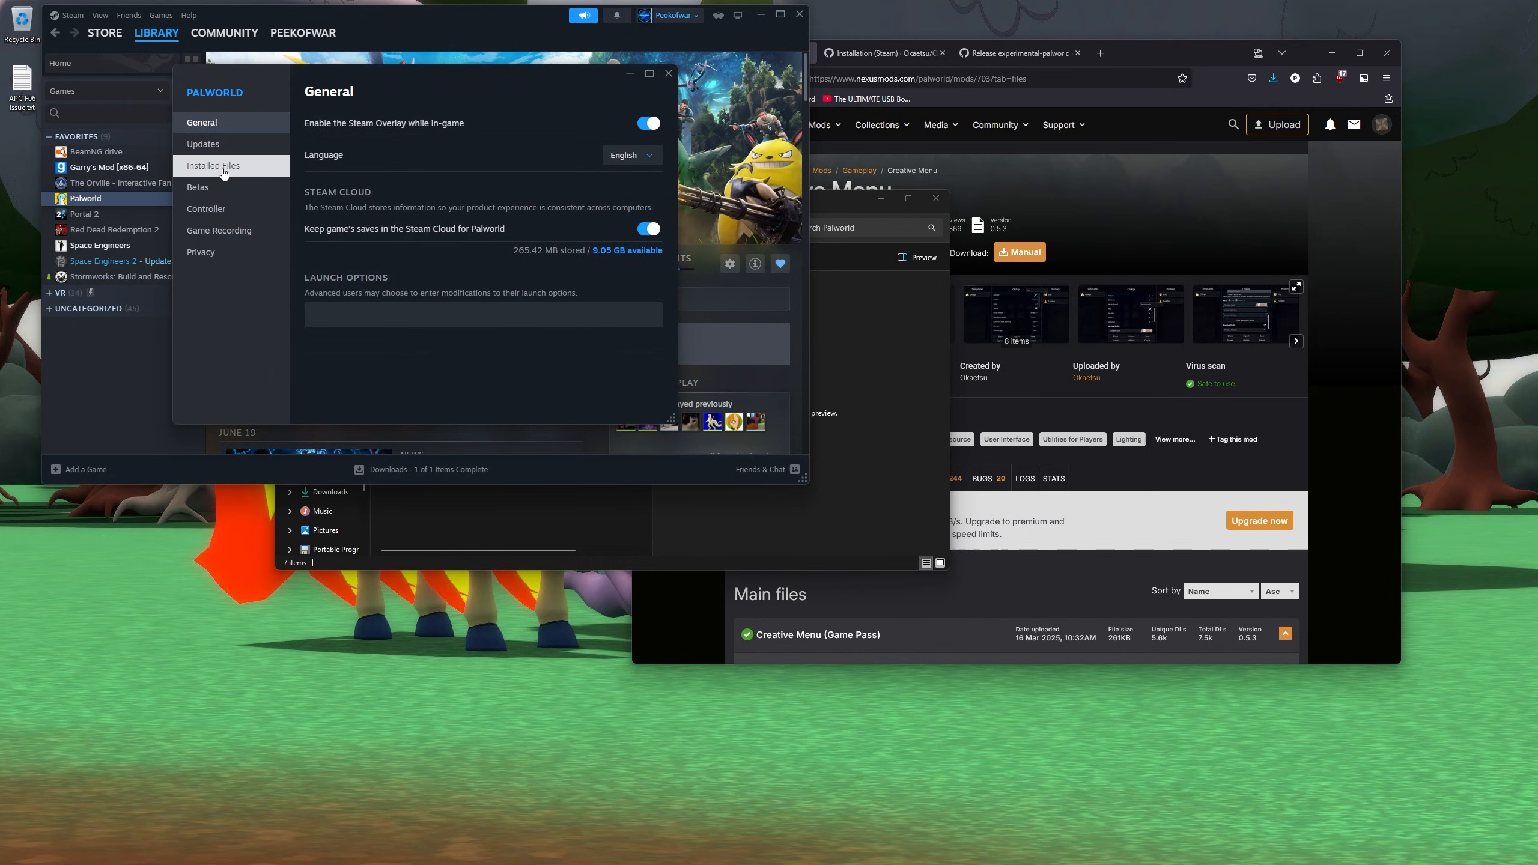
{"action": "left_click", "coordinate": [236, 172]}
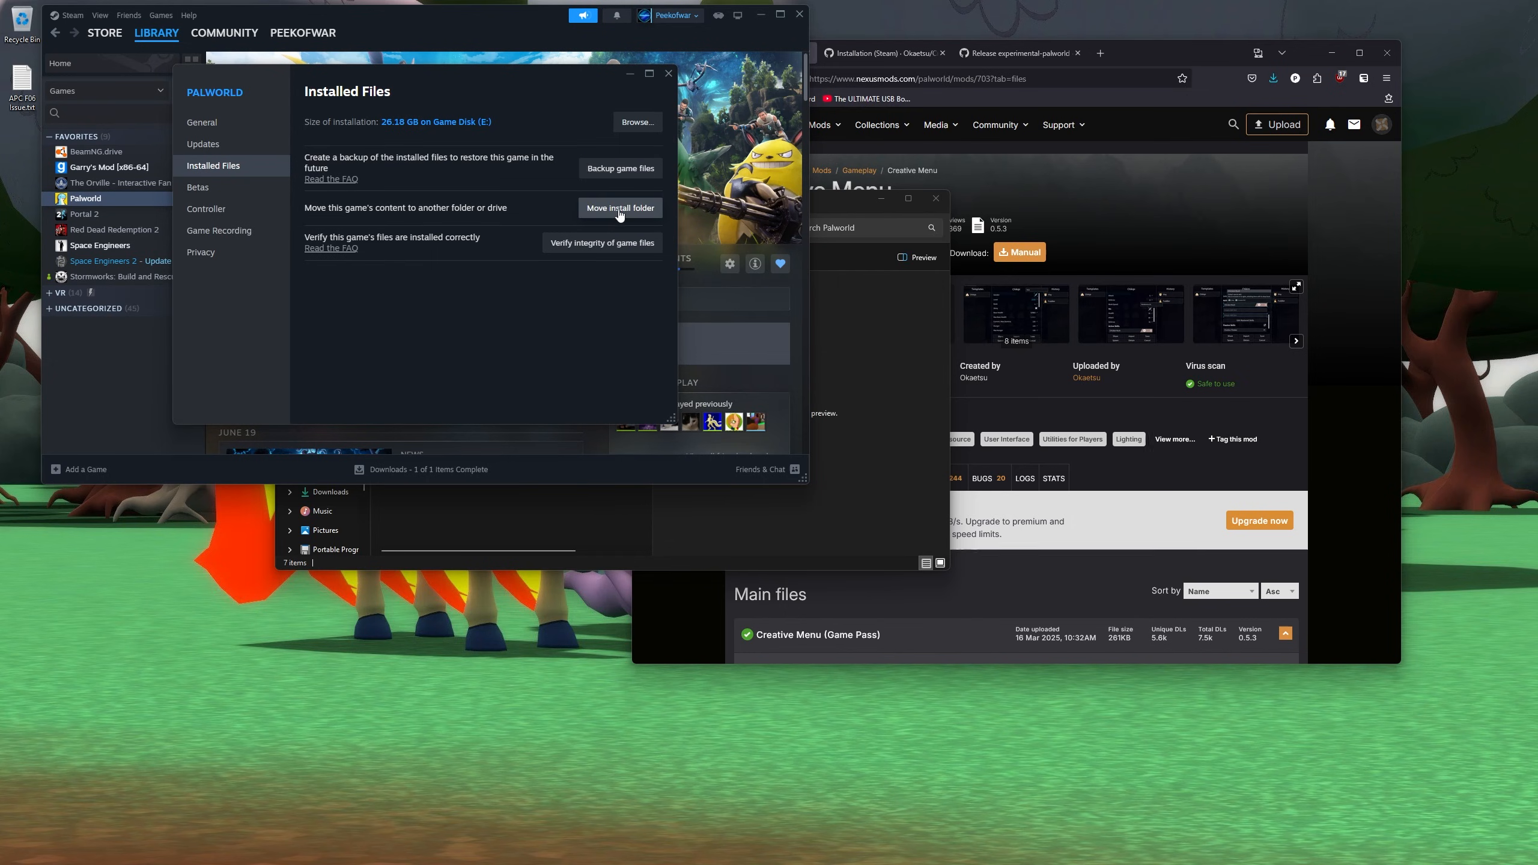
{"action": "left_click", "coordinate": [624, 129]}
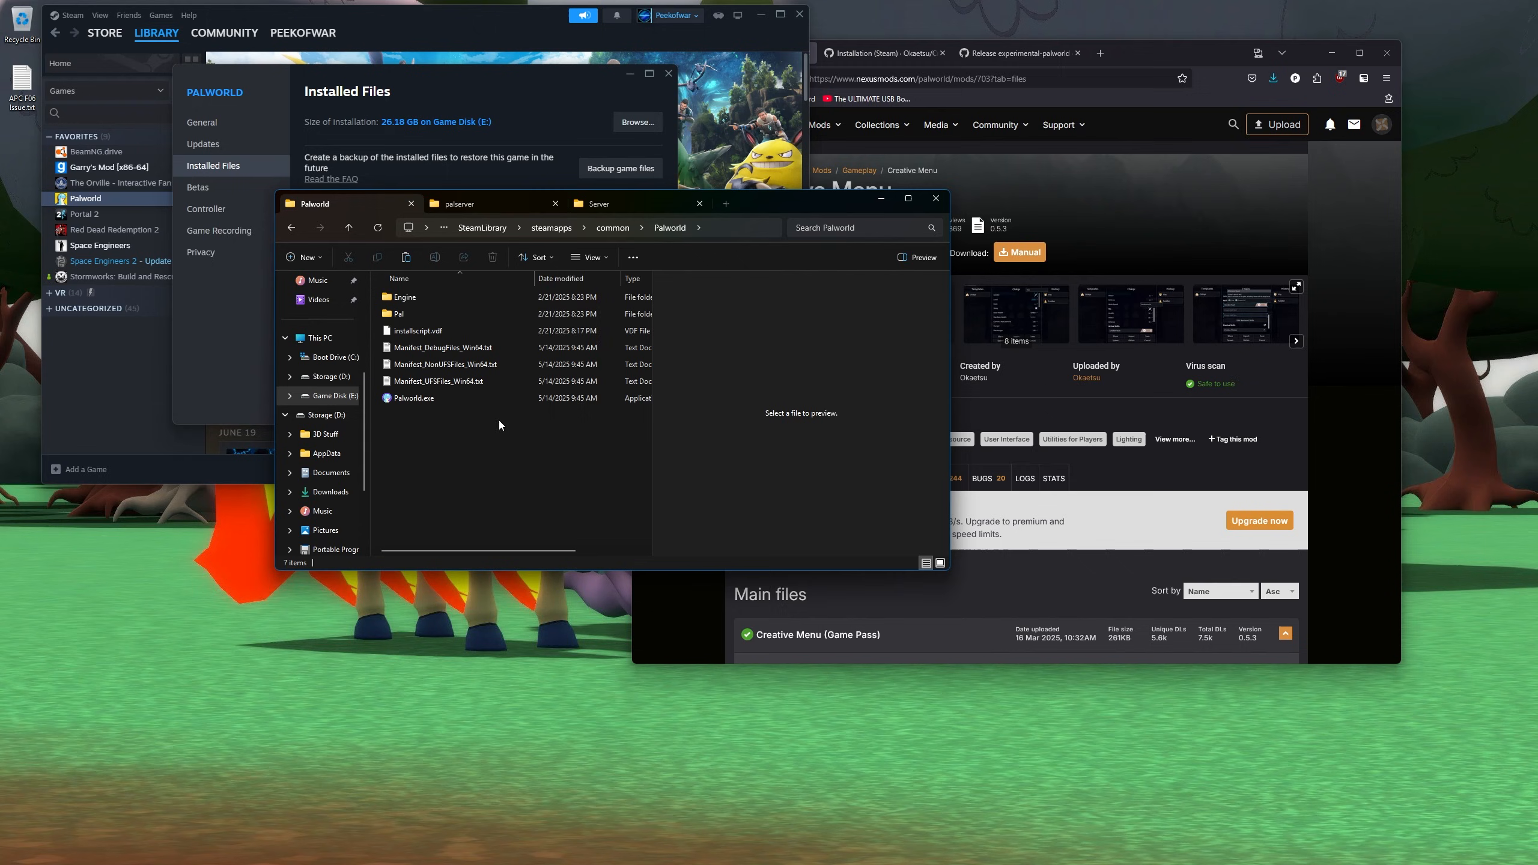
- Reposition the Palworld folder window and minimize Steam to reveal the desktop
{"action": "left_click_drag", "start_coordinate": [464, 438], "coordinate": [367, 280]}
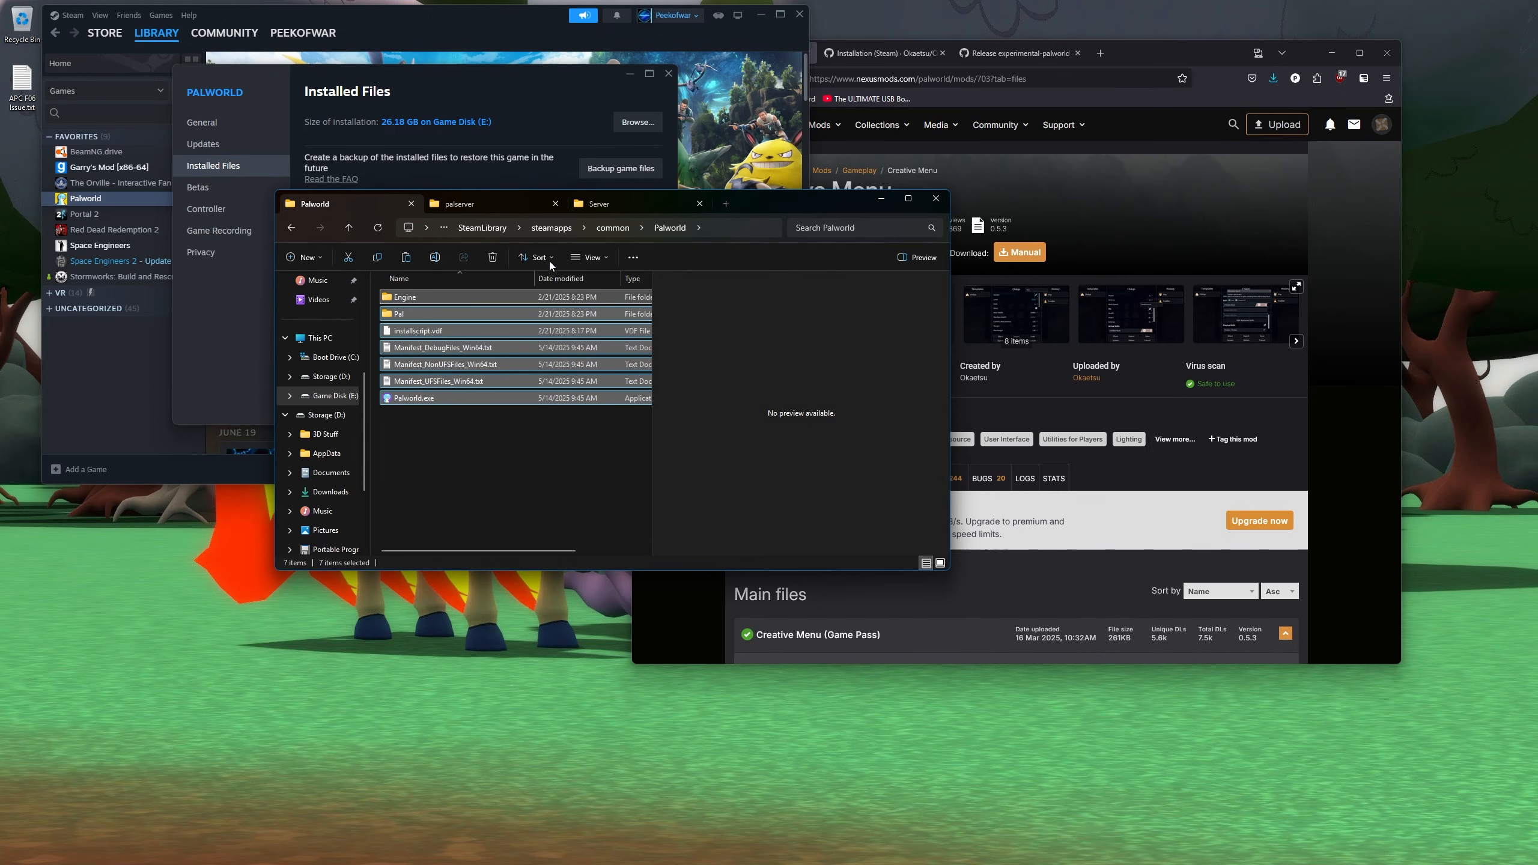
{"action": "left_click", "coordinate": [476, 449]}
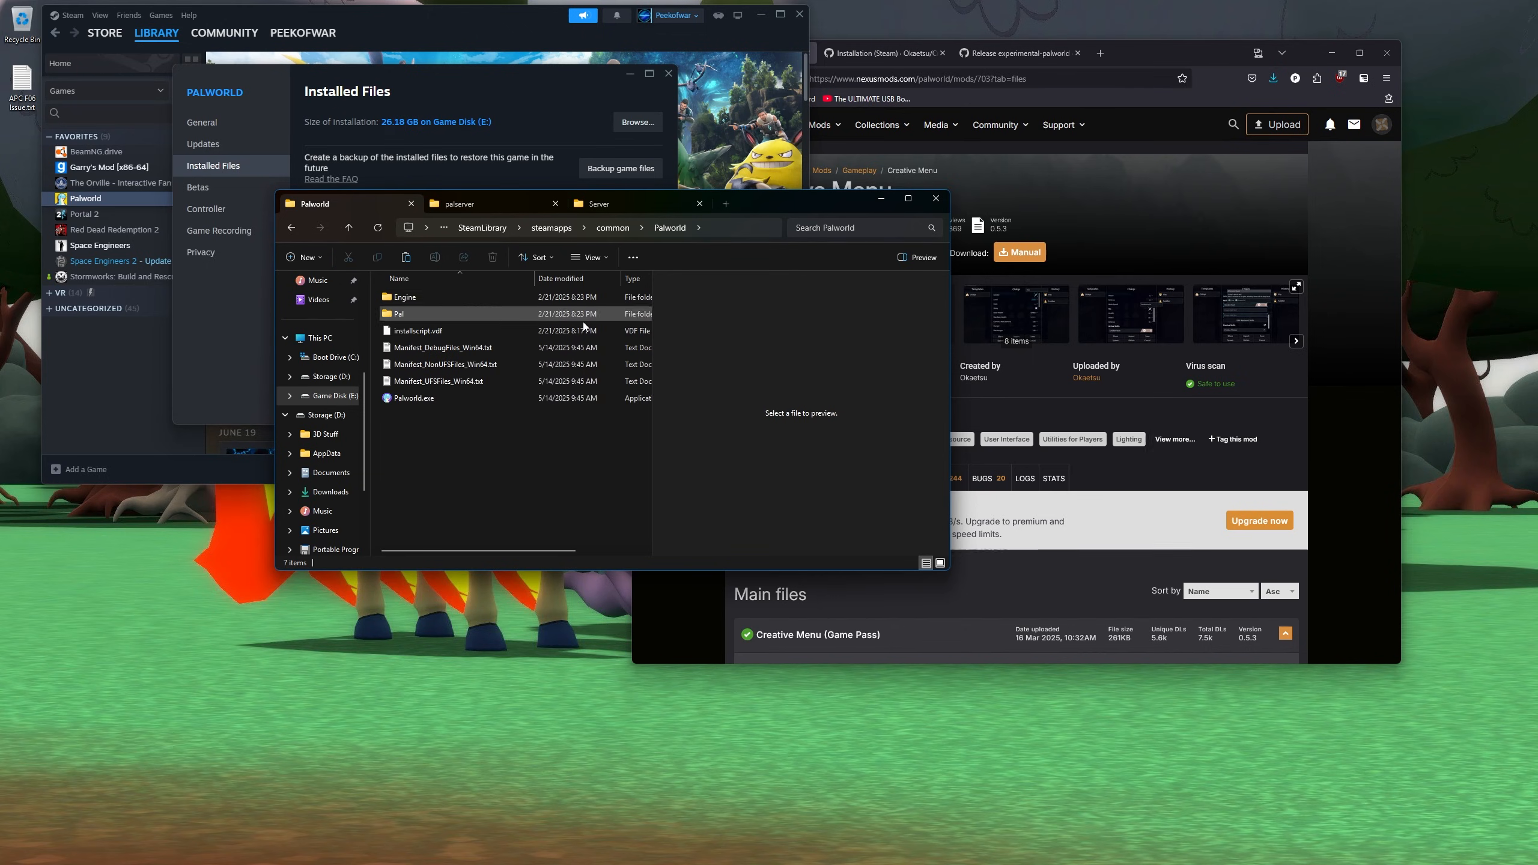
{"action": "left_click_drag", "start_coordinate": [766, 207], "coordinate": [708, 193]}
{"action": "left_click", "coordinate": [779, 38]}
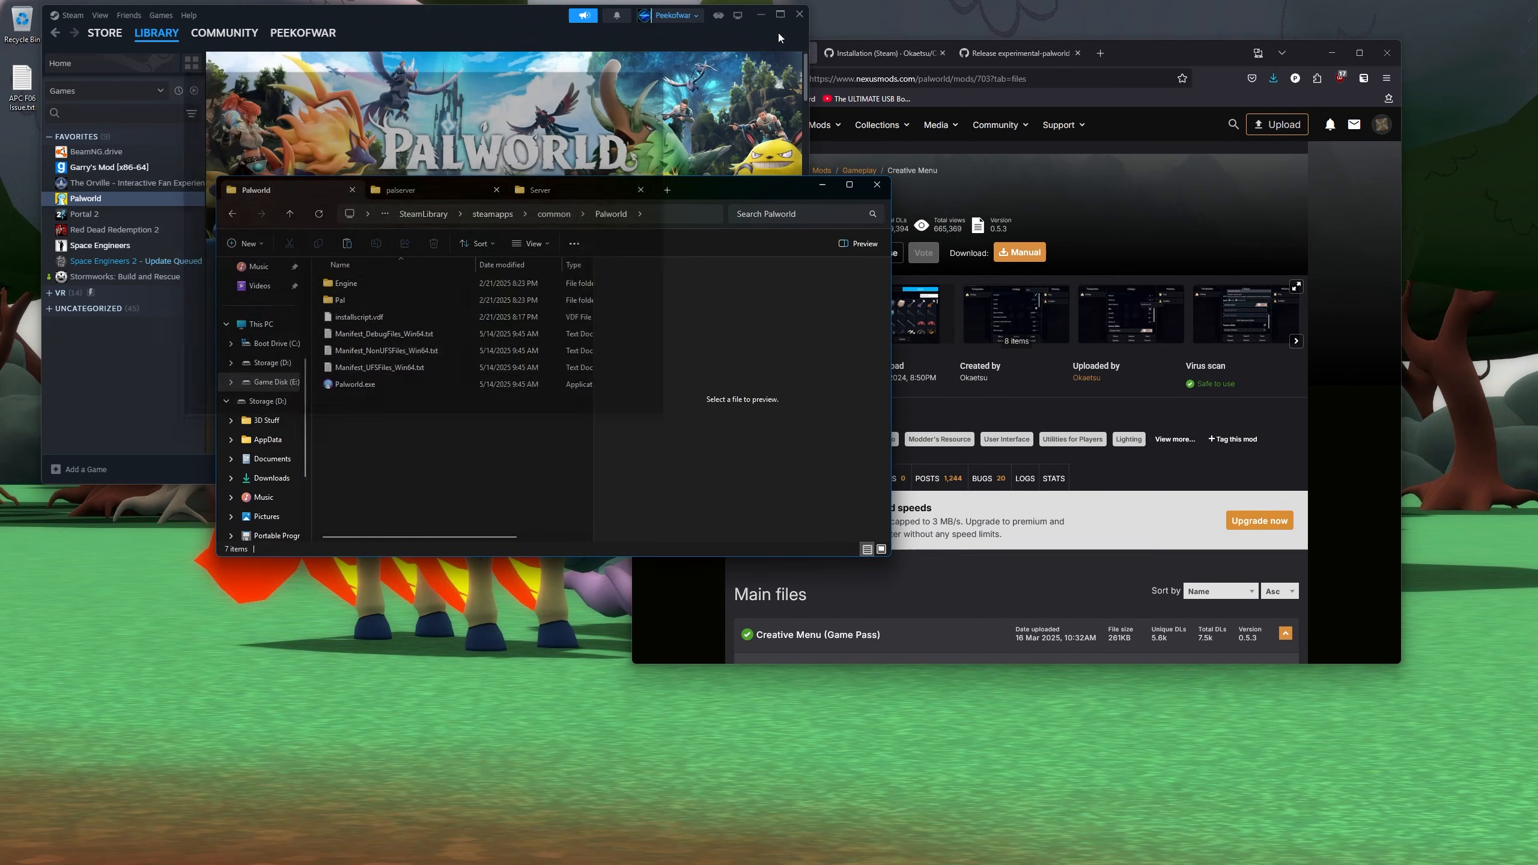
{"action": "left_click", "coordinate": [761, 15]}
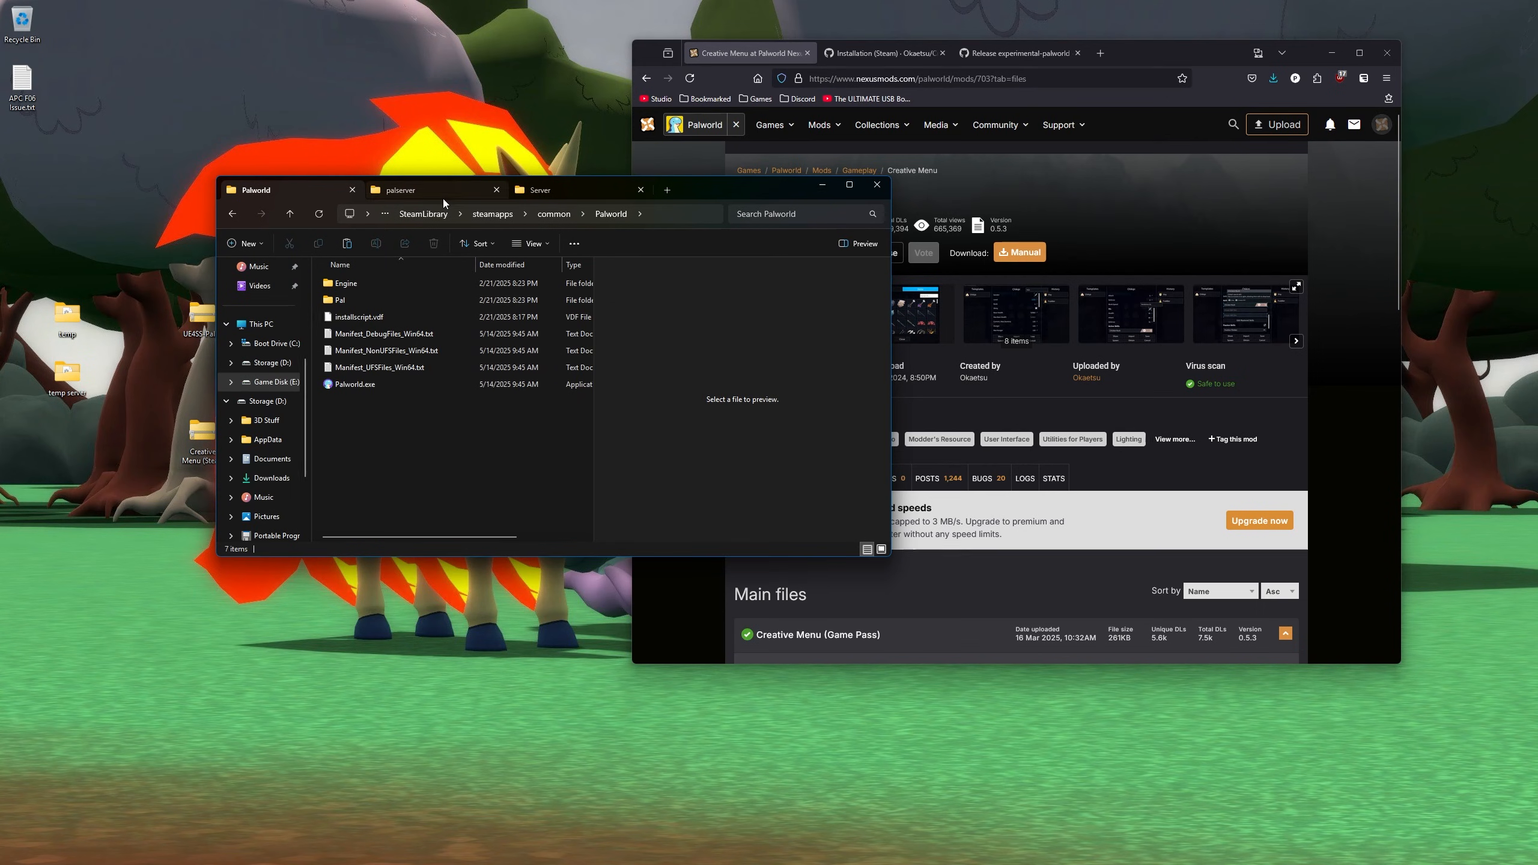
{"action": "left_click_drag", "start_coordinate": [694, 195], "coordinate": [769, 132]}
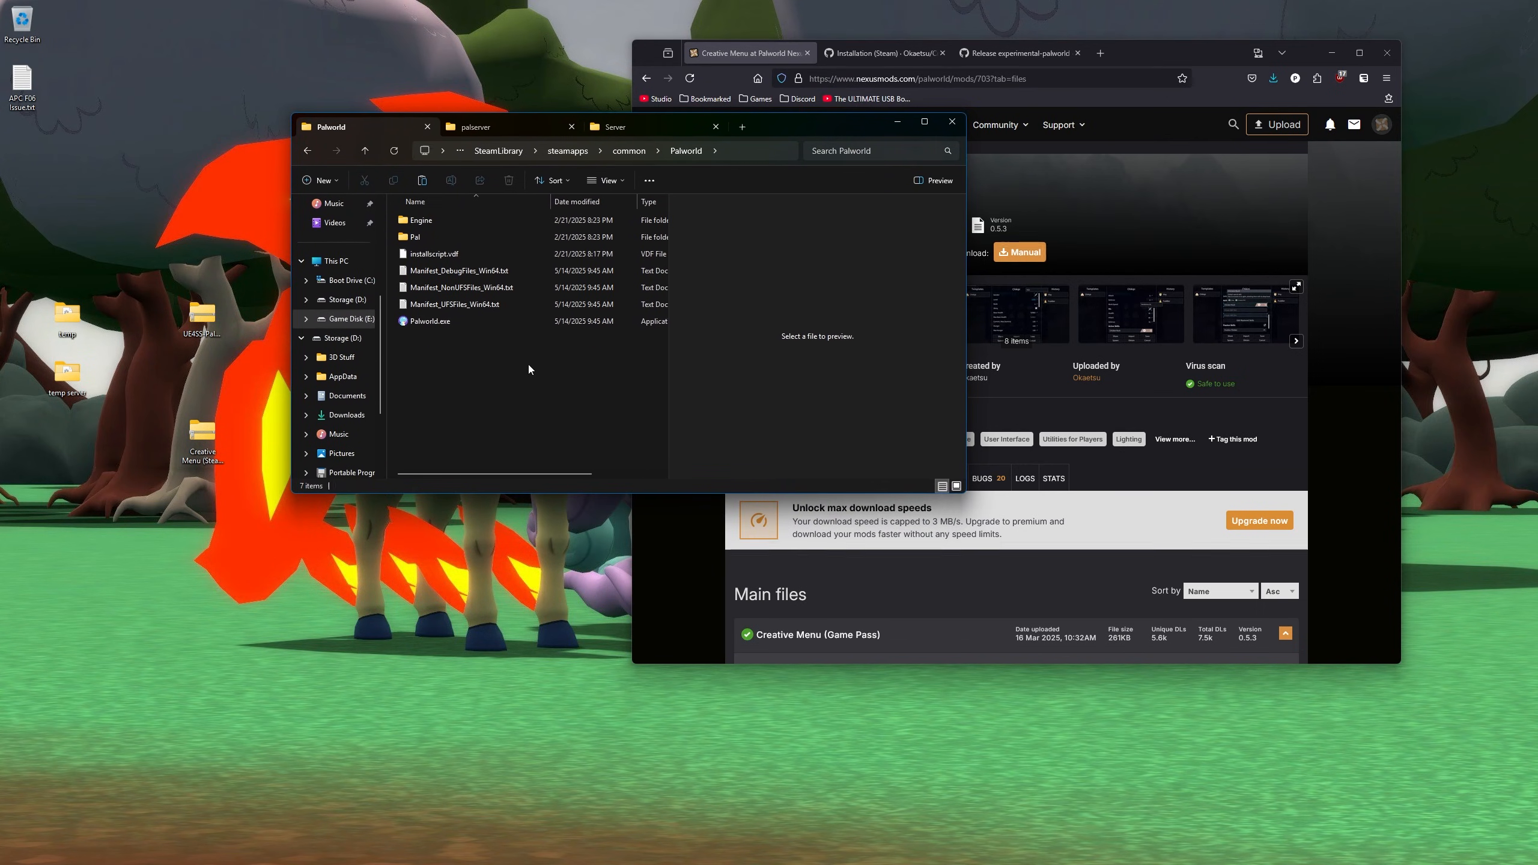
- Open UE4SS-Palworld.zip from the desktop beside the Palworld game folder
{"action": "left_click", "coordinate": [204, 311]}
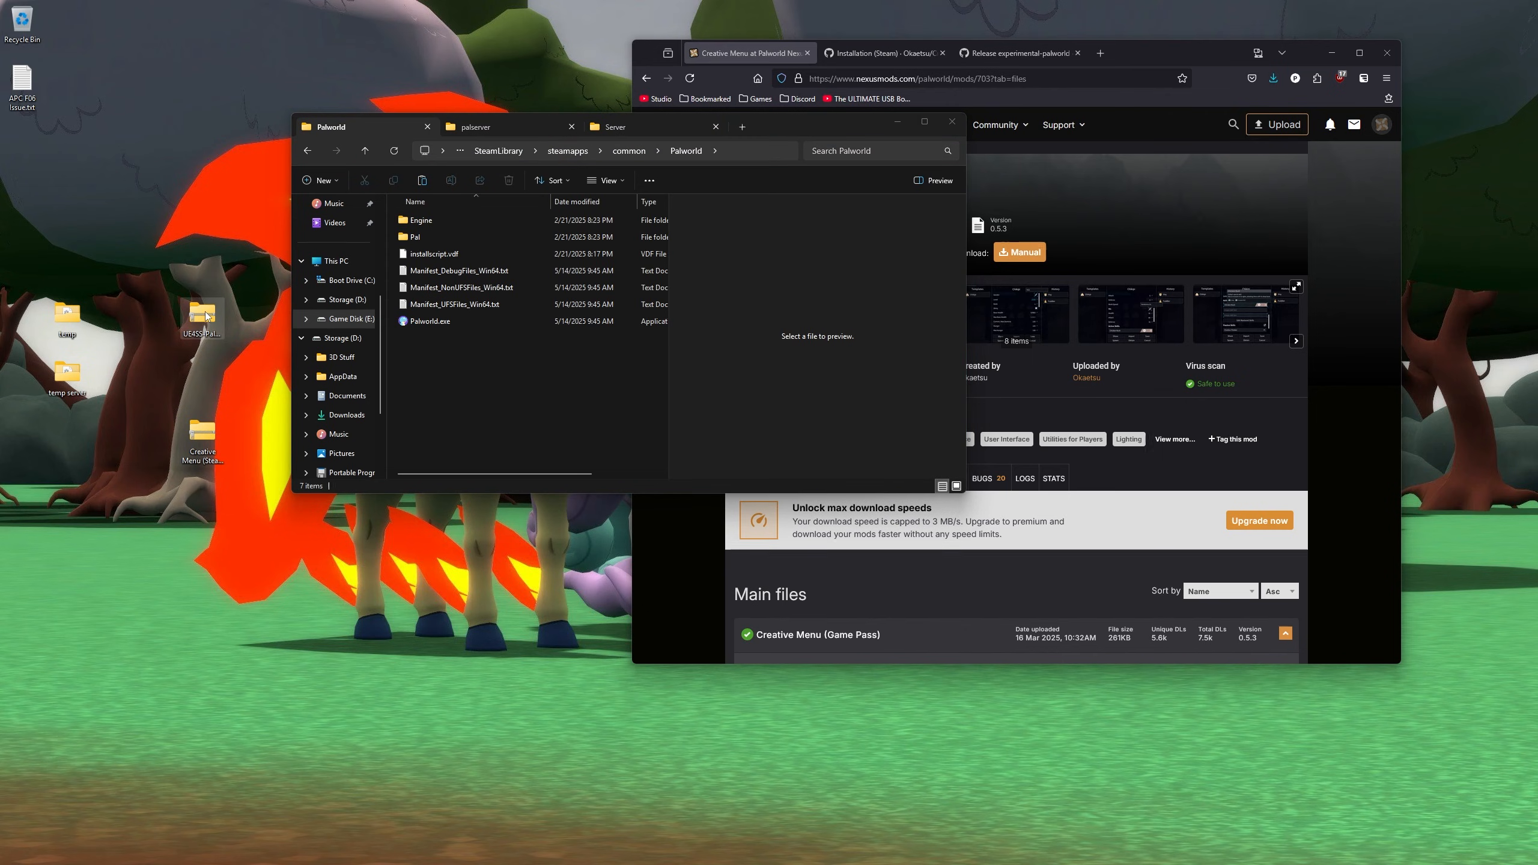
{"action": "double_click", "coordinate": [204, 311]}
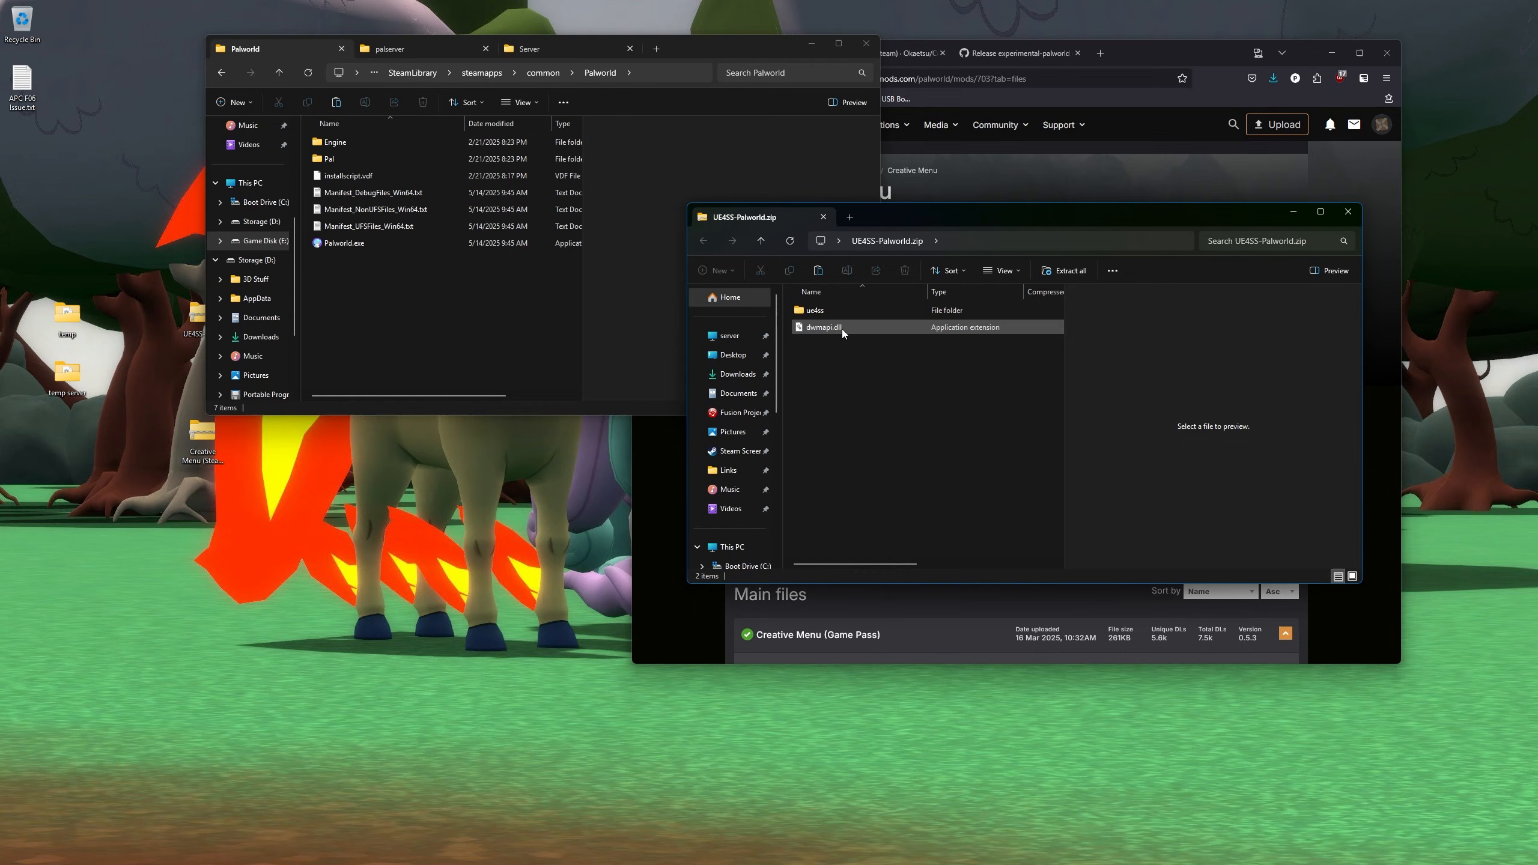
{"action": "left_click", "coordinate": [818, 311]}
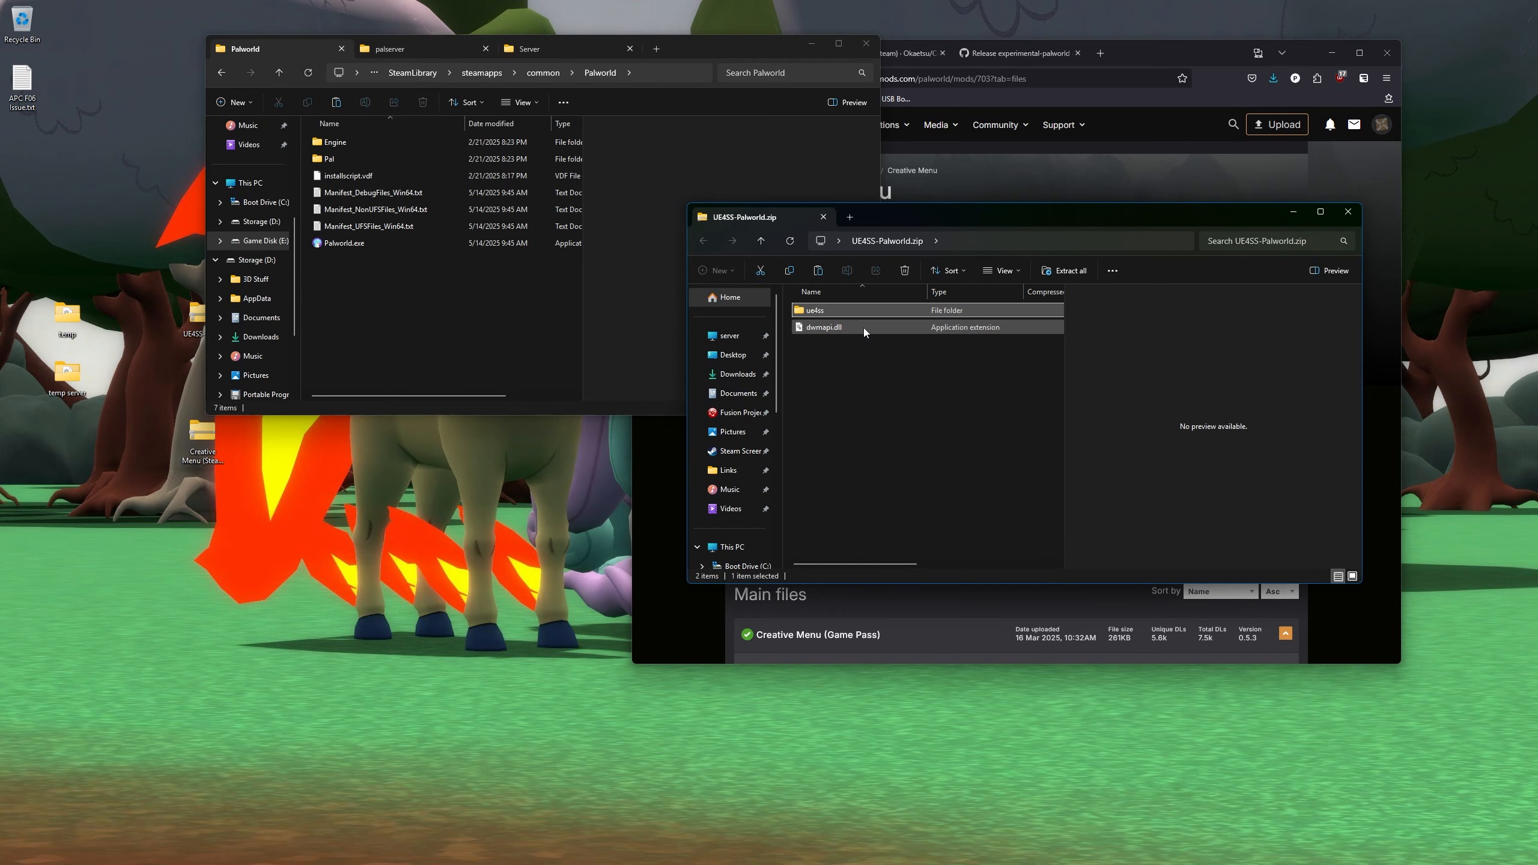
{"action": "left_click", "coordinate": [896, 367]}
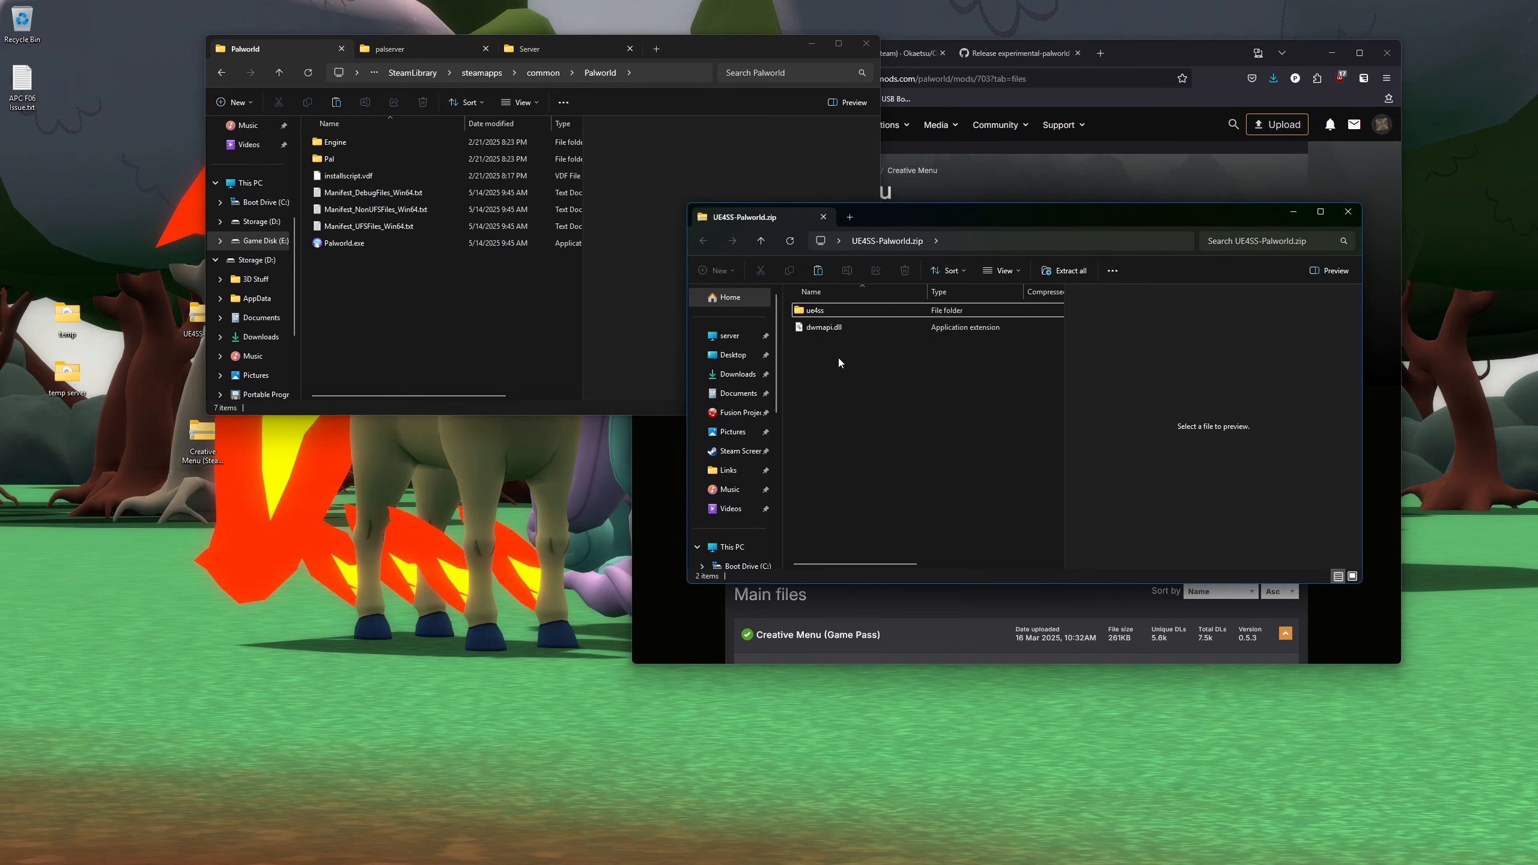
{"action": "left_click", "coordinate": [332, 164]}
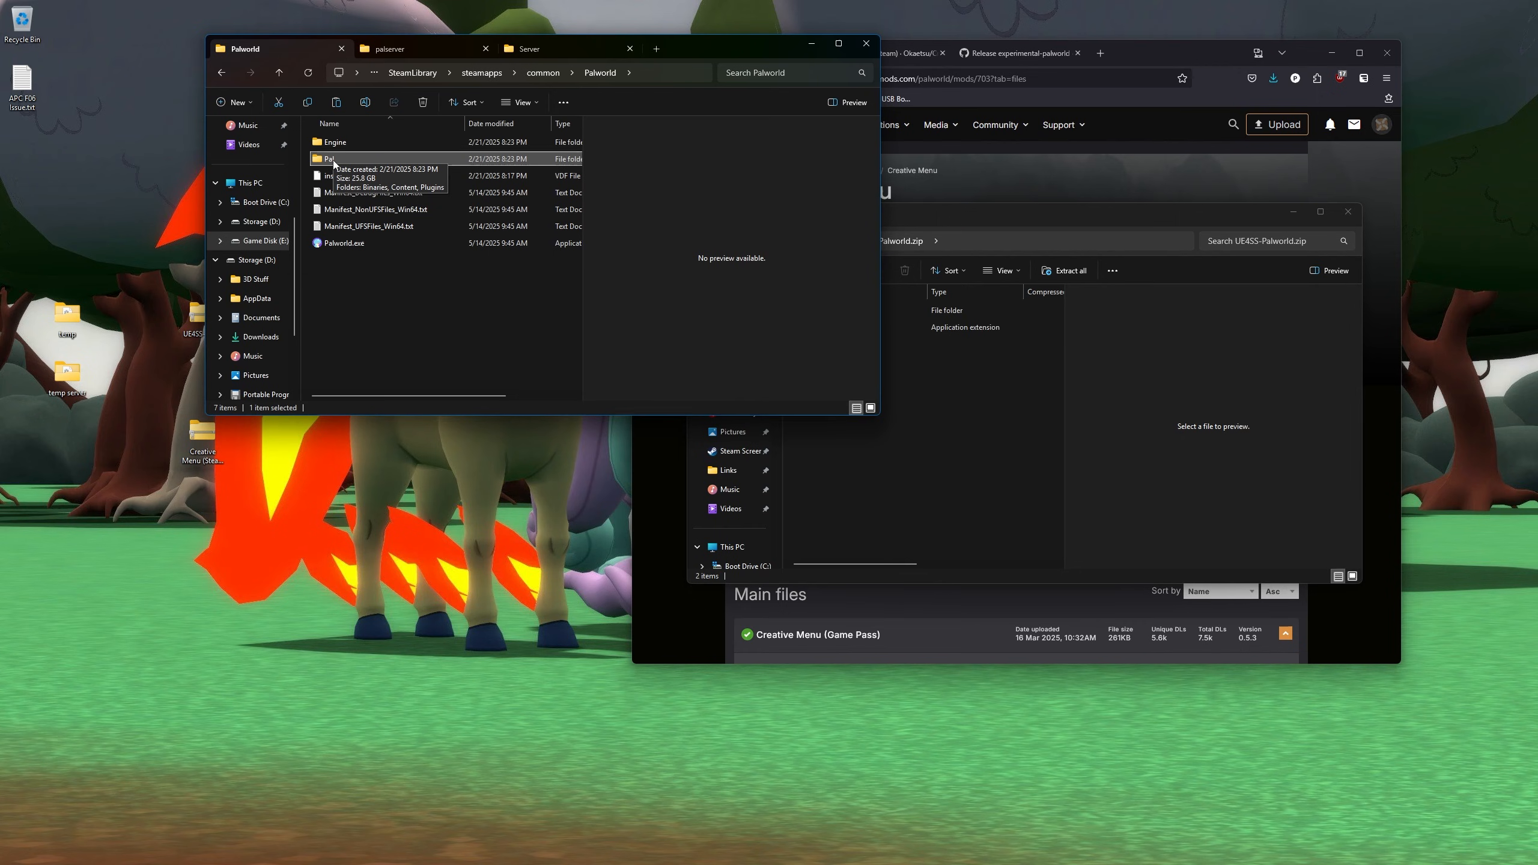
{"action": "left_click", "coordinate": [1132, 63]}
- Read the Installation (PC Game Pass) wiki page down to the Install UE4SS steps
{"action": "left_click", "coordinate": [881, 62]}
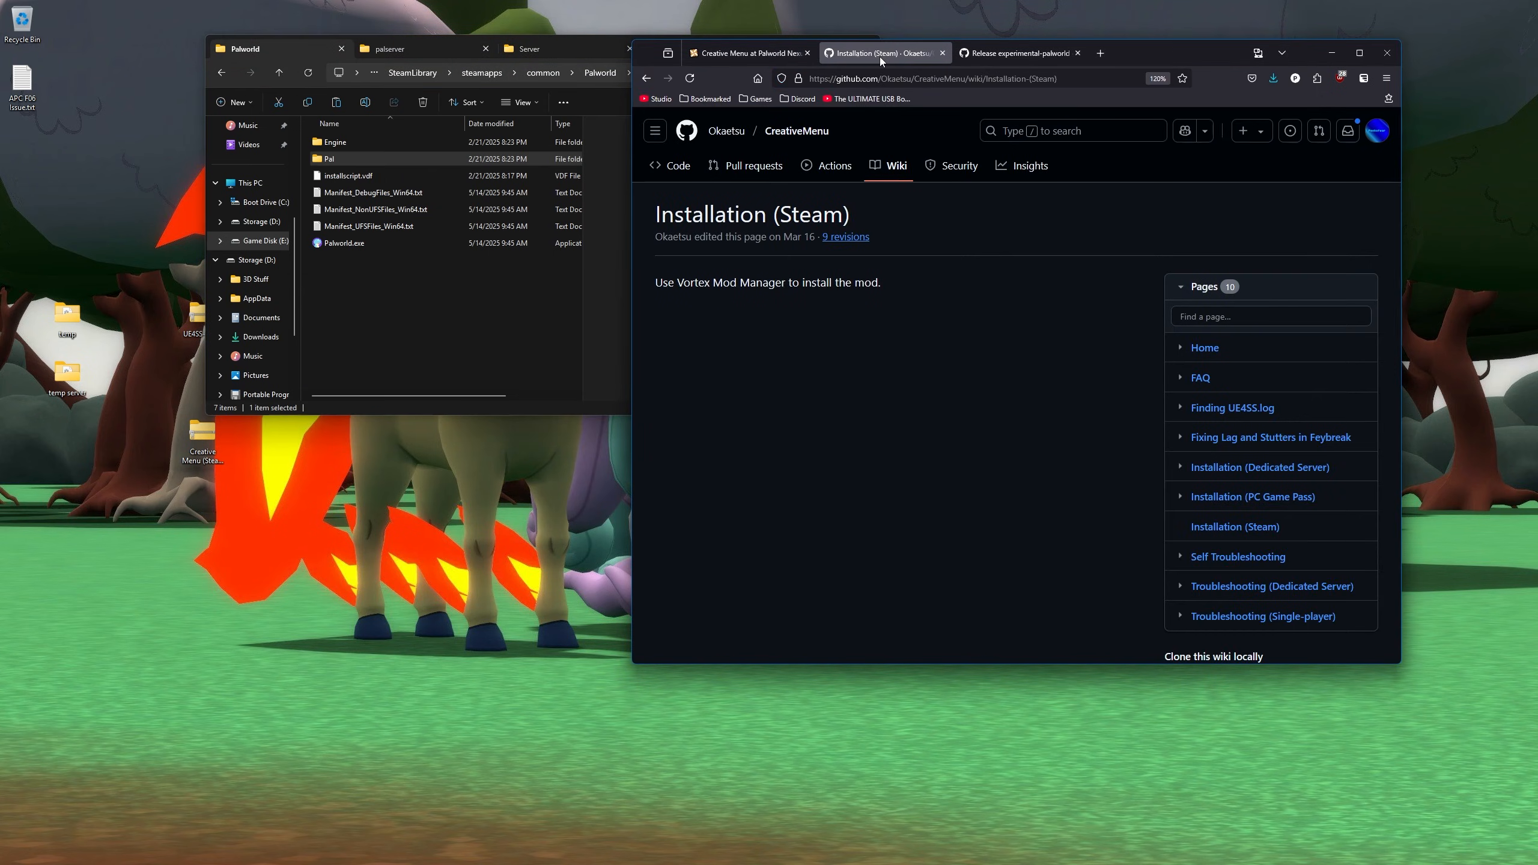
{"action": "left_click", "coordinate": [1223, 498]}
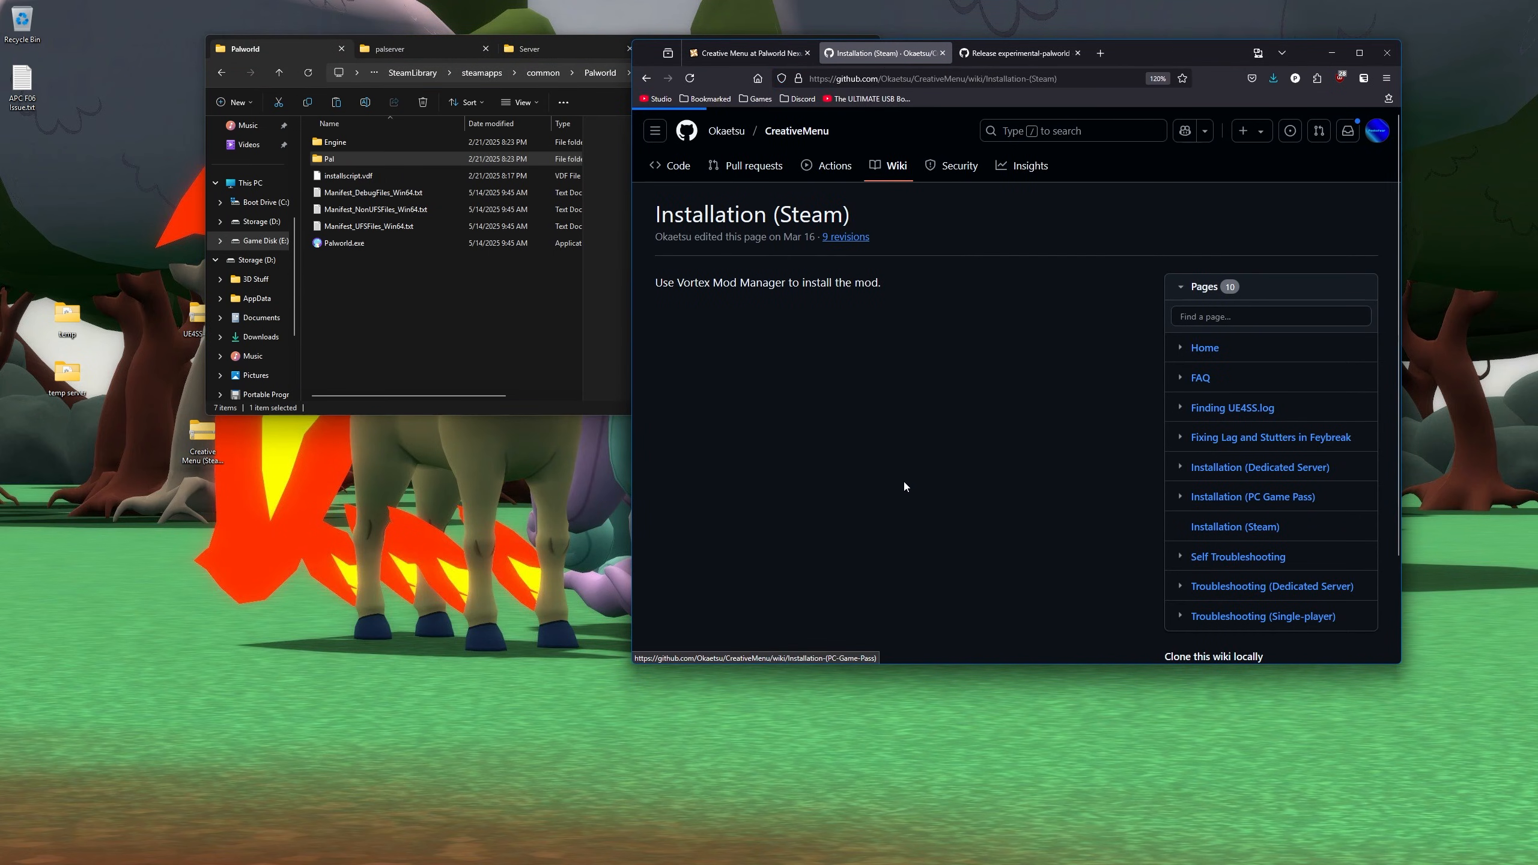
{"action": "scroll", "coordinate": [850, 387], "scroll_direction": "down", "scroll_amount": 8}
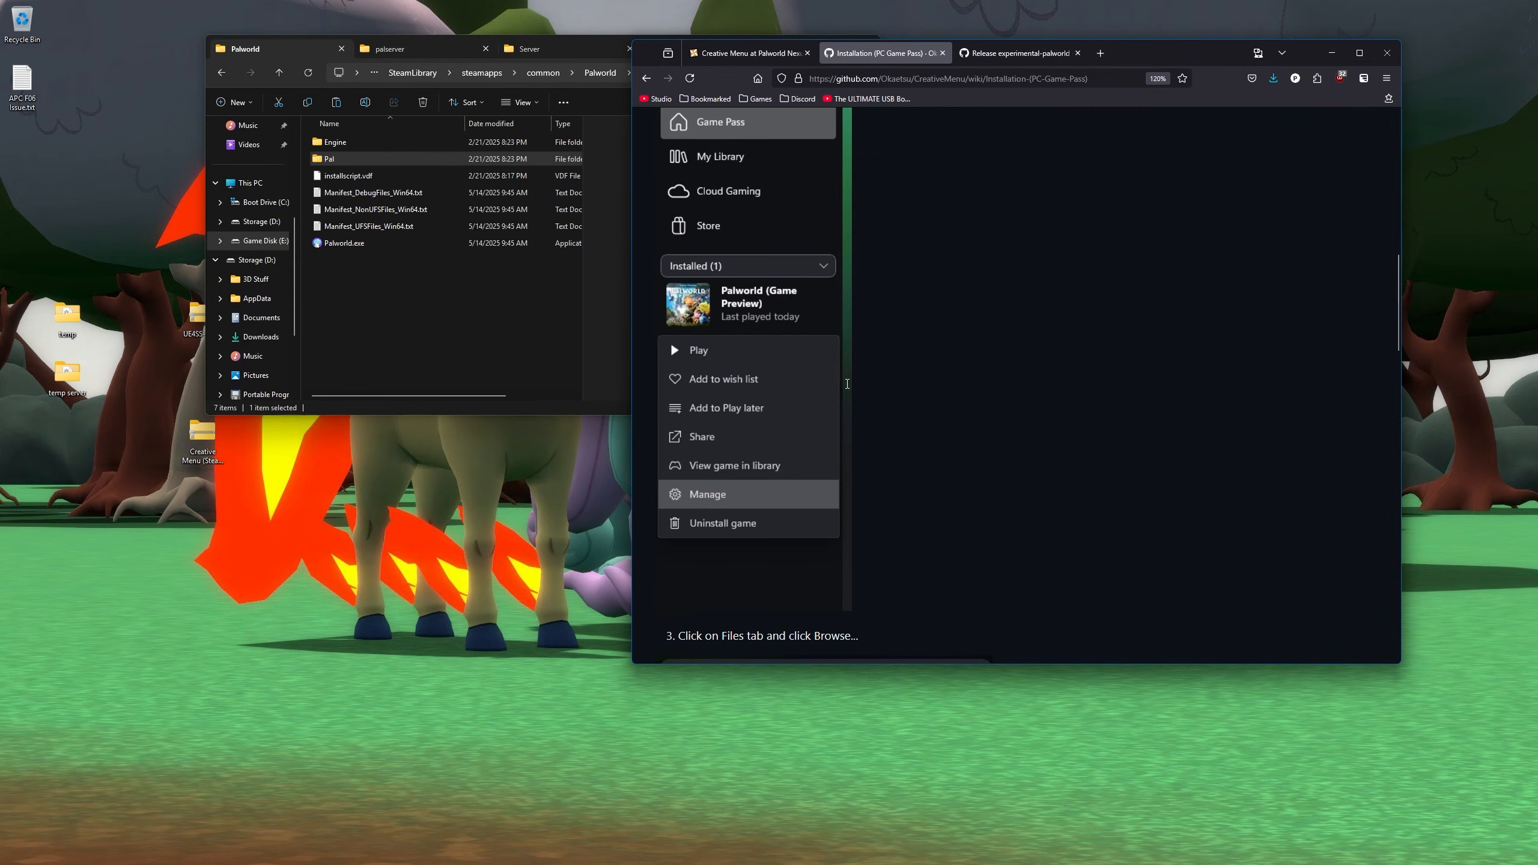
{"action": "scroll", "coordinate": [848, 384], "scroll_direction": "down", "scroll_amount": 10}
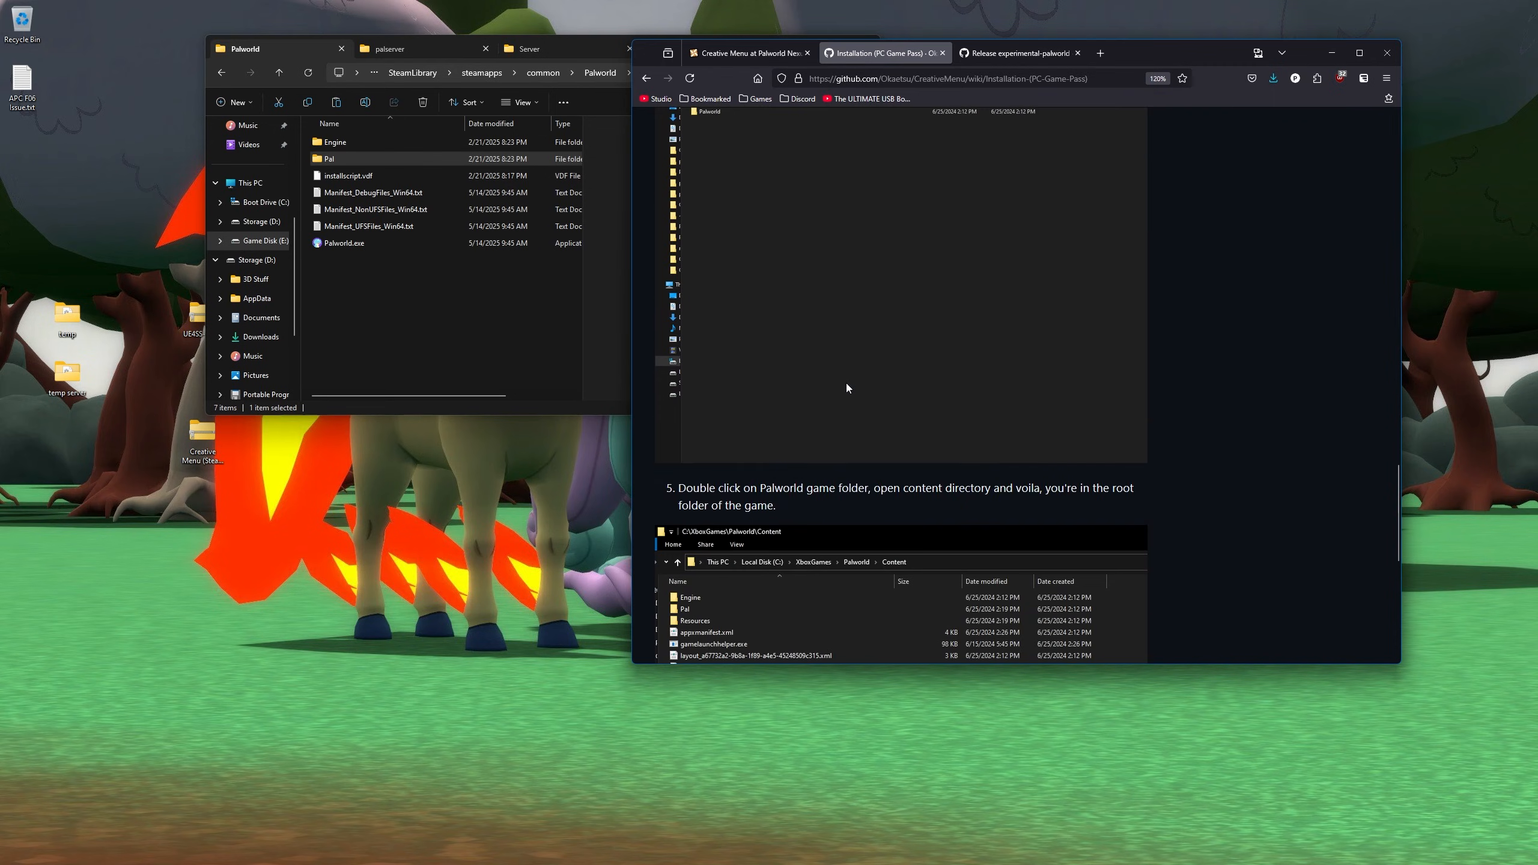
{"action": "scroll", "coordinate": [846, 383], "scroll_direction": "up", "scroll_amount": 3}
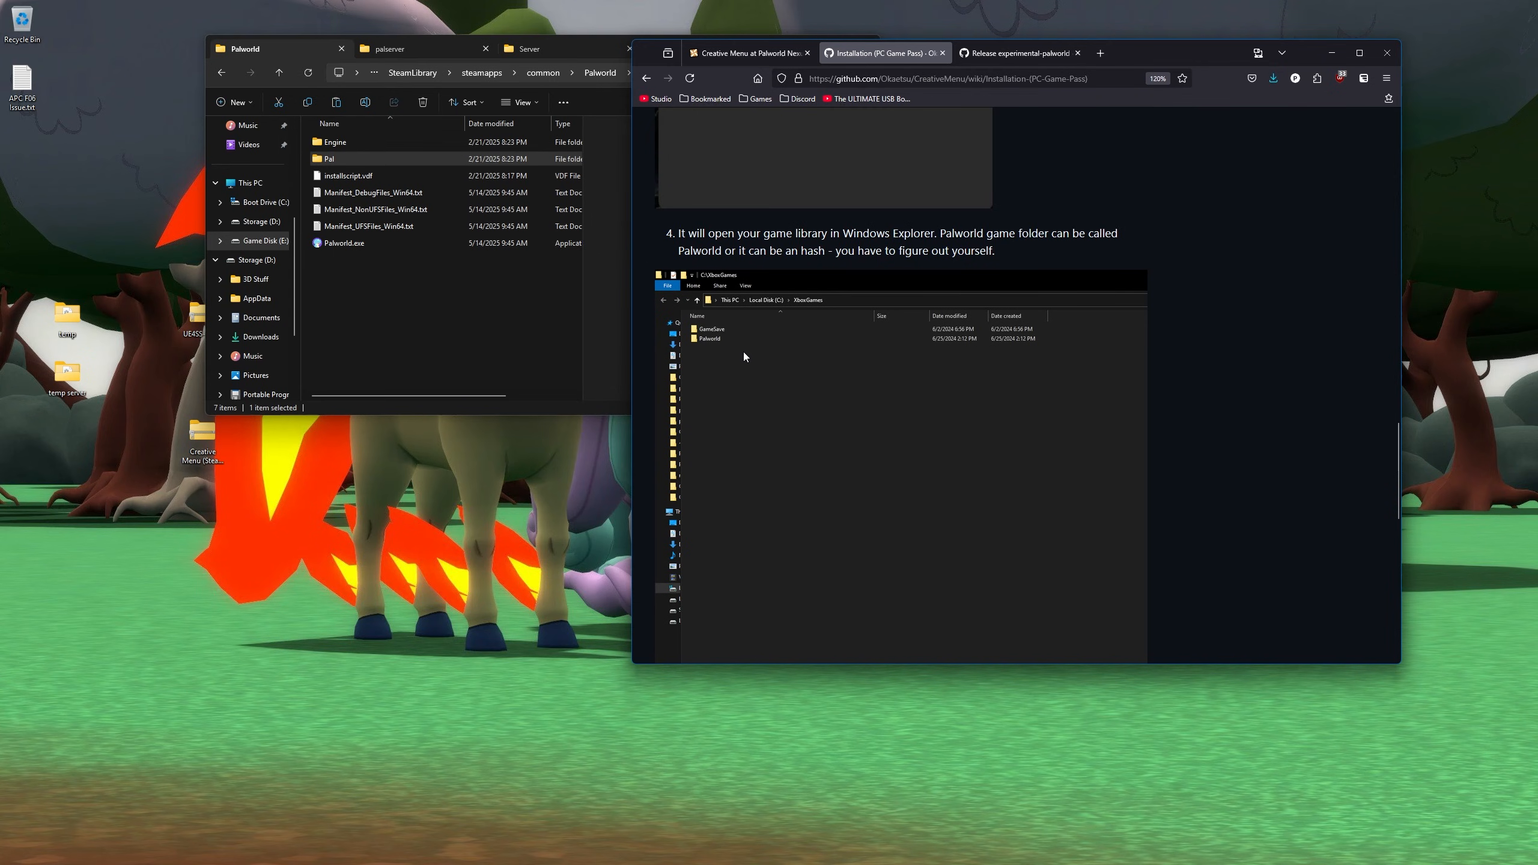
{"action": "scroll", "coordinate": [768, 341], "scroll_direction": "down", "scroll_amount": 3}
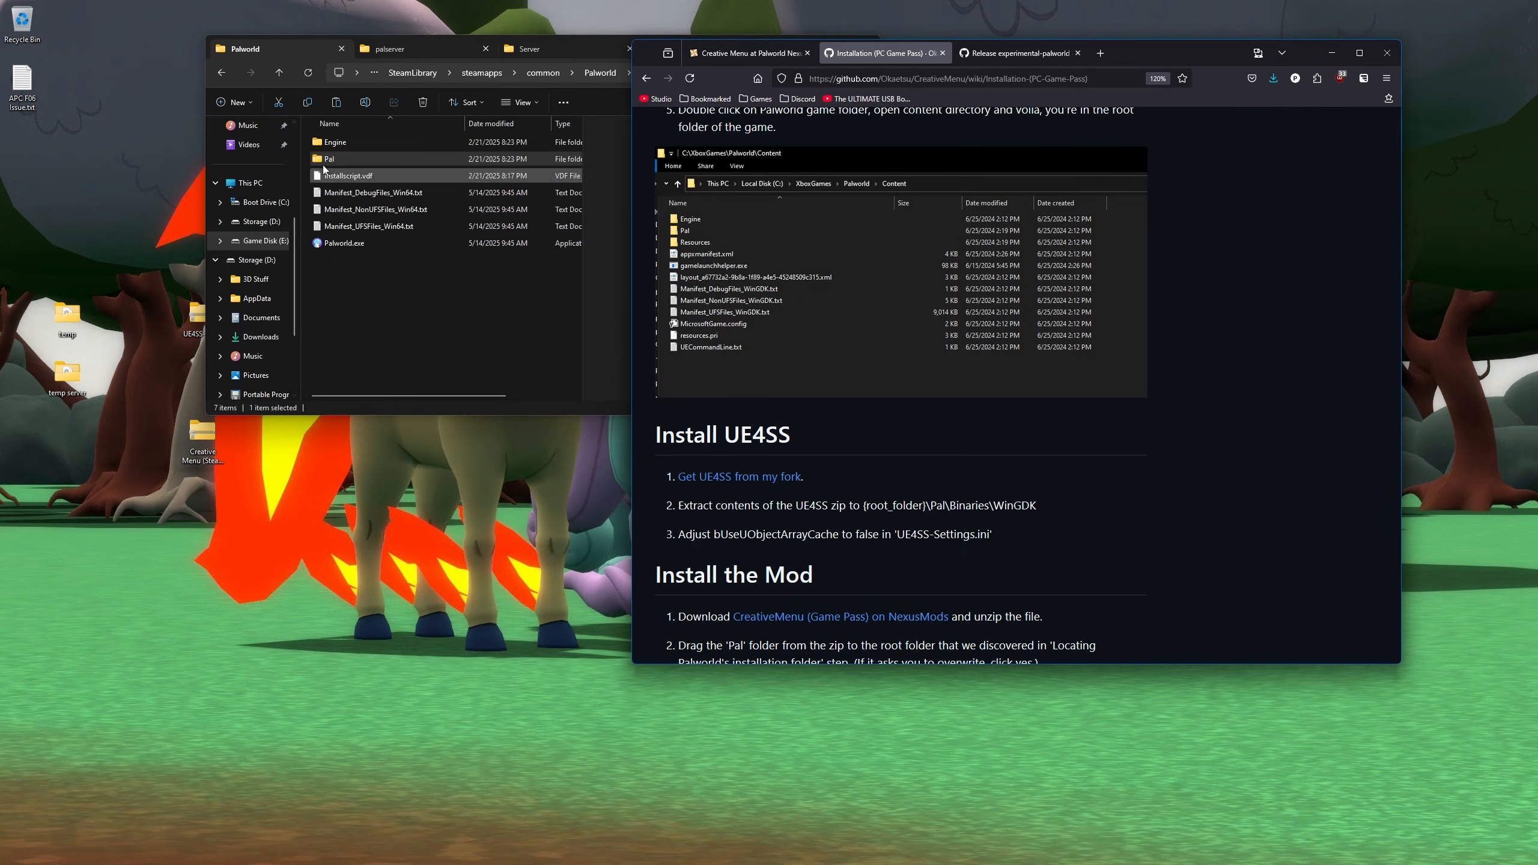
- Deselect Pal in the game folder and switch the browser to the Creative Menu Nexus page
{"action": "left_click", "coordinate": [283, 55]}
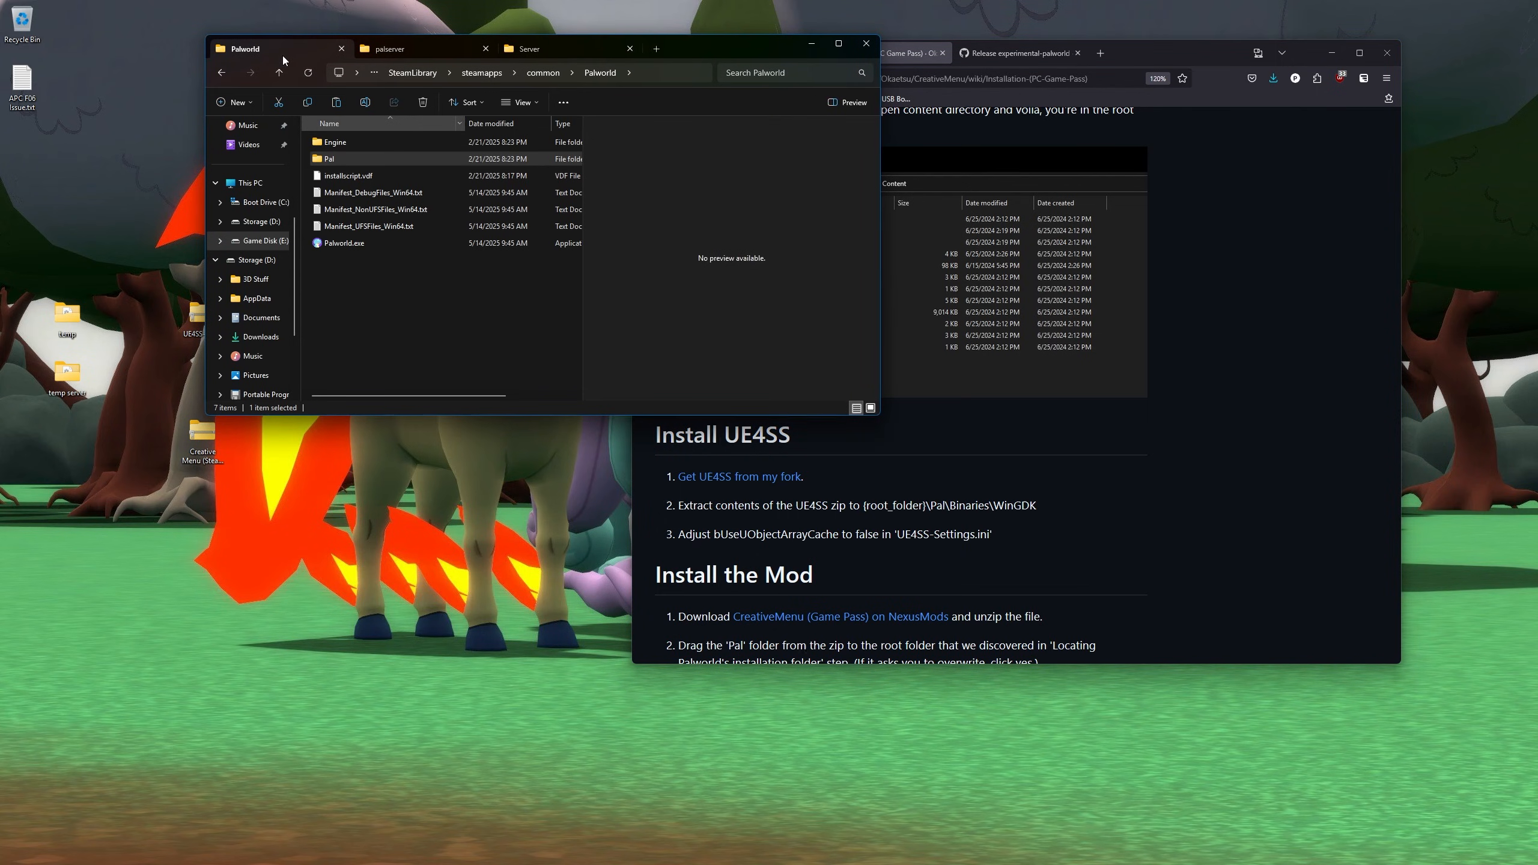
{"action": "key", "text": "alt+Tab"}
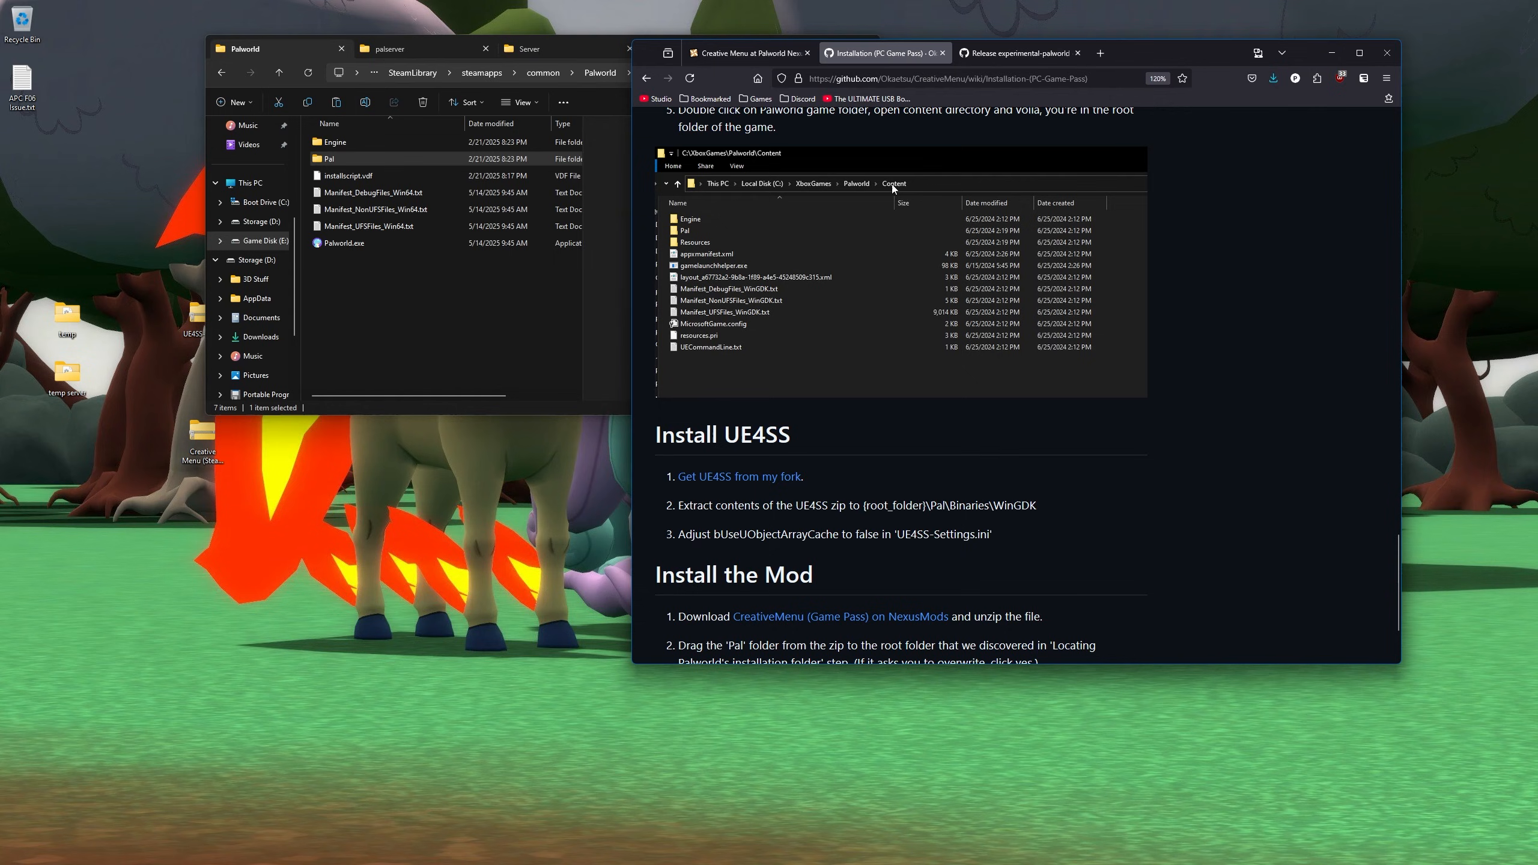
{"action": "left_click", "coordinate": [428, 269]}
{"action": "left_click_drag", "start_coordinate": [417, 293], "coordinate": [376, 308]}
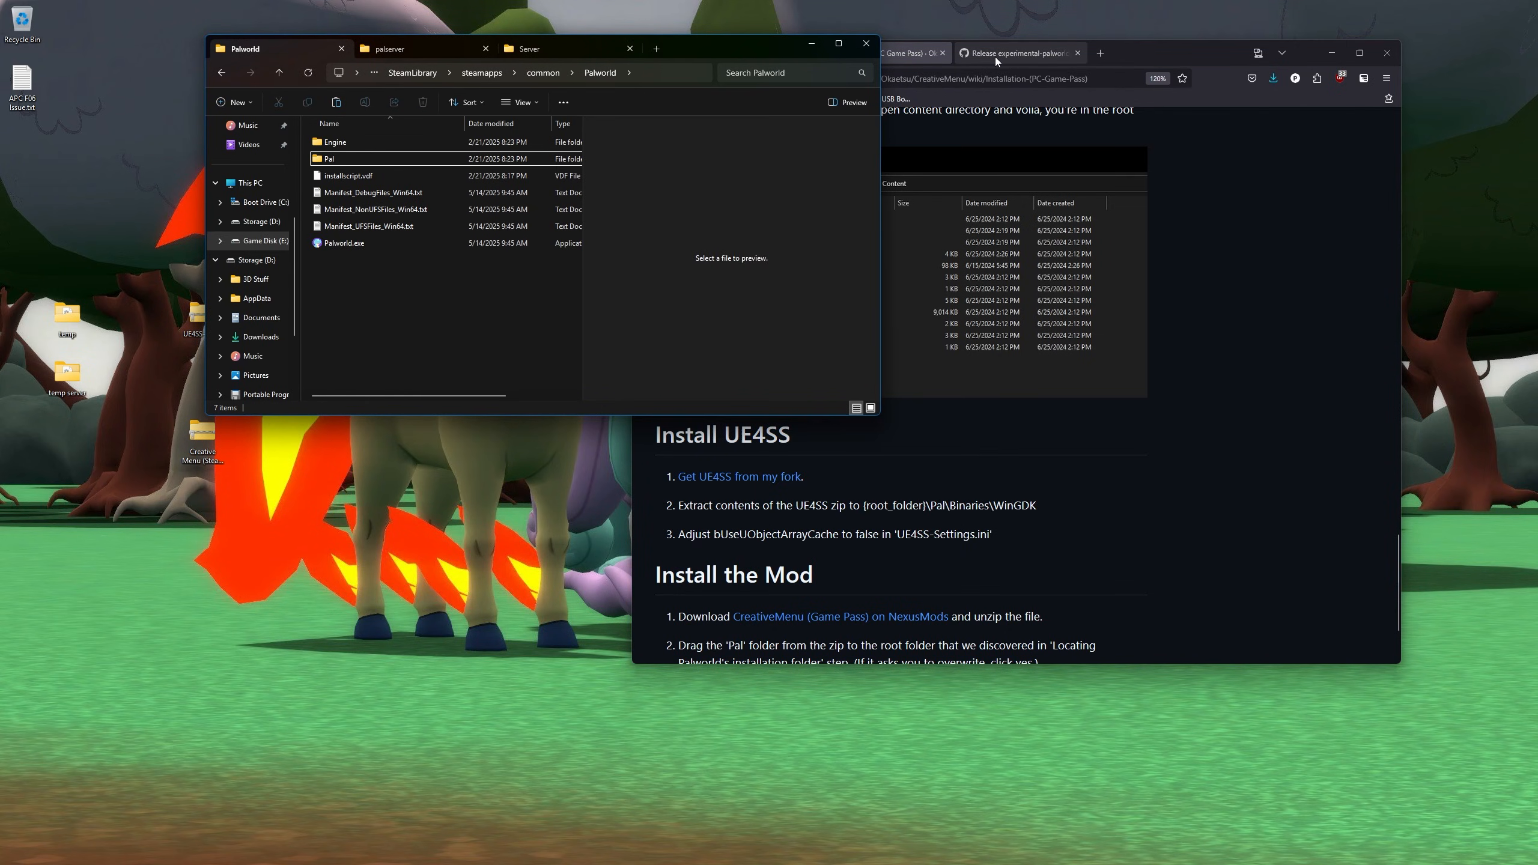
{"action": "left_click", "coordinate": [1216, 183]}
{"action": "left_click", "coordinate": [710, 53]}
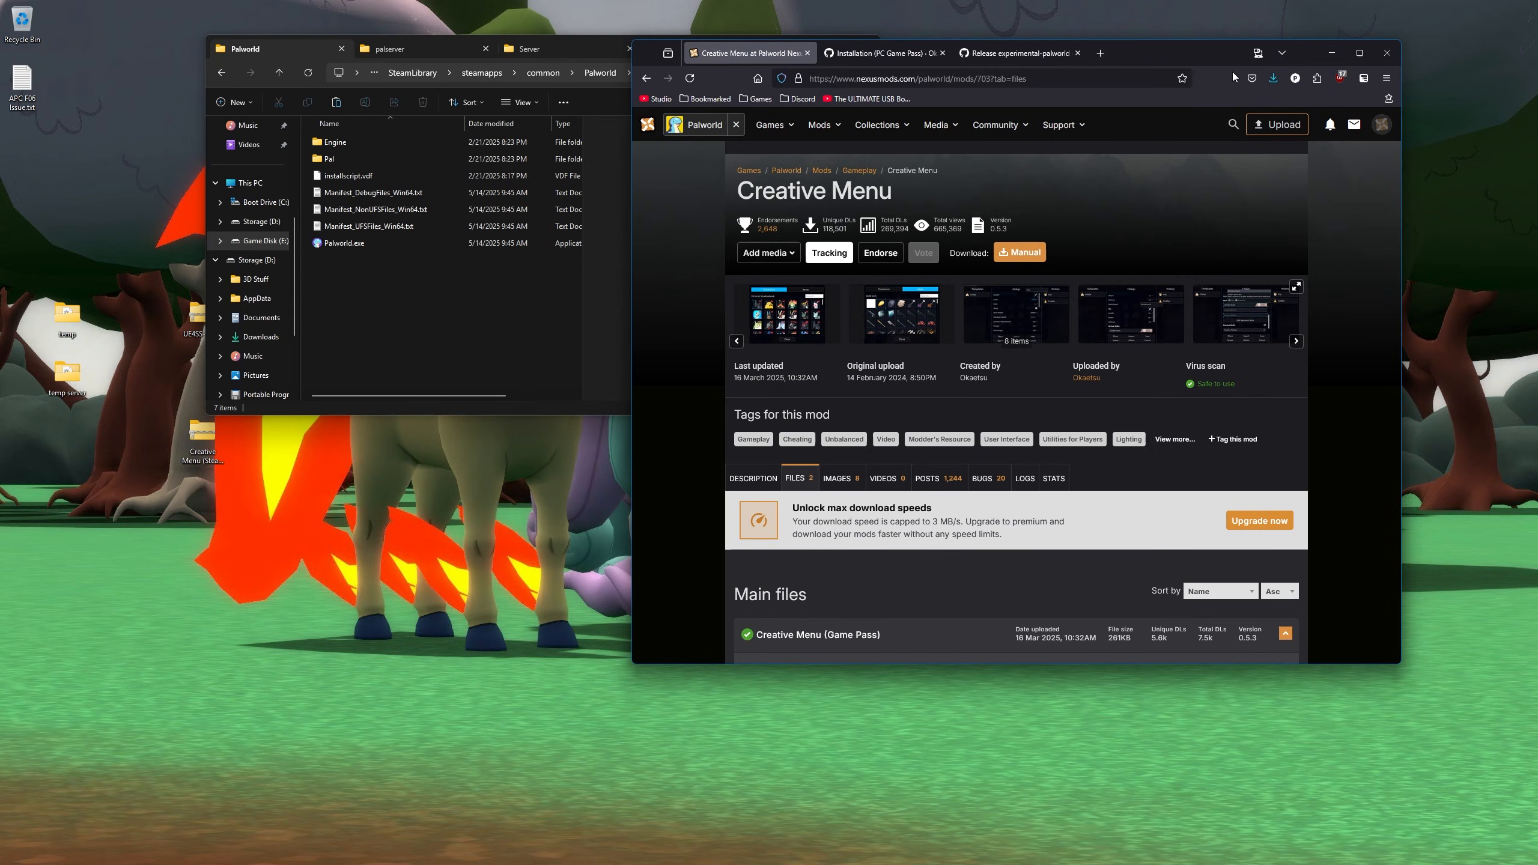
{"action": "left_click_drag", "start_coordinate": [1167, 55], "coordinate": [1257, 55]}
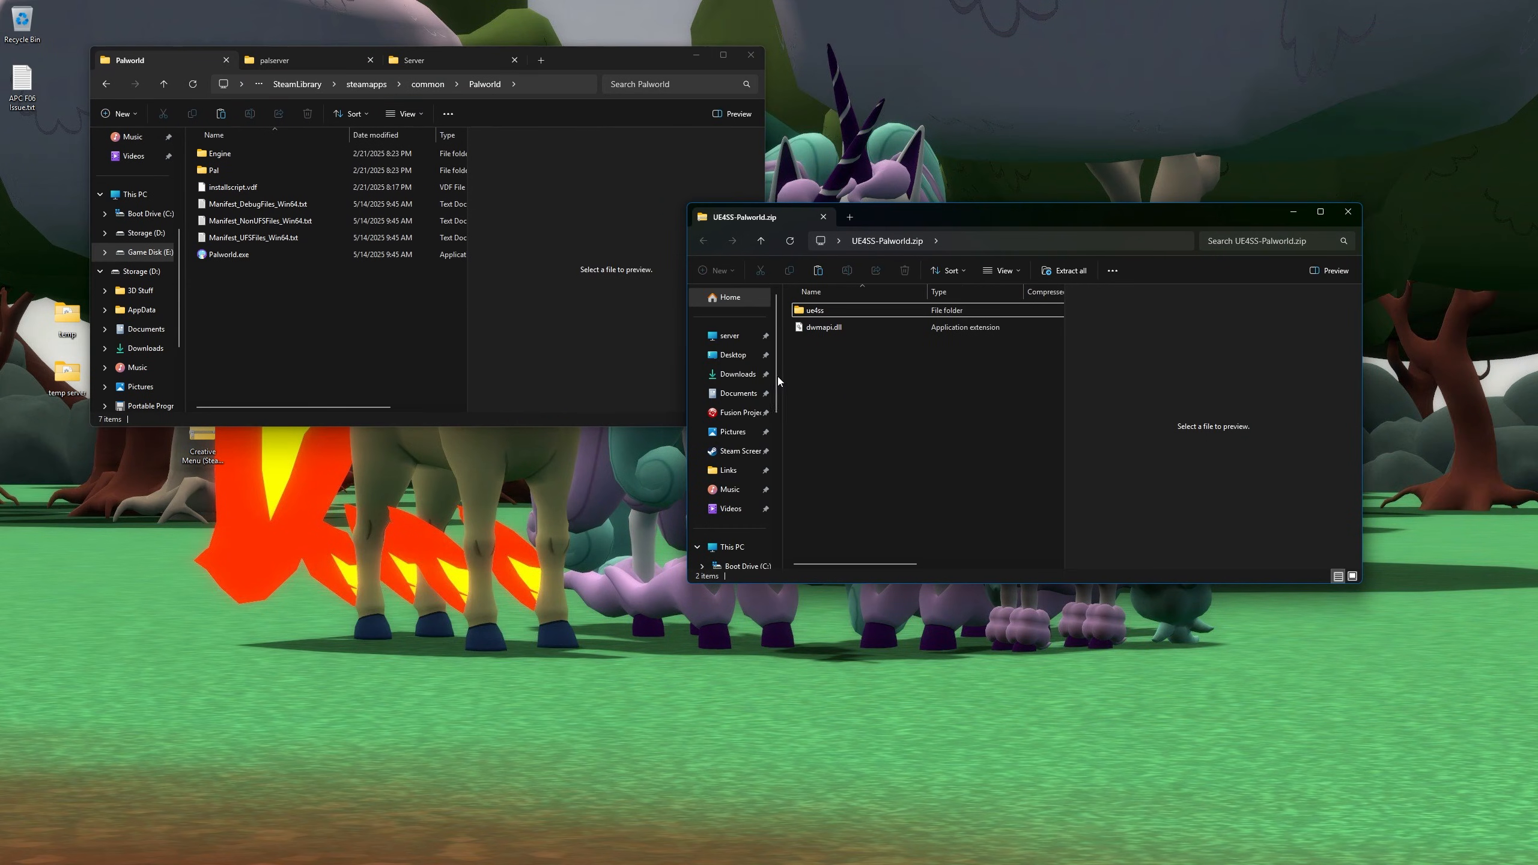
- Drill into Pal\Binaries\Win64 in the Palworld game folder
{"action": "left_click", "coordinate": [226, 170]}
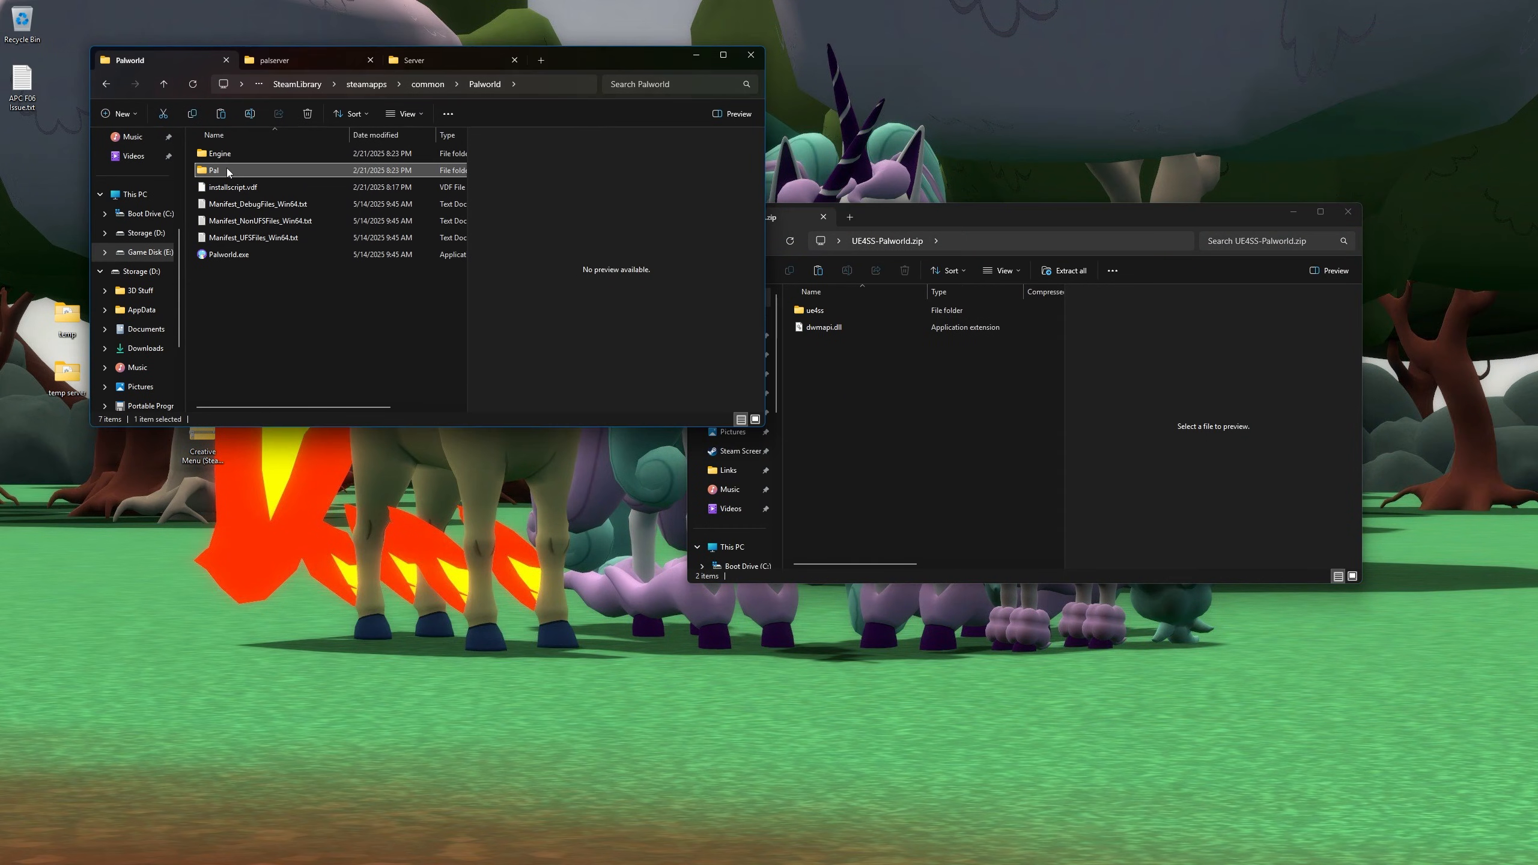
{"action": "double_click", "coordinate": [228, 171]}
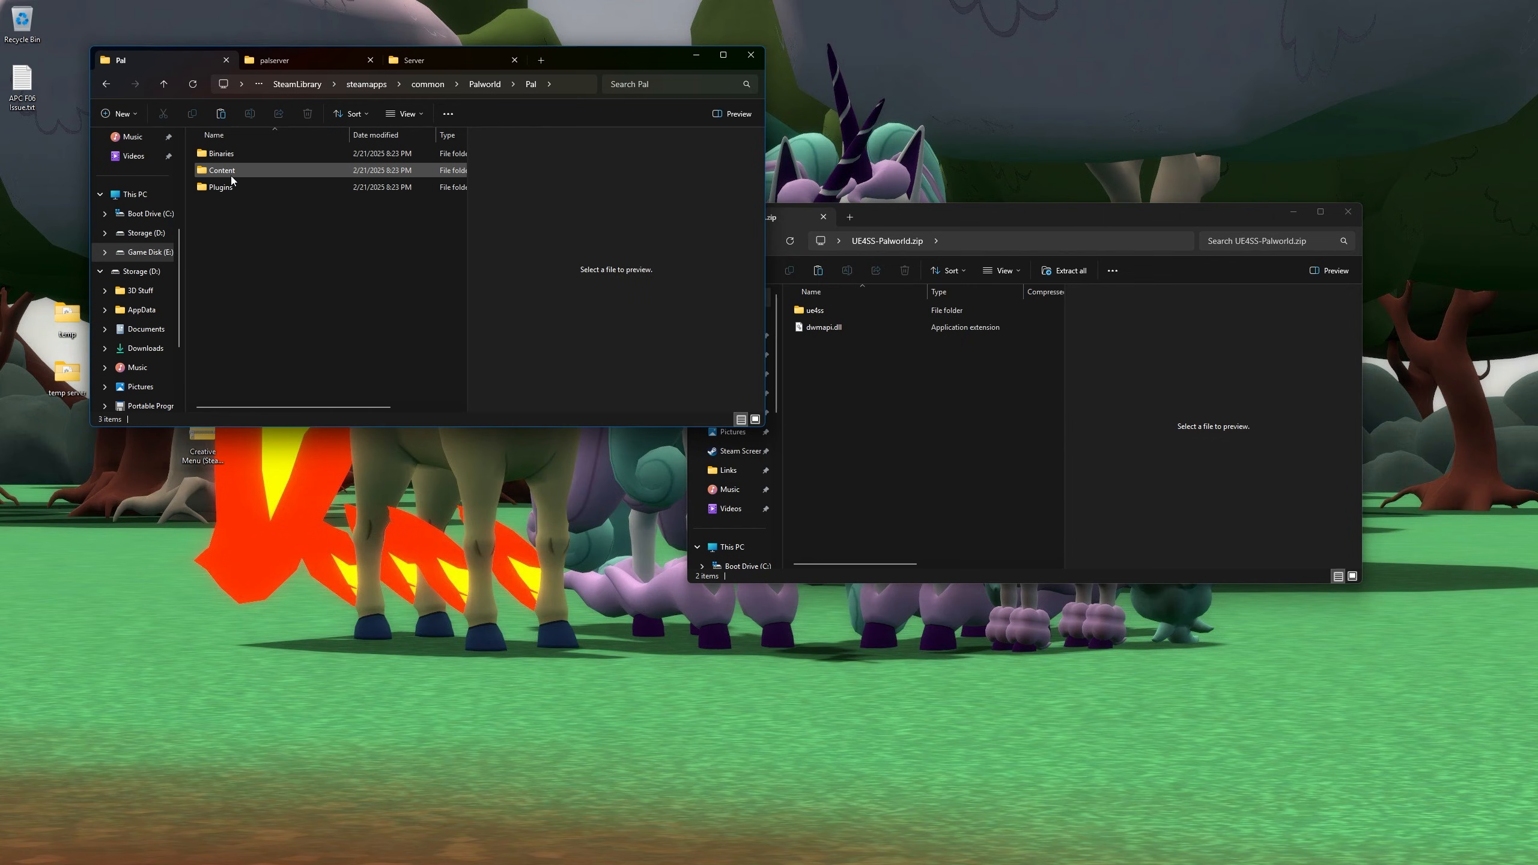
{"action": "double_click", "coordinate": [244, 153]}
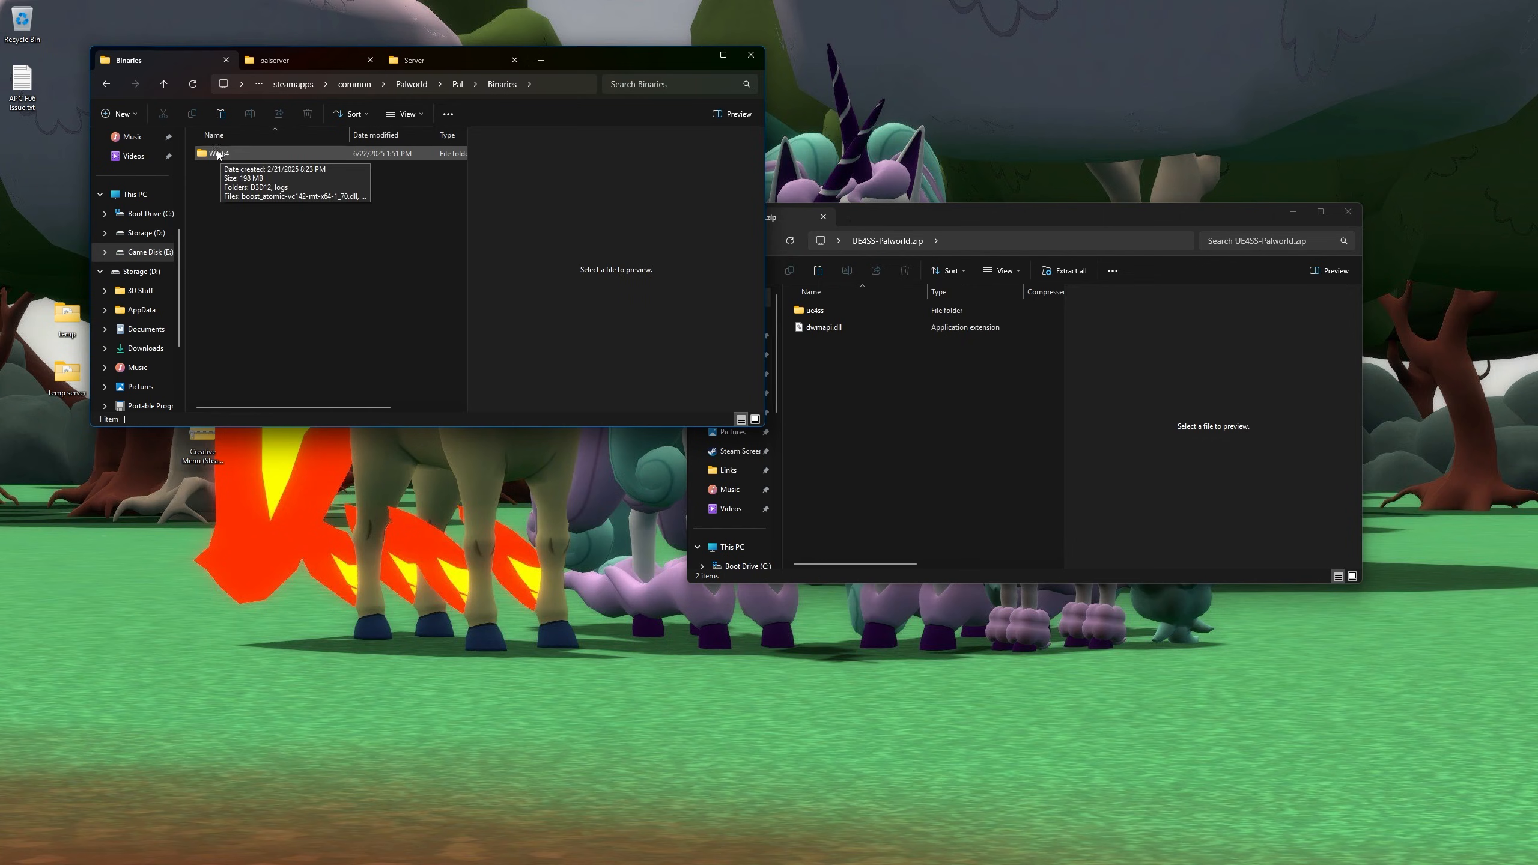
{"action": "double_click", "coordinate": [250, 154]}
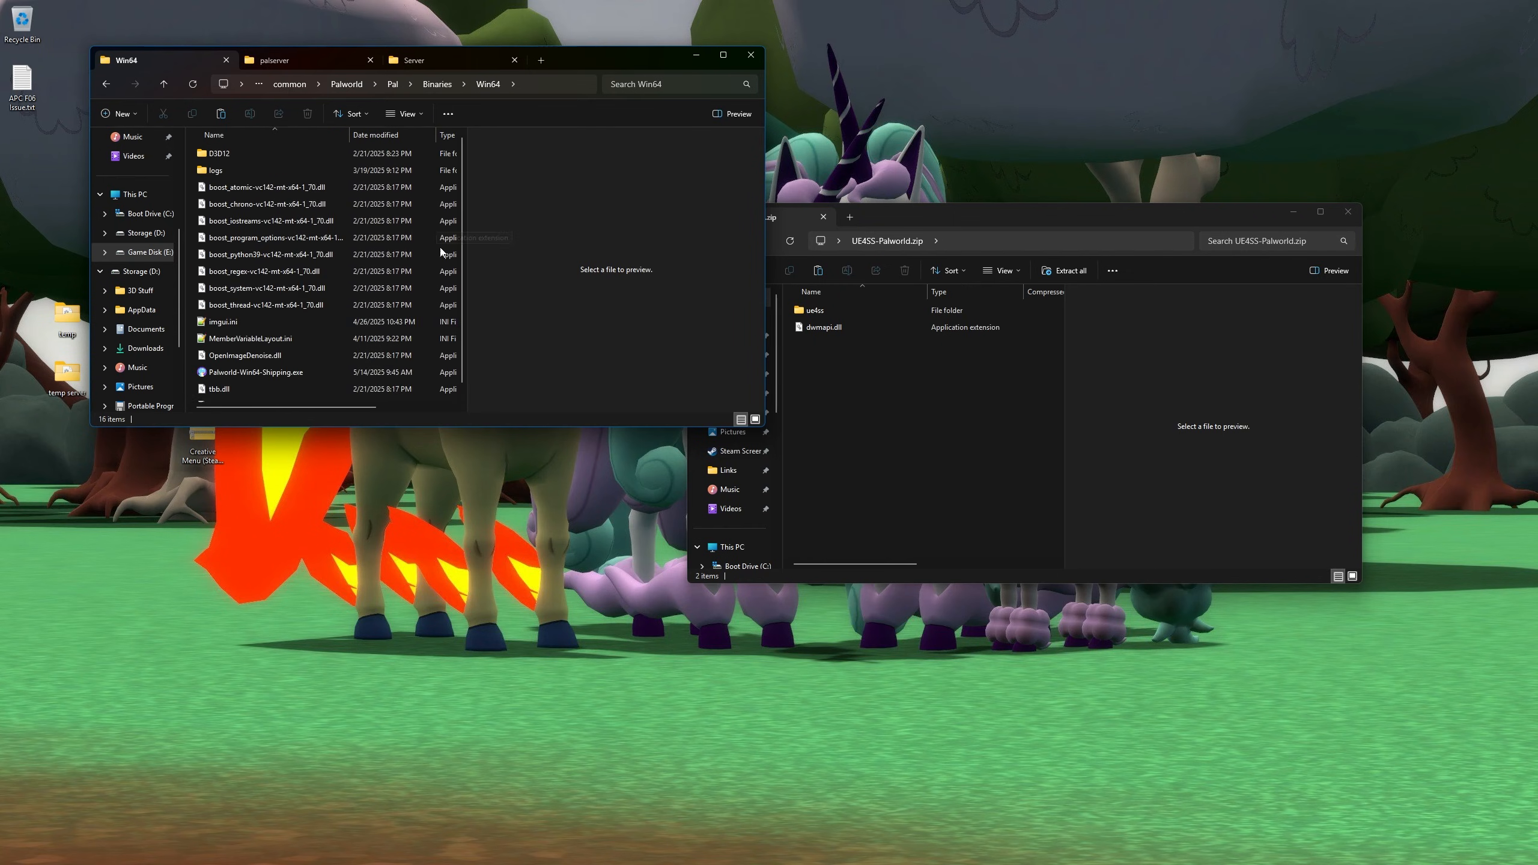
- Copy ue4ss and dwmapi.dll from the UE4SS archive into the Win64 folder
{"action": "left_click_drag", "start_coordinate": [907, 390], "coordinate": [838, 308]}
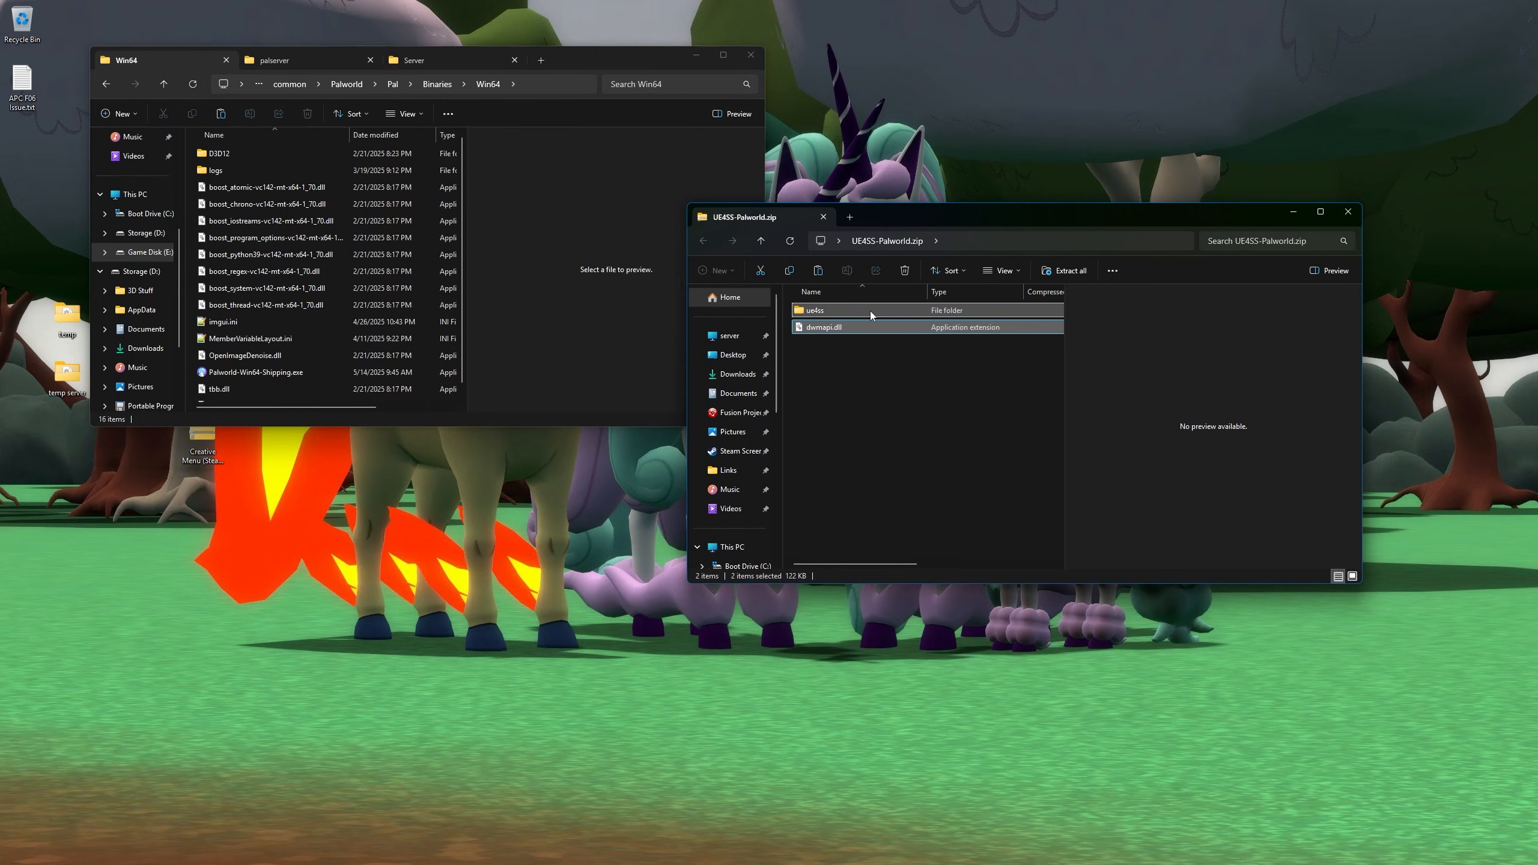
{"action": "left_click_drag", "start_coordinate": [880, 312], "coordinate": [339, 280]}
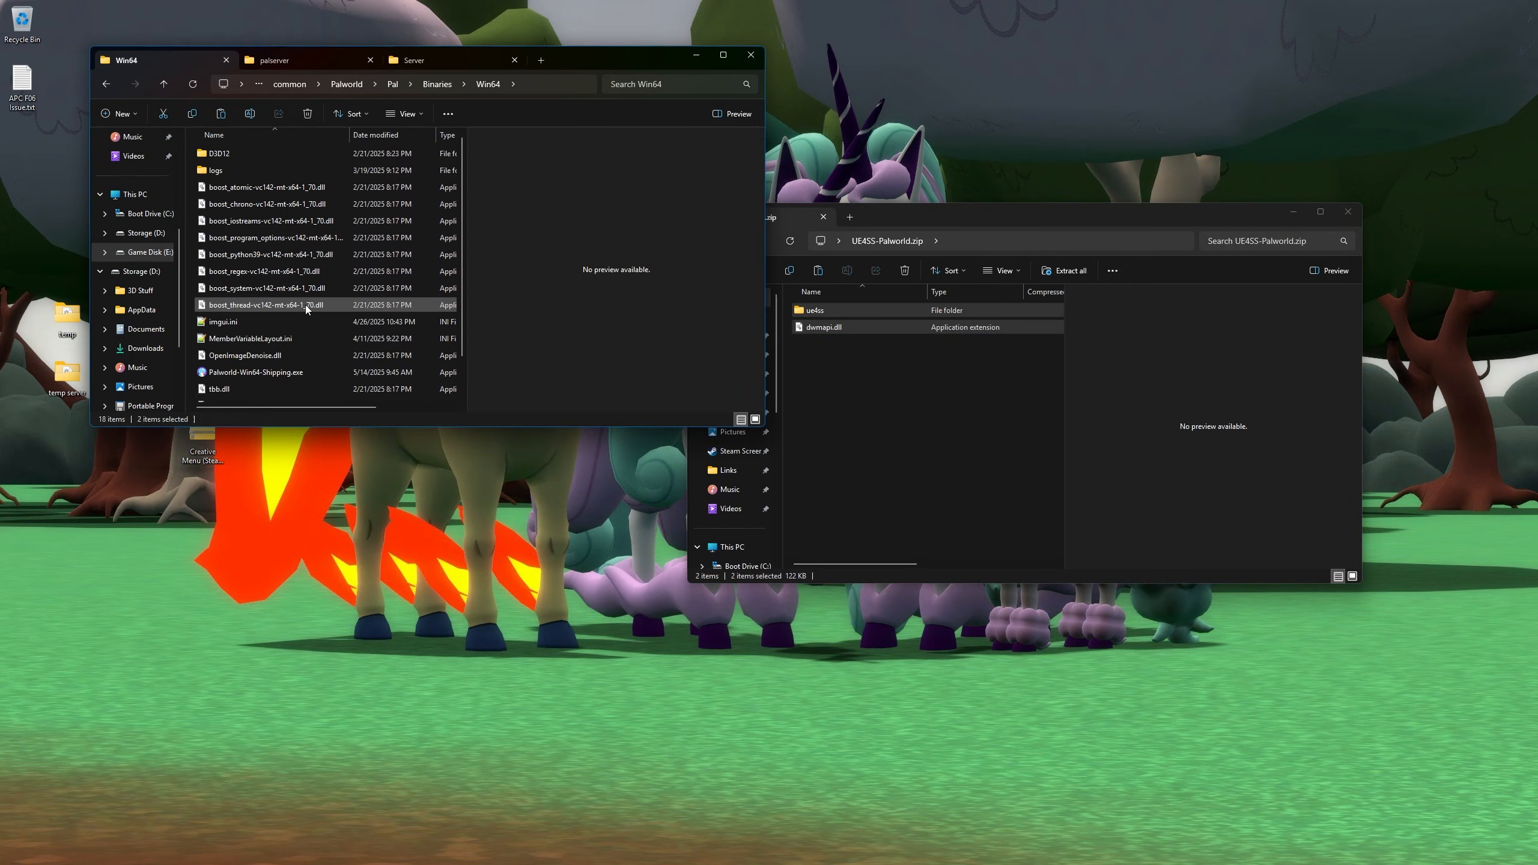
{"action": "scroll", "coordinate": [228, 270], "scroll_direction": "up", "scroll_amount": 2}
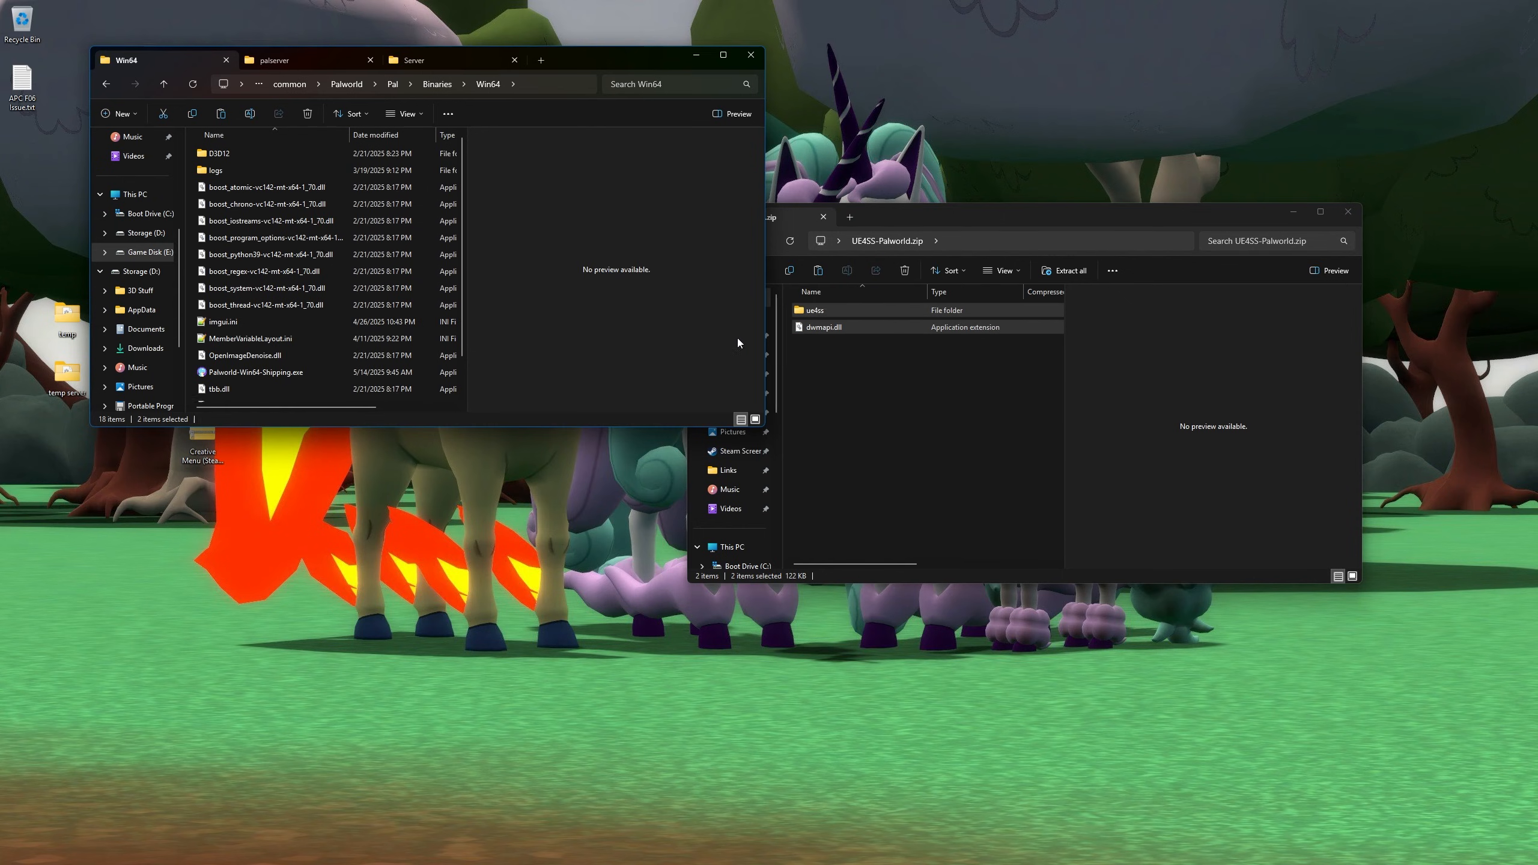
{"action": "scroll", "coordinate": [254, 315], "scroll_direction": "down", "scroll_amount": 1}
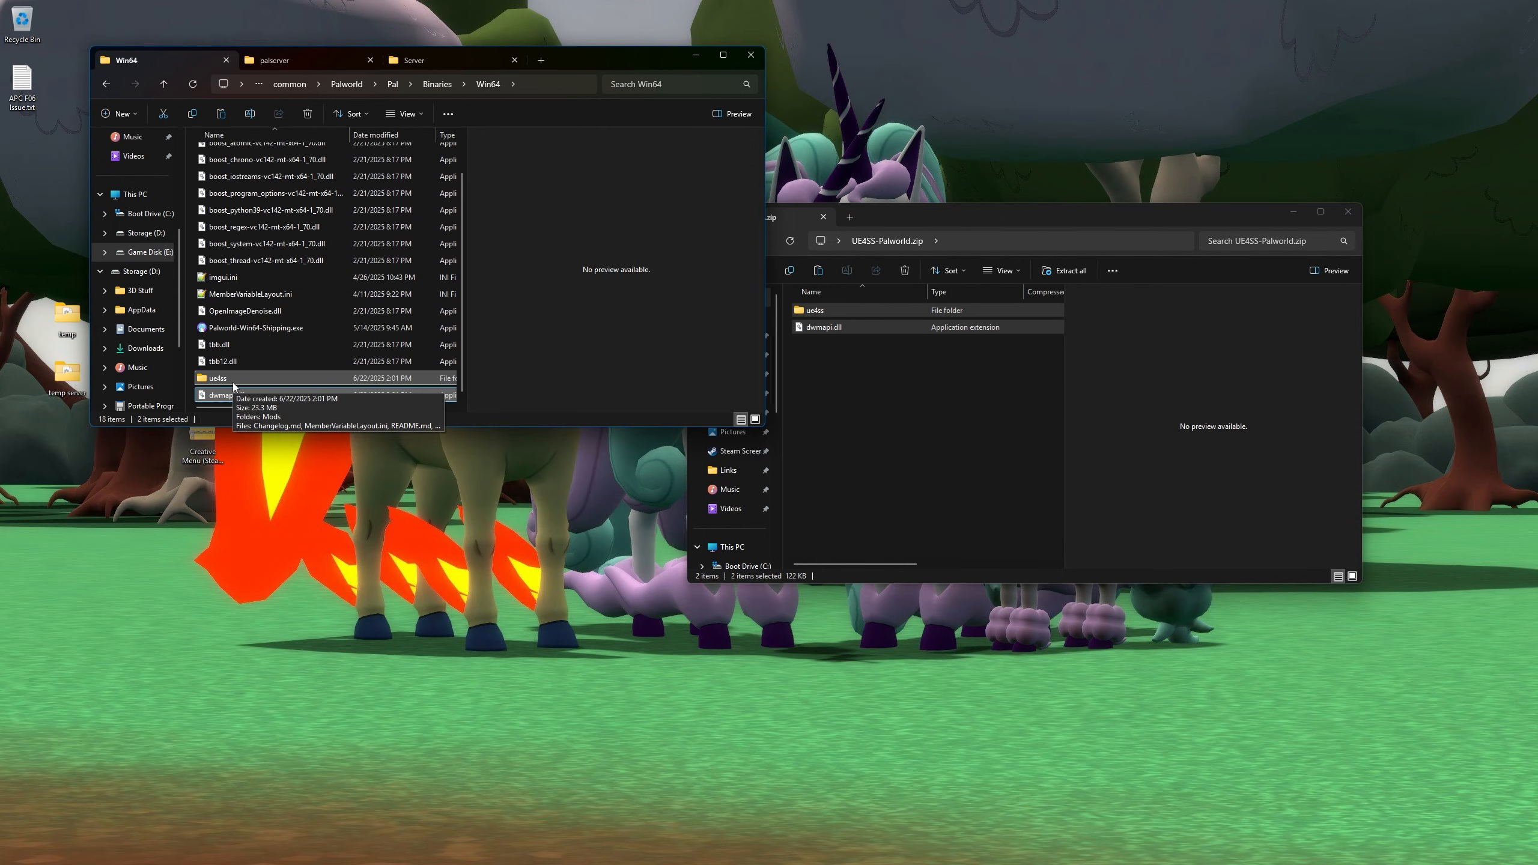
{"action": "scroll", "coordinate": [254, 303], "scroll_direction": "up", "scroll_amount": 2}
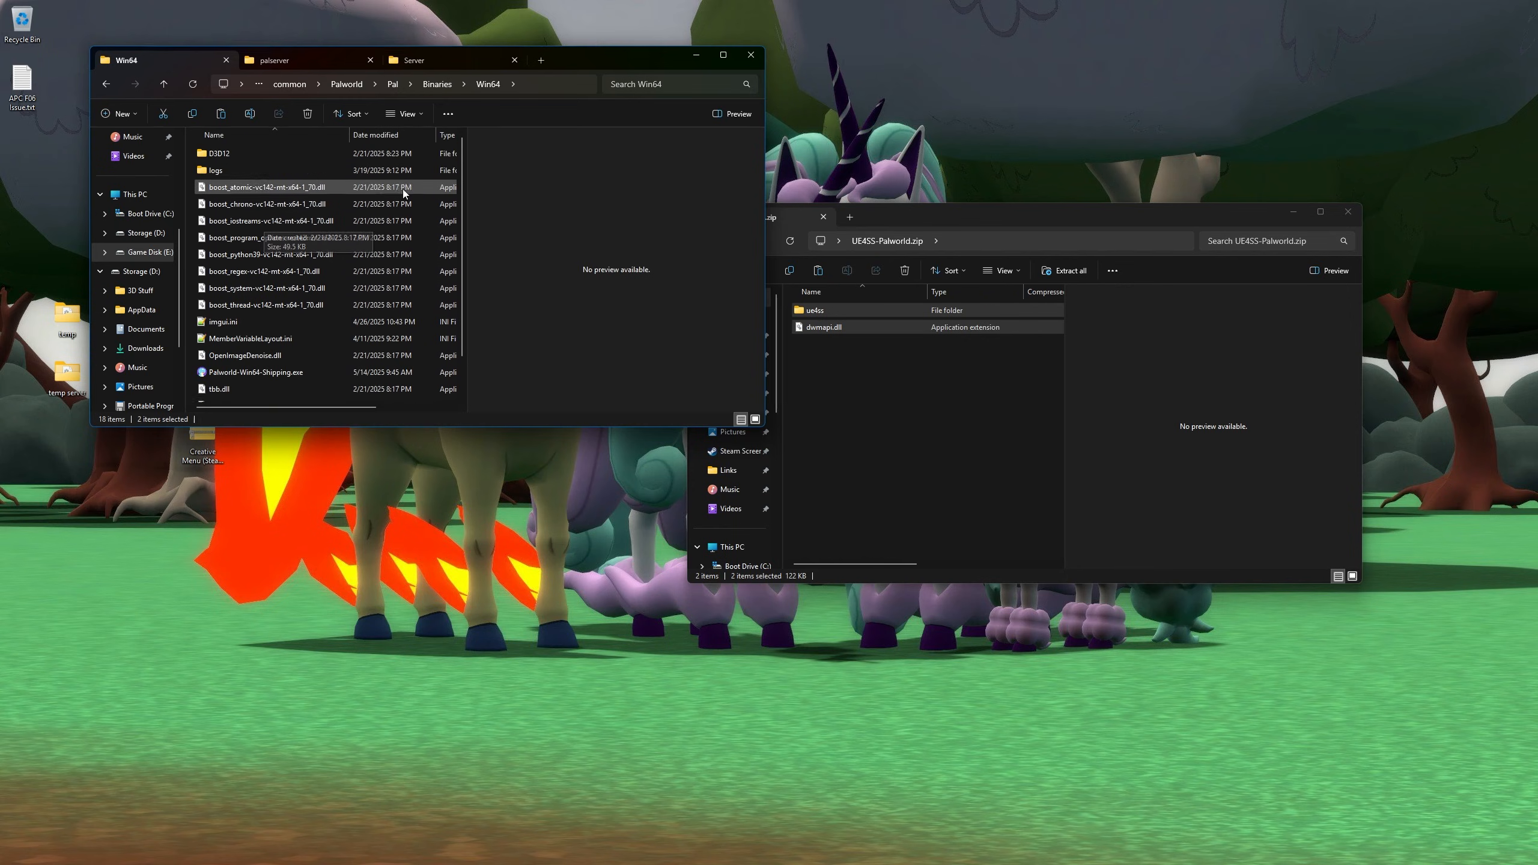
- Refresh Win64 with F5 and select the new ue4ss folder and dwmapi.dll
{"action": "key", "text": "F5"}
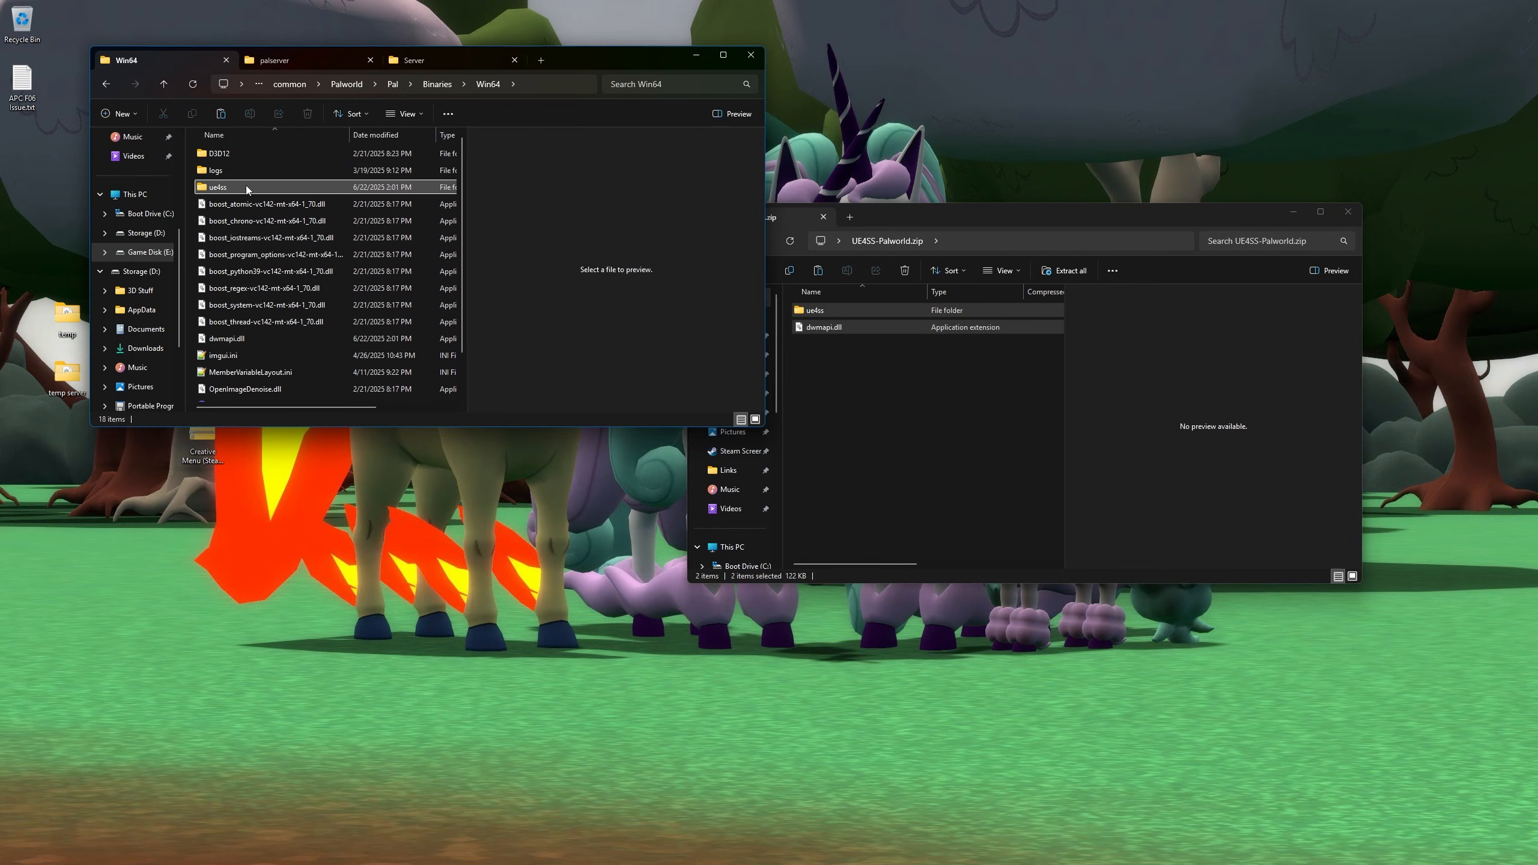
{"action": "scroll", "coordinate": [245, 186], "scroll_direction": "down", "scroll_amount": 1}
{"action": "left_click", "coordinate": [260, 295]}
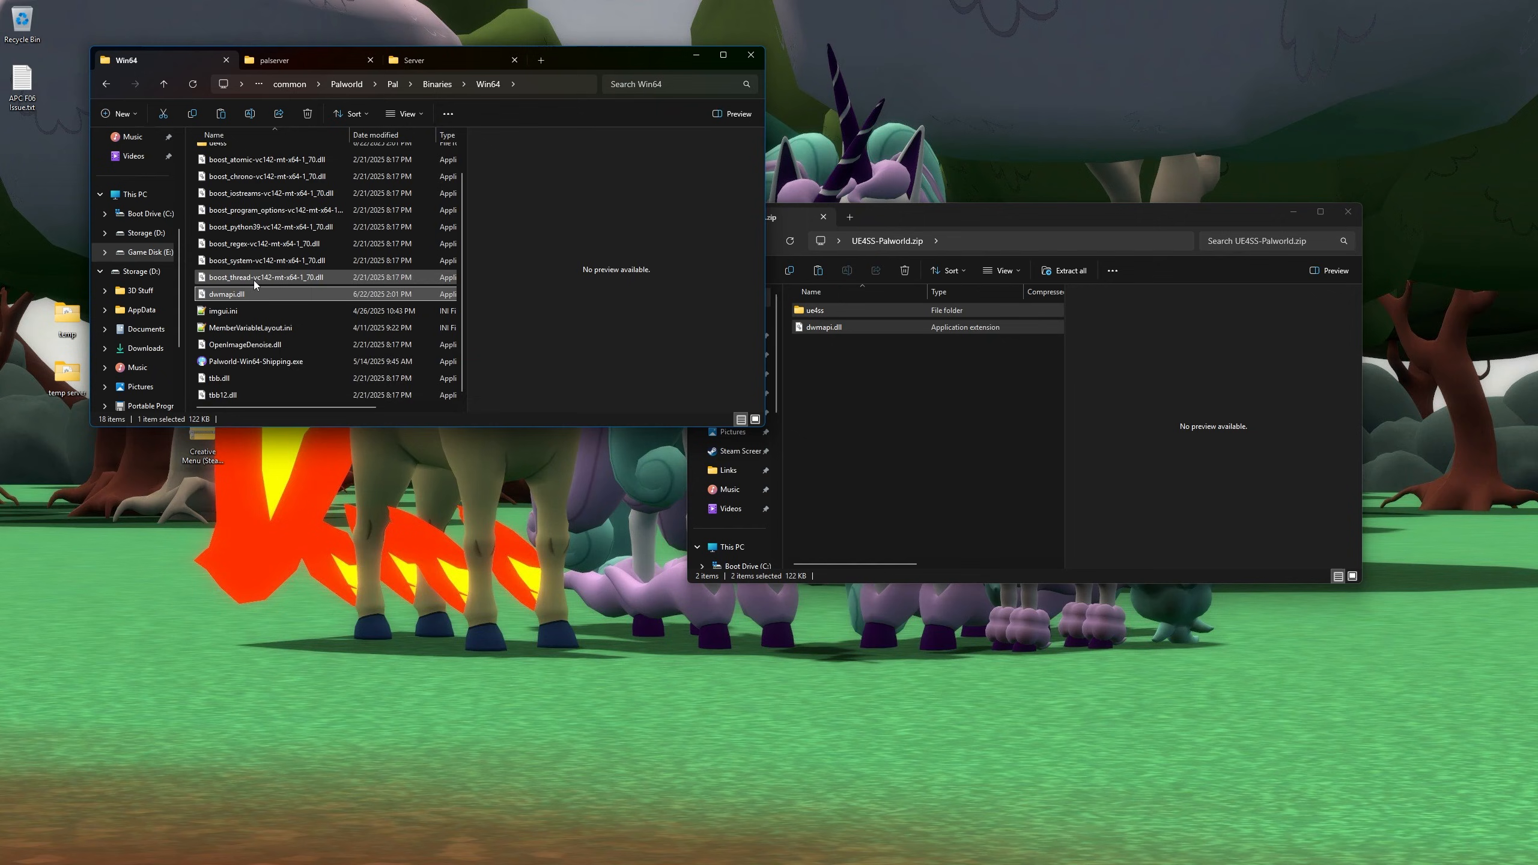
{"action": "scroll", "coordinate": [253, 280], "scroll_direction": "up", "scroll_amount": 1}
{"action": "left_click", "coordinate": [260, 340], "text": "ctrl"}
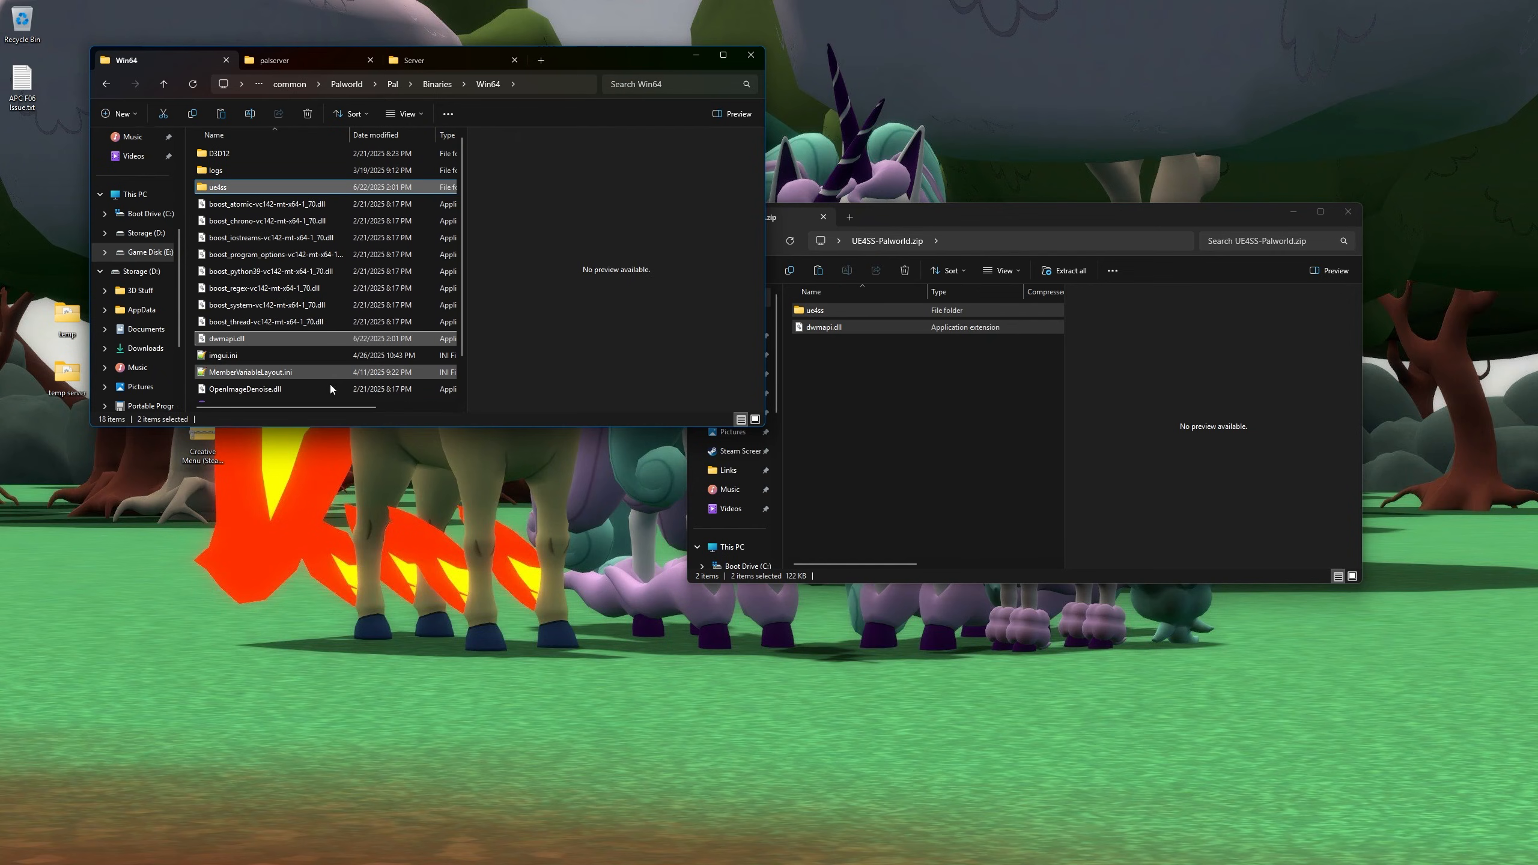
{"action": "key", "text": "super"}
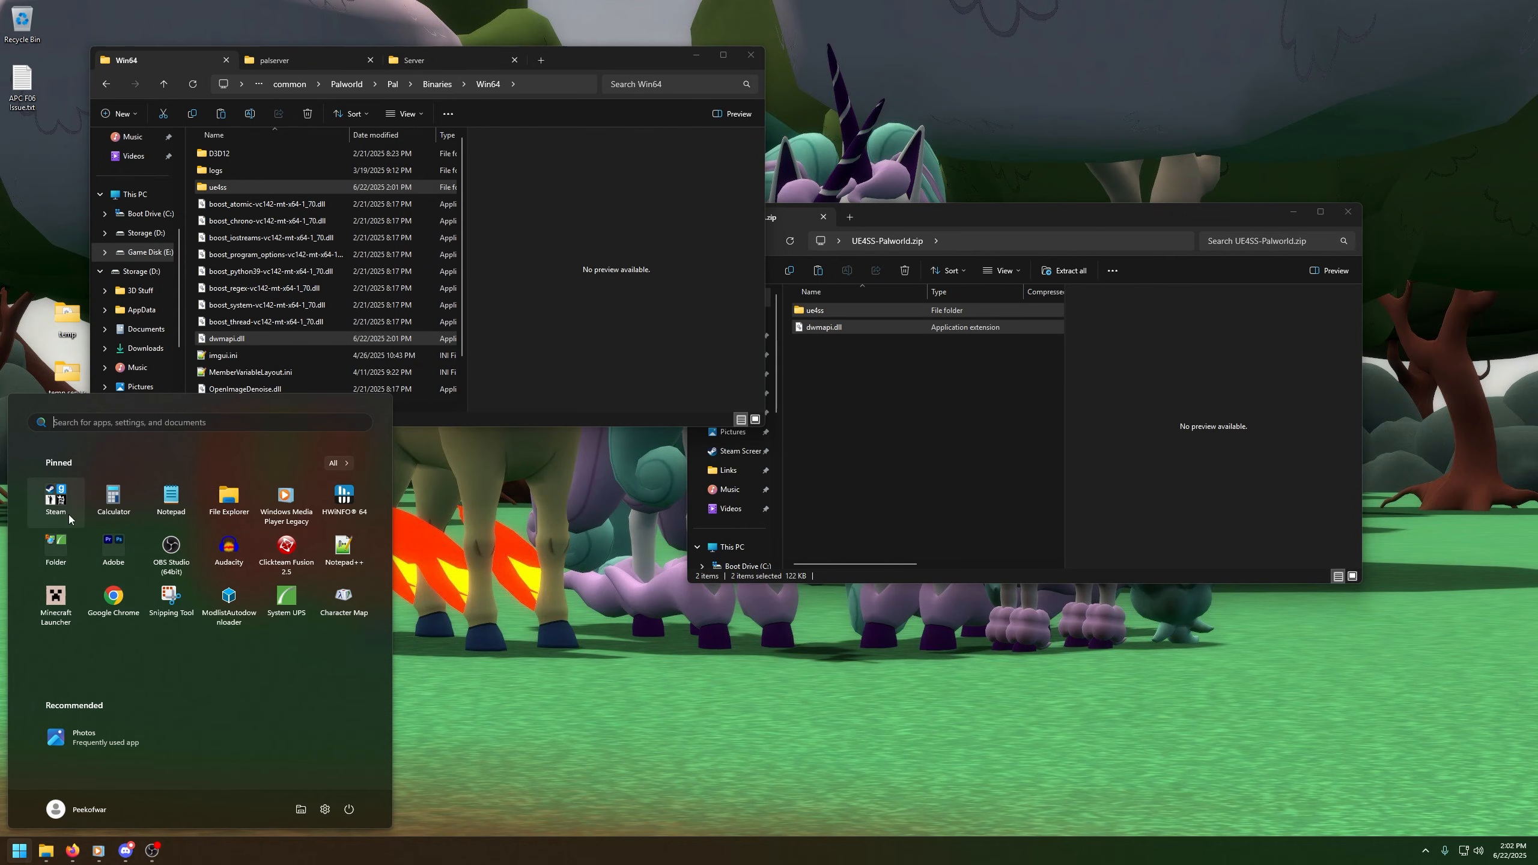
- Open the Creative Menu zip in the lower Explorer window and inspect its Pal folder contents
{"action": "key", "text": "super"}
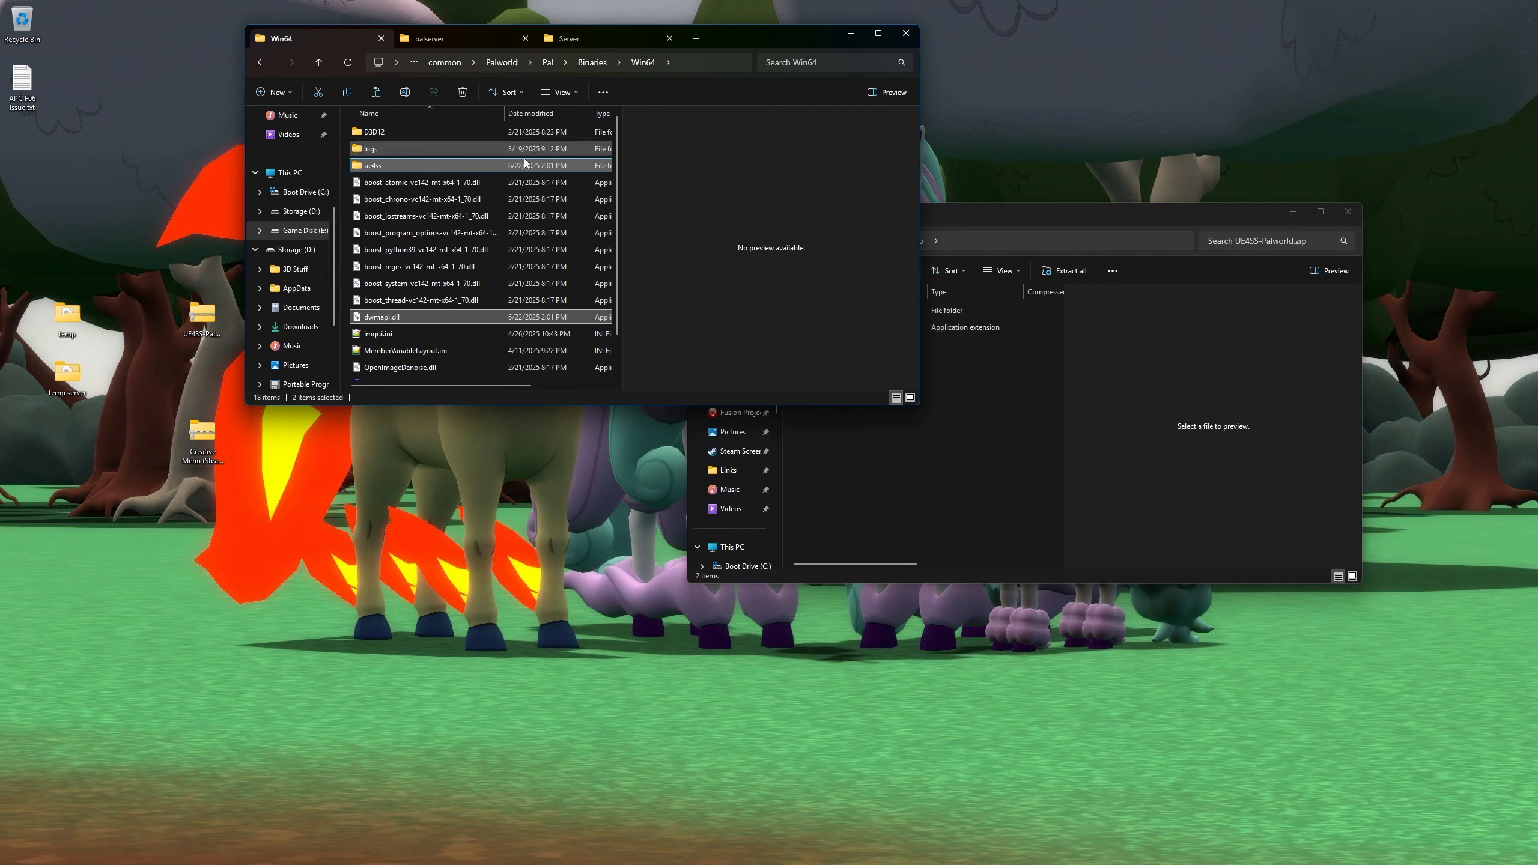
{"action": "left_click_drag", "start_coordinate": [206, 430], "coordinate": [954, 444]}
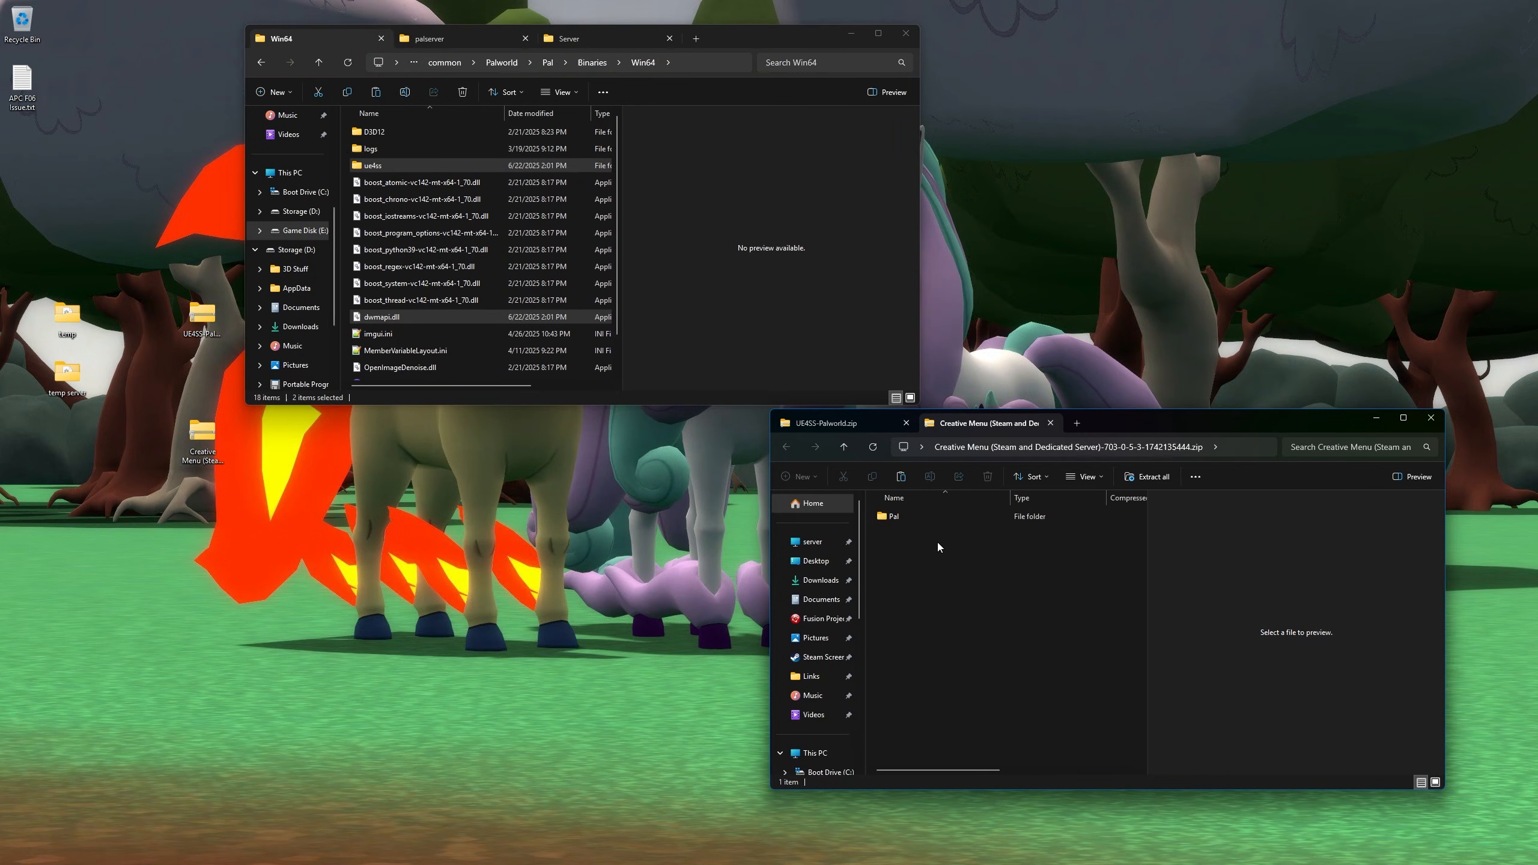
{"action": "left_click", "coordinate": [909, 523]}
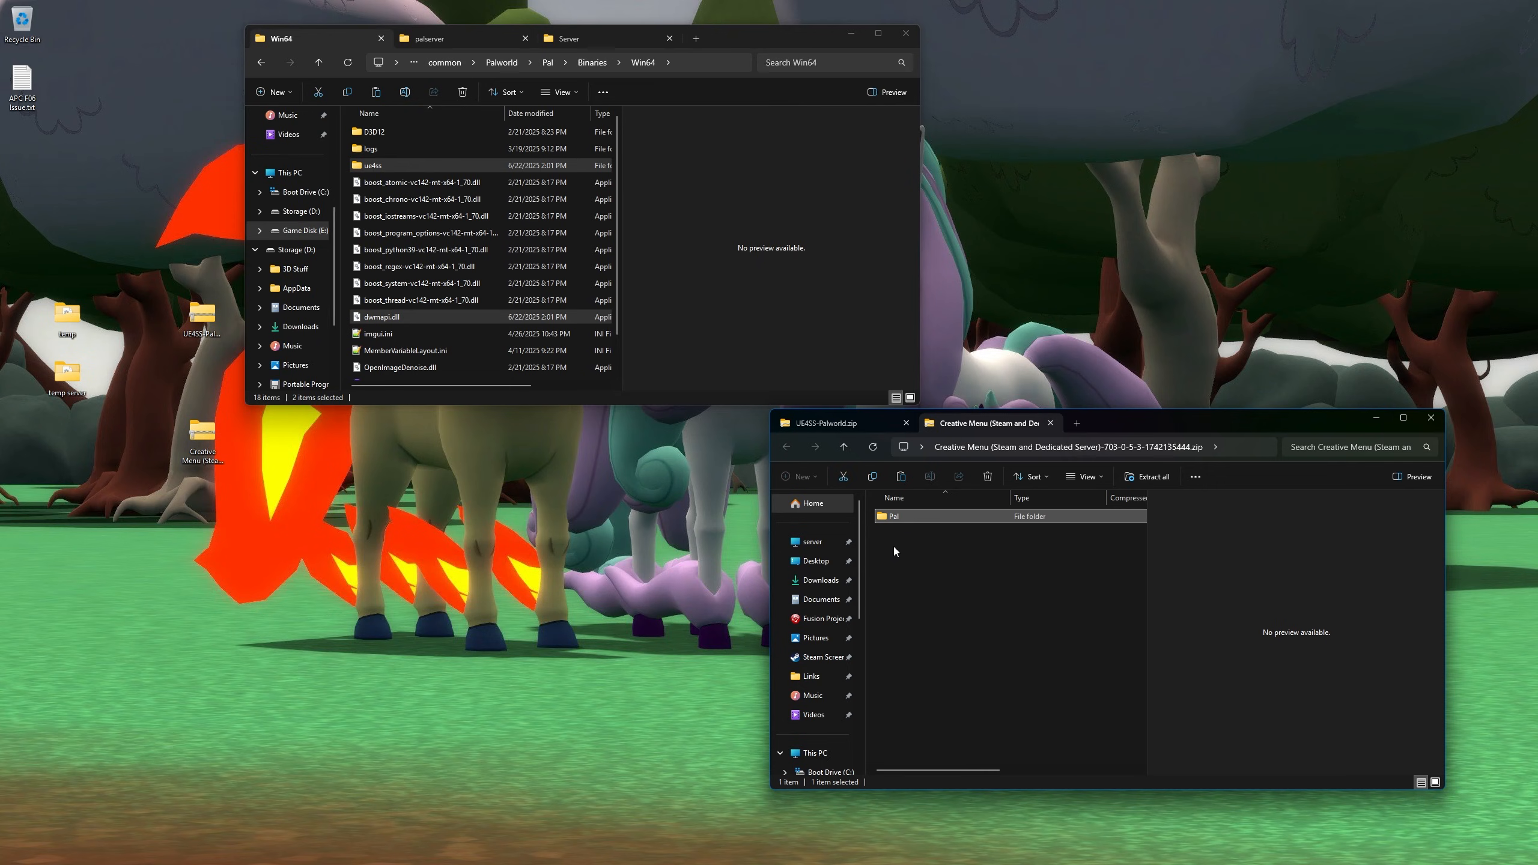
{"action": "double_click", "coordinate": [913, 519]}
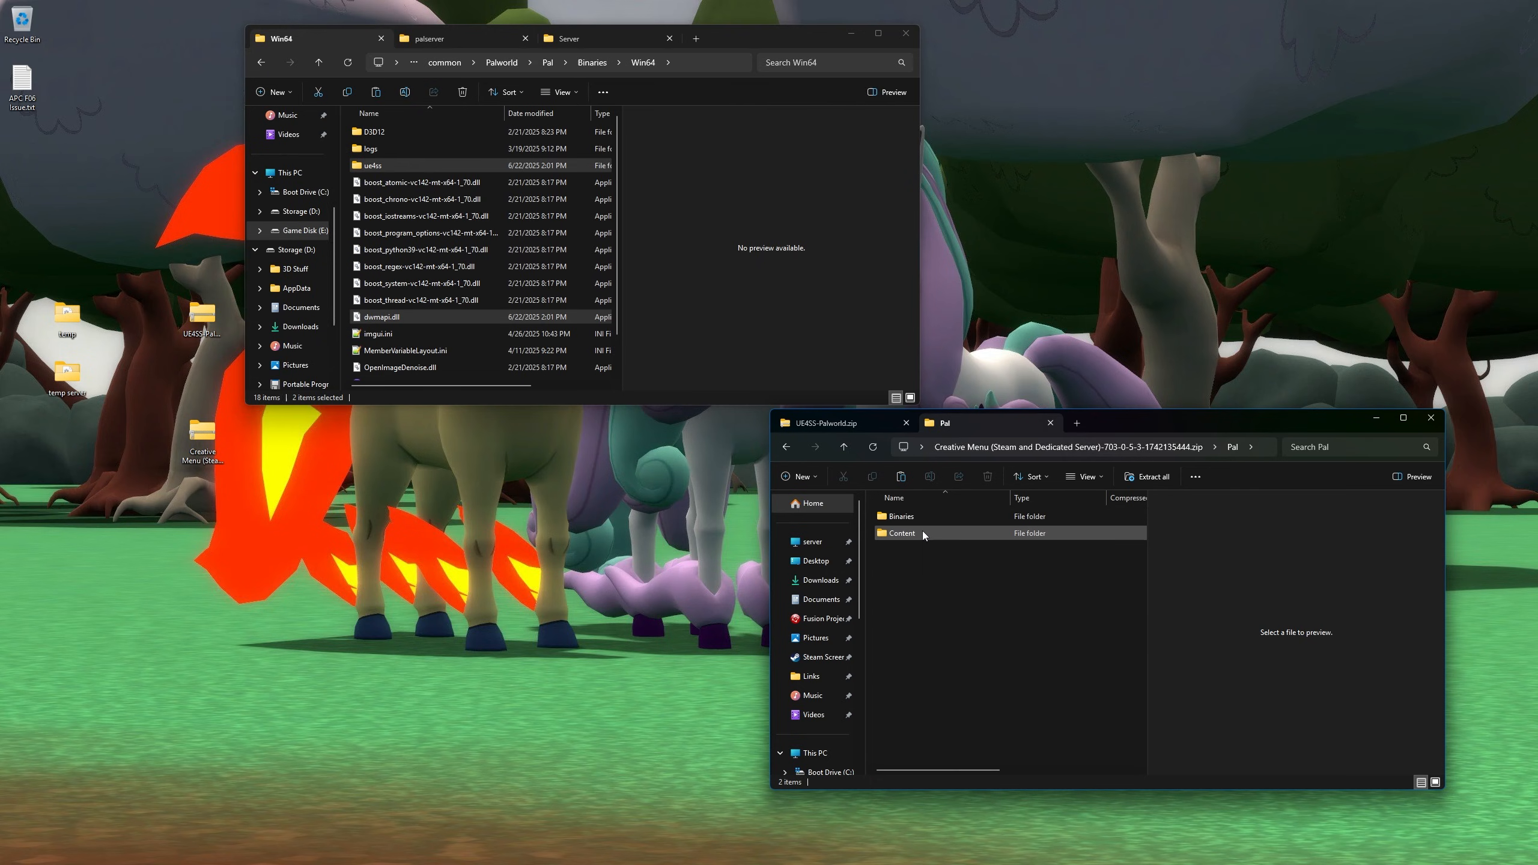
{"action": "double_click", "coordinate": [923, 531]}
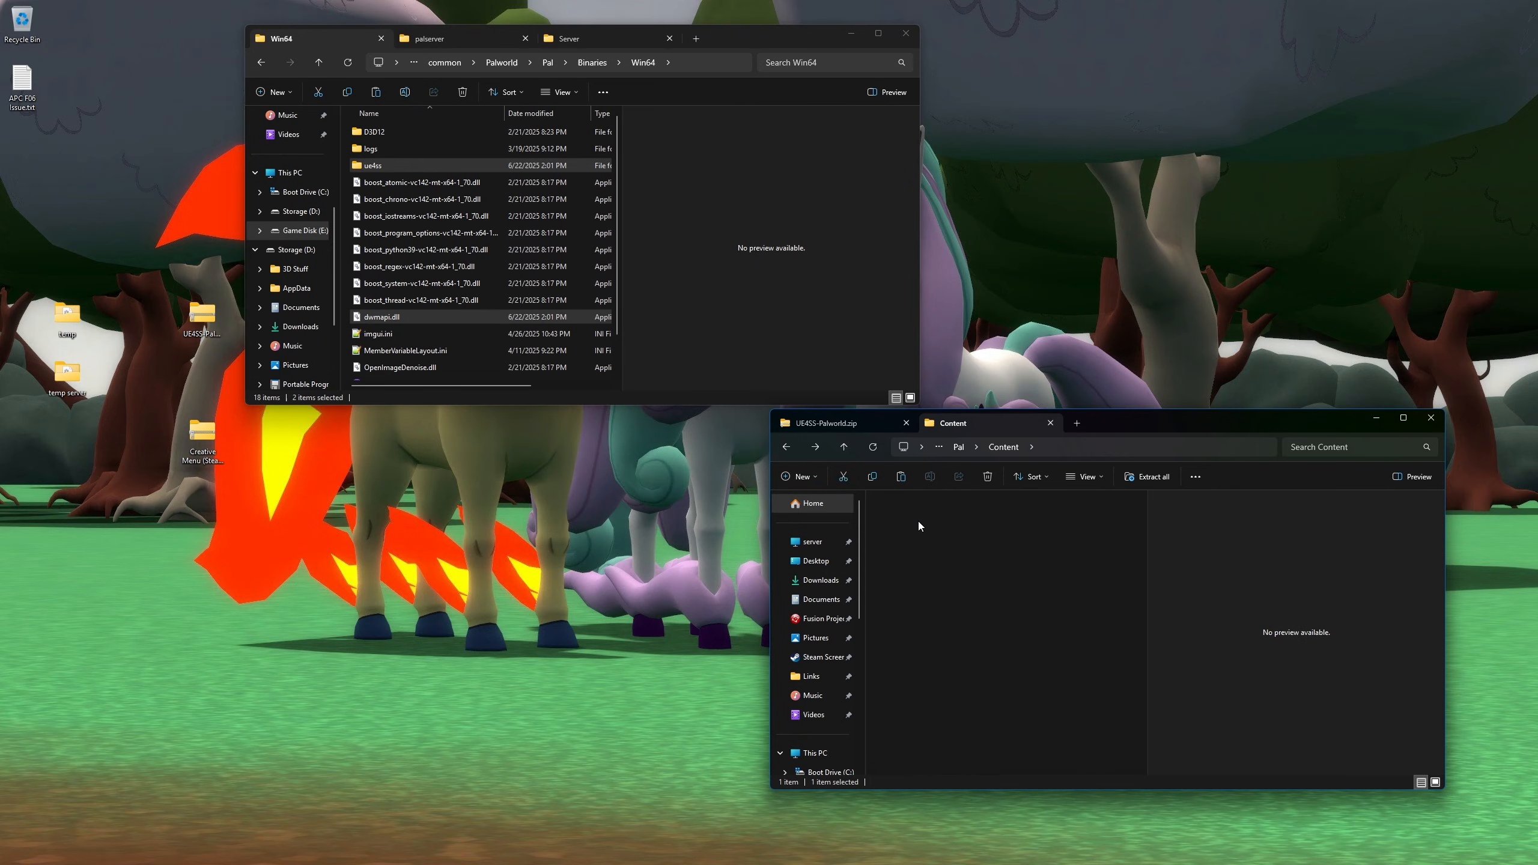
{"action": "key", "text": "alt+Left"}
{"action": "key", "text": "alt+Left"}
{"action": "left_click", "coordinate": [938, 561]}
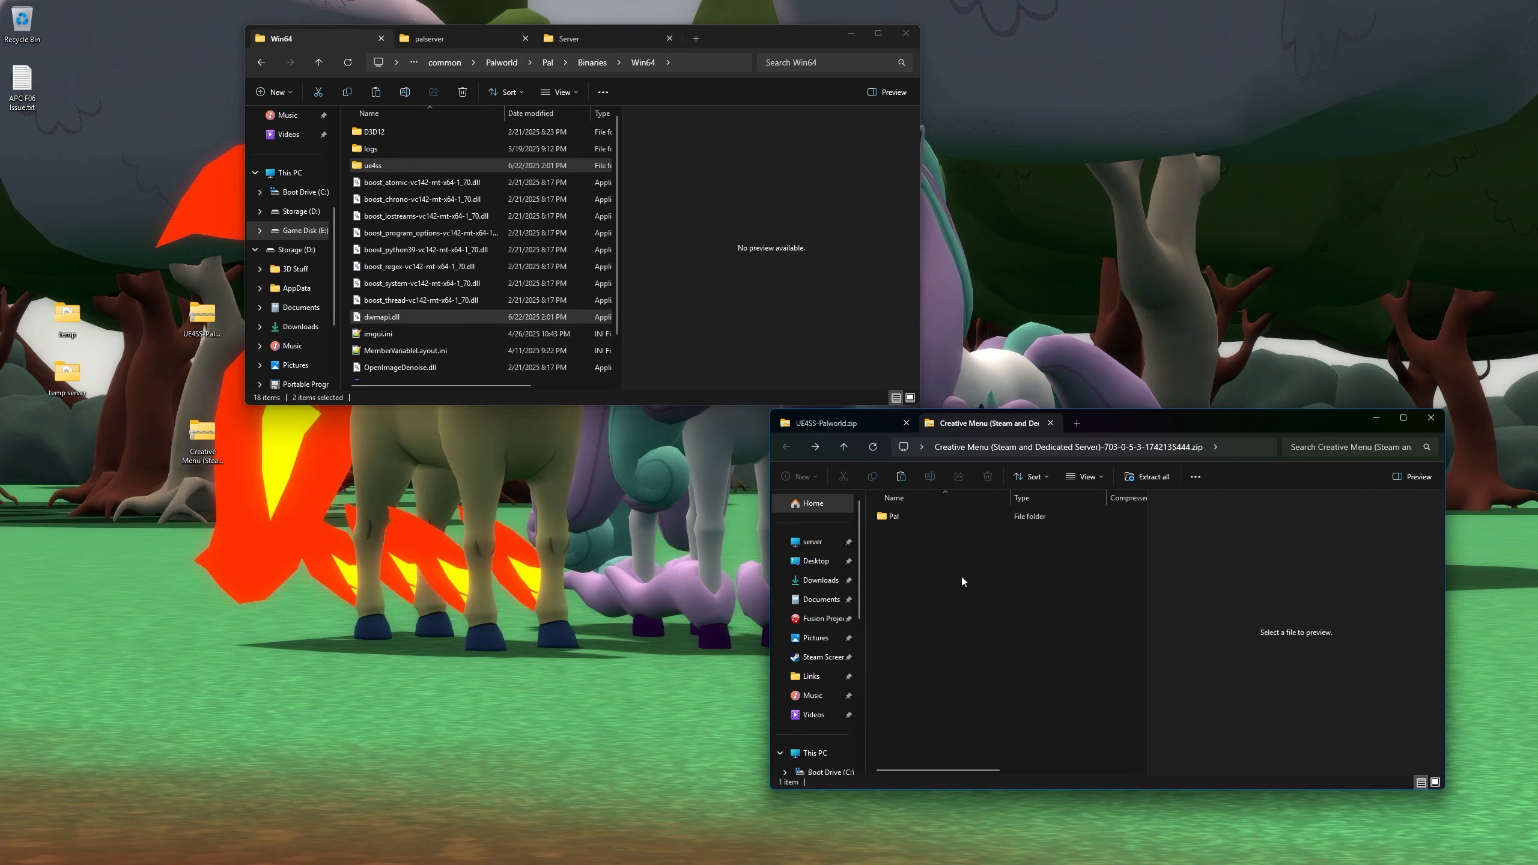
- Return to the Palworld install root and drag the archive's Pal folder into it
{"action": "left_click", "coordinate": [491, 169]}
{"action": "key", "text": "alt+Left"}
{"action": "key", "text": "alt+Left"}
{"action": "key", "text": "alt+Left"}
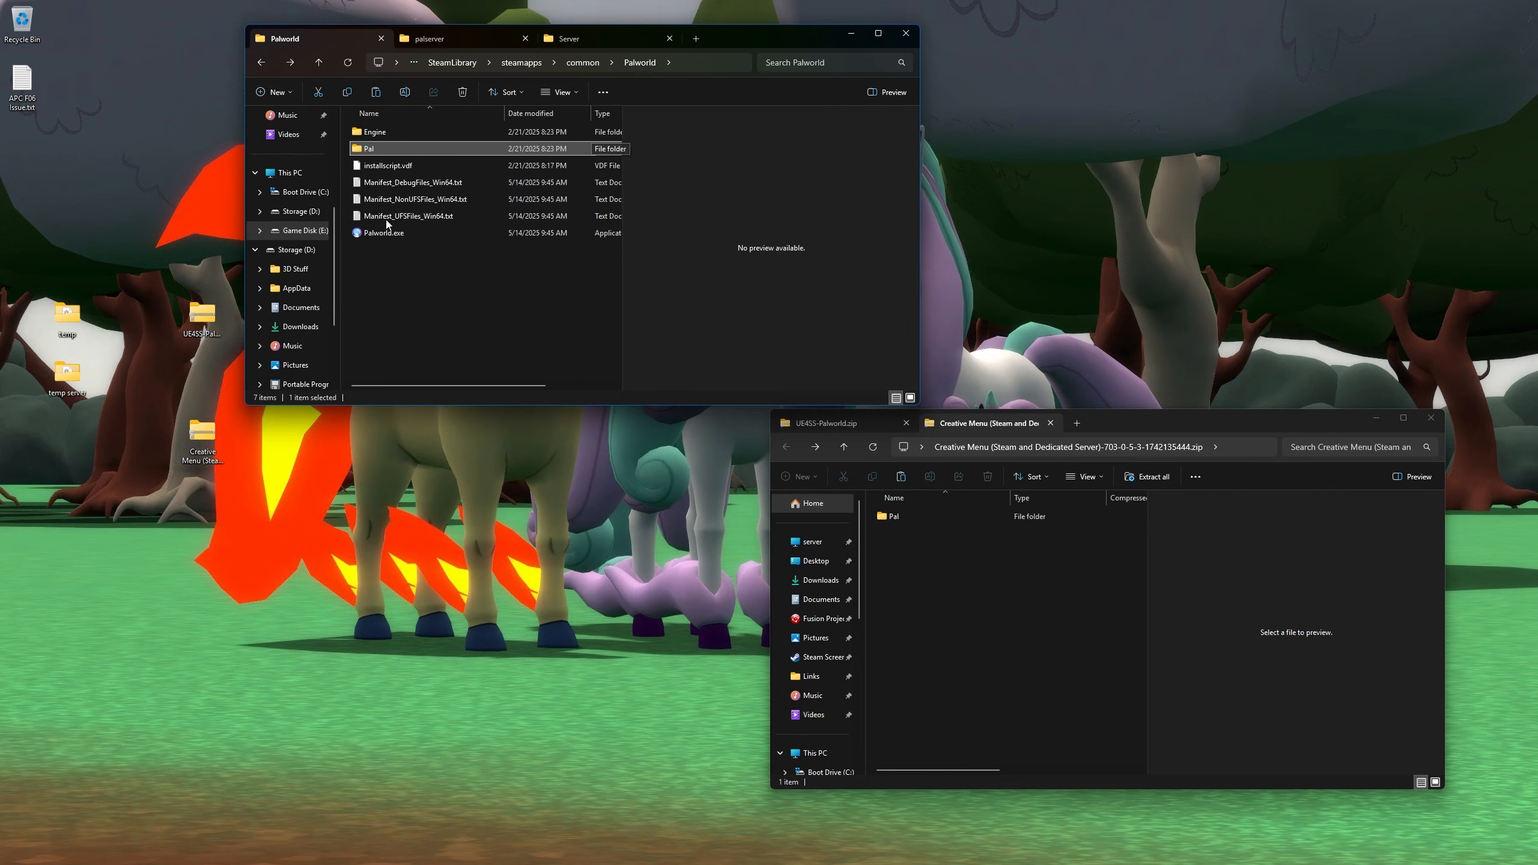
{"action": "left_click", "coordinate": [388, 131]}
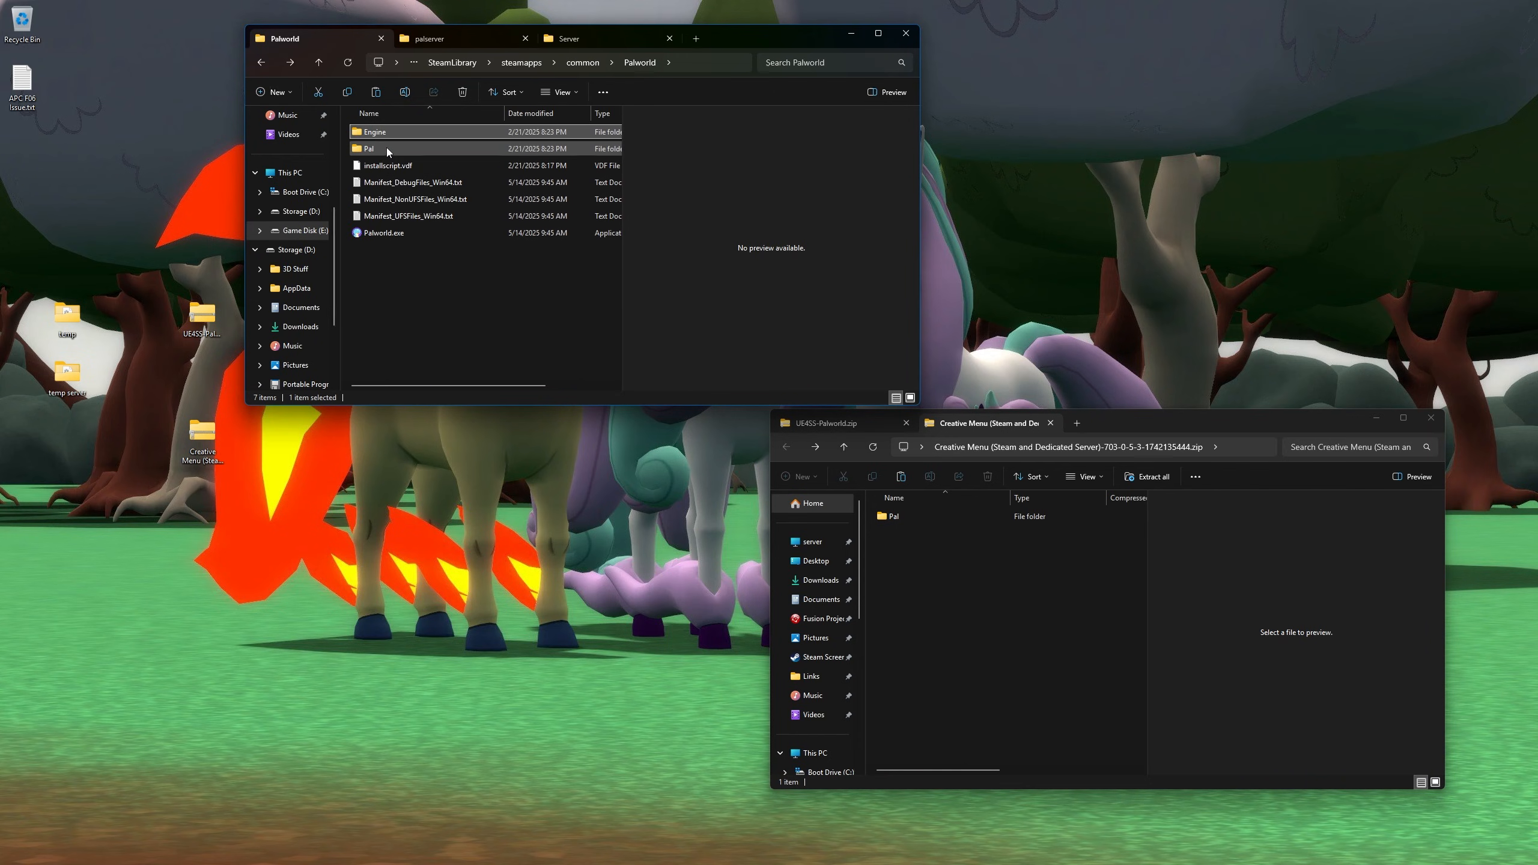
{"action": "left_click", "coordinate": [420, 310]}
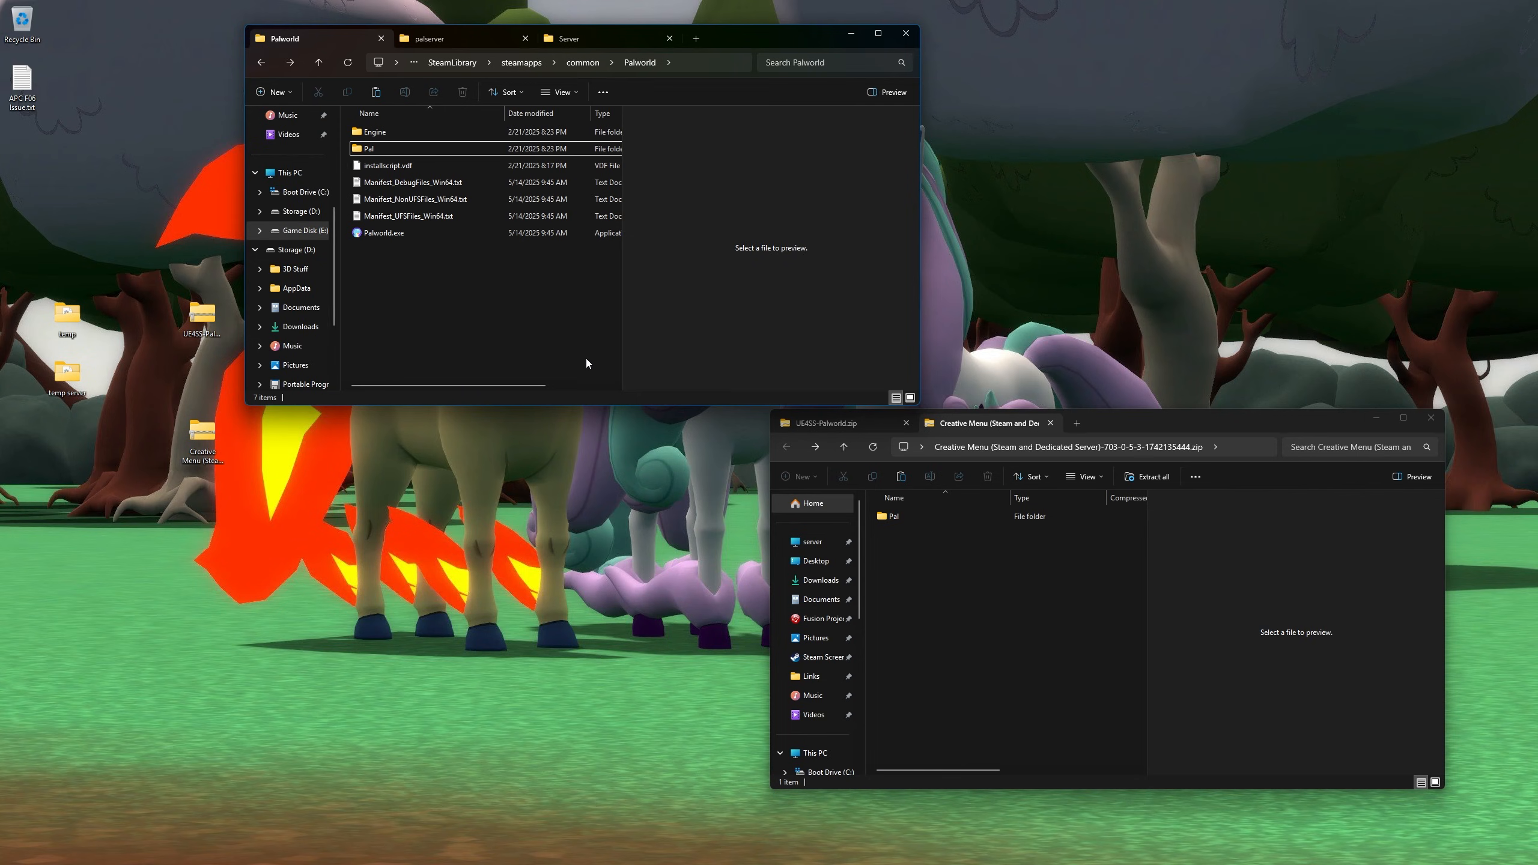
{"action": "left_click", "coordinate": [907, 522]}
{"action": "left_click_drag", "start_coordinate": [945, 517], "coordinate": [426, 264]}
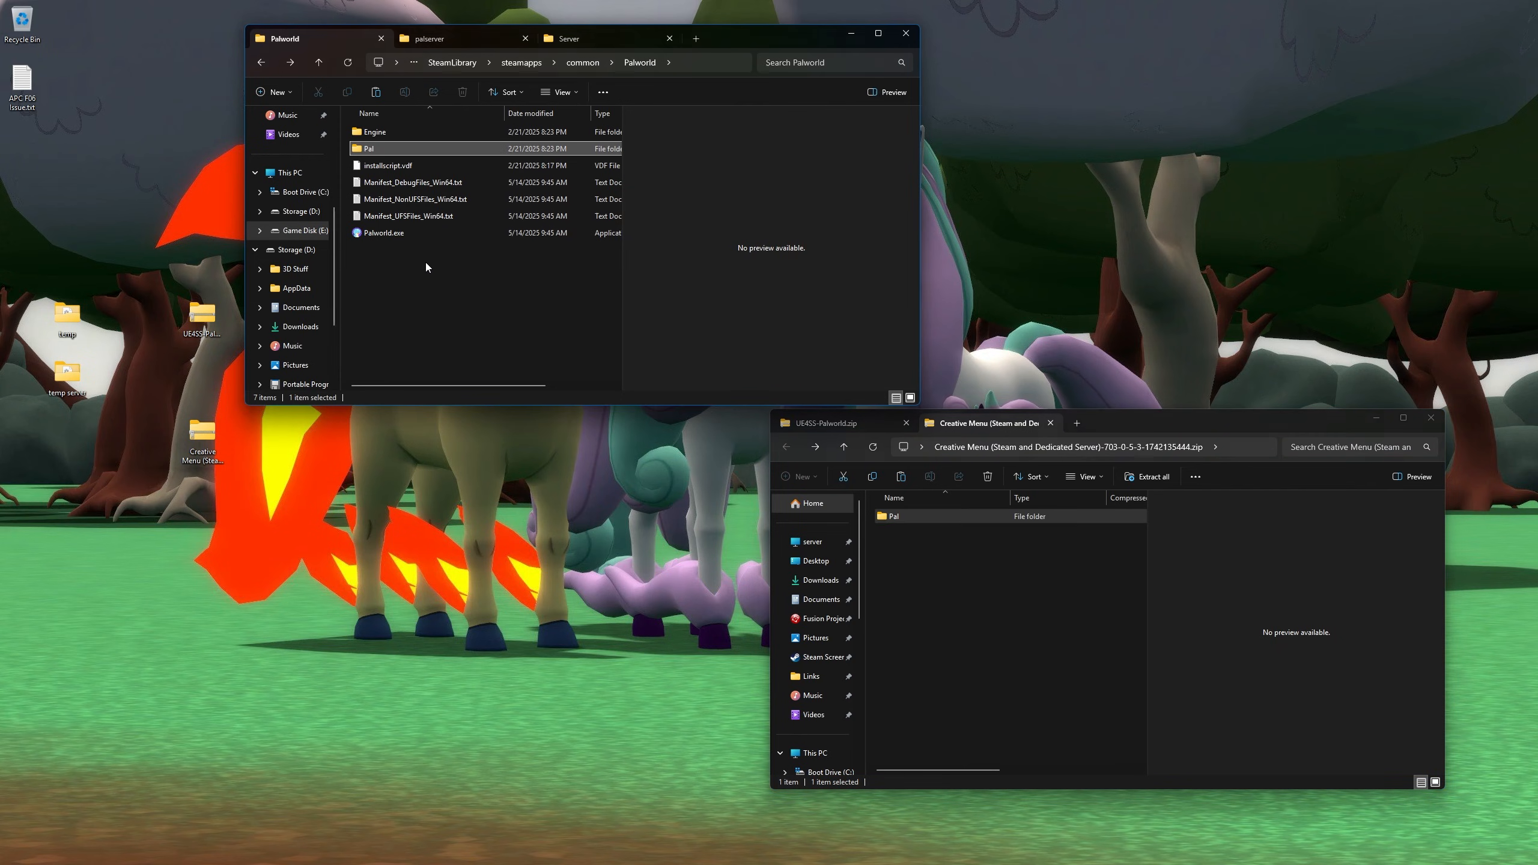
- Open Pal\Content\Paks\LogicMods to confirm CreativeMenu.pak is there
{"action": "double_click", "coordinate": [388, 150]}
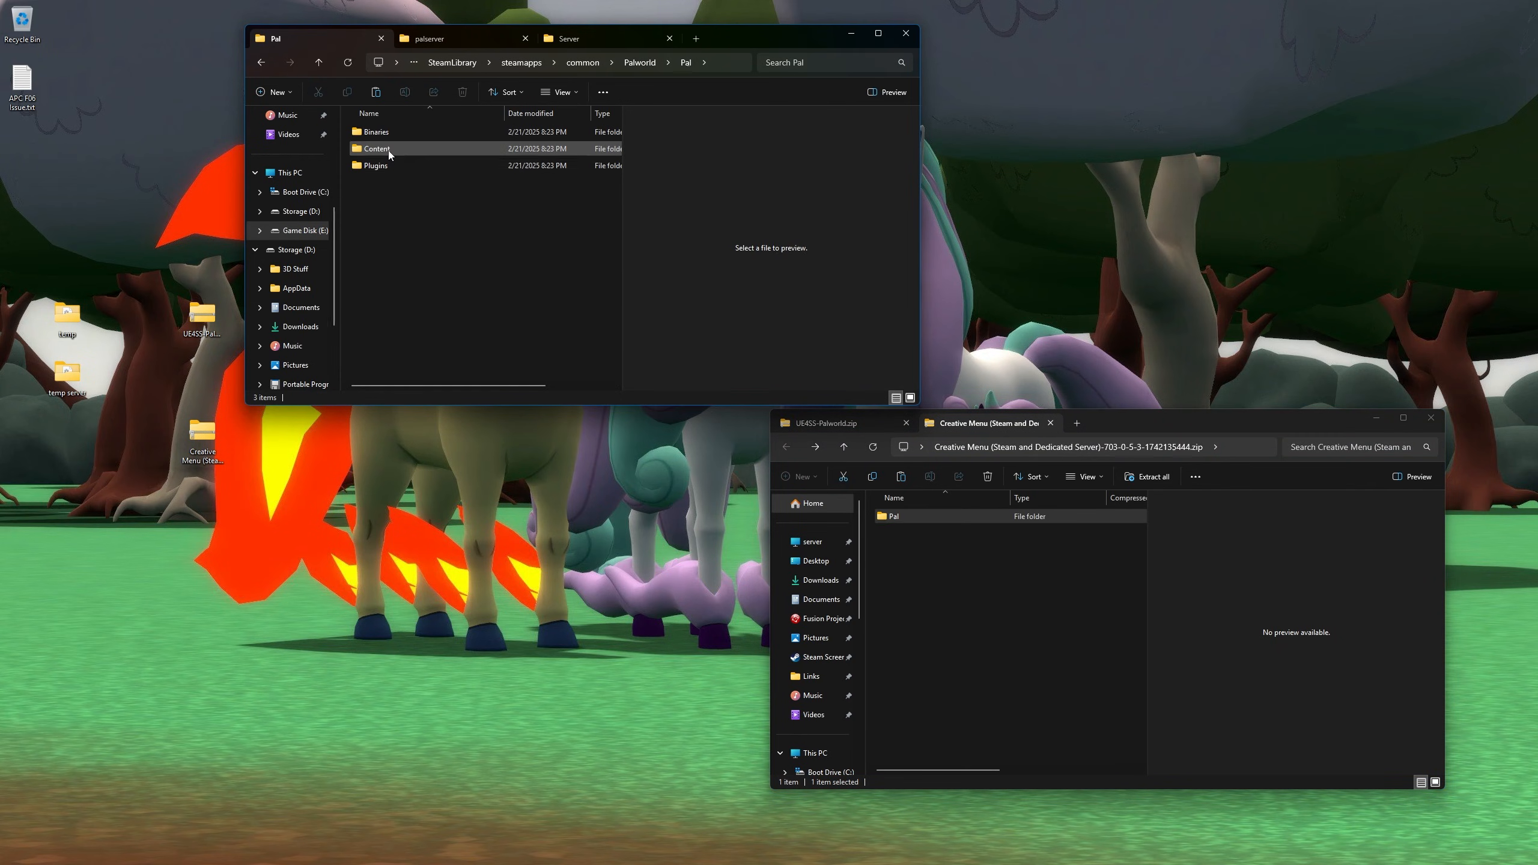
{"action": "double_click", "coordinate": [388, 151]}
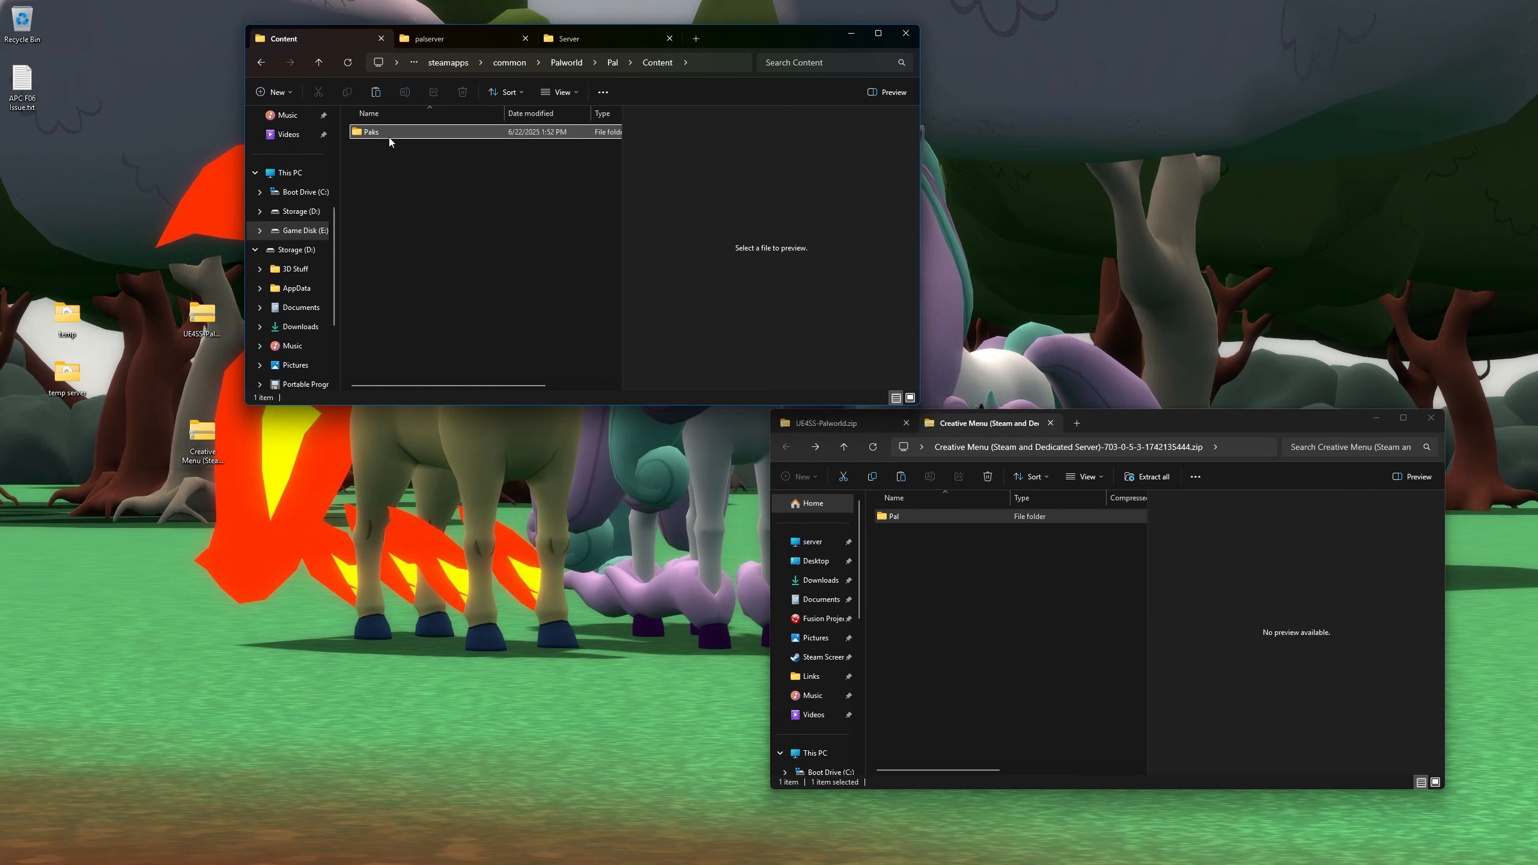
{"action": "double_click", "coordinate": [389, 137]}
{"action": "left_click", "coordinate": [389, 139]}
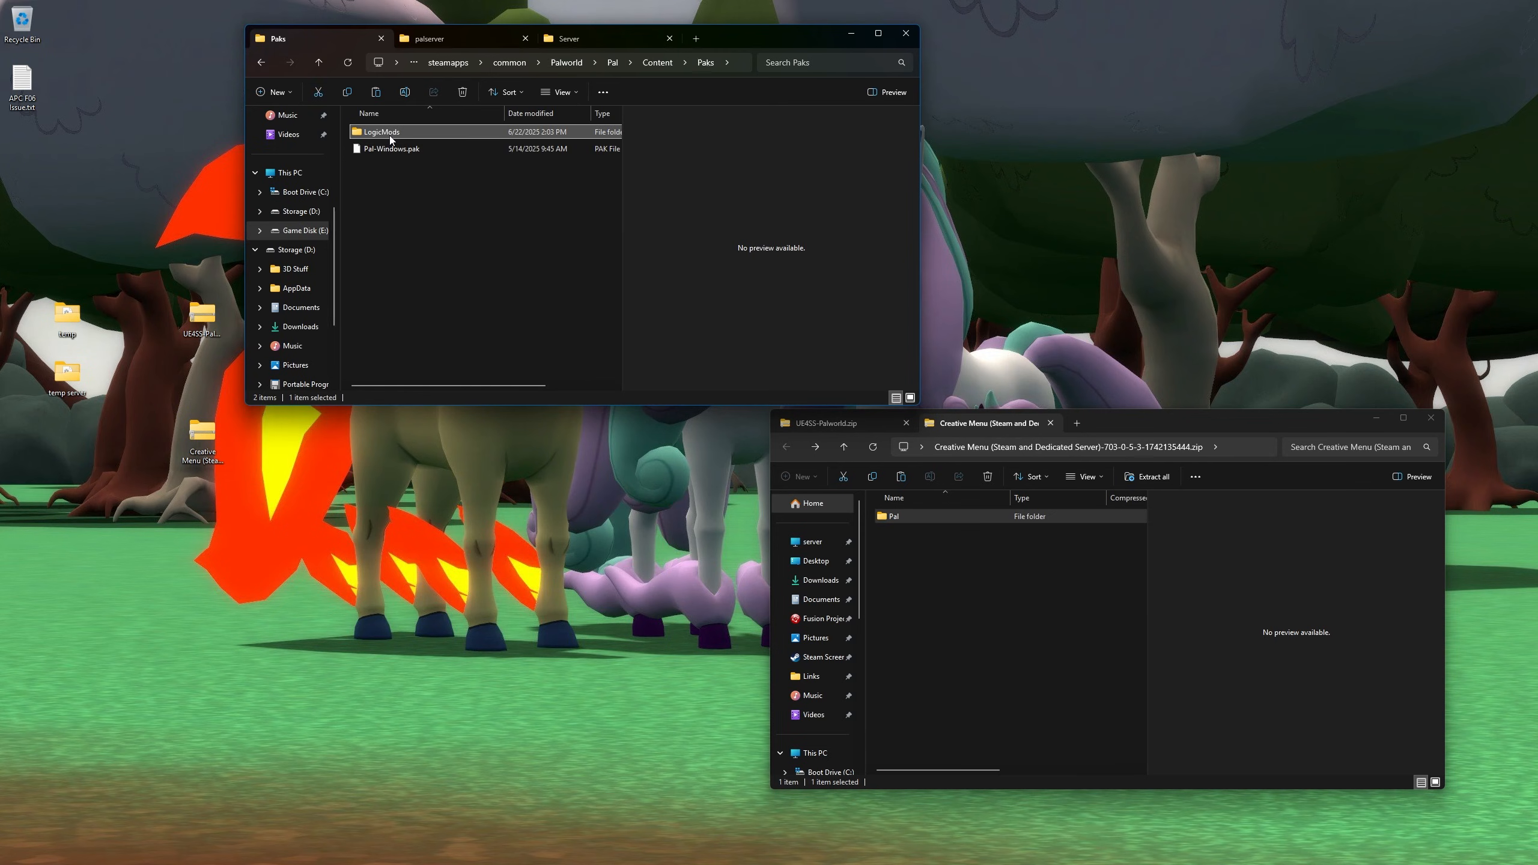
{"action": "double_click", "coordinate": [389, 135]}
- Check the CreativeMenu mod in Binaries\Win64\ue4ss\Mods, including its Kits folder and three Scripts lua files
{"action": "key", "text": "alt+Left"}
{"action": "key", "text": "alt+Left"}
{"action": "key", "text": "alt+Left"}
{"action": "double_click", "coordinate": [389, 133]}
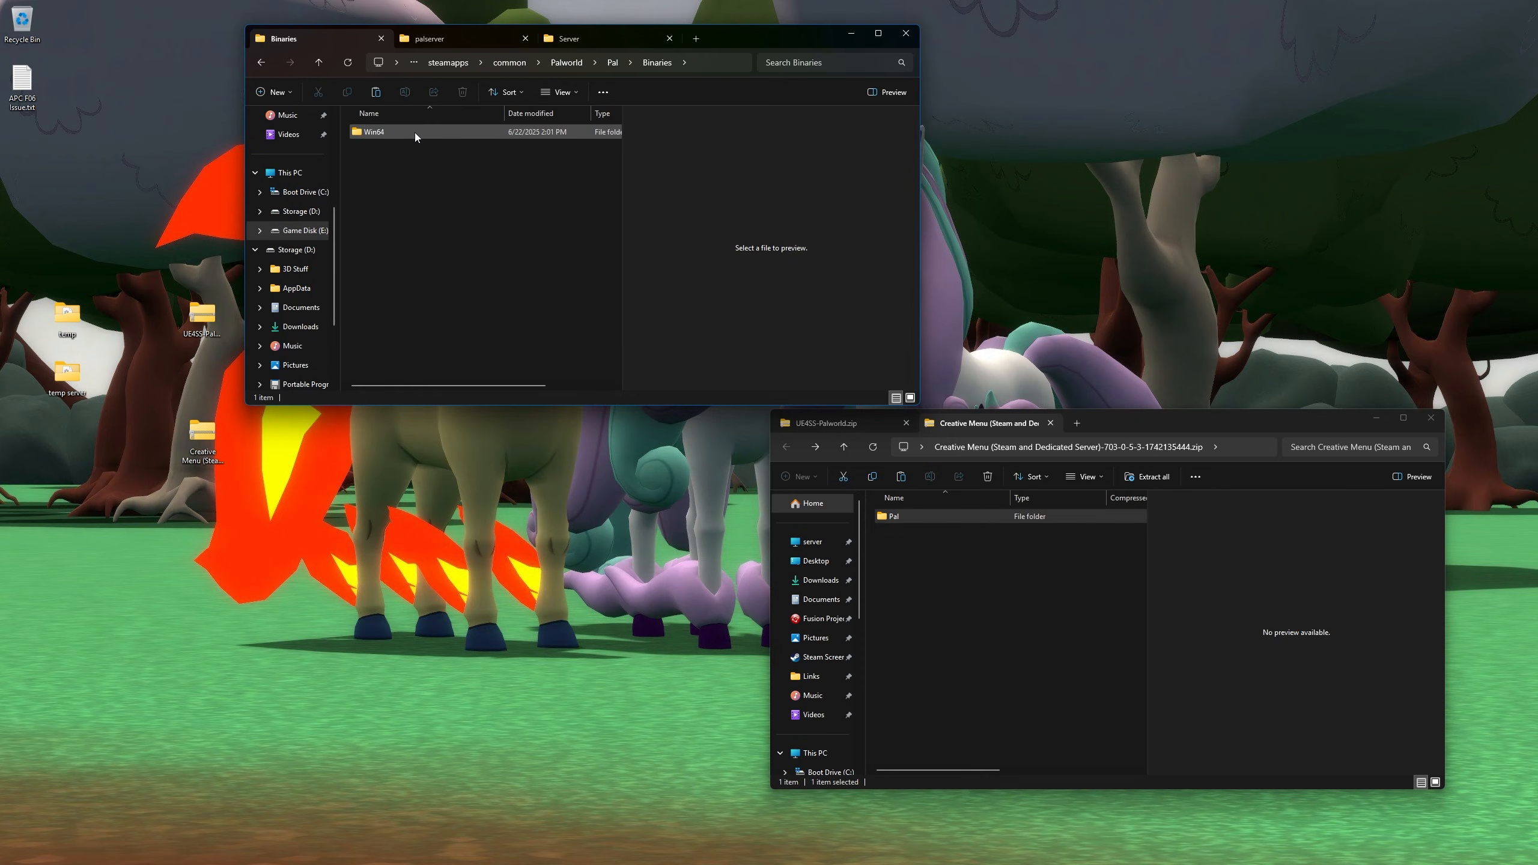
{"action": "double_click", "coordinate": [416, 132]}
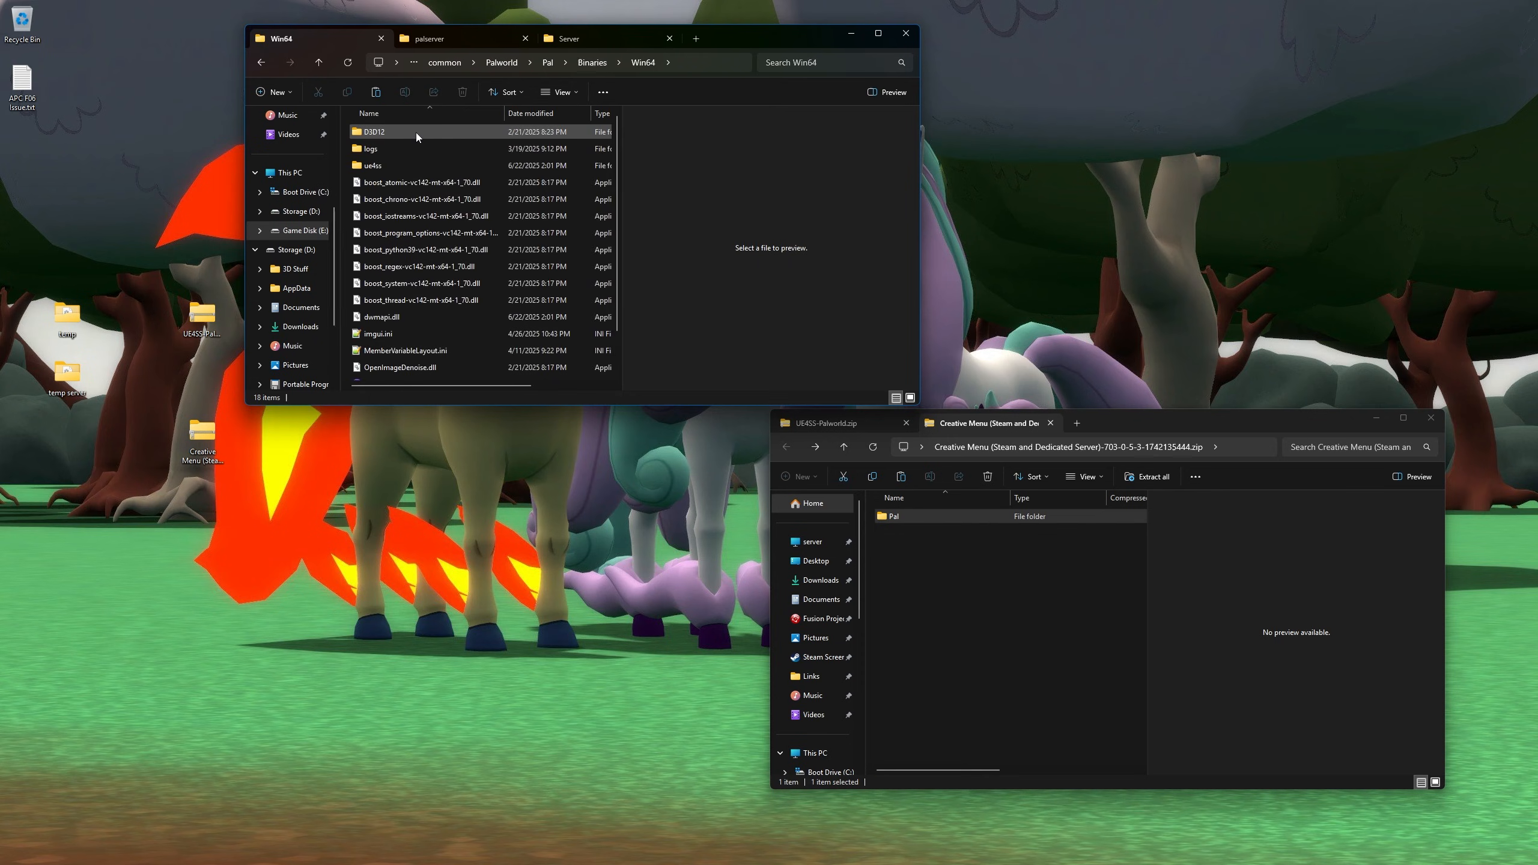
{"action": "double_click", "coordinate": [382, 165]}
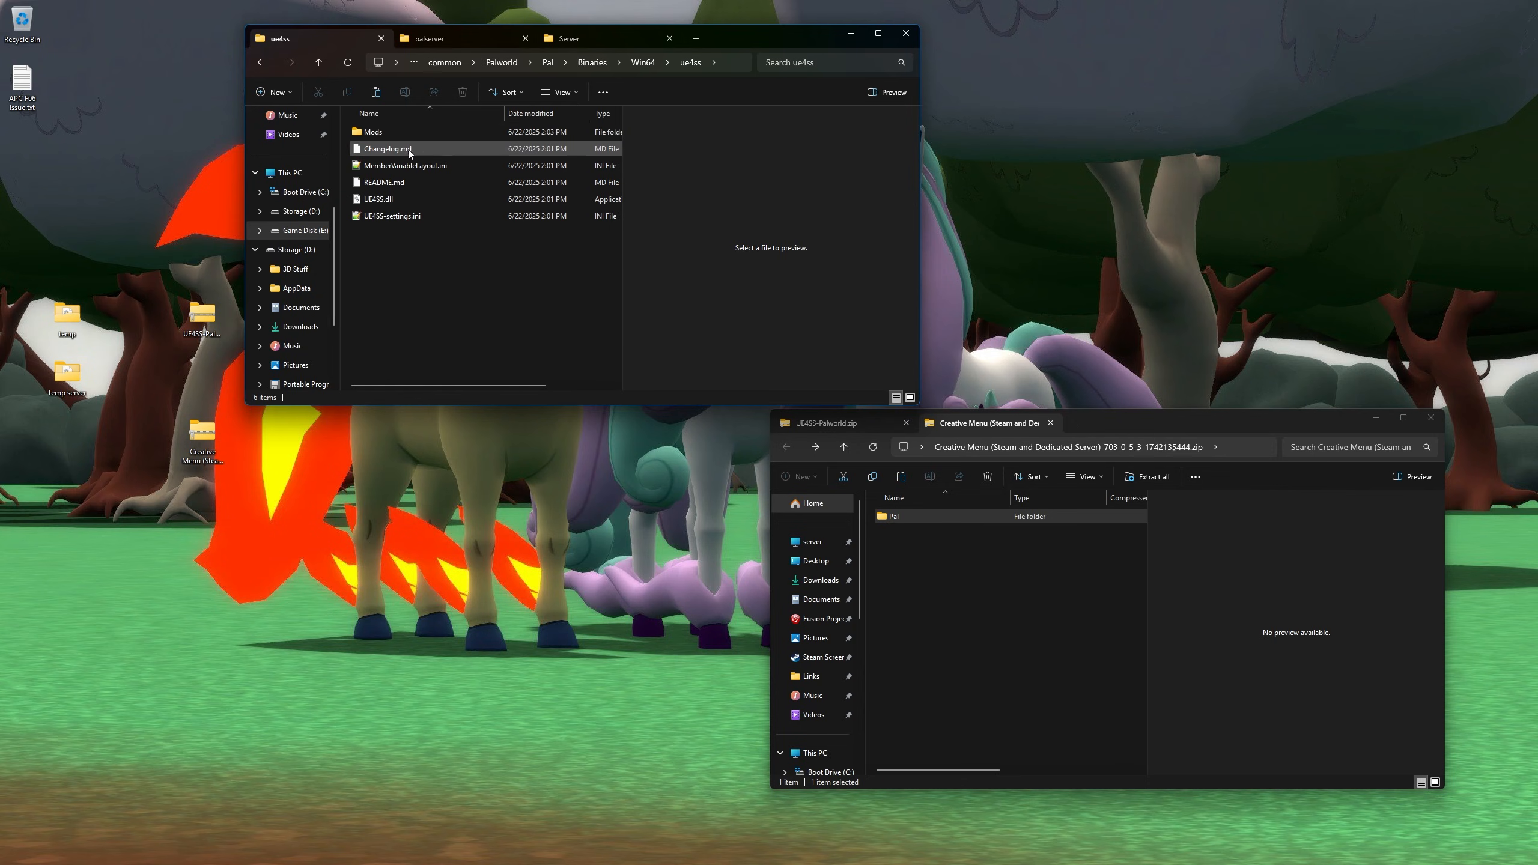
{"action": "double_click", "coordinate": [390, 132]}
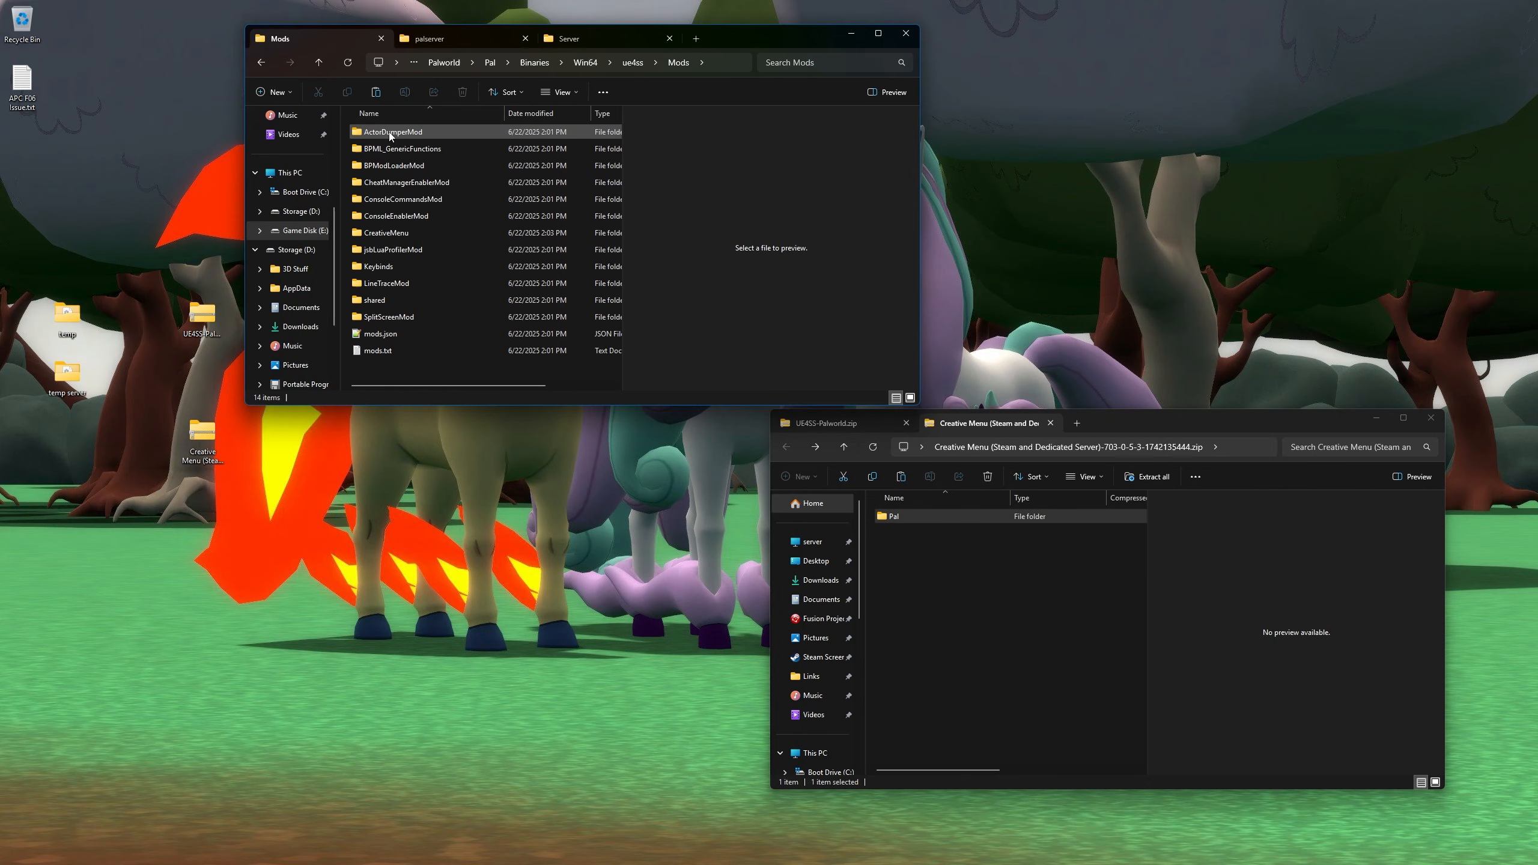
{"action": "left_click", "coordinate": [410, 232]}
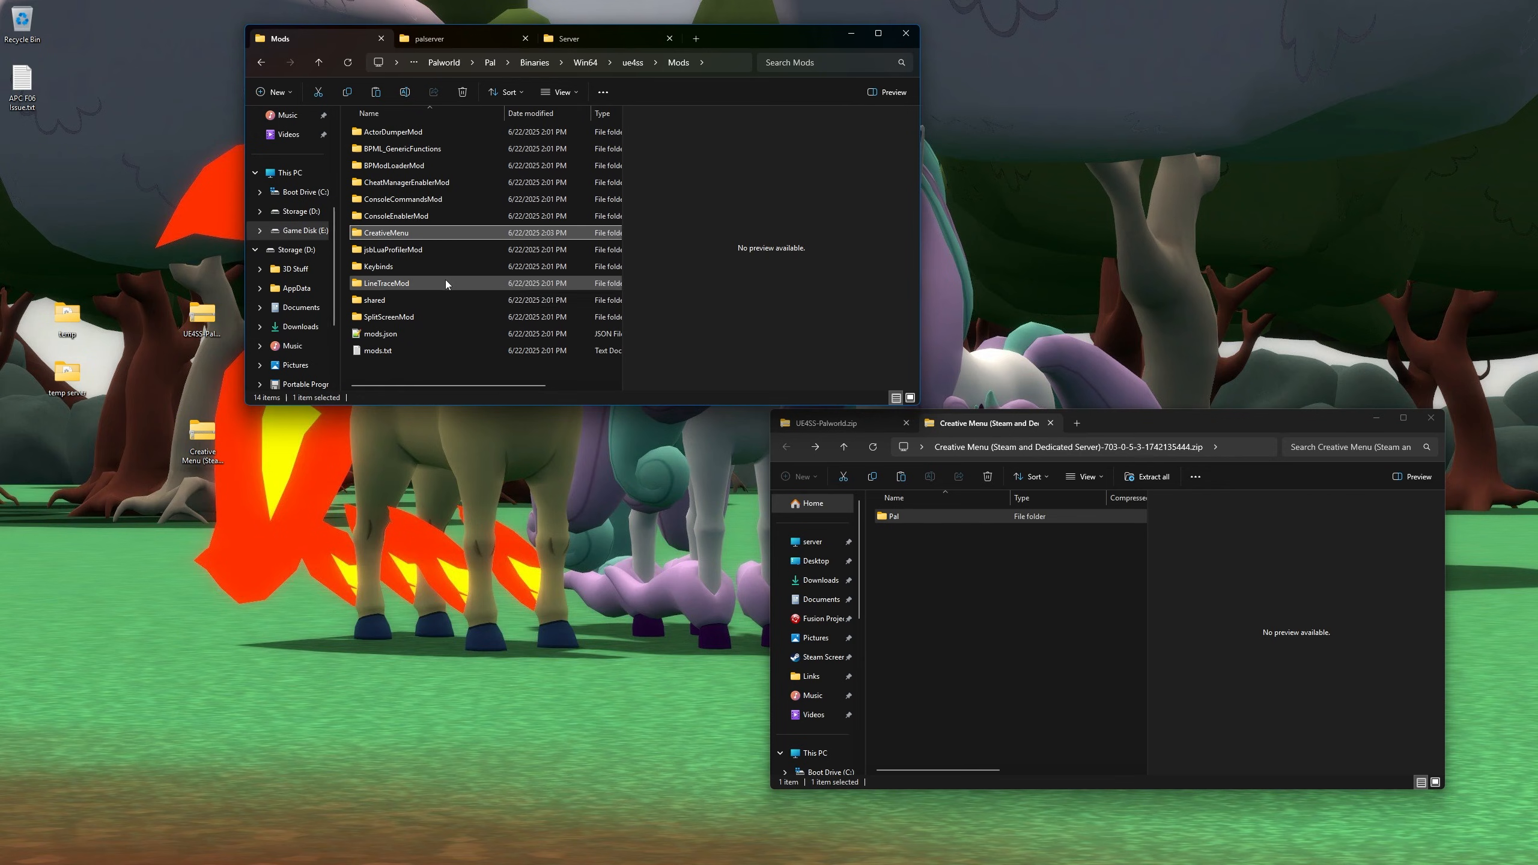
{"action": "double_click", "coordinate": [378, 233]}
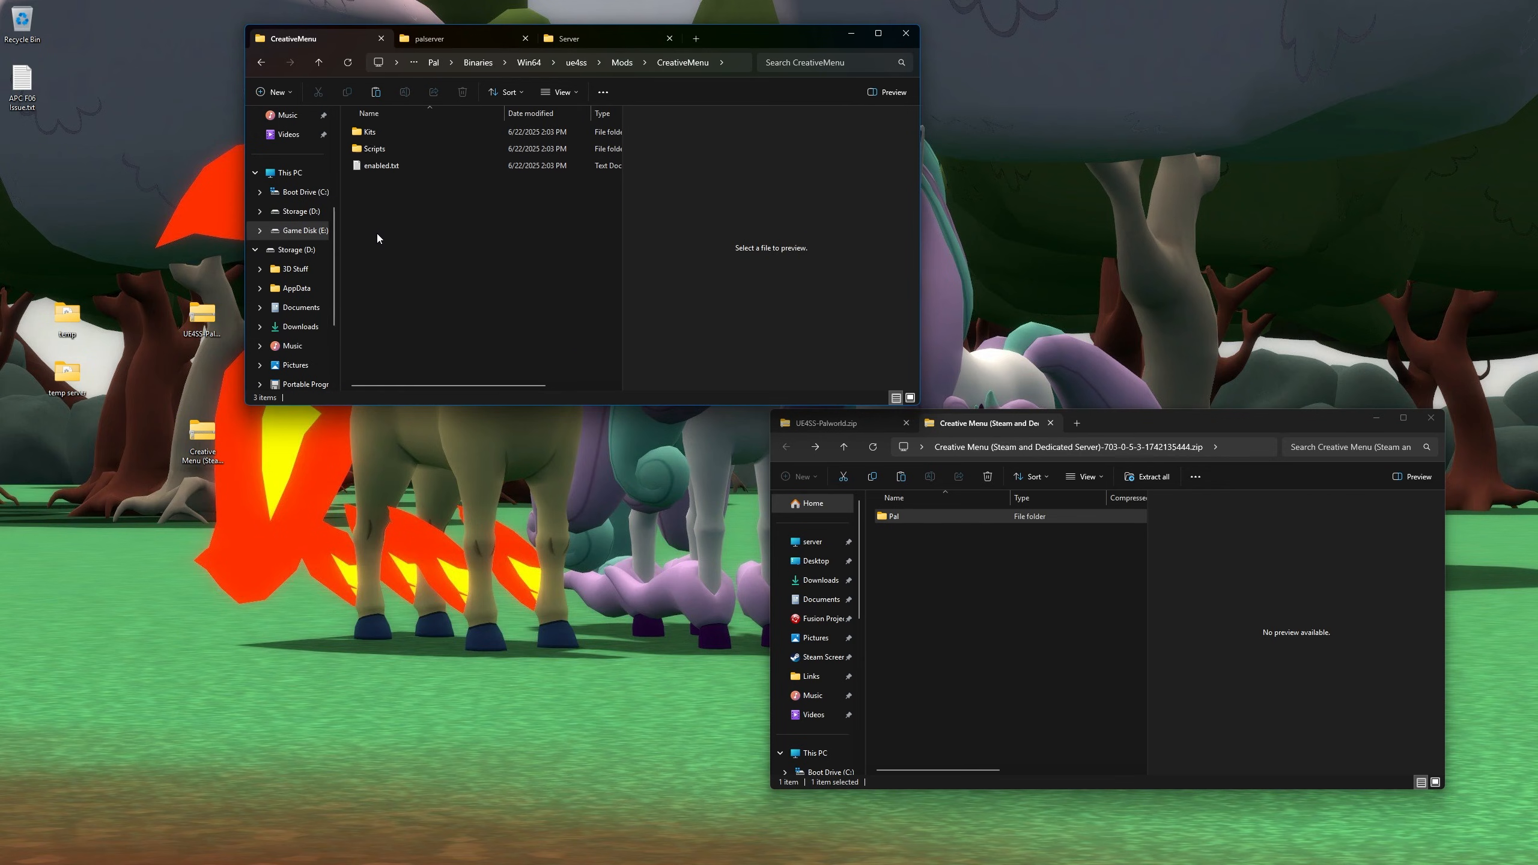
{"action": "double_click", "coordinate": [383, 135]}
{"action": "key", "text": "alt+Left"}
{"action": "double_click", "coordinate": [396, 147]}
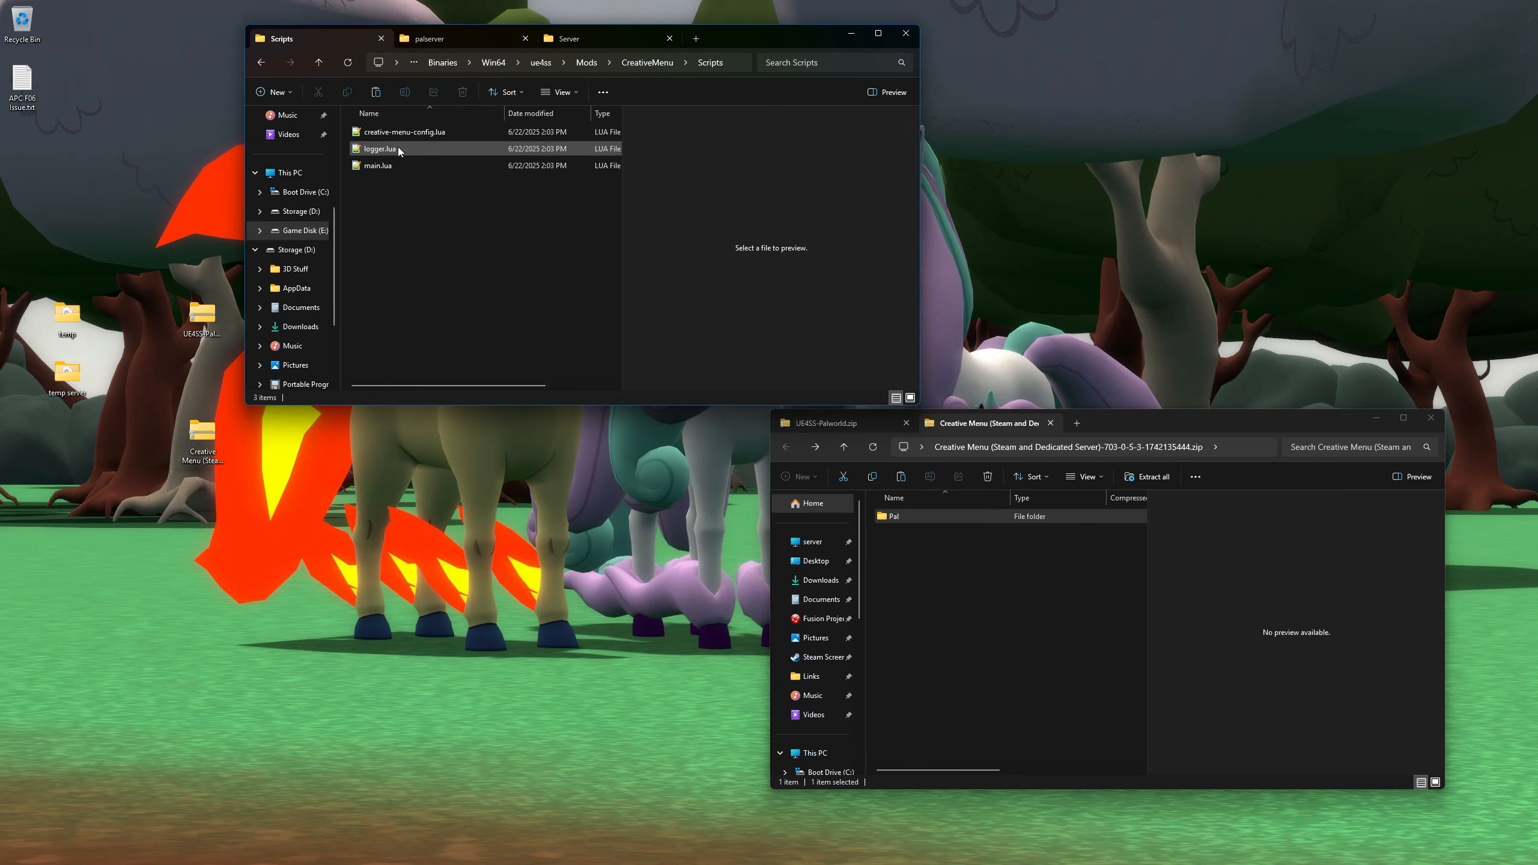
{"action": "left_click_drag", "start_coordinate": [404, 199], "coordinate": [383, 135]}
{"action": "key", "text": "alt+Left"}
{"action": "key", "text": "alt+Left"}
{"action": "key", "text": "alt+Left"}
{"action": "key", "text": "alt+Left"}
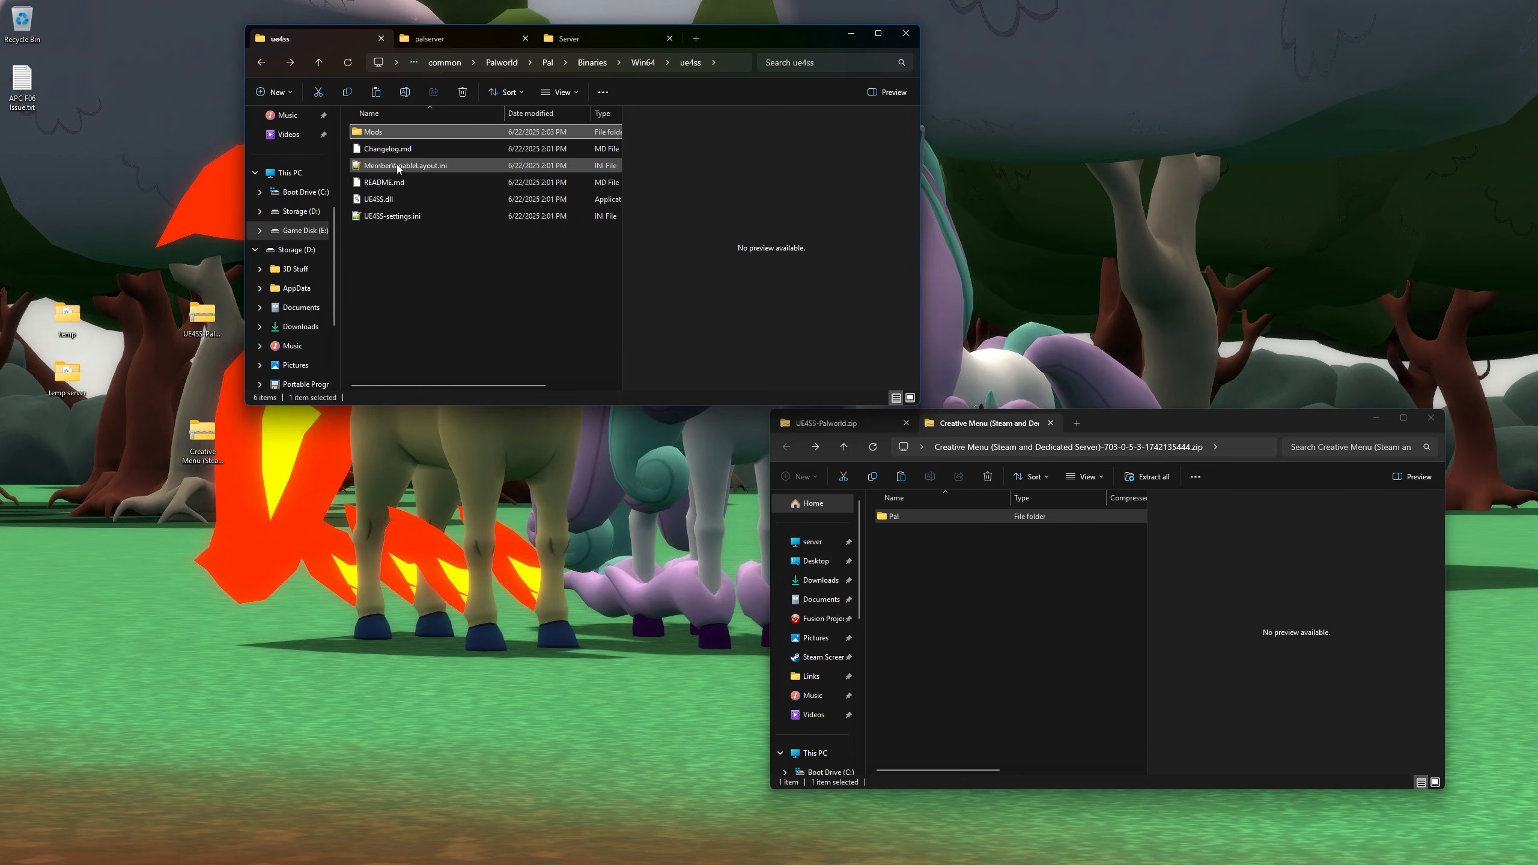
- Recheck CreativeMenu.pak in LogicMods, return to the Palworld folder, and bring up the Start menu
{"action": "key", "text": "alt+Up"}
{"action": "key", "text": "alt+Up"}
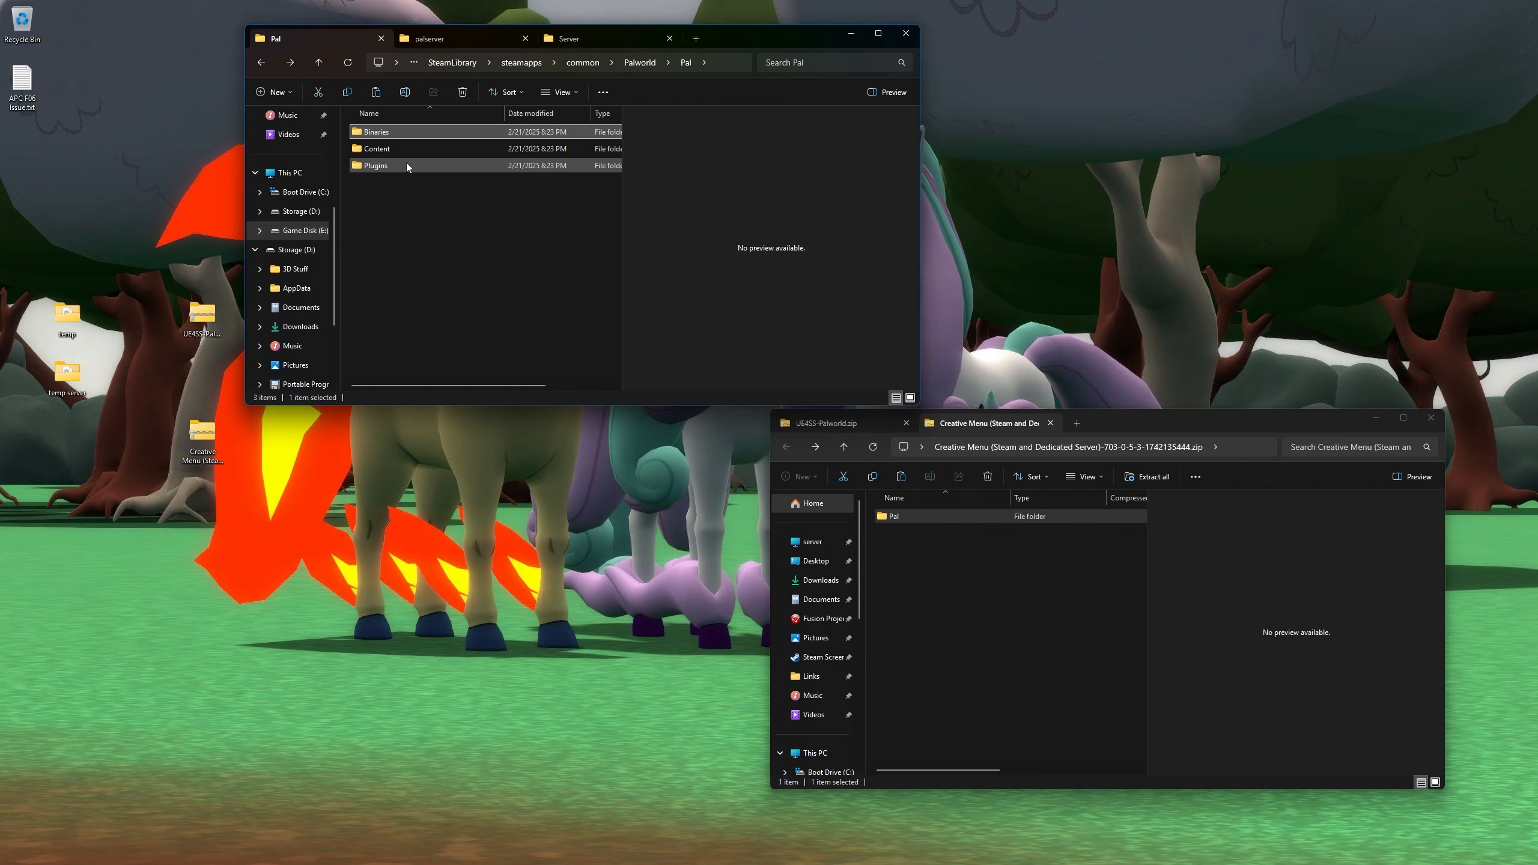
{"action": "double_click", "coordinate": [397, 151]}
{"action": "double_click", "coordinate": [397, 134]}
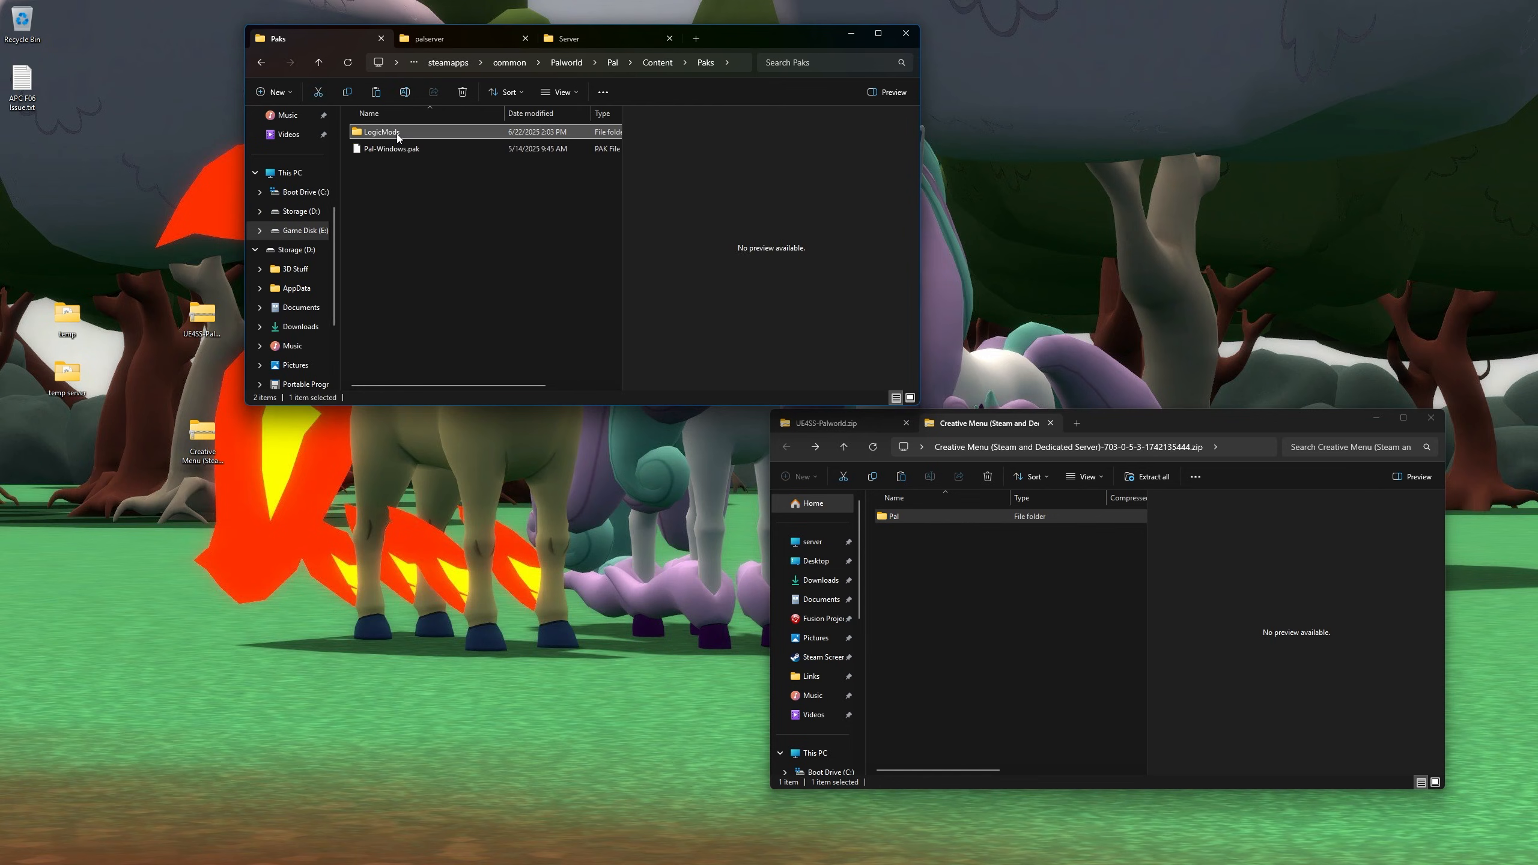
{"action": "double_click", "coordinate": [397, 134]}
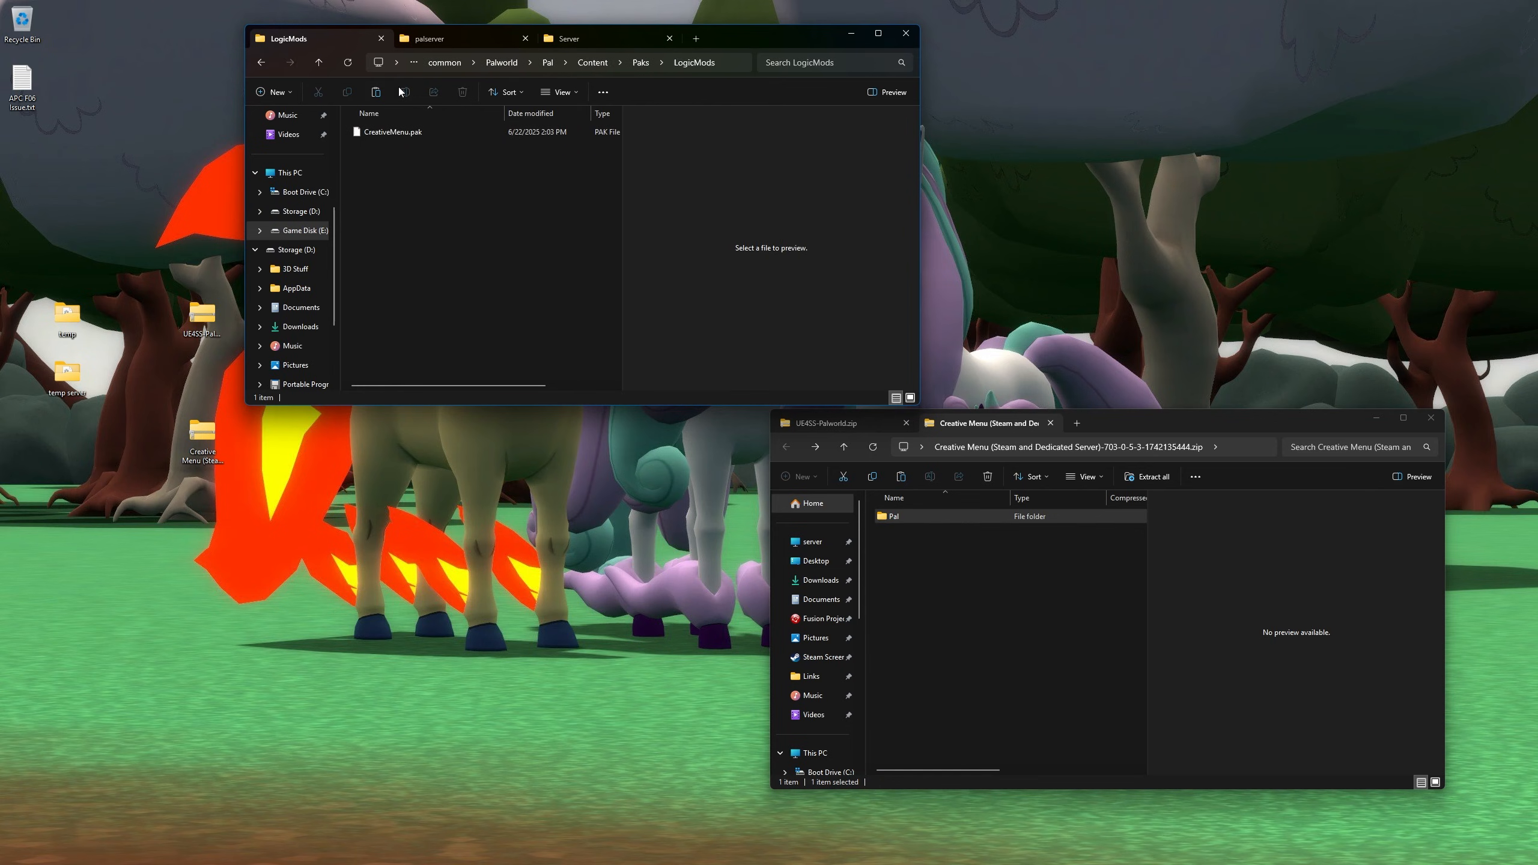
{"action": "key", "text": "alt+Up"}
{"action": "key", "text": "alt+Up"}
{"action": "key", "text": "alt+Up"}
{"action": "key", "text": "alt+Up"}
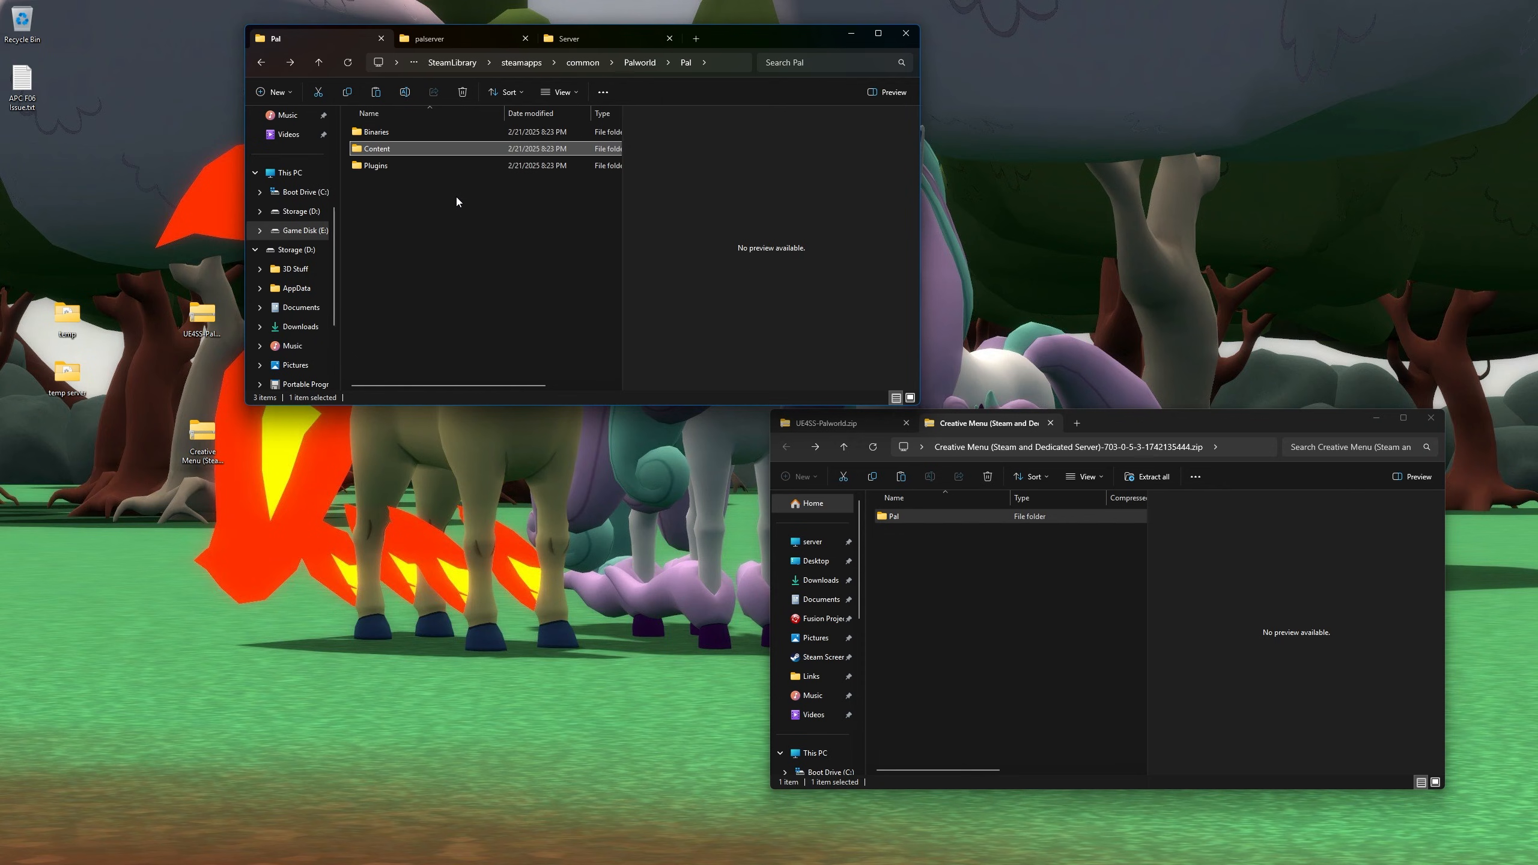
{"action": "left_click", "coordinate": [422, 277]}
{"action": "mouse_move", "coordinate": [1131, 424]}
{"action": "left_mouse_down"}
{"action": "mouse_move", "coordinate": [1120, 435]}
{"action": "mouse_move", "coordinate": [1153, 423]}
{"action": "left_mouse_up"}
{"action": "key", "text": "super"}
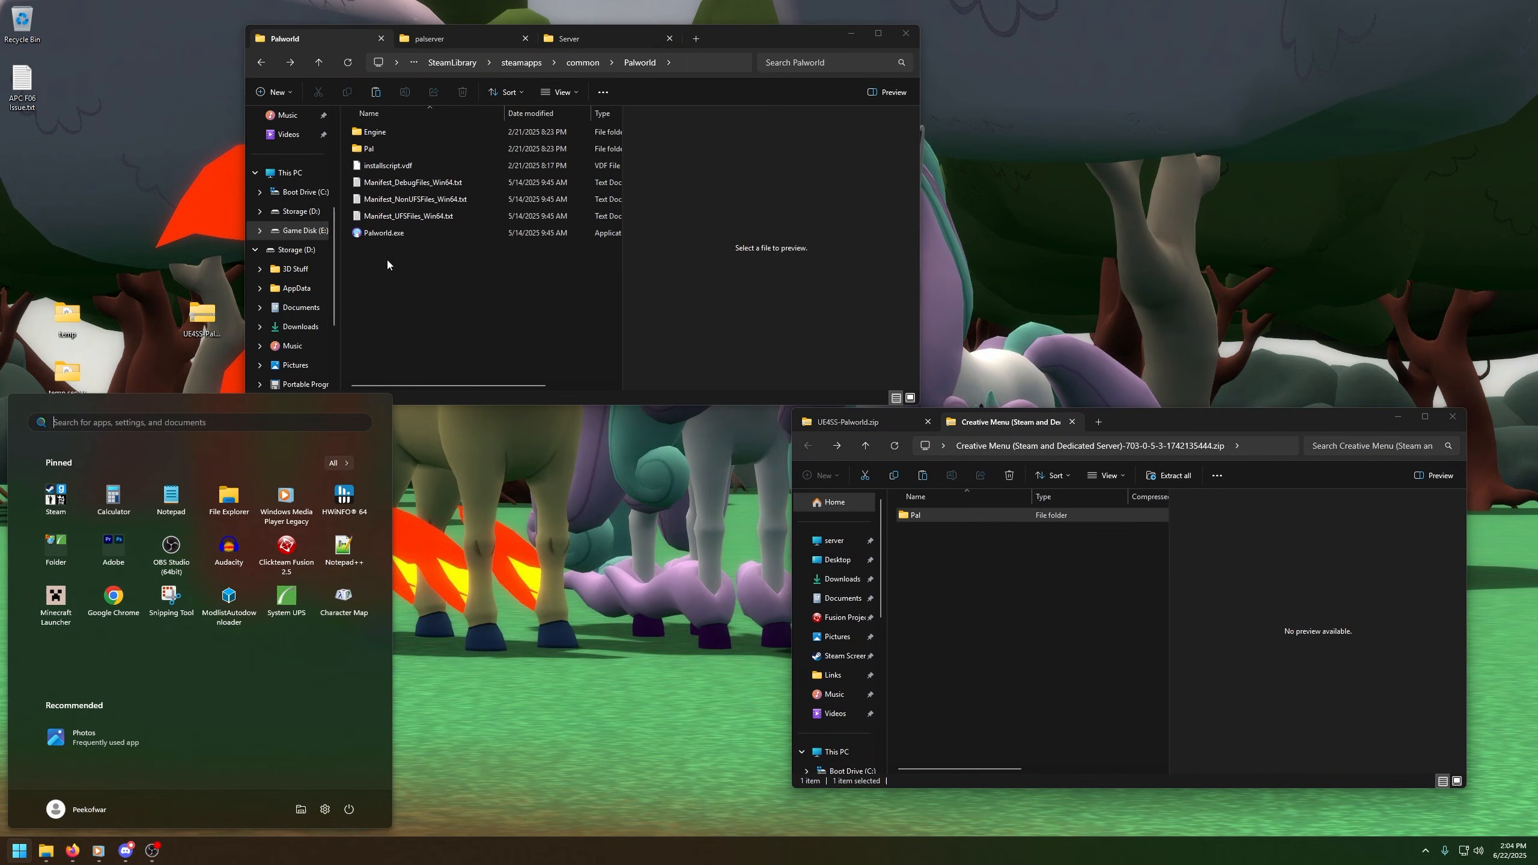
- Launch Palworld from the Steam group and start a new world named testuigrwghr
{"action": "left_click", "coordinate": [56, 506]}
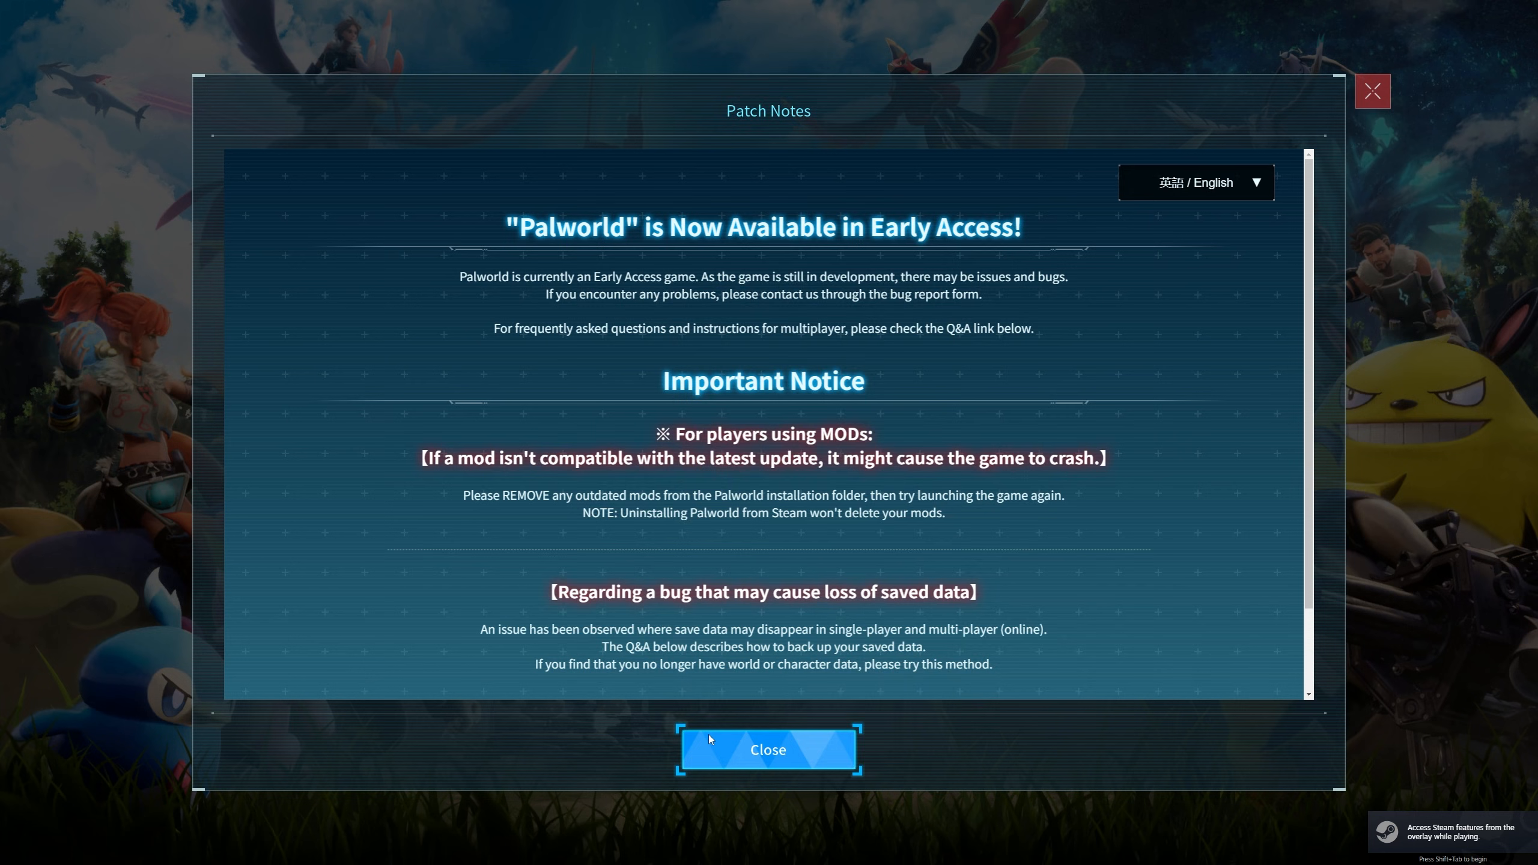
{"action": "left_click", "coordinate": [769, 841]}
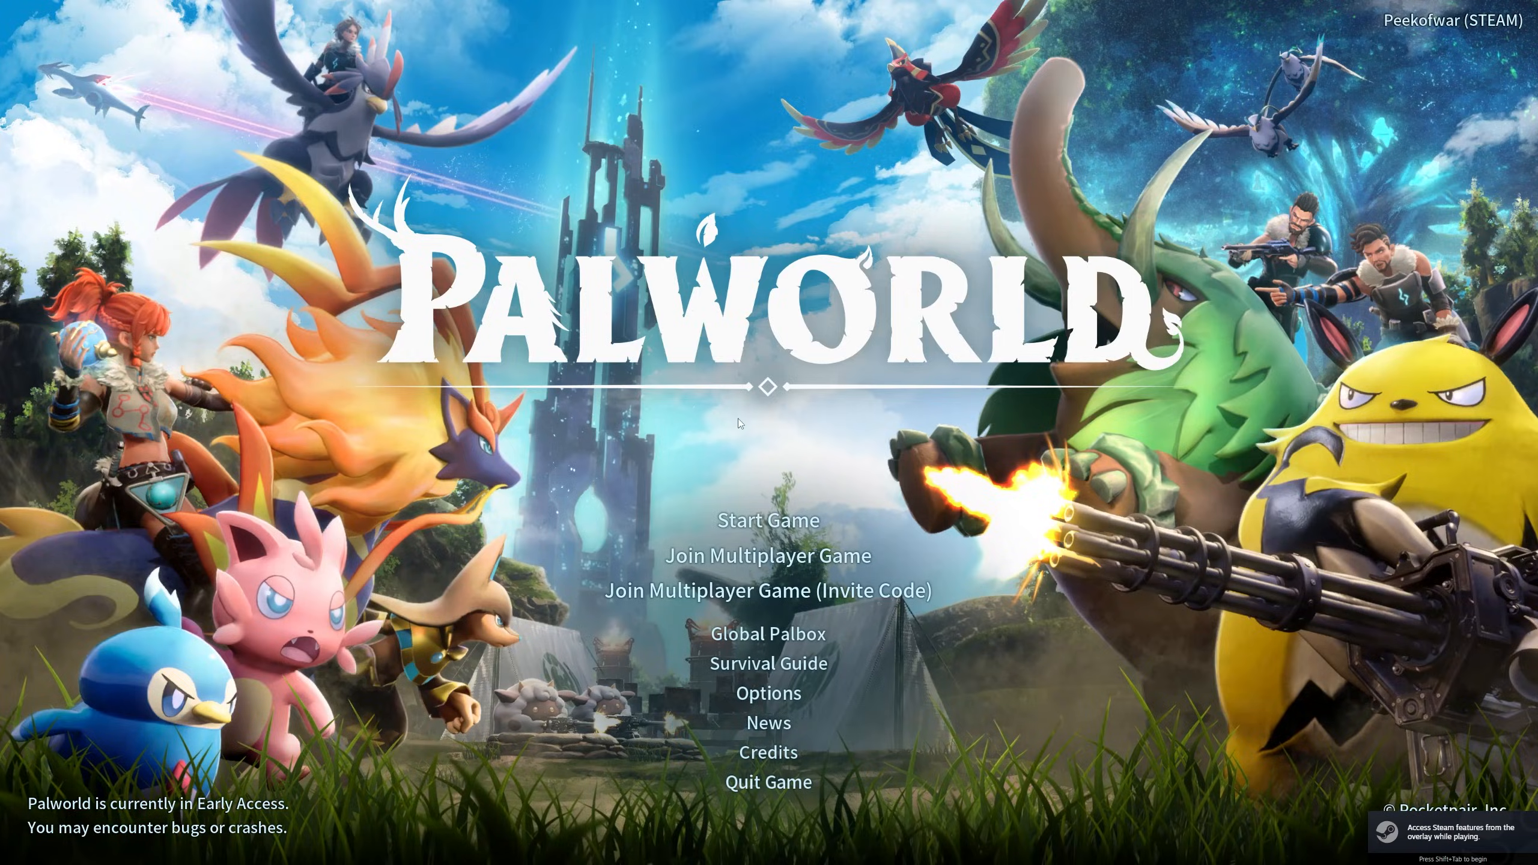
{"action": "left_click", "coordinate": [730, 518]}
{"action": "left_click", "coordinate": [747, 336]}
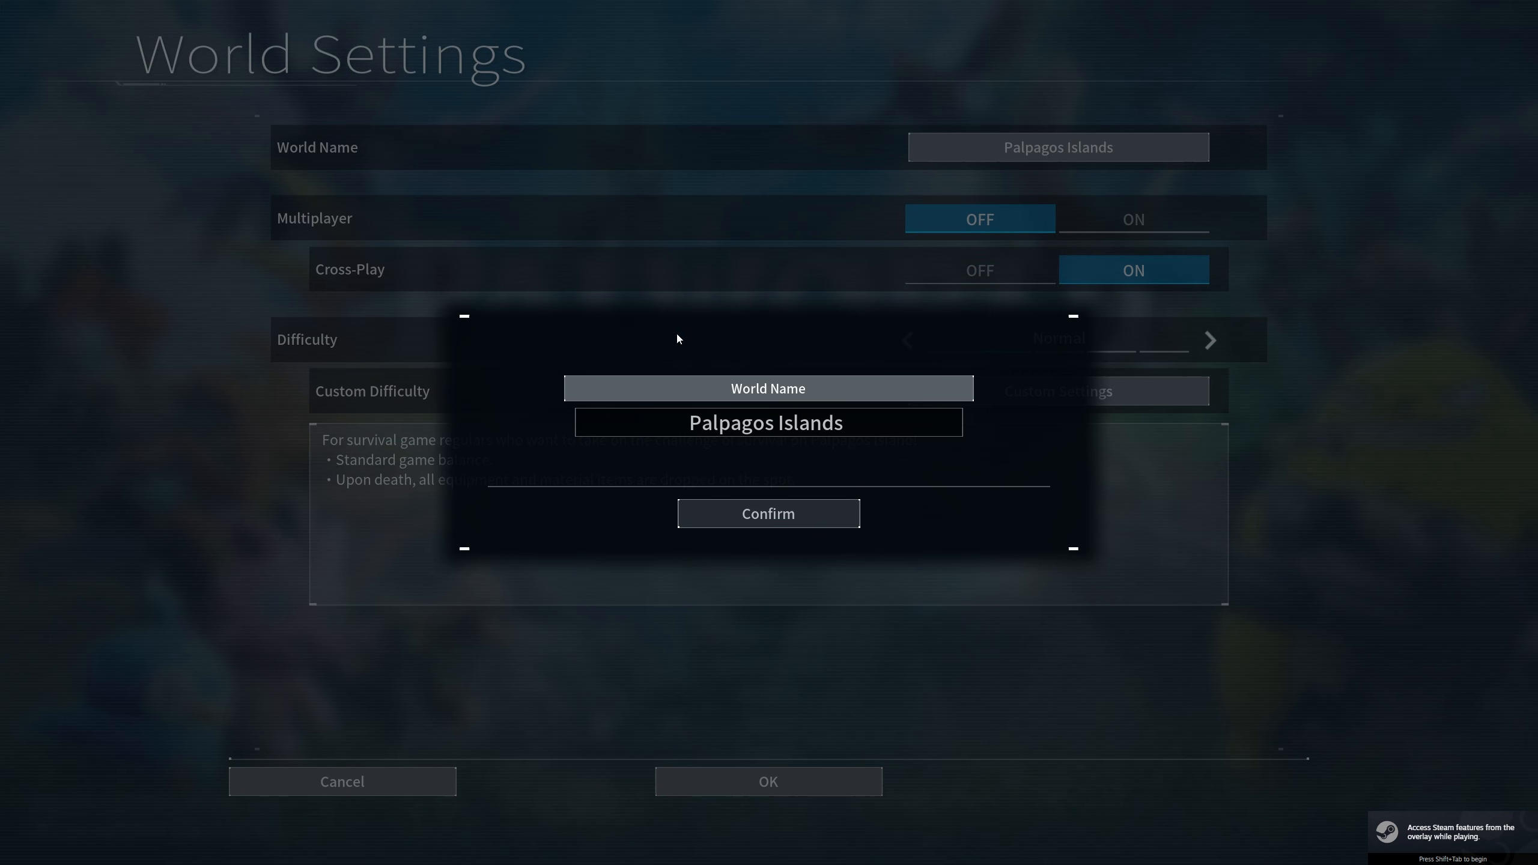
{"action": "left_click", "coordinate": [817, 436]}
{"action": "key", "text": "ctrl+a"}
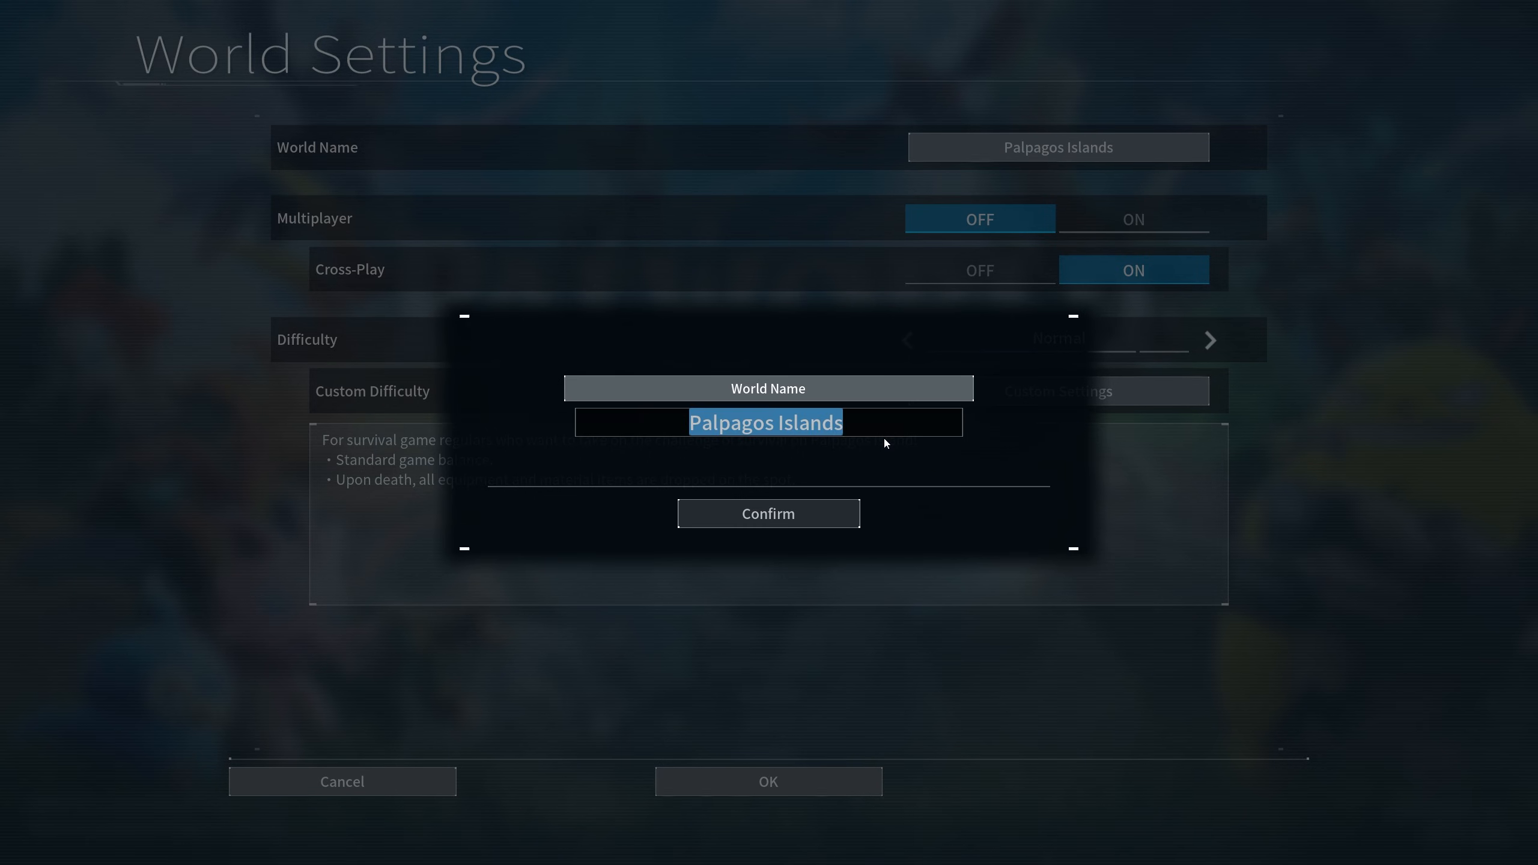
{"action": "type", "text": "testuigrwghr"}
{"action": "left_click", "coordinate": [796, 507]}
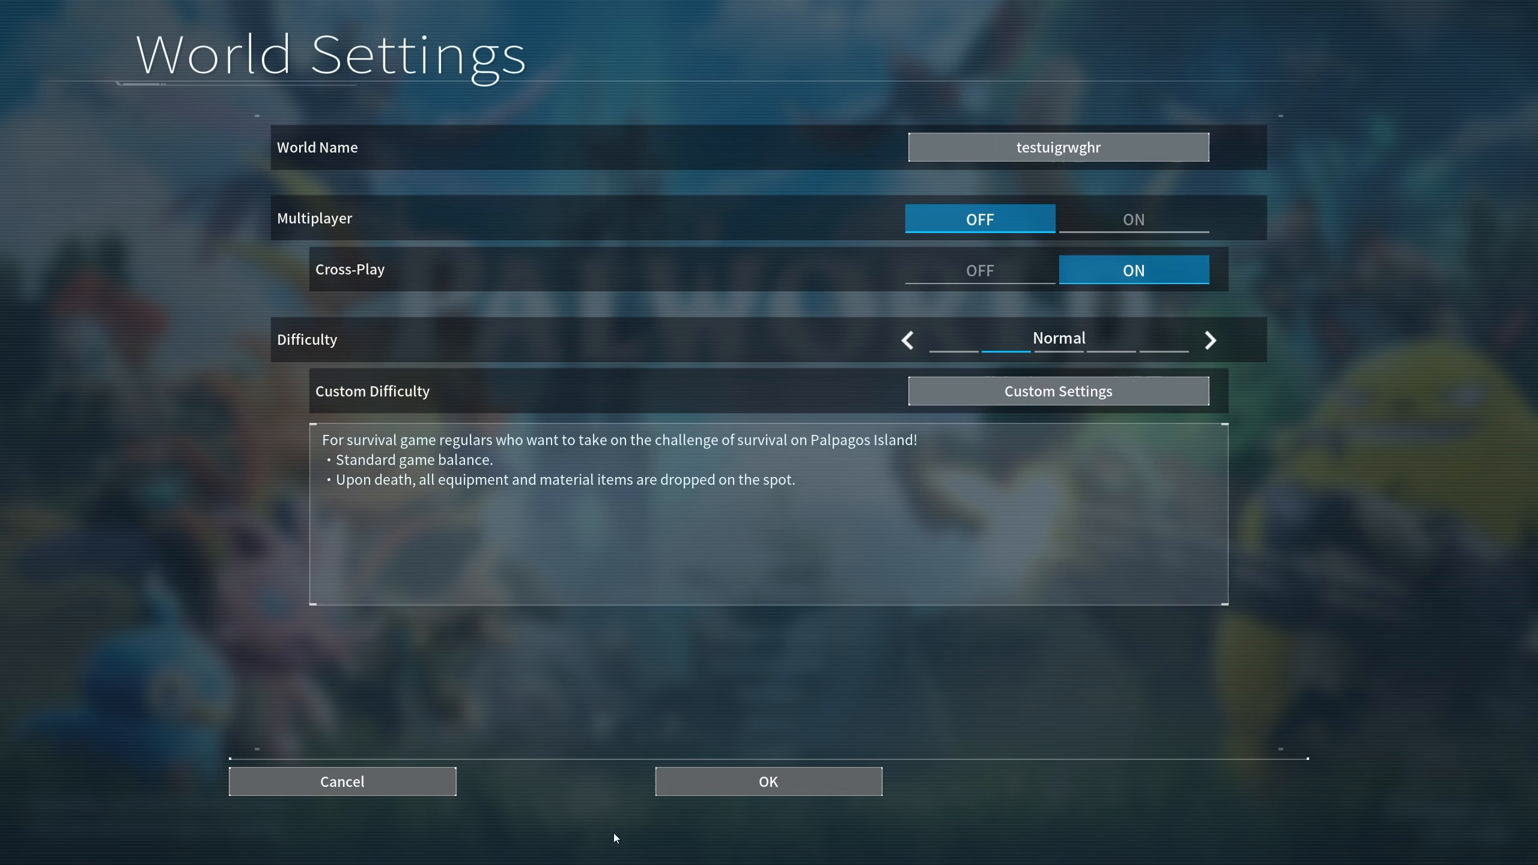
{"action": "left_click", "coordinate": [819, 789]}
{"action": "left_click", "coordinate": [661, 567]}
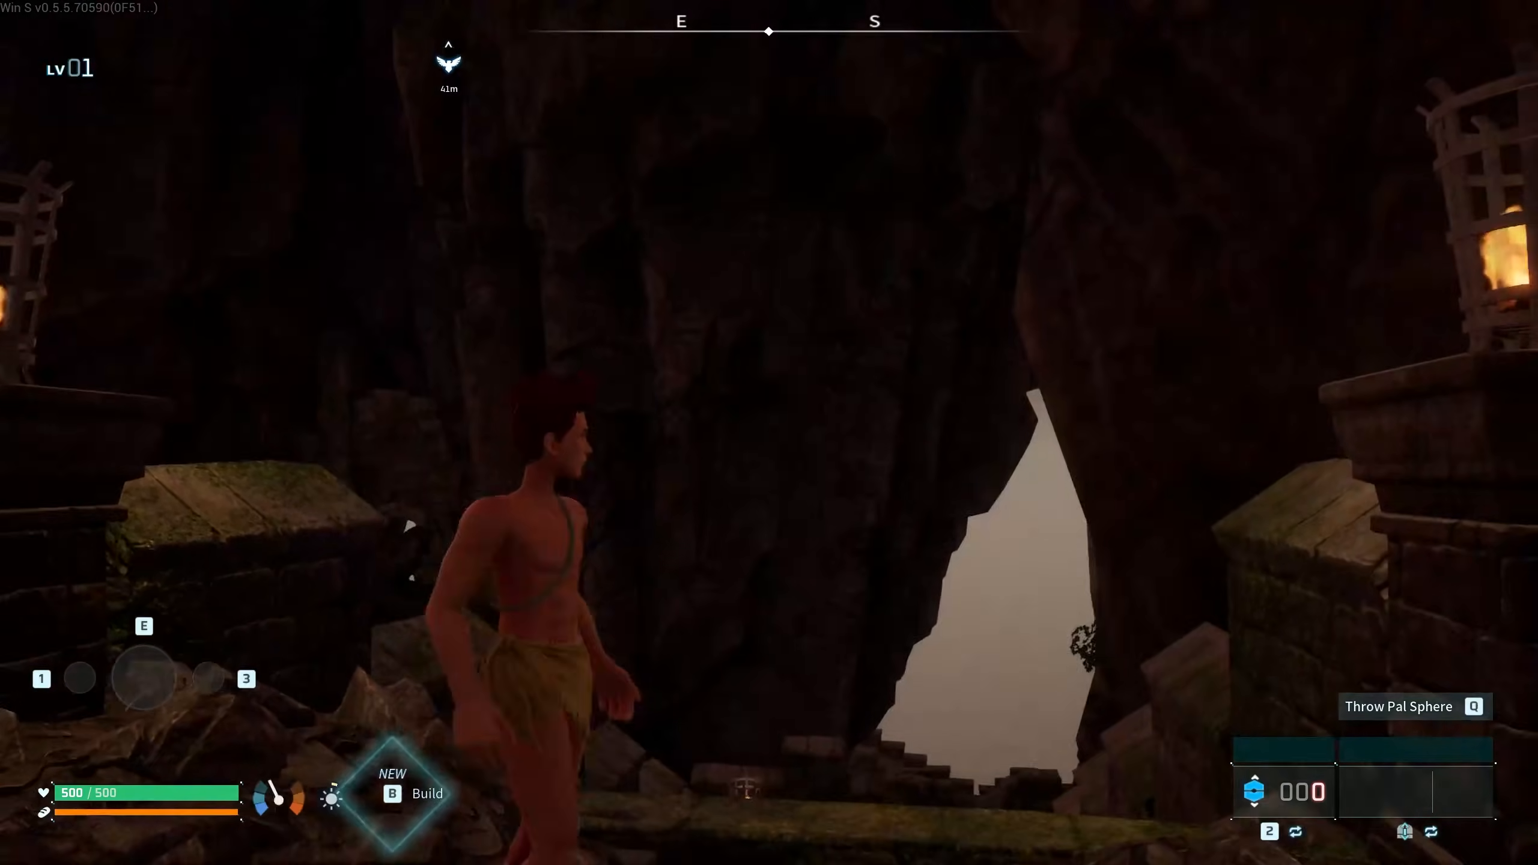
- Run toward the archway, briefly opening and closing the Technology tree
{"action": "key", "text": "s"}
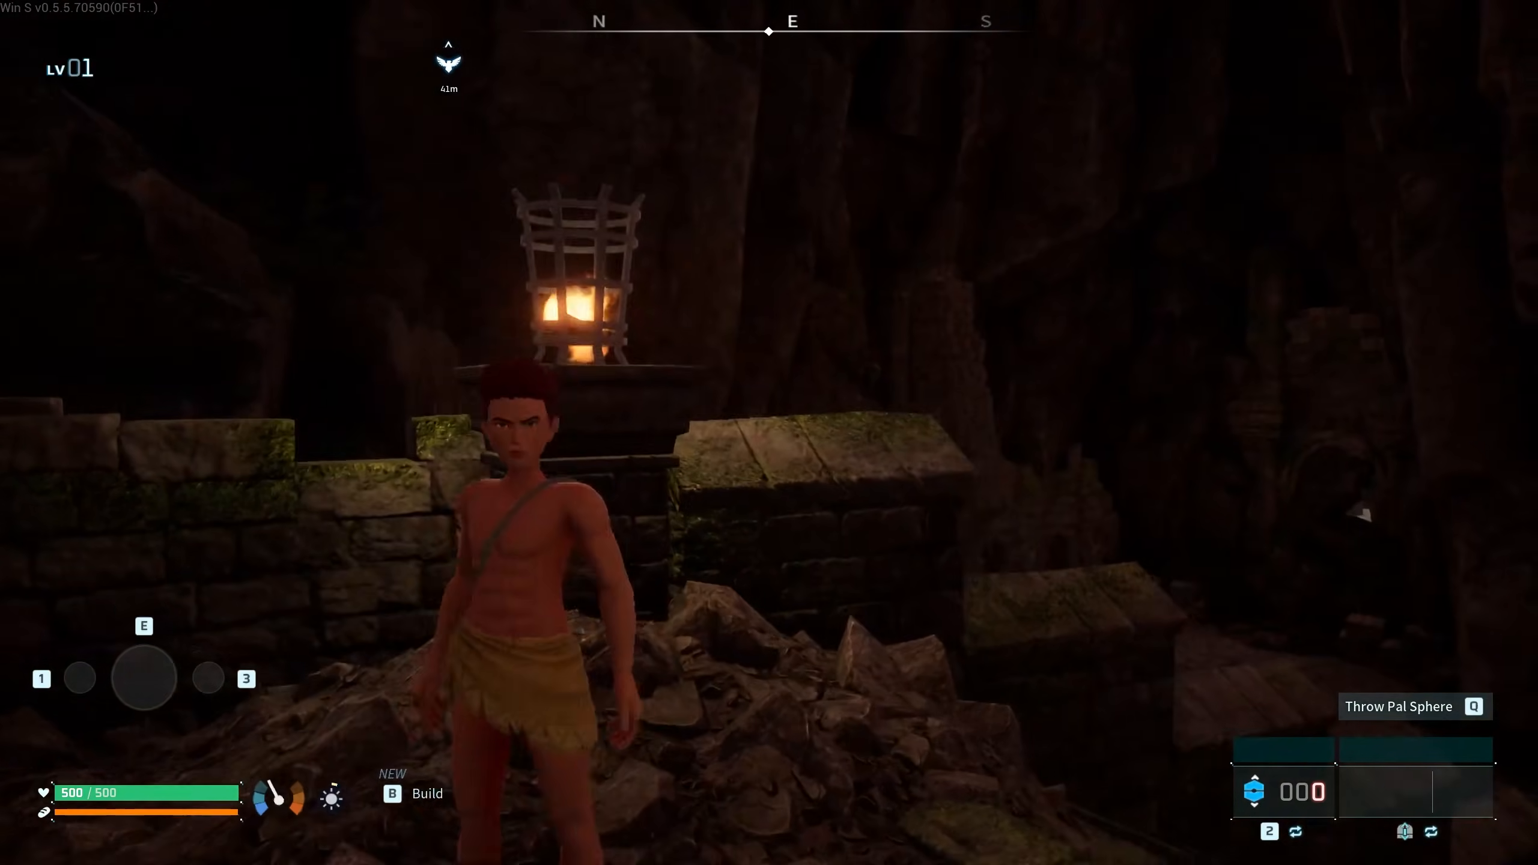
{"action": "key", "text": "w"}
{"action": "key", "text": "w"}
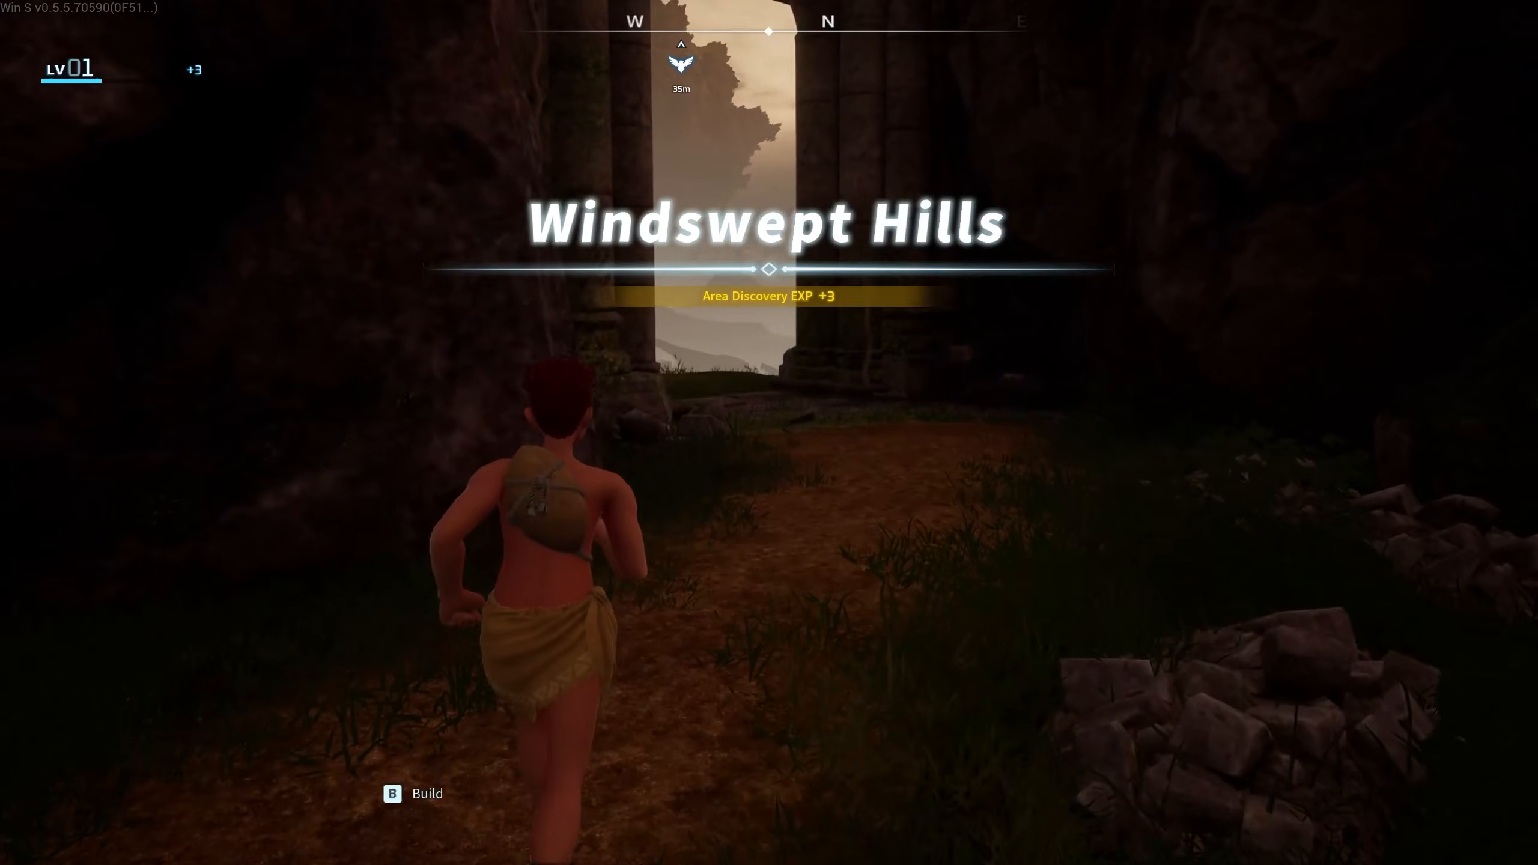
{"action": "key", "text": "w"}
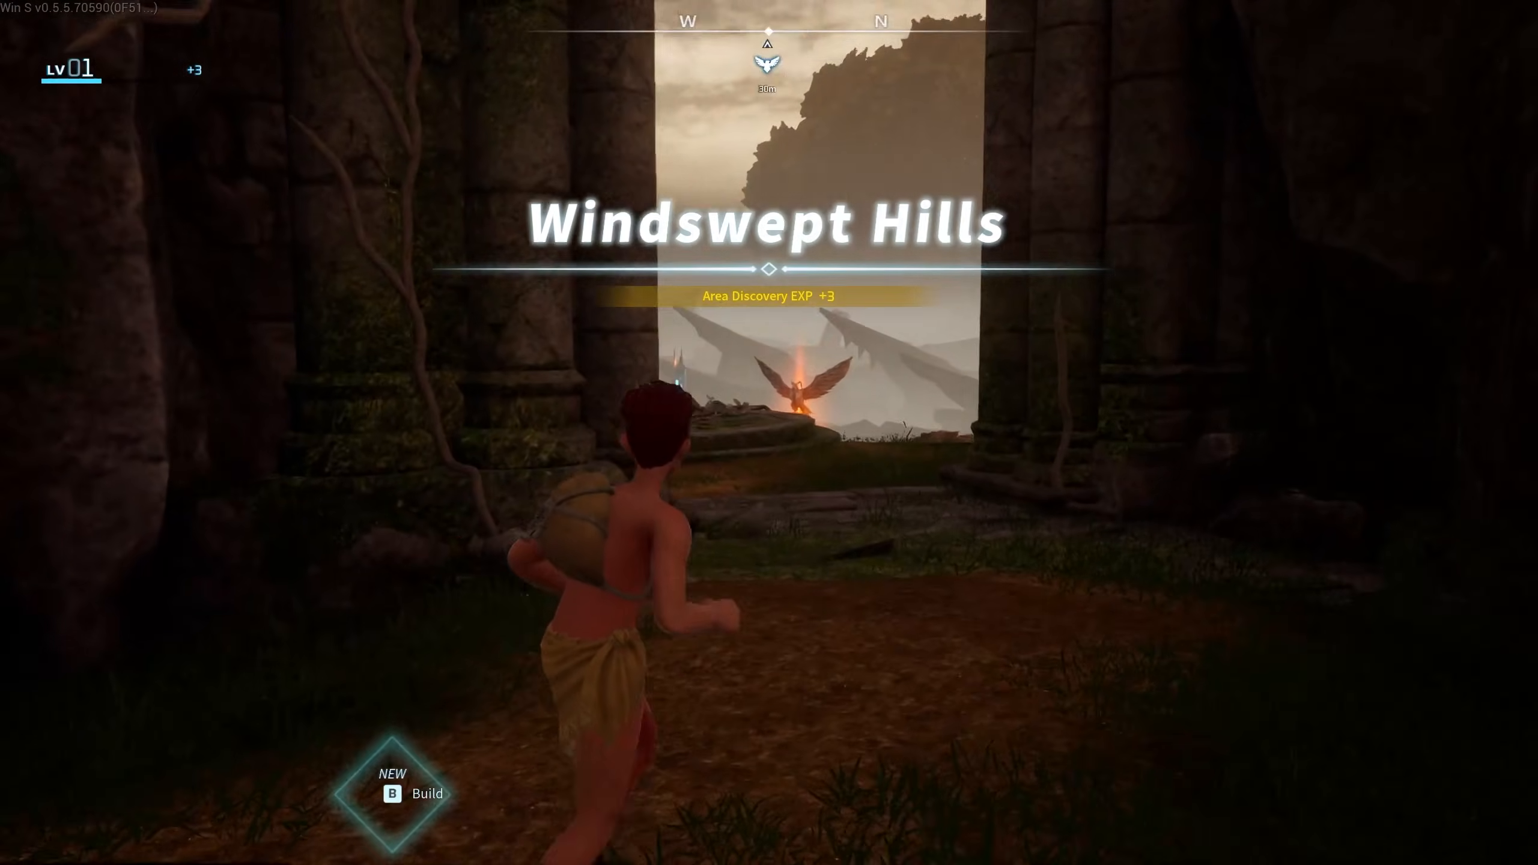
{"action": "key", "text": "t"}
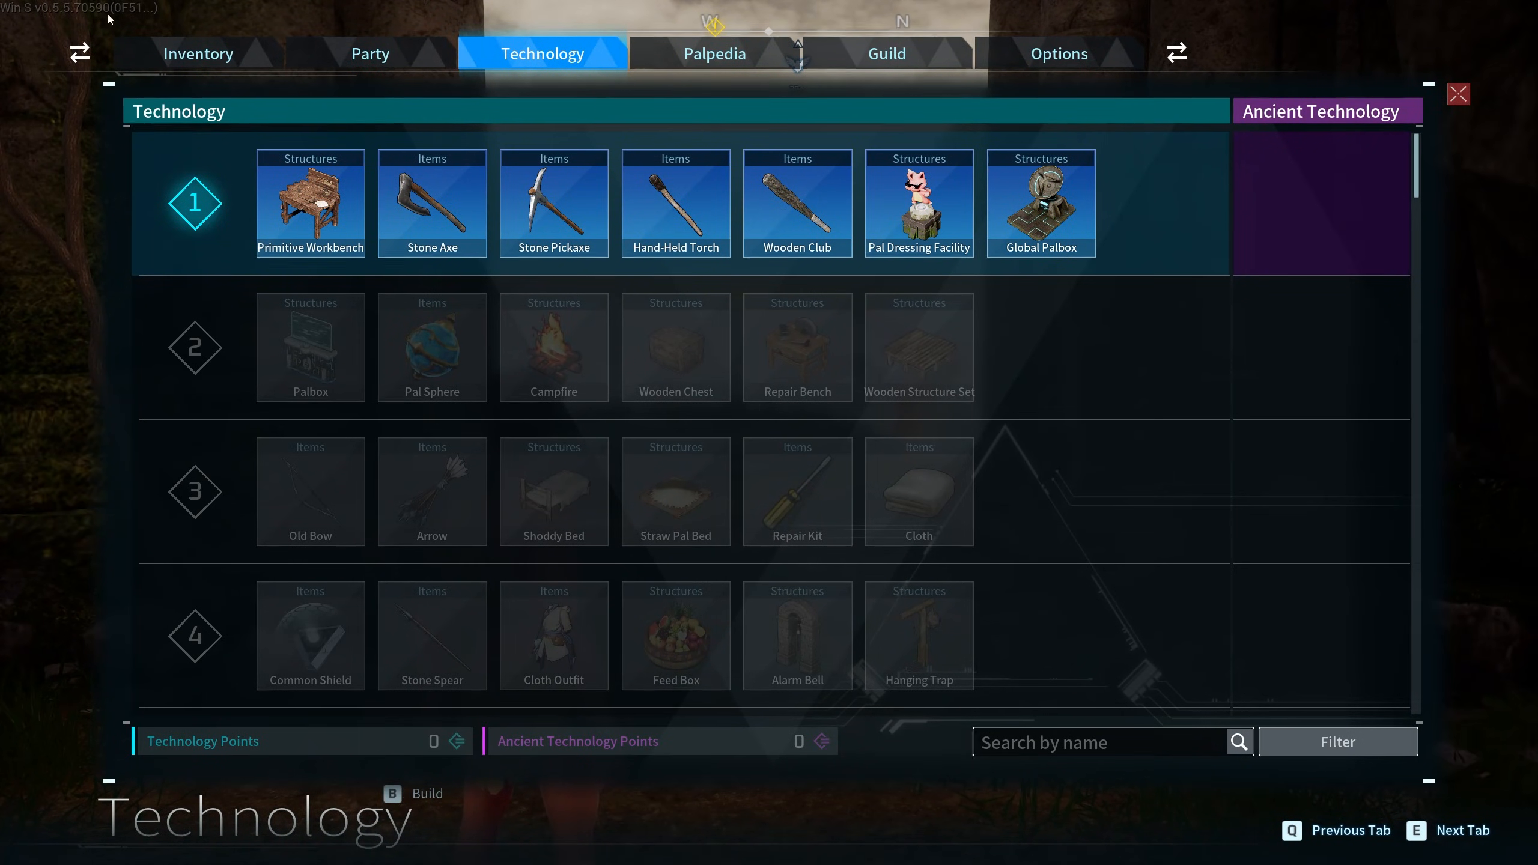
{"action": "key", "text": "Escape"}
- Run through the archway onto the stone platform by the brazier and open the Creative Menu with F5
{"action": "key", "text": "w"}
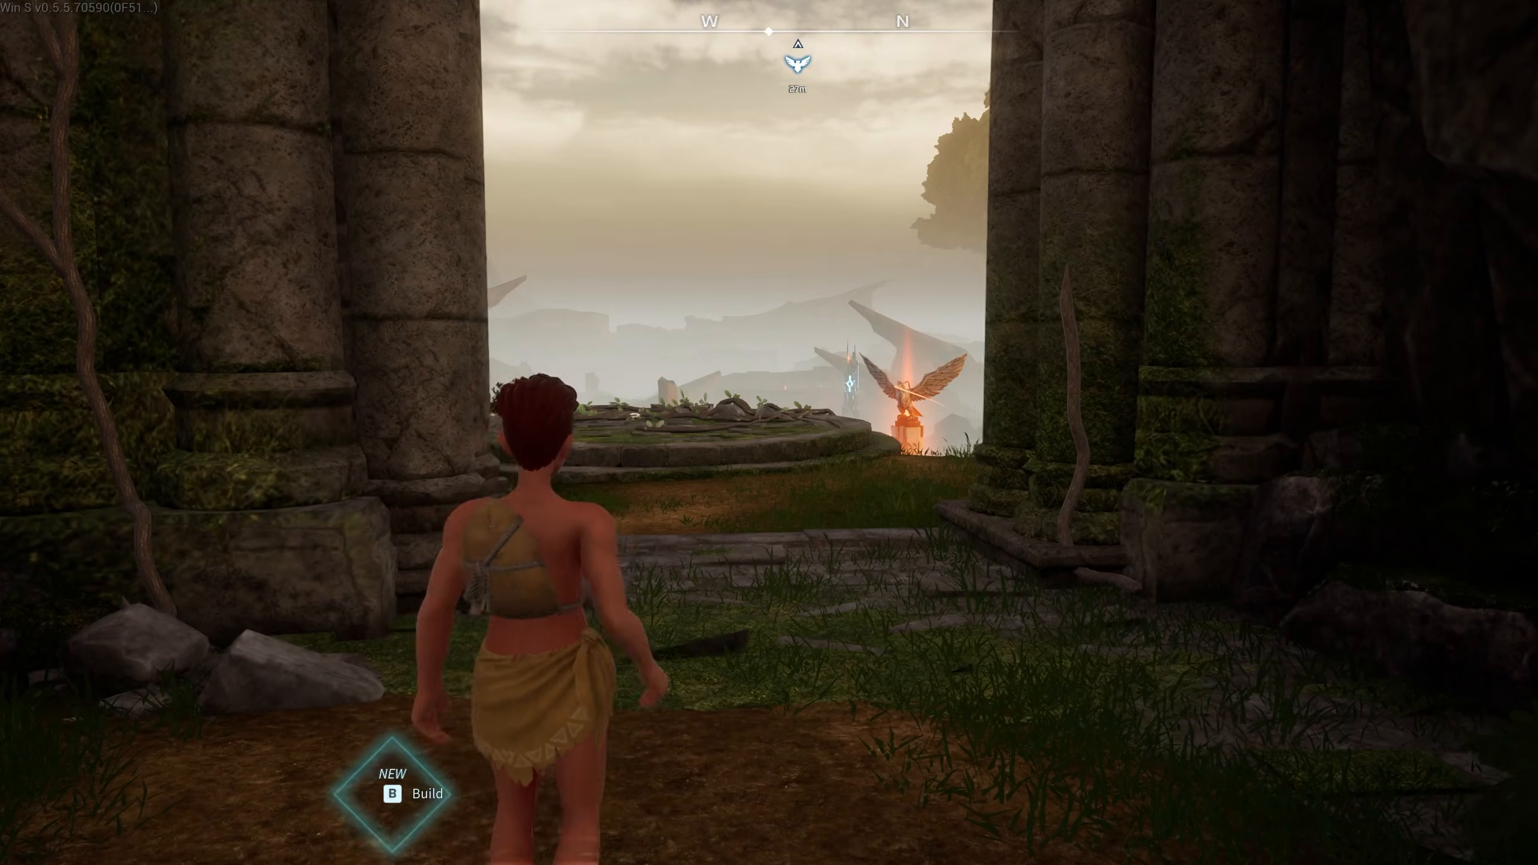
{"action": "key", "text": "d"}
{"action": "key", "text": "s"}
{"action": "key", "text": "w"}
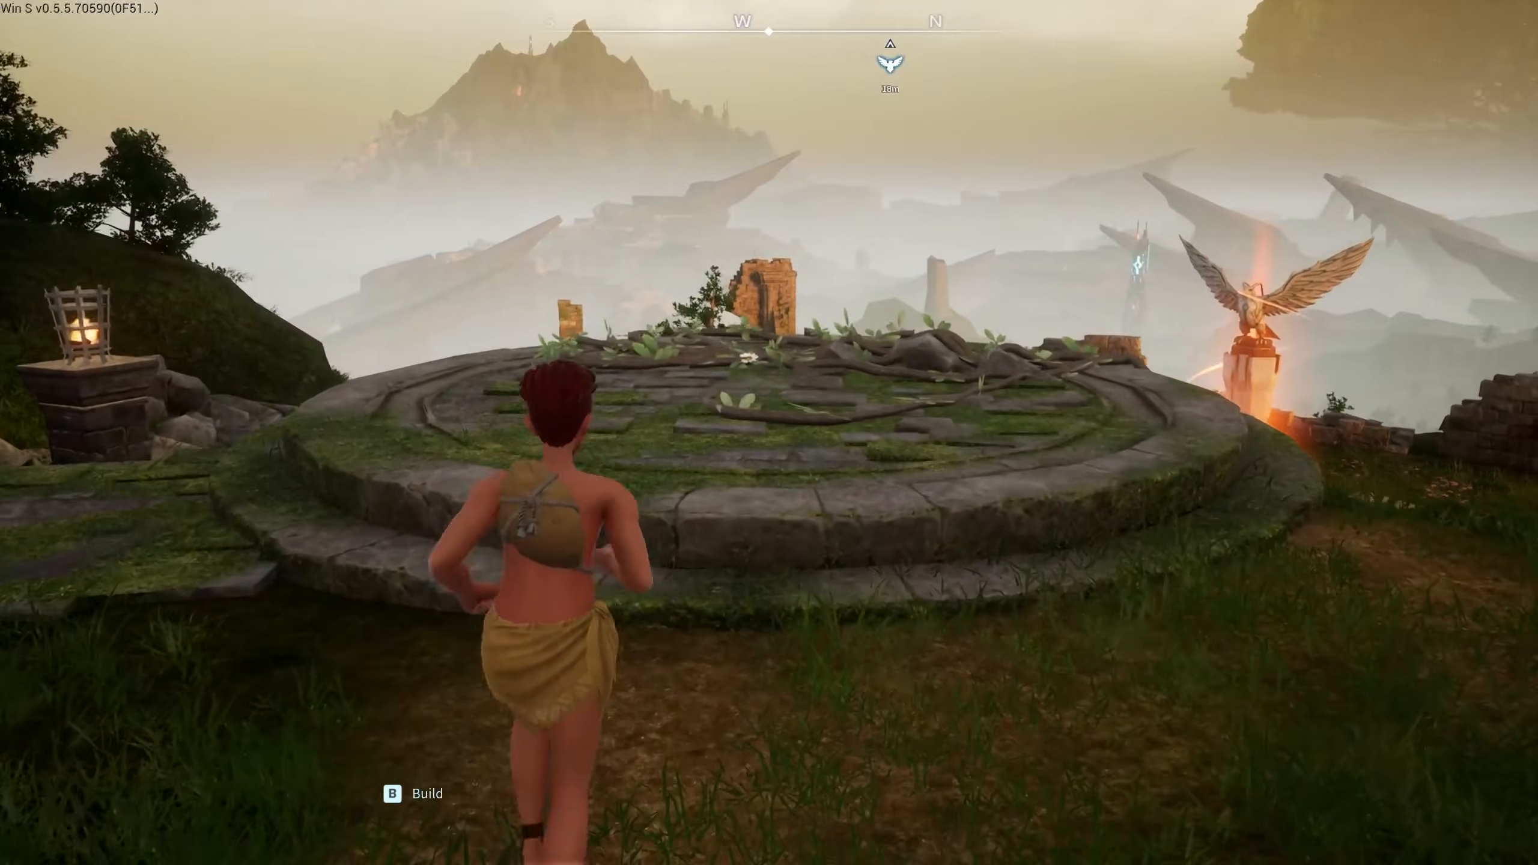
{"action": "key", "text": "space"}
{"action": "key", "text": "space"}
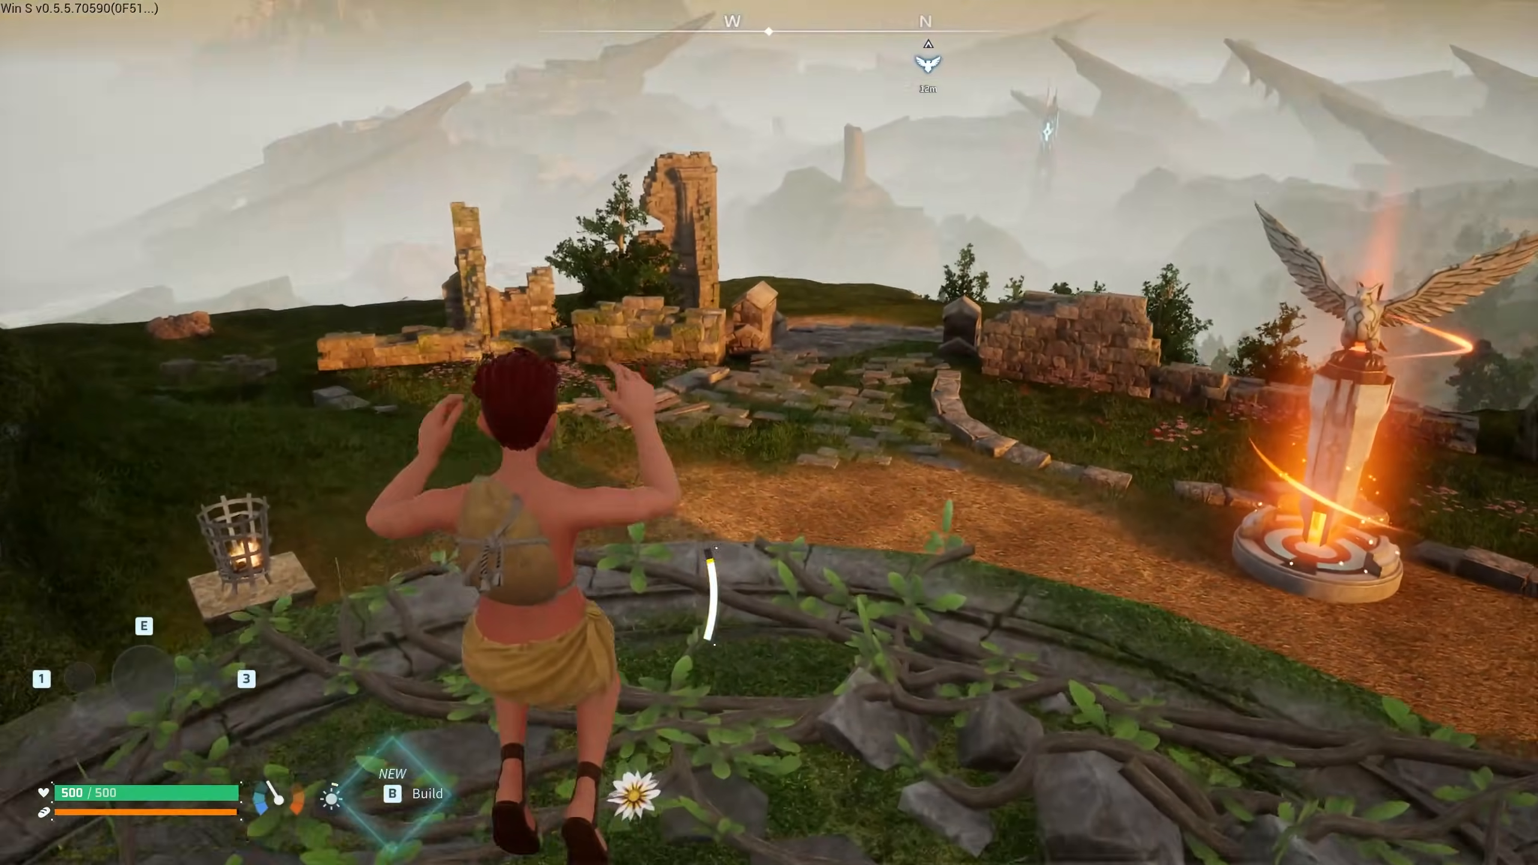
{"action": "key", "text": "a"}
{"action": "key", "text": "s"}
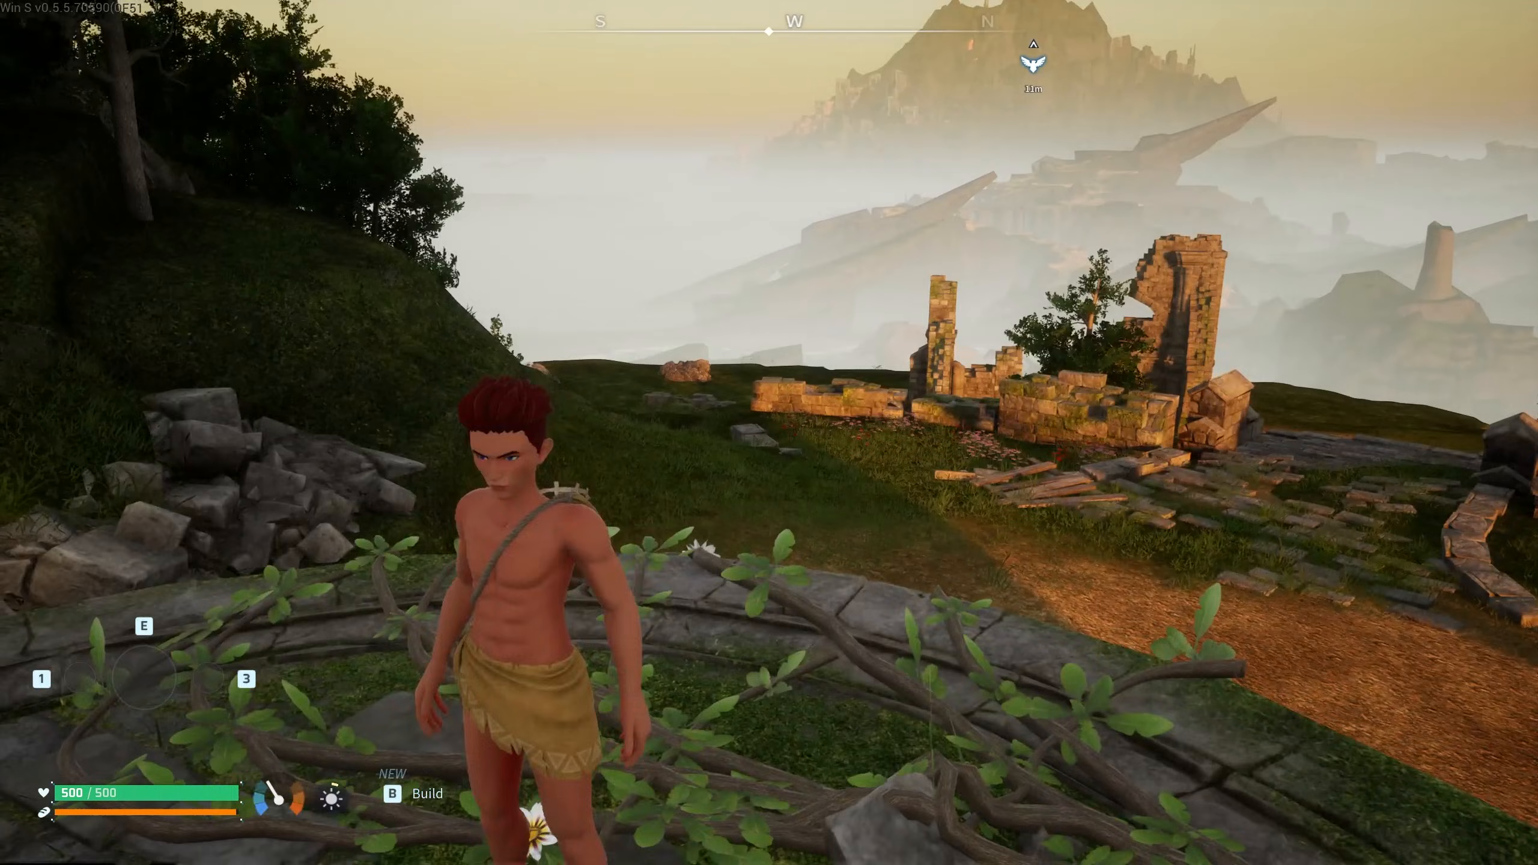
{"action": "key", "text": "w"}
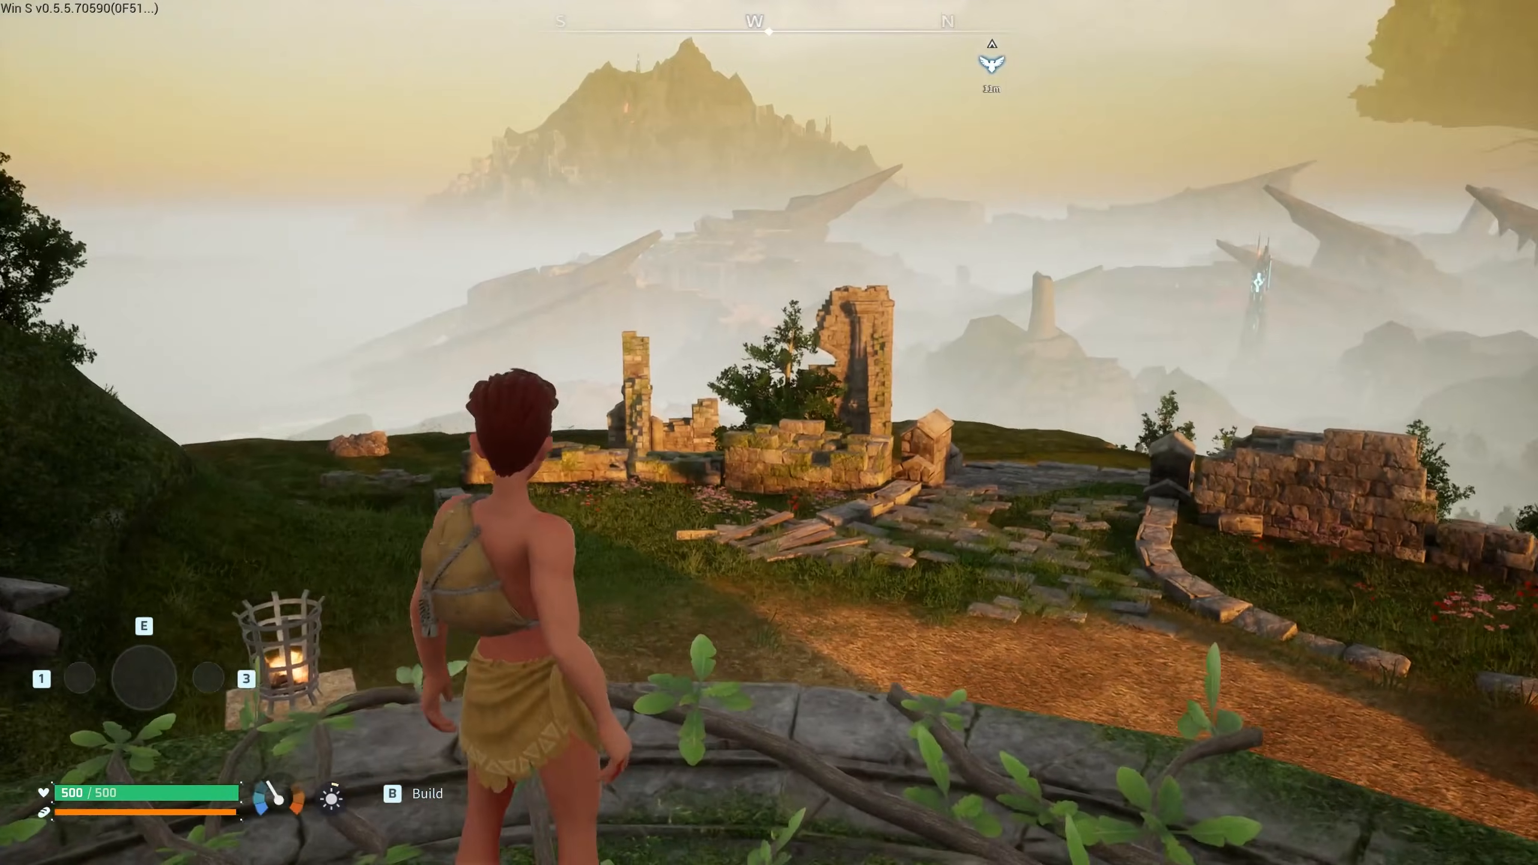
{"action": "key", "text": "F5"}
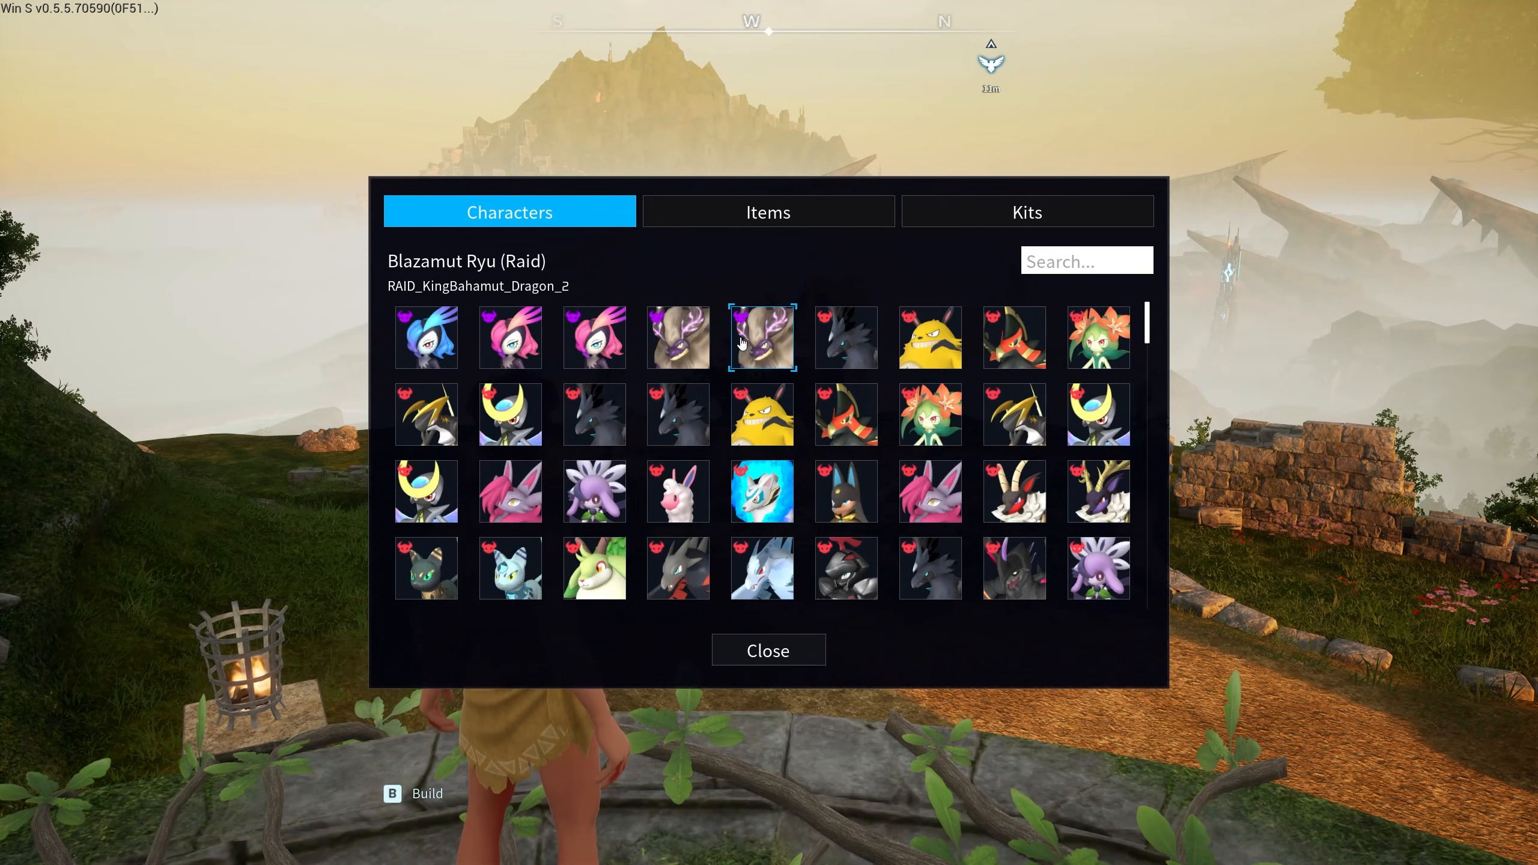
- Browse the Creative Menu categories to the character list and search 'sta'
{"action": "left_click", "coordinate": [798, 225]}
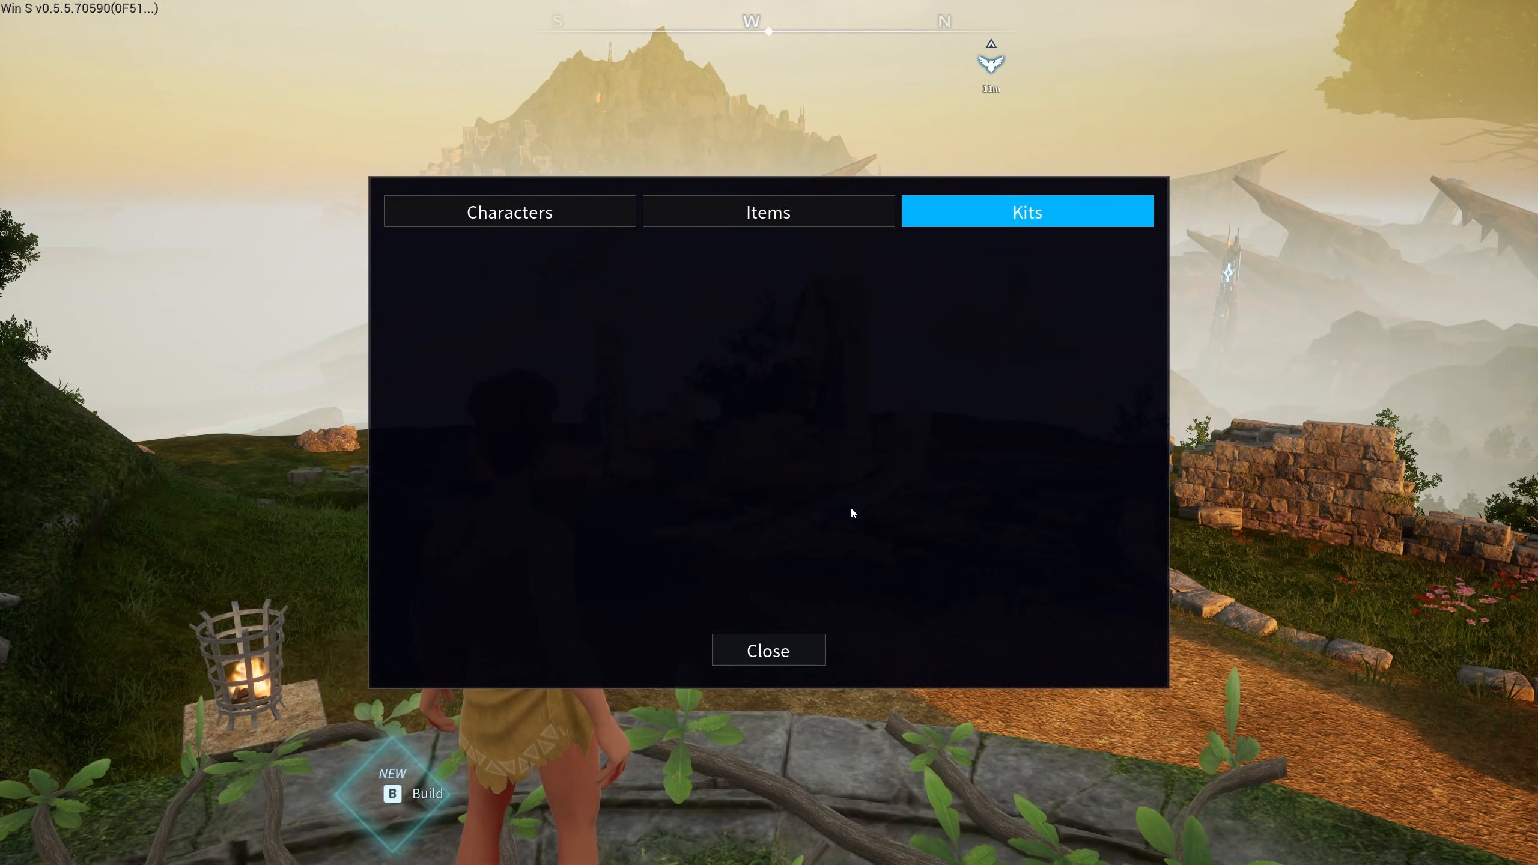
{"action": "left_click", "coordinate": [725, 222]}
{"action": "left_click", "coordinate": [597, 213]}
{"action": "left_click", "coordinate": [1054, 214]}
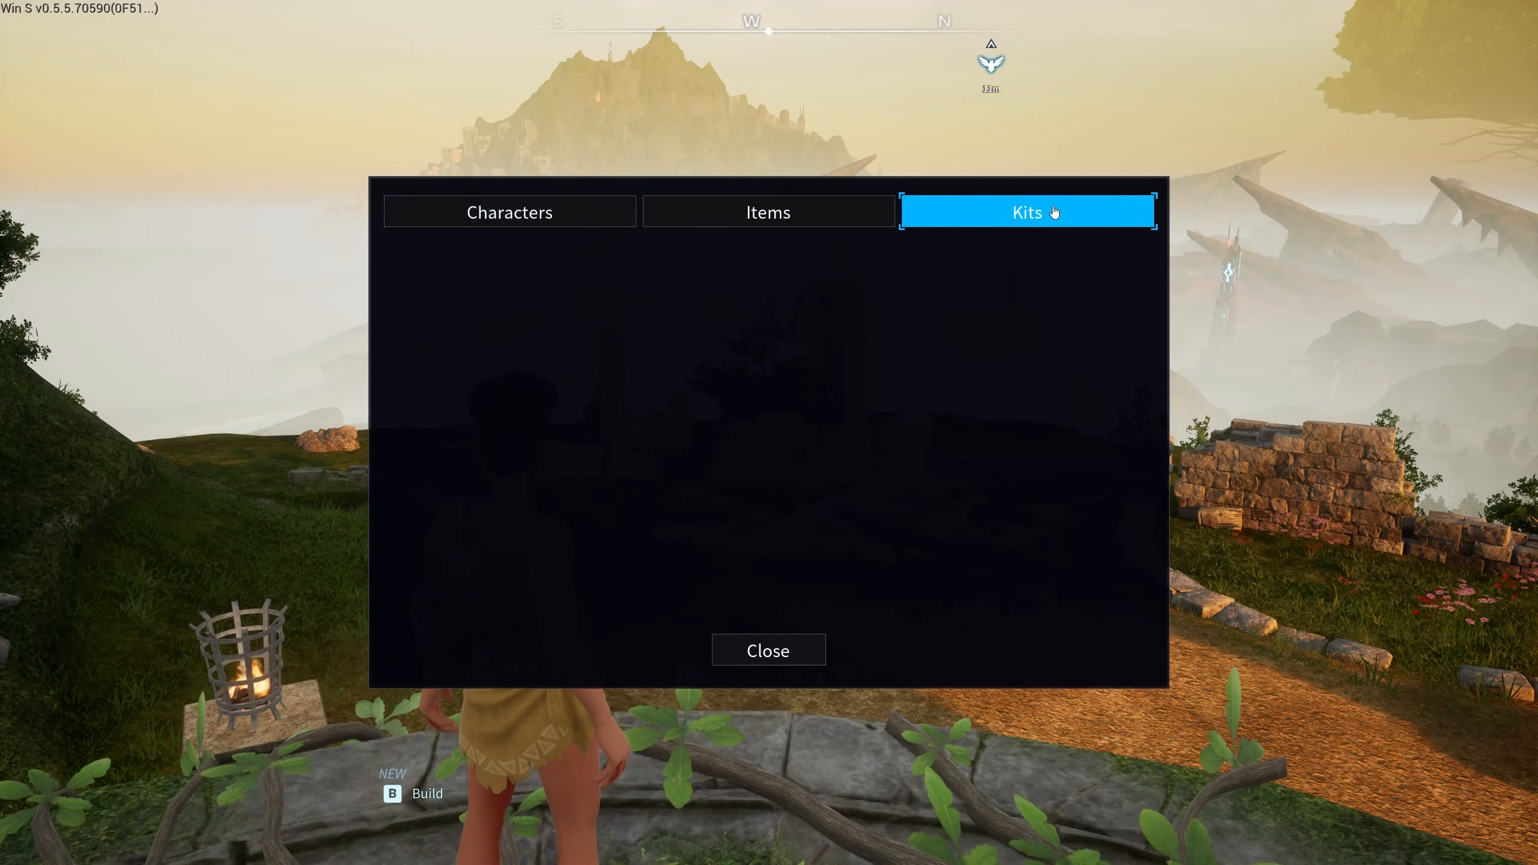
{"action": "left_click", "coordinate": [811, 223]}
{"action": "left_click", "coordinate": [595, 214]}
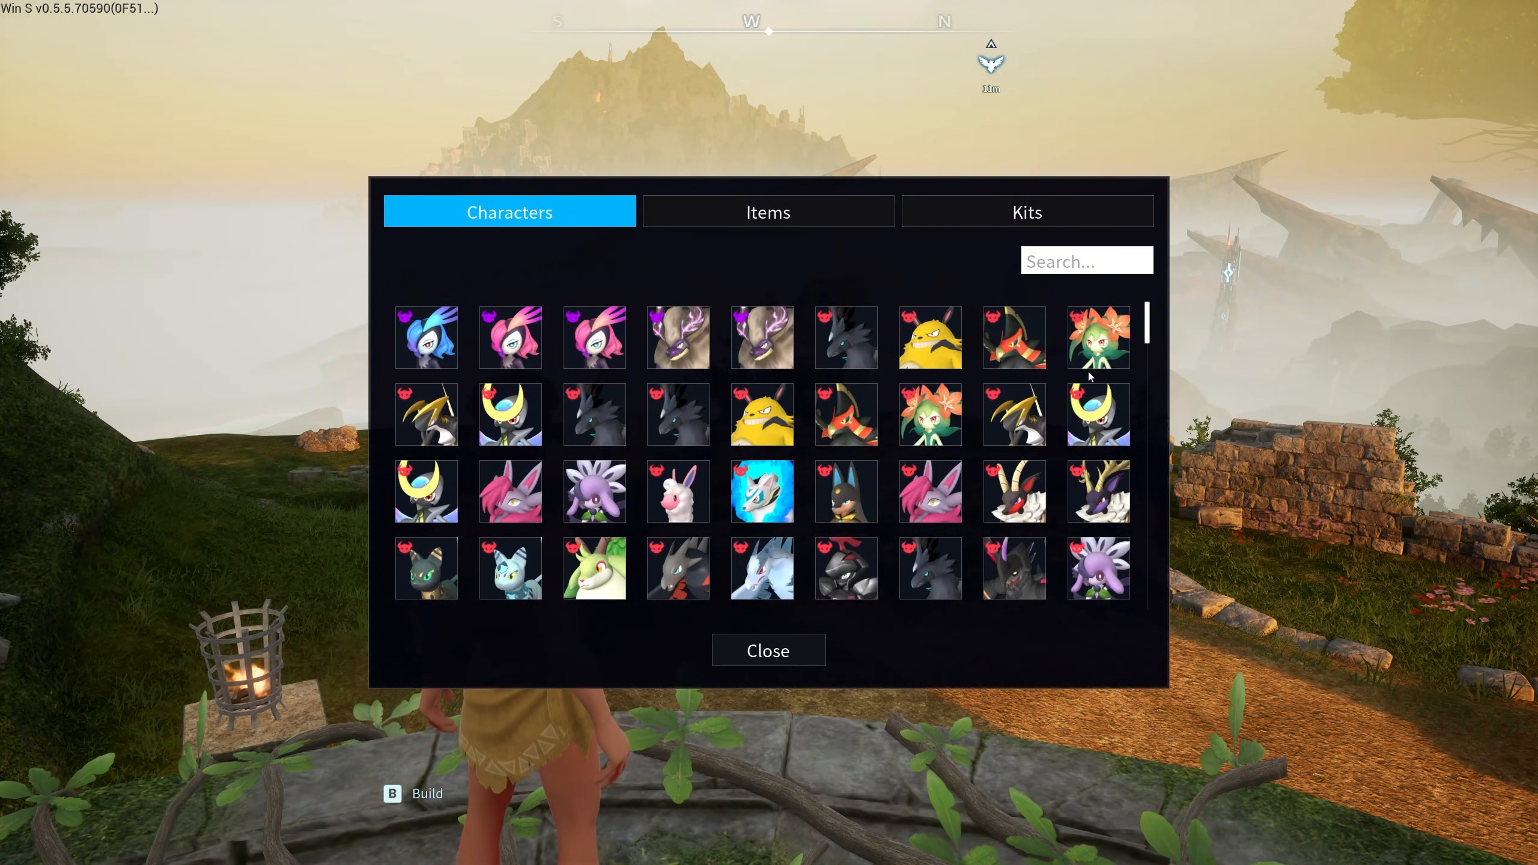
{"action": "left_click_drag", "start_coordinate": [1149, 327], "coordinate": [1158, 480]}
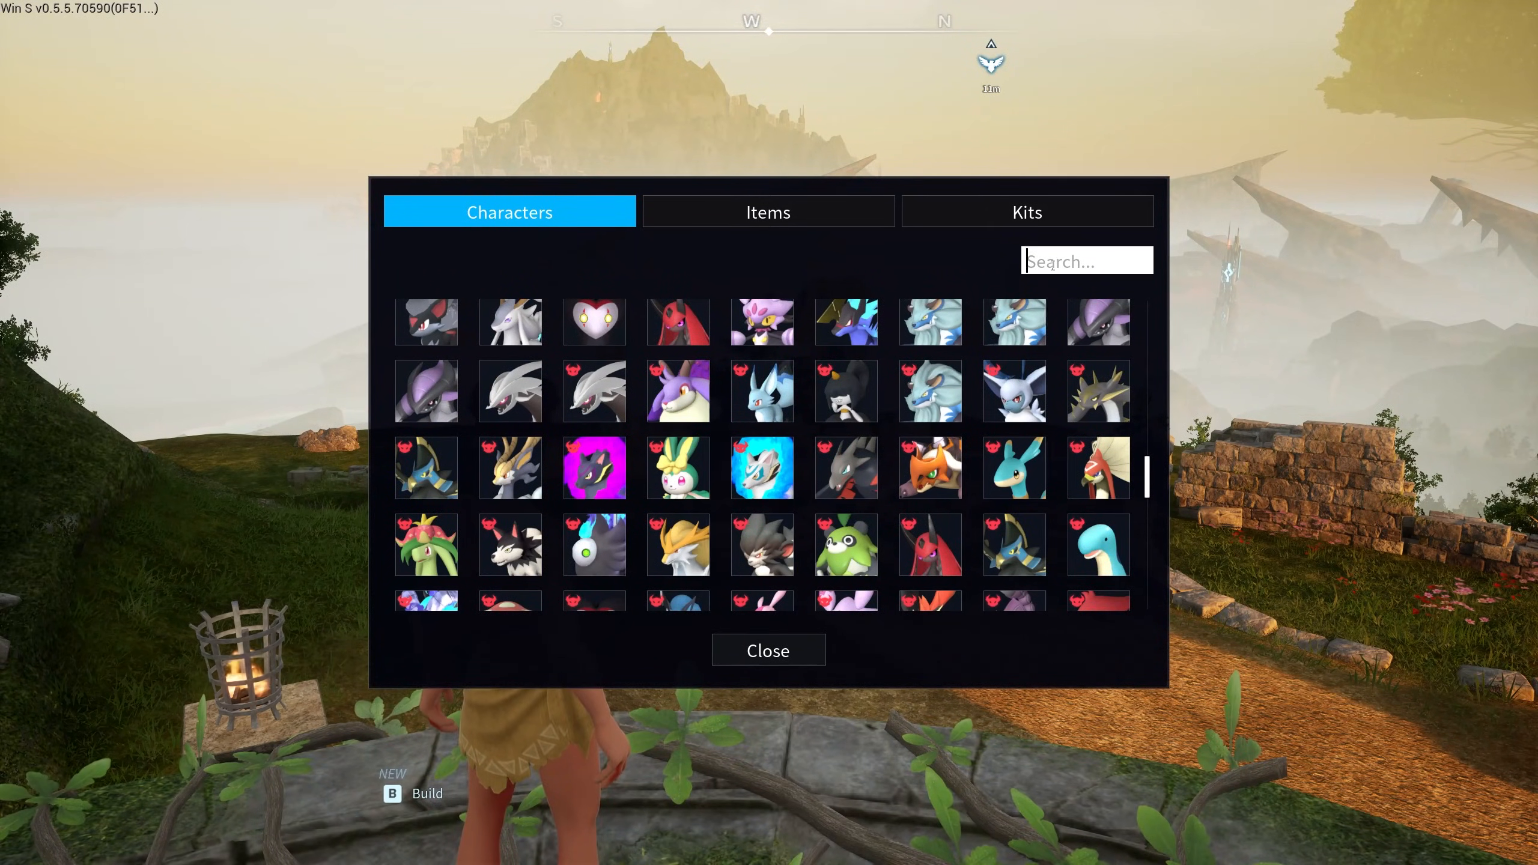
{"action": "type", "text": "starr"}
- Spawn a Starryon, run over to it, and reopen the Creative Menu
{"action": "left_click", "coordinate": [501, 343]}
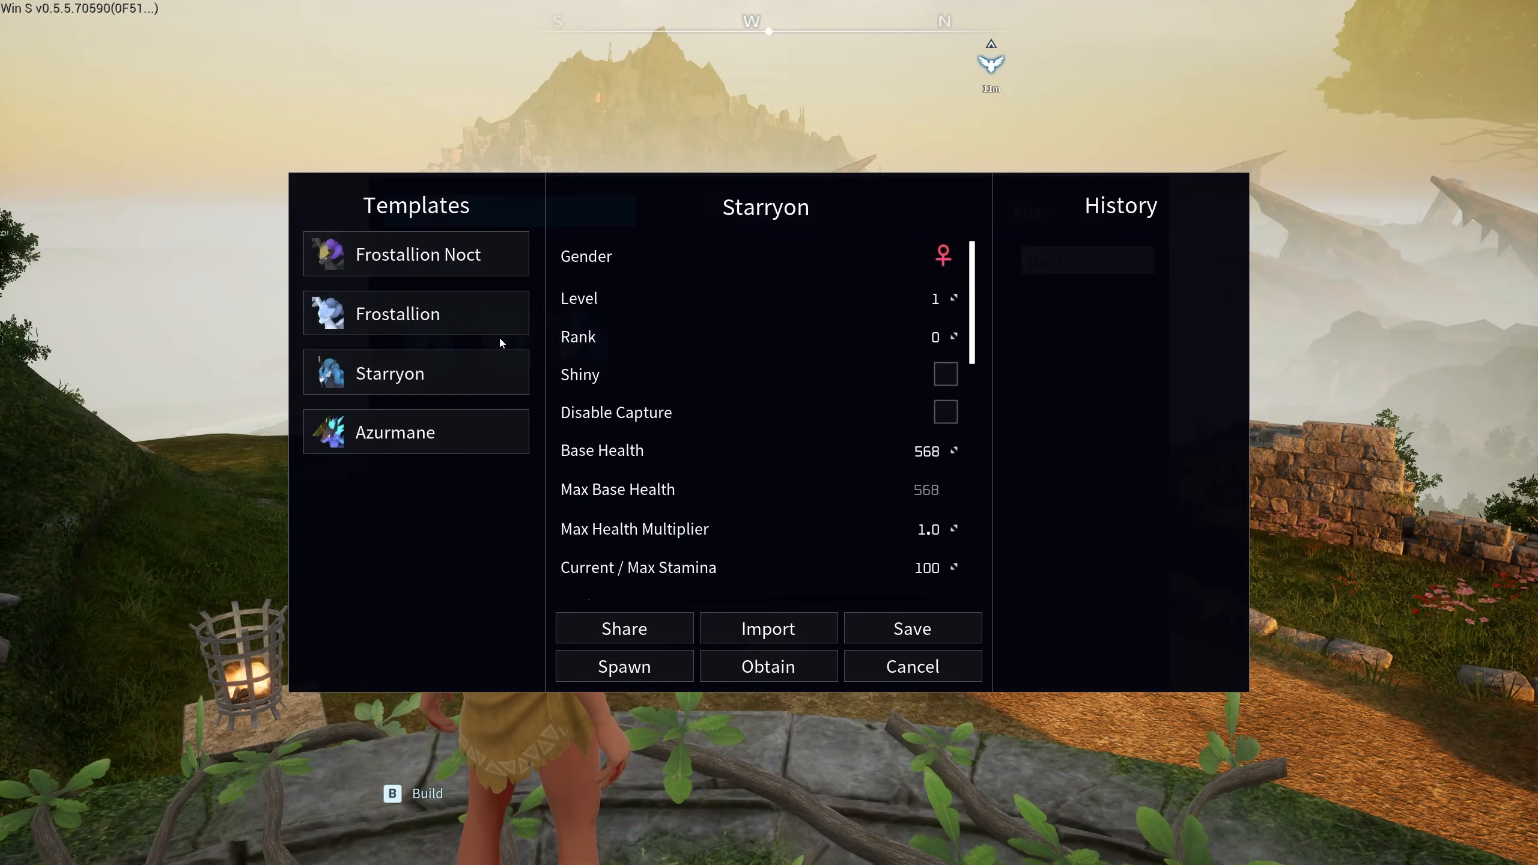
{"action": "left_click", "coordinate": [644, 666]}
{"action": "left_click", "coordinate": [877, 666]}
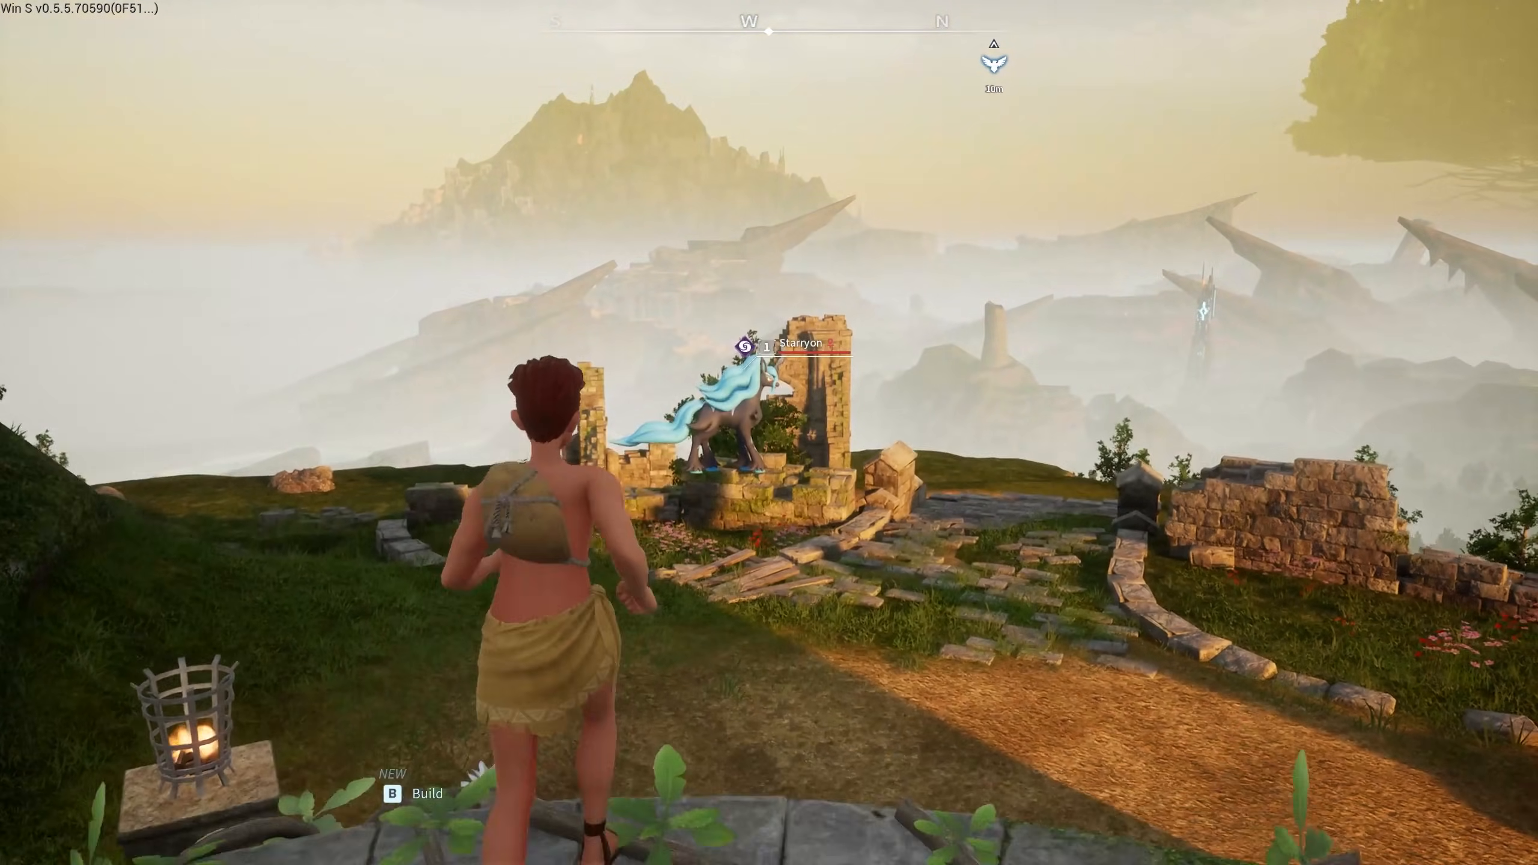
{"action": "right_click", "coordinate": [769, 432]}
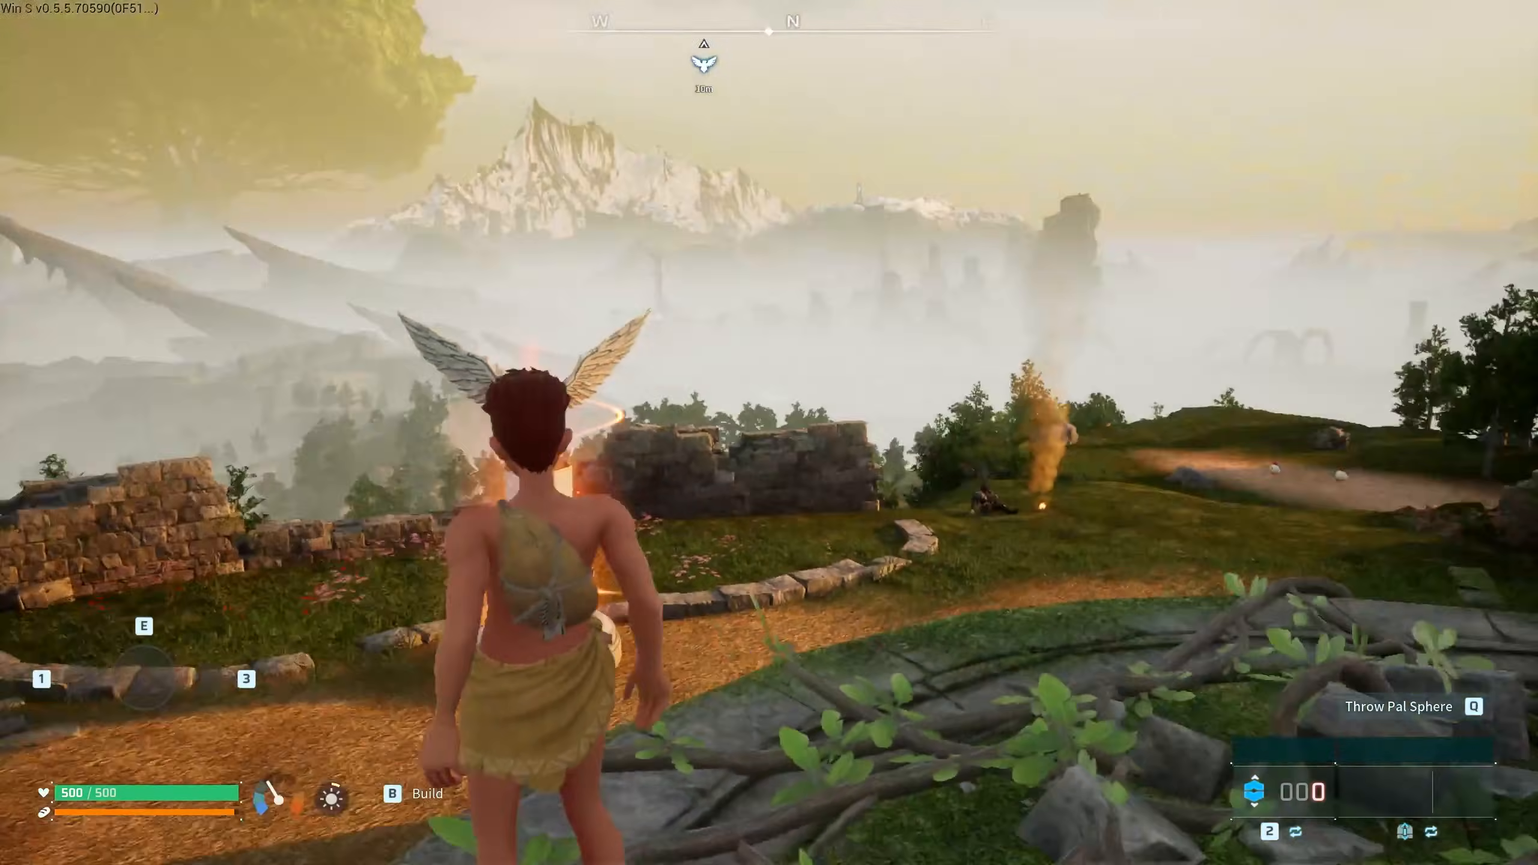
{"action": "key", "text": "w"}
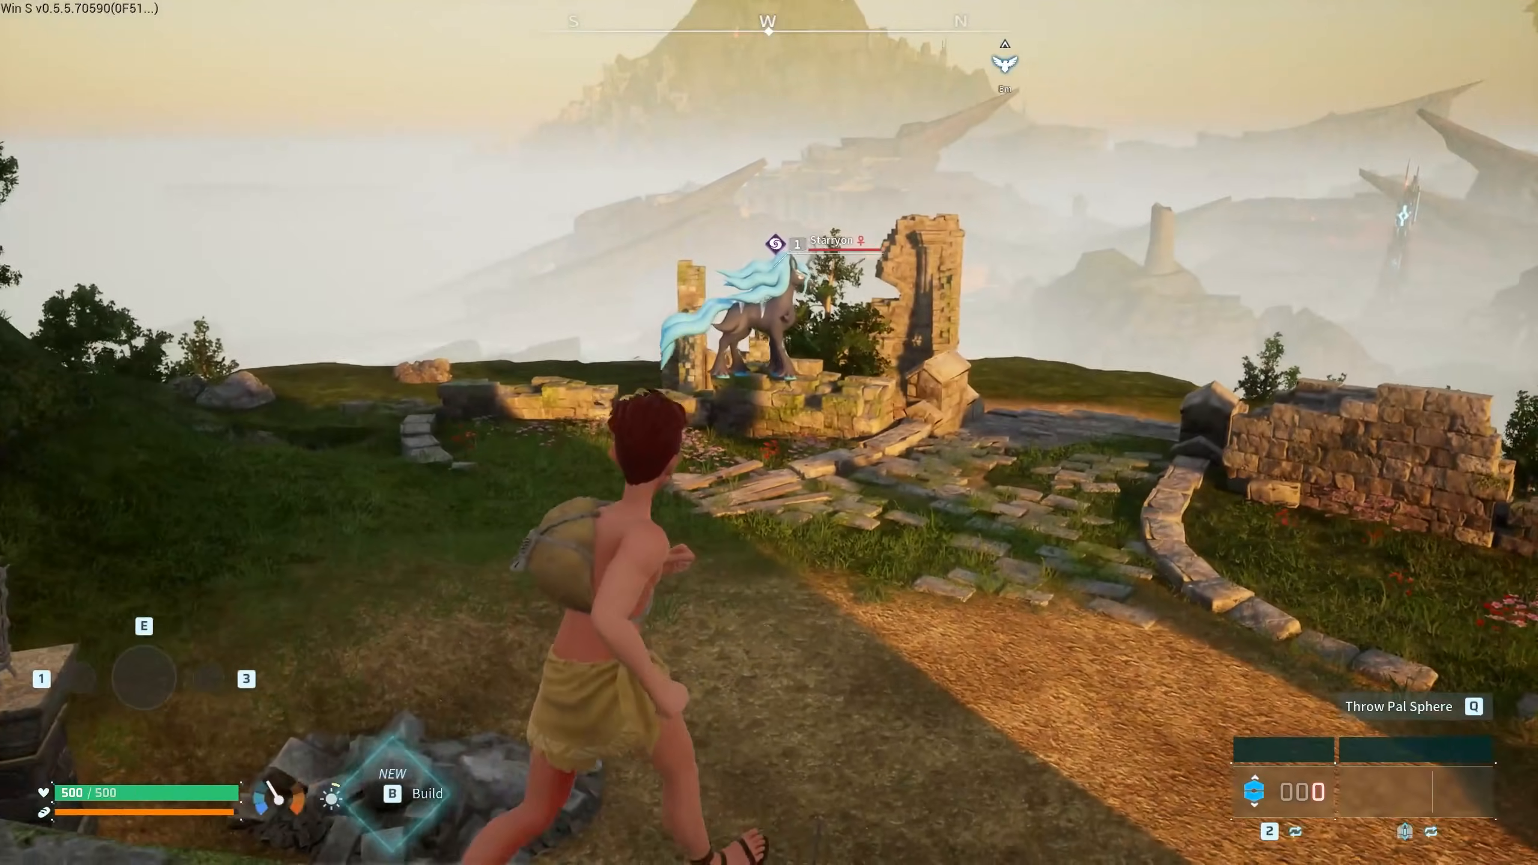
{"action": "key", "text": "w"}
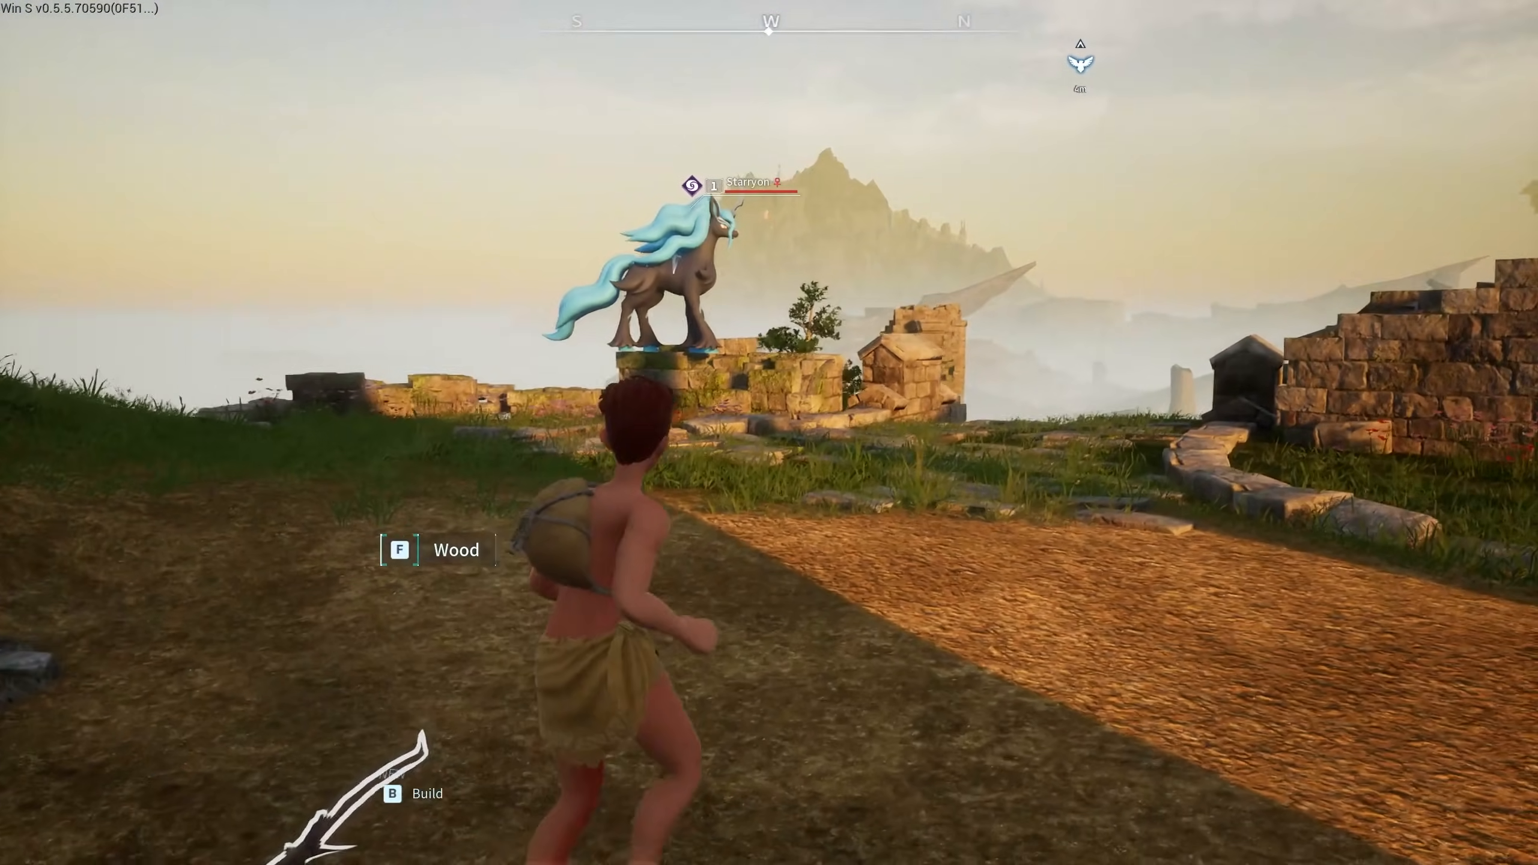
{"action": "key", "text": "F5"}
- Obtain a level 60 Starryon from its spawn settings and summon it from the party
{"action": "left_click", "coordinate": [507, 338]}
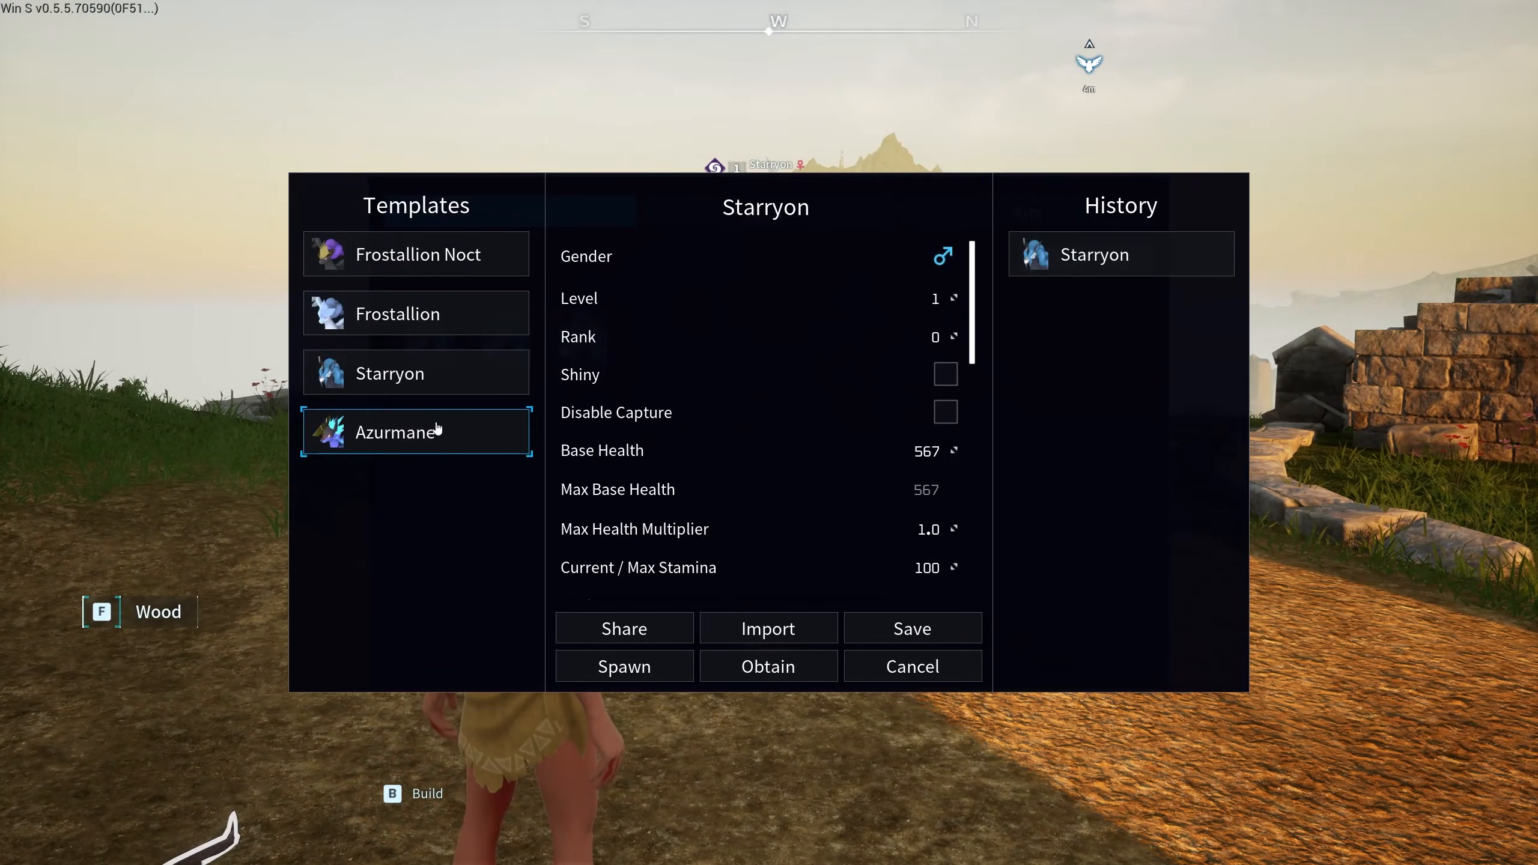
{"action": "mouse_move", "coordinate": [381, 441]}
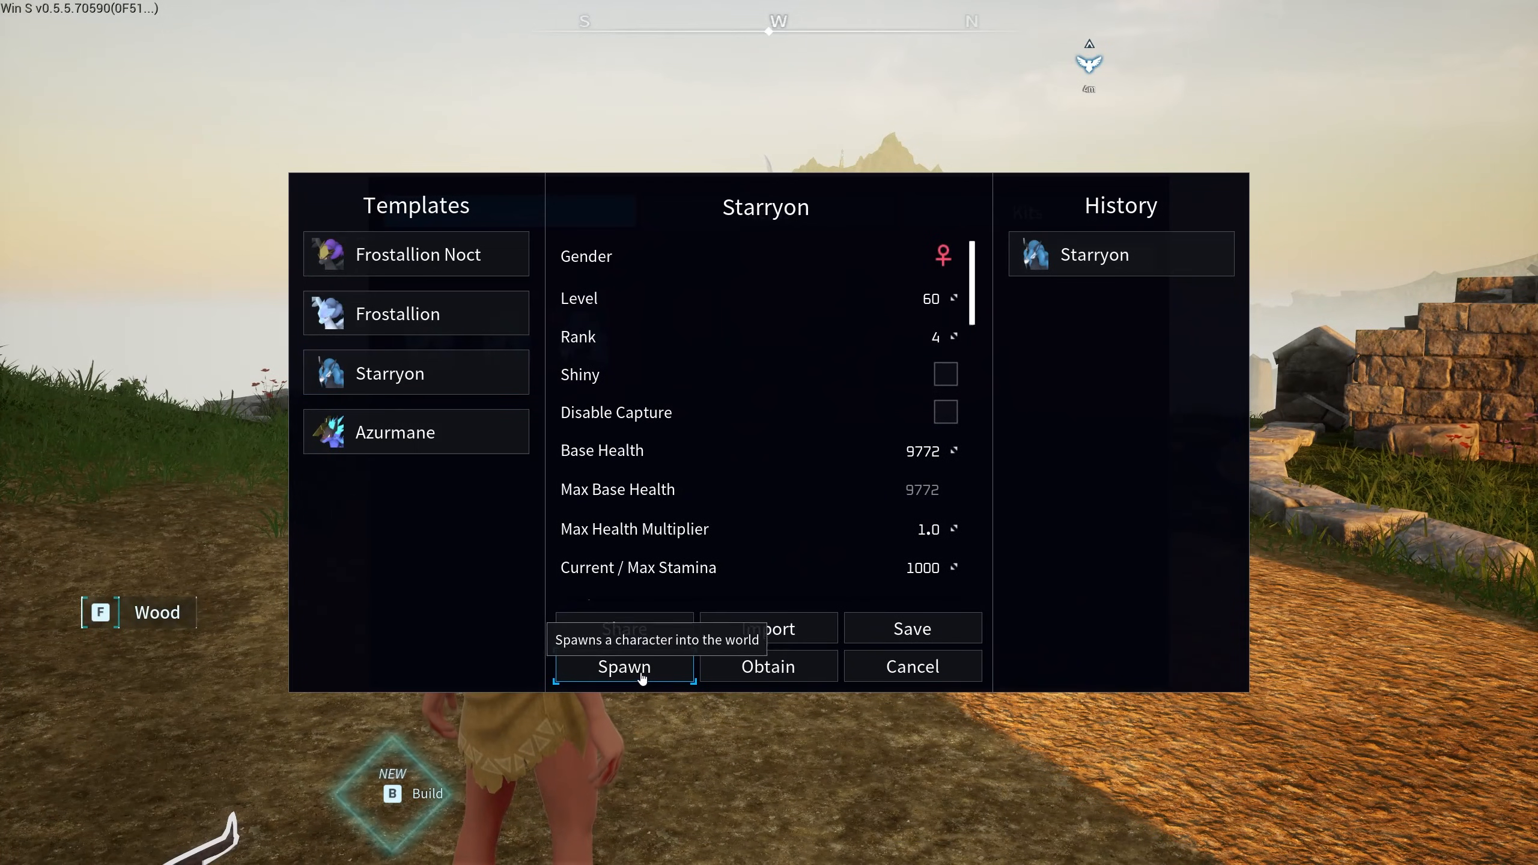
{"action": "left_click", "coordinate": [776, 676]}
{"action": "left_click", "coordinate": [911, 665]}
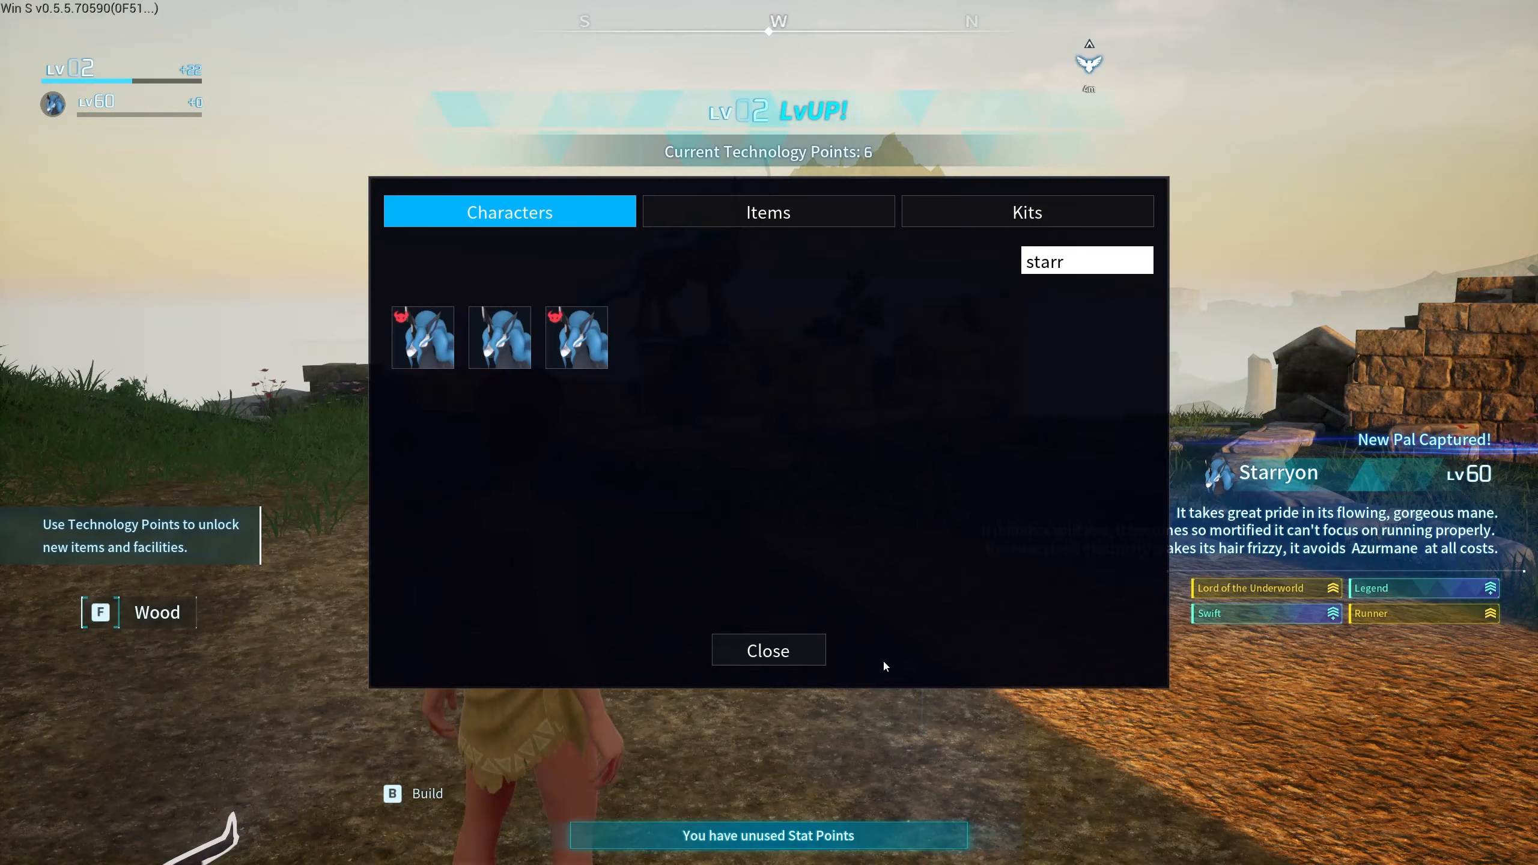
{"action": "key", "text": "Escape"}
{"action": "key", "text": "w"}
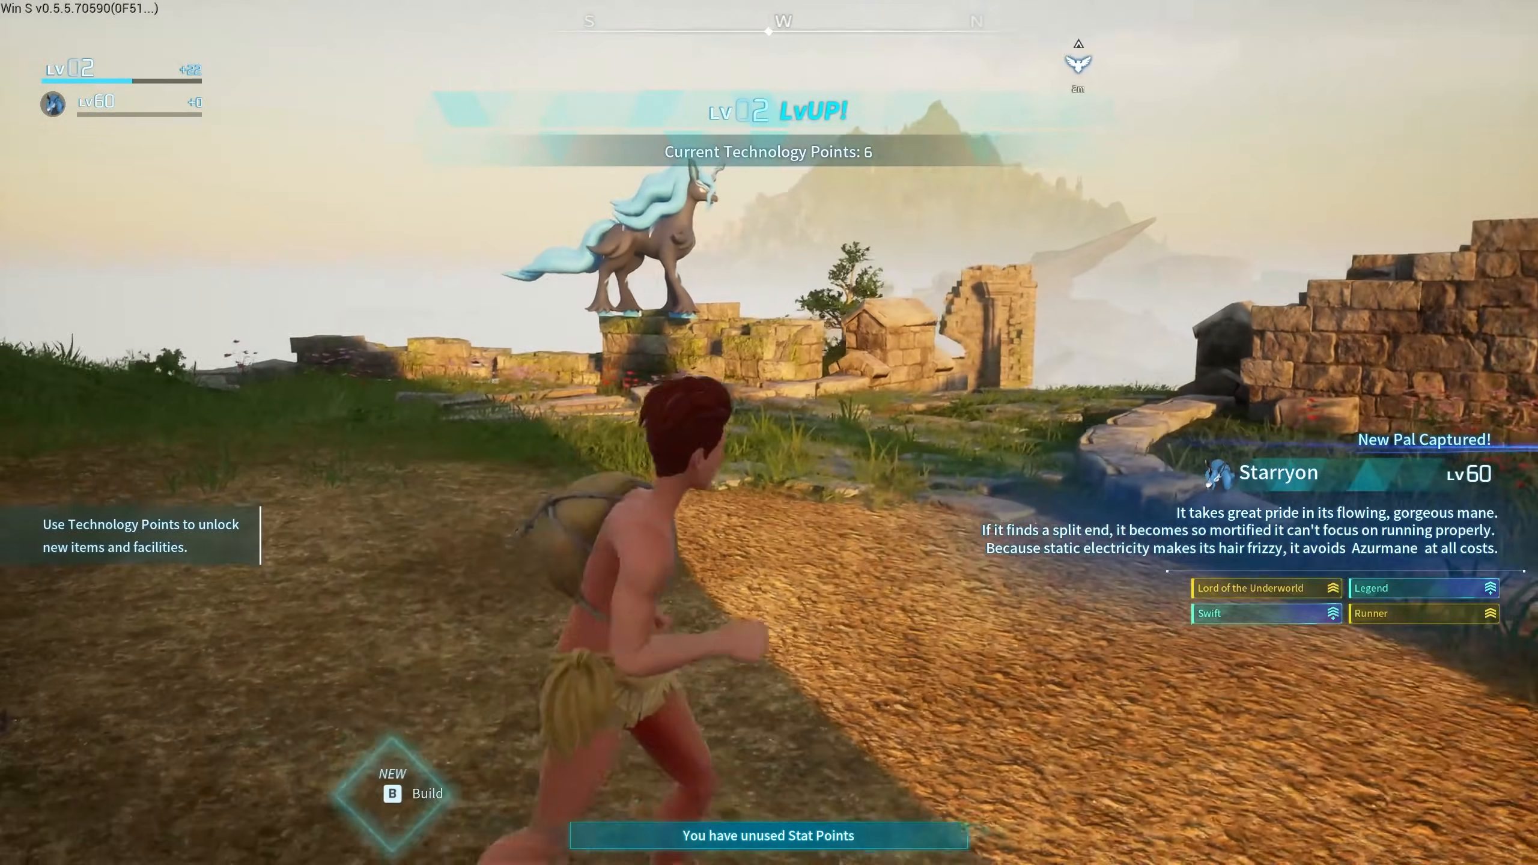
{"action": "key", "text": "e"}
{"action": "key", "text": "w"}
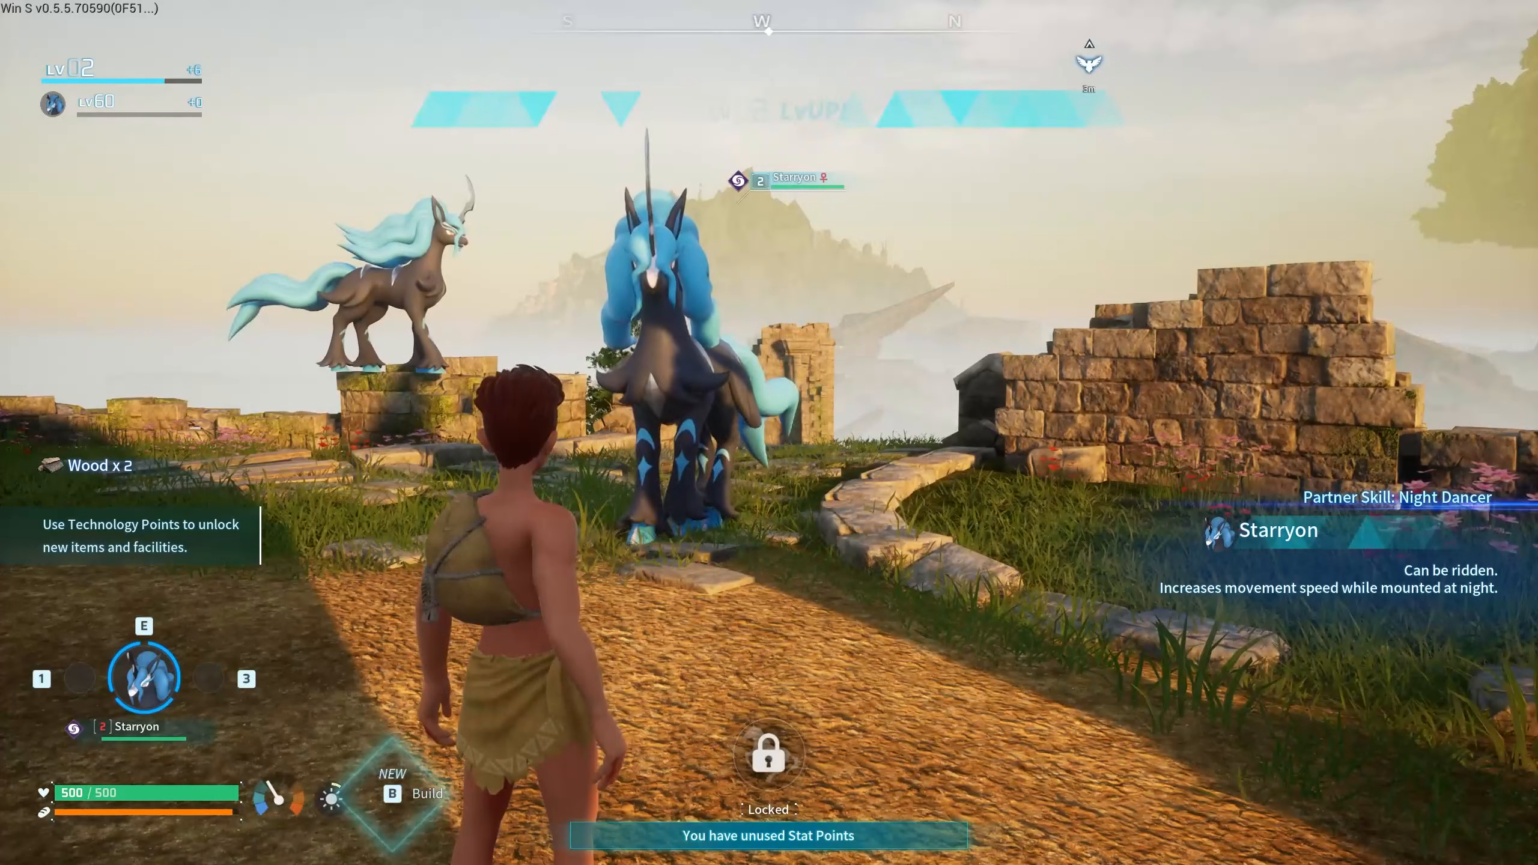
- Obtain a Starryon Saddle from the Creative Menu's item list after searching 's'
{"action": "key", "text": "Insert"}
{"action": "left_click", "coordinate": [740, 221]}
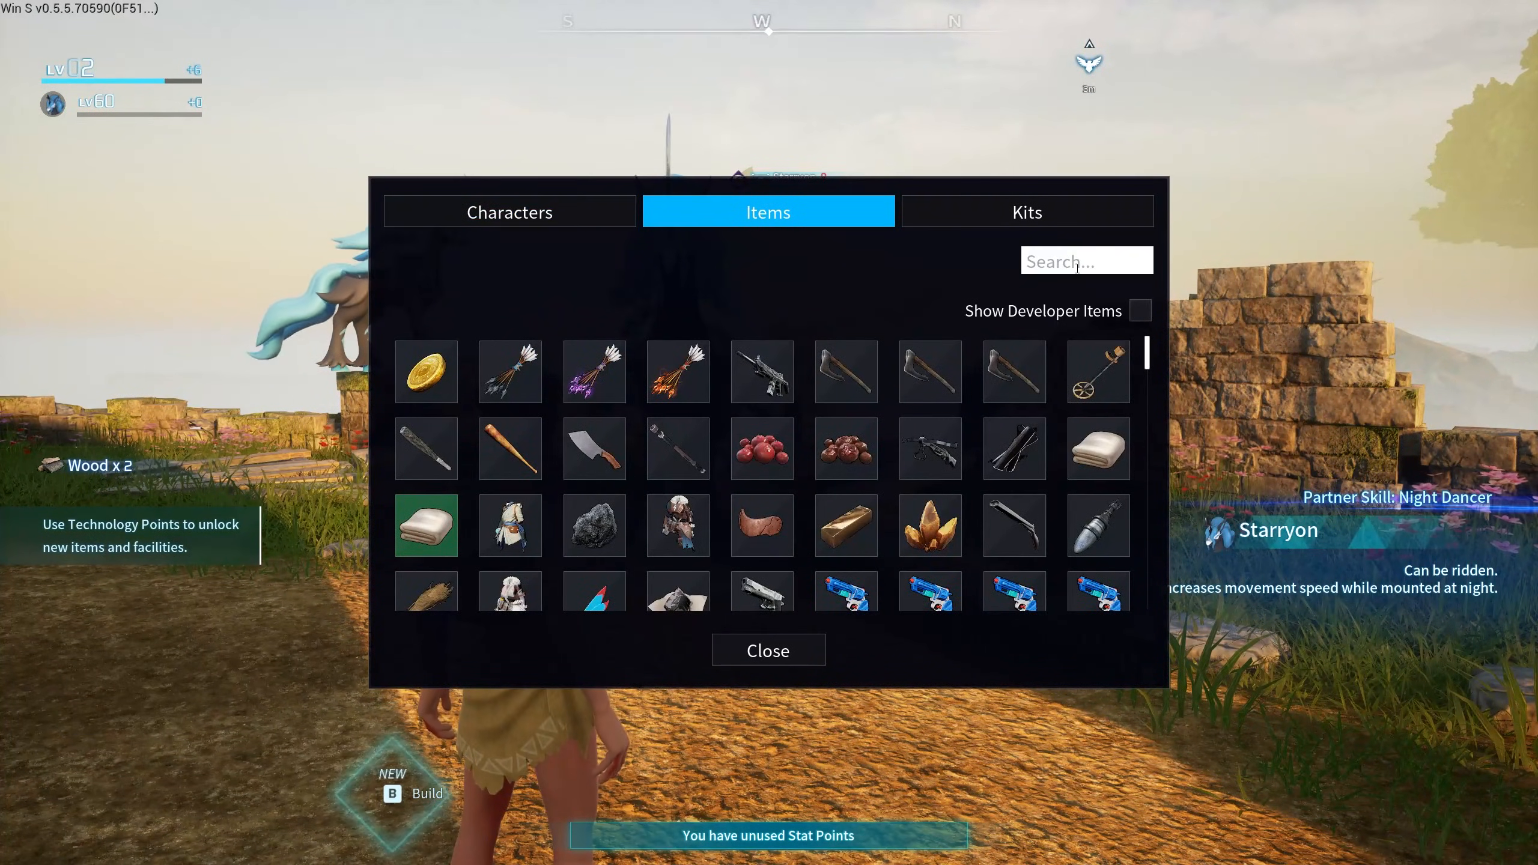
{"action": "left_click", "coordinate": [1078, 269]}
{"action": "type", "text": "starr"}
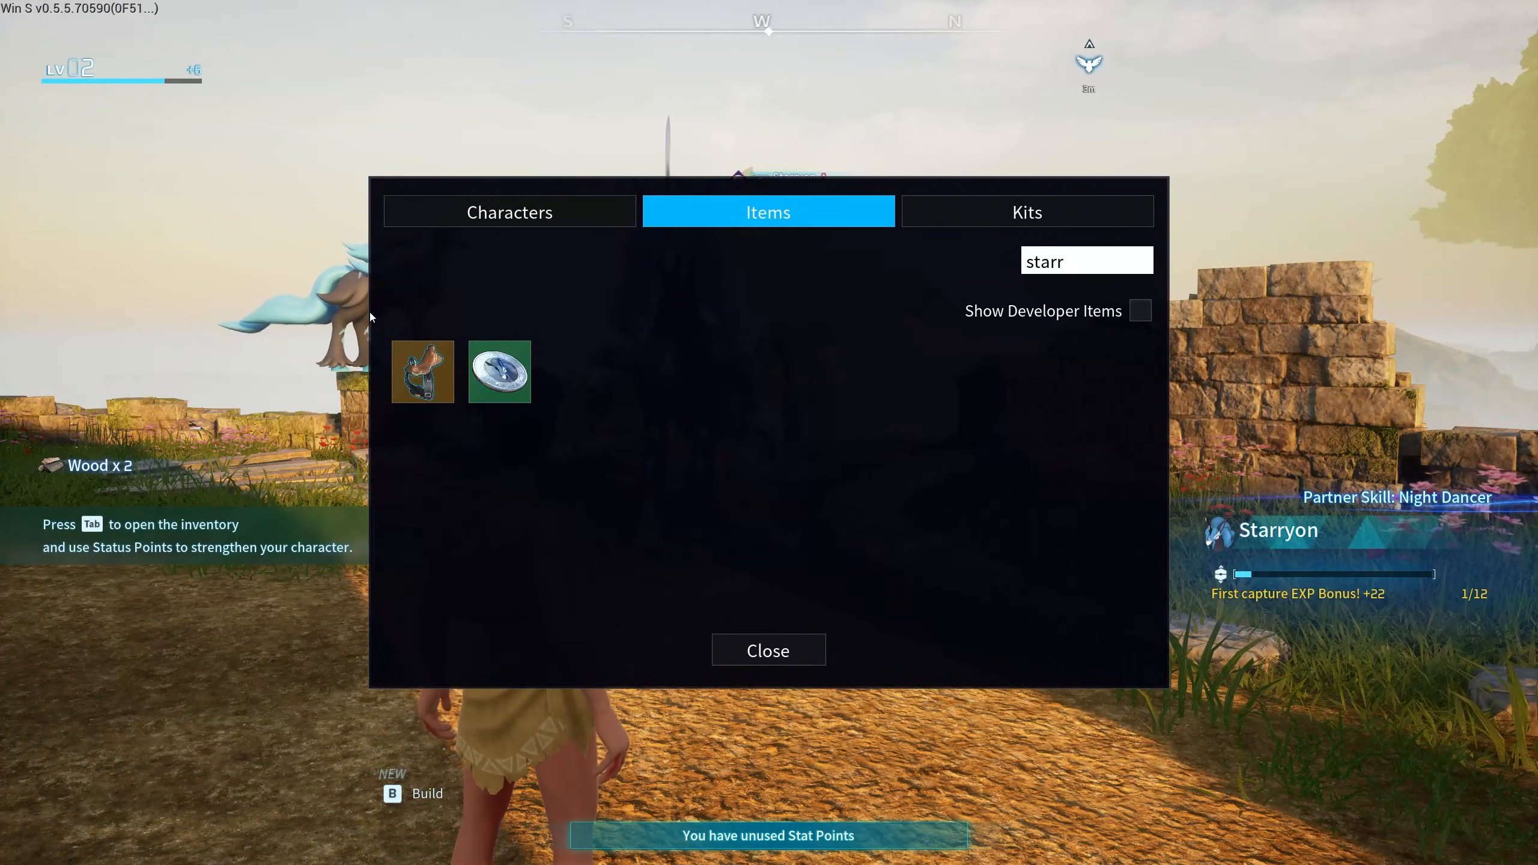
{"action": "left_click", "coordinate": [673, 488]}
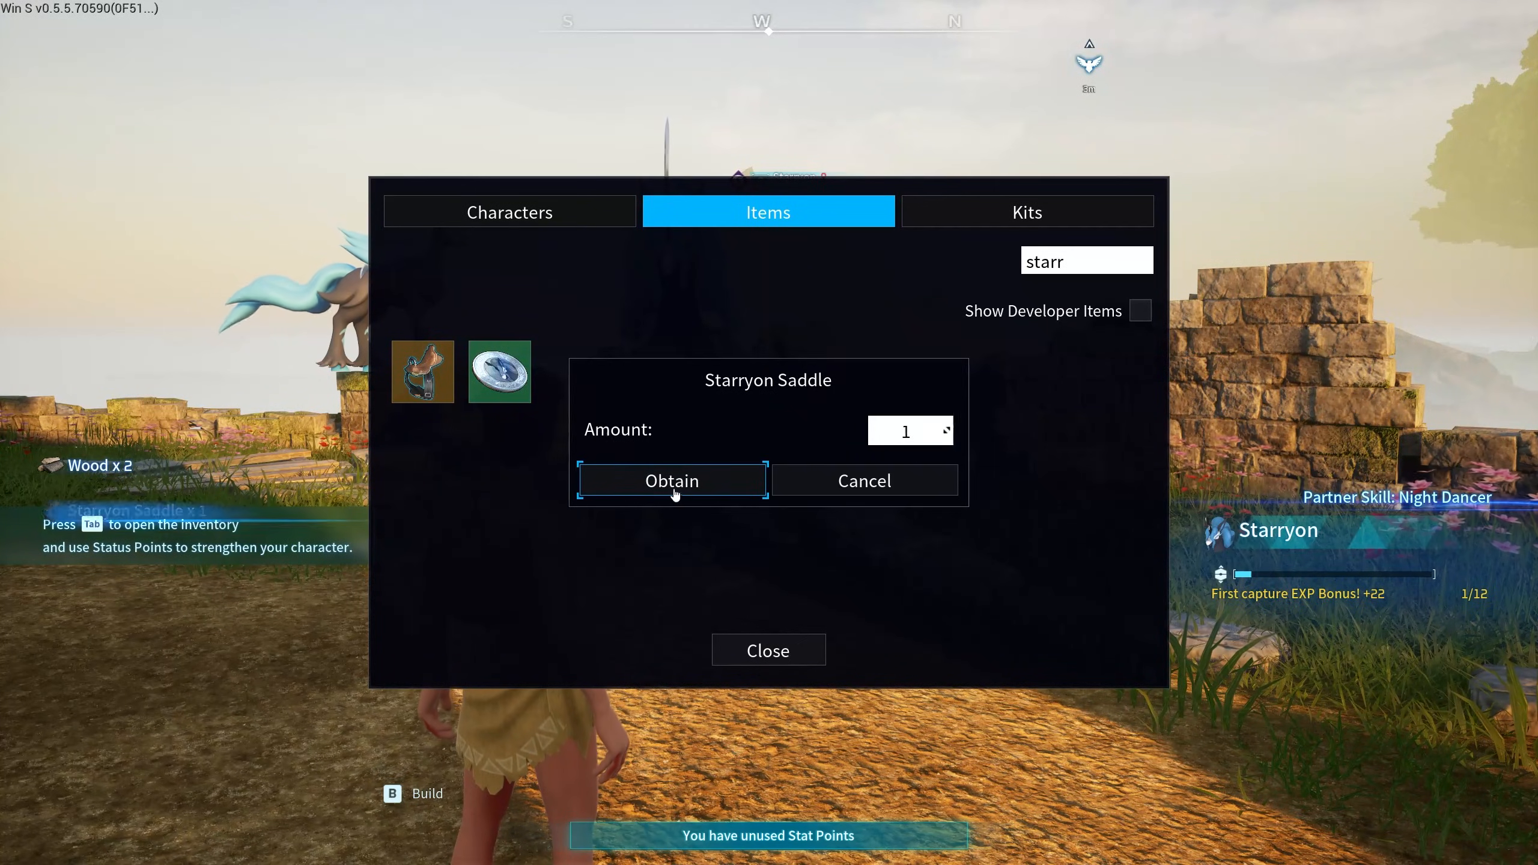
{"action": "key", "text": "Insert"}
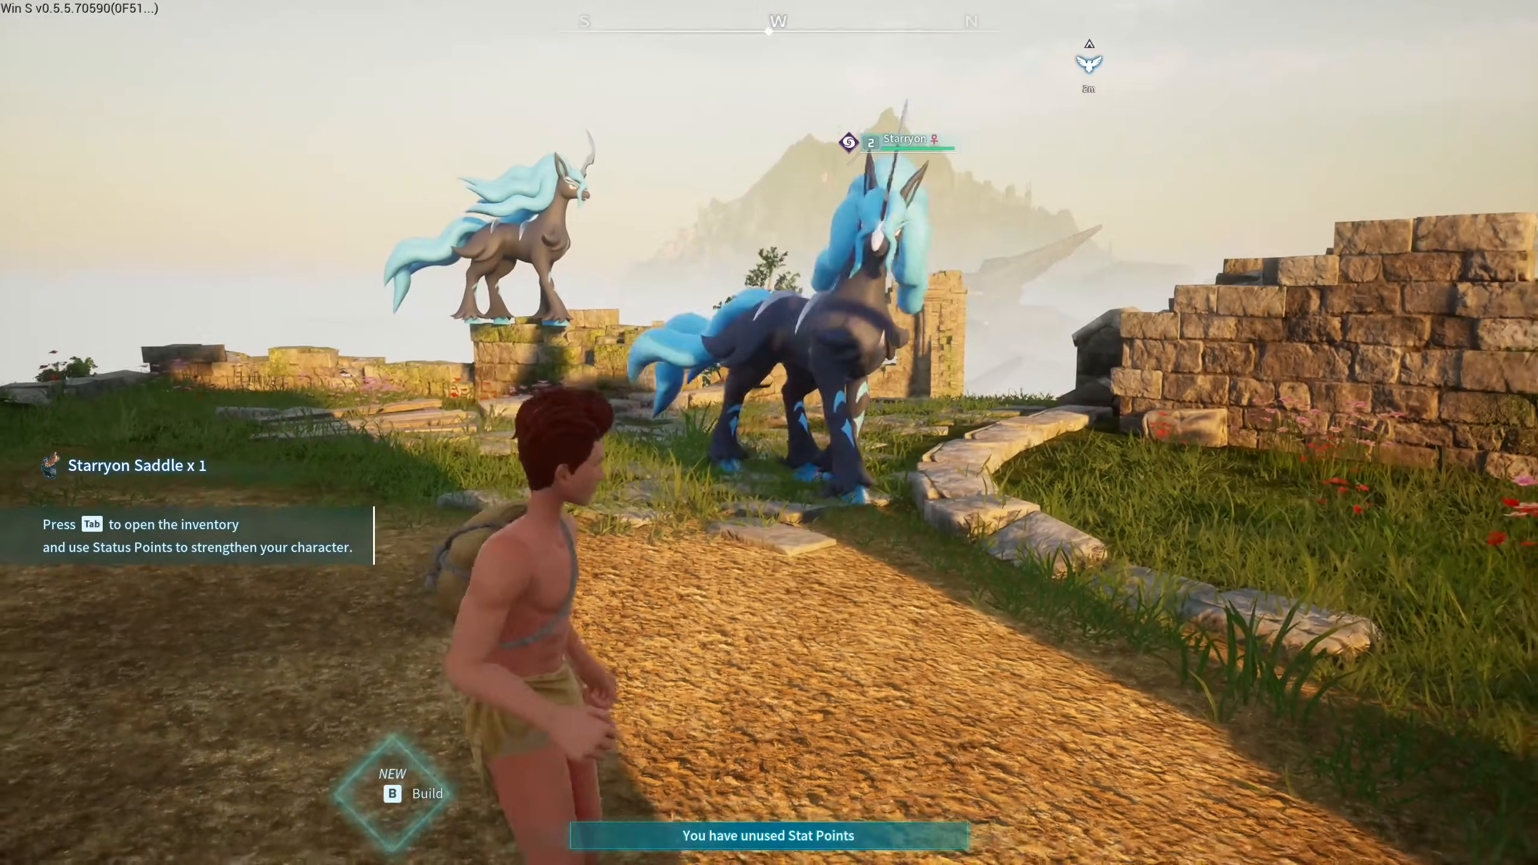
- Mount Starryon, ride to the statue, and unlock fast travel there
{"action": "key", "text": "f"}
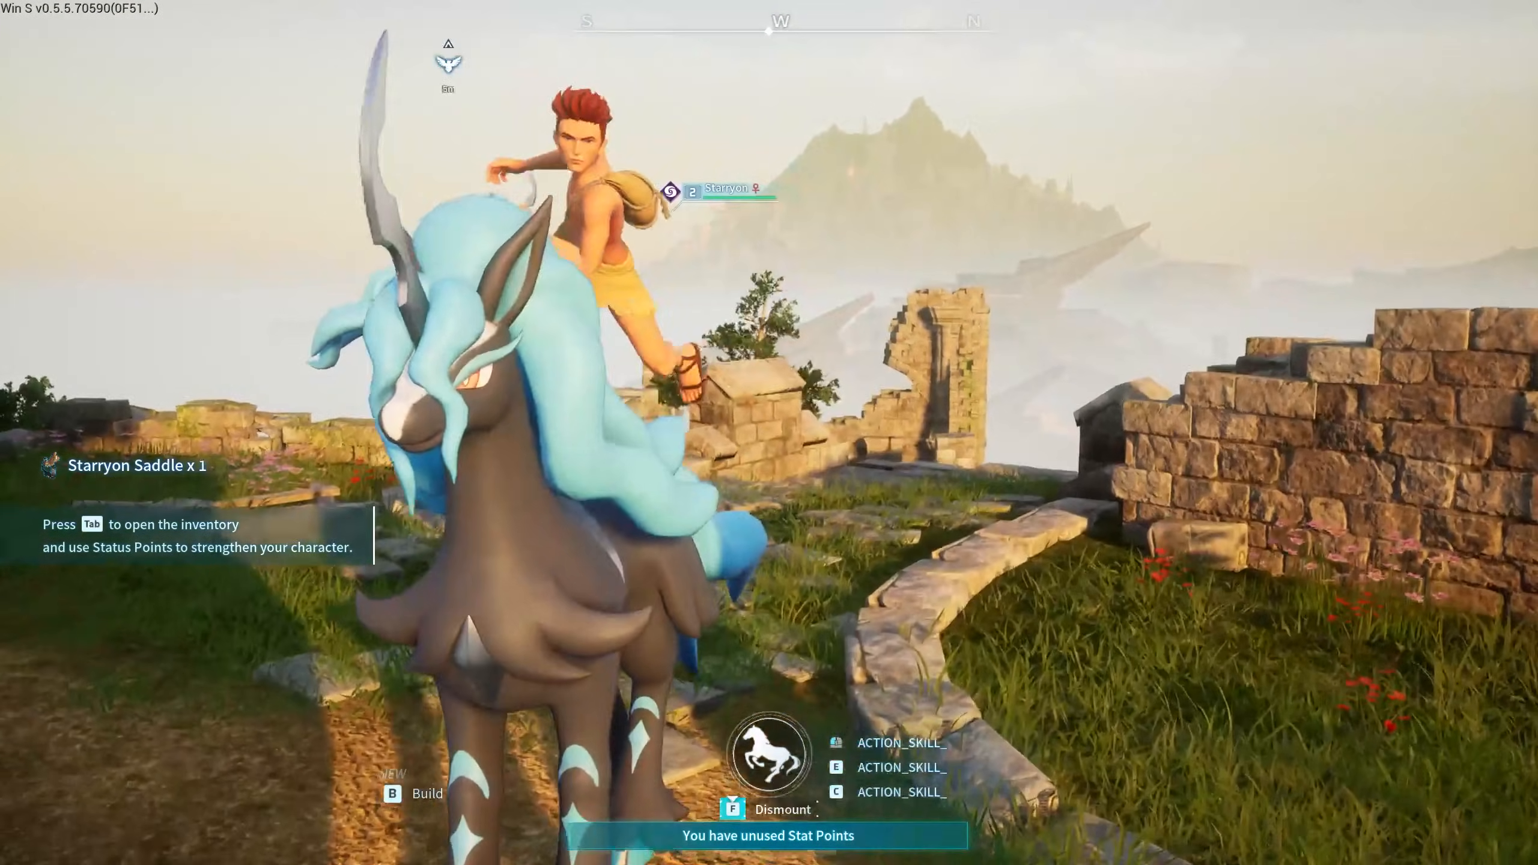
{"action": "key", "text": "w"}
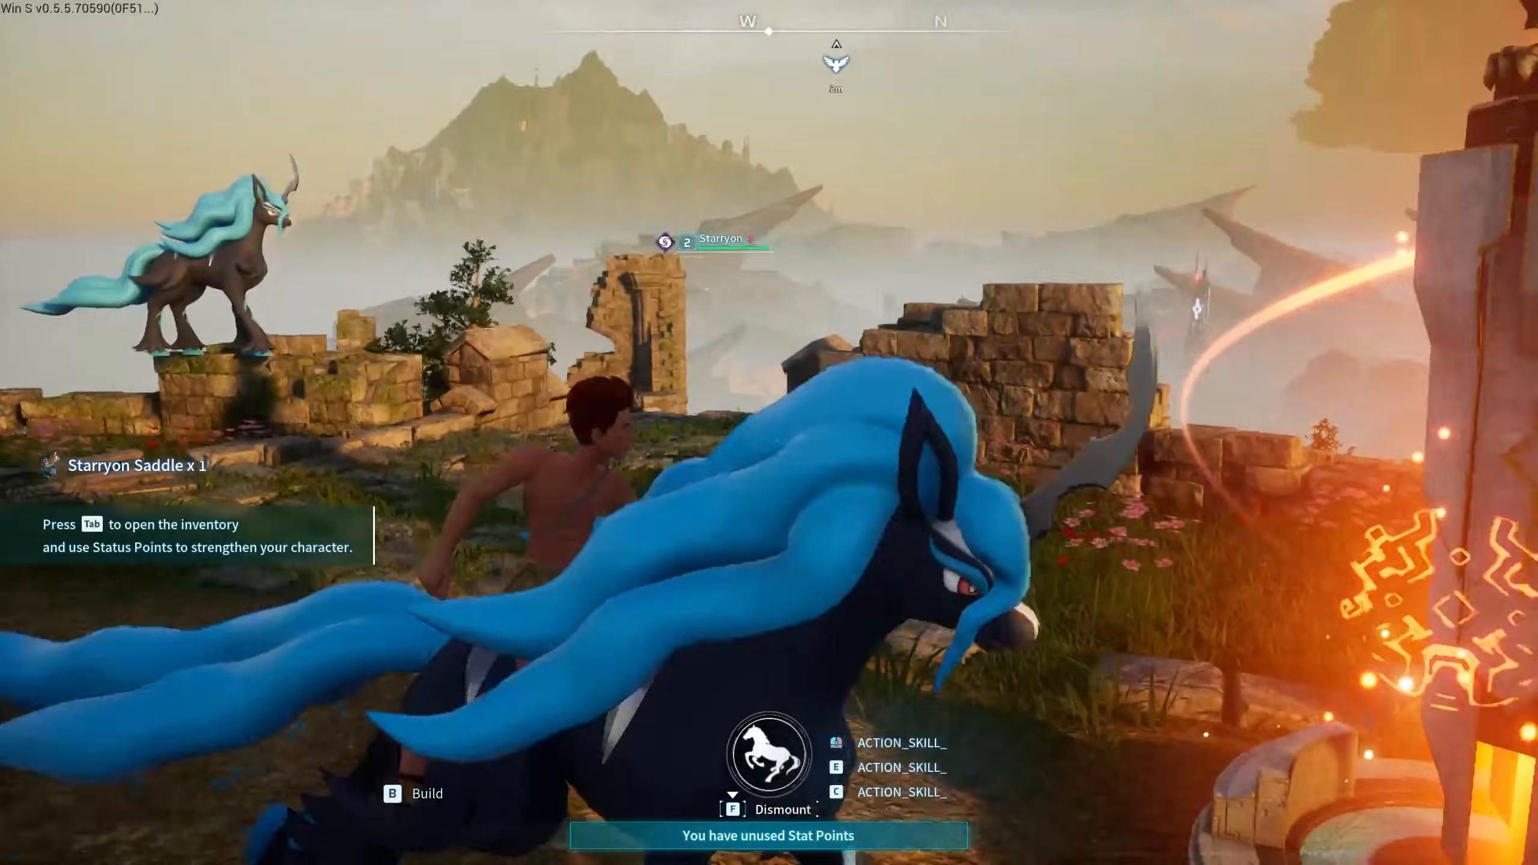
{"action": "key", "text": "f"}
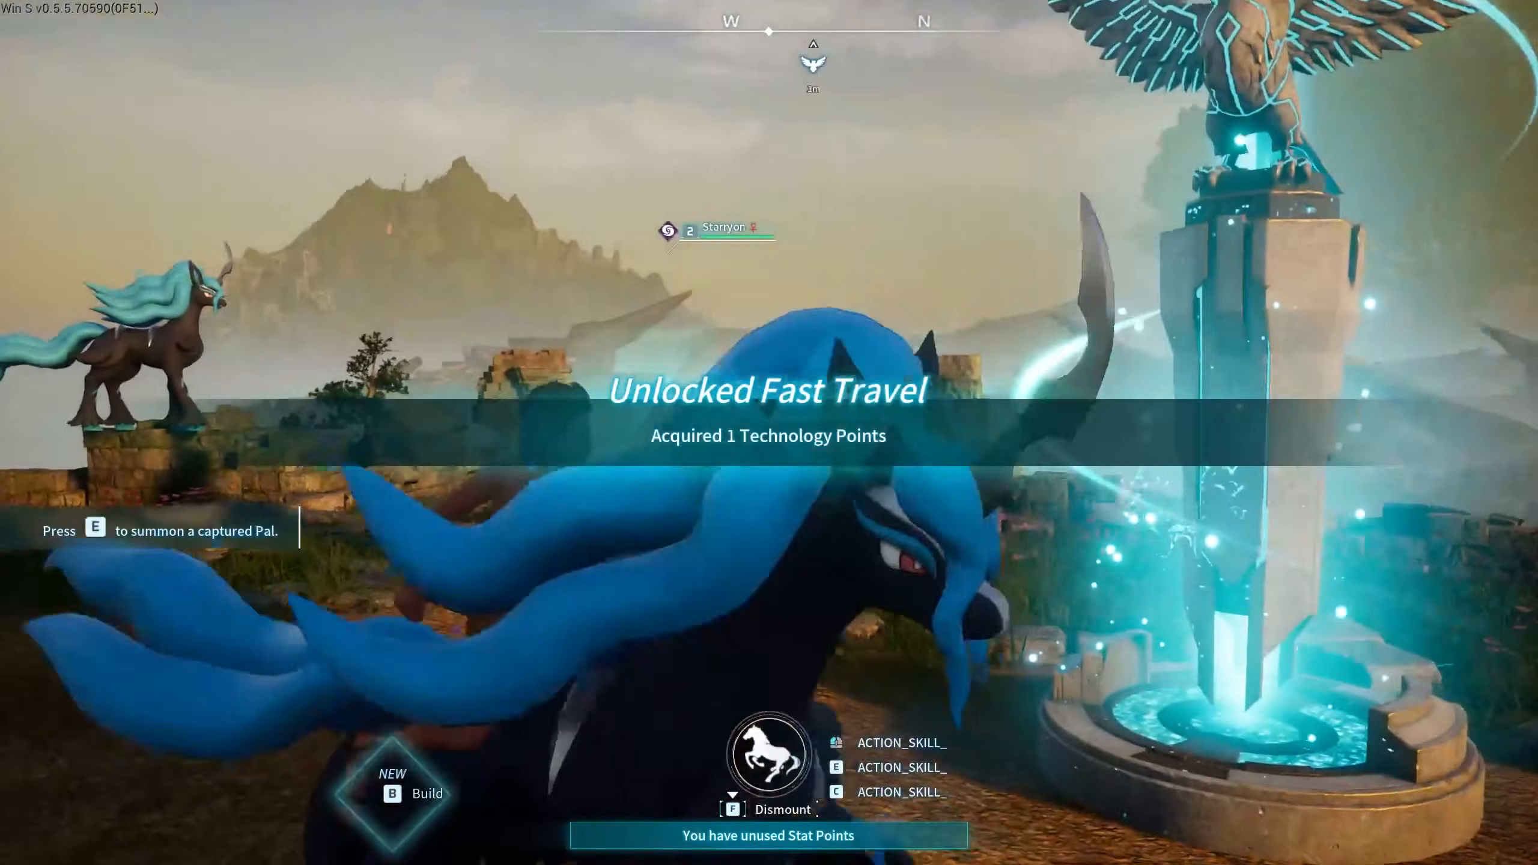
{"action": "key", "text": "a"}
{"action": "key", "text": "w"}
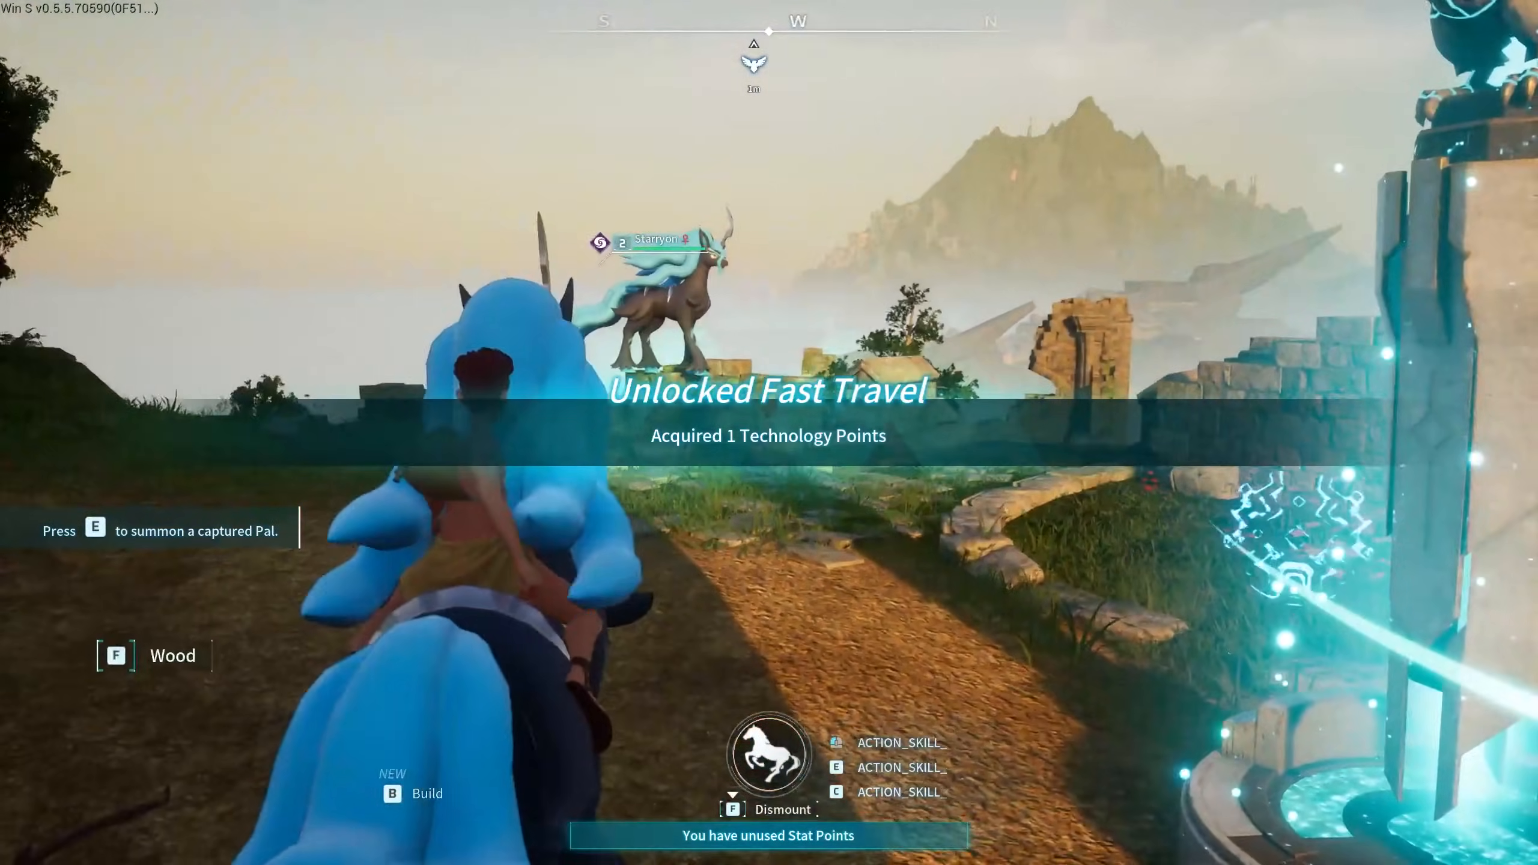
- Attack the wild Starryon while mounted, then dismount and move around the ruins as it is defeated
{"action": "key", "text": "w"}
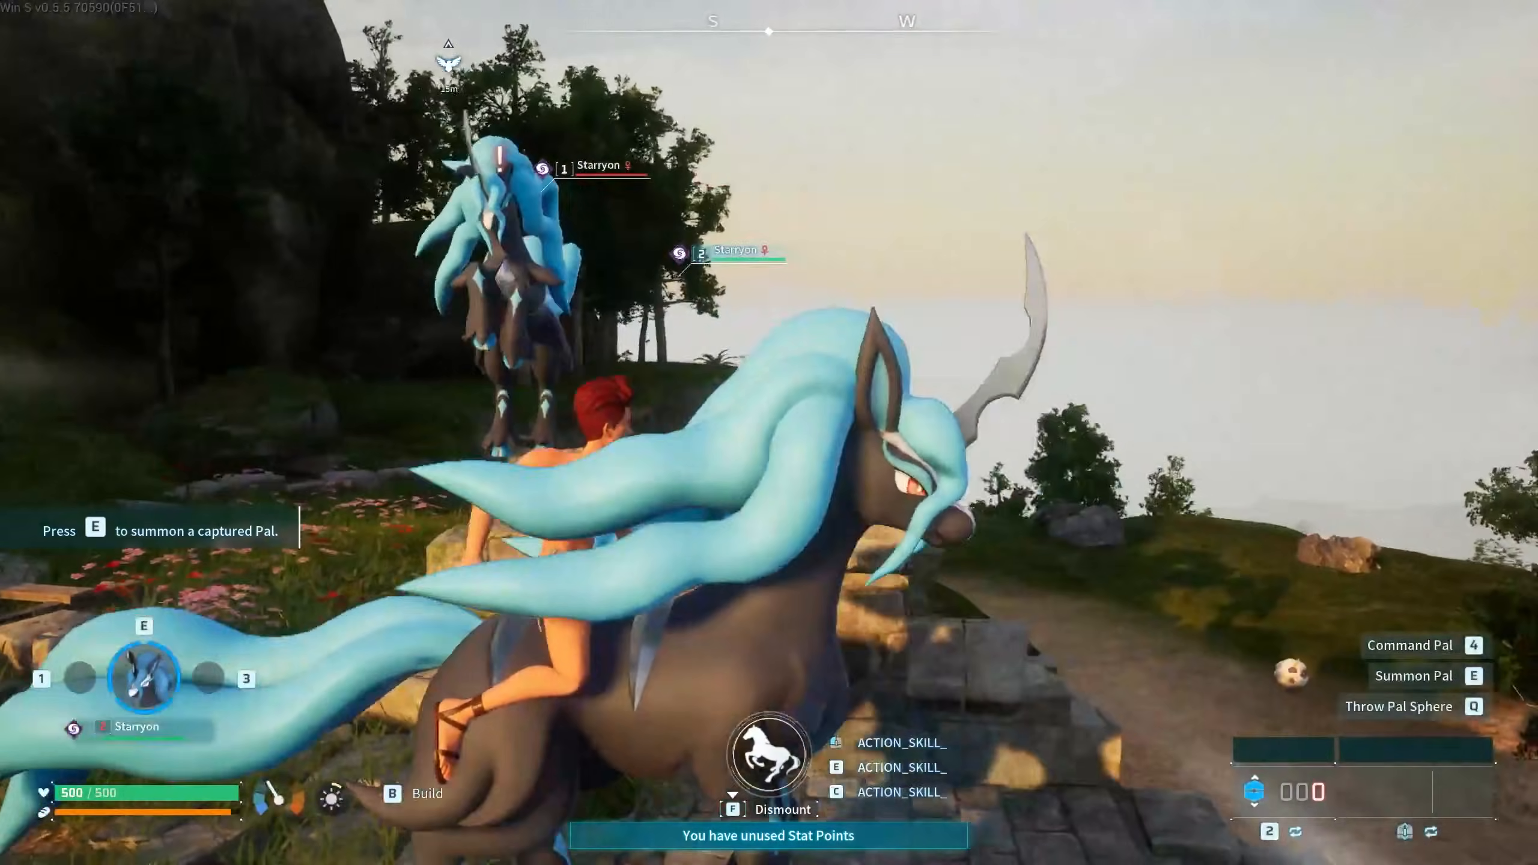
{"action": "left_click", "coordinate": [769, 432]}
{"action": "key", "text": "w"}
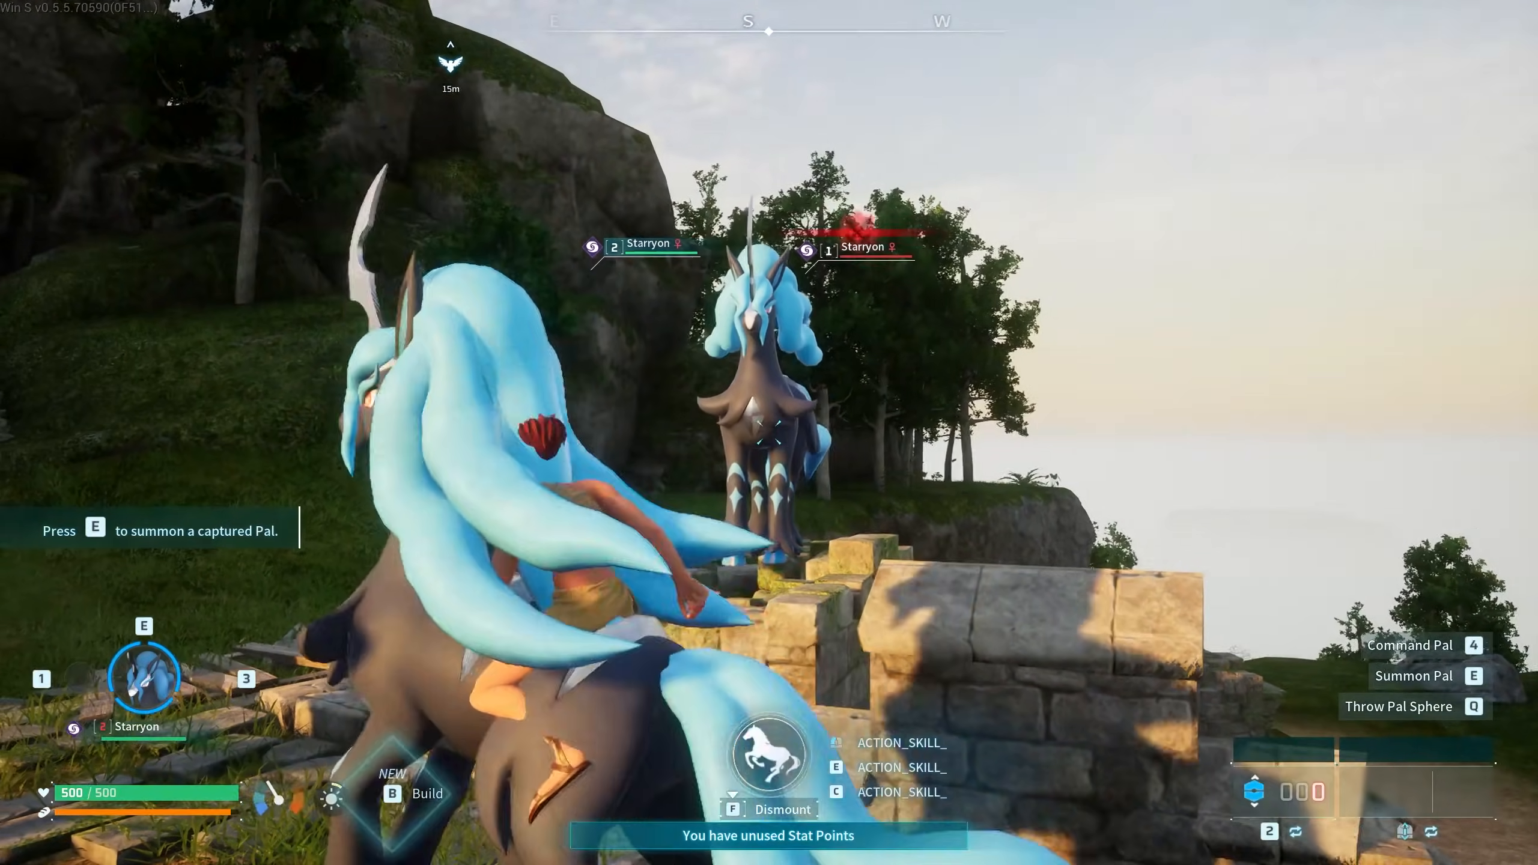
{"action": "key", "text": "f"}
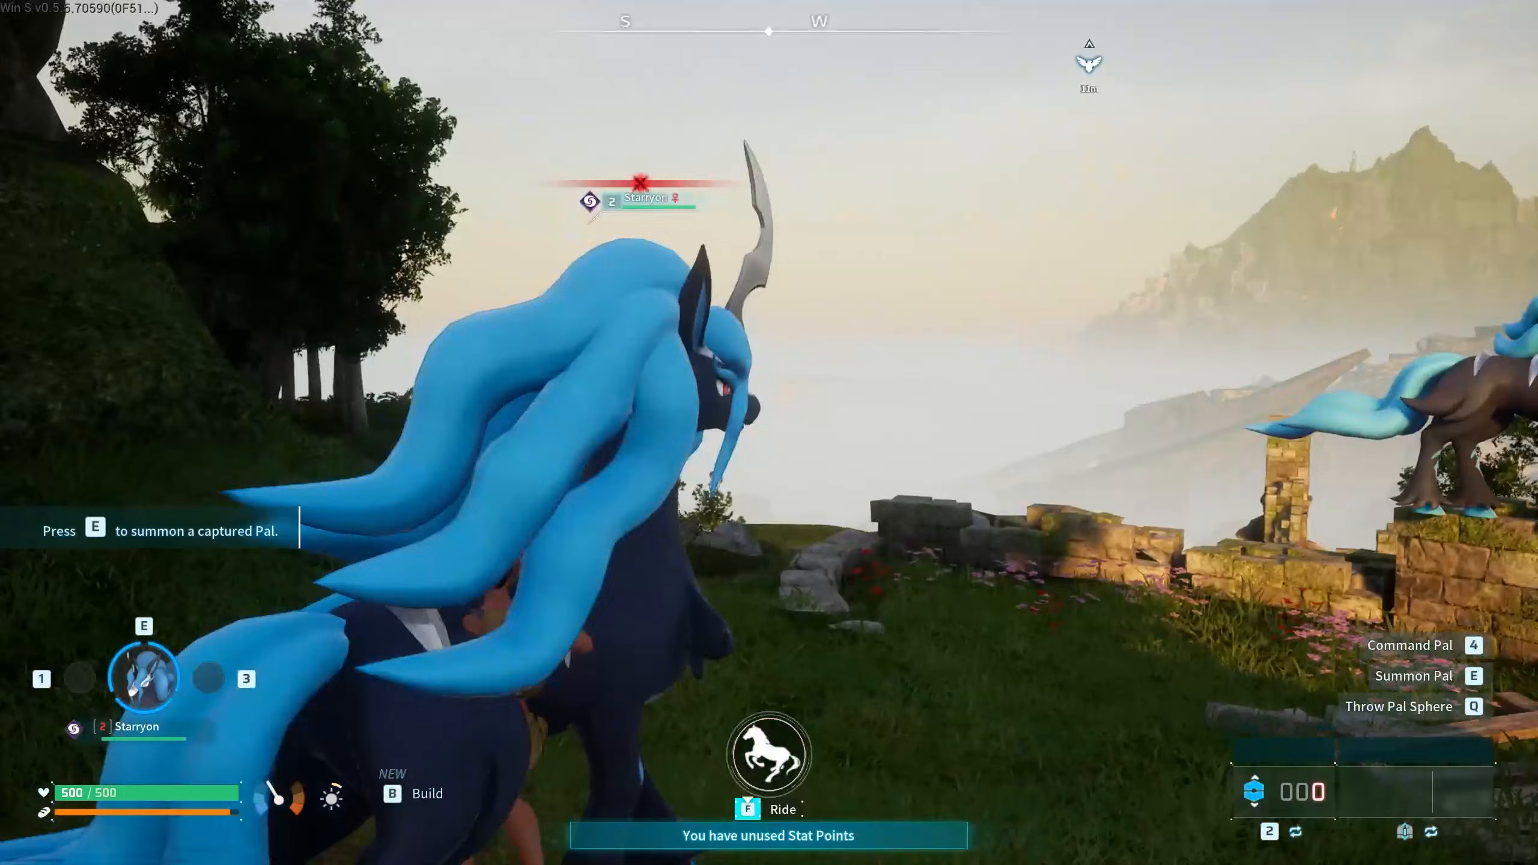
{"action": "key", "text": "s"}
{"action": "key", "text": "w"}
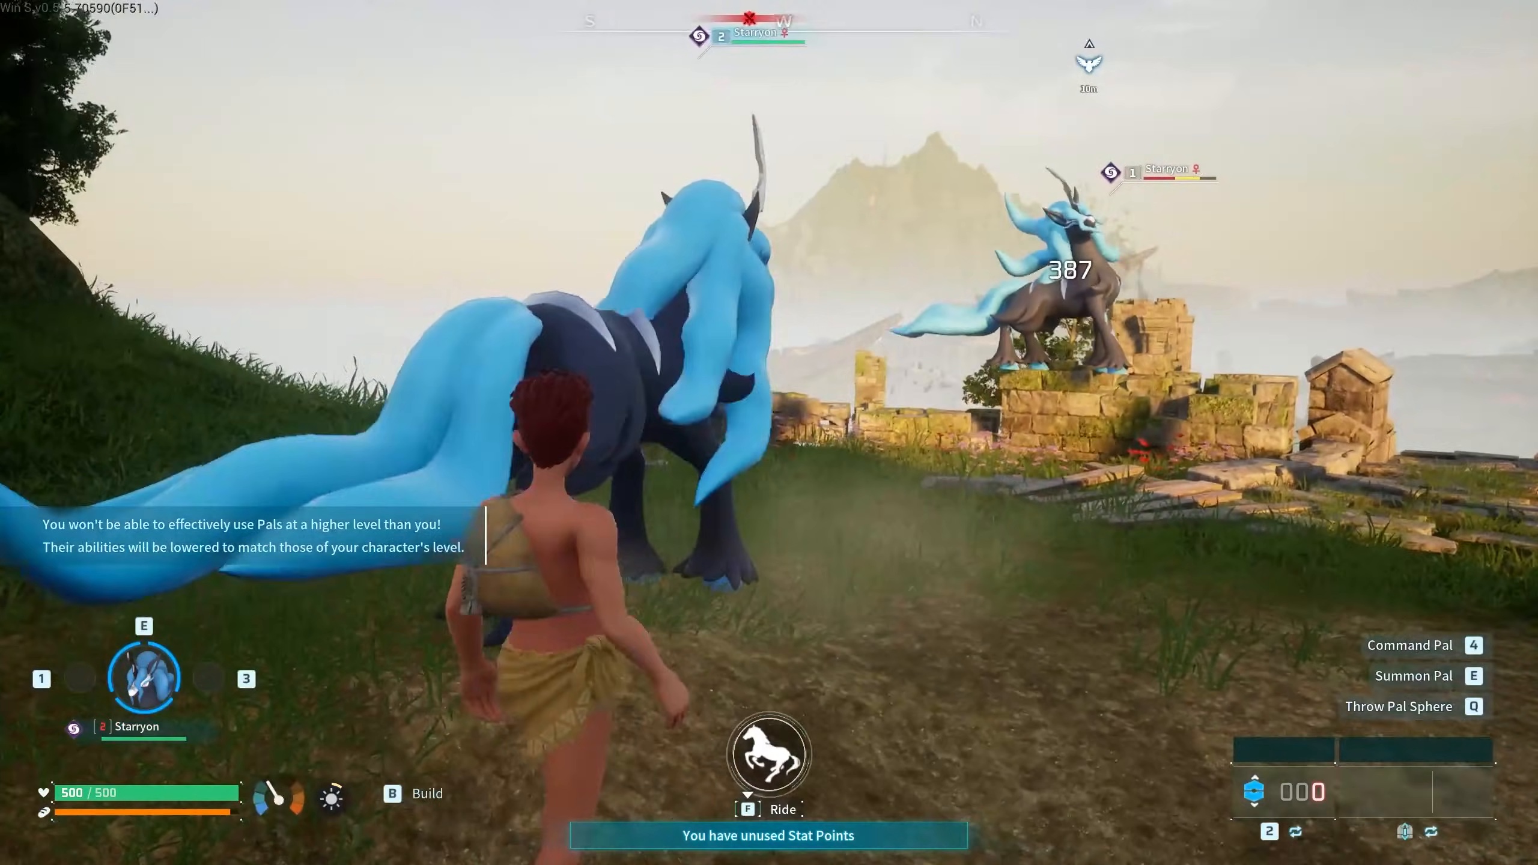
{"action": "key", "text": "s"}
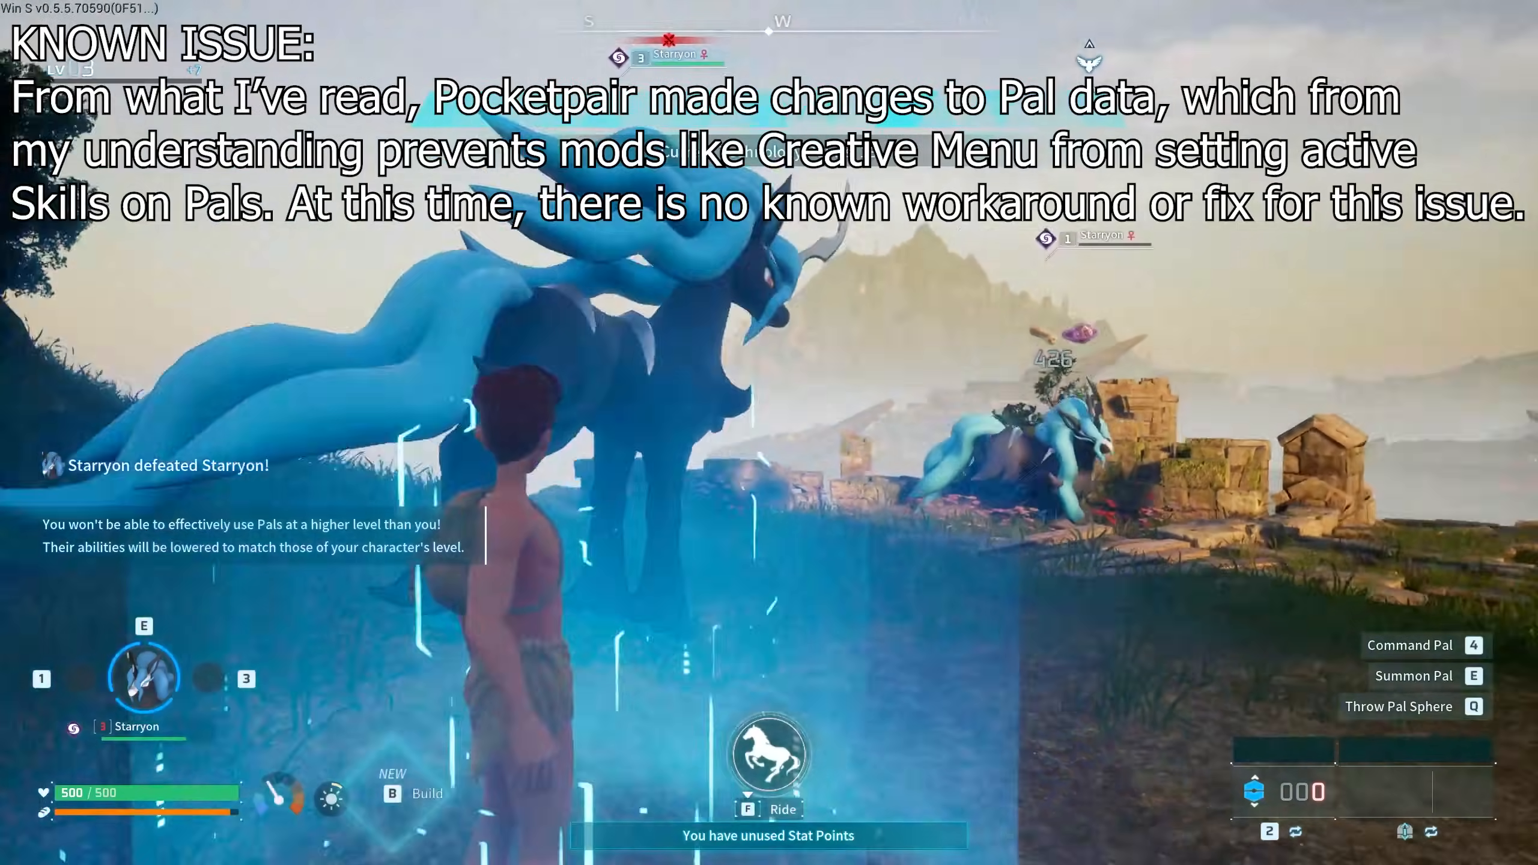
{"action": "key", "text": "s"}
{"action": "key", "text": "w"}
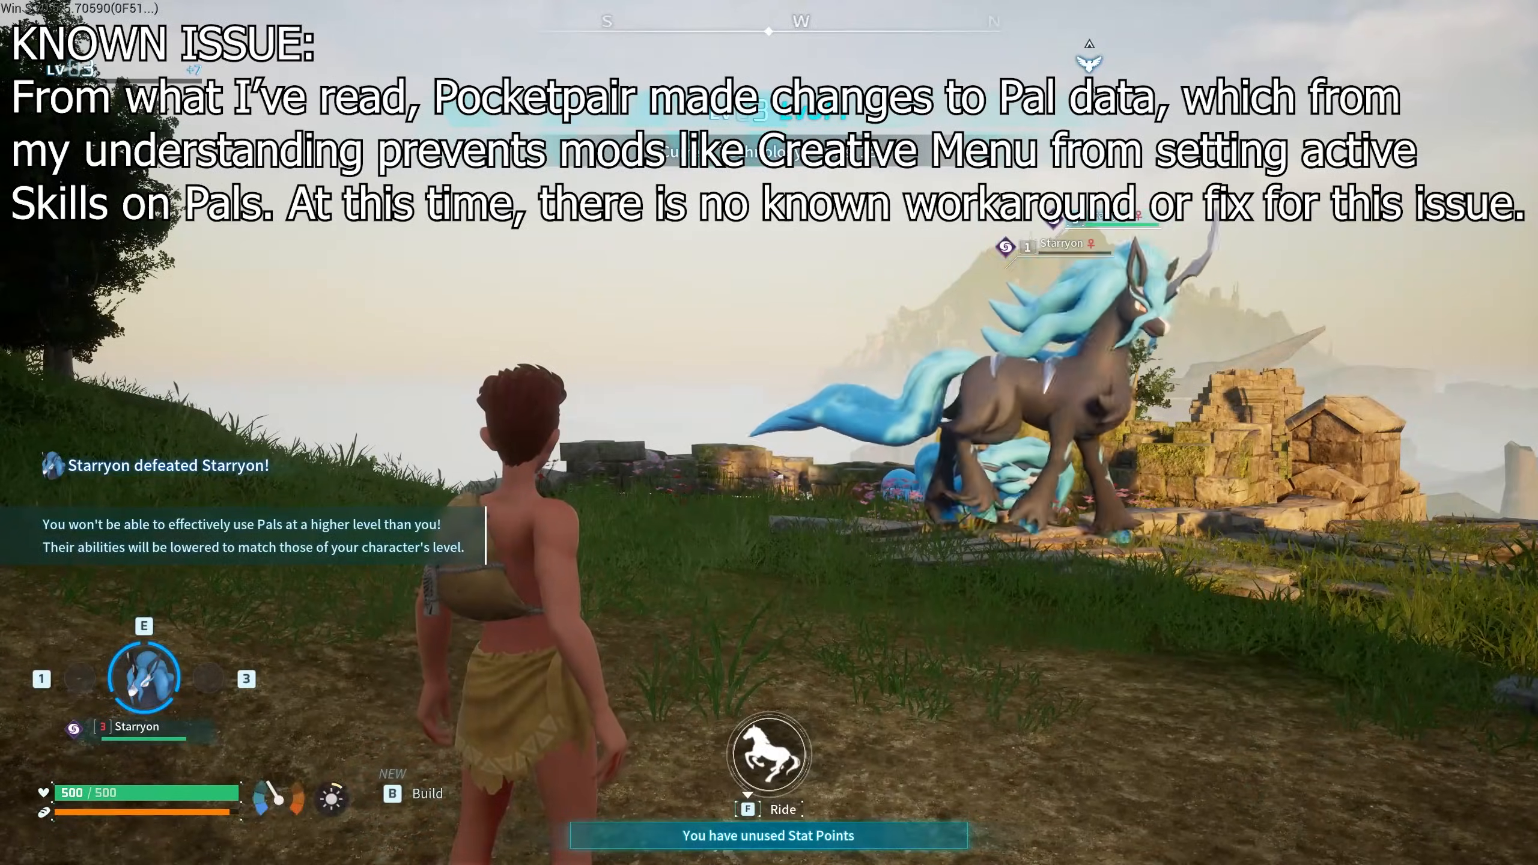
{"action": "key", "text": "s"}
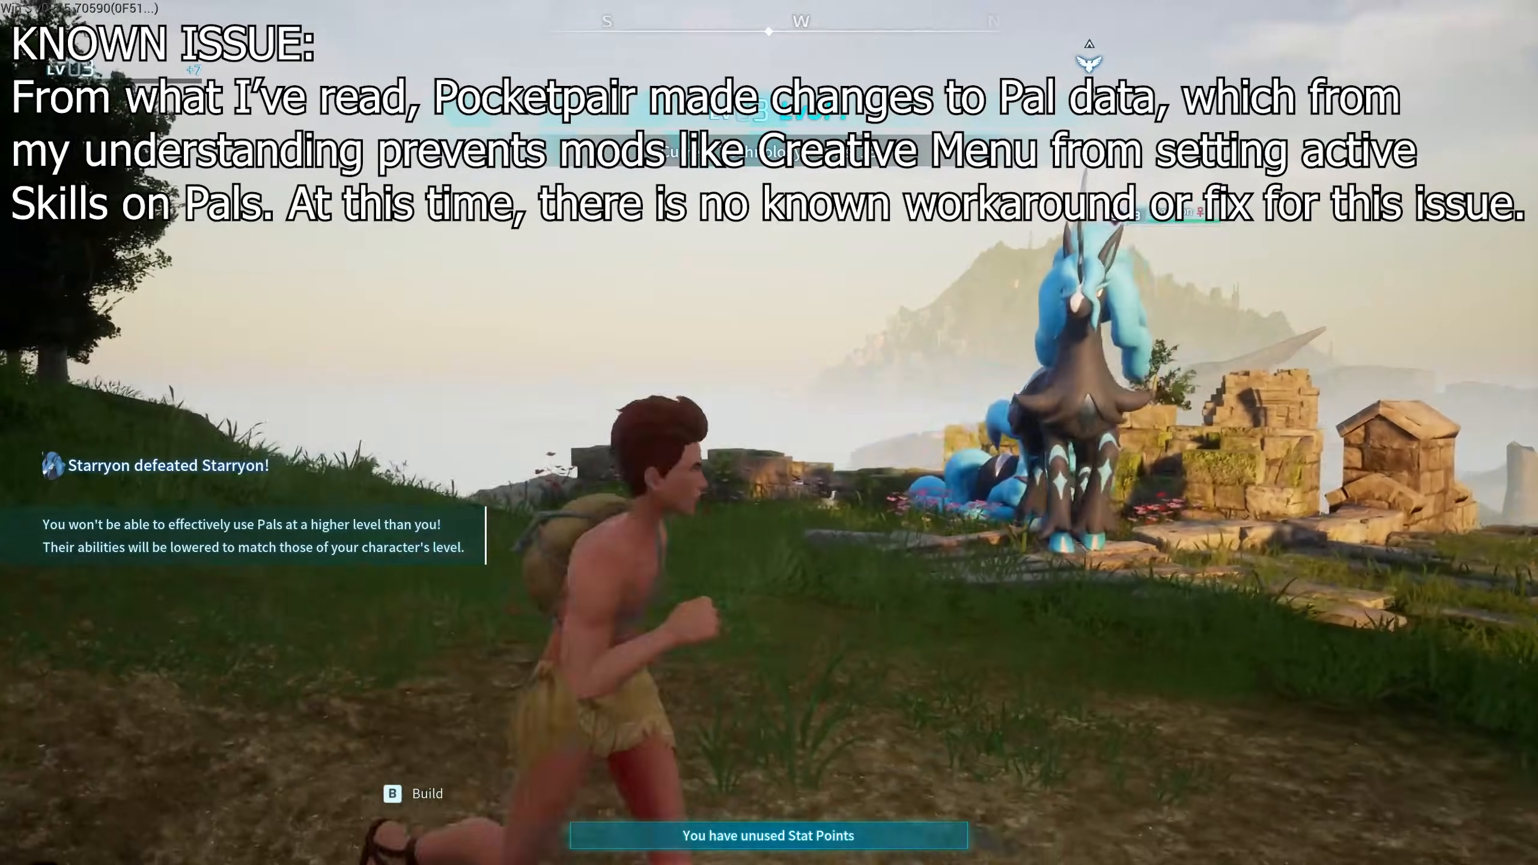
{"action": "key", "text": "w"}
{"action": "key", "text": "s"}
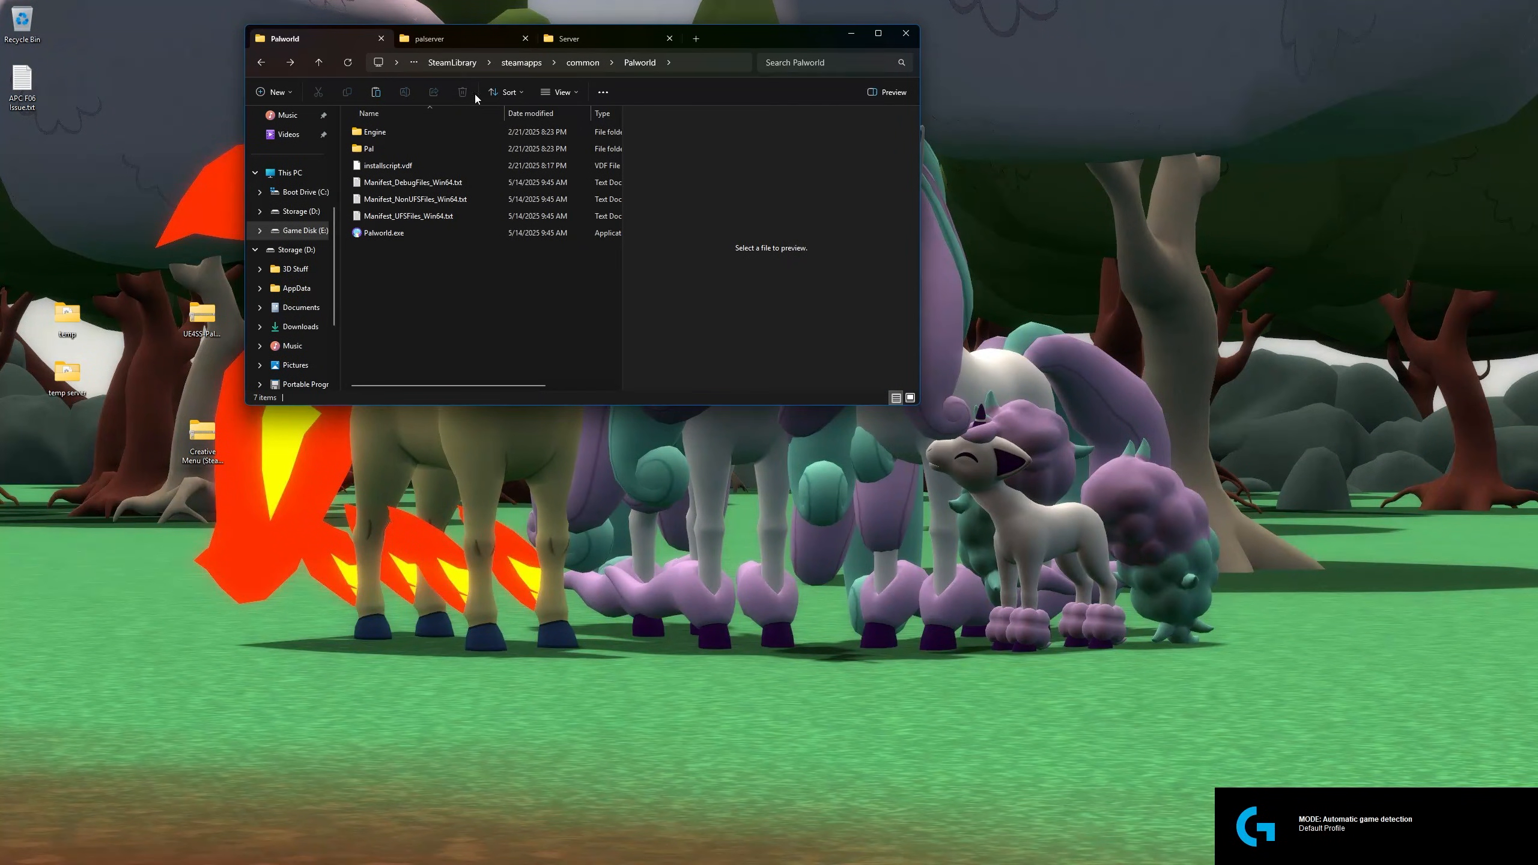
- Switch to the palserver tab and check its \\server\C\Servers\Palworld\palserver path and steamapps folder
{"action": "left_click", "coordinate": [425, 44]}
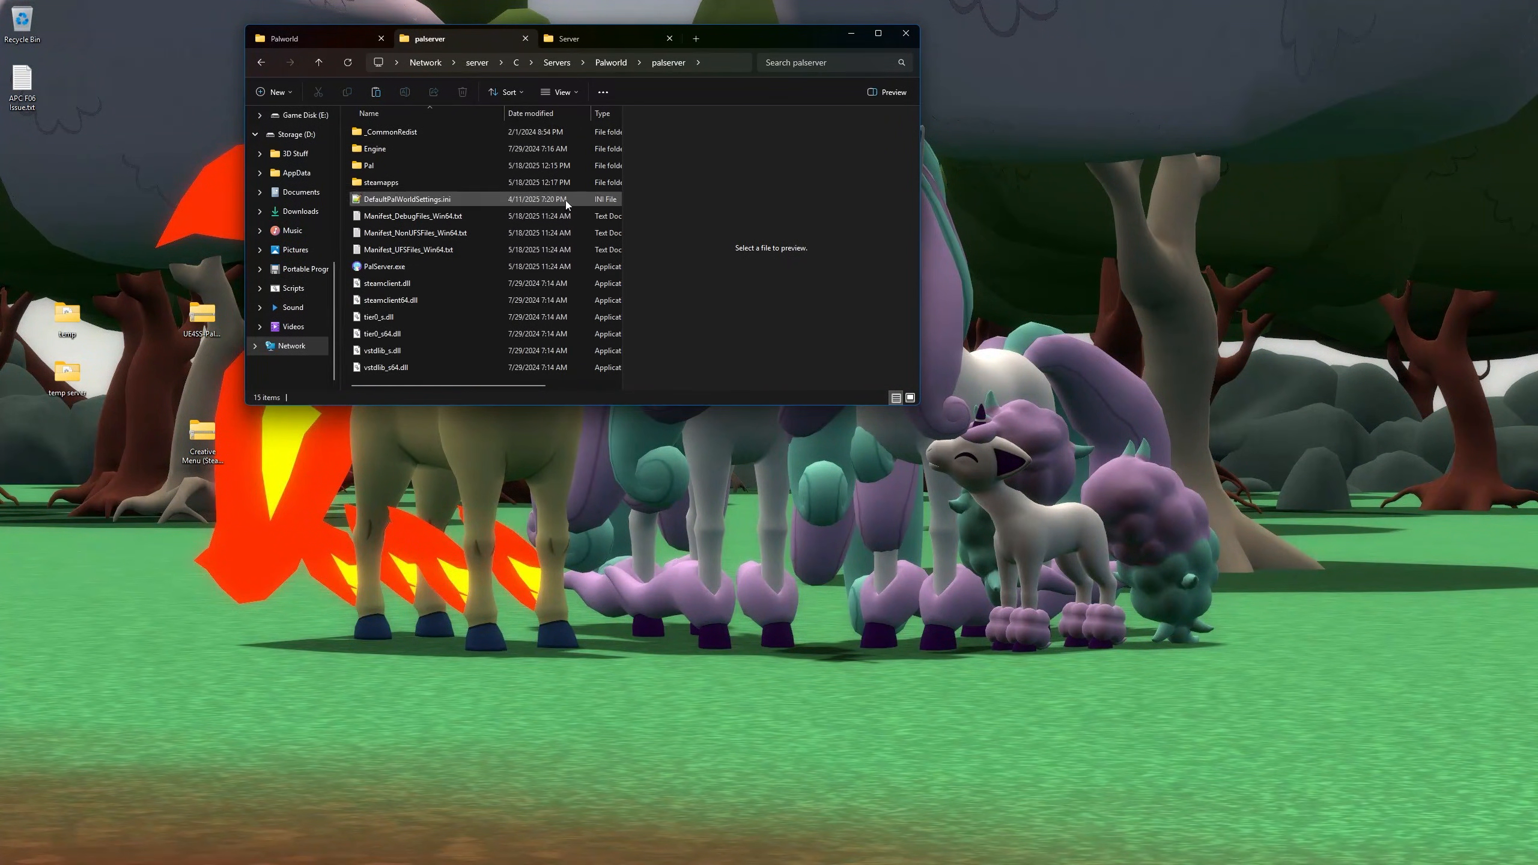
{"action": "left_click_drag", "start_coordinate": [682, 38], "coordinate": [810, 116]}
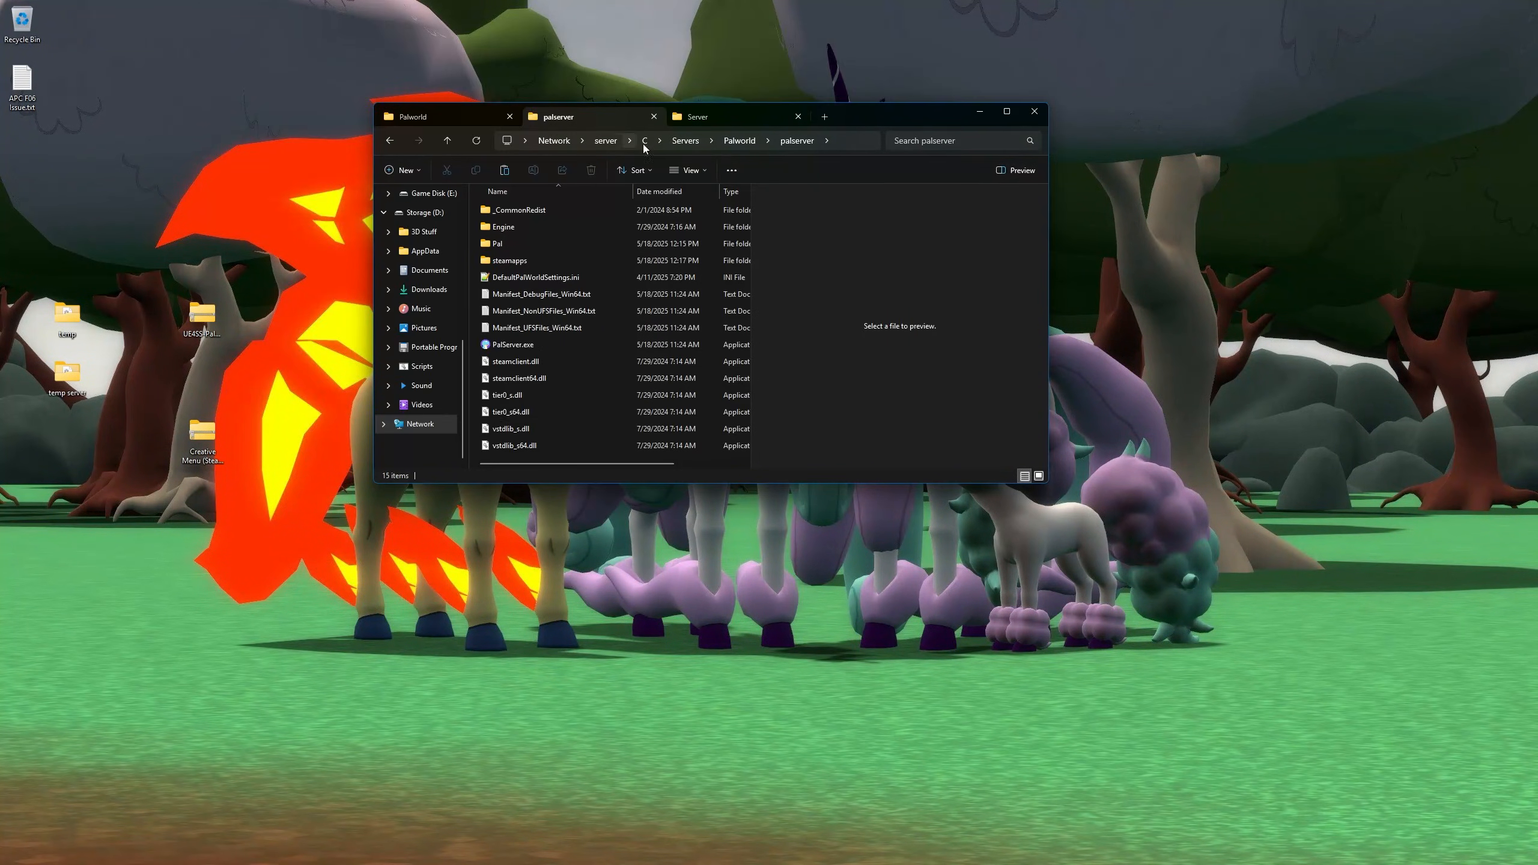
{"action": "left_click", "coordinate": [862, 133]}
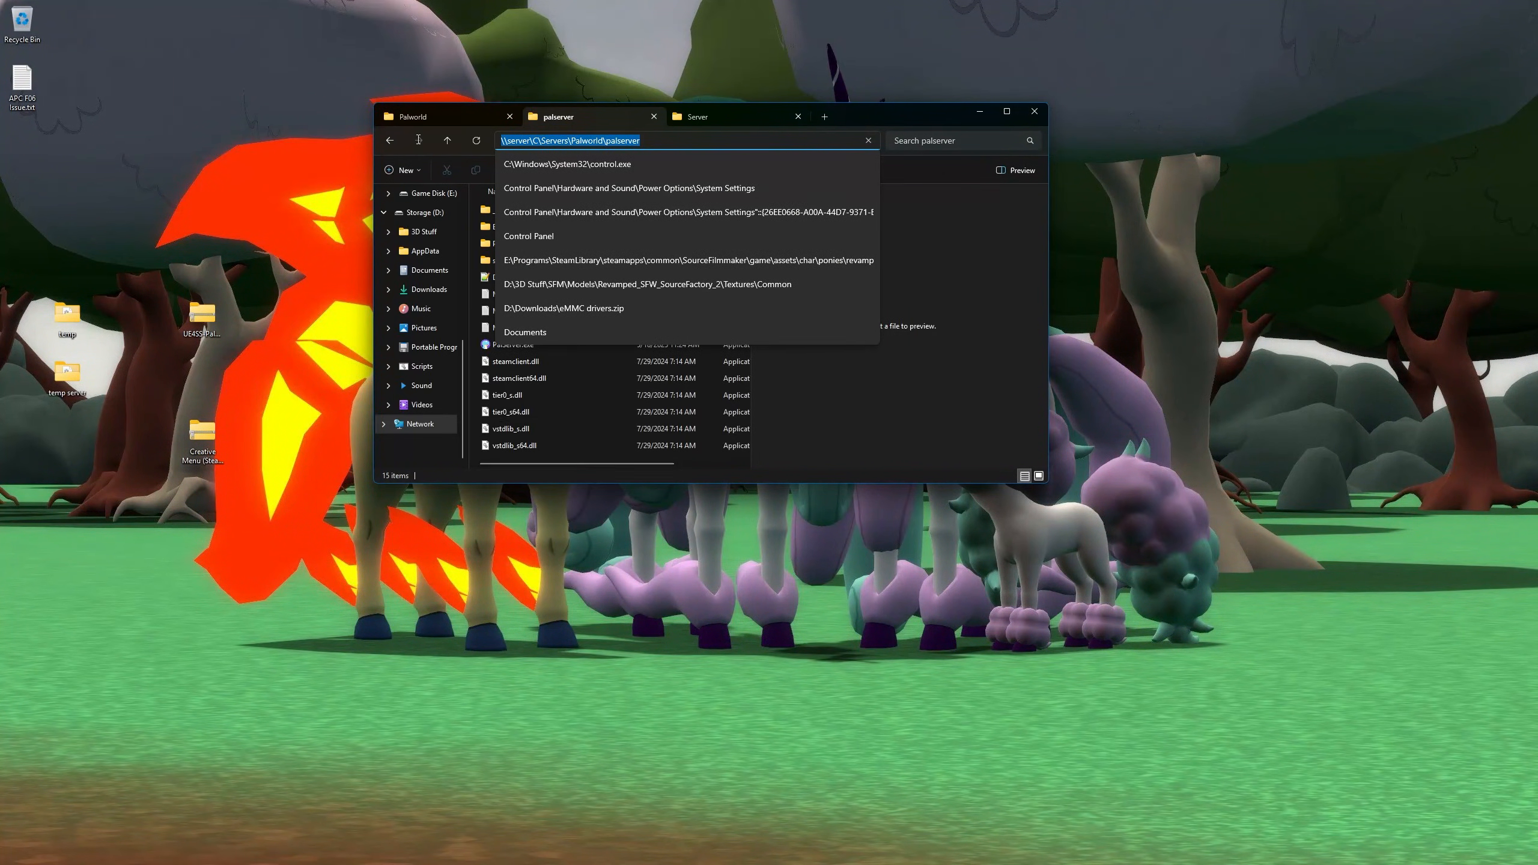
{"action": "left_click", "coordinate": [734, 145]}
{"action": "left_click", "coordinate": [982, 314]}
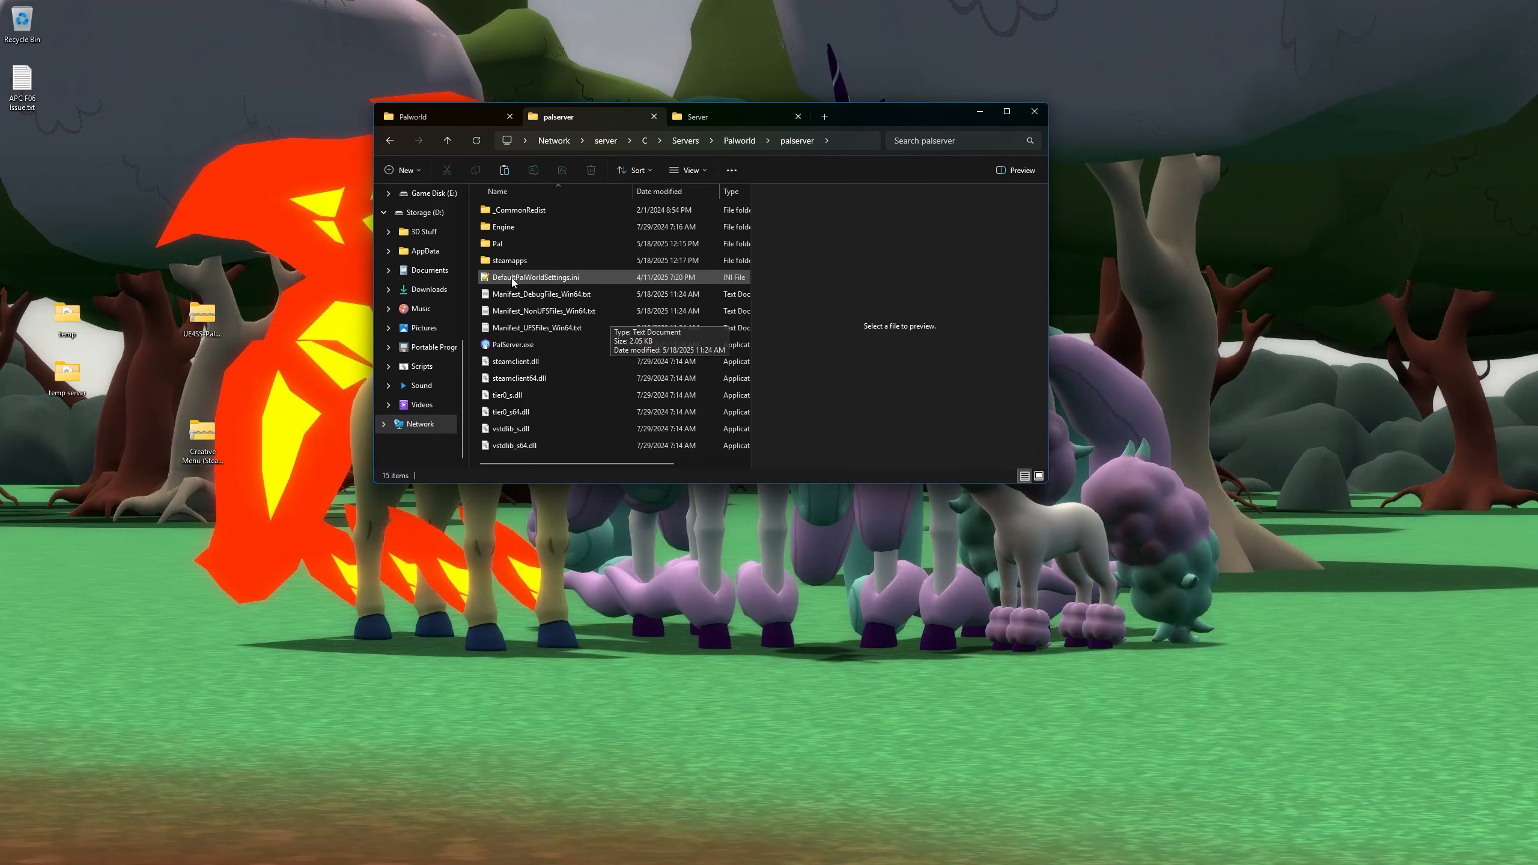
{"action": "scroll", "coordinate": [534, 360], "scroll_direction": "right", "scroll_amount": 3}
{"action": "scroll", "coordinate": [530, 339], "scroll_direction": "left", "scroll_amount": 3}
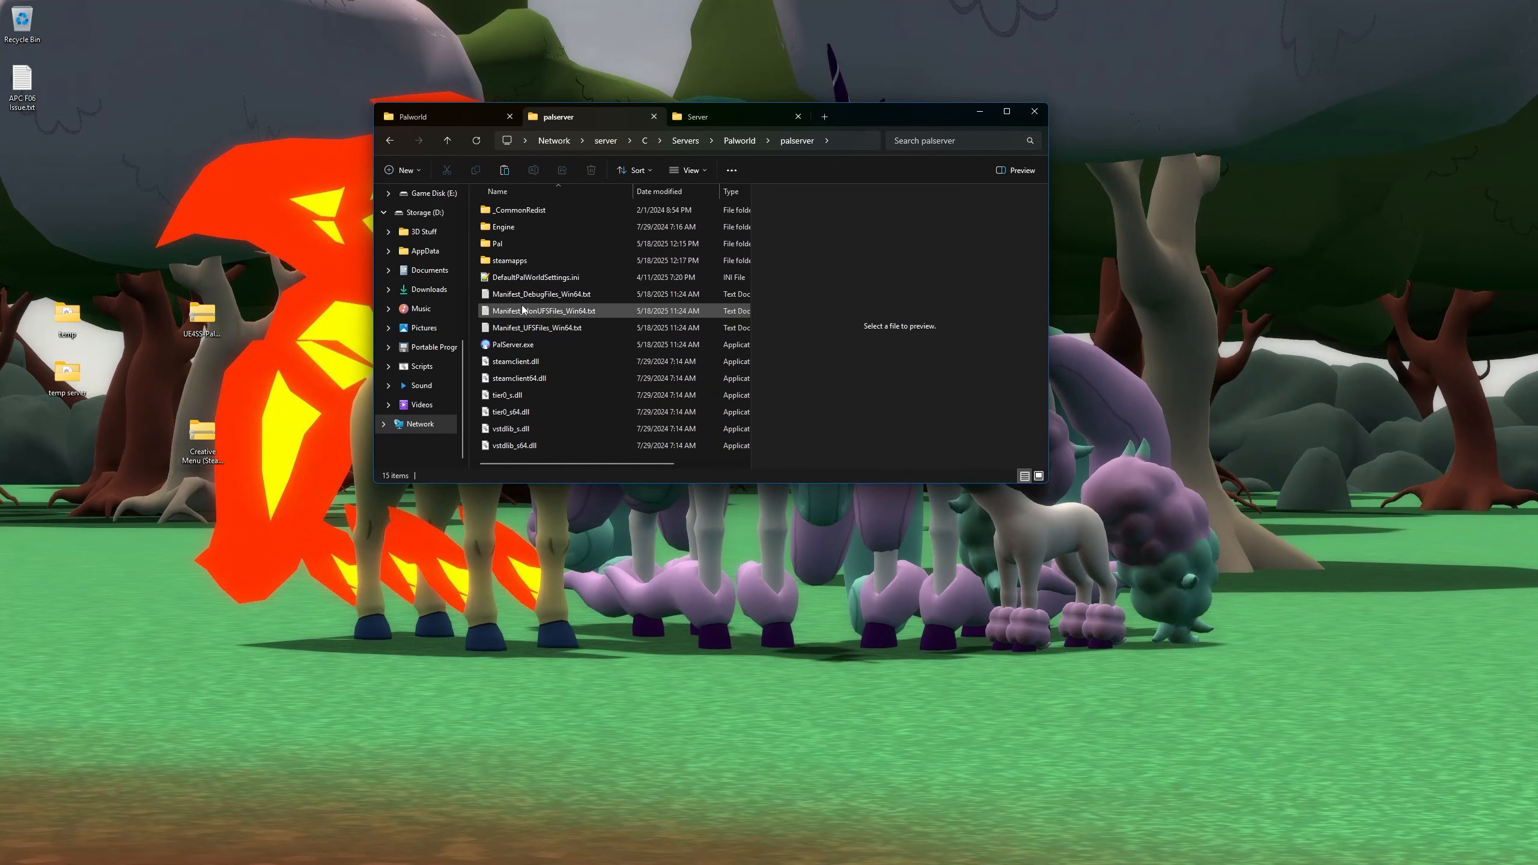
{"action": "left_click", "coordinate": [519, 263]}
{"action": "left_click", "coordinate": [848, 141]}
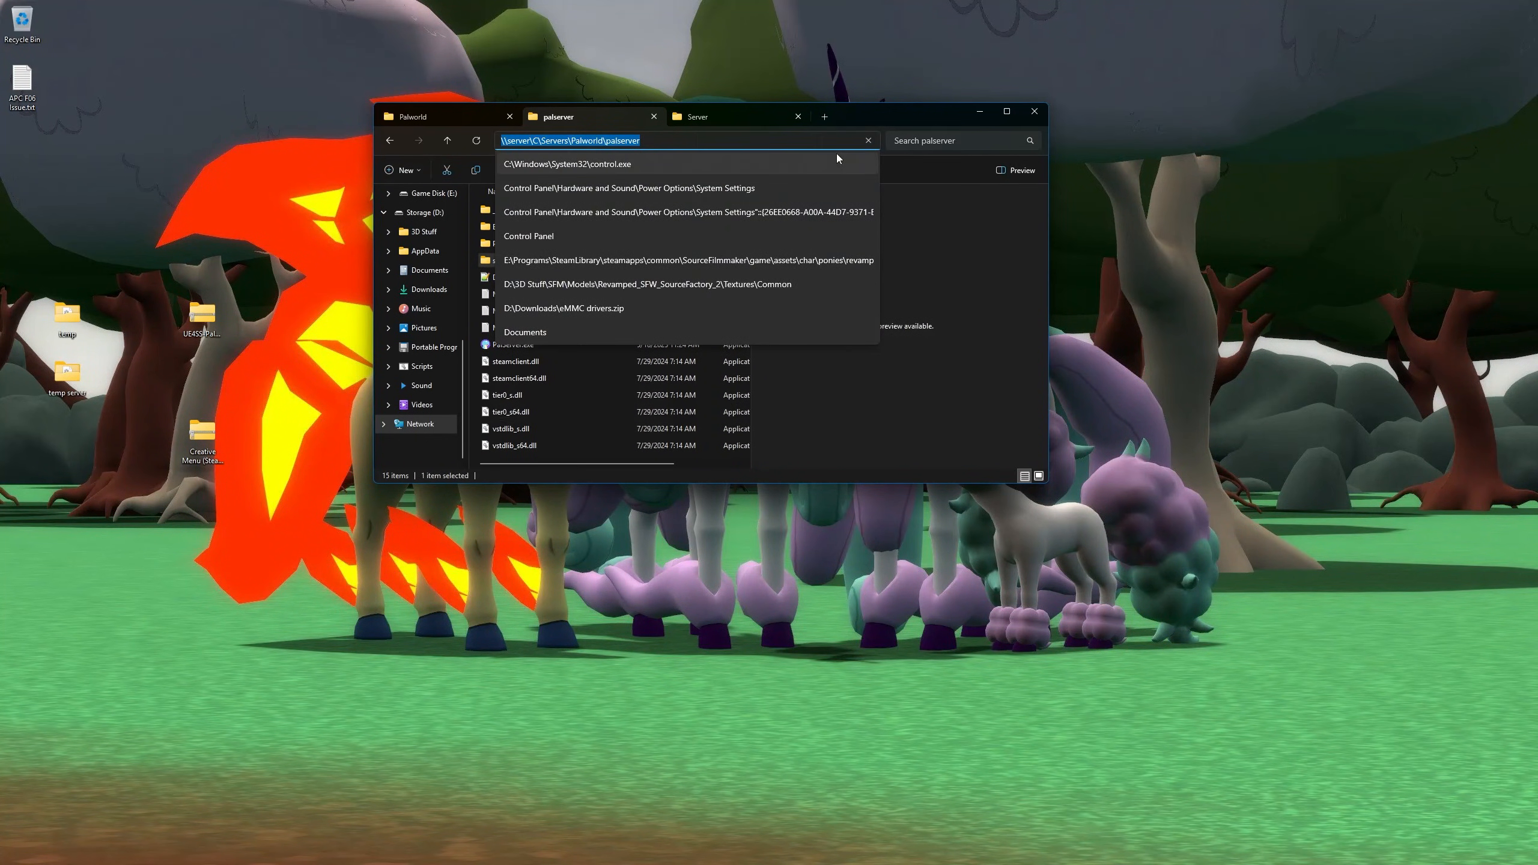
{"action": "left_click_drag", "start_coordinate": [906, 127], "coordinate": [852, 117]}
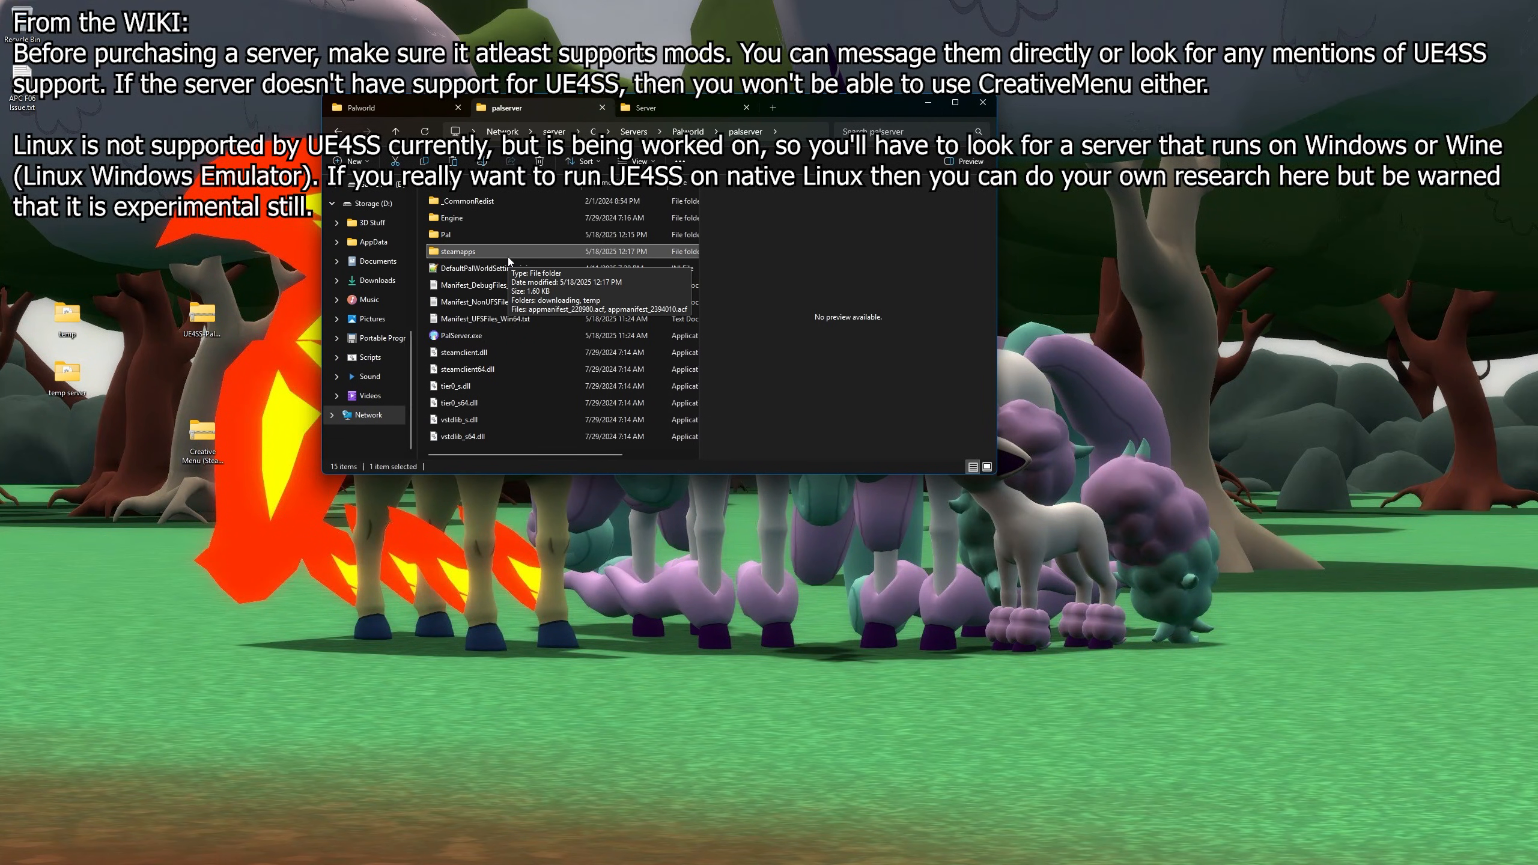
- Reposition and select the UE4SS-Palworld and Creative Menu zip icons on the desktop
{"action": "left_click", "coordinate": [221, 324]}
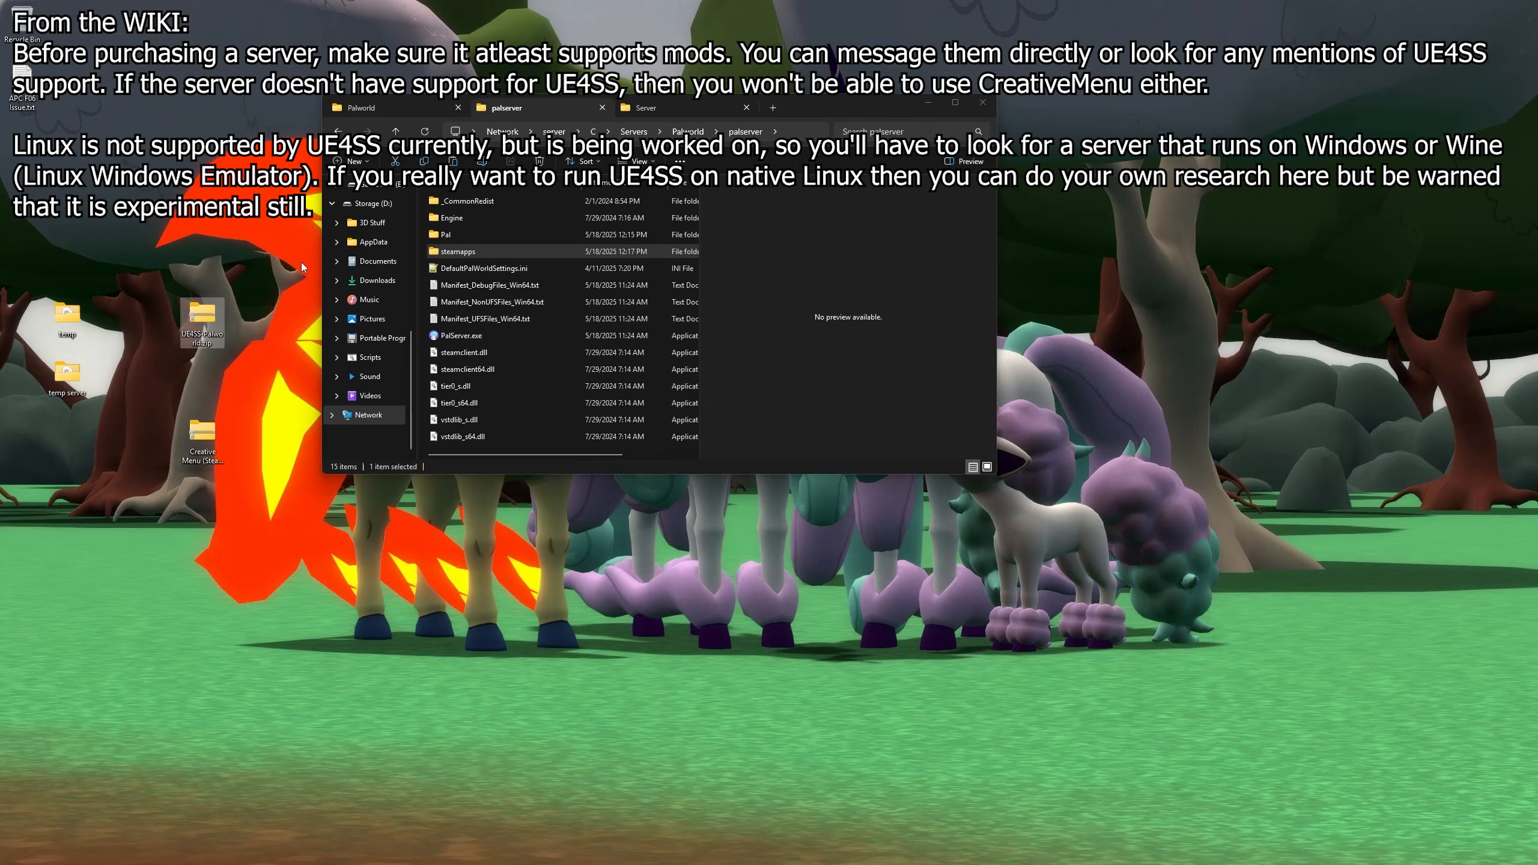
{"action": "mouse_move", "coordinate": [199, 343]}
{"action": "left_mouse_down"}
{"action": "mouse_move", "coordinate": [244, 289]}
{"action": "mouse_move", "coordinate": [205, 335]}
{"action": "mouse_move", "coordinate": [203, 247]}
{"action": "mouse_move", "coordinate": [205, 317]}
{"action": "left_mouse_up"}
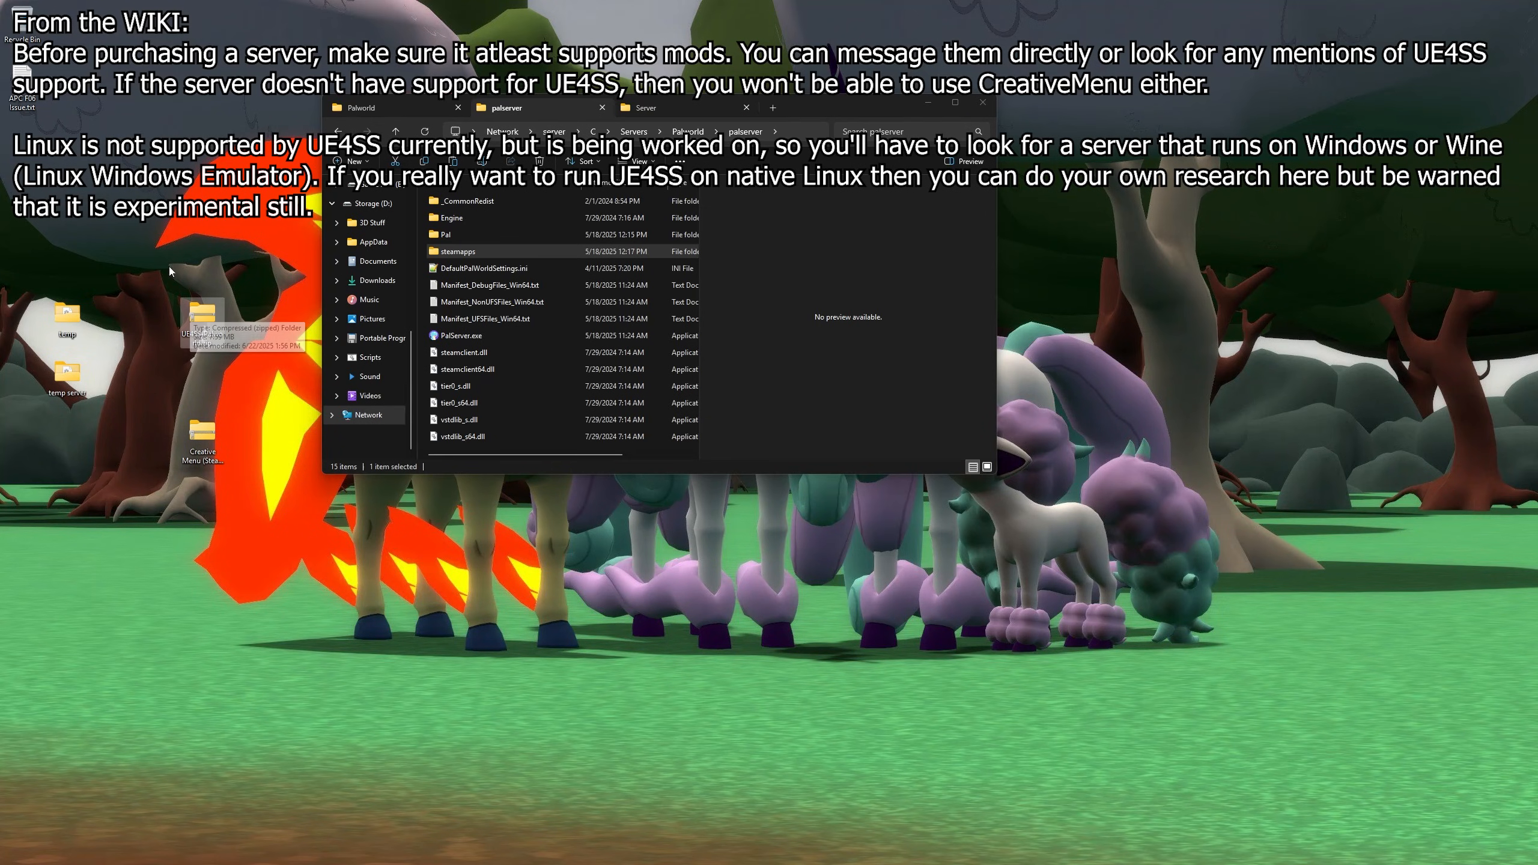
{"action": "left_click_drag", "start_coordinate": [144, 262], "coordinate": [256, 495]}
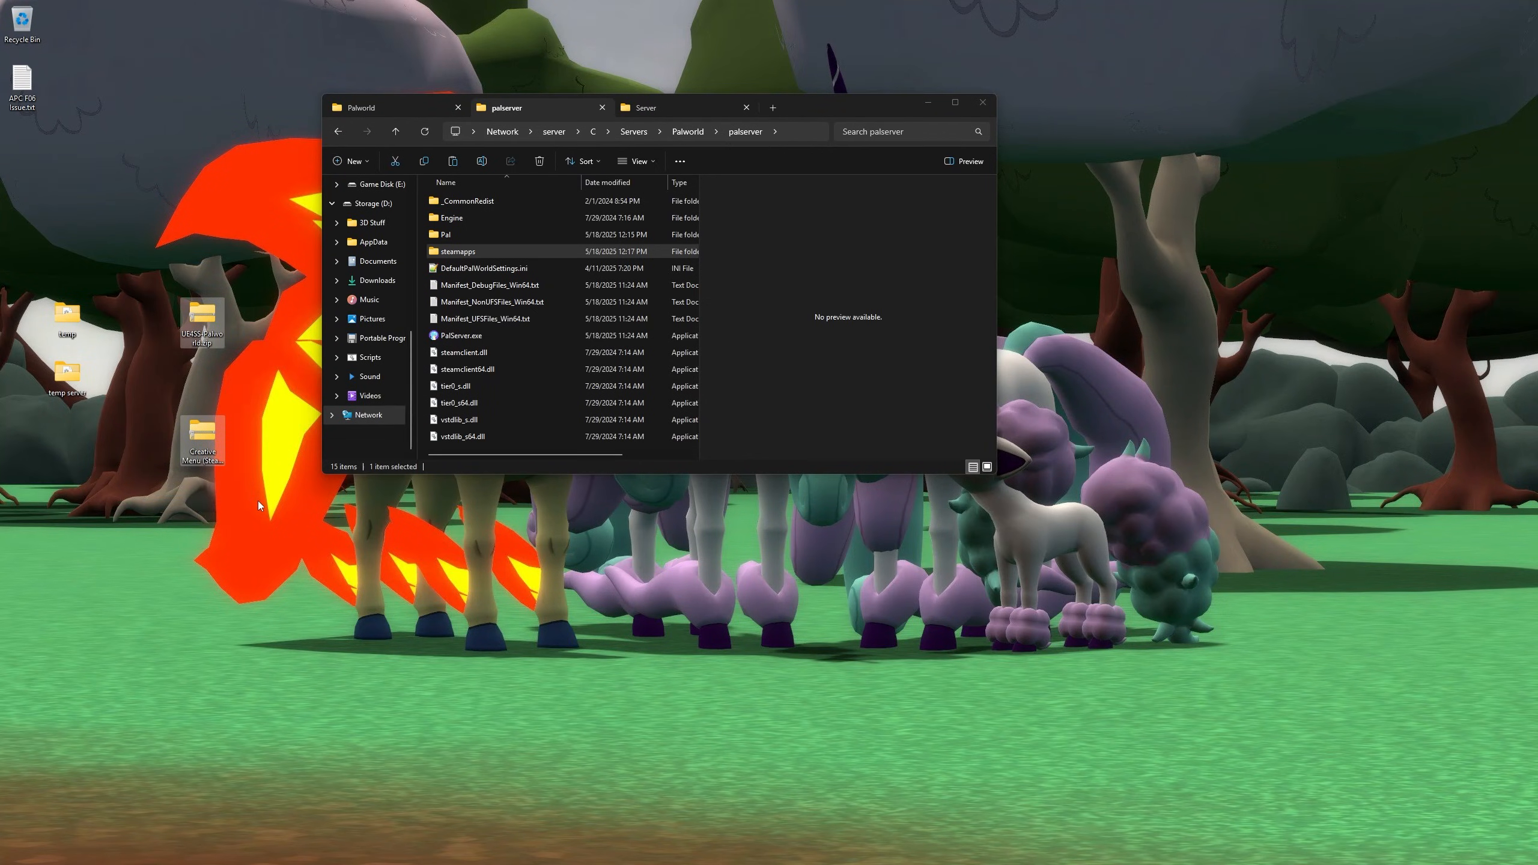
{"action": "left_click", "coordinate": [146, 238]}
{"action": "left_click_drag", "start_coordinate": [145, 239], "coordinate": [250, 512]}
{"action": "left_click", "coordinate": [263, 382]}
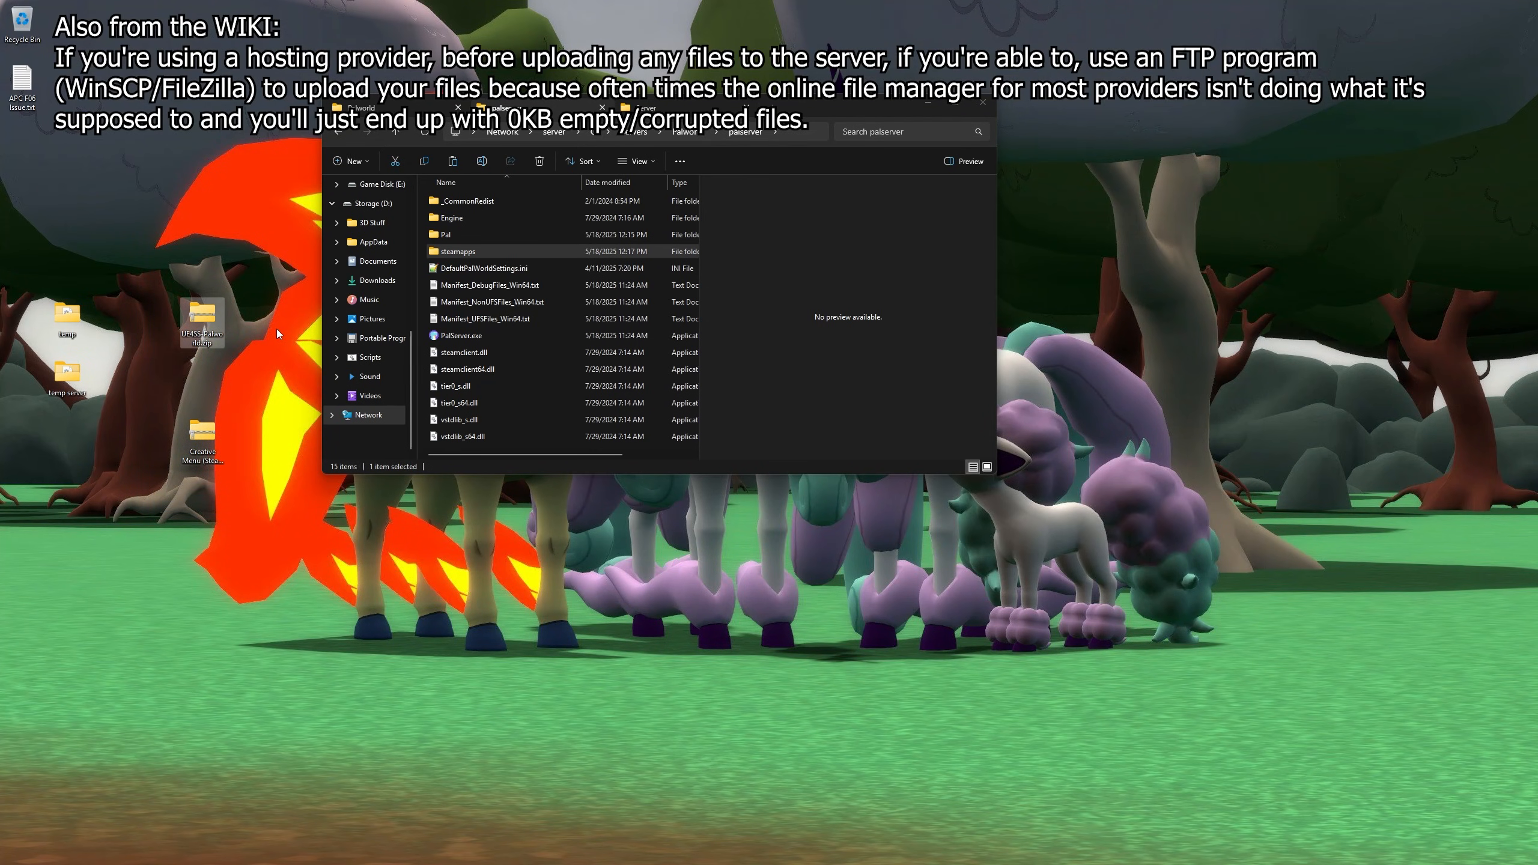
{"action": "mouse_move", "coordinate": [204, 321]}
{"action": "left_click_drag", "start_coordinate": [156, 243], "coordinate": [245, 519]}
{"action": "left_click", "coordinate": [204, 363]}
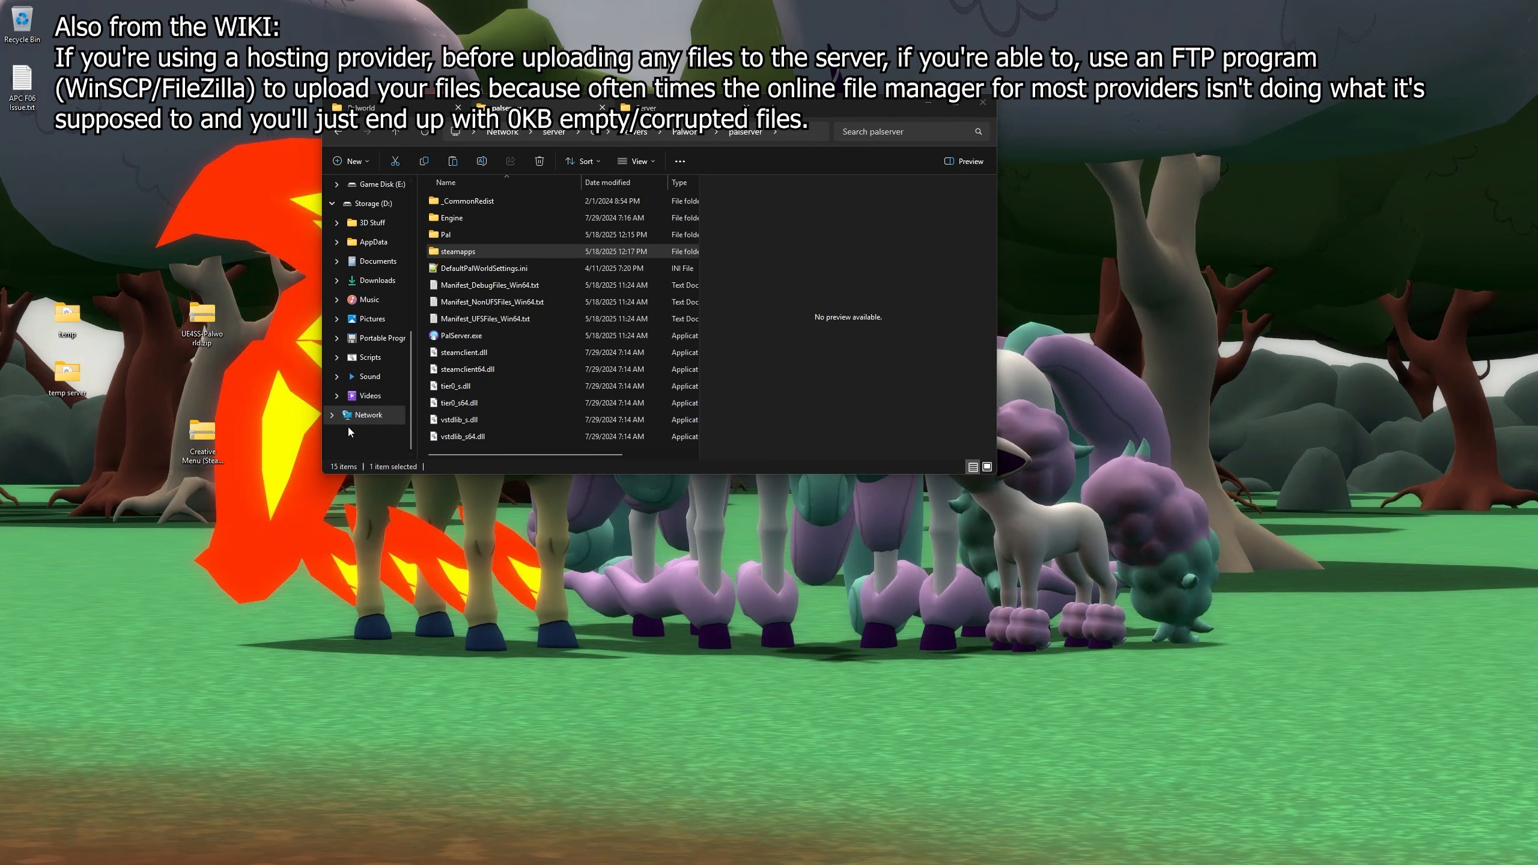
- In the local Palworld tab, open the CreativeMenu mod folder and check enabled.txt's size
{"action": "left_click", "coordinate": [412, 107]}
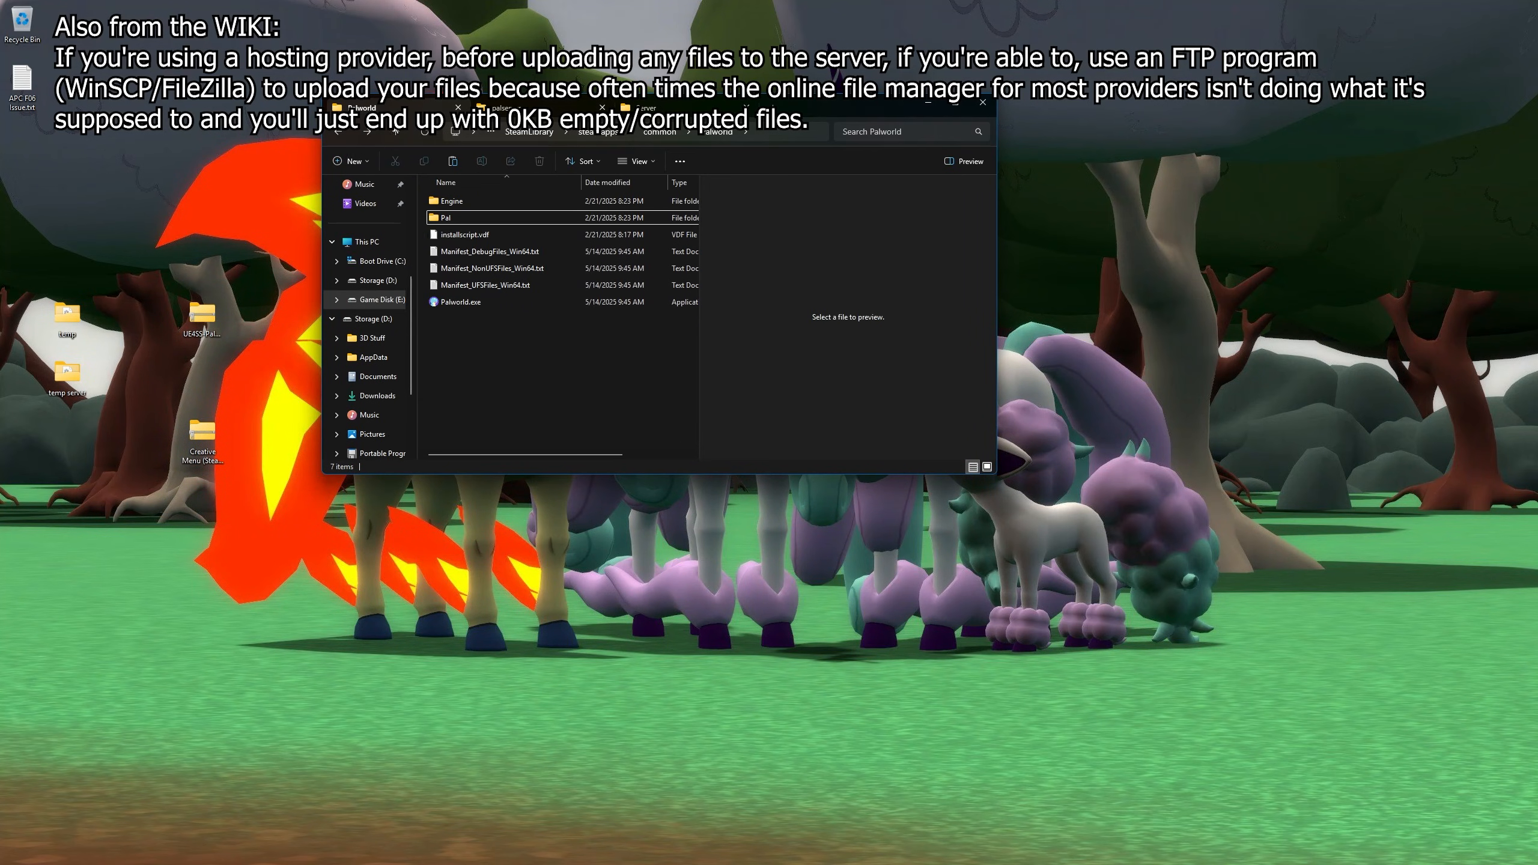
{"action": "double_click", "coordinate": [473, 223]}
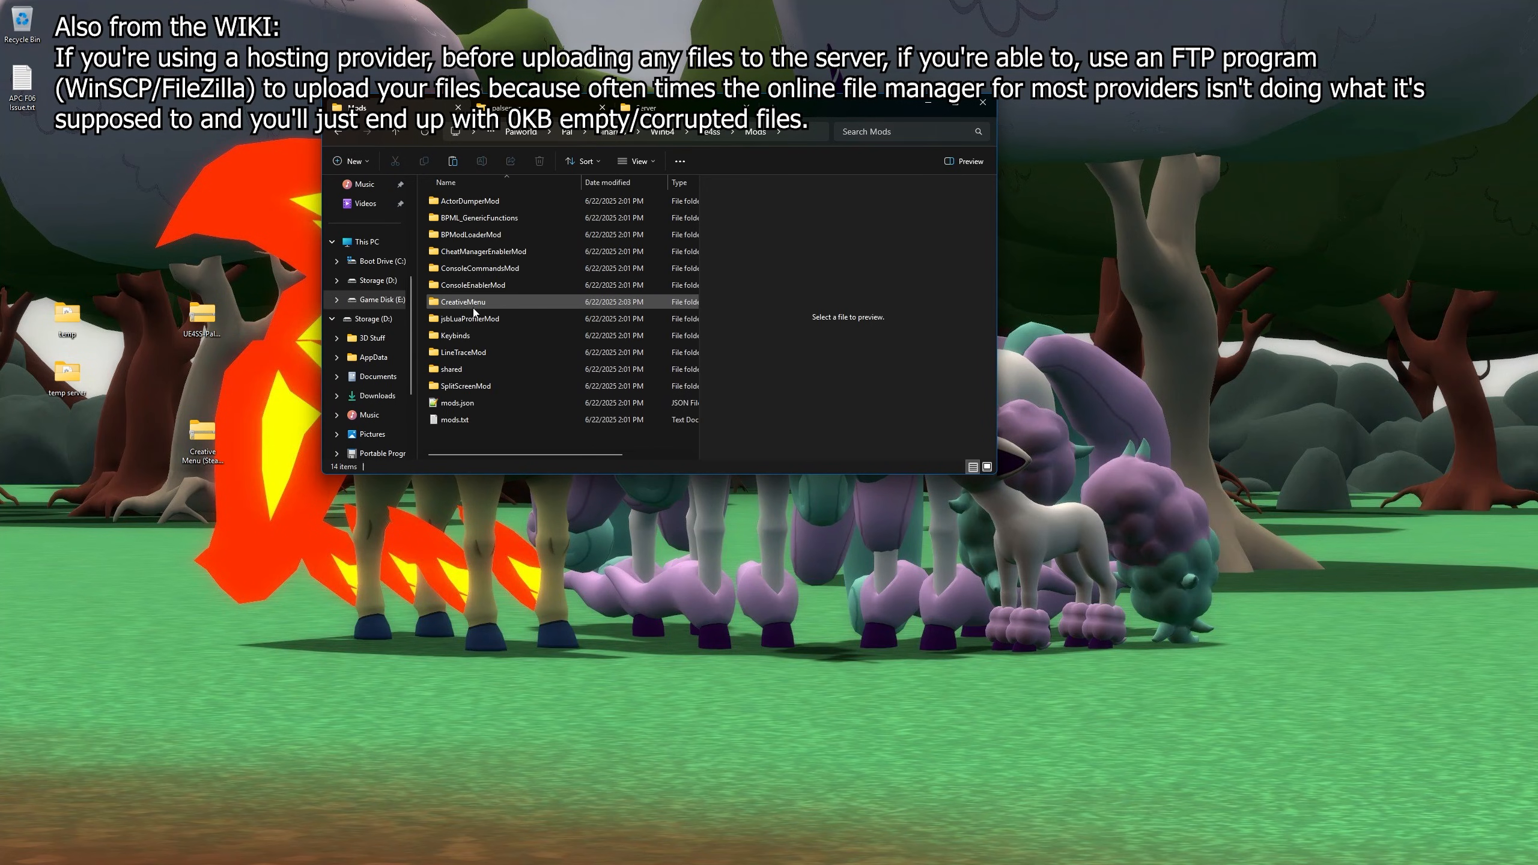
{"action": "double_click", "coordinate": [471, 303]}
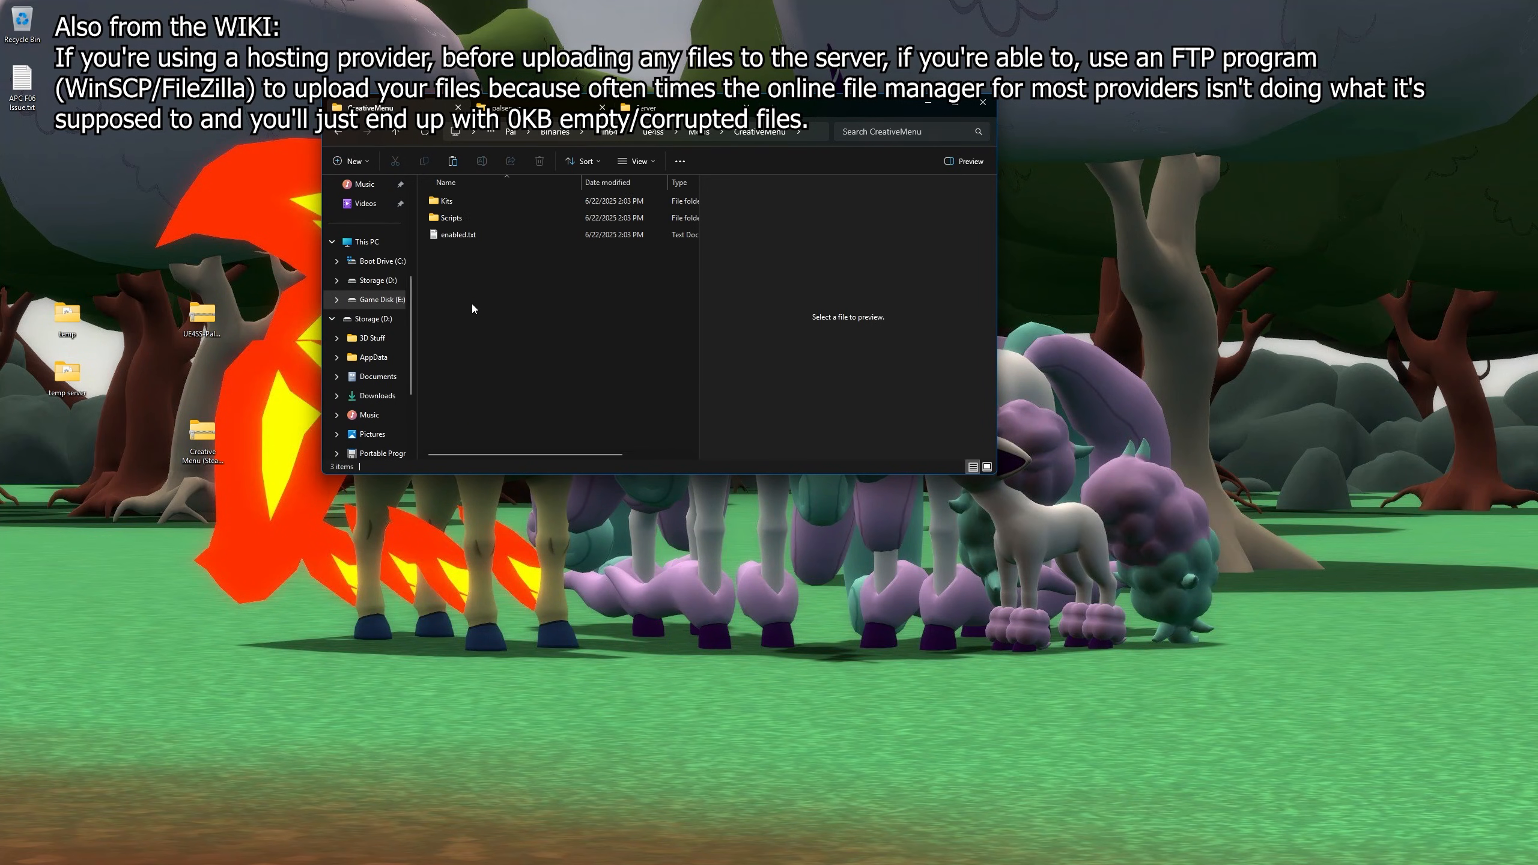
{"action": "left_click", "coordinate": [477, 235]}
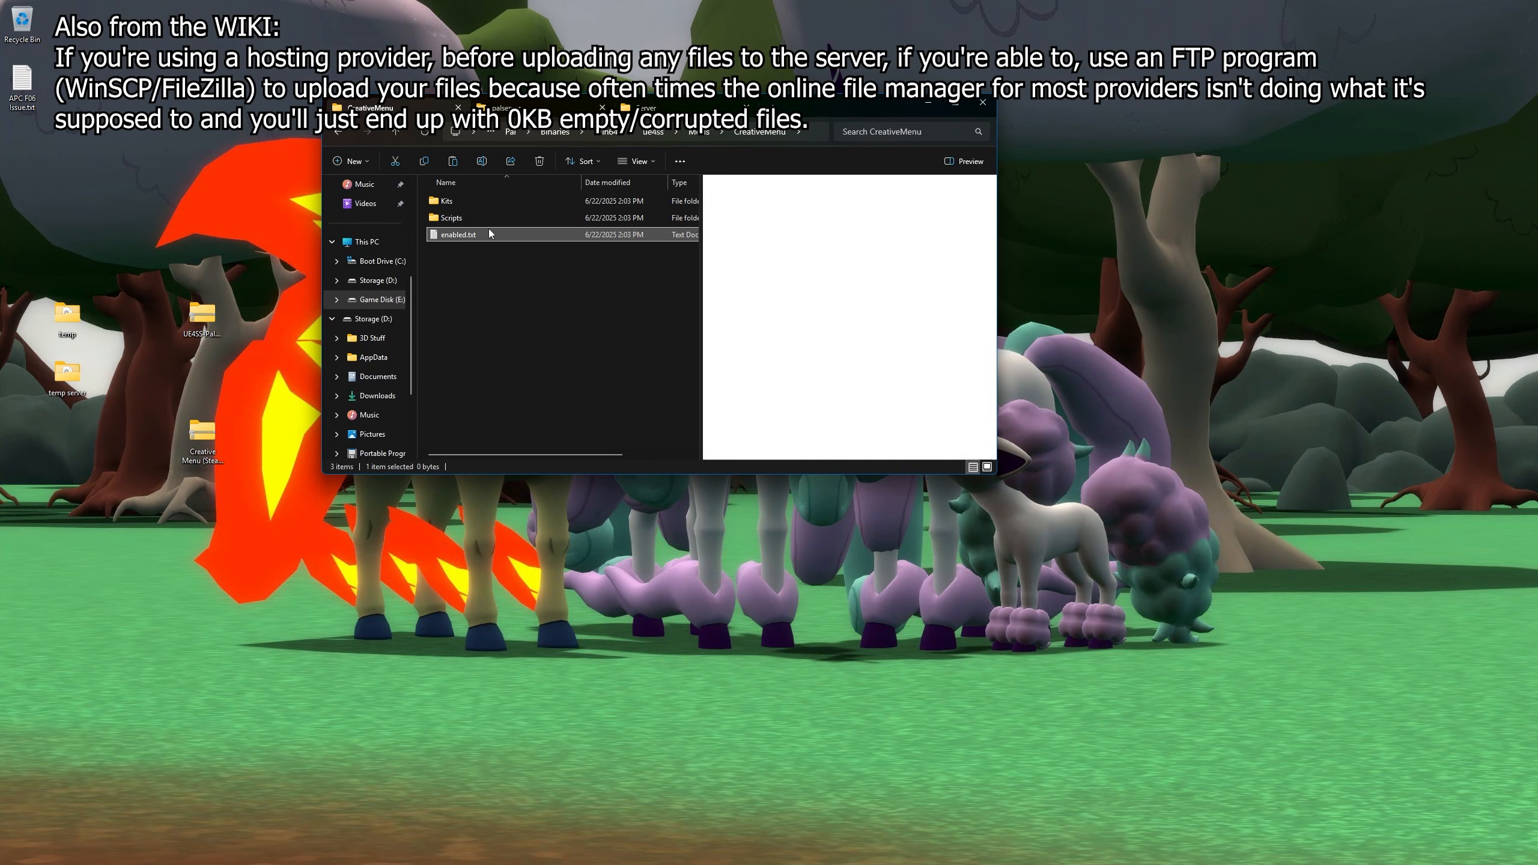
{"action": "mouse_move", "coordinate": [476, 236]}
- Inspect logger.lua in the Scripts folder, then go up and switch to the palserver tab
{"action": "double_click", "coordinate": [454, 220]}
{"action": "left_click", "coordinate": [460, 219]}
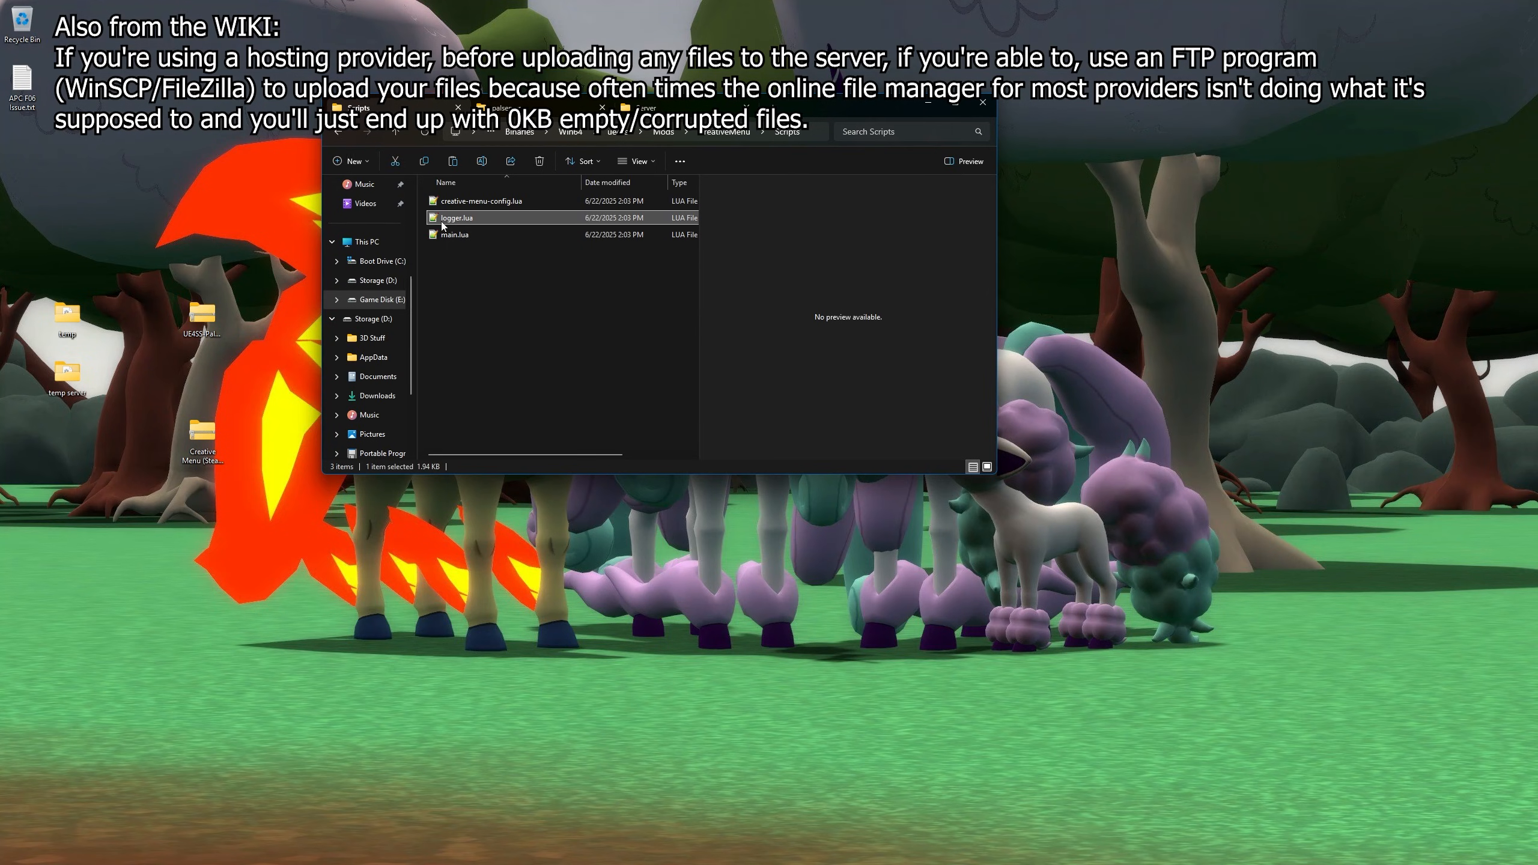
{"action": "scroll", "coordinate": [579, 233], "scroll_direction": "right", "scroll_amount": 3}
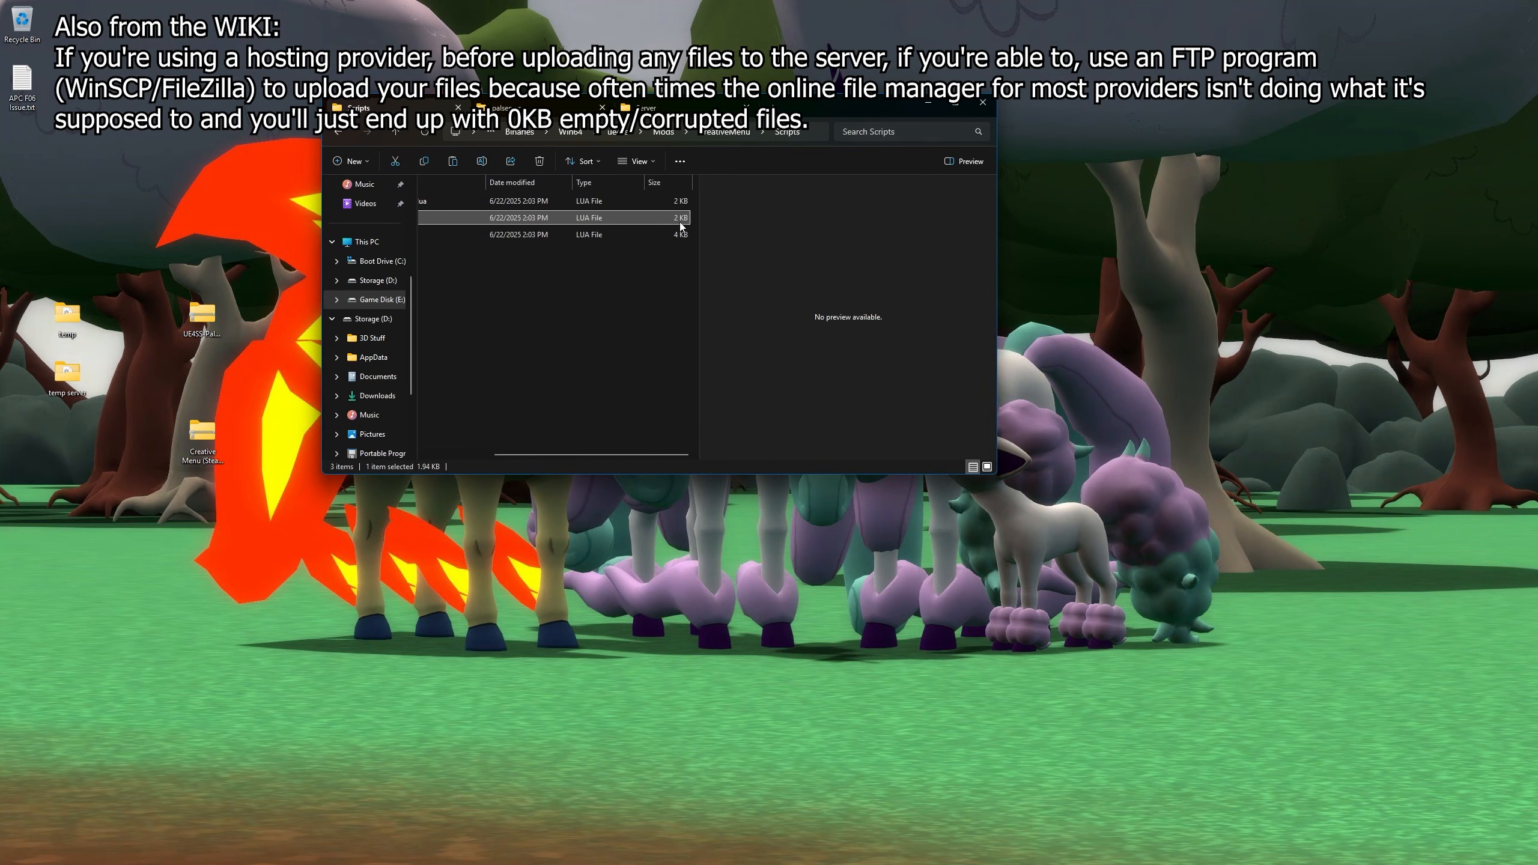
{"action": "scroll", "coordinate": [659, 267], "scroll_direction": "left", "scroll_amount": 3}
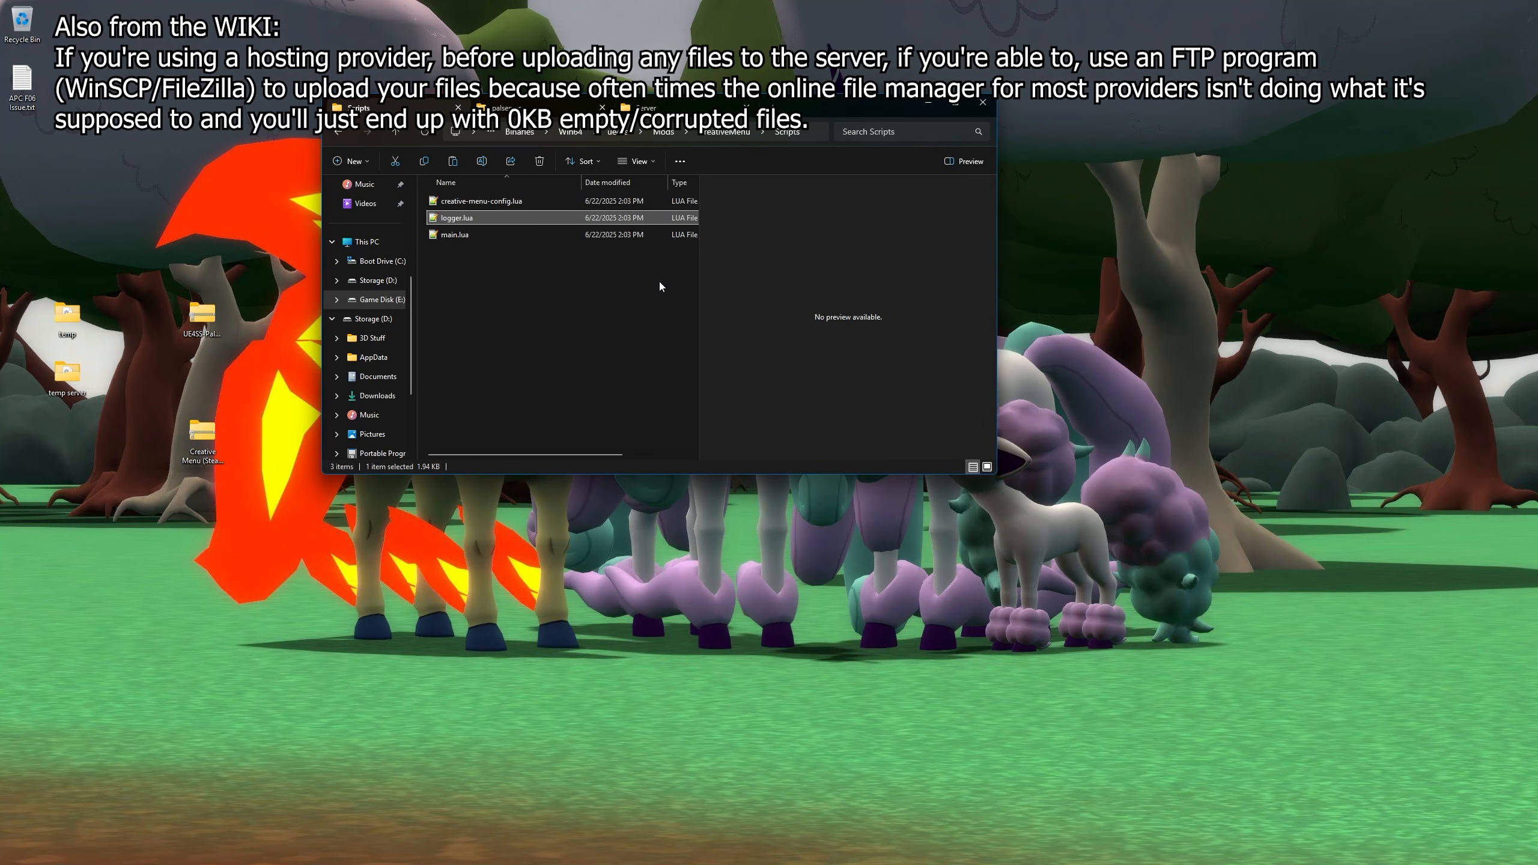
{"action": "scroll", "coordinate": [575, 242], "scroll_direction": "right", "scroll_amount": 3}
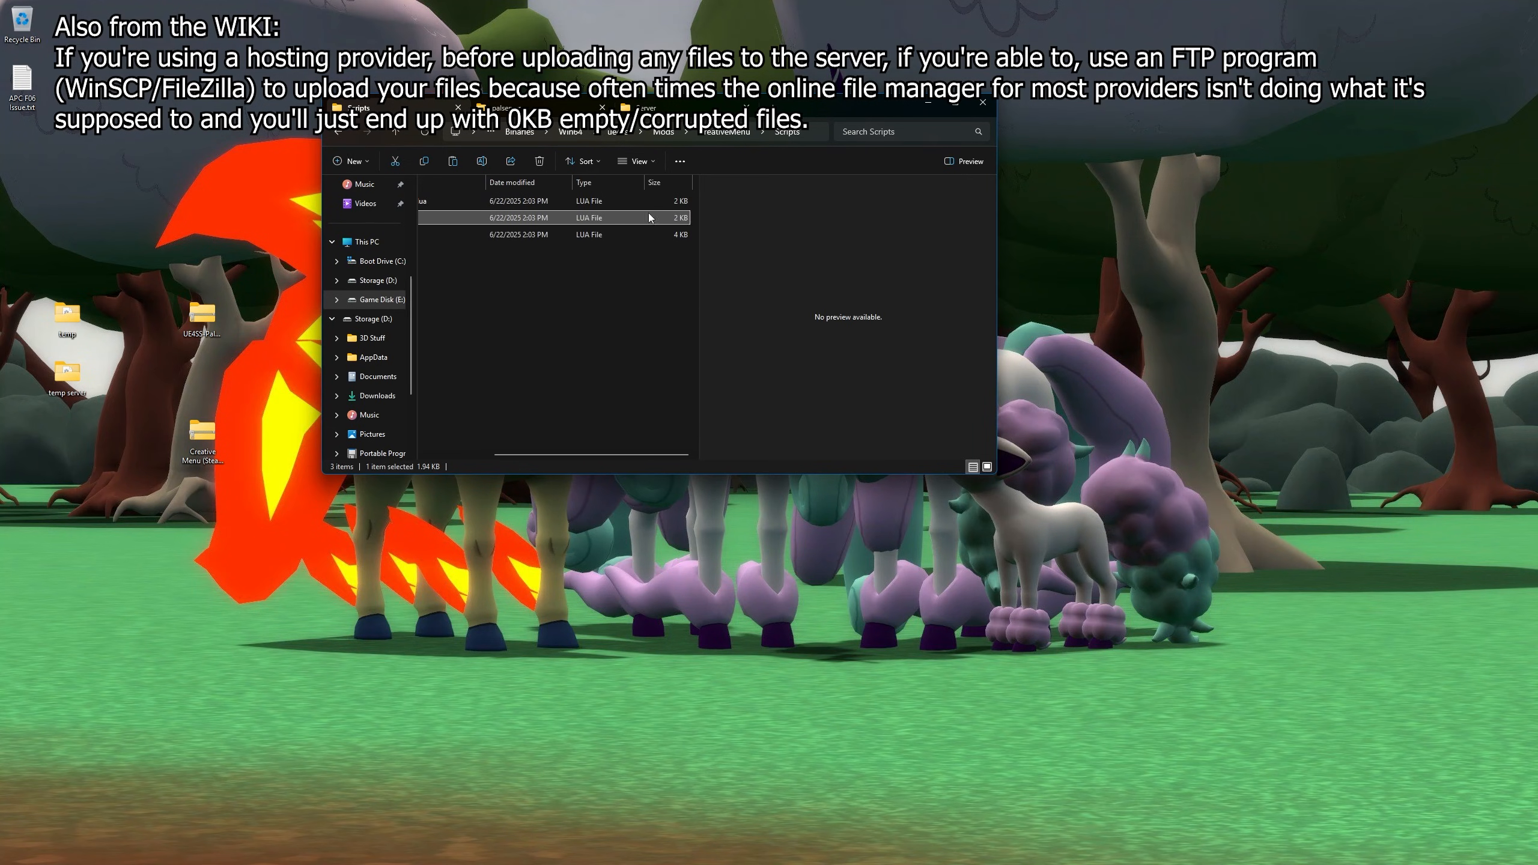
{"action": "scroll", "coordinate": [605, 254], "scroll_direction": "left", "scroll_amount": 3}
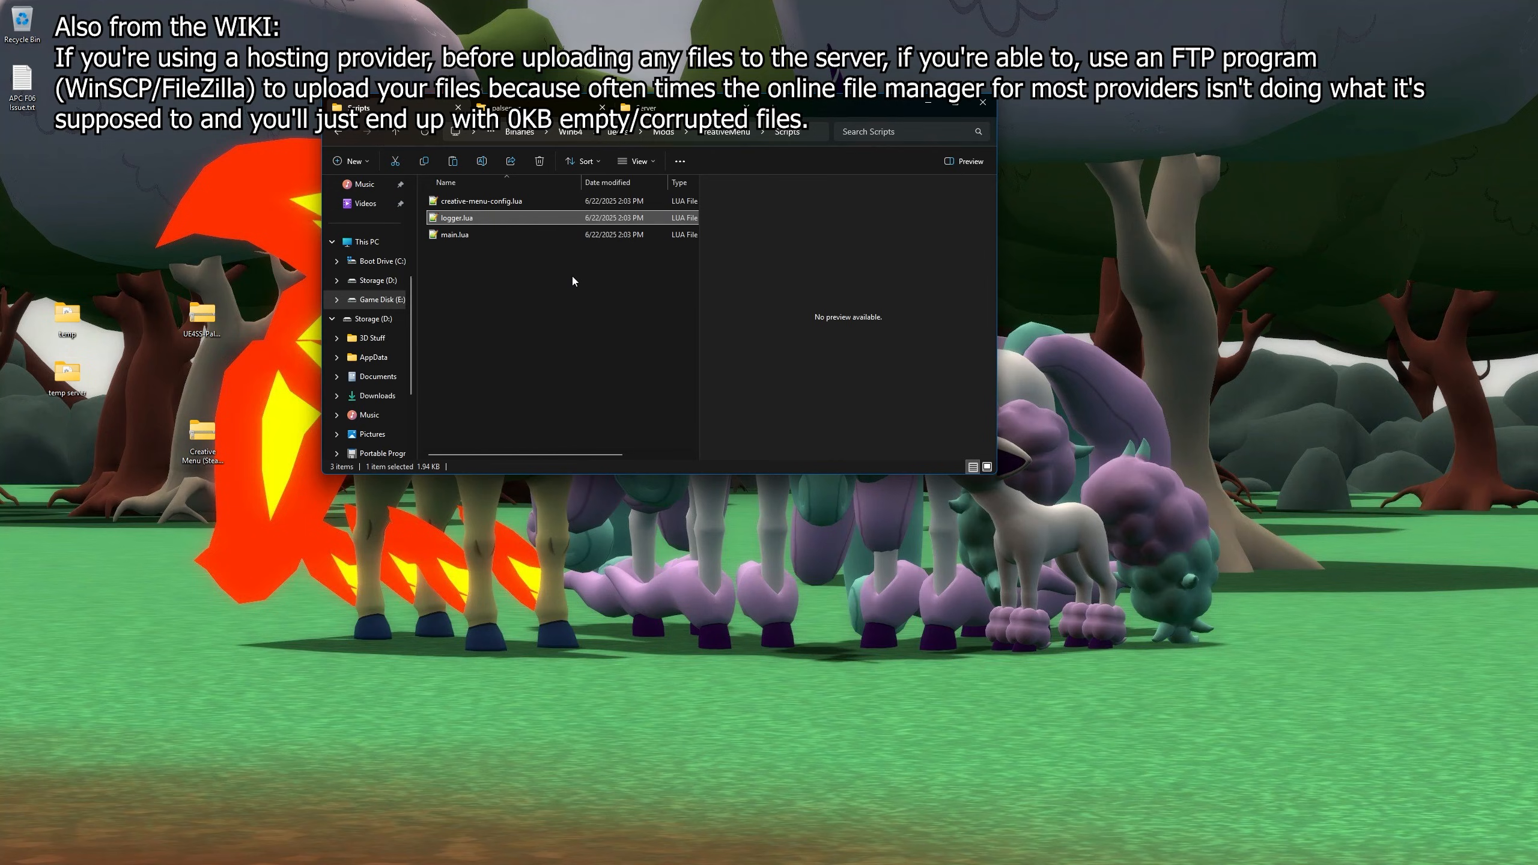
{"action": "scroll", "coordinate": [563, 276], "scroll_direction": "right", "scroll_amount": 3}
{"action": "scroll", "coordinate": [617, 455], "scroll_direction": "left", "scroll_amount": 3}
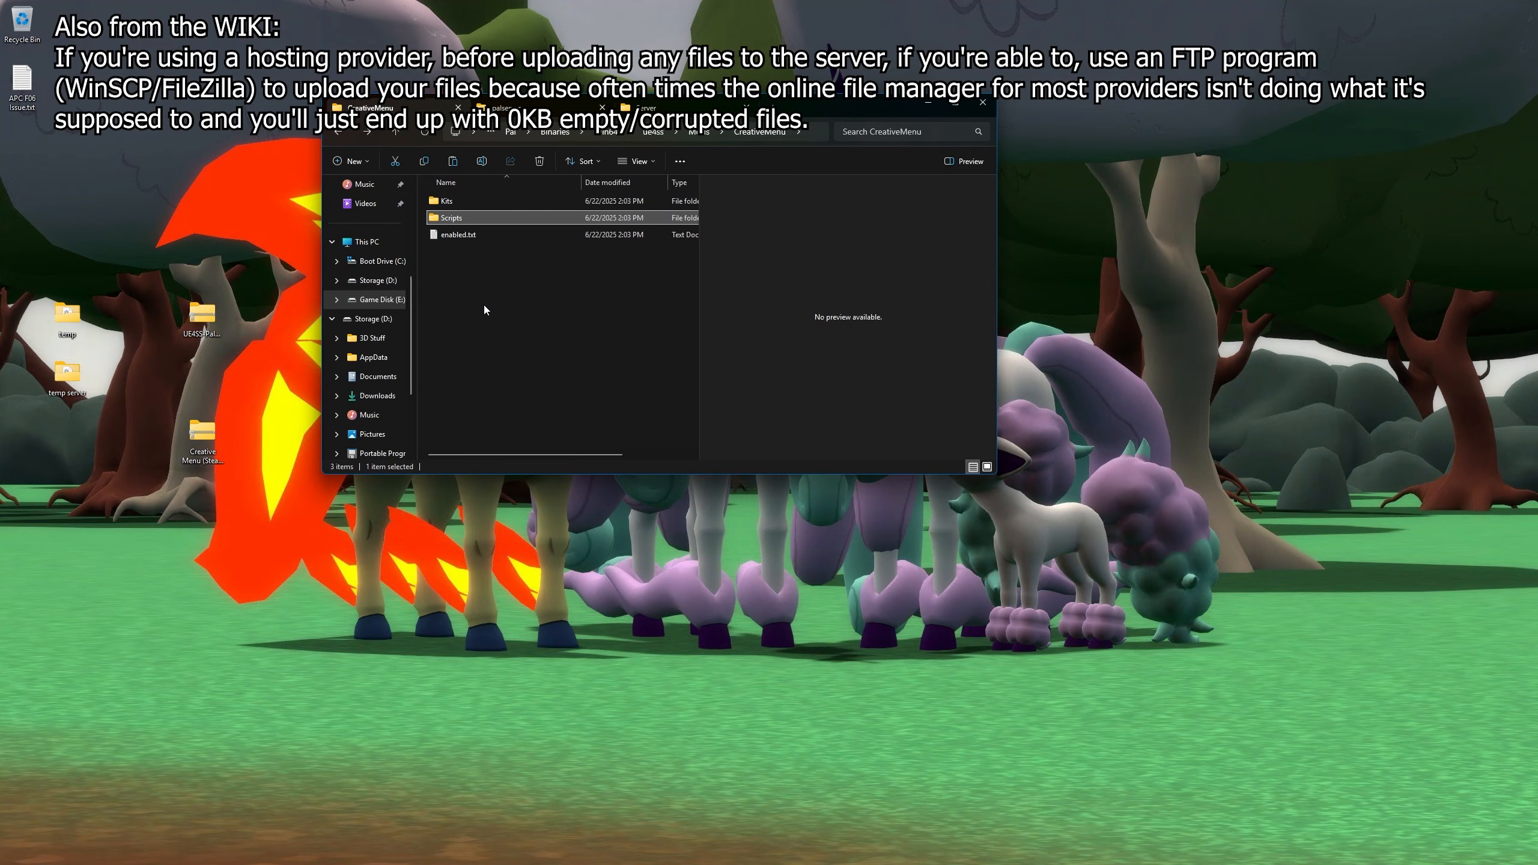
{"action": "key", "text": "alt+Up"}
{"action": "key", "text": "alt+Up"}
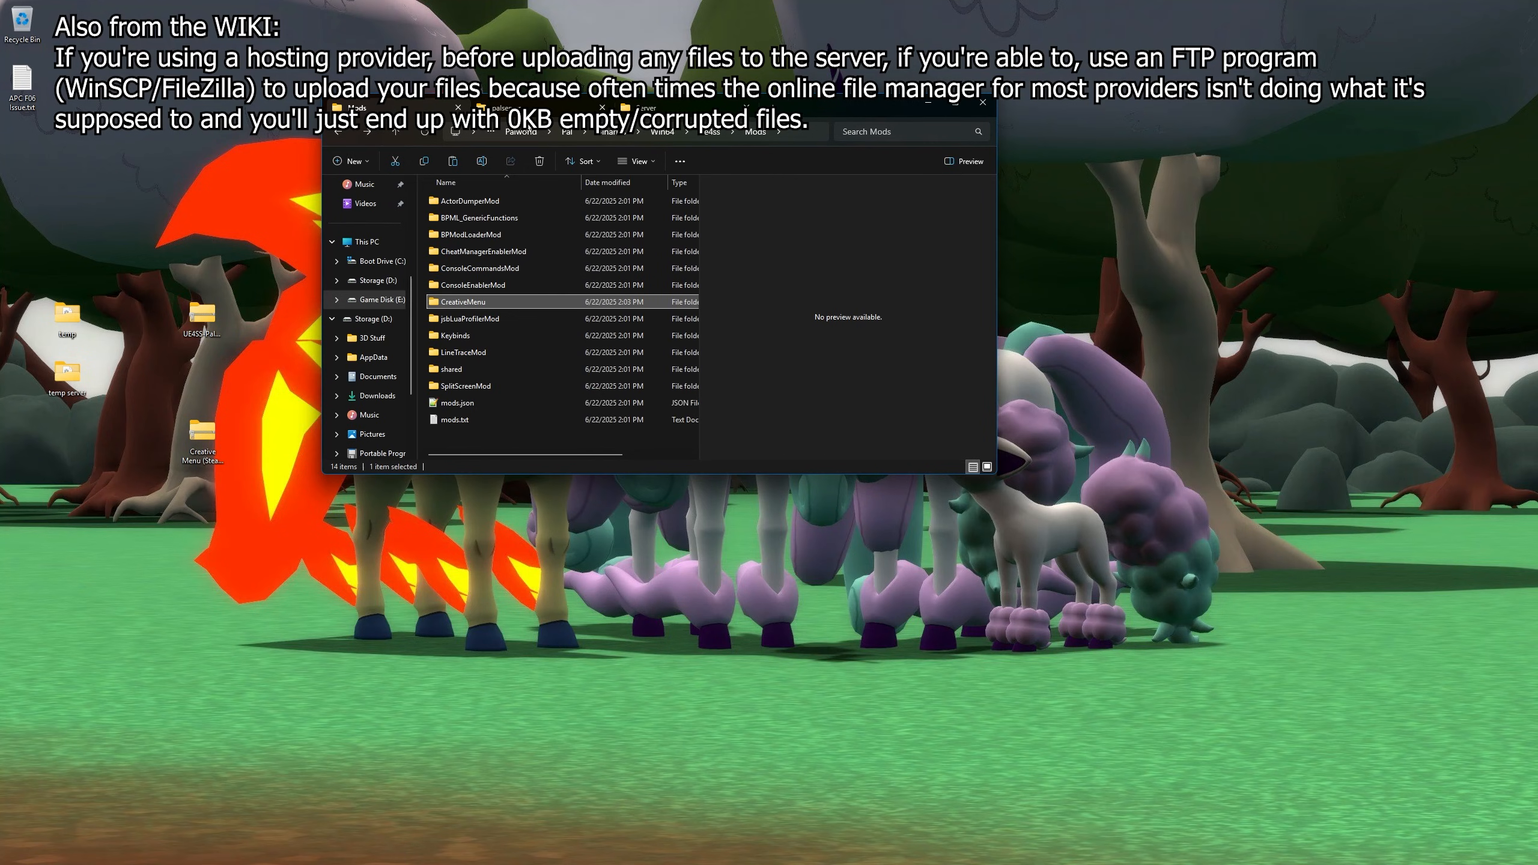
{"action": "left_click", "coordinate": [501, 107]}
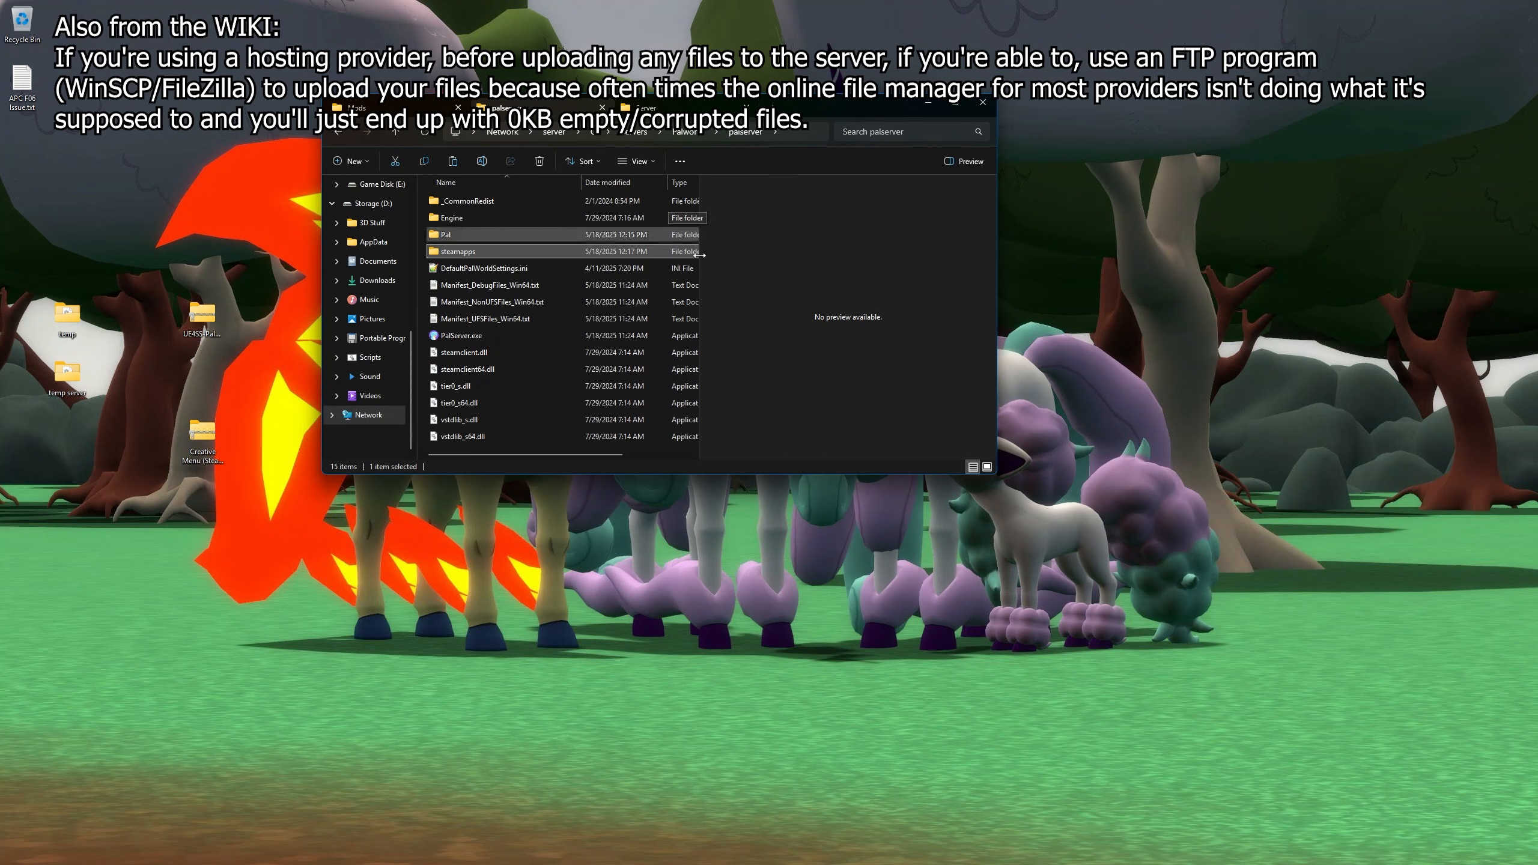
- Bring up the UE4SS-Palworld.zip contents in the archive window
{"action": "left_click_drag", "start_coordinate": [827, 110], "coordinate": [760, 93]}
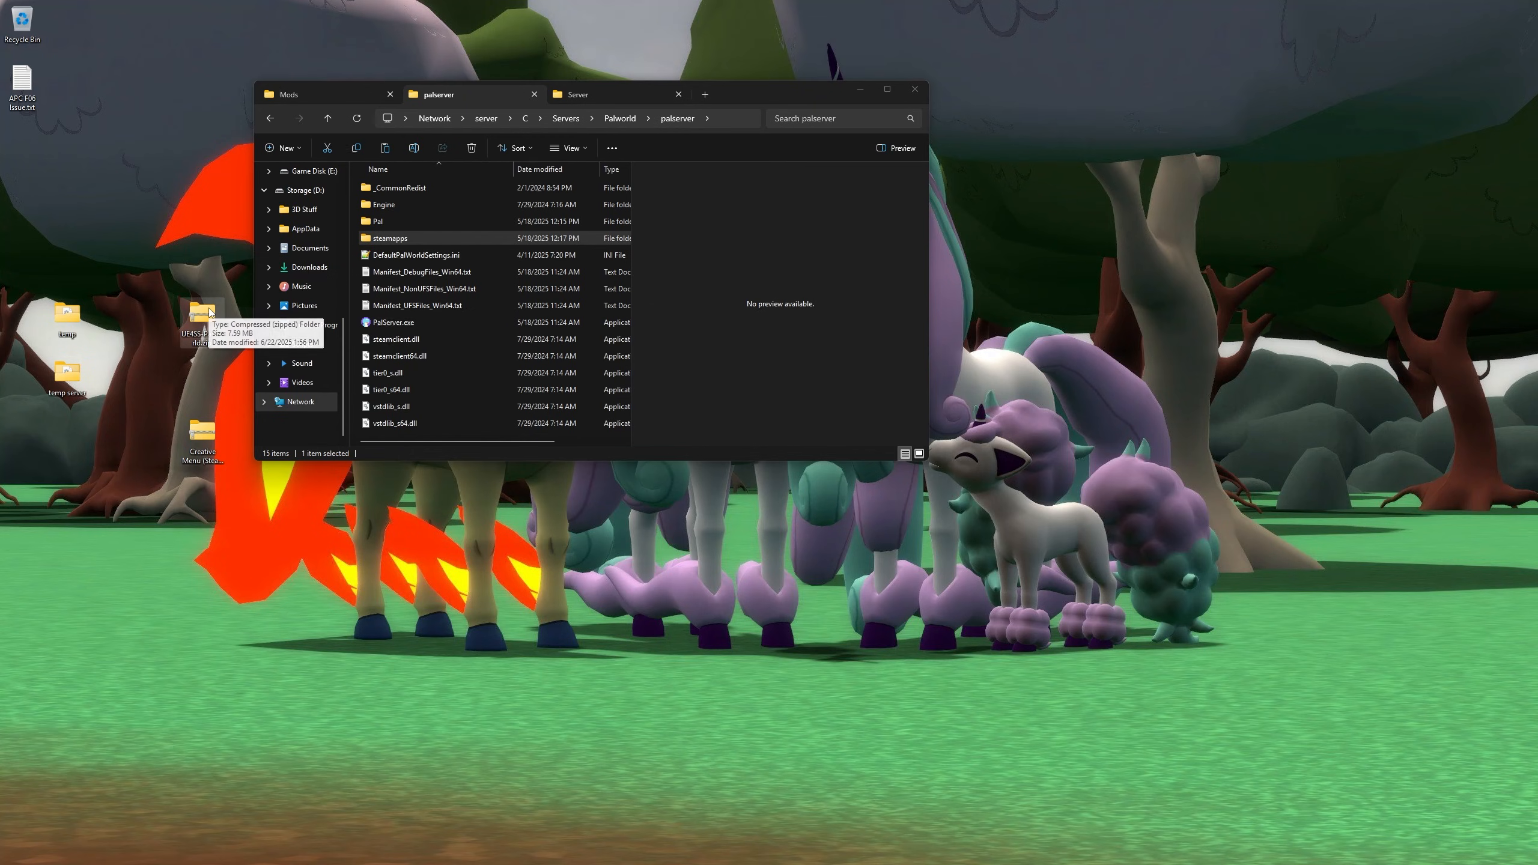
{"action": "key", "text": "alt+Tab"}
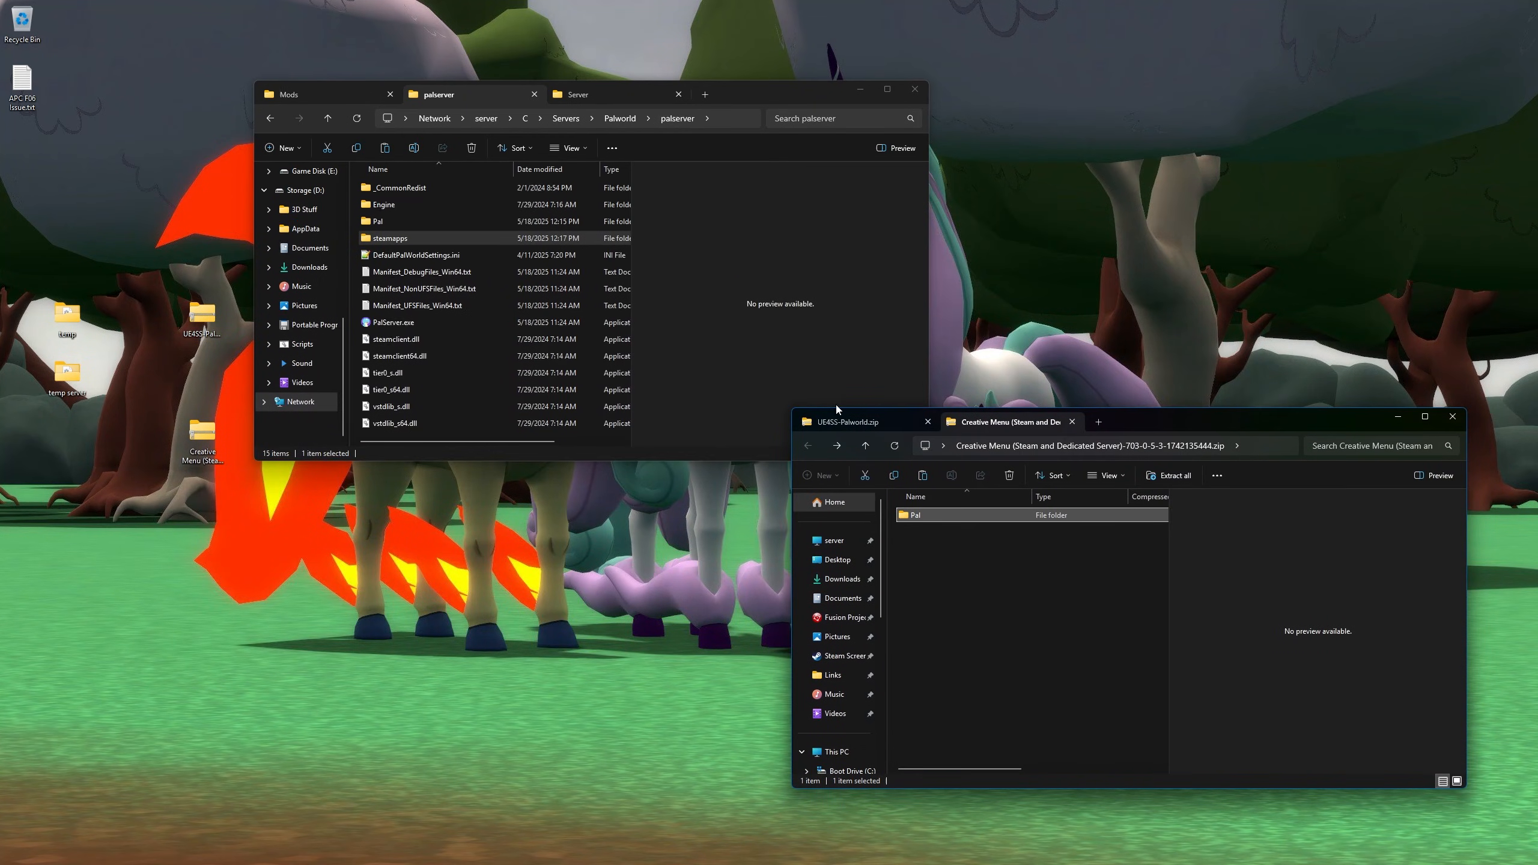
{"action": "left_click", "coordinate": [848, 422]}
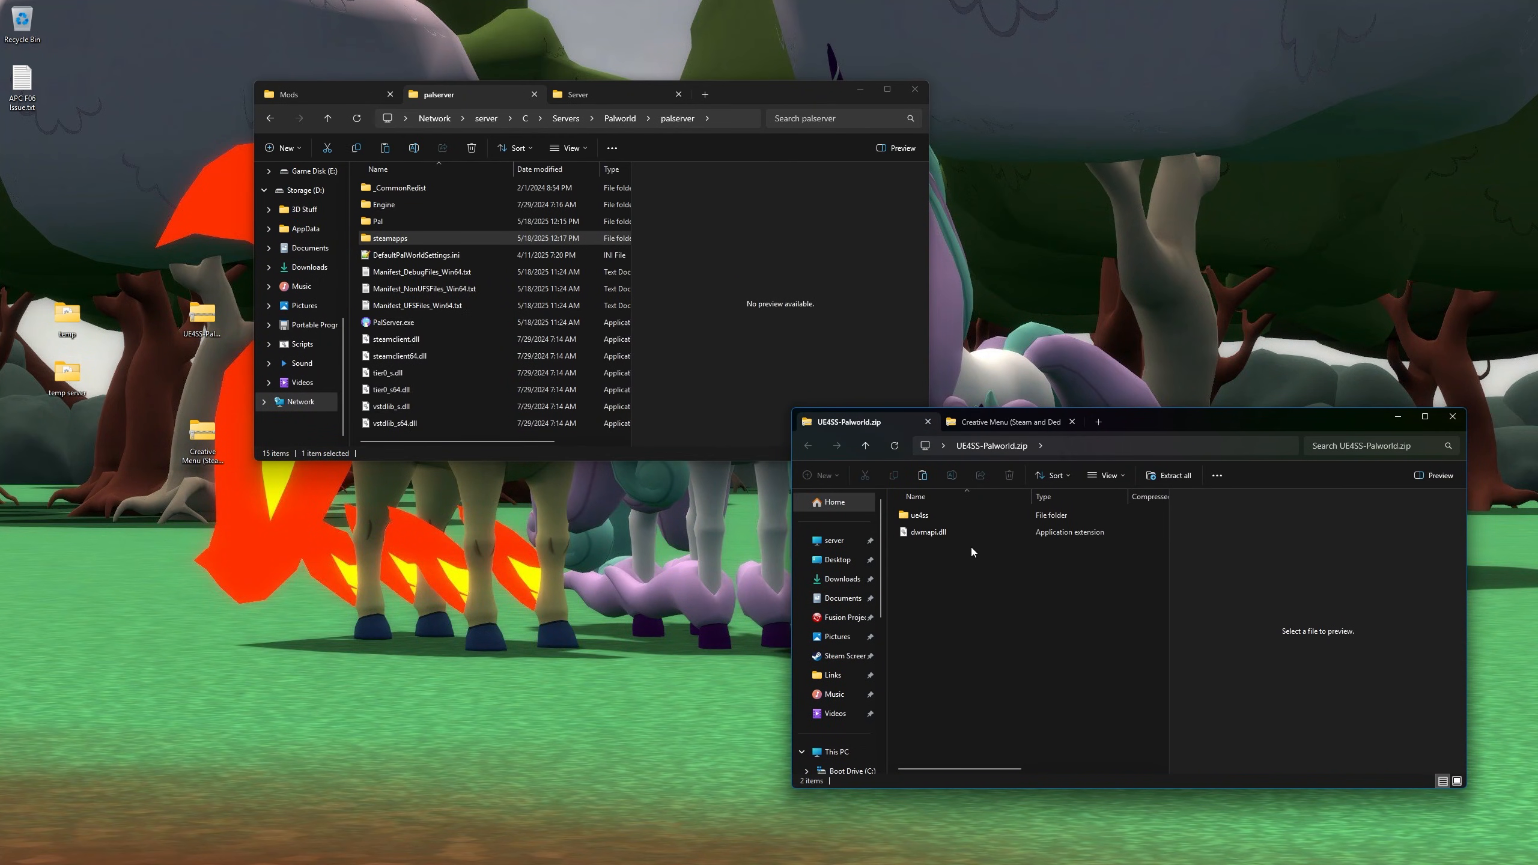
- Open the server's Pal\Binaries\Win64 folder in the palserver window
{"action": "left_click", "coordinate": [393, 241]}
{"action": "left_click", "coordinate": [403, 255]}
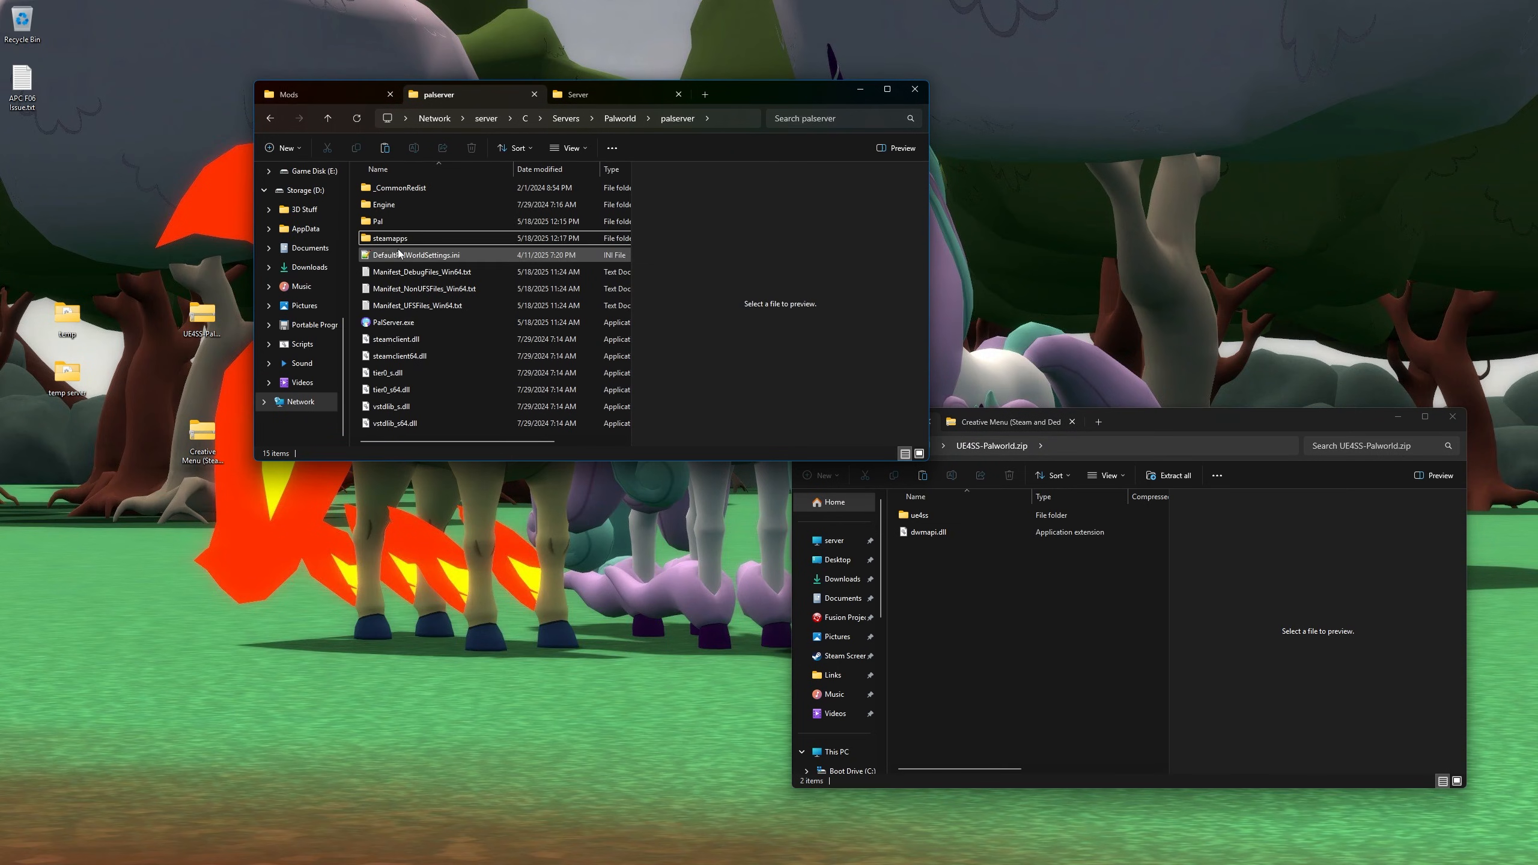
{"action": "double_click", "coordinate": [379, 221]}
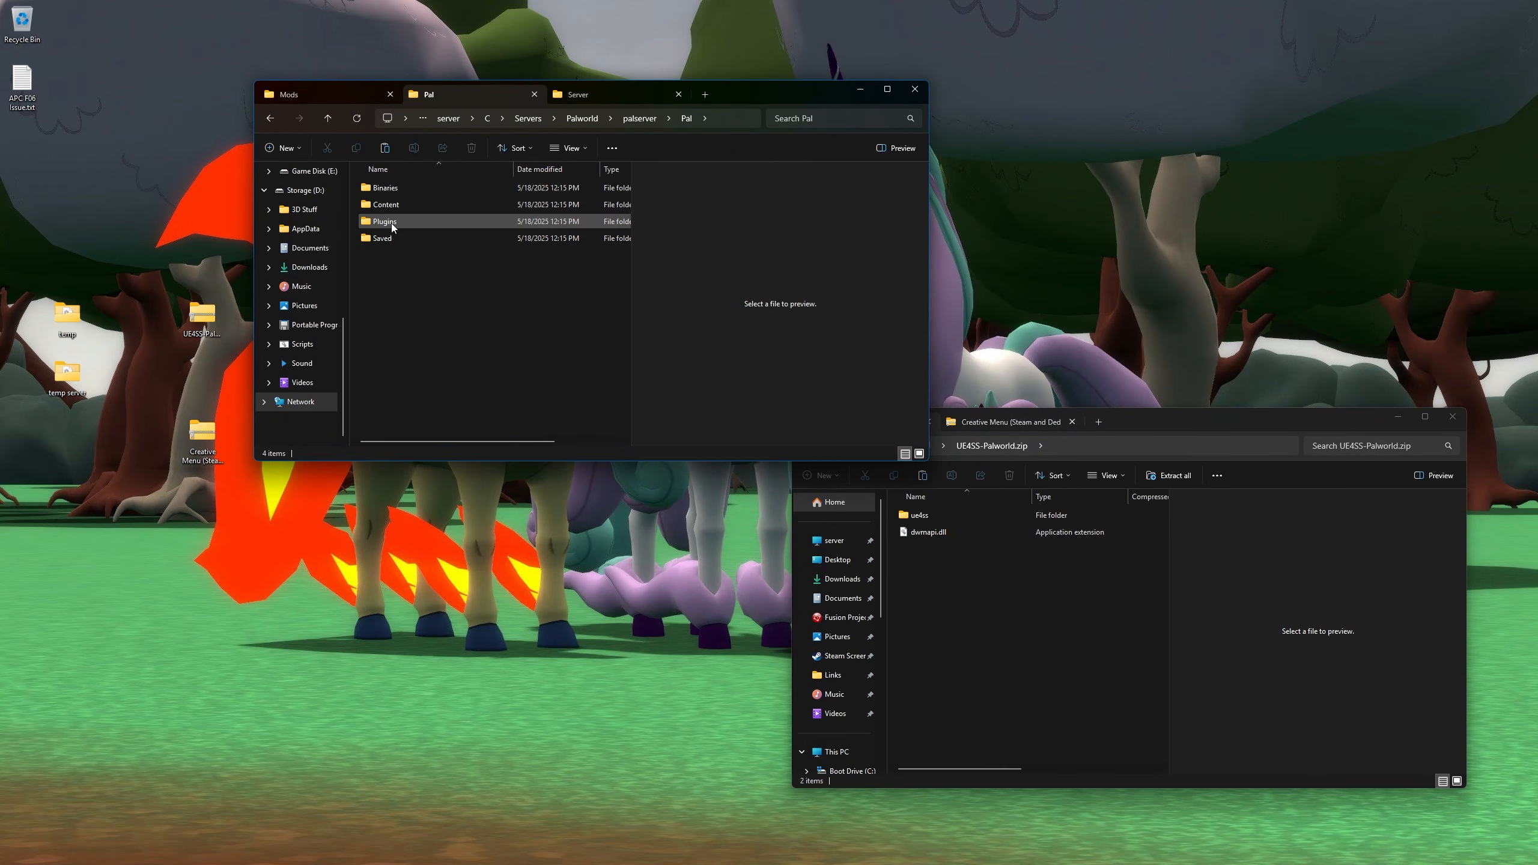
{"action": "double_click", "coordinate": [401, 190]}
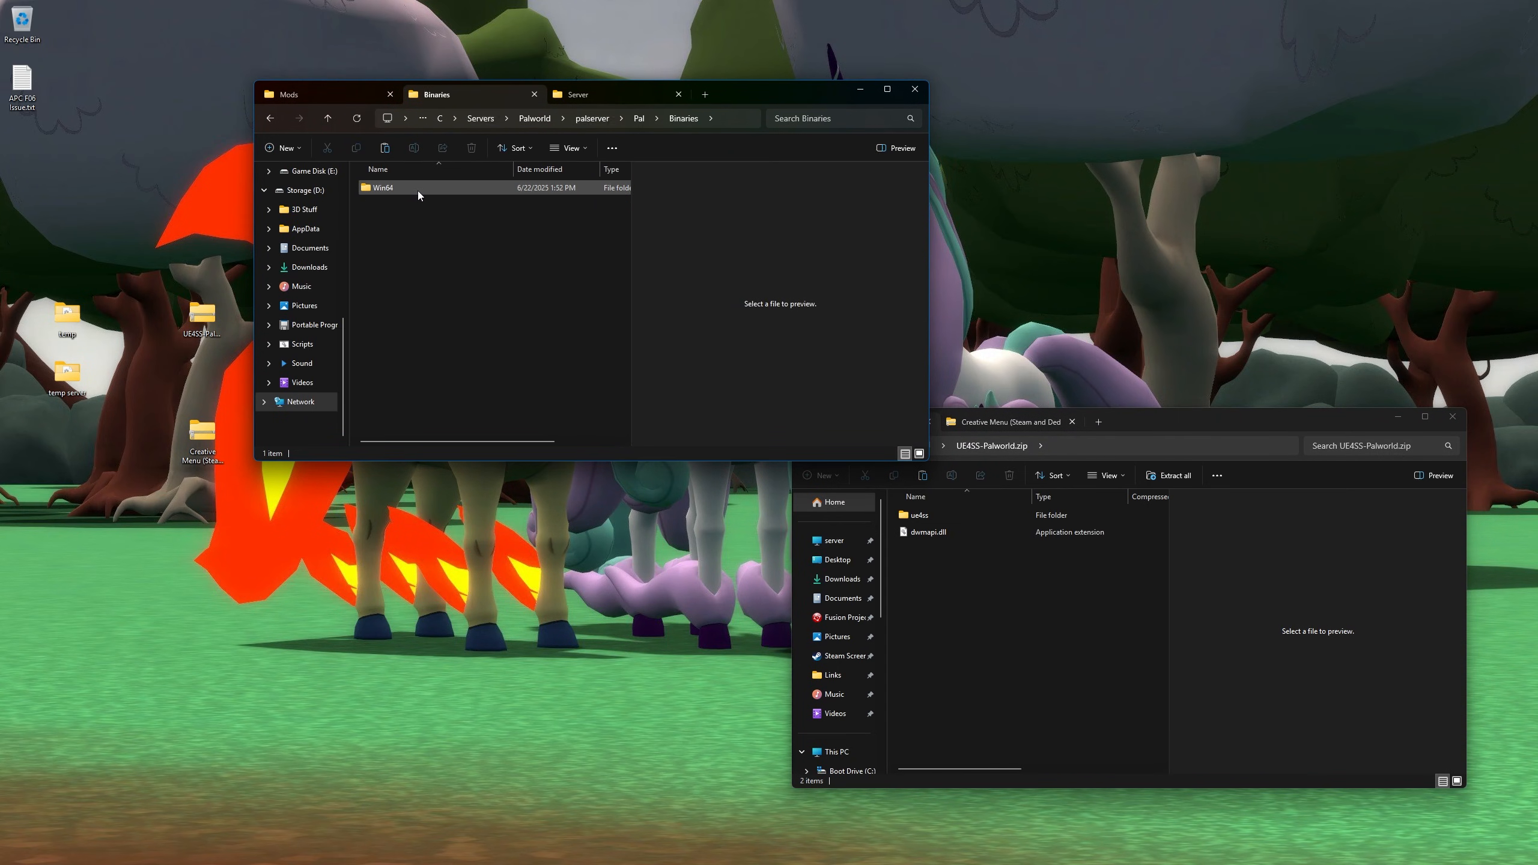
{"action": "double_click", "coordinate": [419, 190]}
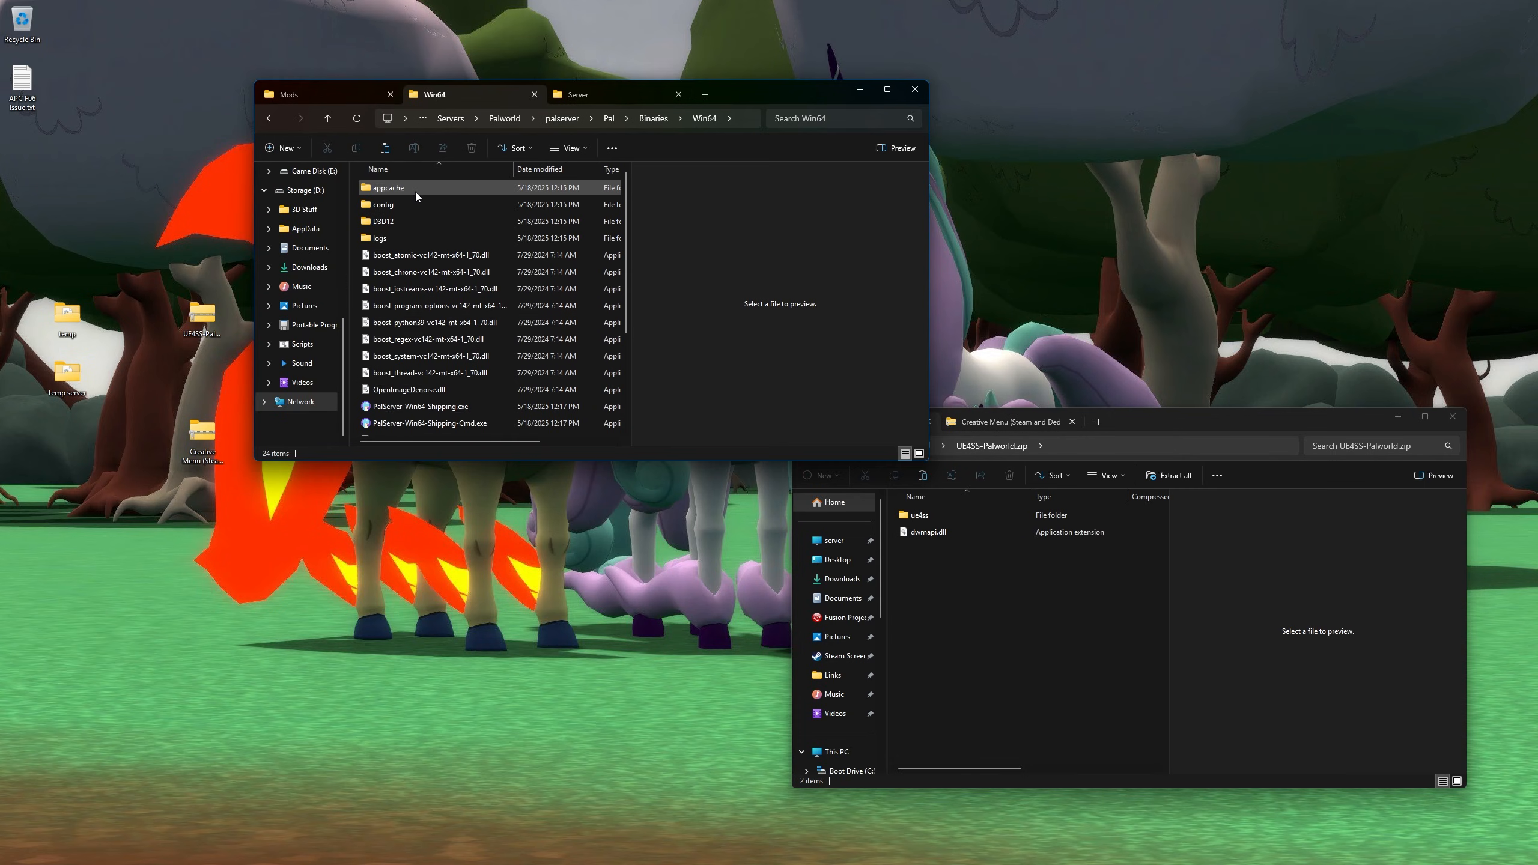
{"action": "scroll", "coordinate": [436, 276], "scroll_direction": "down", "scroll_amount": 3}
{"action": "scroll", "coordinate": [442, 287], "scroll_direction": "up", "scroll_amount": 3}
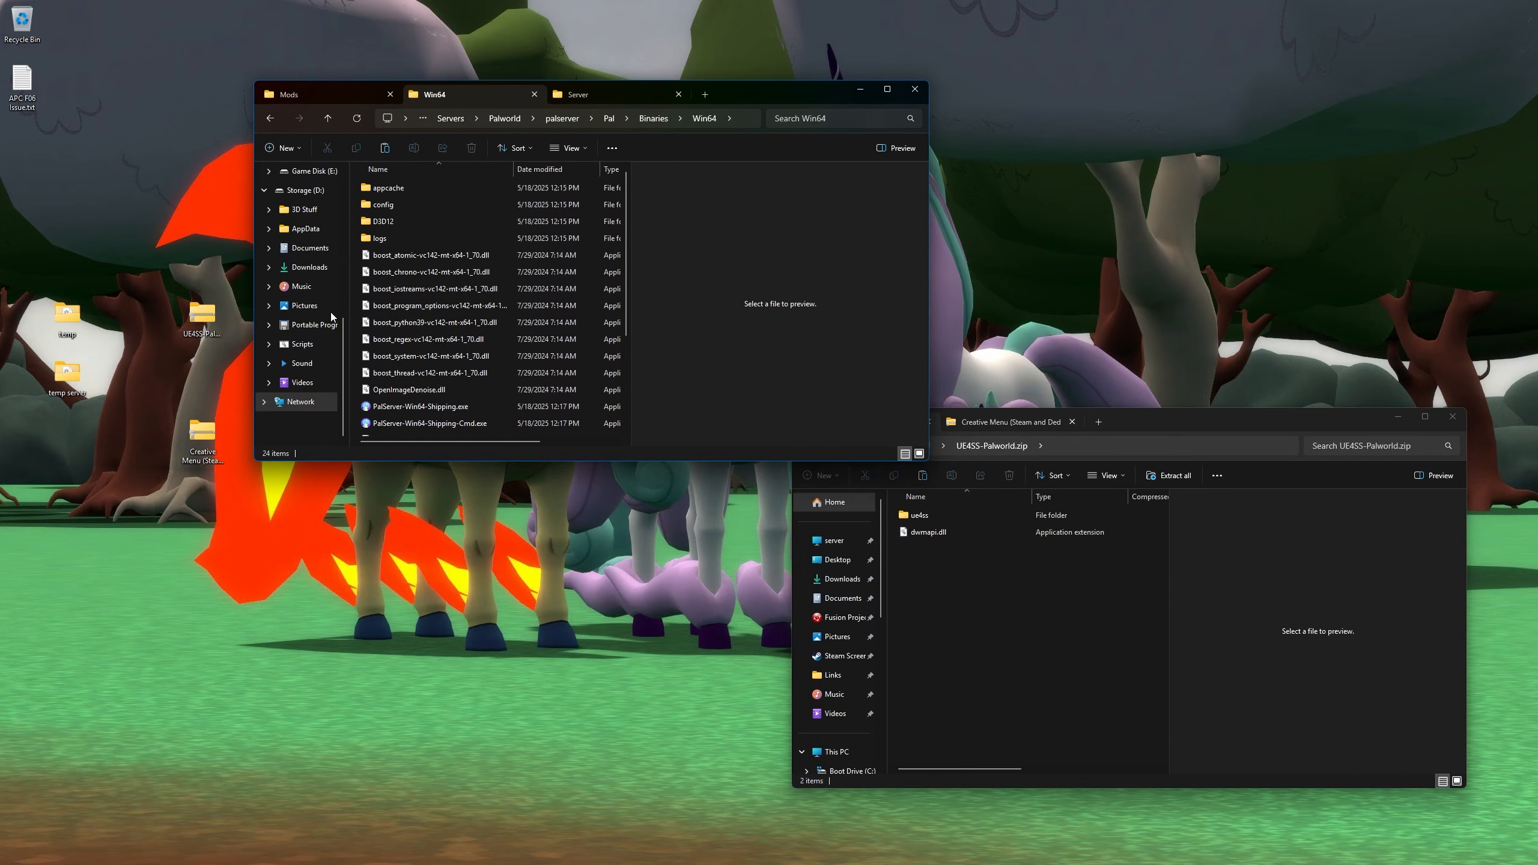
- Copy the ue4ss folder and dwmapi.dll from the UE4SS zip into Win64, then refresh to confirm
{"action": "left_click", "coordinate": [940, 525]}
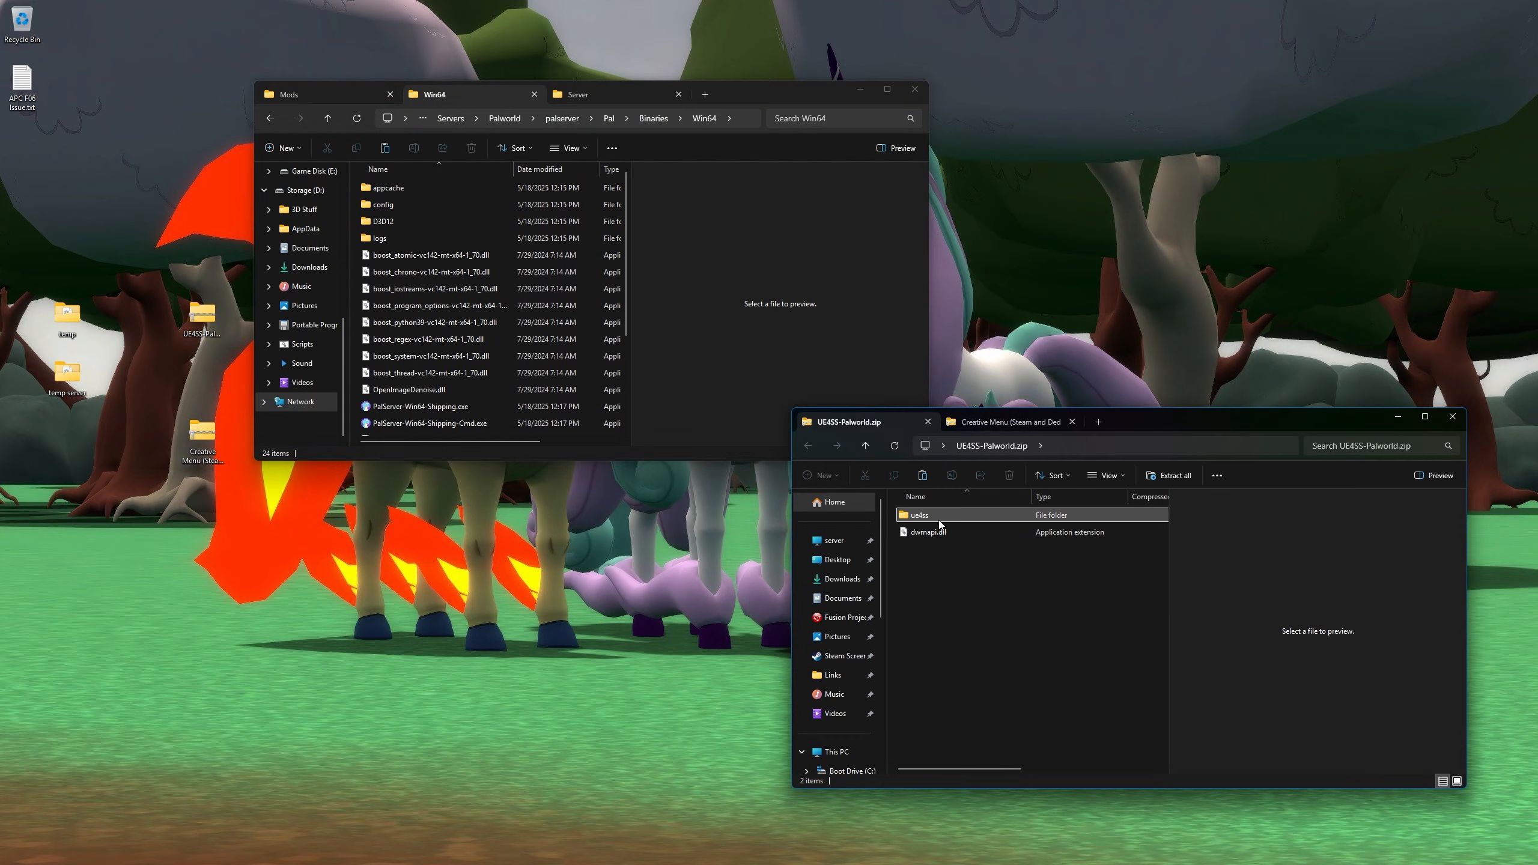
{"action": "left_click", "coordinate": [935, 514]}
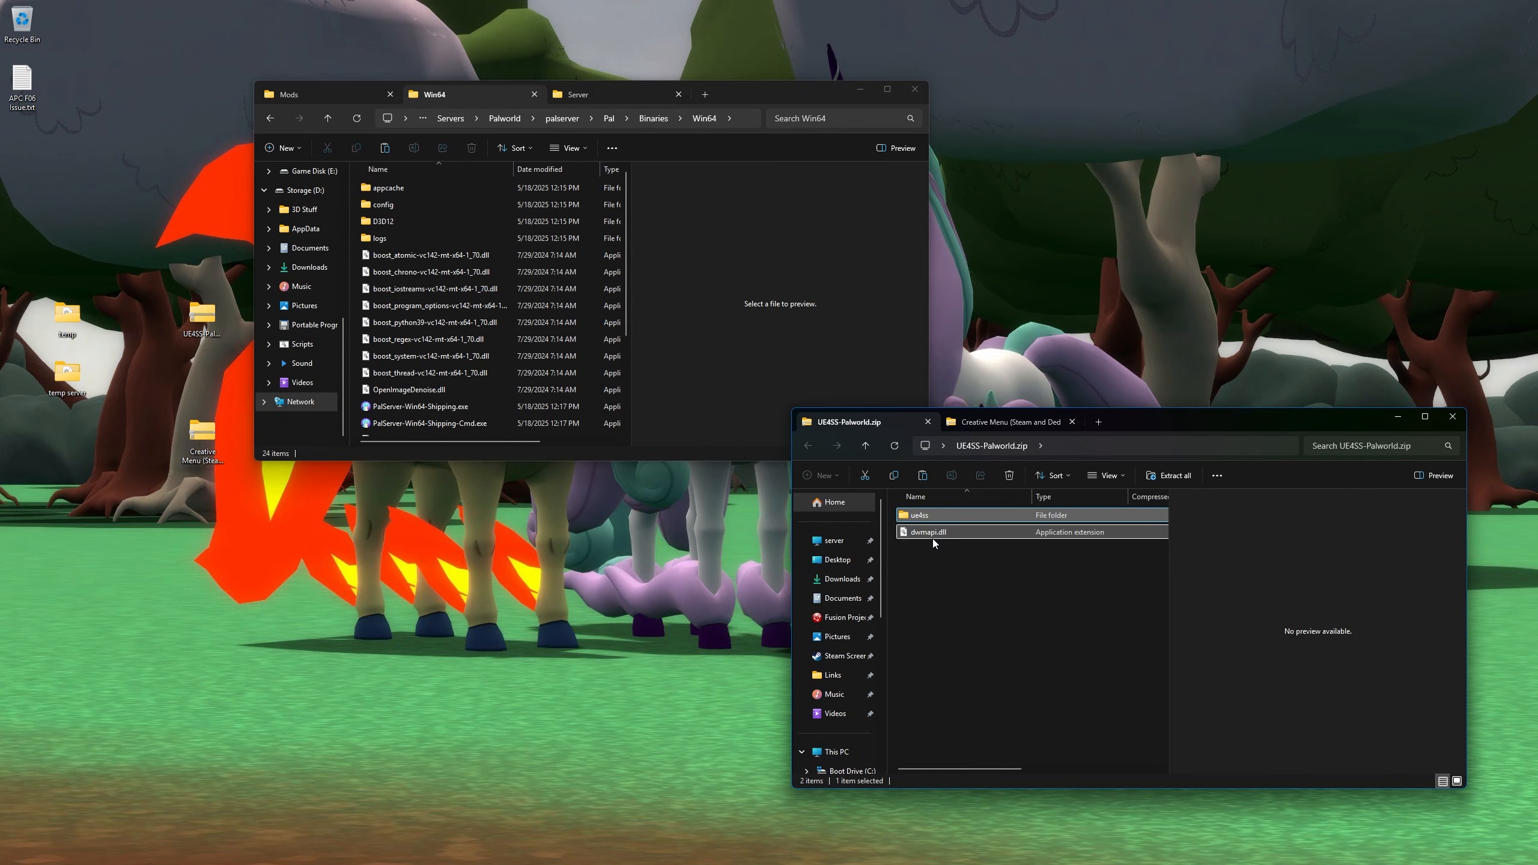
{"action": "left_click", "coordinate": [933, 539], "text": "shift"}
{"action": "left_click_drag", "start_coordinate": [981, 509], "coordinate": [457, 347]}
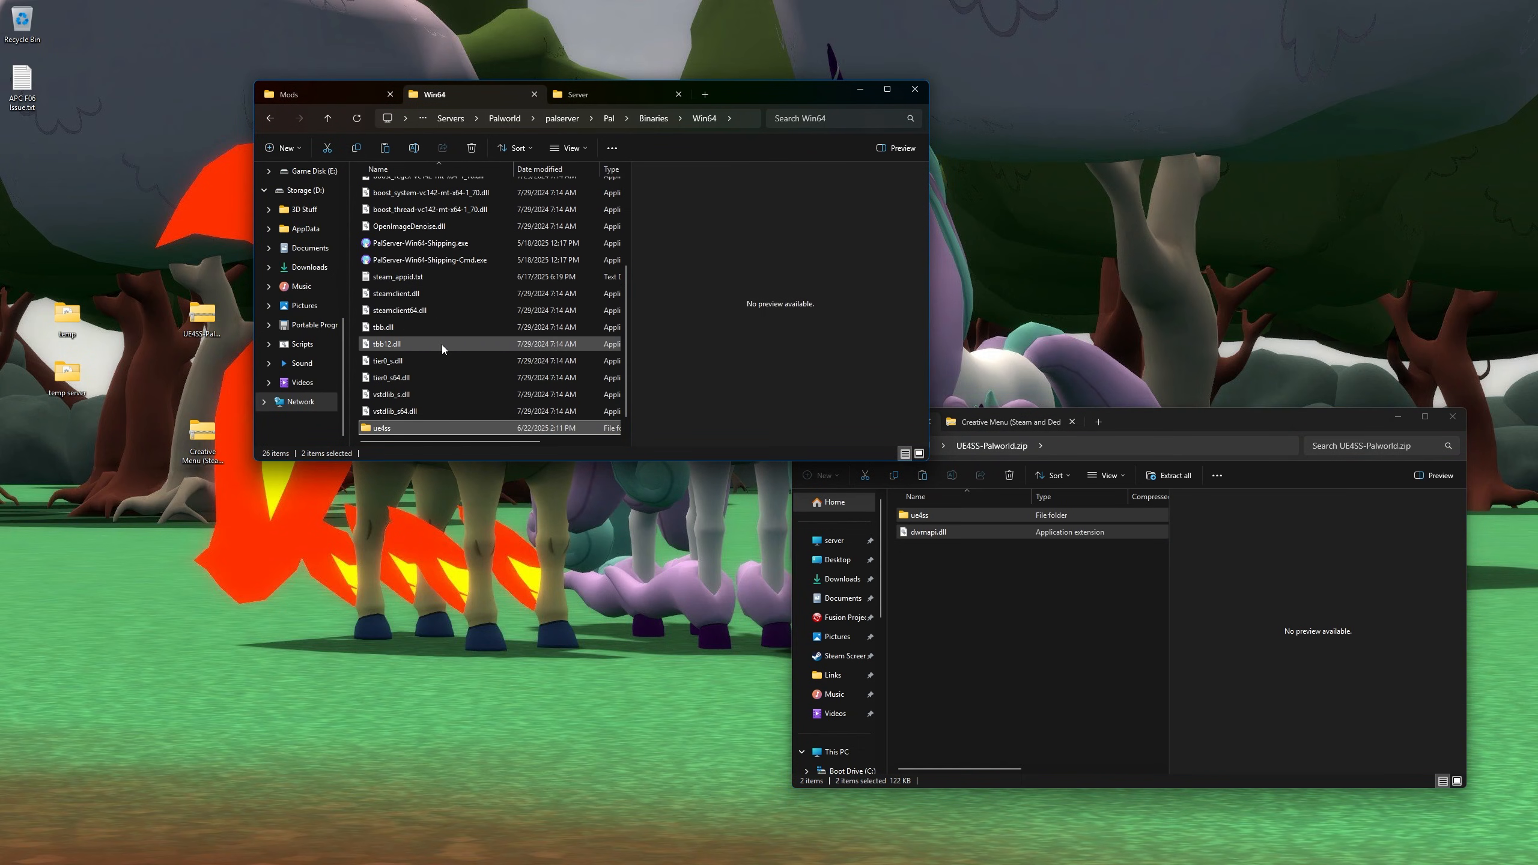
{"action": "key", "text": "F5"}
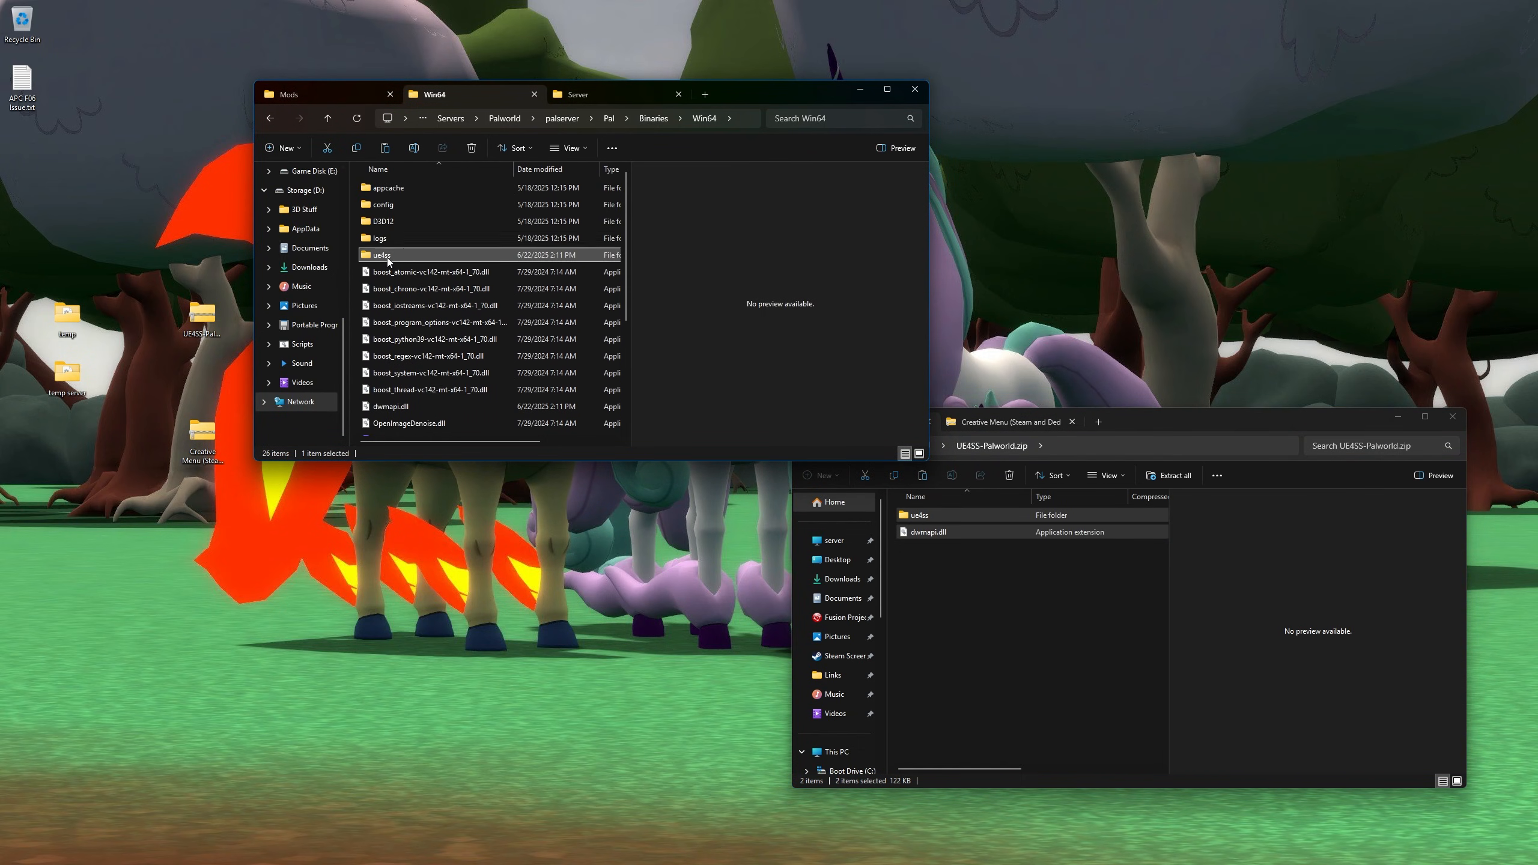
{"action": "left_click", "coordinate": [429, 403], "text": "ctrl"}
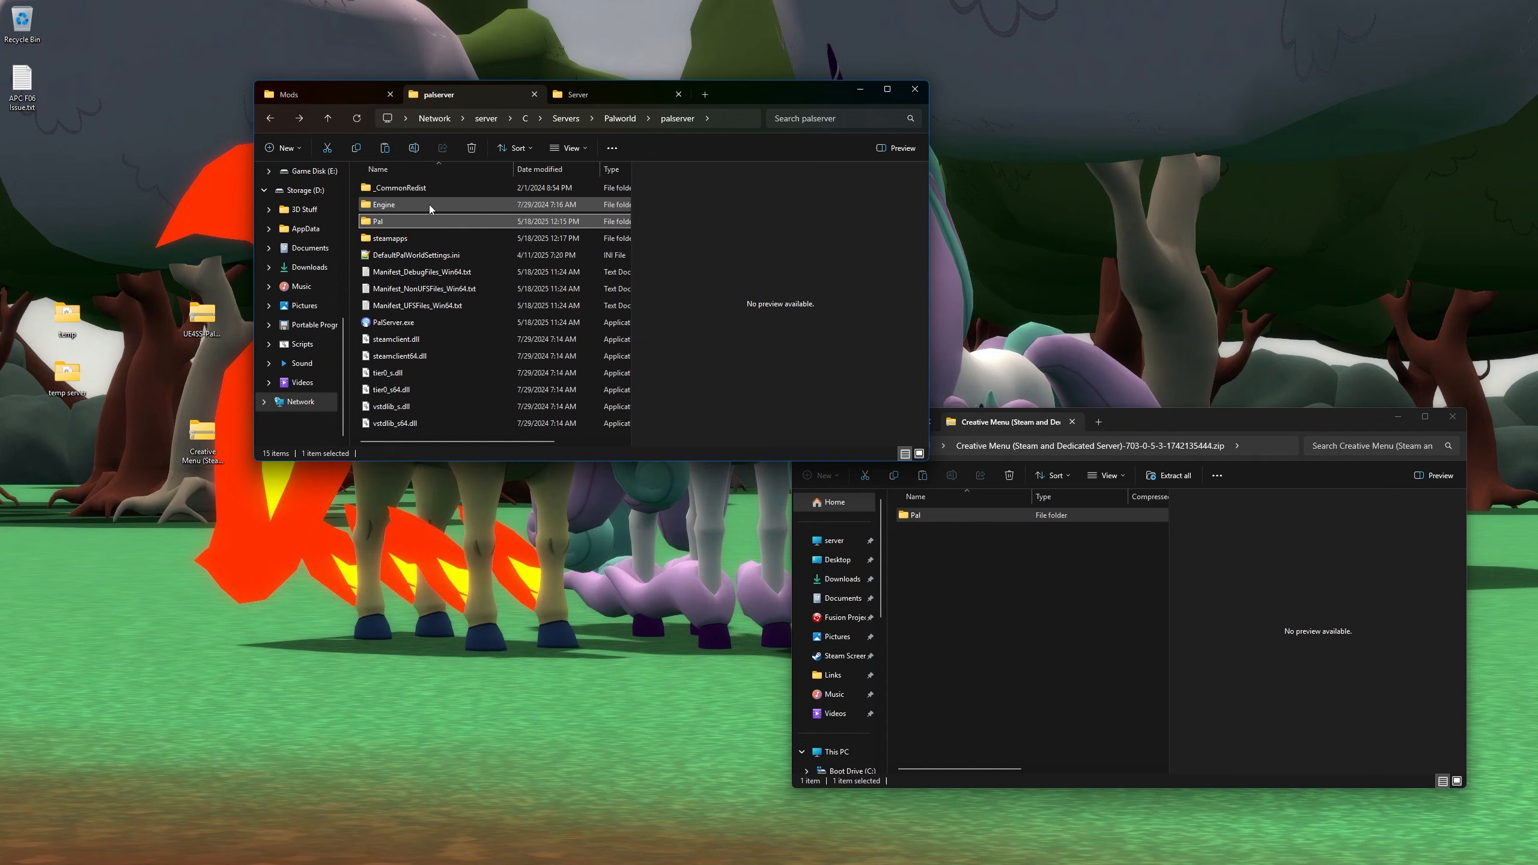
- Compare the Creative Menu and UE4SS-Palworld.zip archive contents
{"action": "left_click", "coordinate": [977, 426]}
{"action": "left_click", "coordinate": [863, 427]}
{"action": "left_click", "coordinate": [983, 427]}
{"action": "left_click", "coordinate": [872, 425]}
{"action": "left_click", "coordinate": [1007, 425]}
{"action": "left_click", "coordinate": [815, 428]}
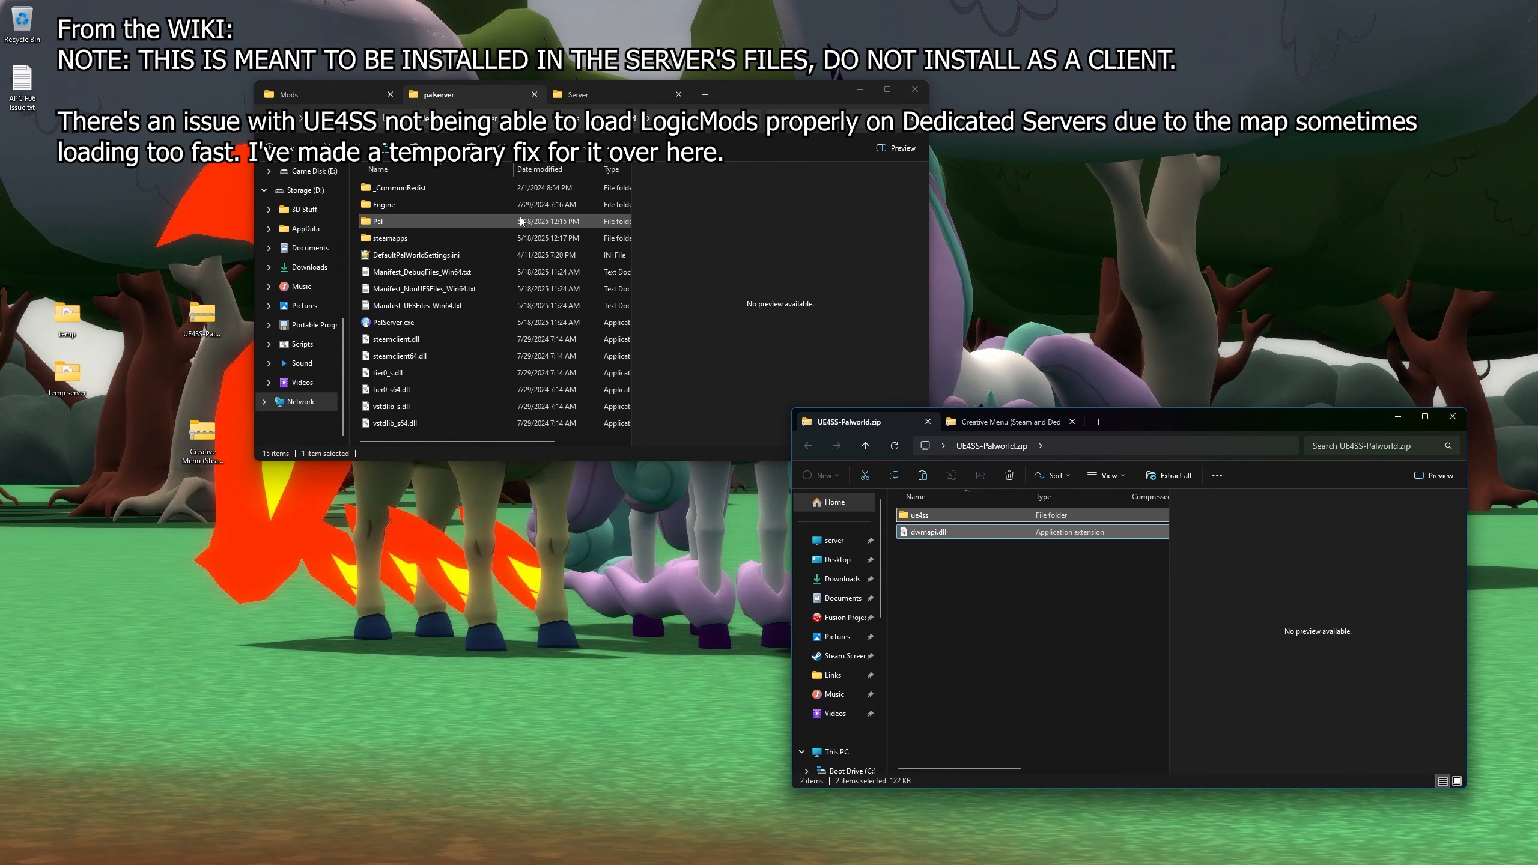
- Check the Server backups and CreativeMenu in the server's Mods folder, then return to Firefox
{"action": "left_click", "coordinate": [330, 104]}
{"action": "left_click", "coordinate": [611, 96]}
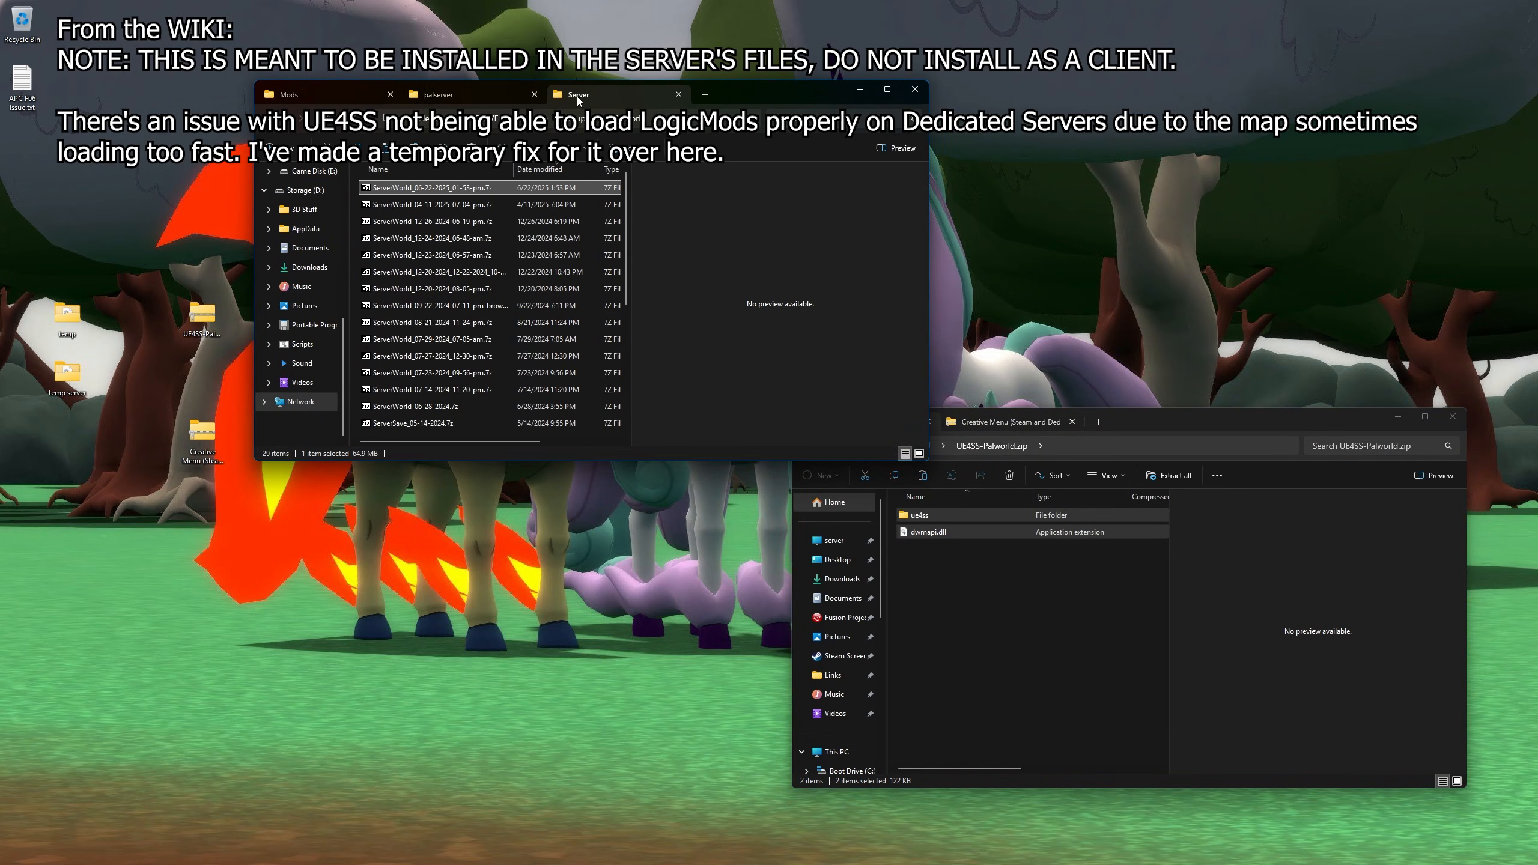
{"action": "left_click", "coordinate": [488, 98]}
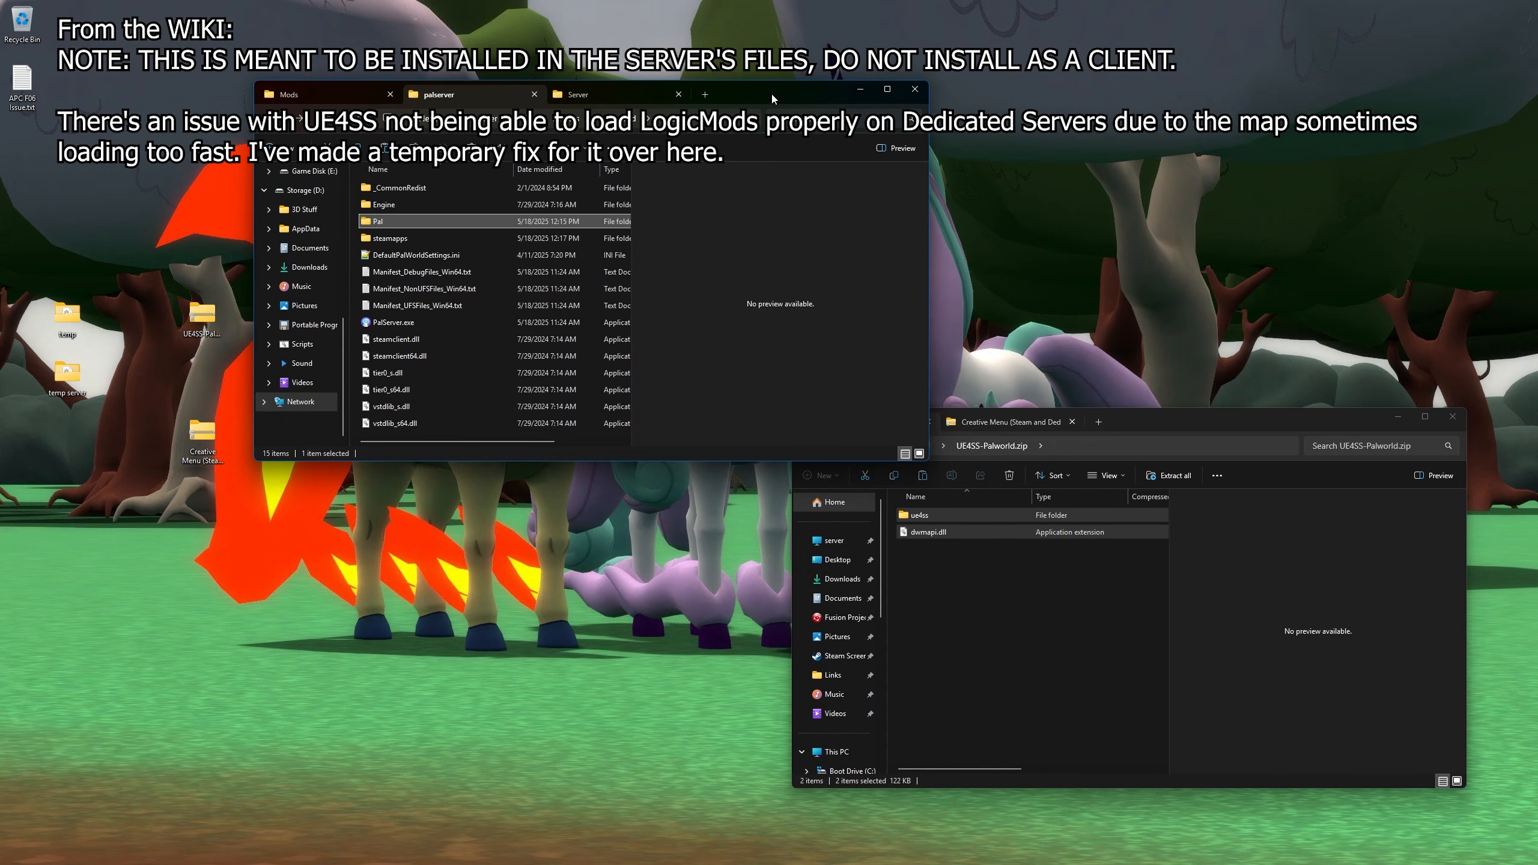
{"action": "left_click_drag", "start_coordinate": [772, 92], "coordinate": [757, 87]}
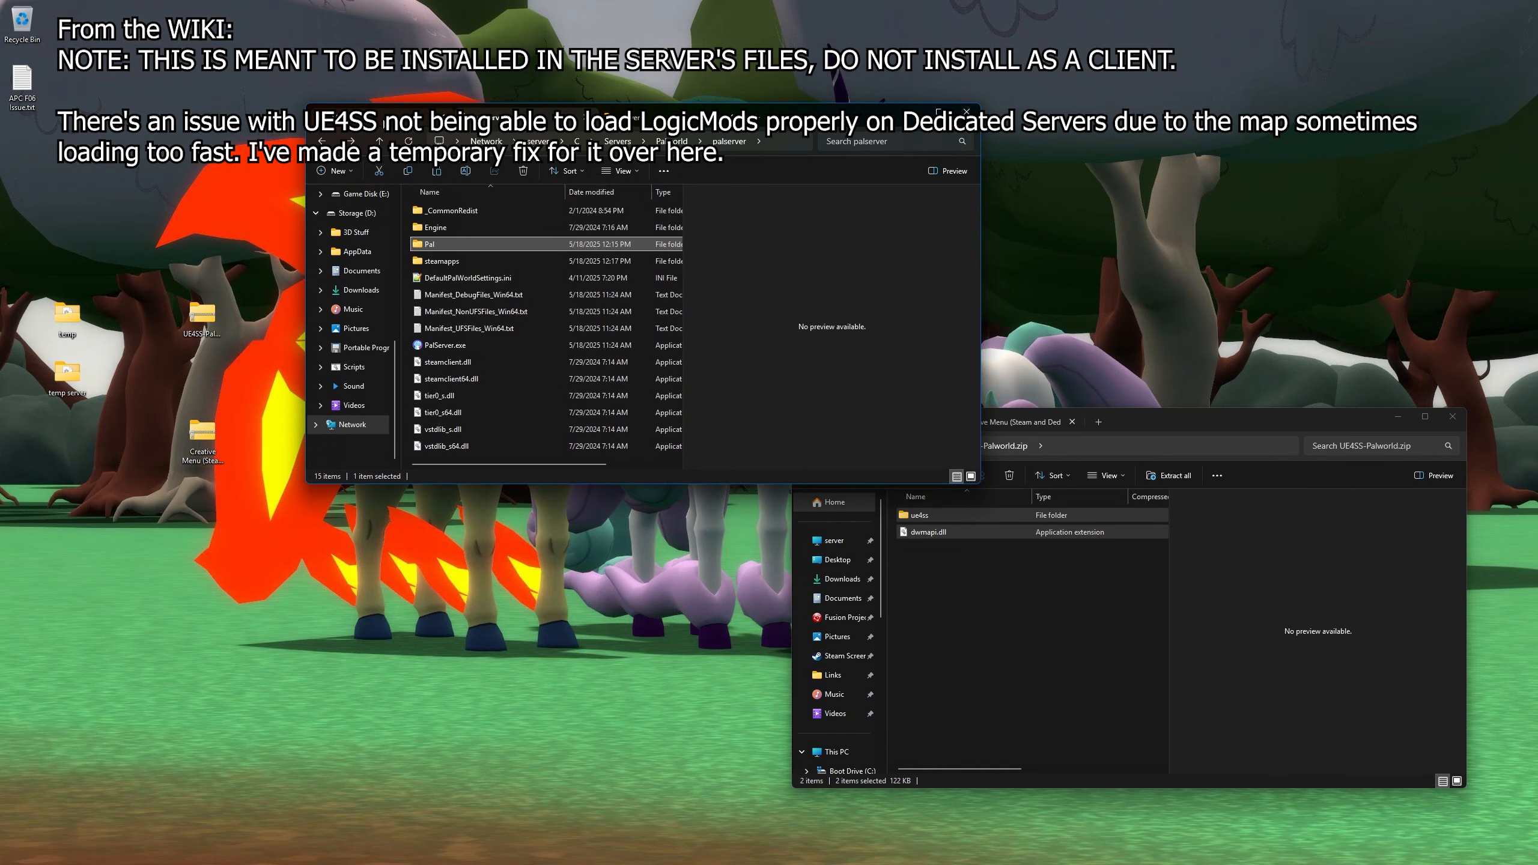
{"action": "left_click", "coordinate": [447, 311]}
{"action": "left_click", "coordinate": [492, 122]}
{"action": "left_click", "coordinate": [394, 125]}
{"action": "left_click", "coordinate": [493, 129]}
{"action": "key", "text": "alt+Tab"}
{"action": "key", "text": "alt+Tab"}
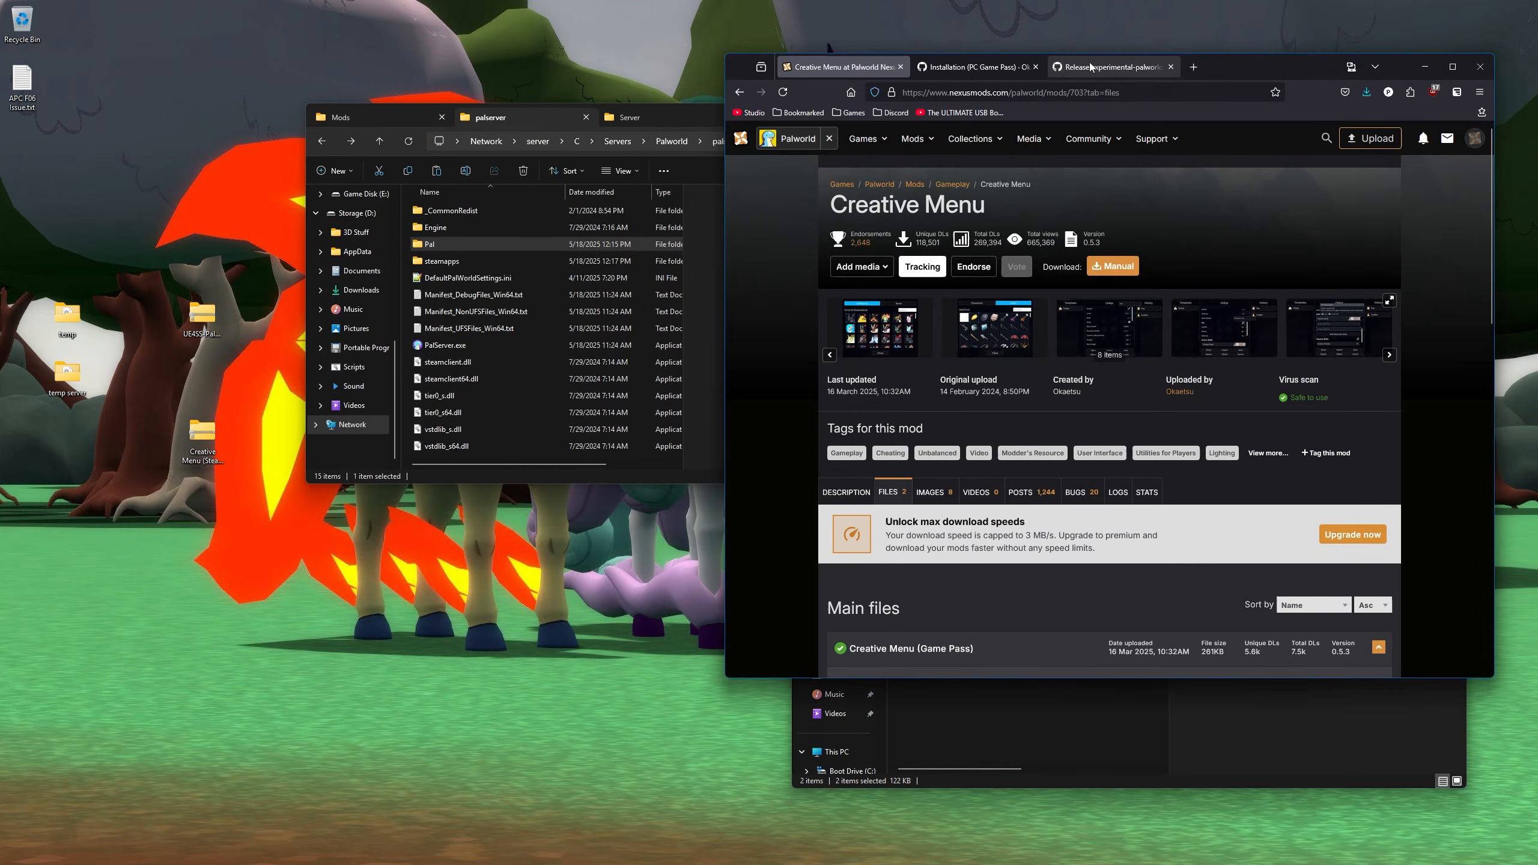
- Open the CreativeMenu wiki's Installation (Dedicated Server) page
{"action": "left_click", "coordinate": [968, 72]}
{"action": "scroll", "coordinate": [990, 405], "scroll_direction": "up", "scroll_amount": 10}
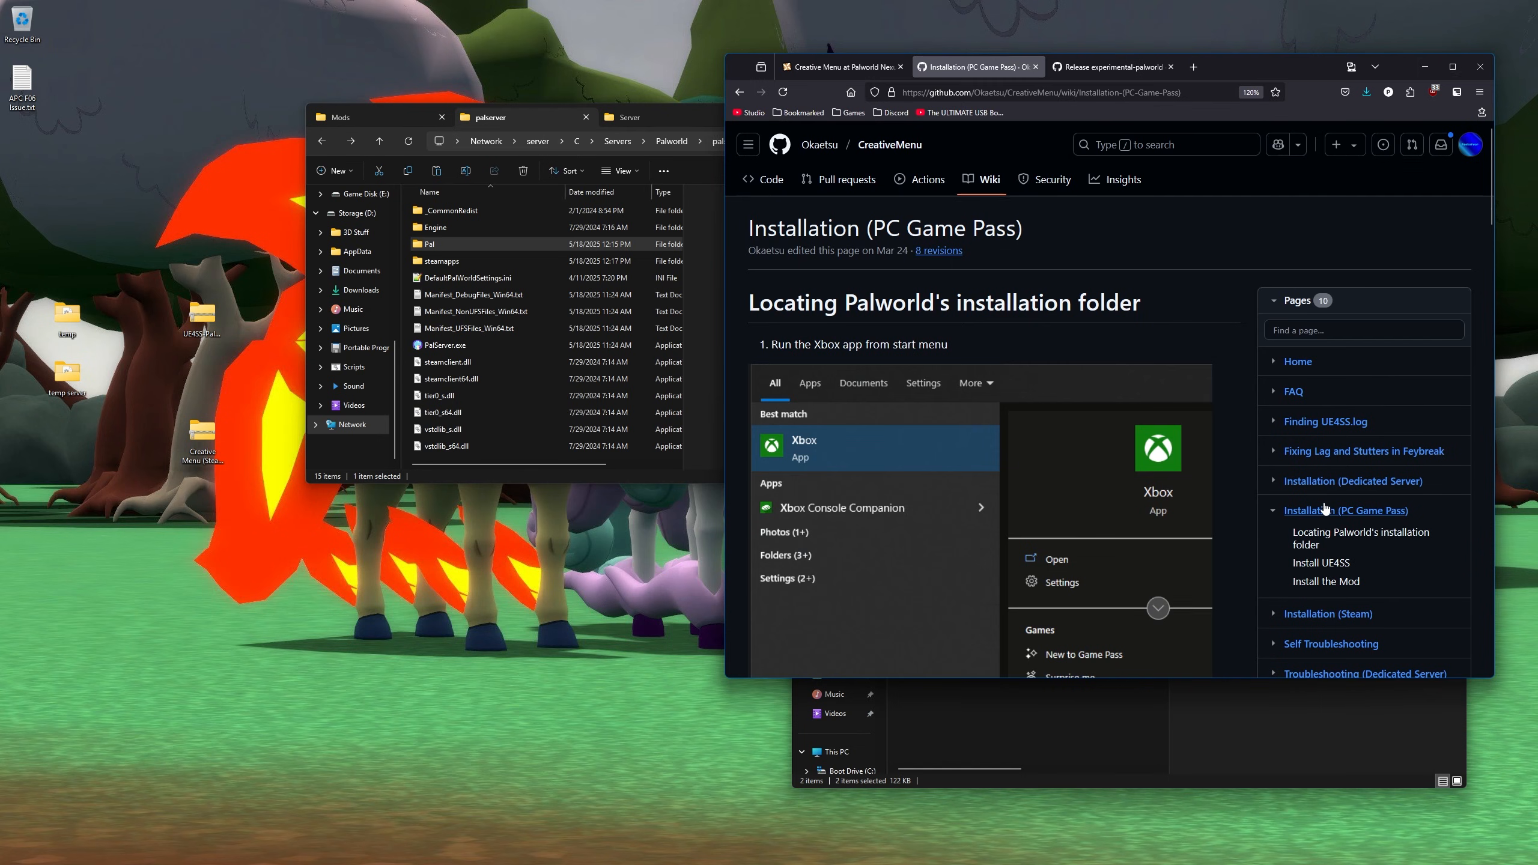
{"action": "left_click", "coordinate": [1353, 483]}
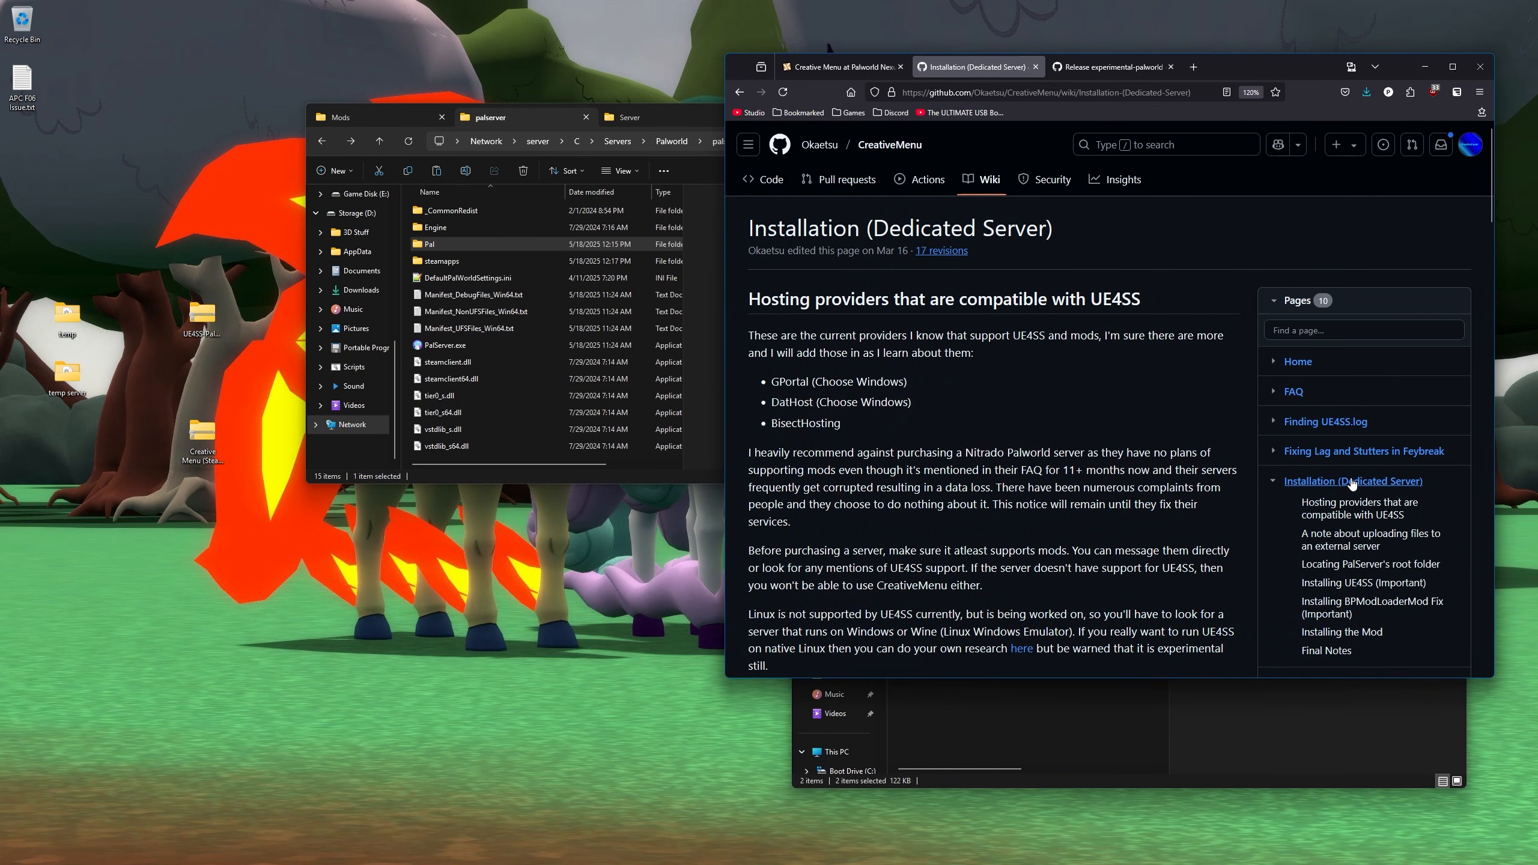
- Scroll down to the Installing BPModLoaderMod Fix (Important) section and read it
{"action": "left_click_drag", "start_coordinate": [1272, 67], "coordinate": [980, 35]}
{"action": "left_click_drag", "start_coordinate": [602, 204], "coordinate": [754, 206]}
{"action": "scroll", "coordinate": [739, 238], "scroll_direction": "down", "scroll_amount": 5}
{"action": "scroll", "coordinate": [740, 238], "scroll_direction": "down", "scroll_amount": 11}
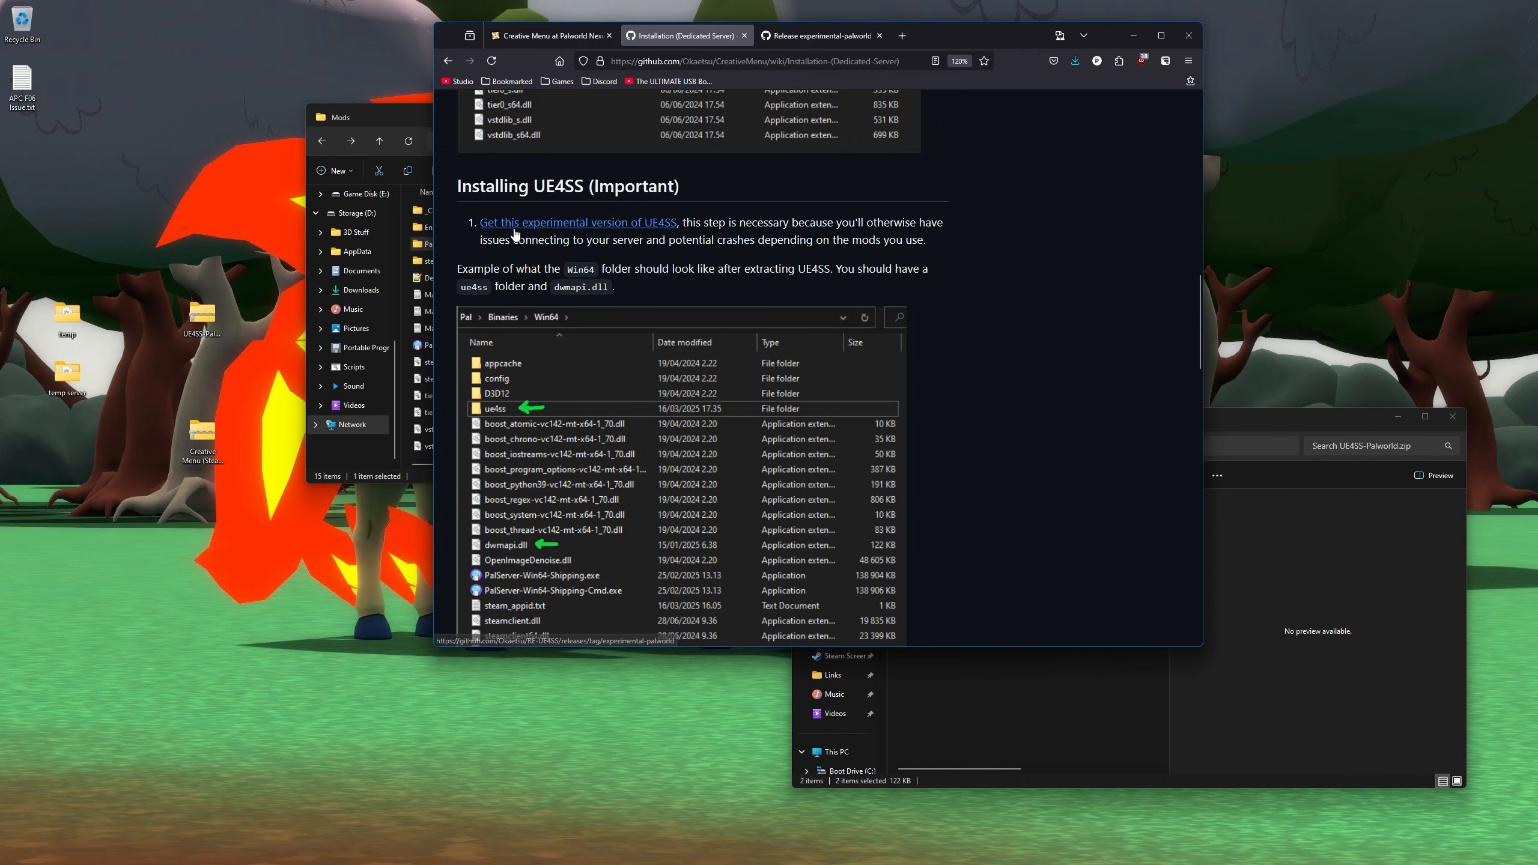
{"action": "scroll", "coordinate": [518, 232], "scroll_direction": "down", "scroll_amount": 9}
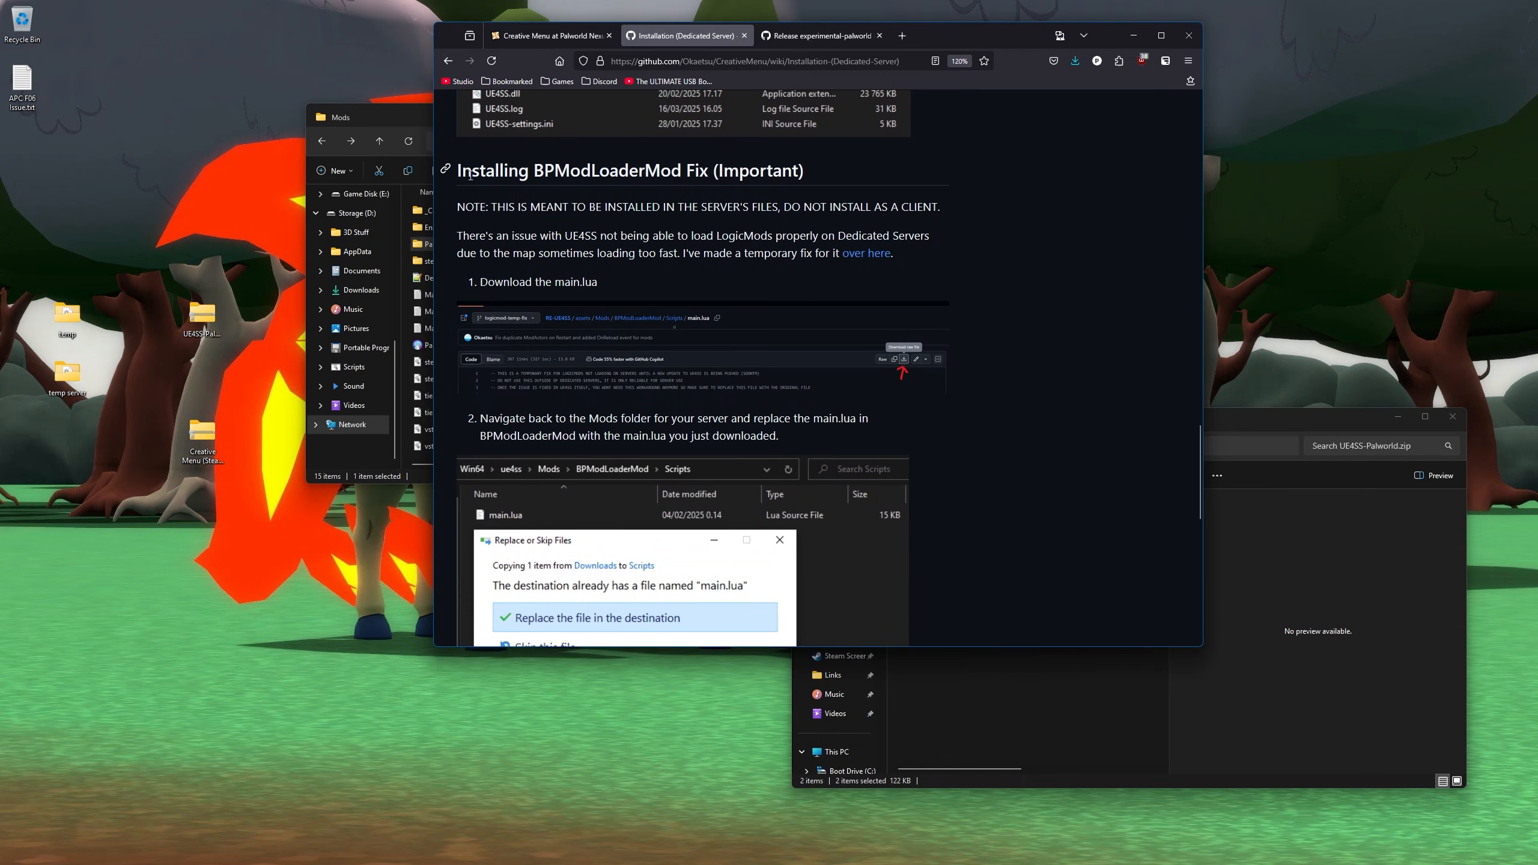
{"action": "left_click_drag", "start_coordinate": [479, 172], "coordinate": [805, 167]}
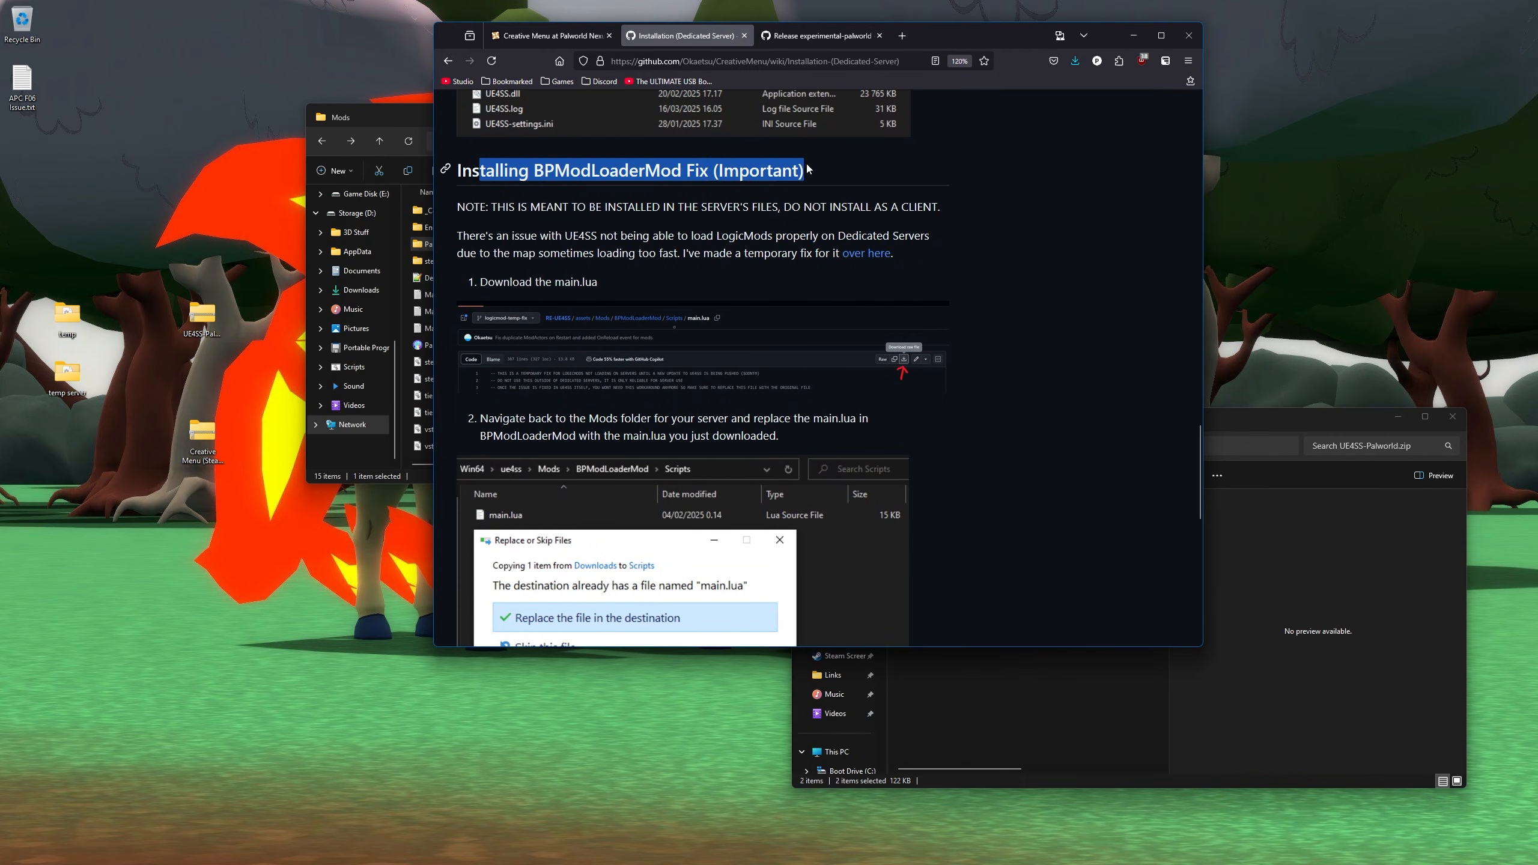
{"action": "left_click", "coordinate": [807, 169]}
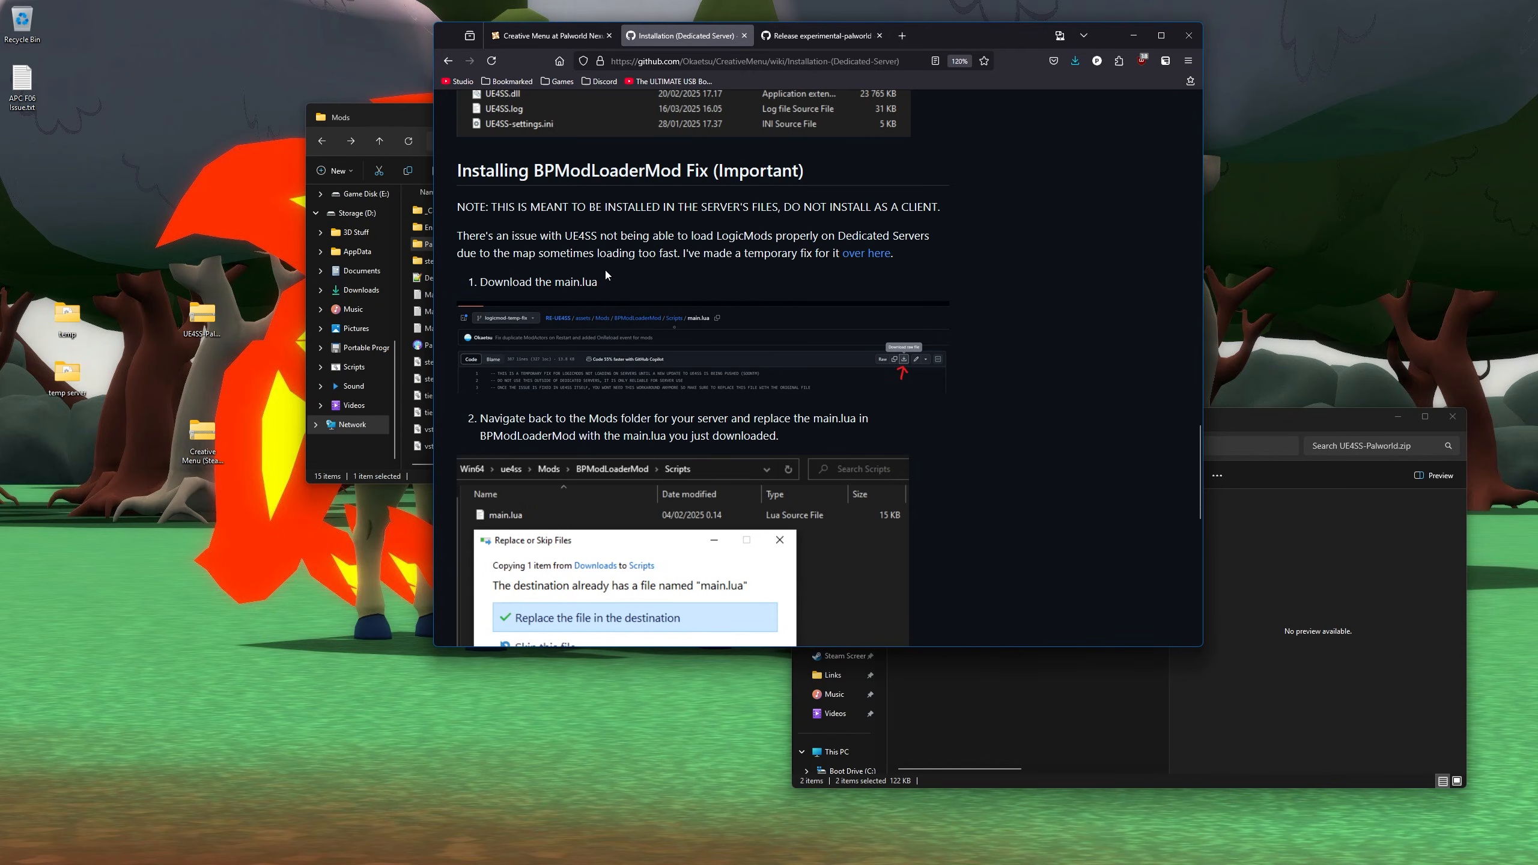
{"action": "mouse_move", "coordinate": [620, 286]}
{"action": "left_mouse_down"}
{"action": "mouse_move", "coordinate": [450, 212]}
{"action": "mouse_move", "coordinate": [560, 260]}
{"action": "mouse_move", "coordinate": [451, 213]}
{"action": "mouse_move", "coordinate": [702, 283]}
{"action": "mouse_move", "coordinate": [452, 209]}
{"action": "mouse_move", "coordinate": [618, 282]}
{"action": "mouse_move", "coordinate": [569, 285]}
{"action": "mouse_move", "coordinate": [455, 209]}
{"action": "mouse_move", "coordinate": [608, 289]}
{"action": "left_mouse_up"}
- Open the RE-UE4SS logicmod-temp-fix main.lua in a new tab and copy its raw contents
{"action": "middle_click", "coordinate": [855, 261]}
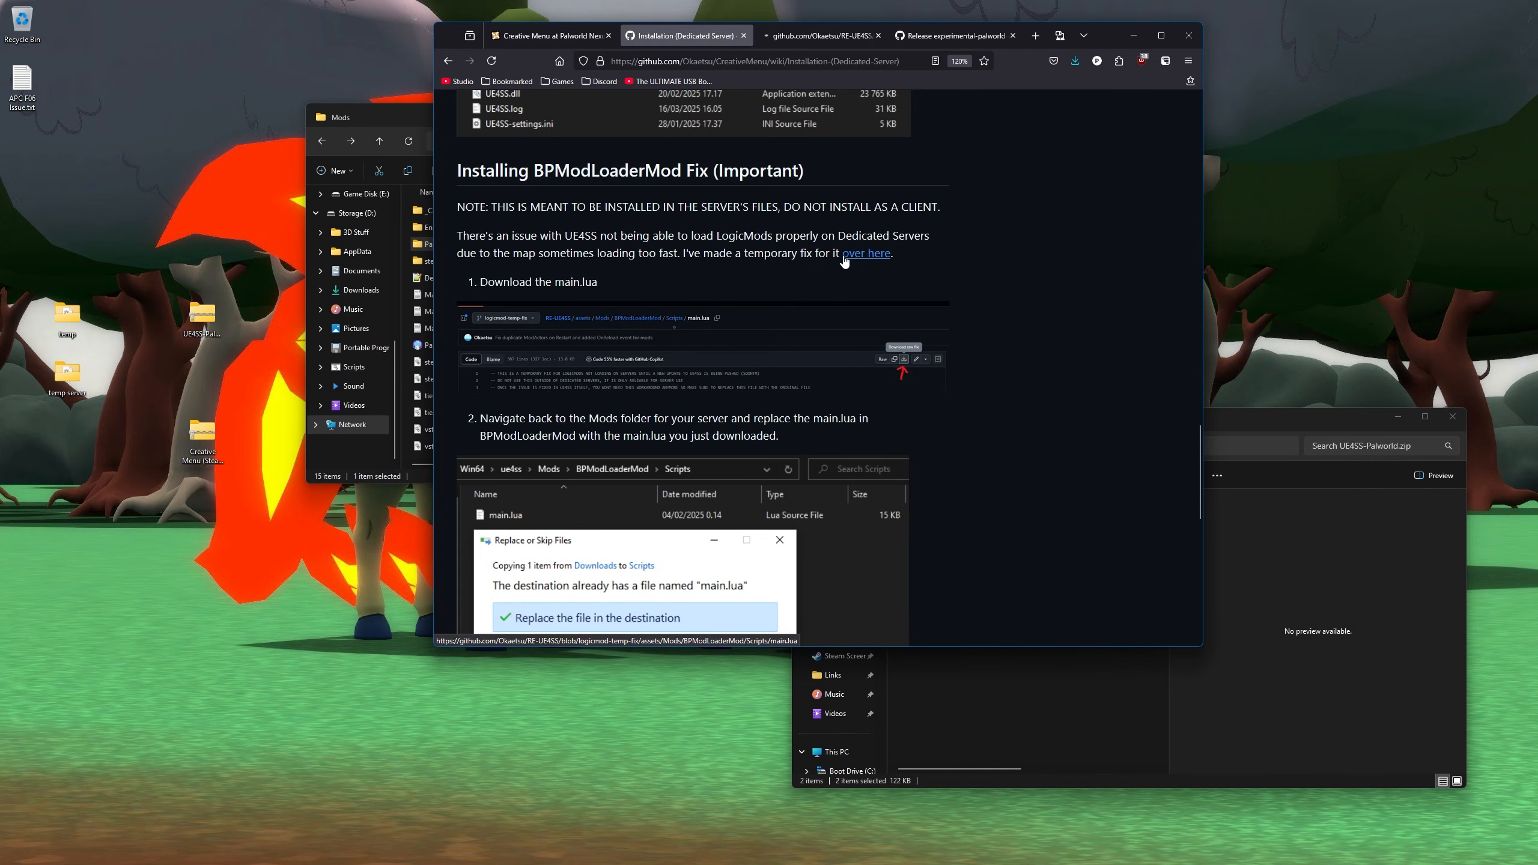
{"action": "left_click", "coordinate": [787, 38]}
{"action": "scroll", "coordinate": [653, 459], "scroll_direction": "down", "scroll_amount": 20}
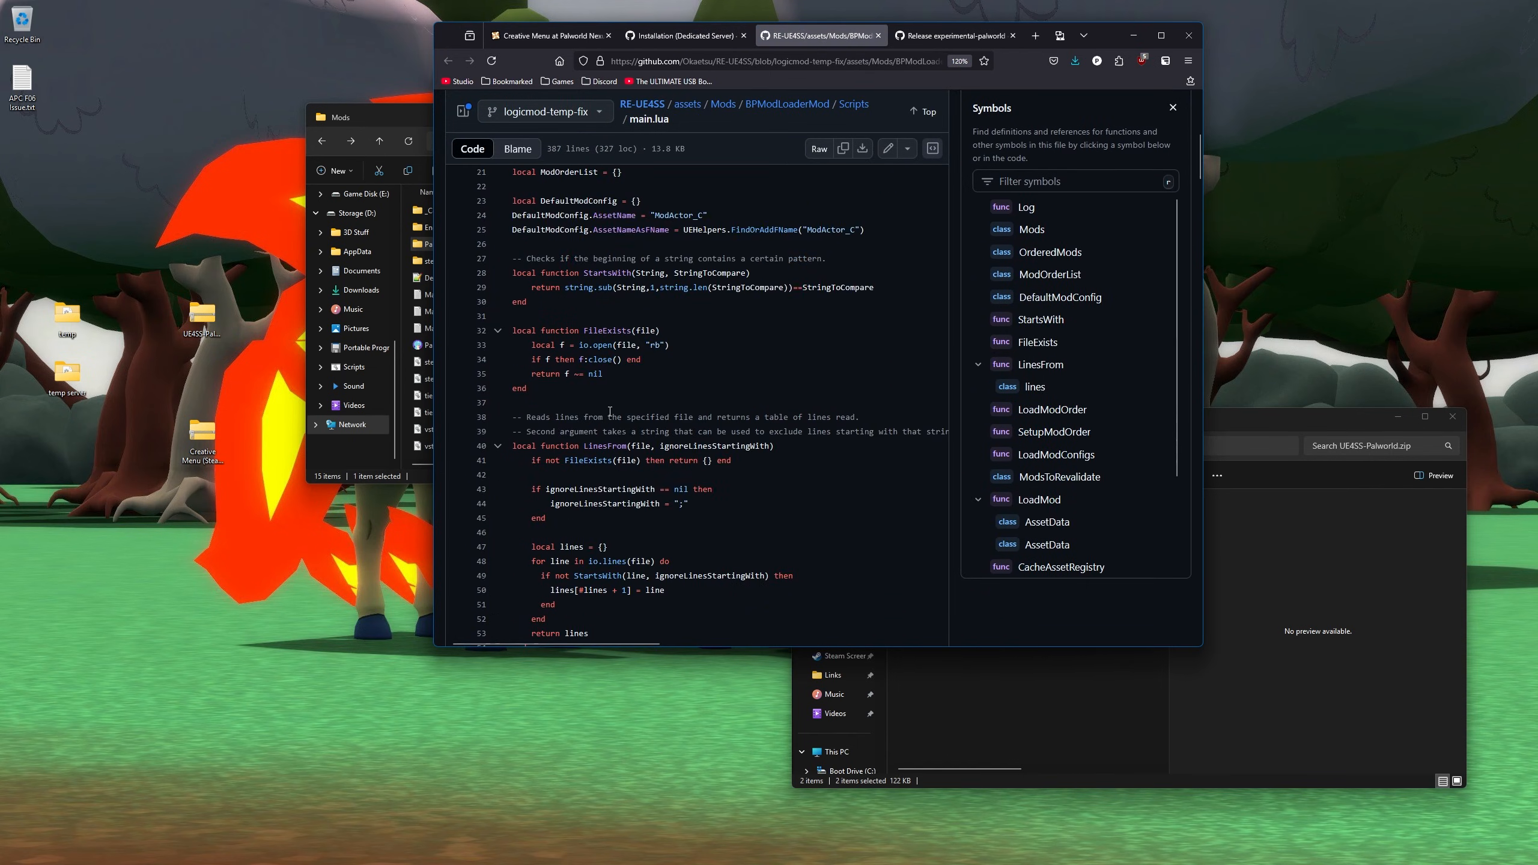
{"action": "scroll", "coordinate": [606, 411], "scroll_direction": "up", "scroll_amount": 20}
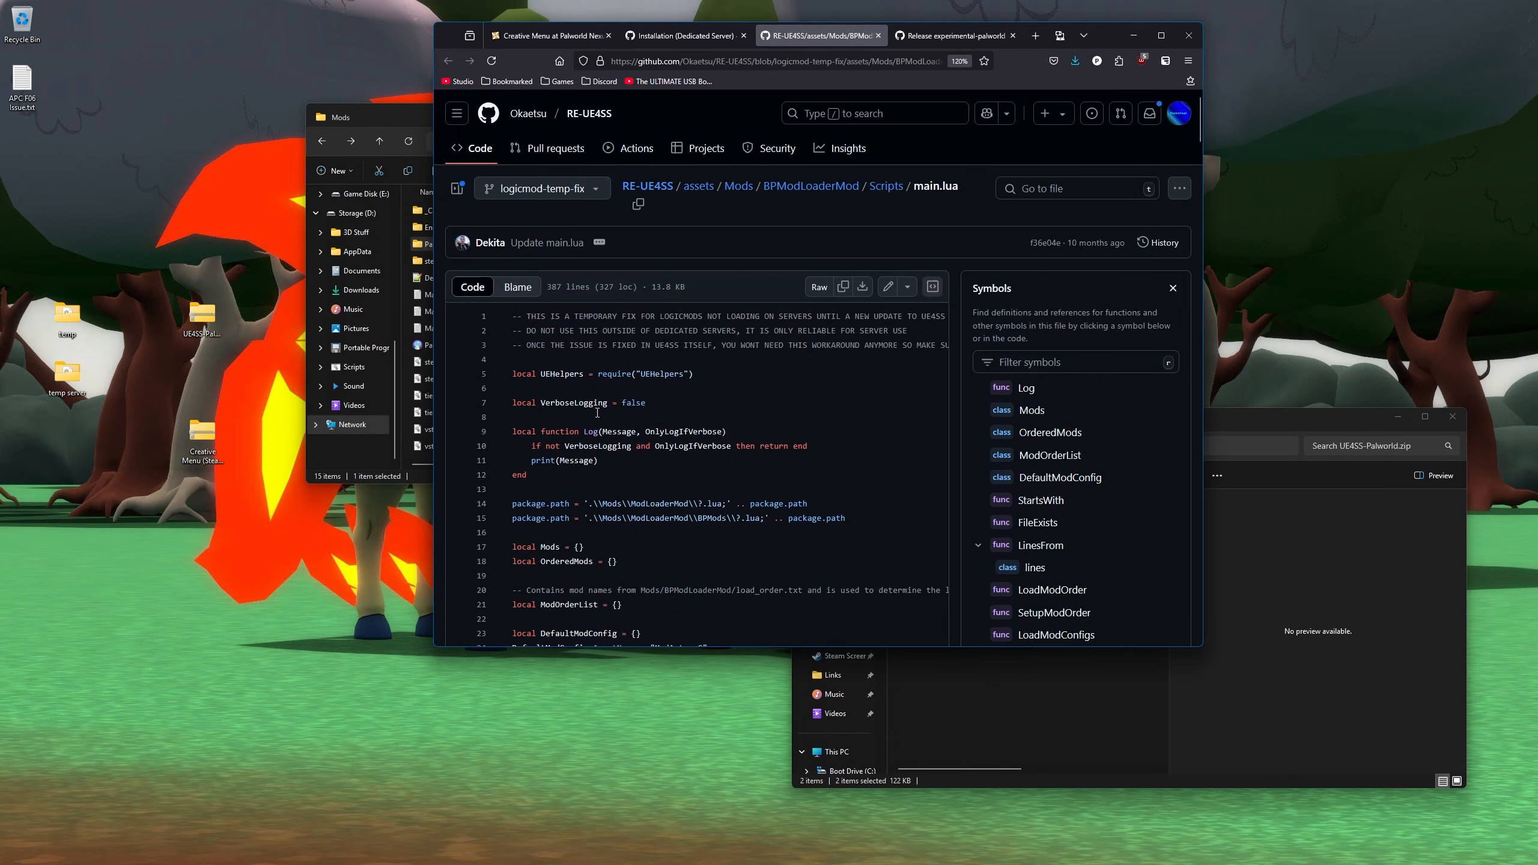
{"action": "scroll", "coordinate": [598, 413], "scroll_direction": "down", "scroll_amount": 10}
{"action": "scroll", "coordinate": [598, 412], "scroll_direction": "up", "scroll_amount": 10}
{"action": "left_click", "coordinate": [846, 291]}
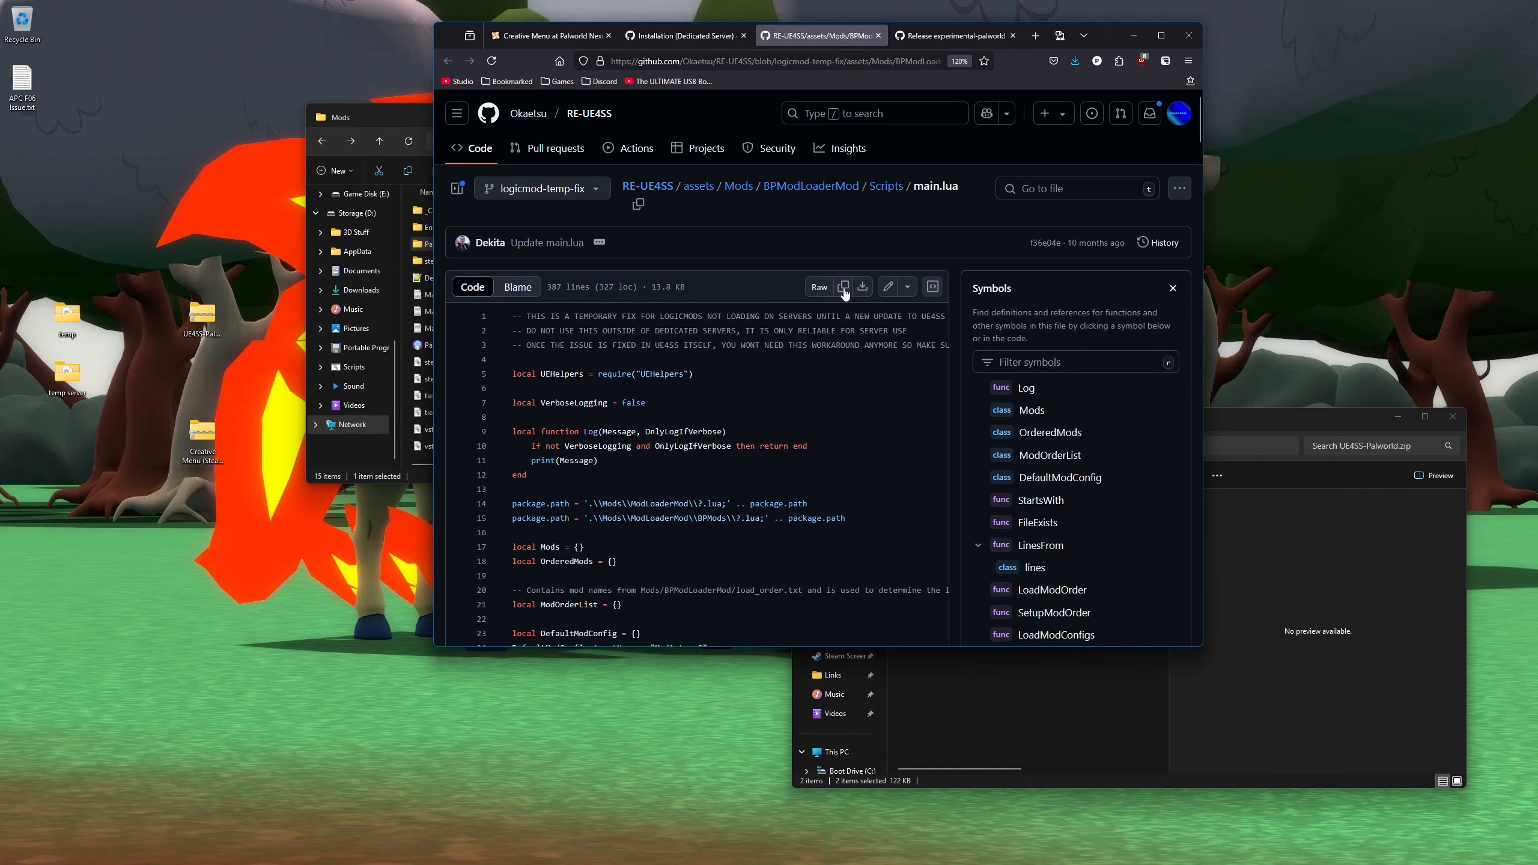
{"action": "left_click", "coordinate": [382, 118]}
- Browse palserver to Pal\Binaries\Win64\ue4ss\Mods\BPModLoaderMod\Scripts
{"action": "left_click_drag", "start_coordinate": [798, 119], "coordinate": [623, 111]}
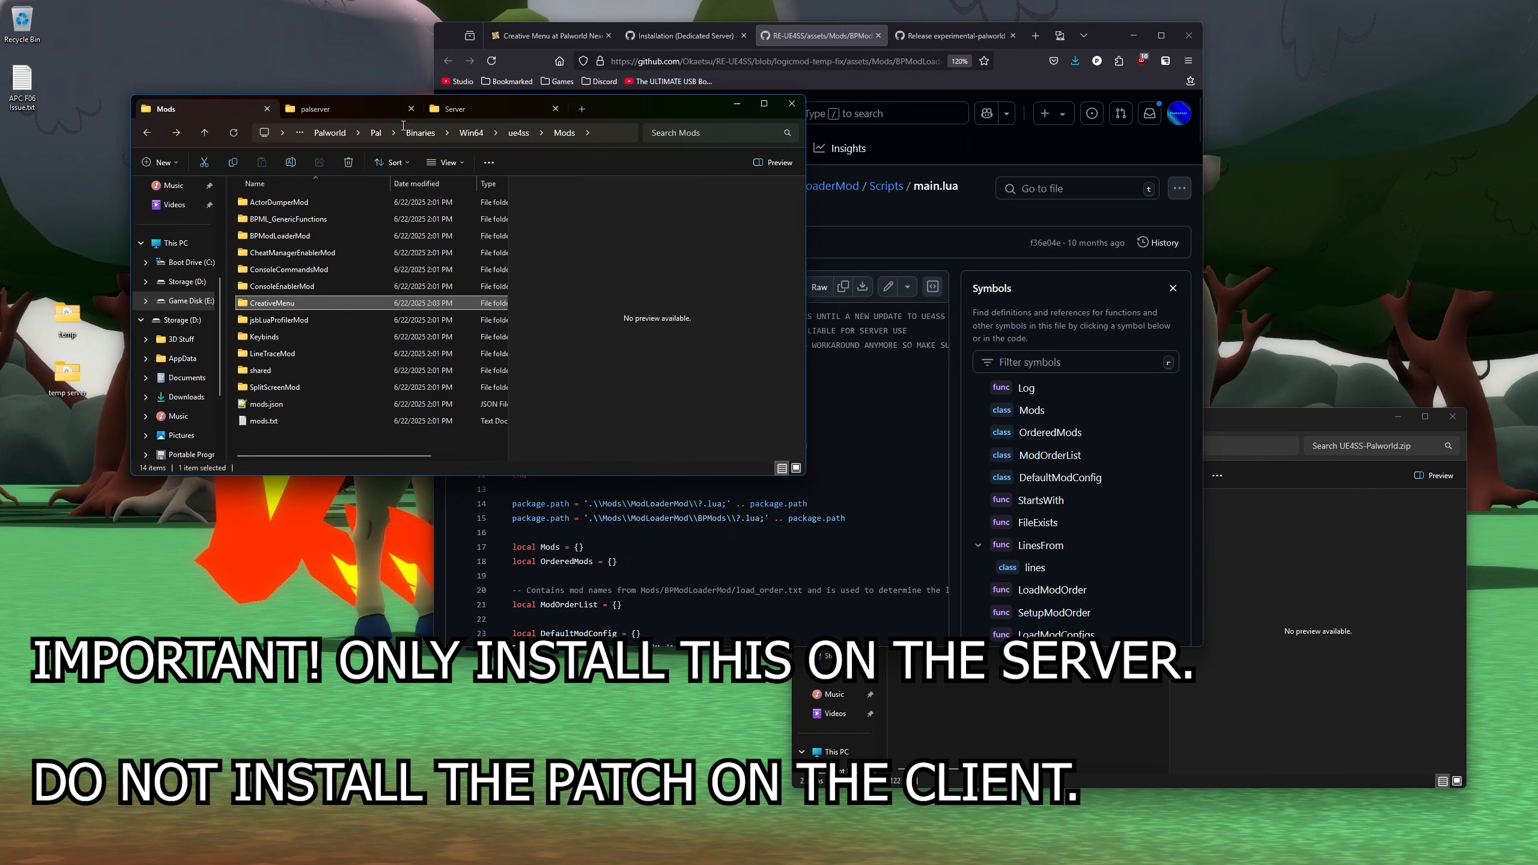
{"action": "left_click", "coordinate": [316, 121]}
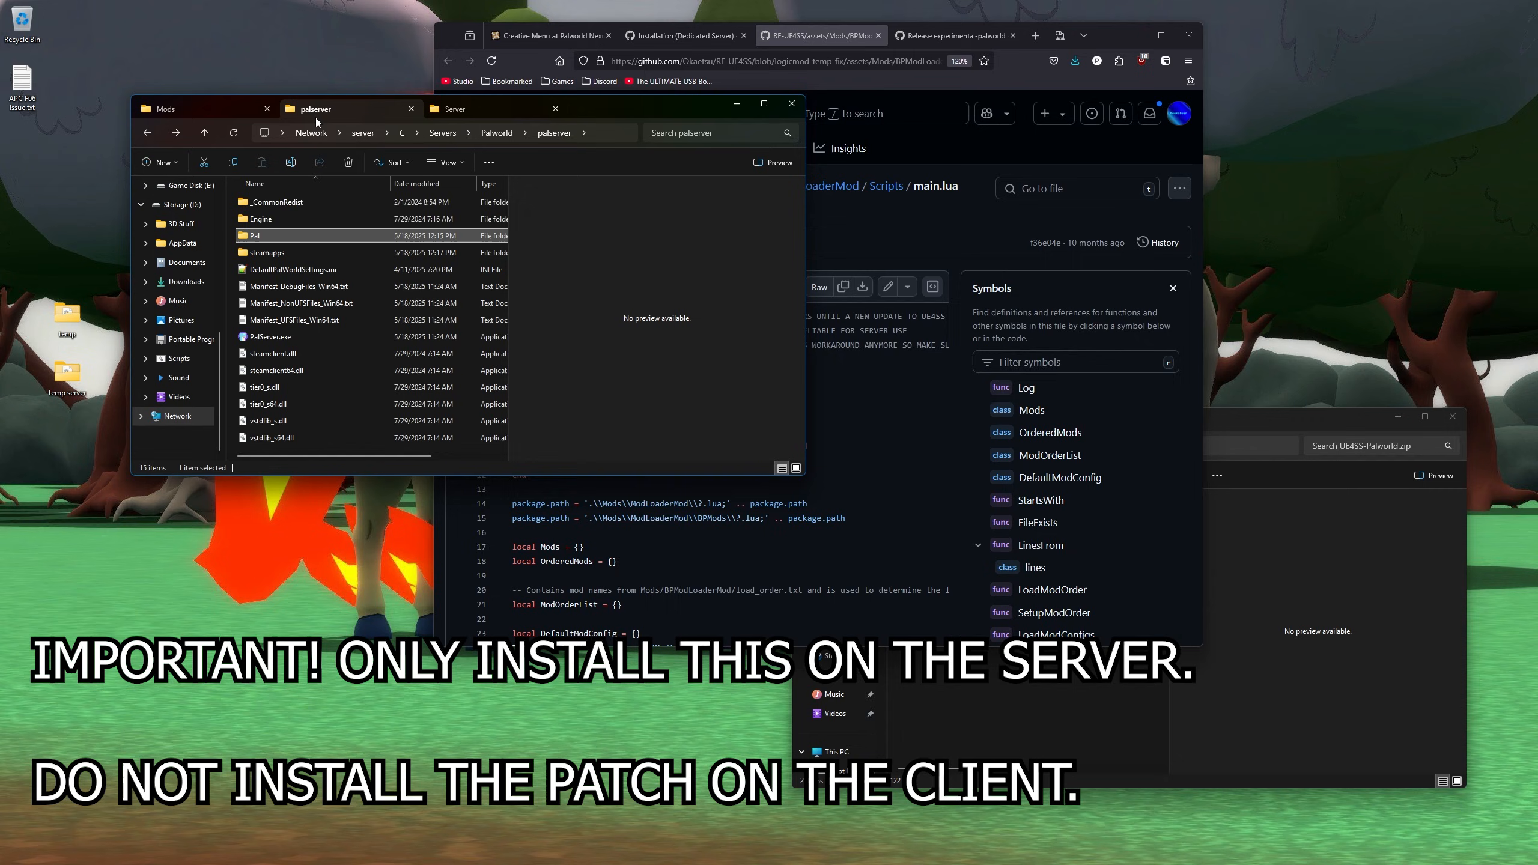
{"action": "double_click", "coordinate": [281, 236]}
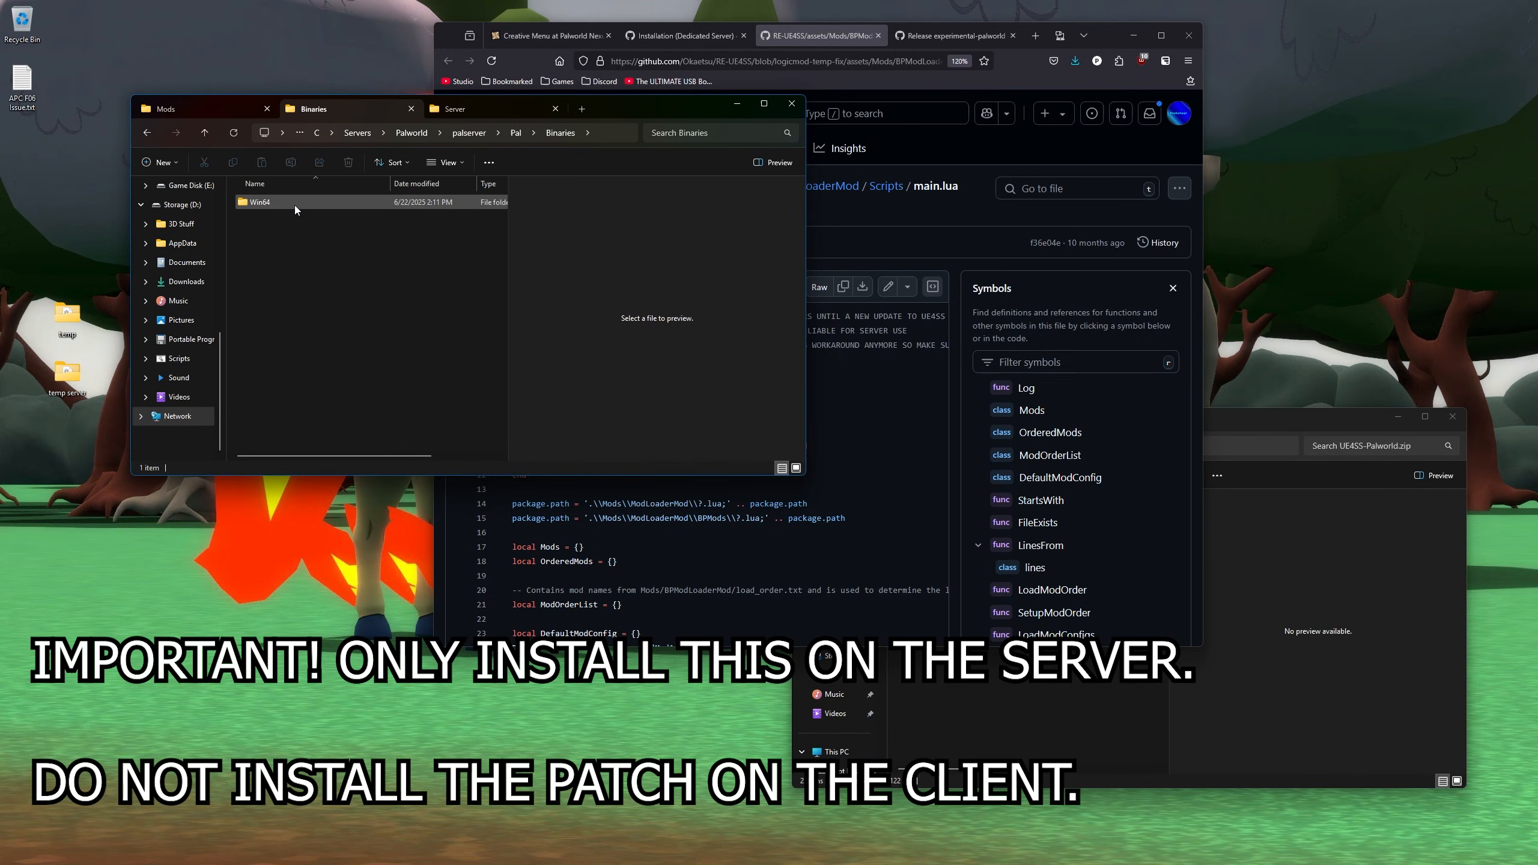
{"action": "double_click", "coordinate": [288, 203]}
{"action": "double_click", "coordinate": [287, 204]}
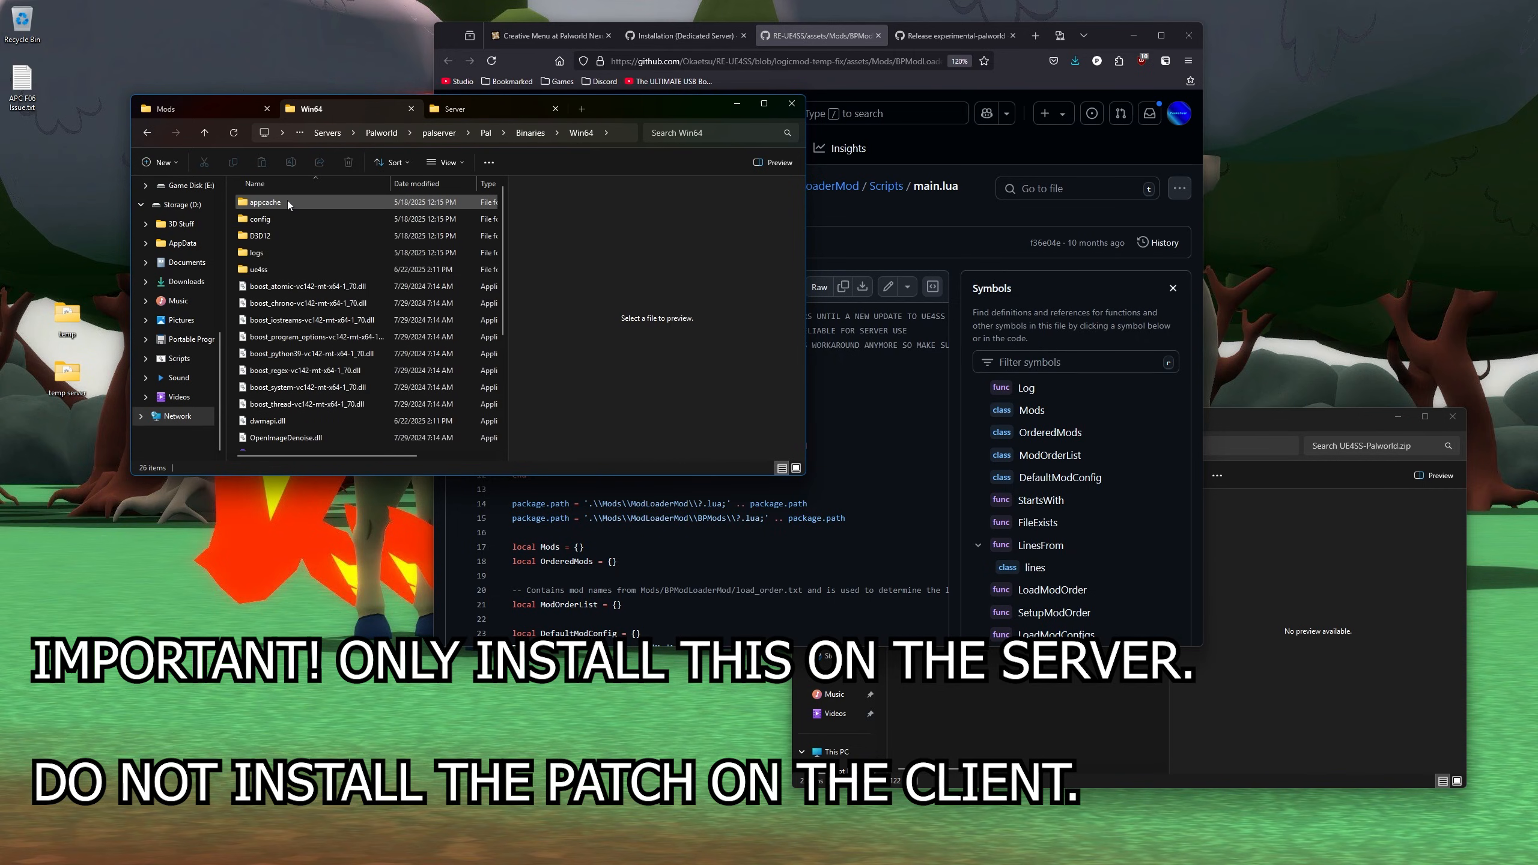
{"action": "double_click", "coordinate": [274, 273]}
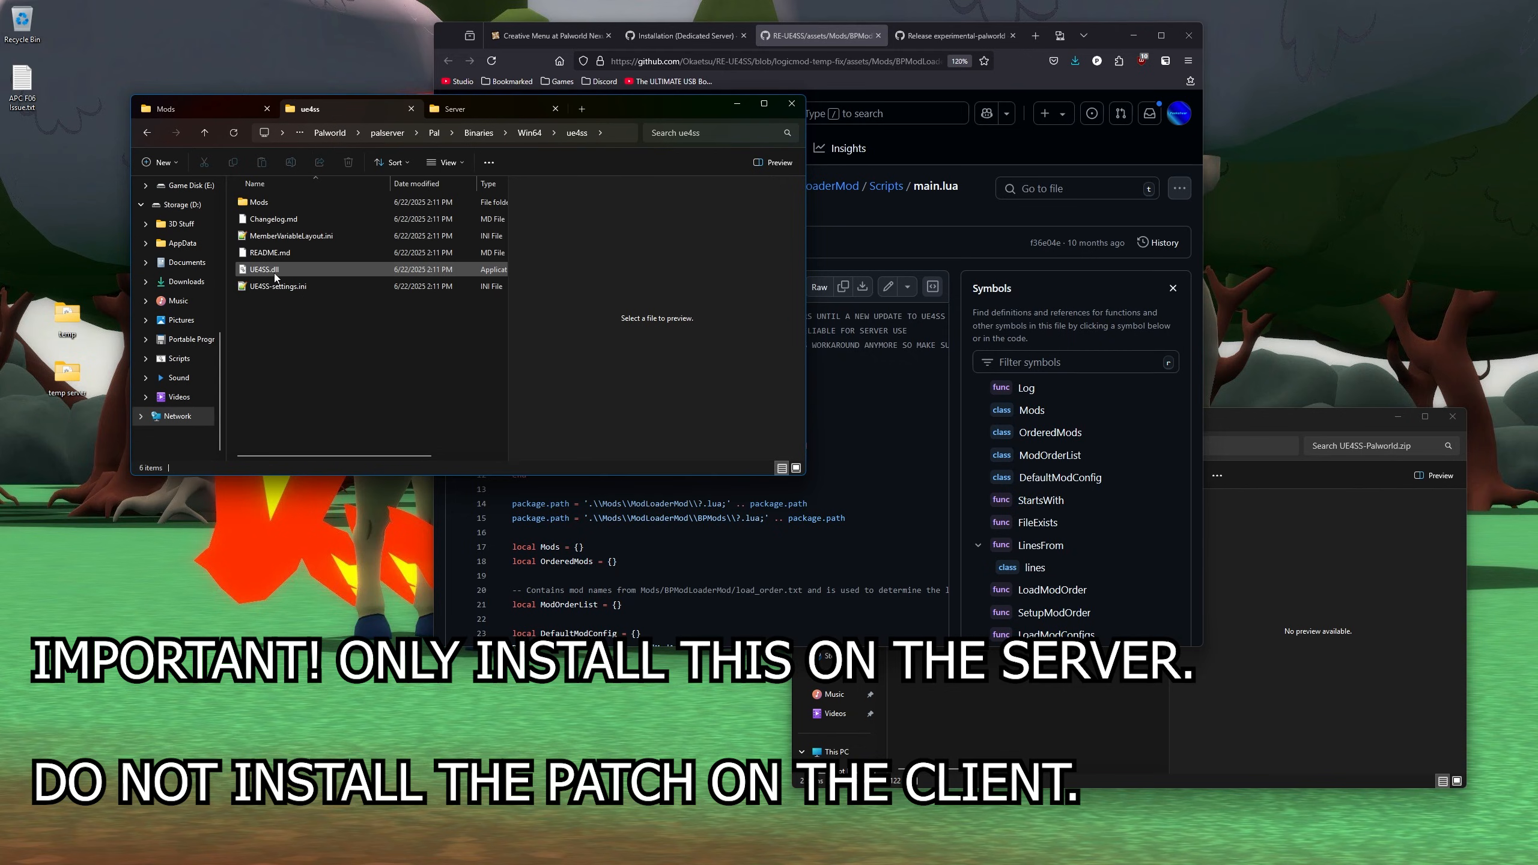
{"action": "double_click", "coordinate": [268, 202]}
{"action": "left_click", "coordinate": [273, 219]}
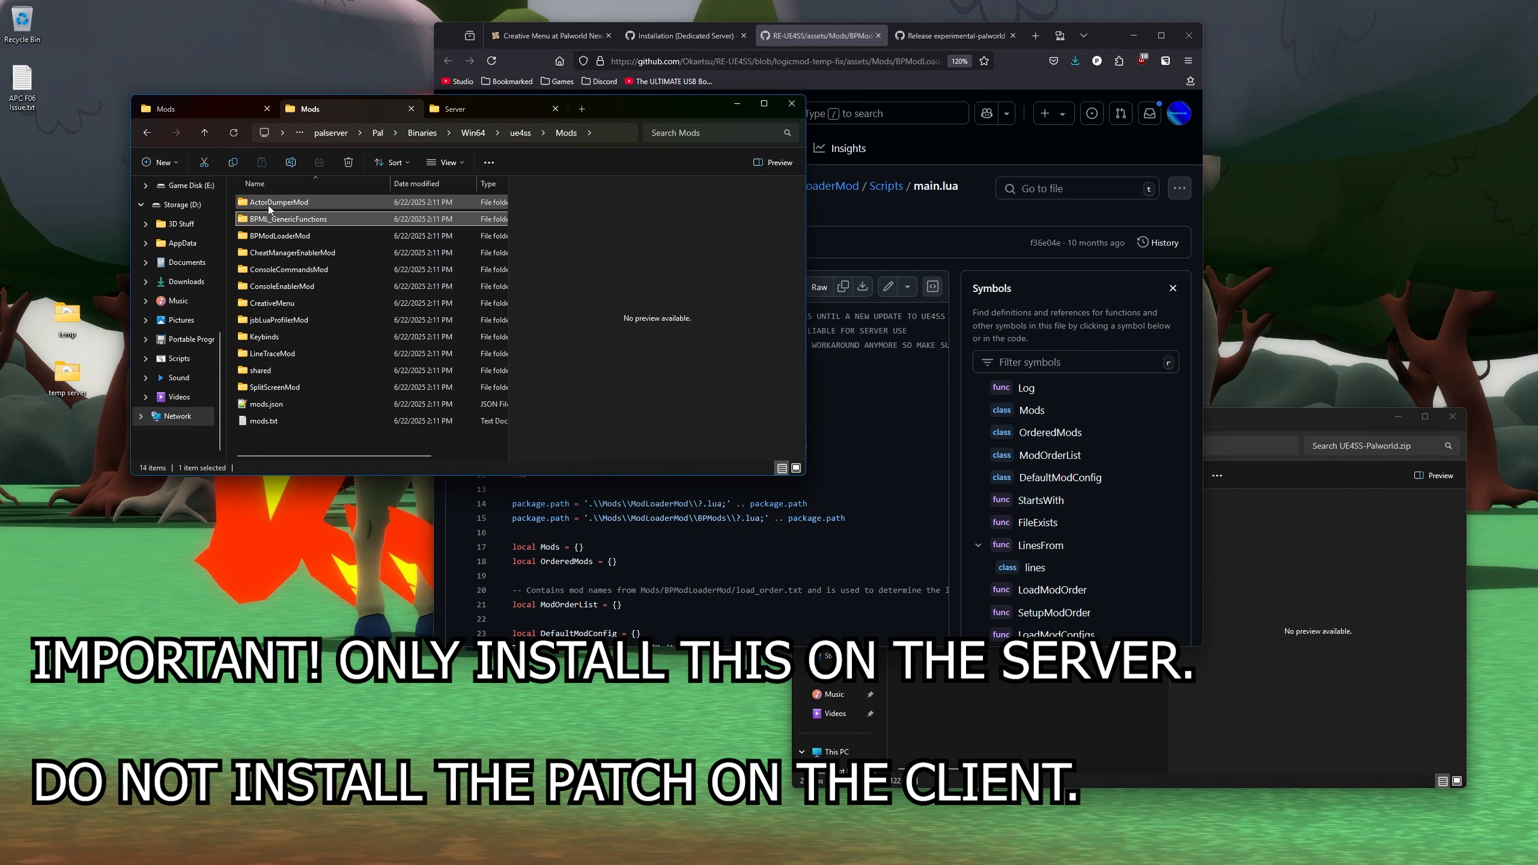
{"action": "left_click", "coordinate": [278, 237]}
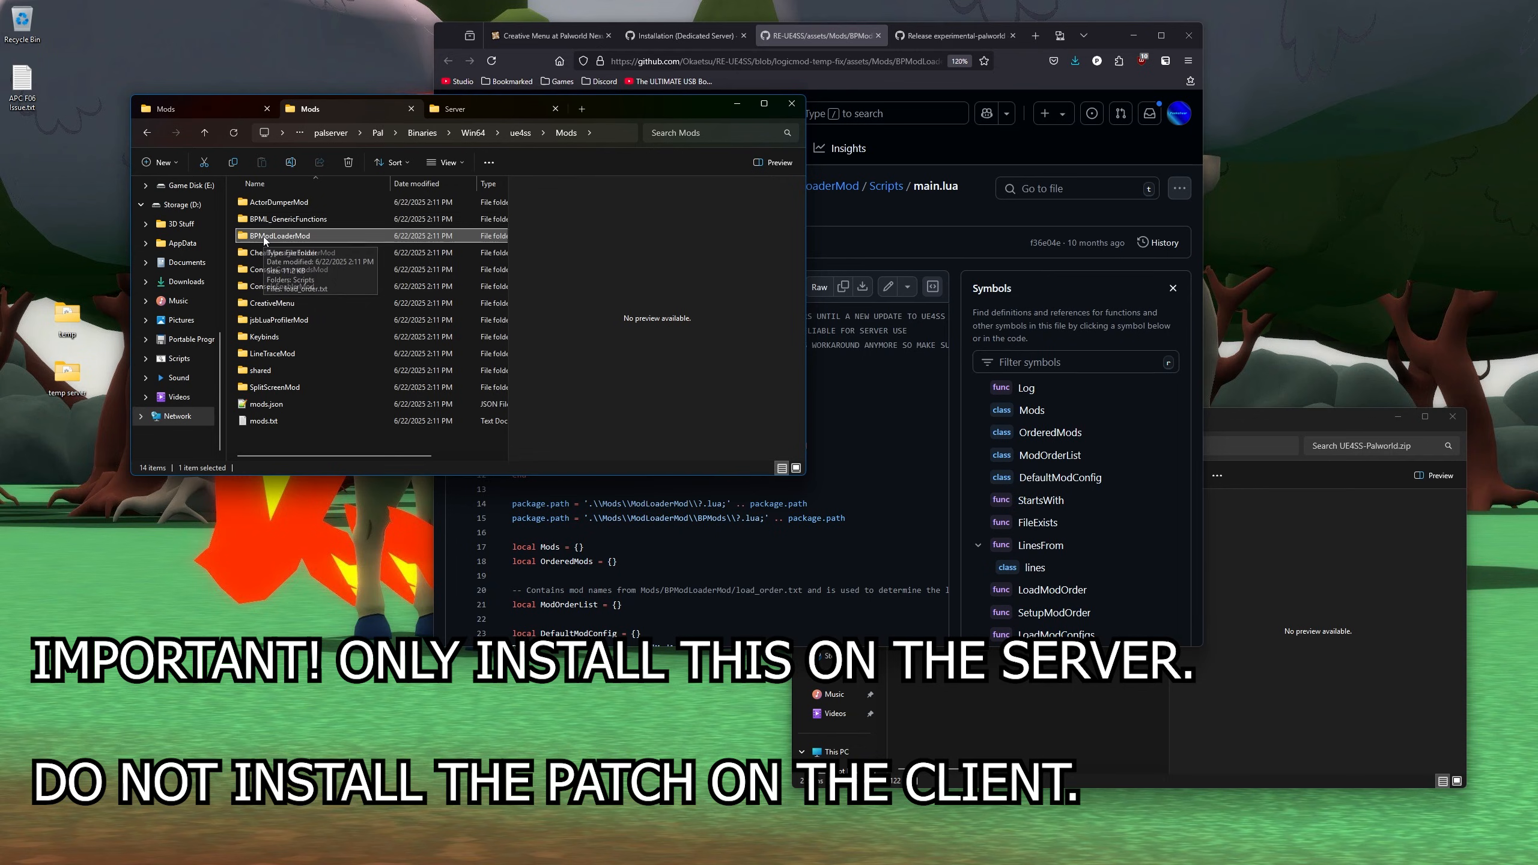
{"action": "double_click", "coordinate": [306, 238]}
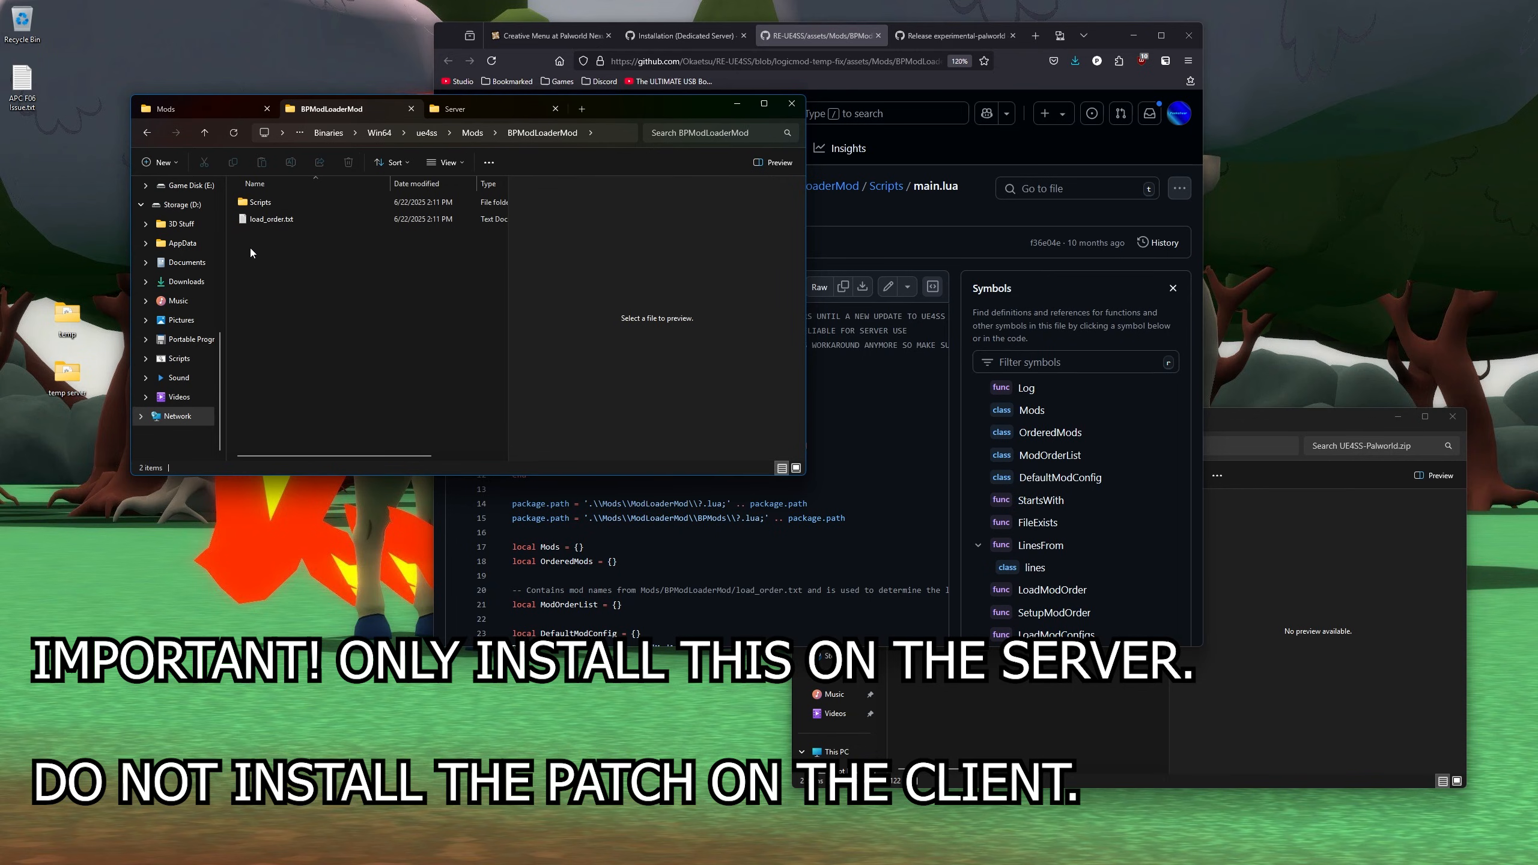
{"action": "double_click", "coordinate": [284, 199]}
- Open main.lua with Edit with Notepad++
{"action": "left_click", "coordinate": [274, 204]}
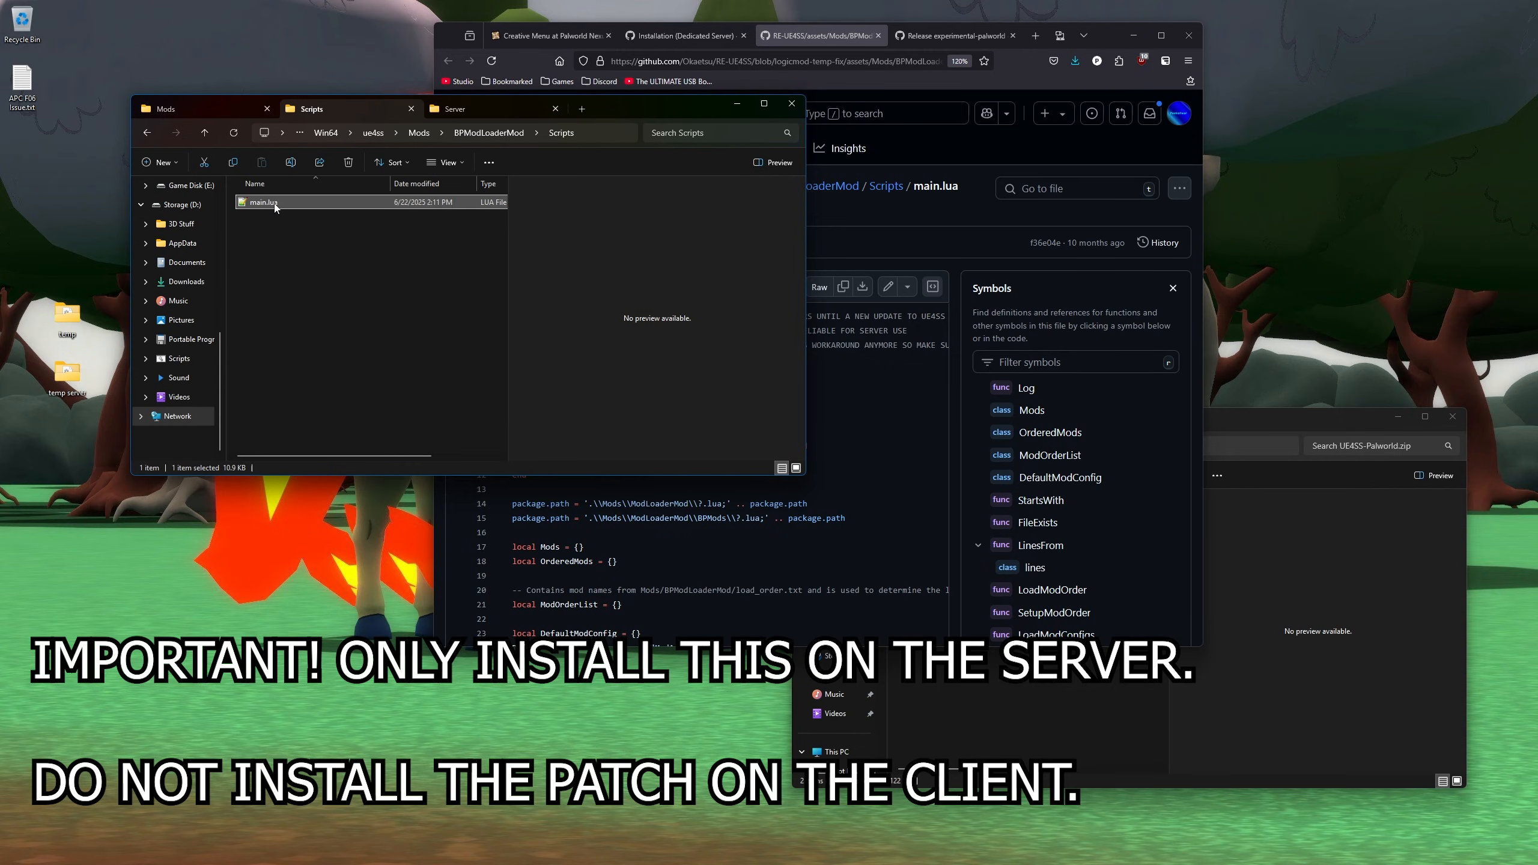
{"action": "right_click", "coordinate": [297, 199]}
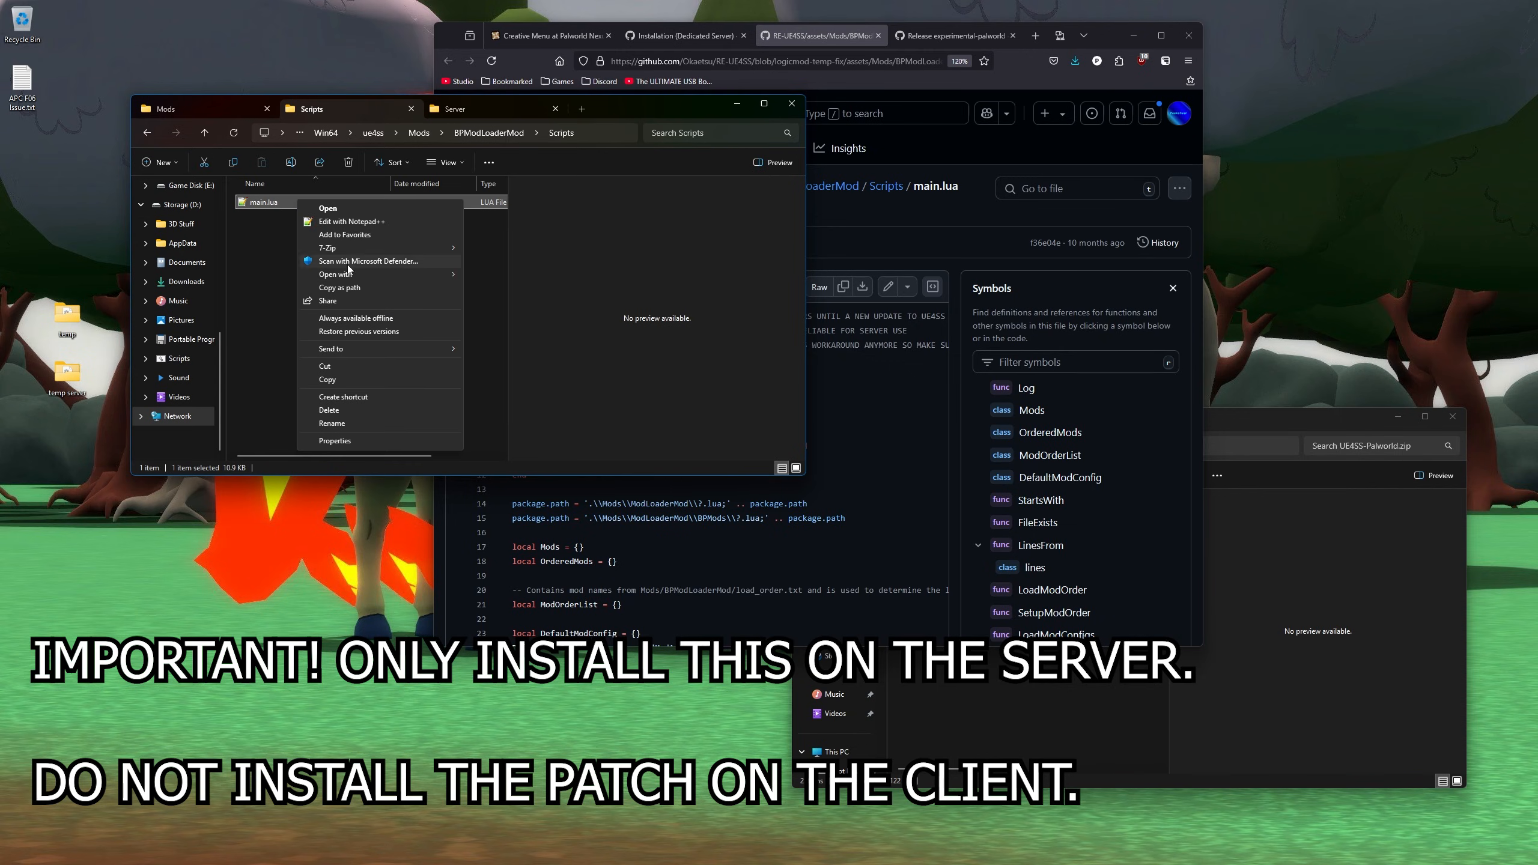
{"action": "left_click", "coordinate": [348, 220]}
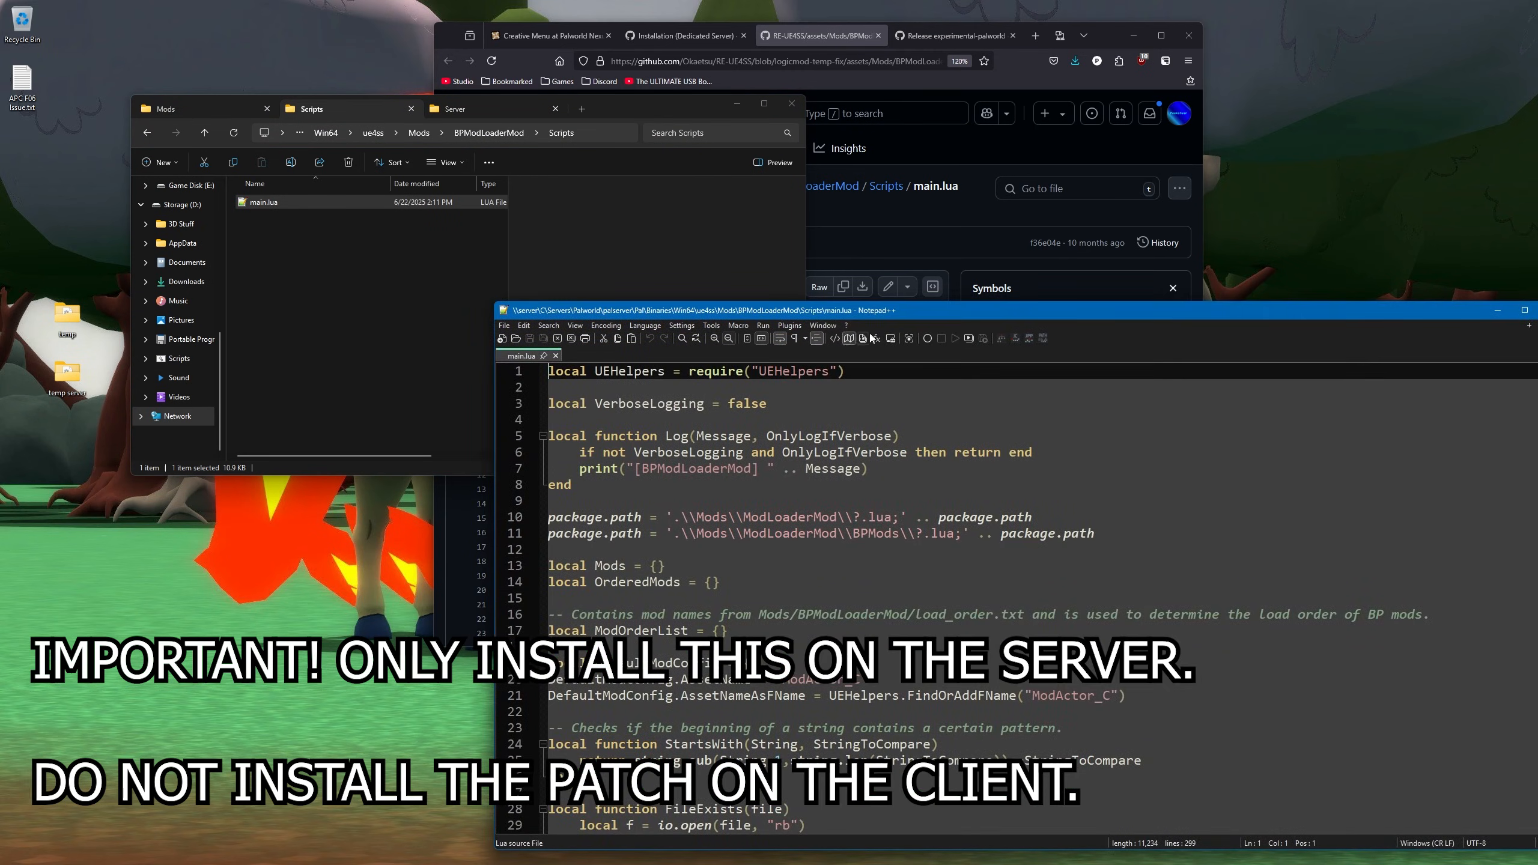
{"action": "left_click_drag", "start_coordinate": [876, 314], "coordinate": [531, 298]}
- Replace main.lua's entire contents with the copied raw temp-fix code from GitHub
{"action": "left_click", "coordinate": [818, 182]}
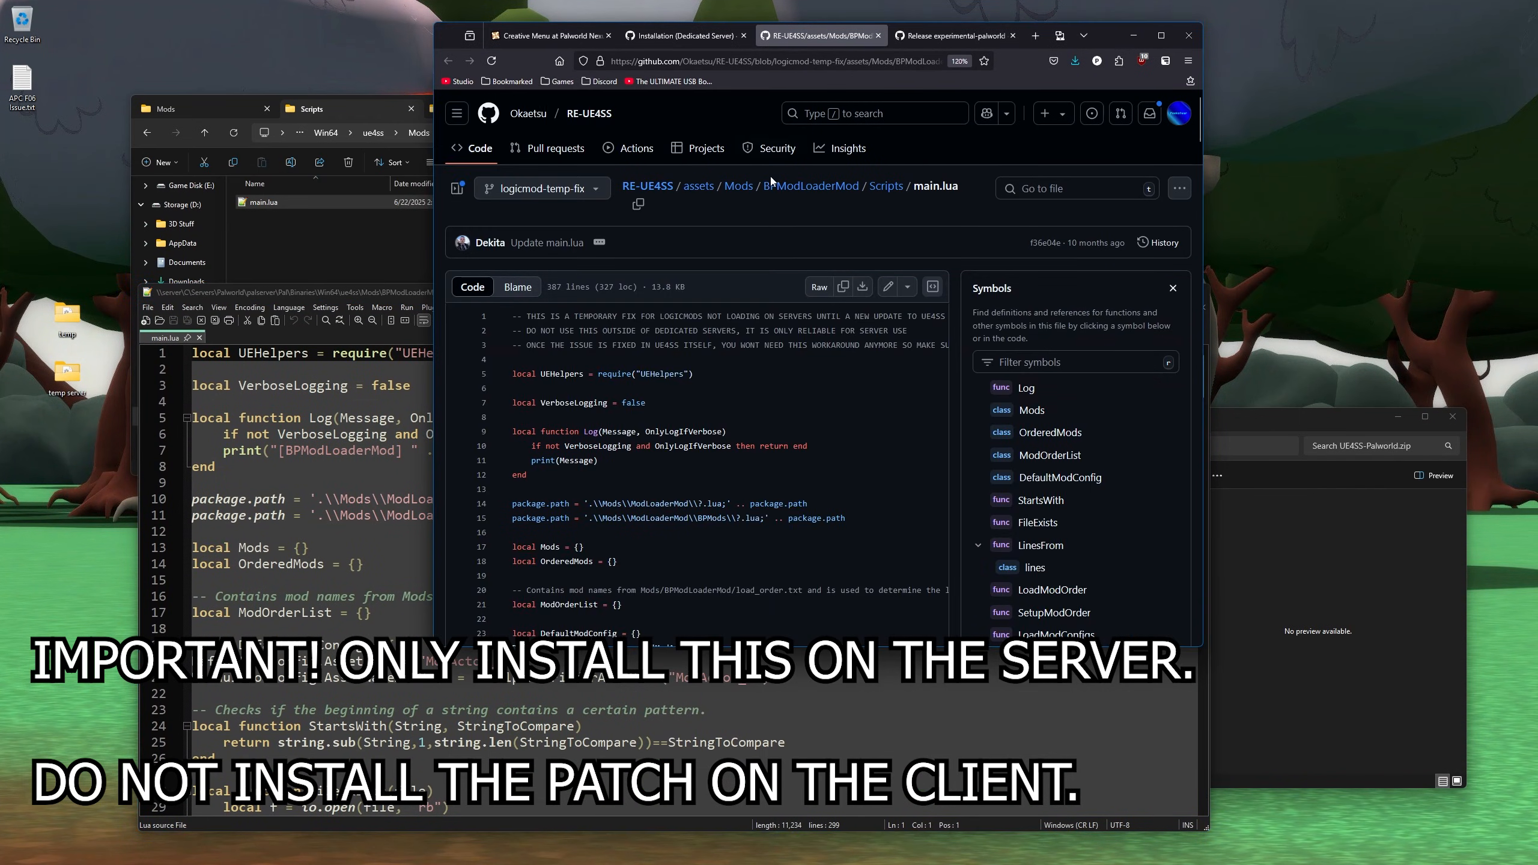
{"action": "left_click", "coordinate": [845, 292]}
{"action": "left_click", "coordinate": [337, 418]}
{"action": "left_click_drag", "start_coordinate": [558, 305], "coordinate": [553, 181]}
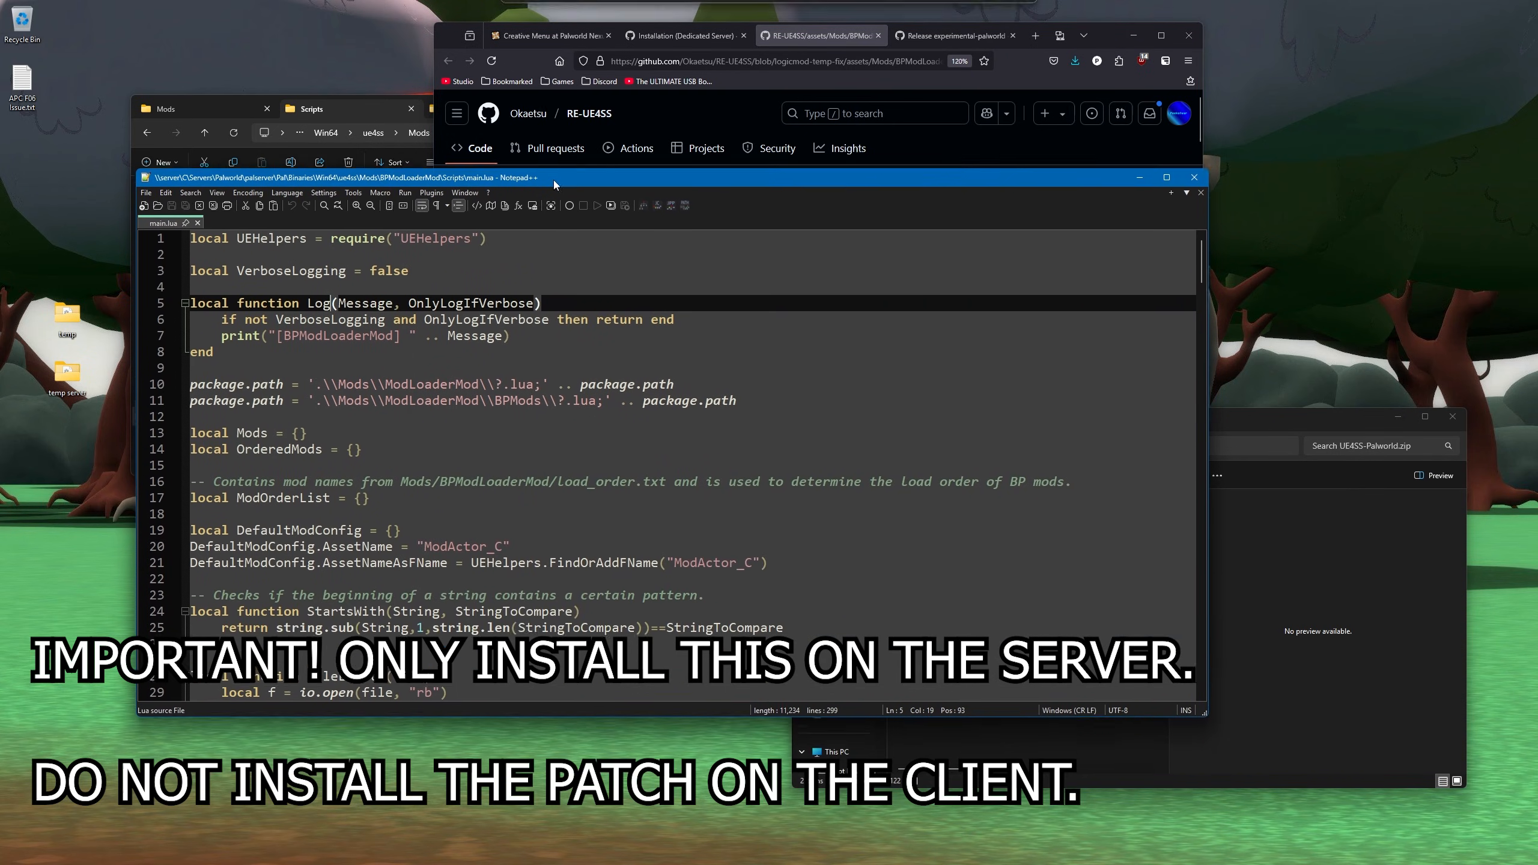
{"action": "key", "text": "ctrl+a"}
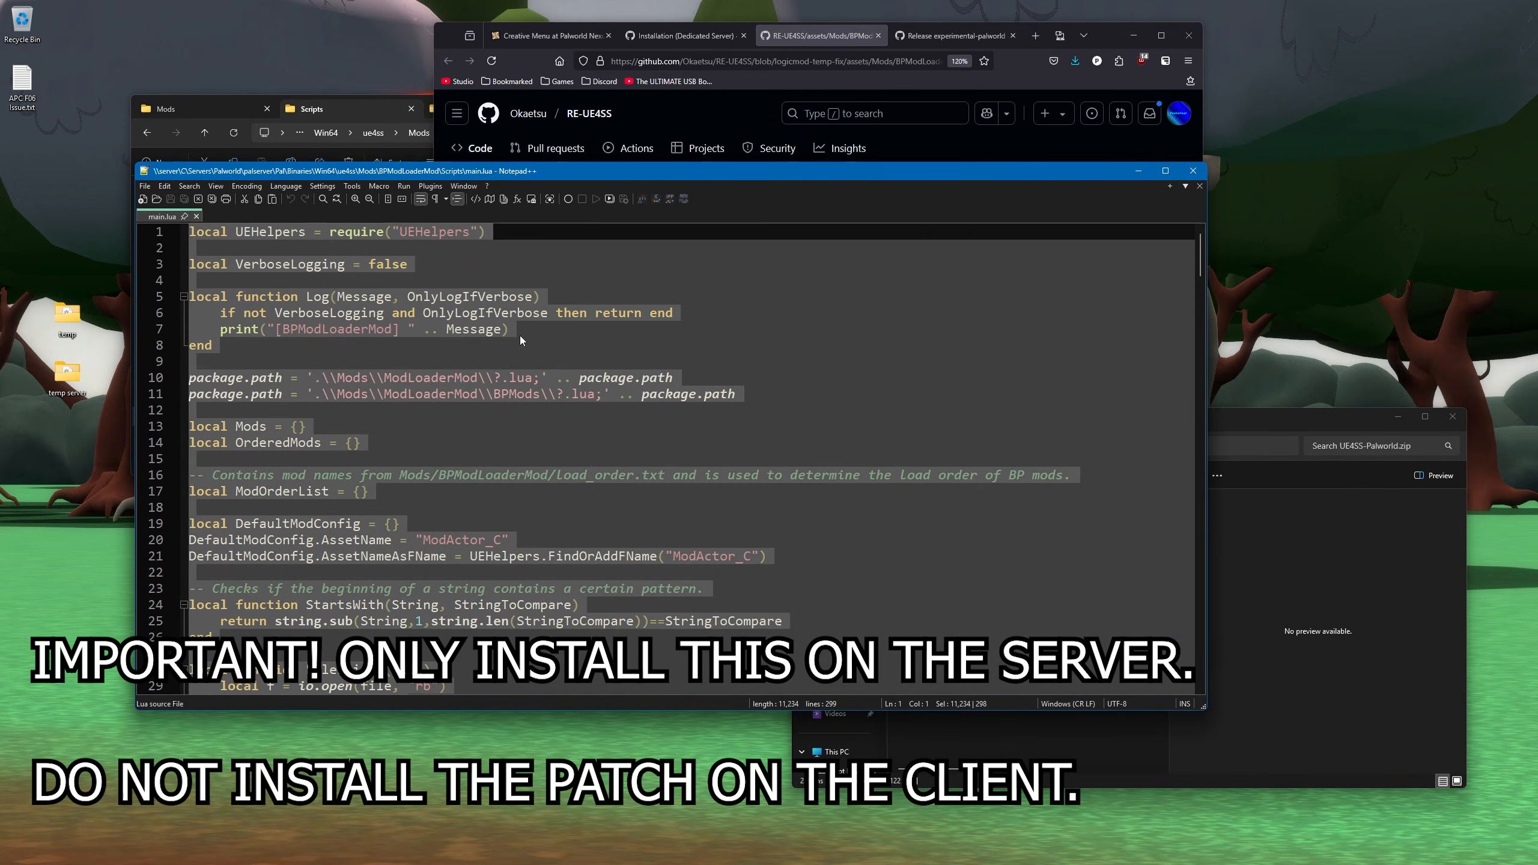
{"action": "key", "text": "ctrl+v"}
- Save the 387-line main.lua and close it
{"action": "scroll", "coordinate": [1179, 269], "scroll_direction": "up", "scroll_amount": 20}
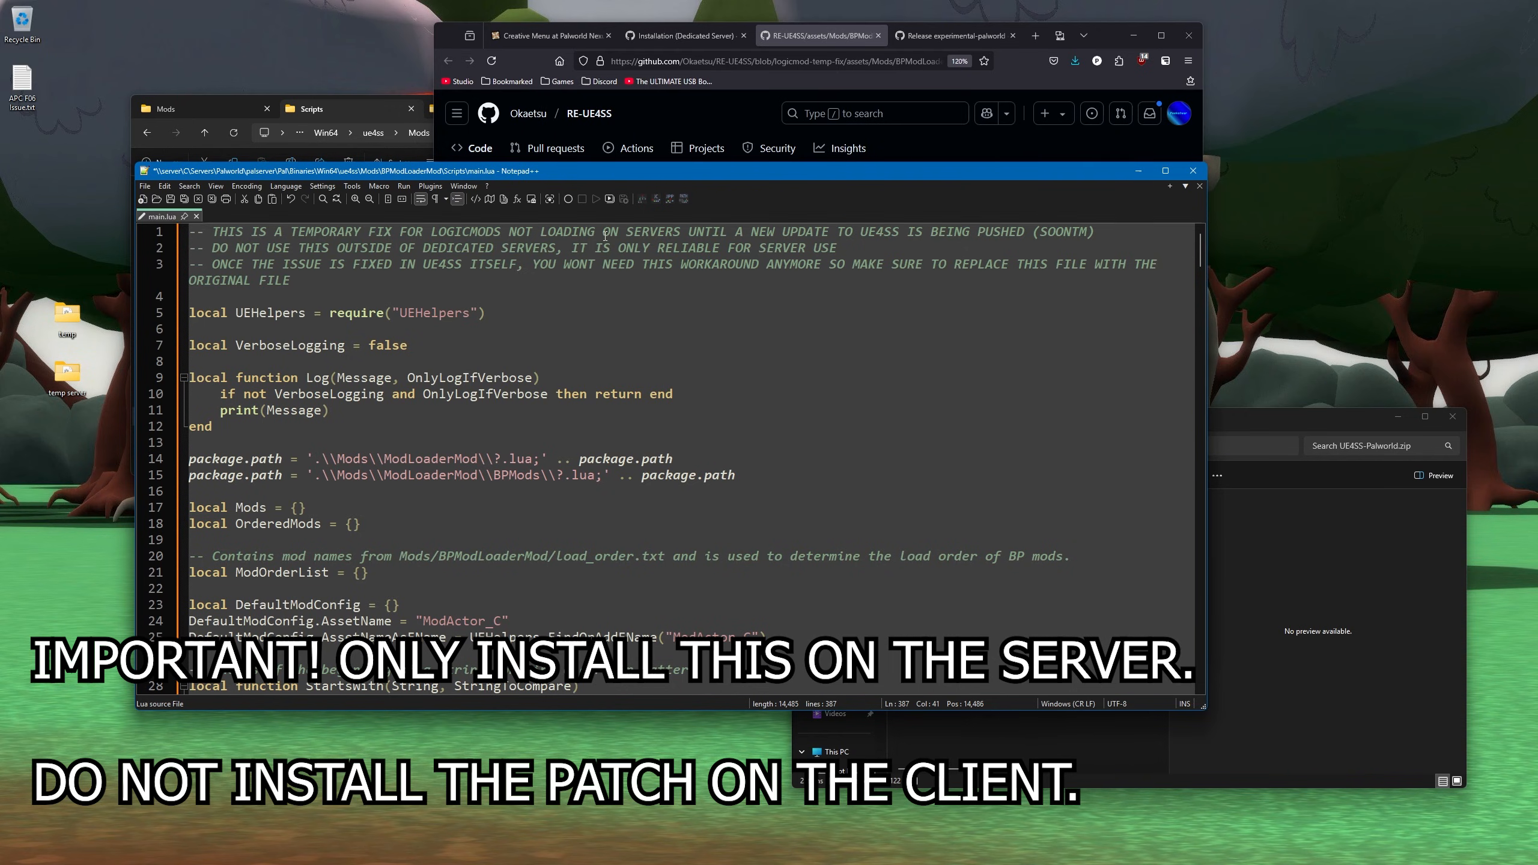
{"action": "key", "text": "ctrl+s"}
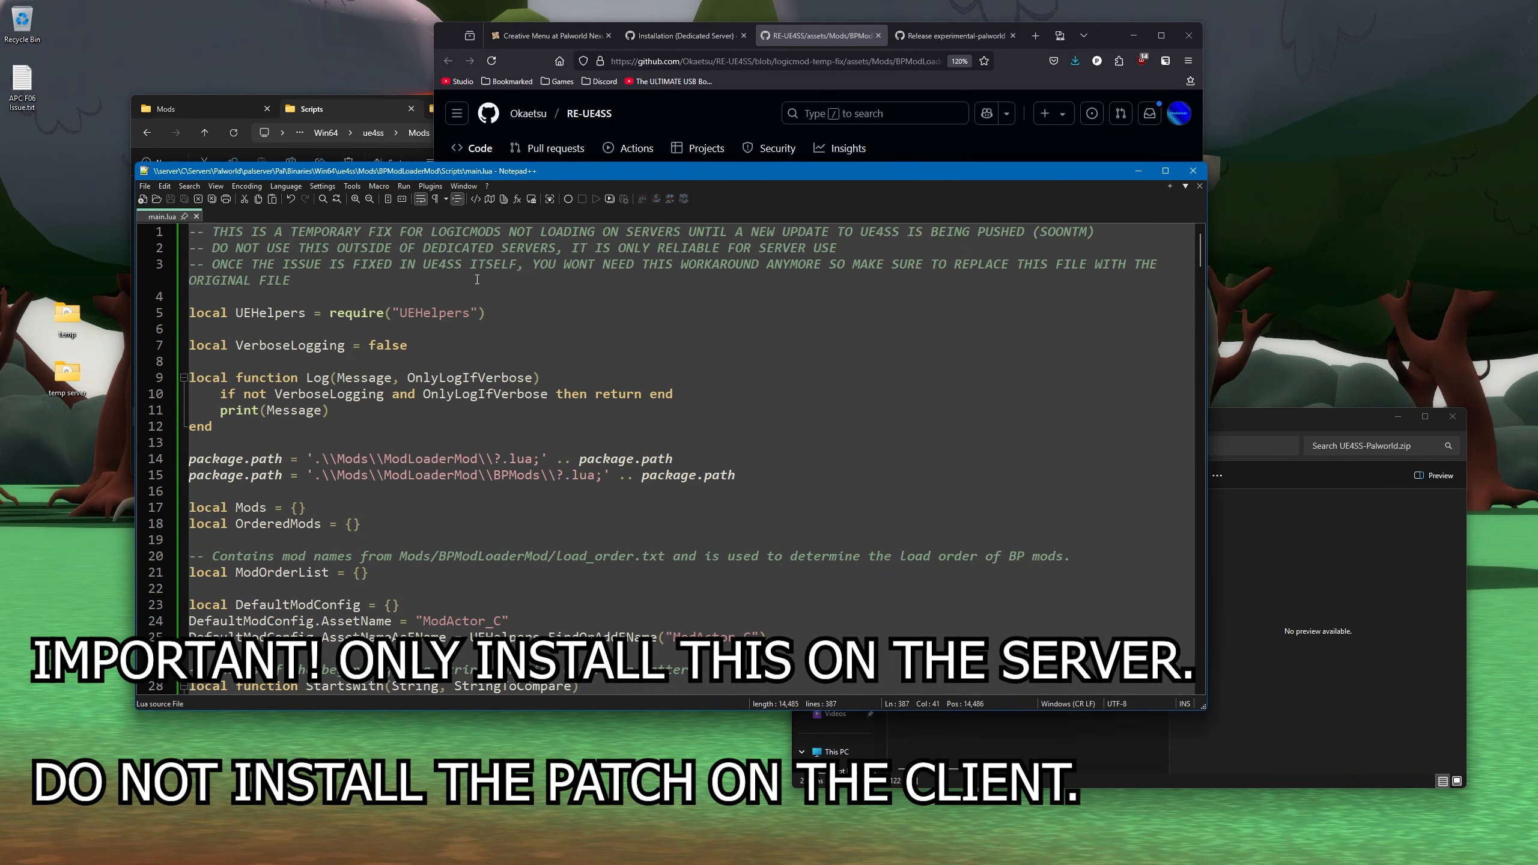
{"action": "left_click", "coordinate": [197, 217]}
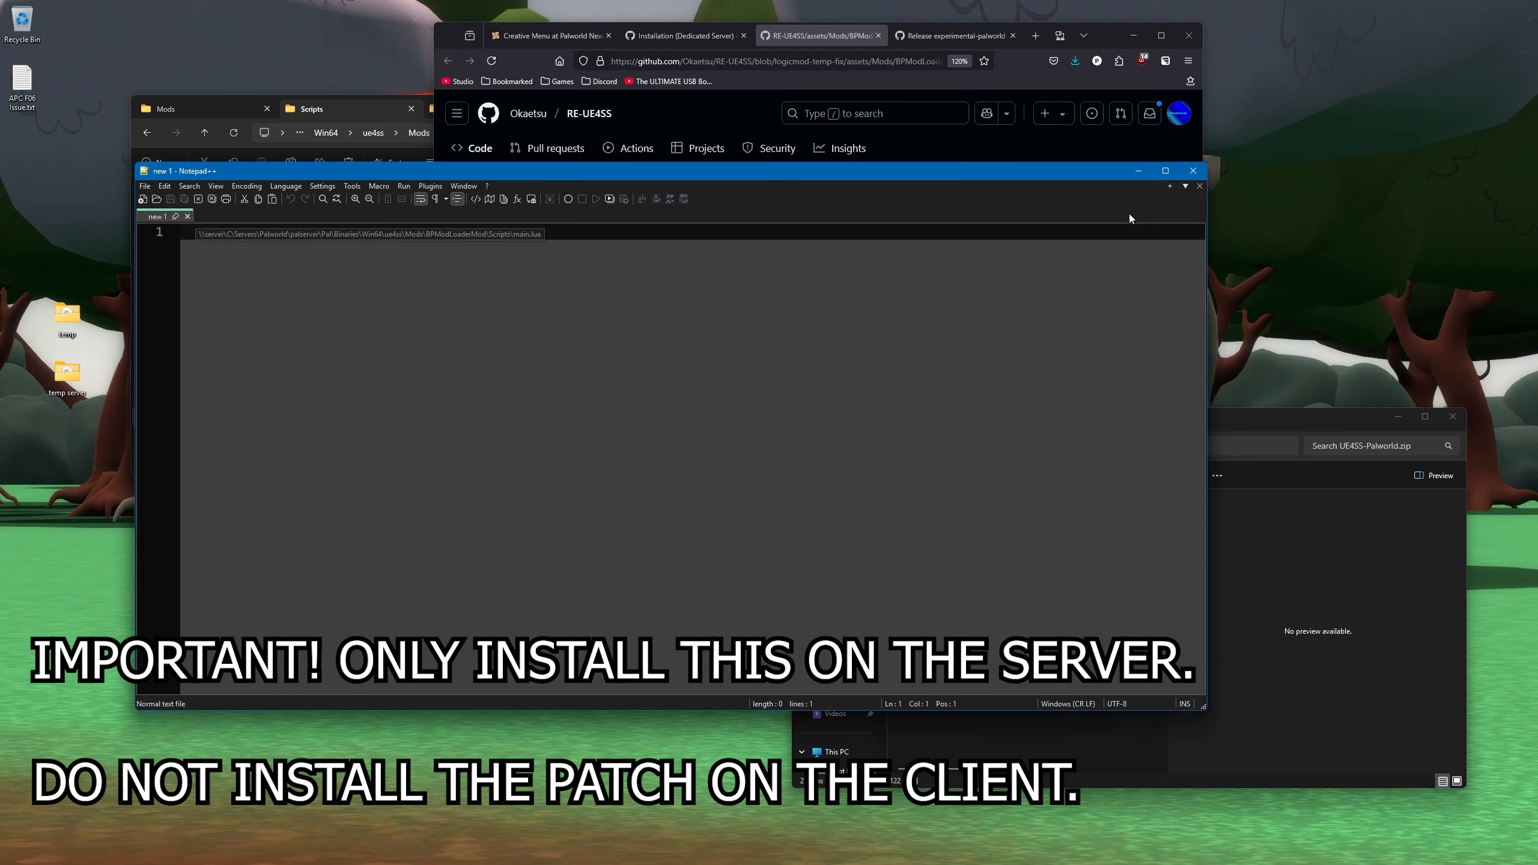
{"action": "left_click", "coordinate": [1193, 170]}
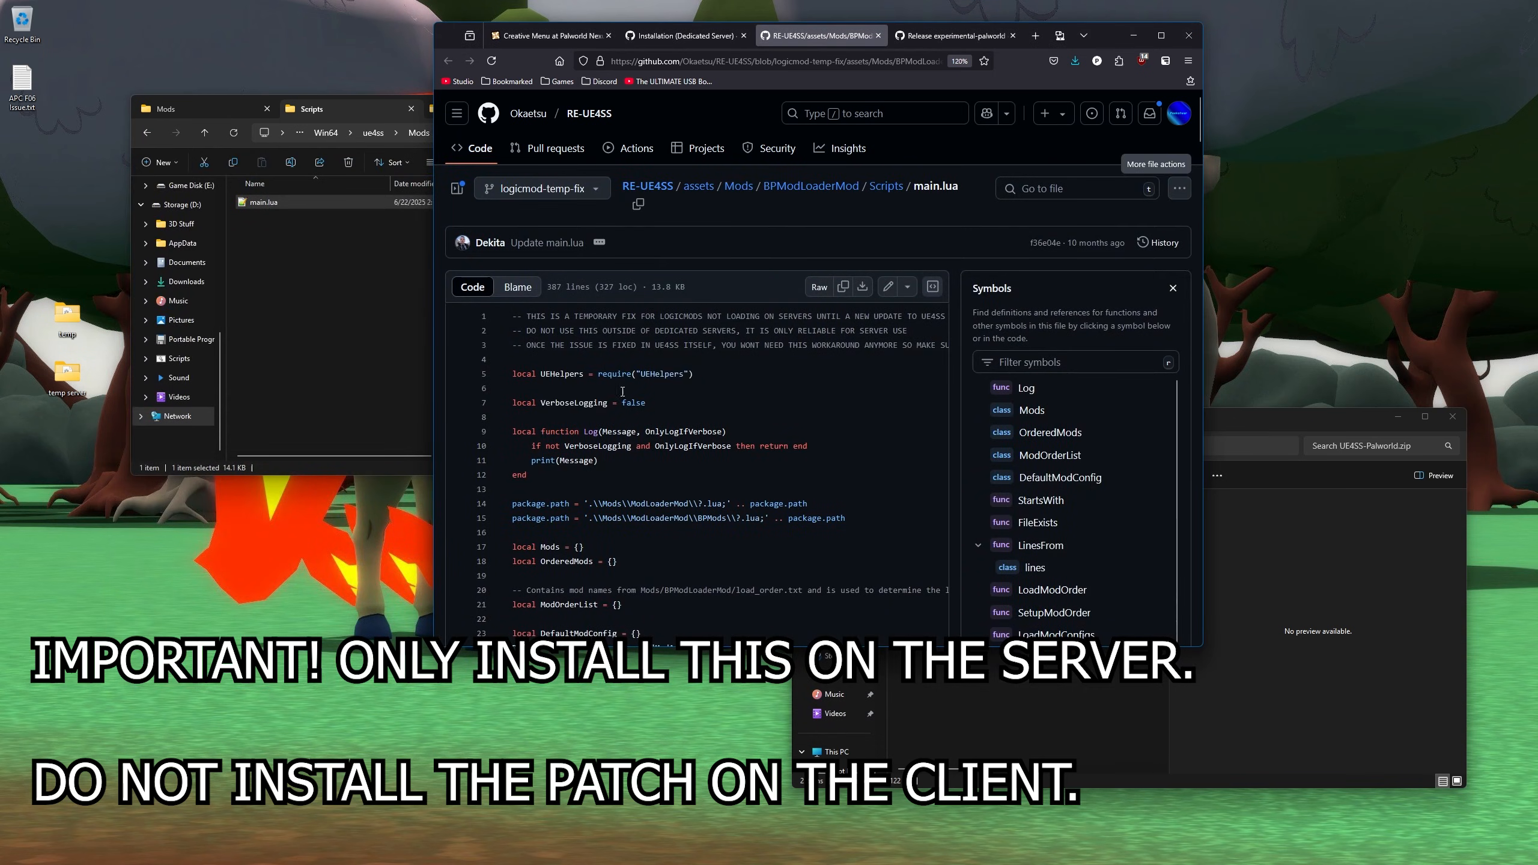
{"action": "scroll", "coordinate": [745, 369], "scroll_direction": "down", "scroll_amount": 15}
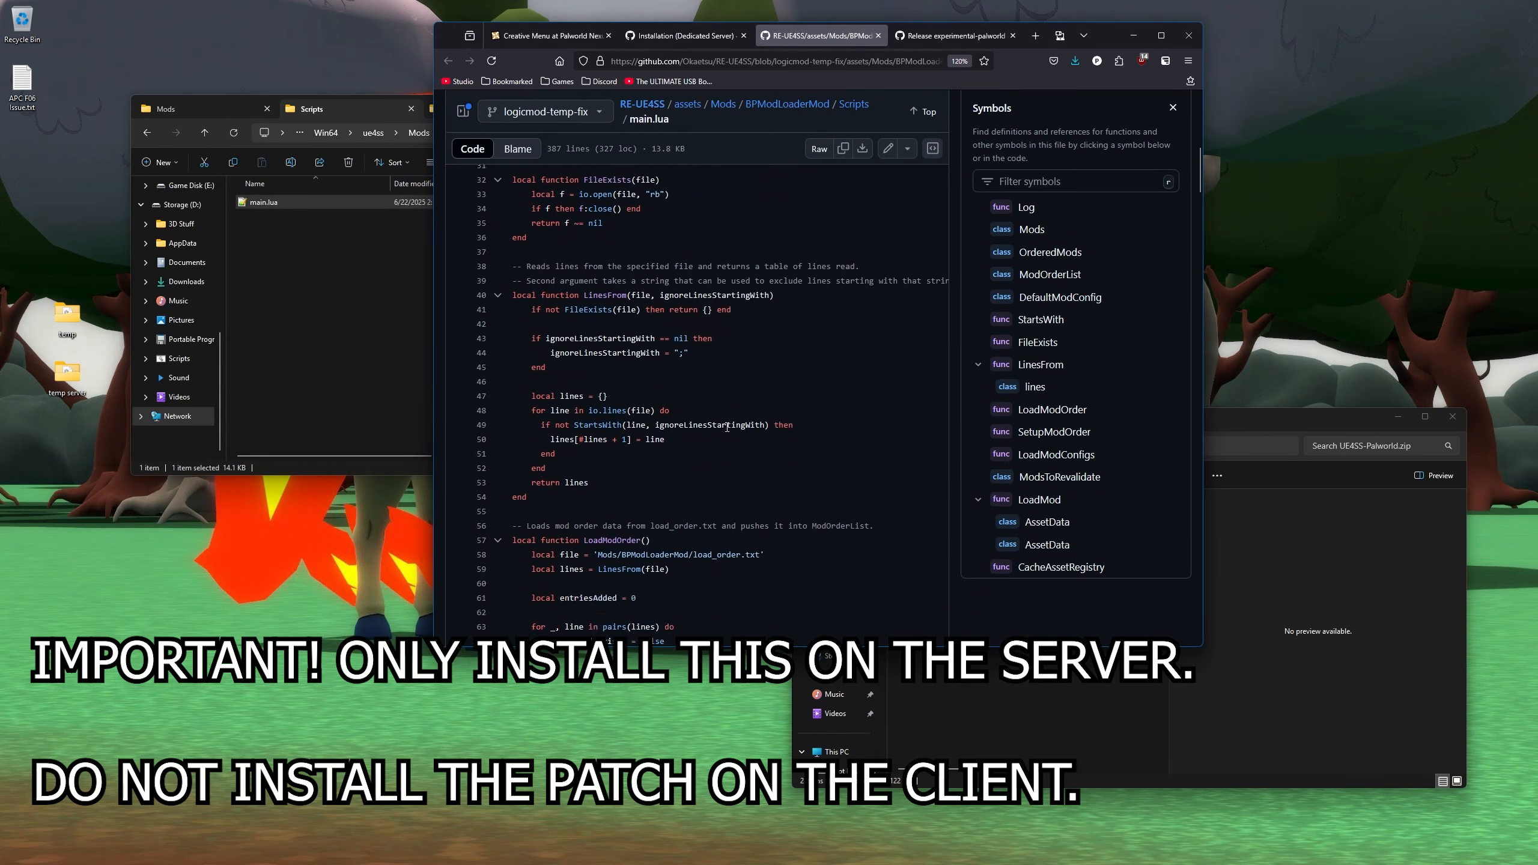
{"action": "scroll", "coordinate": [713, 394], "scroll_direction": "down", "scroll_amount": 20}
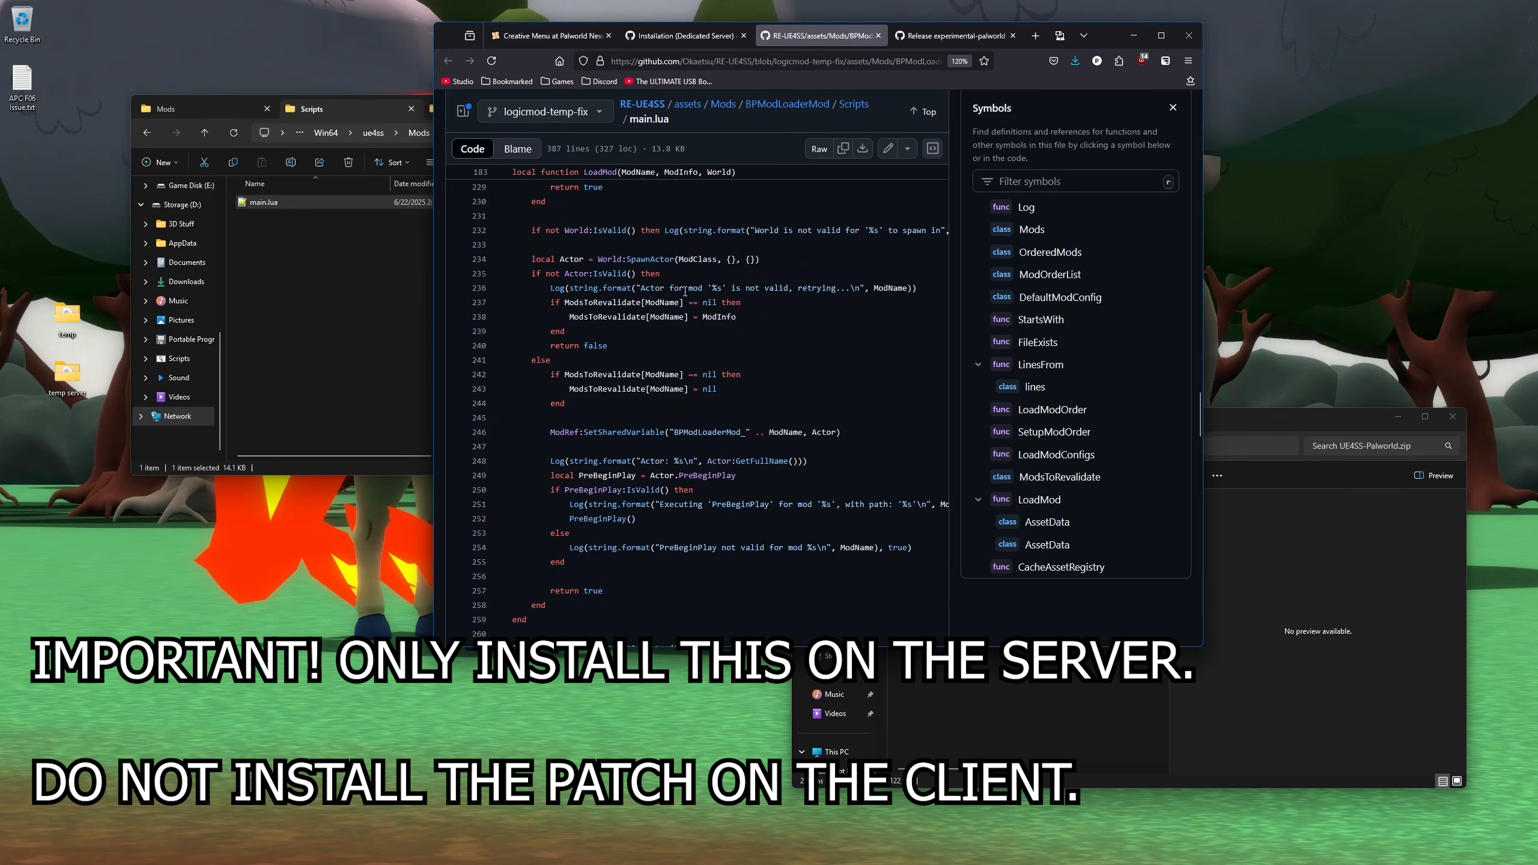
{"action": "scroll", "coordinate": [691, 300], "scroll_direction": "down", "scroll_amount": 7}
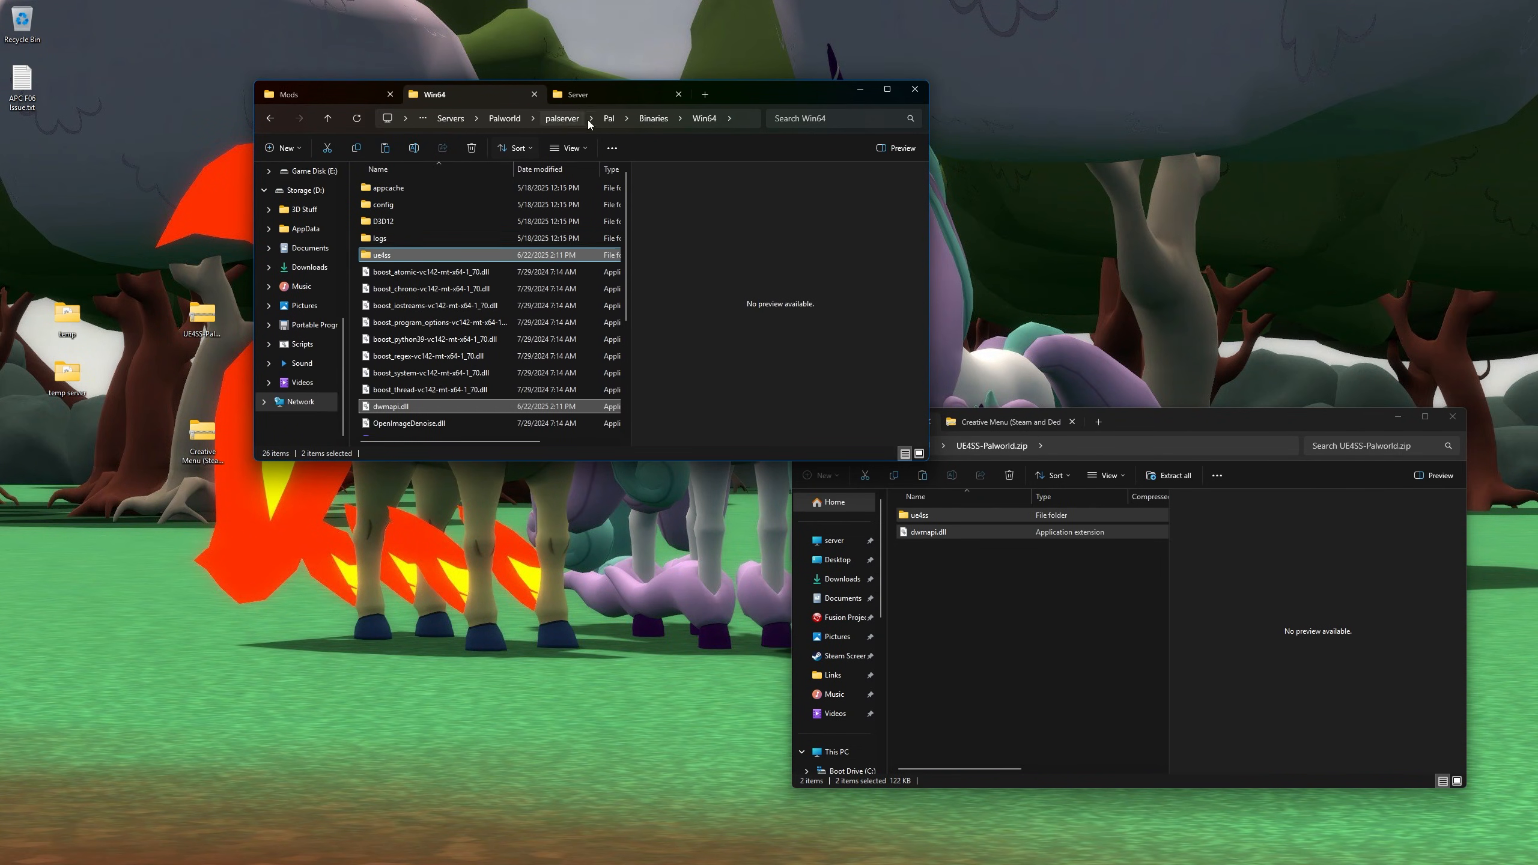
- Return to palserver and drag the Creative Menu archive's Pal folder into it
{"action": "left_click", "coordinate": [569, 120]}
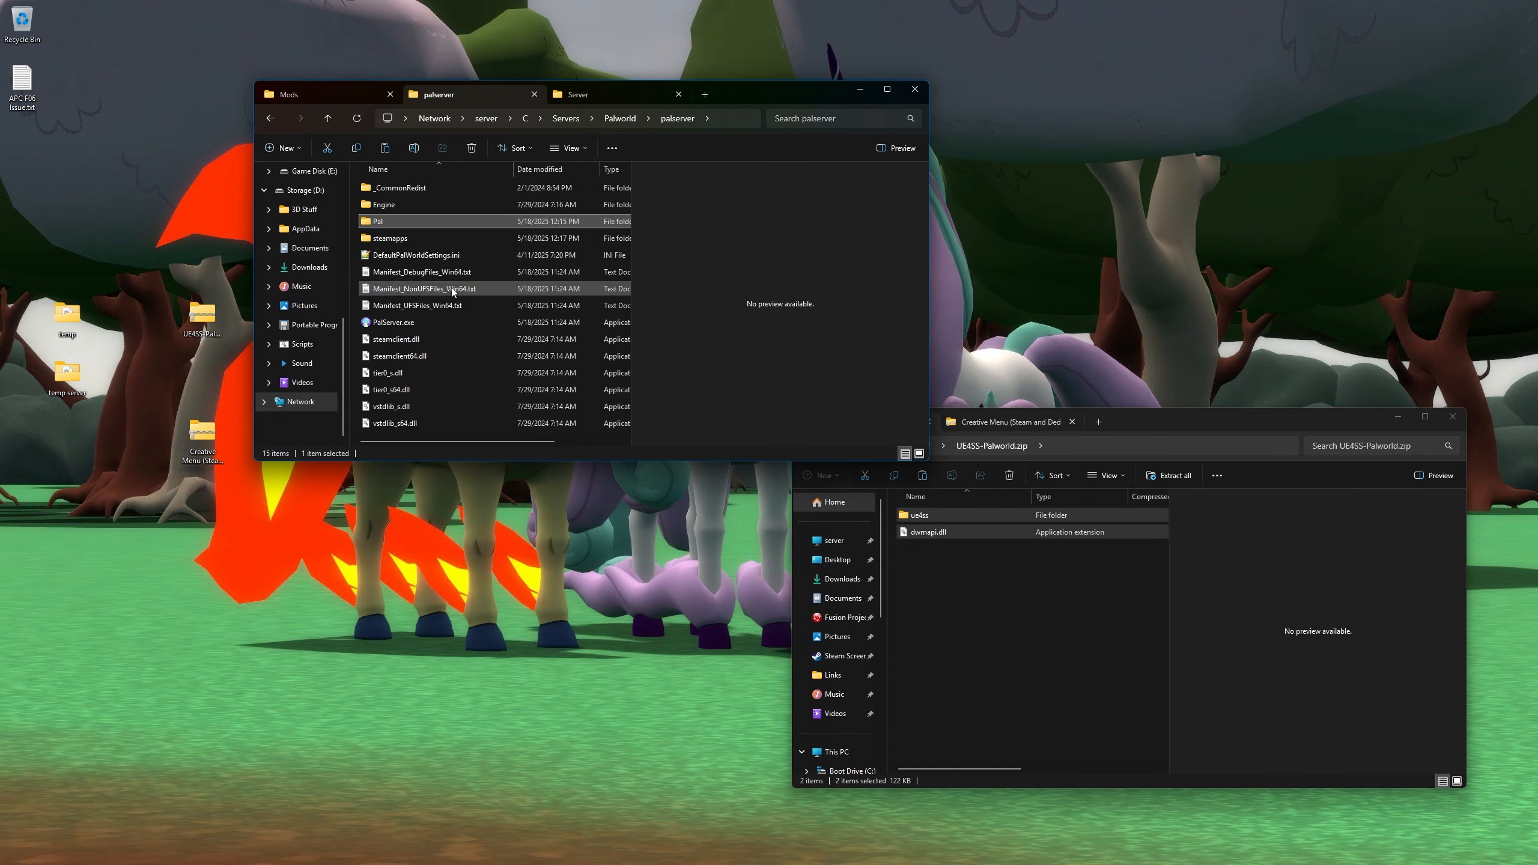
{"action": "double_click", "coordinate": [389, 223]}
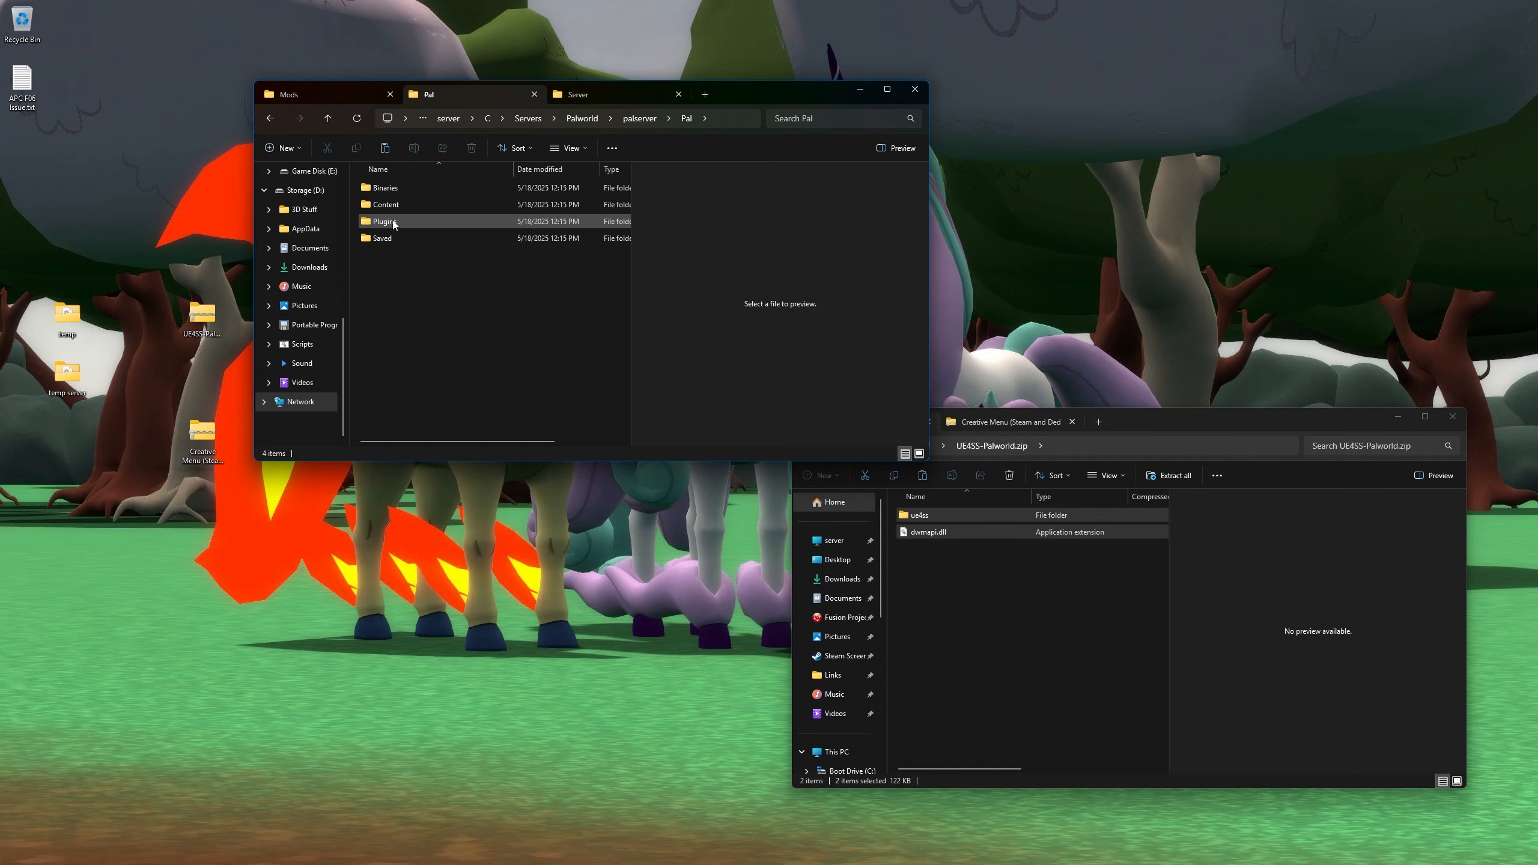
{"action": "key", "text": "alt+Left"}
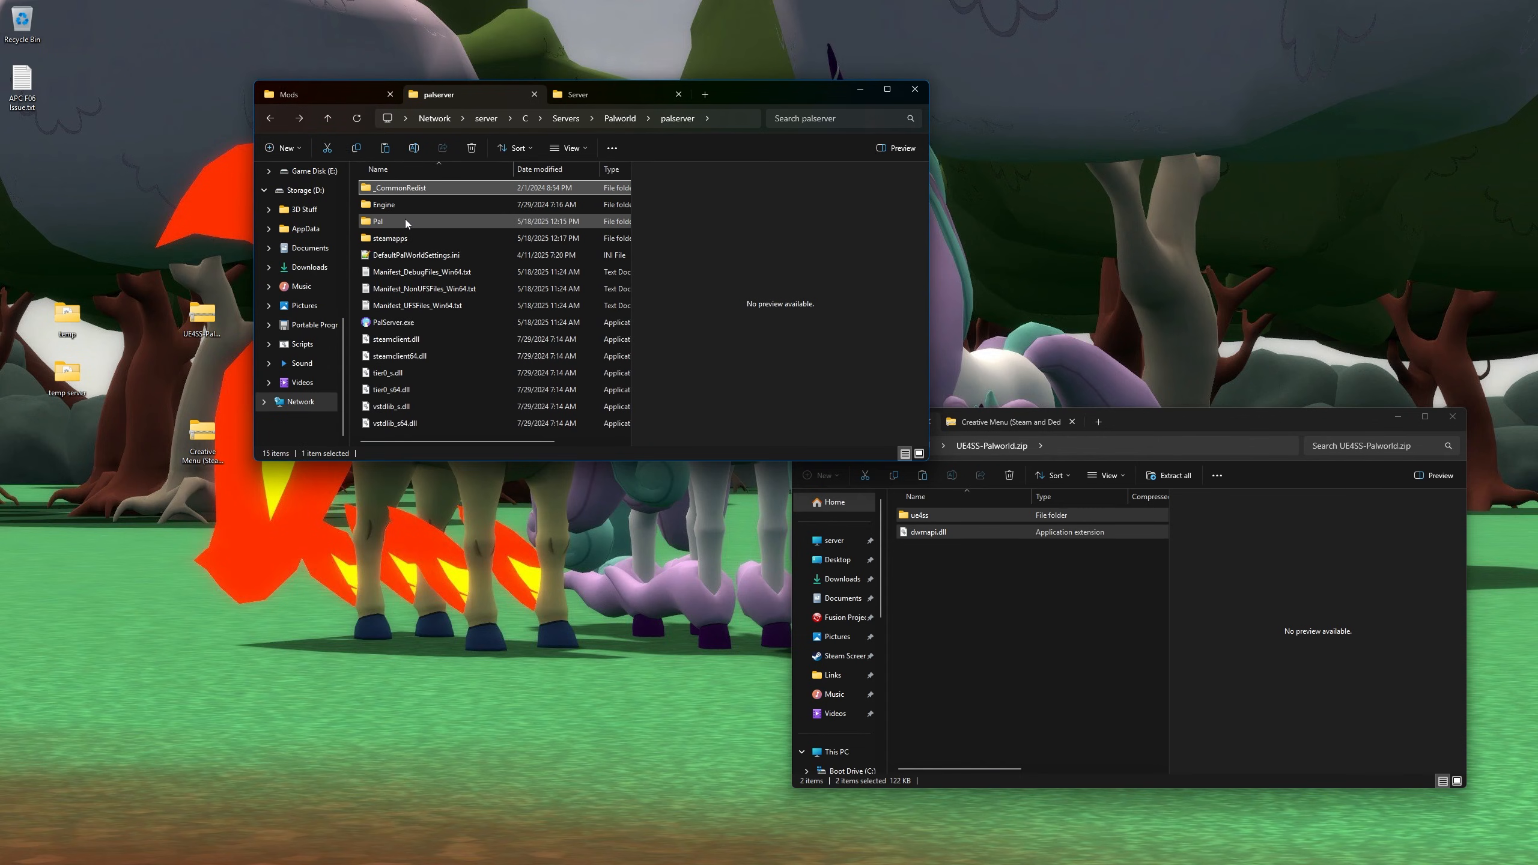
{"action": "left_click", "coordinate": [410, 219], "text": "ctrl"}
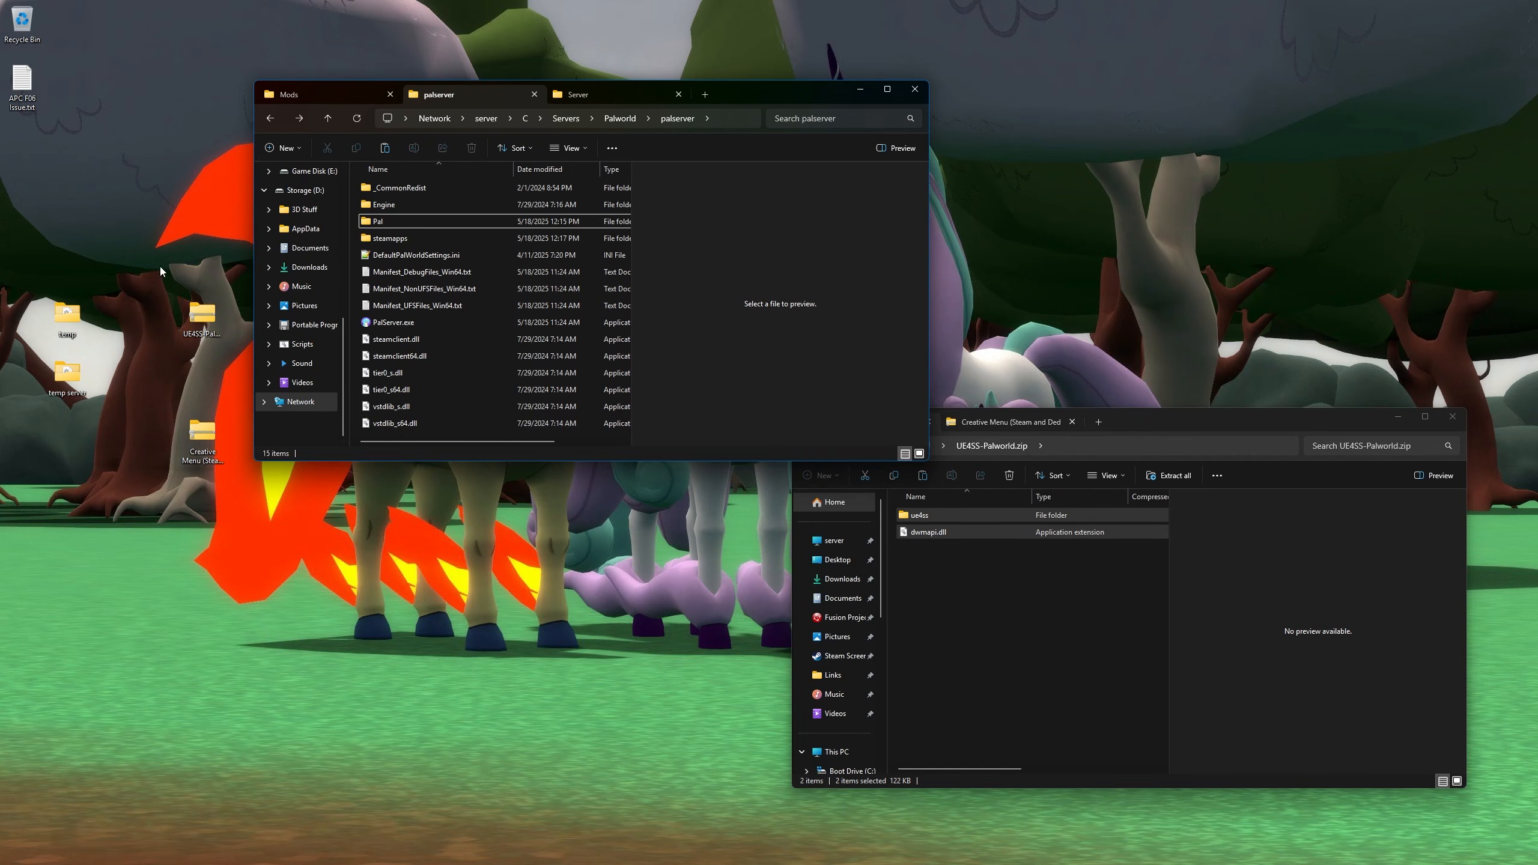
{"action": "left_click", "coordinate": [203, 433]}
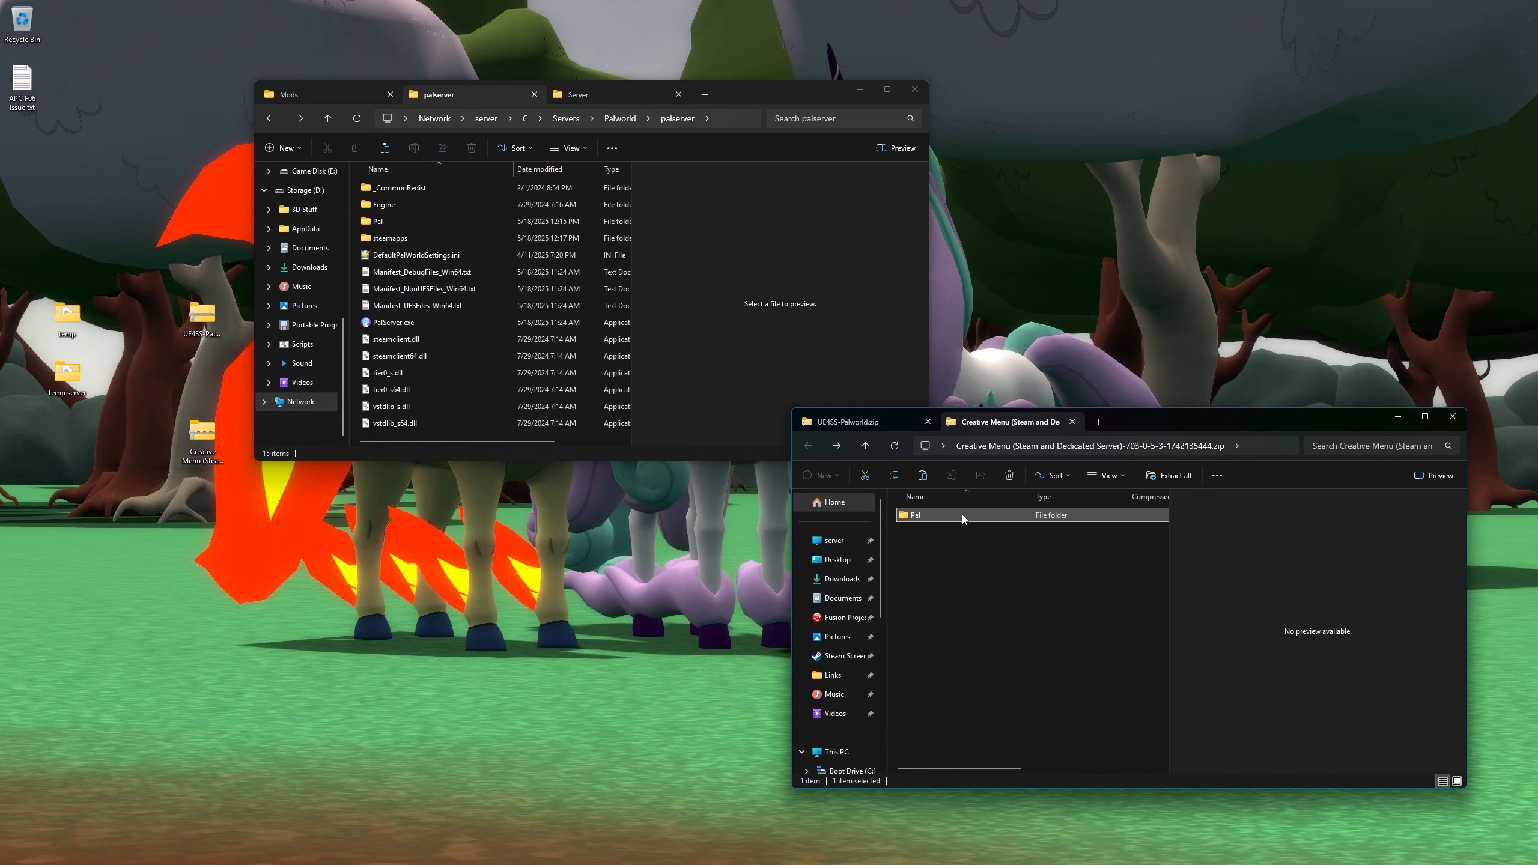
{"action": "left_click_drag", "start_coordinate": [962, 515], "coordinate": [428, 291]}
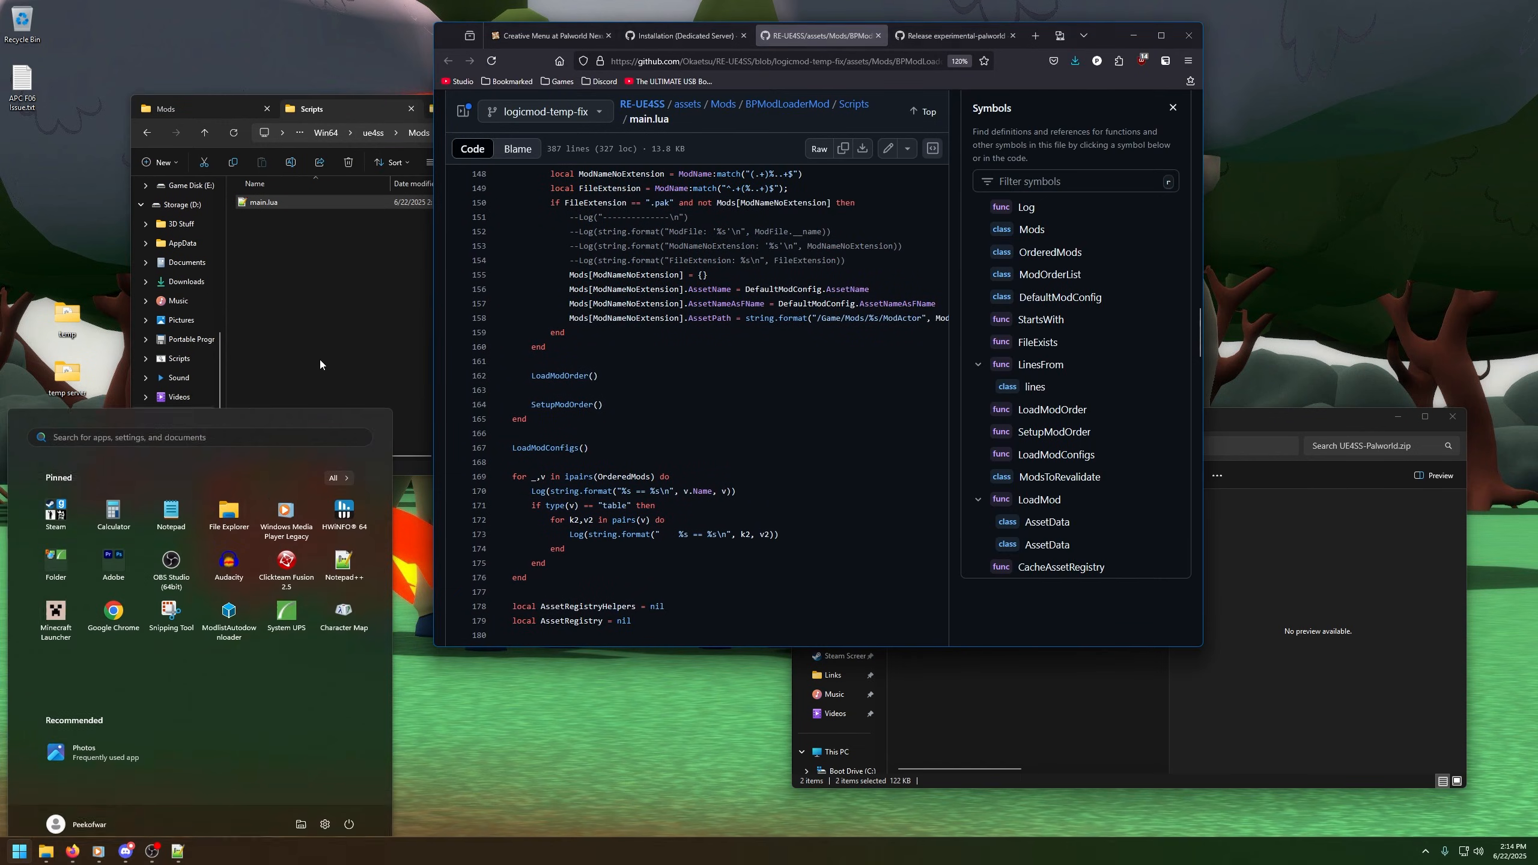
- Start the remote session to the server and show it full screen
{"action": "key", "text": "super"}
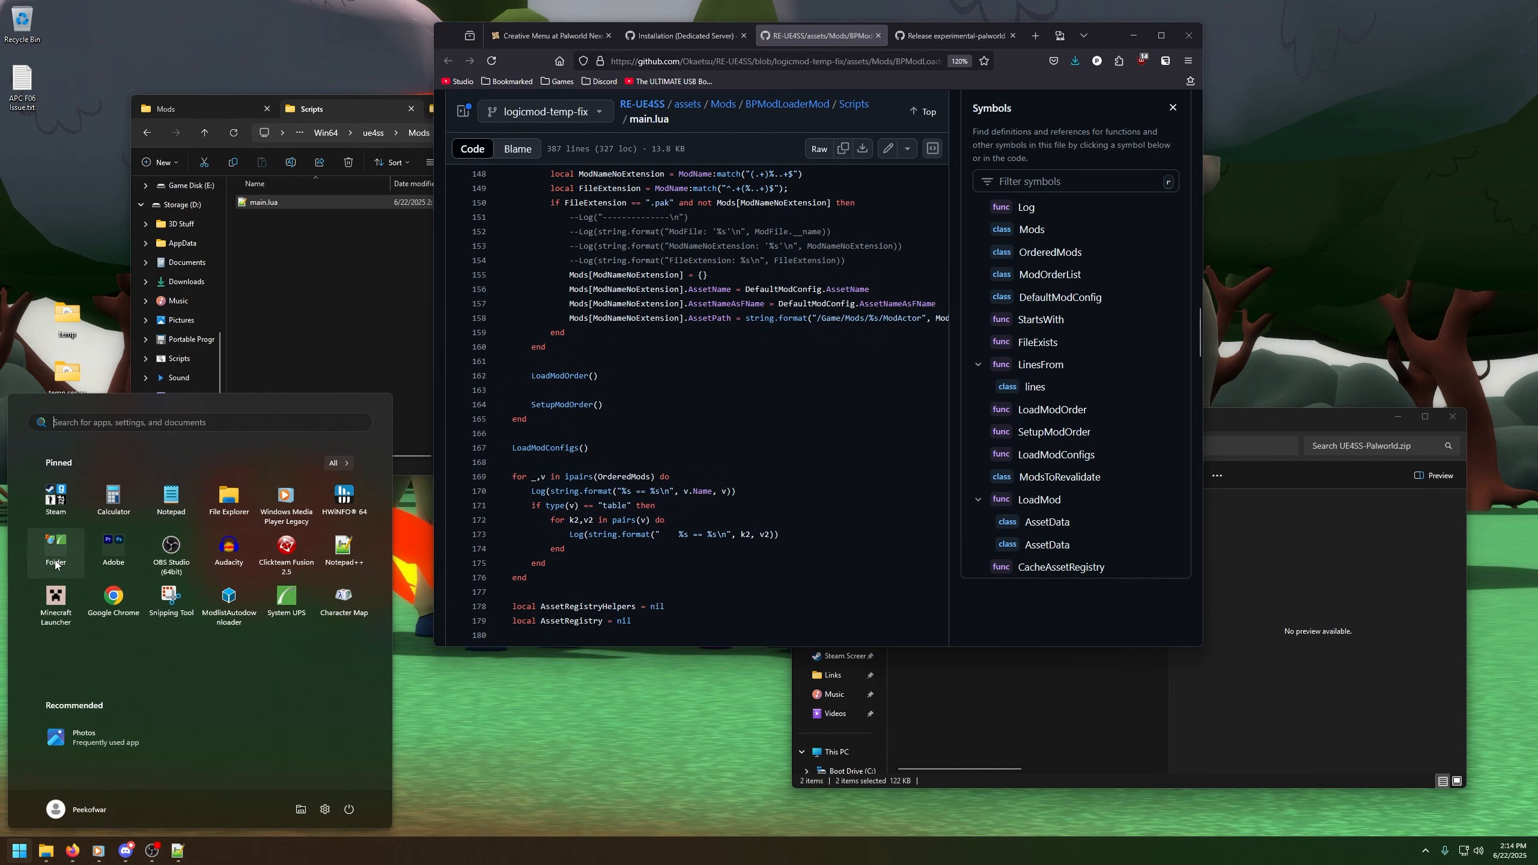
{"action": "left_click", "coordinate": [85, 581]}
{"action": "left_click", "coordinate": [113, 582]}
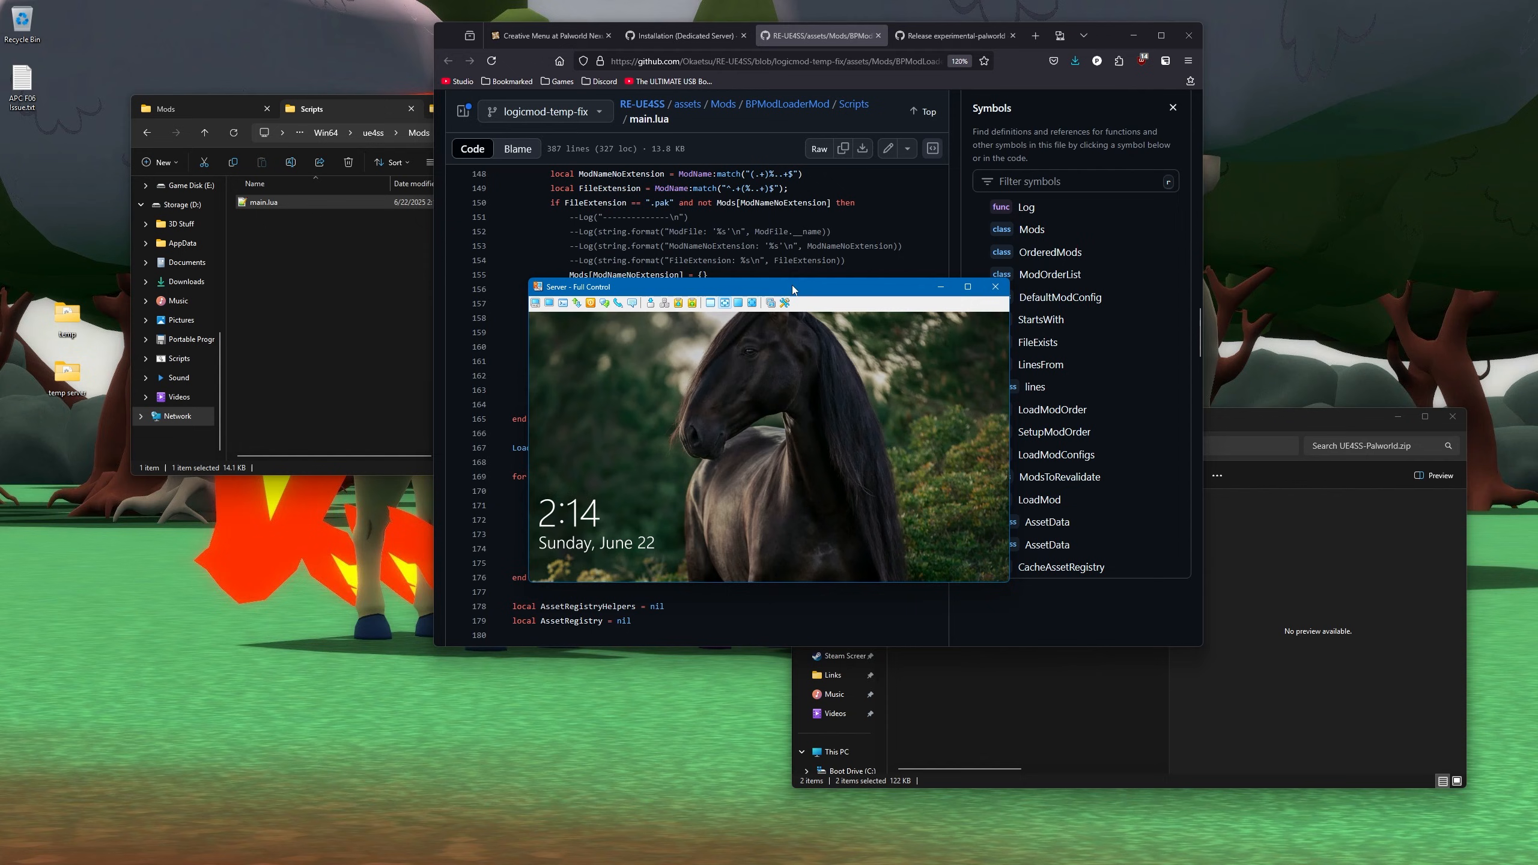
{"action": "left_click_drag", "start_coordinate": [797, 292], "coordinate": [0, 642]}
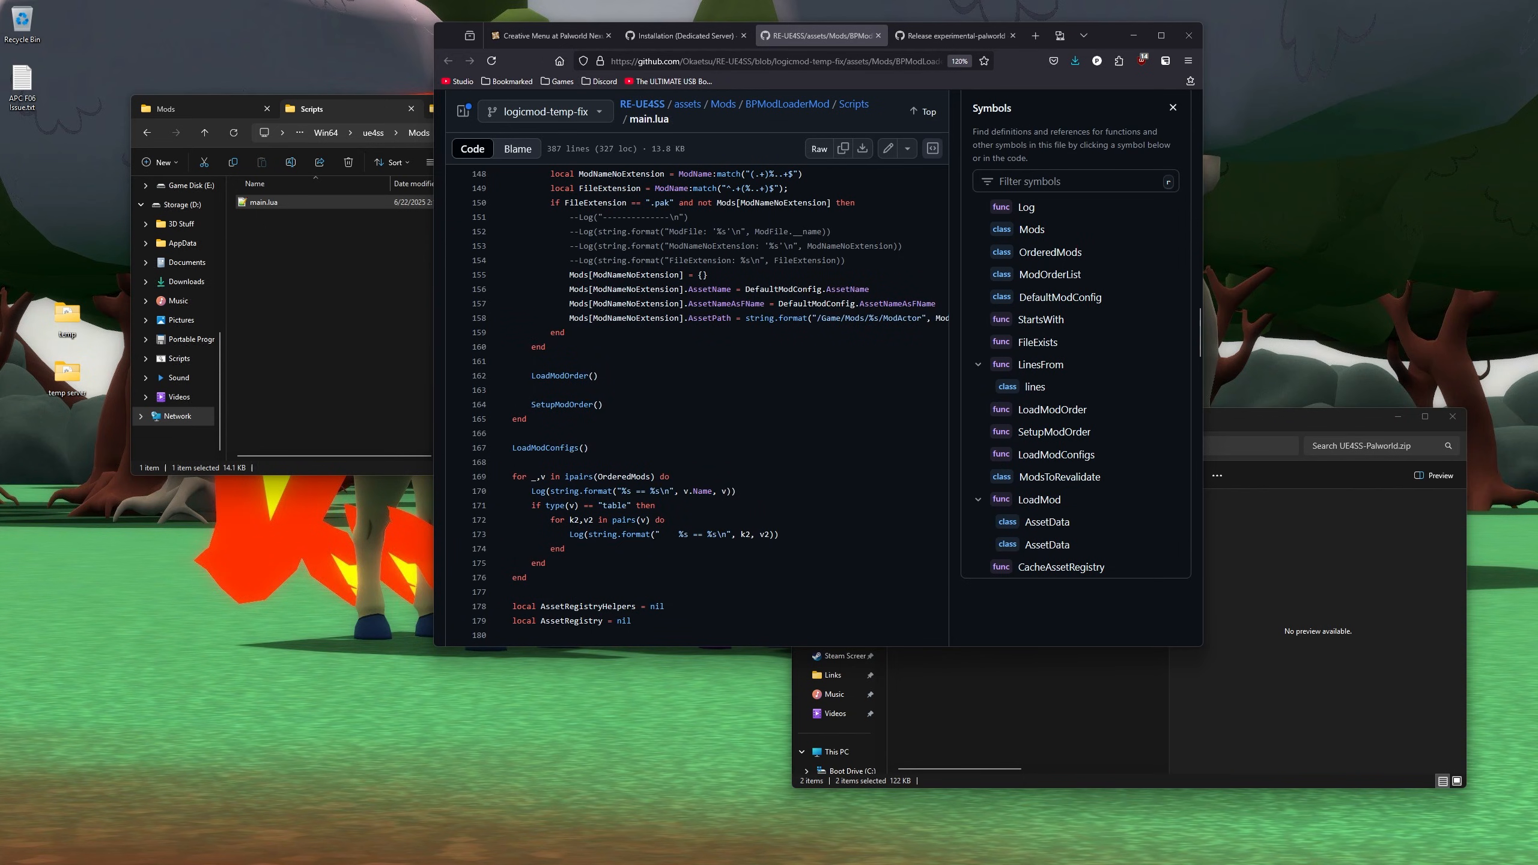
{"action": "key", "text": "Return"}
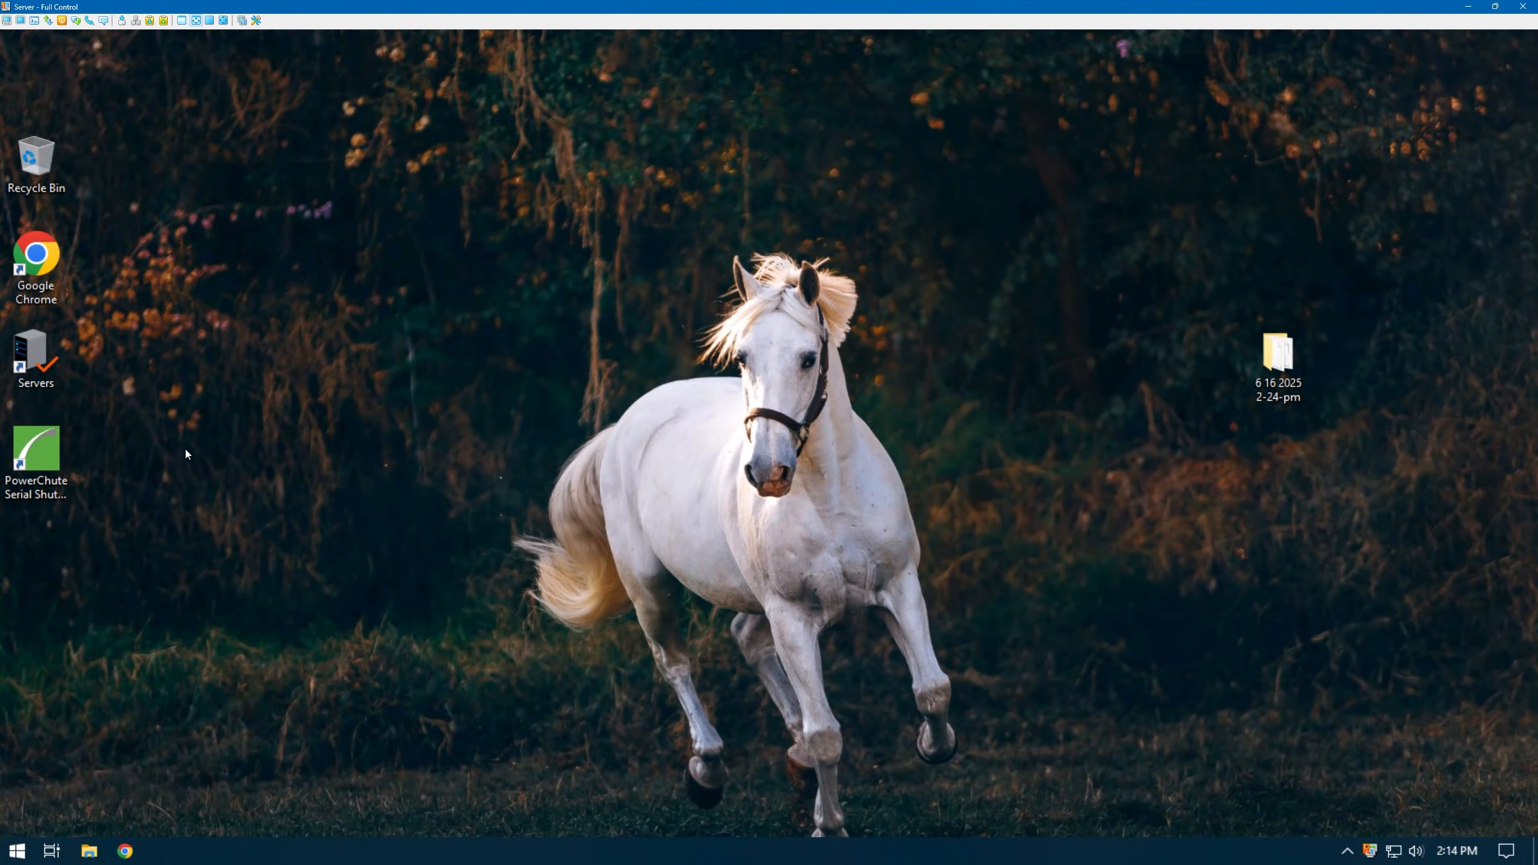
- Open the remote machine's Servers\Palworld\palserver folder
{"action": "double_click", "coordinate": [34, 357]}
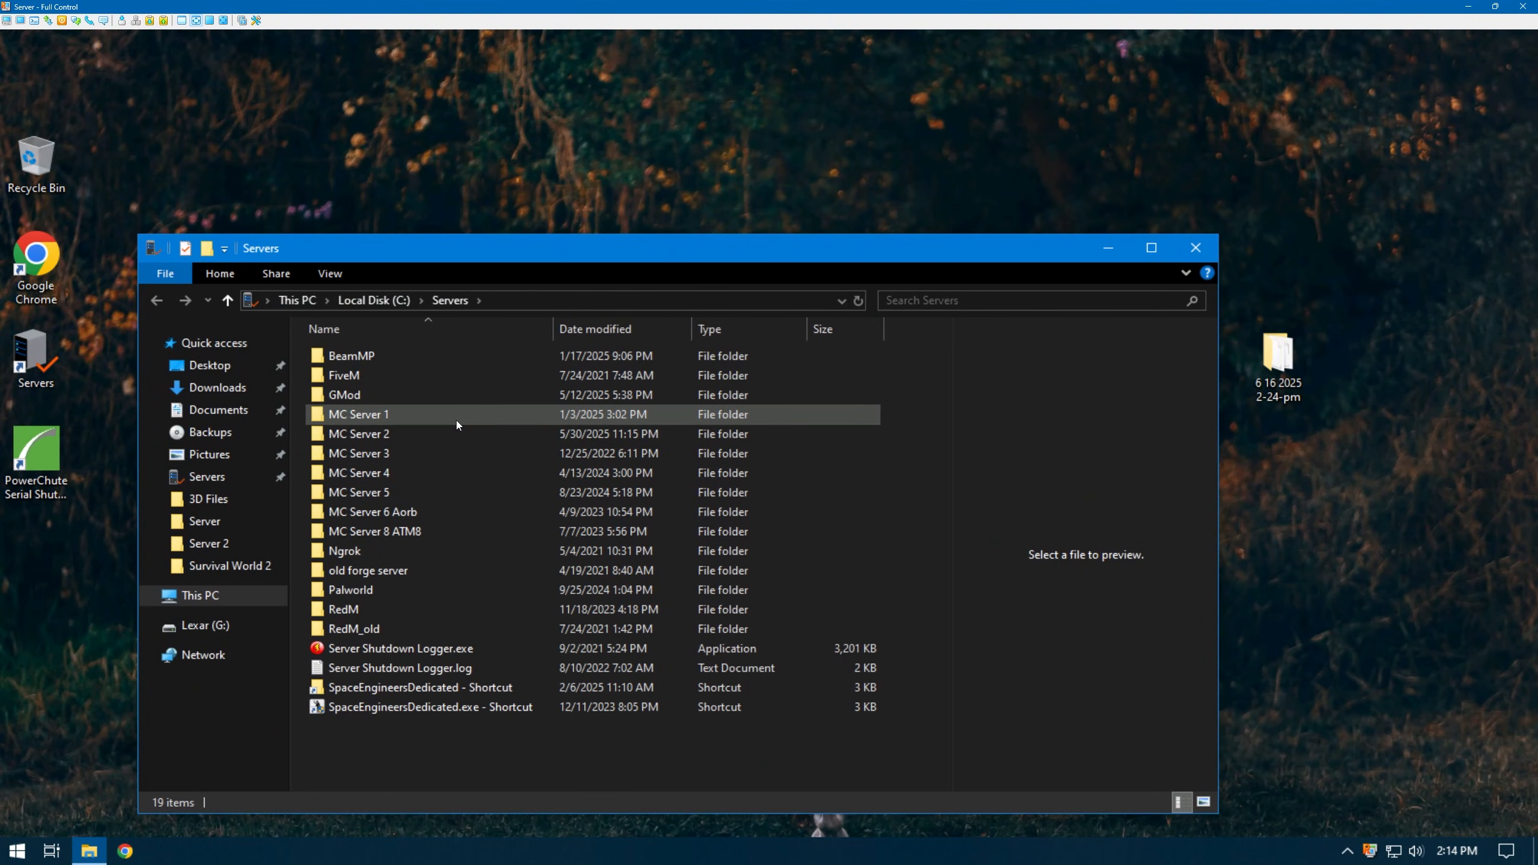
{"action": "left_click_drag", "start_coordinate": [449, 245], "coordinate": [456, 132]}
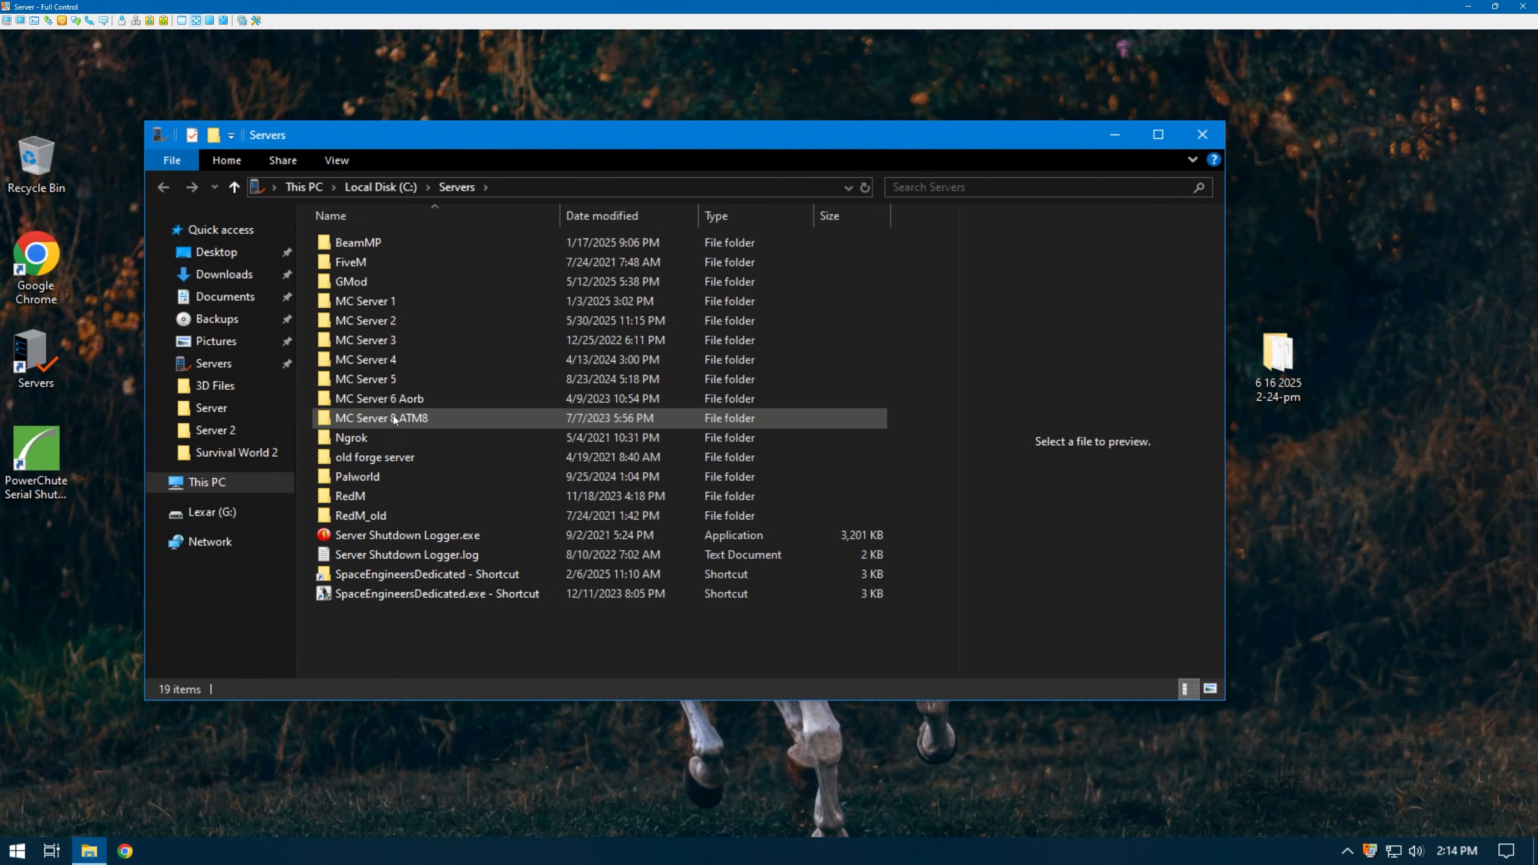
{"action": "mouse_move", "coordinate": [399, 417]}
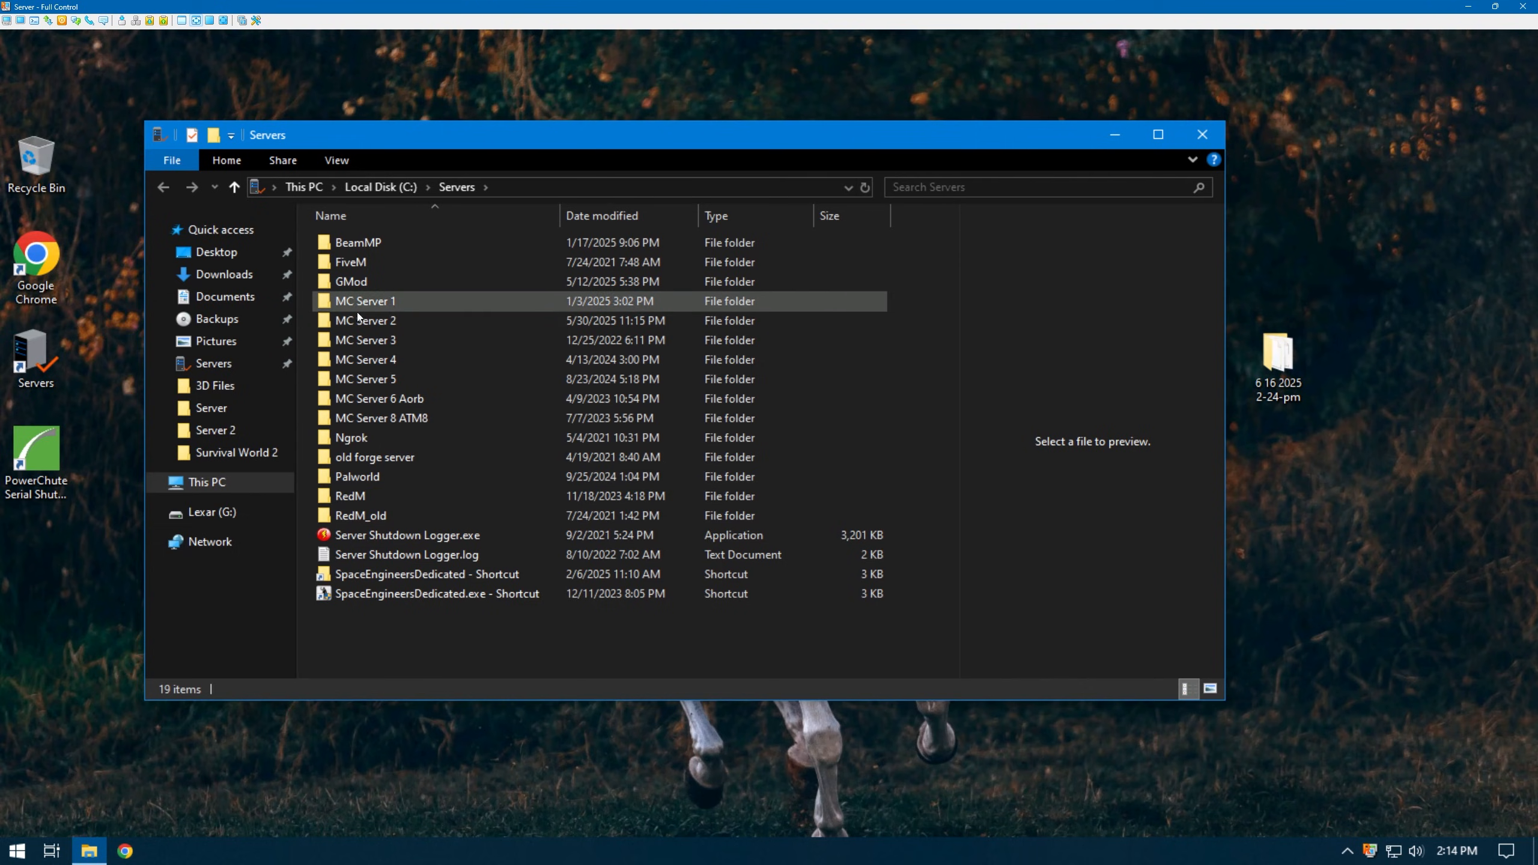
{"action": "double_click", "coordinate": [387, 477]}
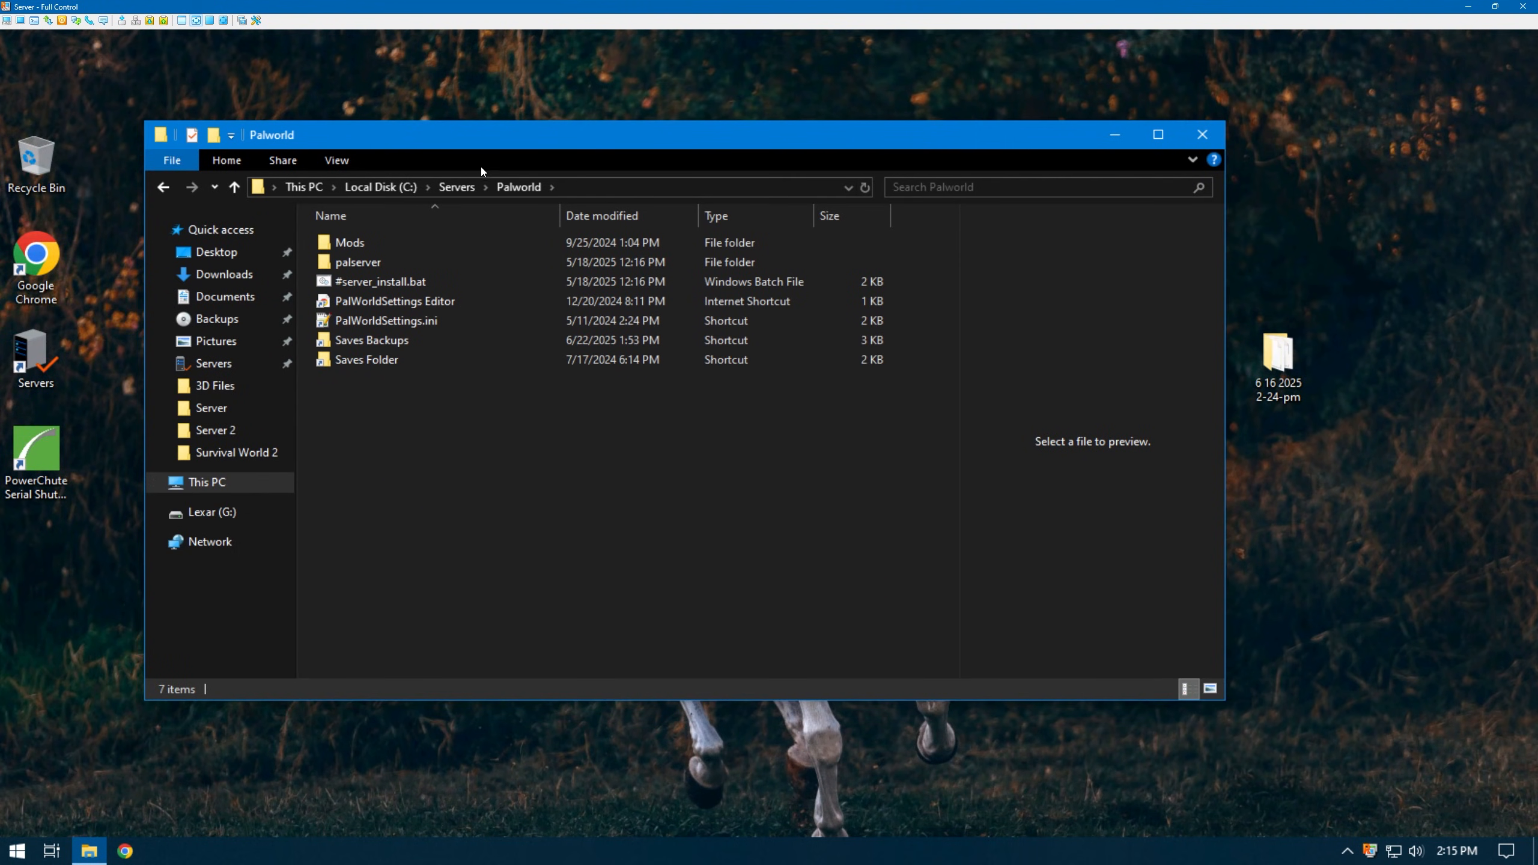
{"action": "left_click_drag", "start_coordinate": [481, 136], "coordinate": [514, 87]}
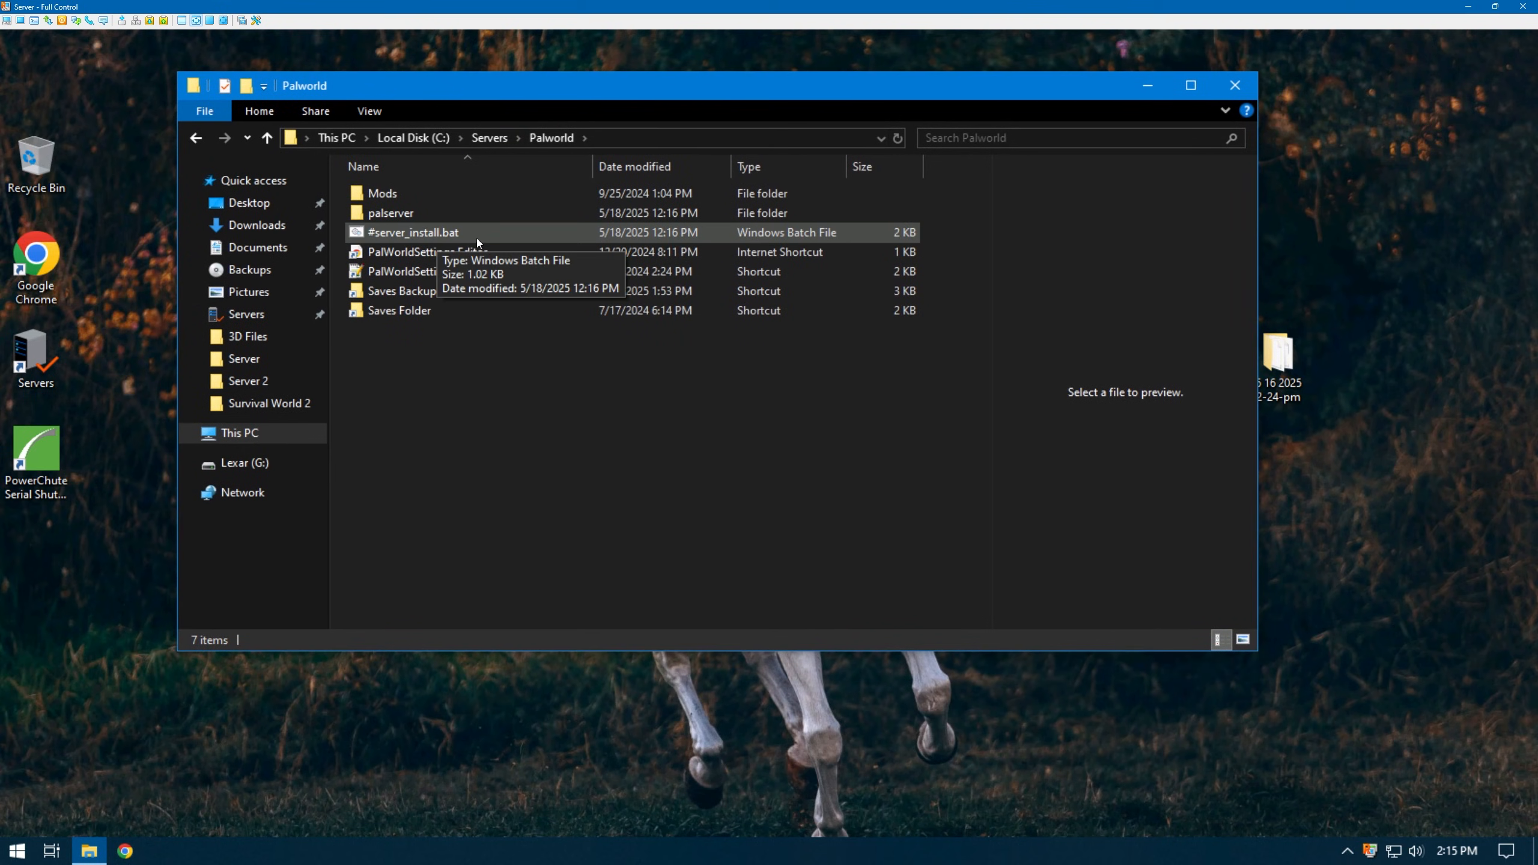
{"action": "mouse_move", "coordinate": [435, 295]}
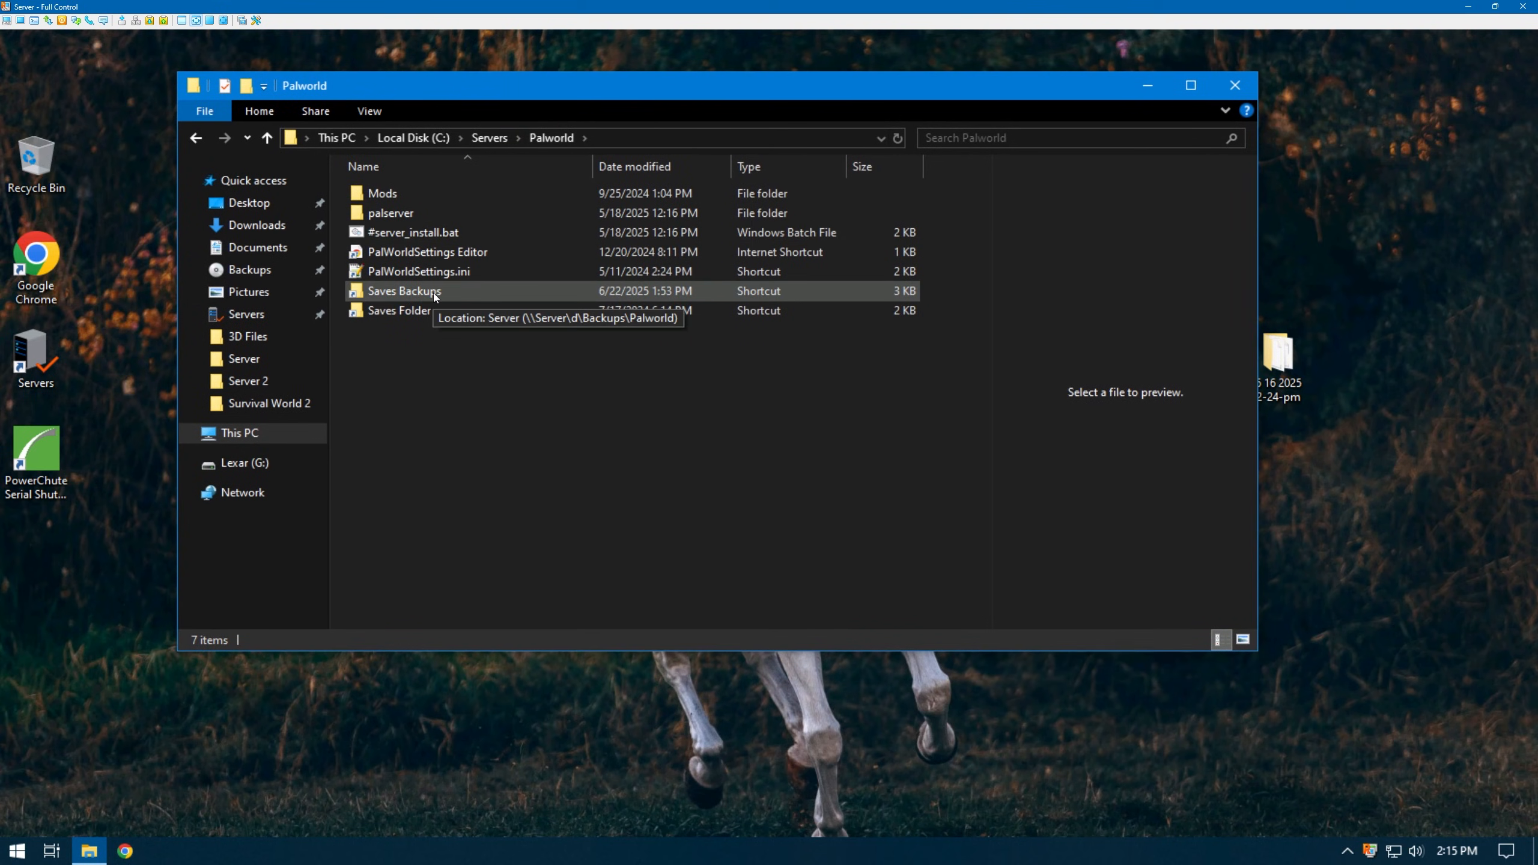
{"action": "double_click", "coordinate": [422, 209]}
{"action": "left_click", "coordinate": [441, 348]}
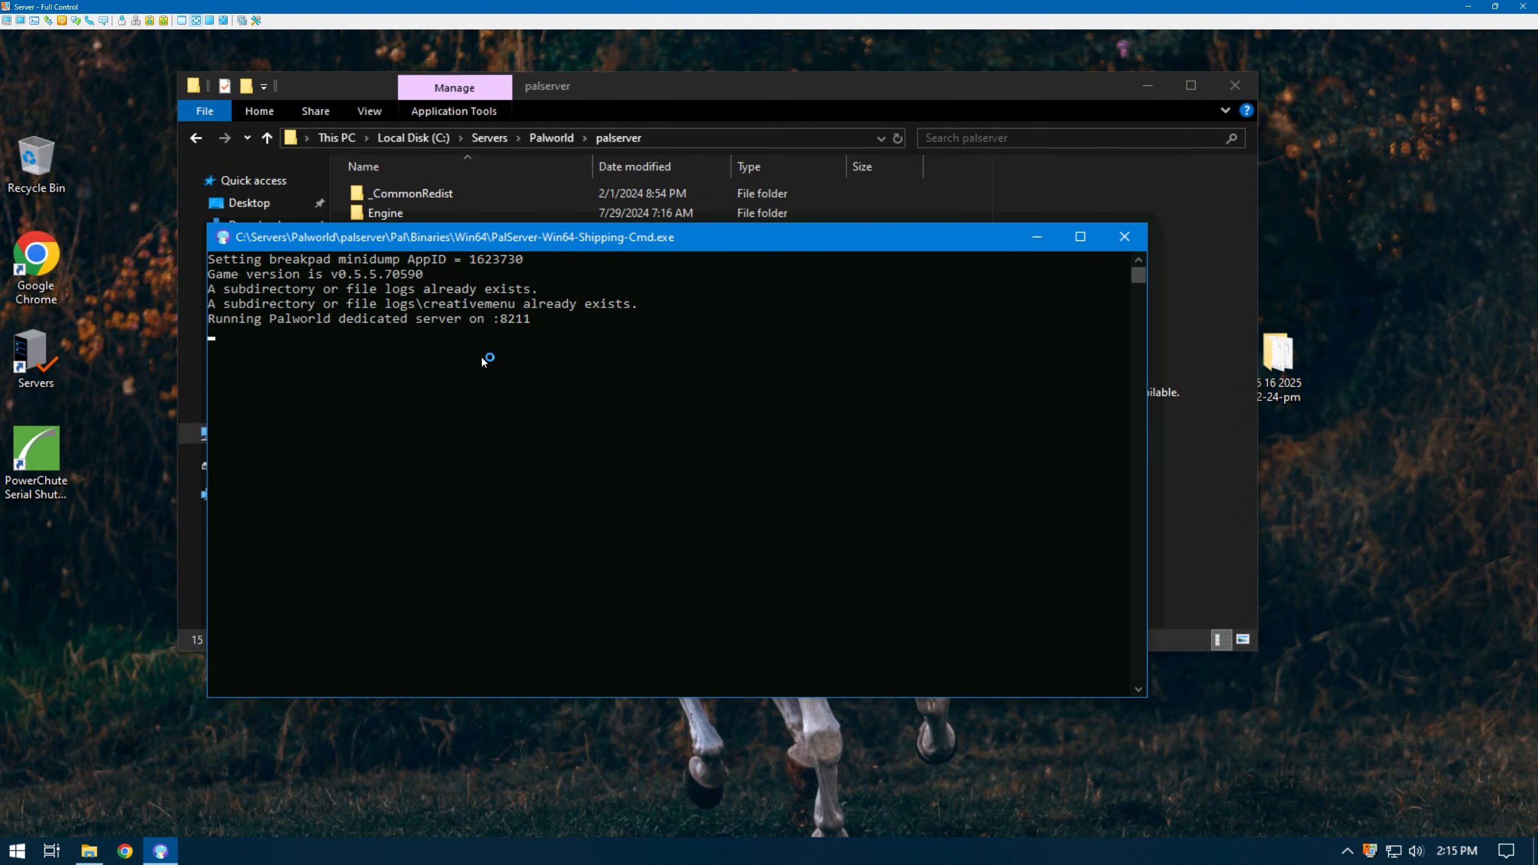
{"action": "key", "text": "super"}
{"action": "key", "text": "super"}
{"action": "left_click", "coordinate": [1125, 236]}
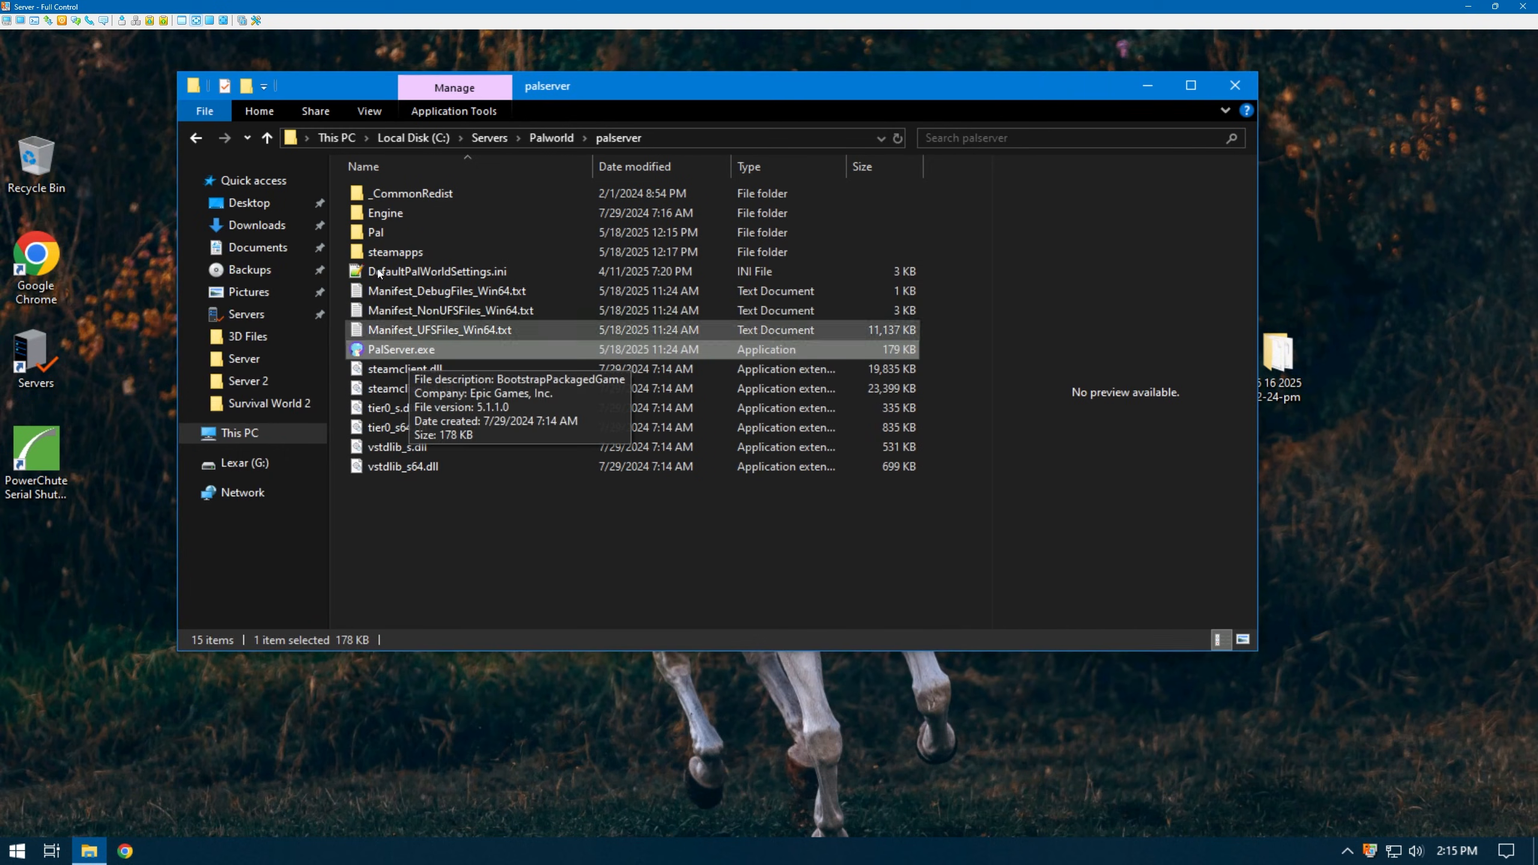
- Open Pal\Binaries\Win64\ue4ss\UE4SS-settings.ini in Notepad++
{"action": "double_click", "coordinate": [405, 236]}
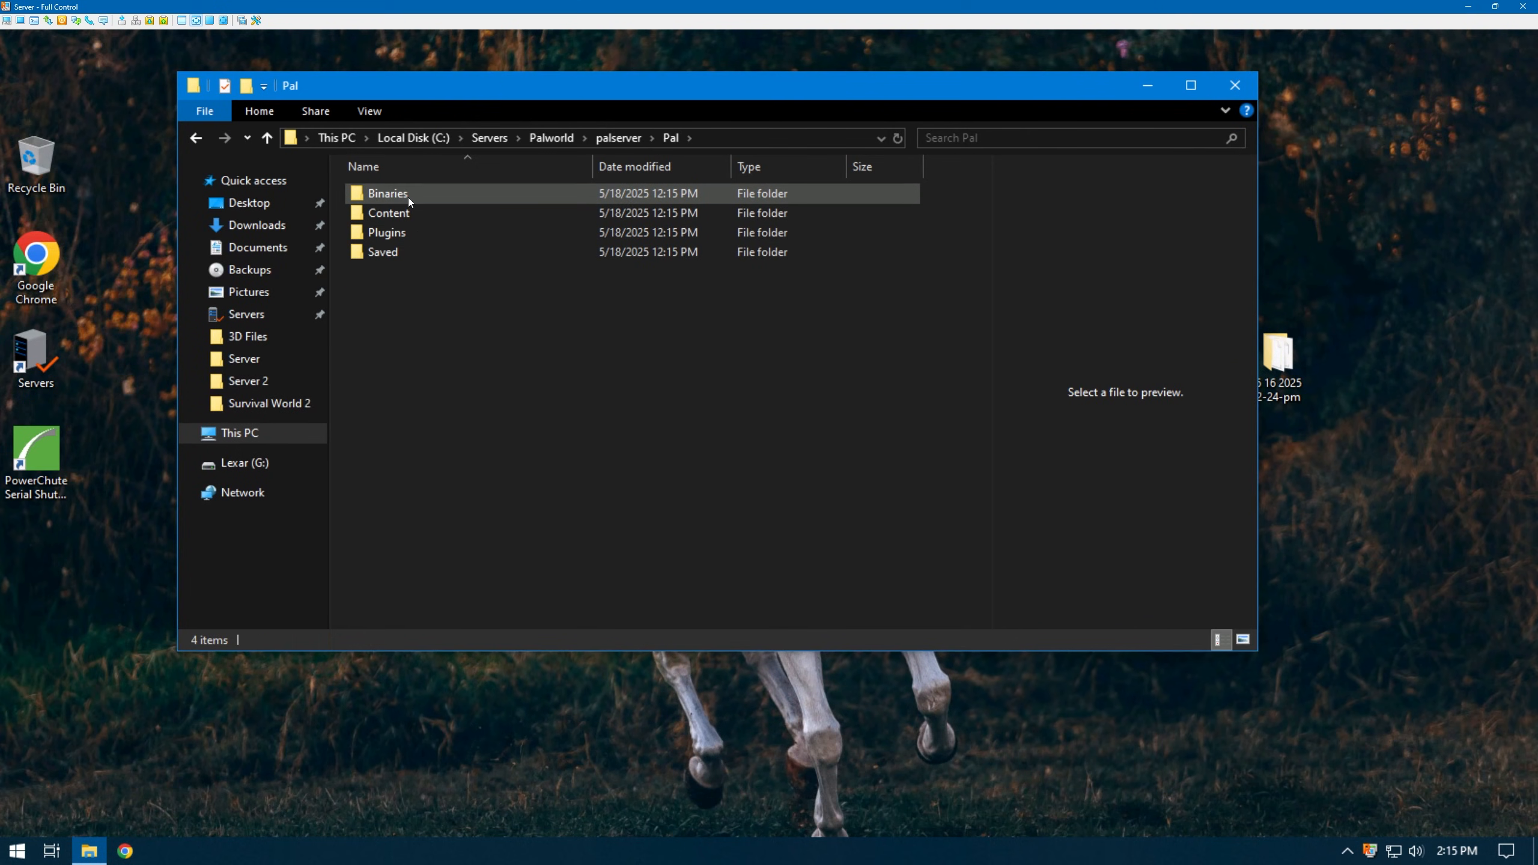
{"action": "double_click", "coordinate": [409, 196]}
{"action": "double_click", "coordinate": [409, 200]}
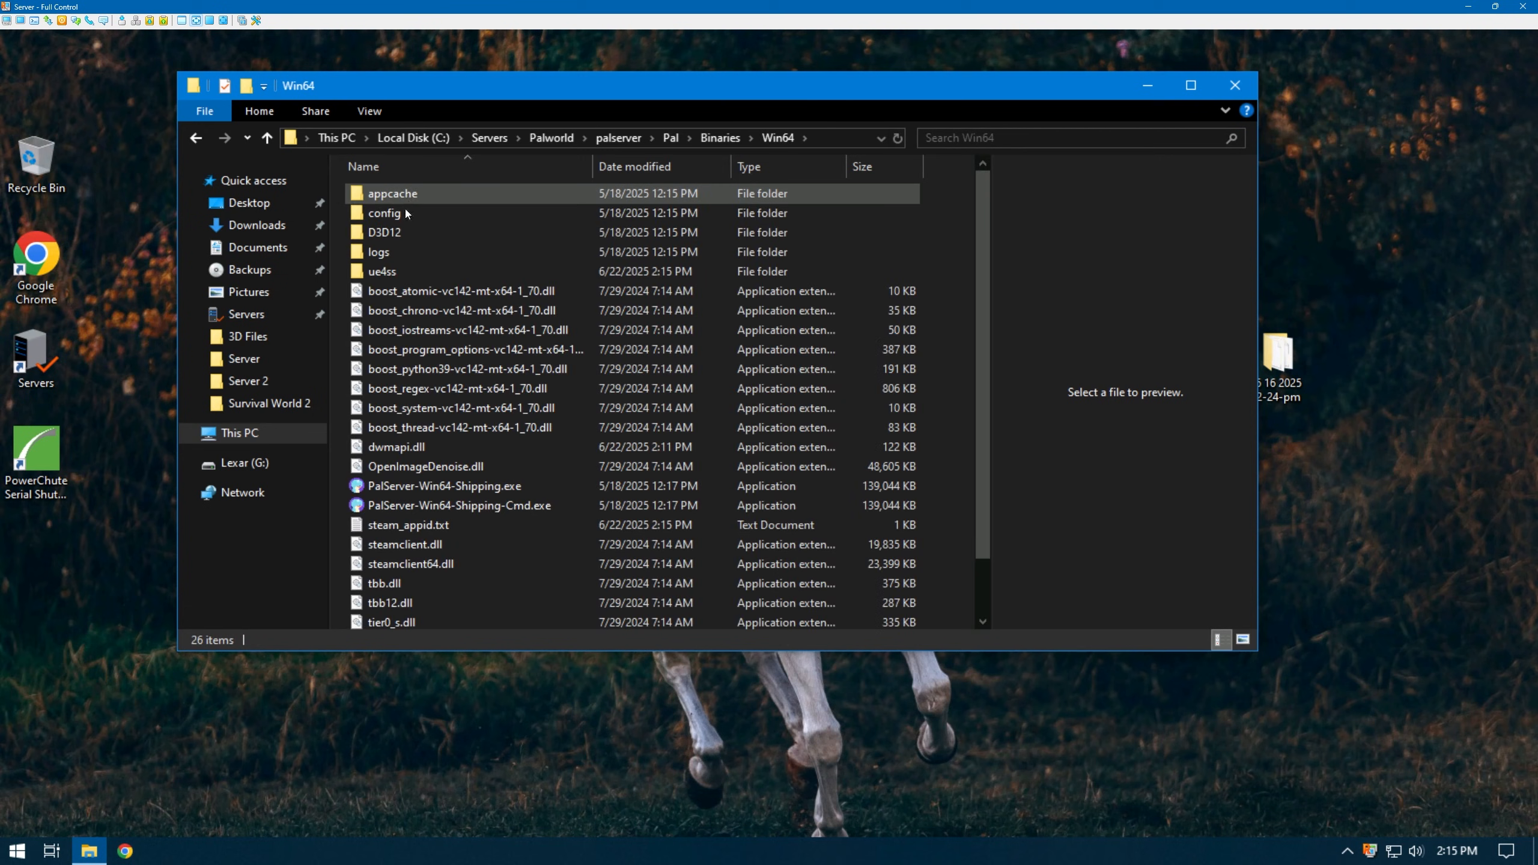
{"action": "double_click", "coordinate": [399, 271]}
{"action": "double_click", "coordinate": [406, 311]}
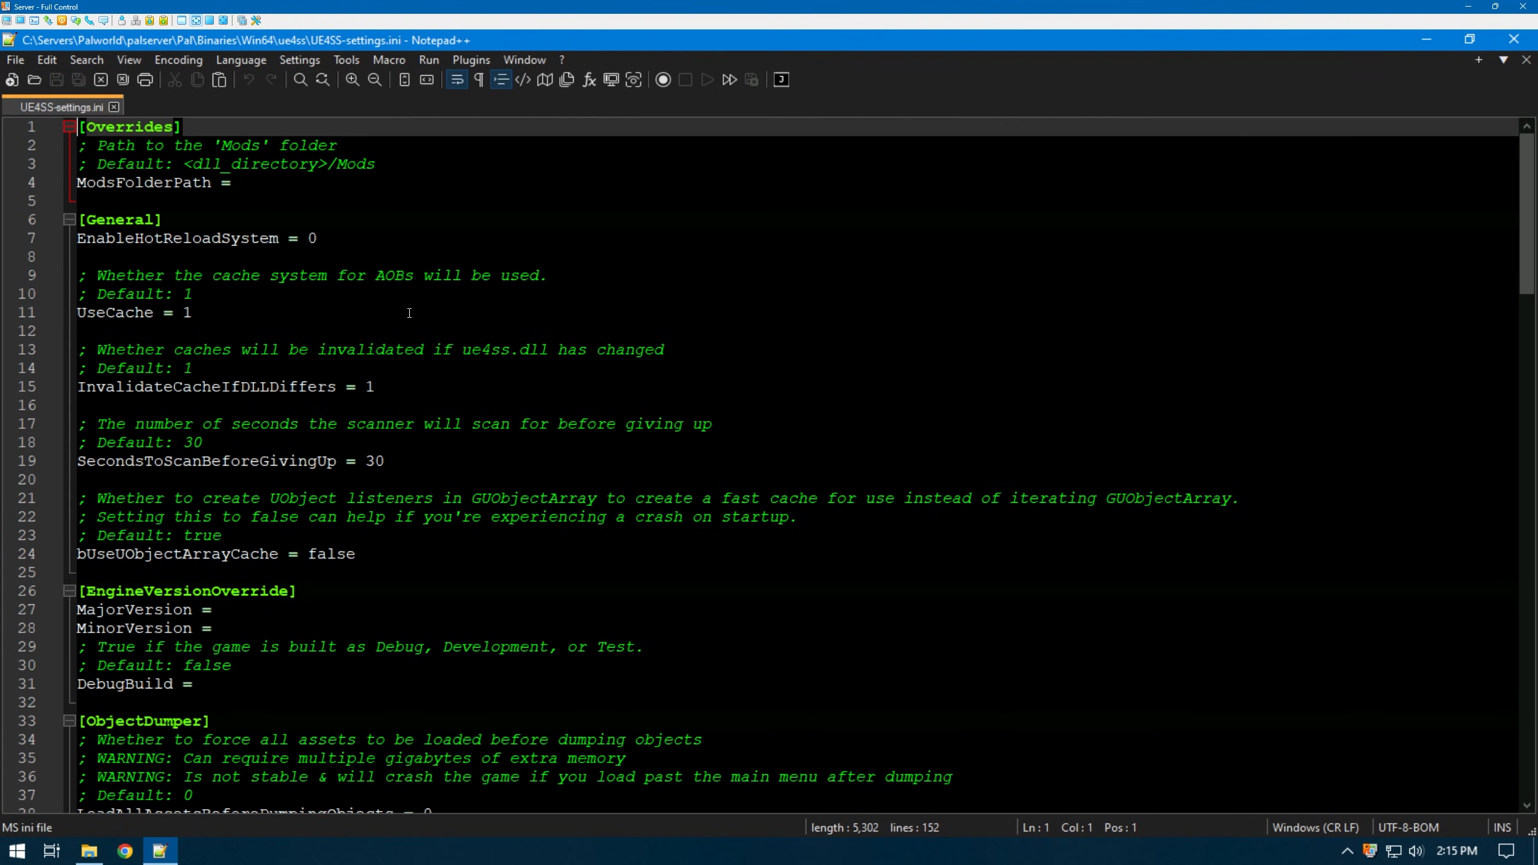
- Set ConsoleEnabled = 1, close Notepad++, and return to the palserver folder
{"action": "scroll", "coordinate": [415, 308], "scroll_direction": "down", "scroll_amount": 20}
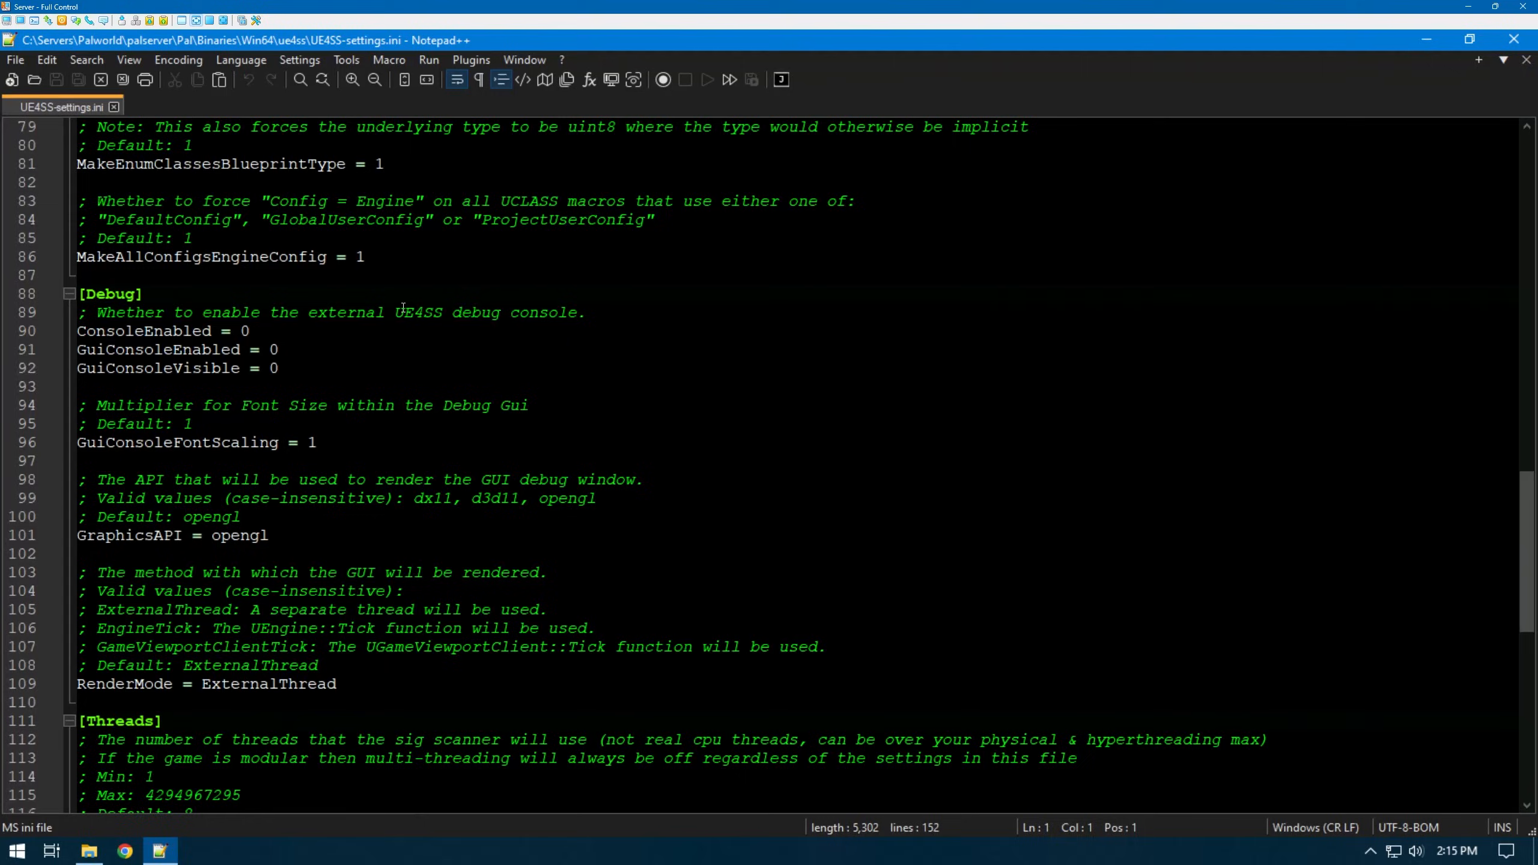
{"action": "left_click", "coordinate": [247, 331]}
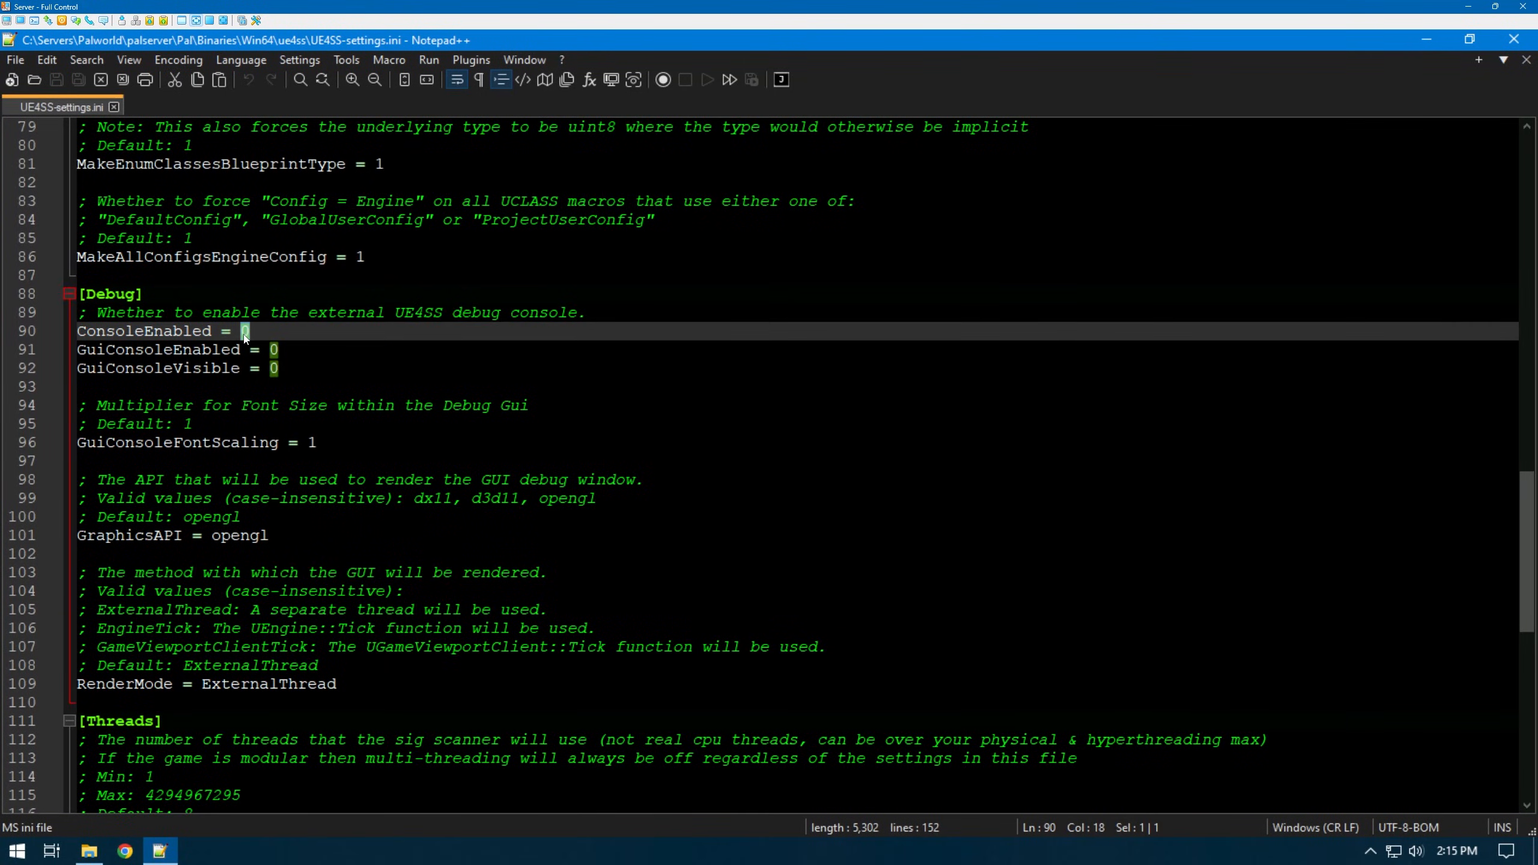
{"action": "key", "text": "BackSpace"}
{"action": "type", "text": "1"}
{"action": "key", "text": "ctrl+w"}
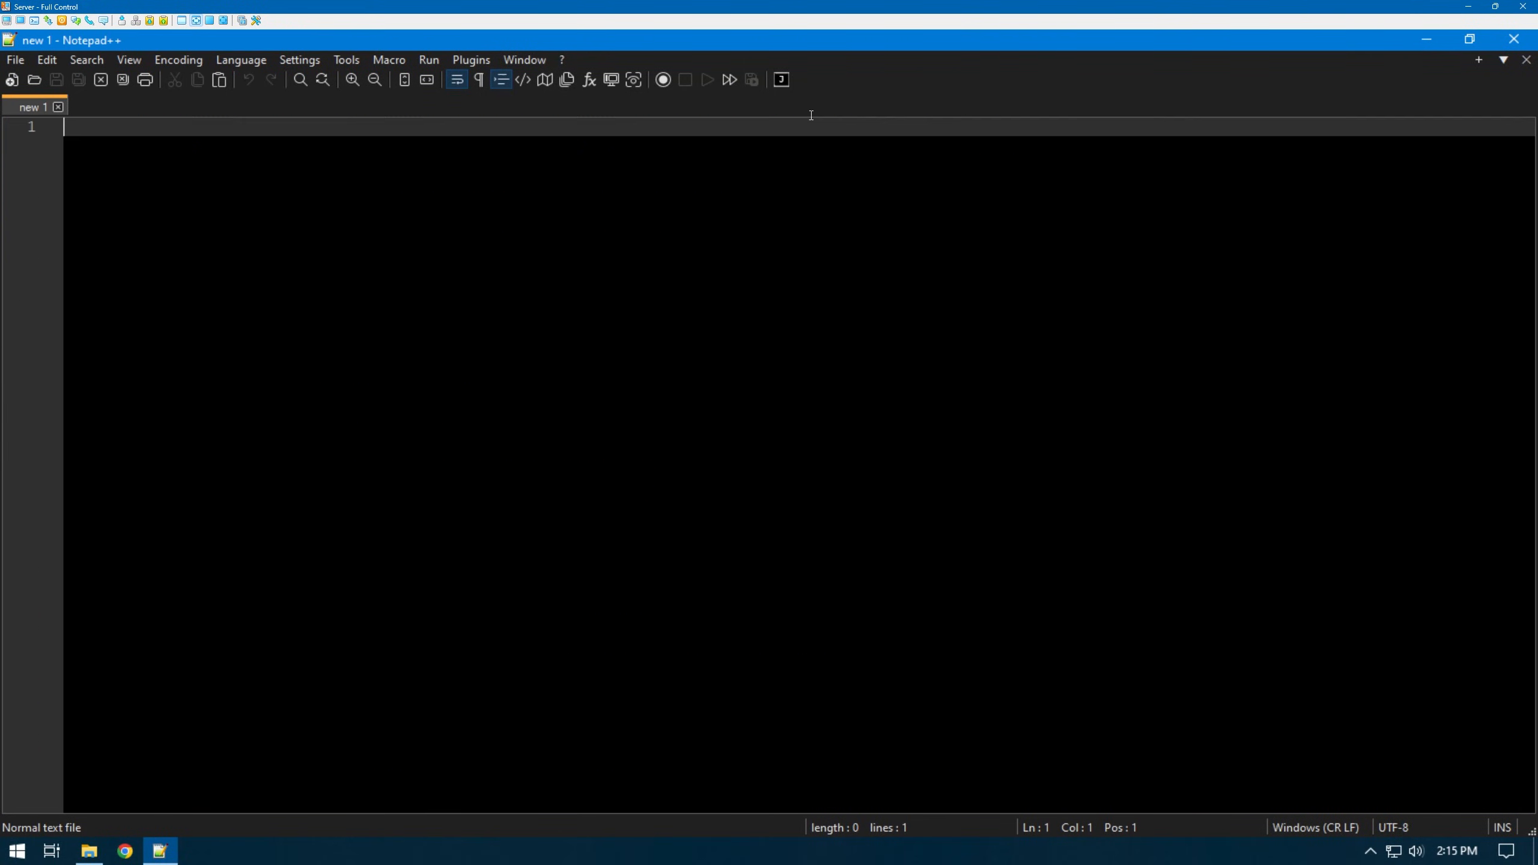
{"action": "left_click", "coordinate": [1514, 39]}
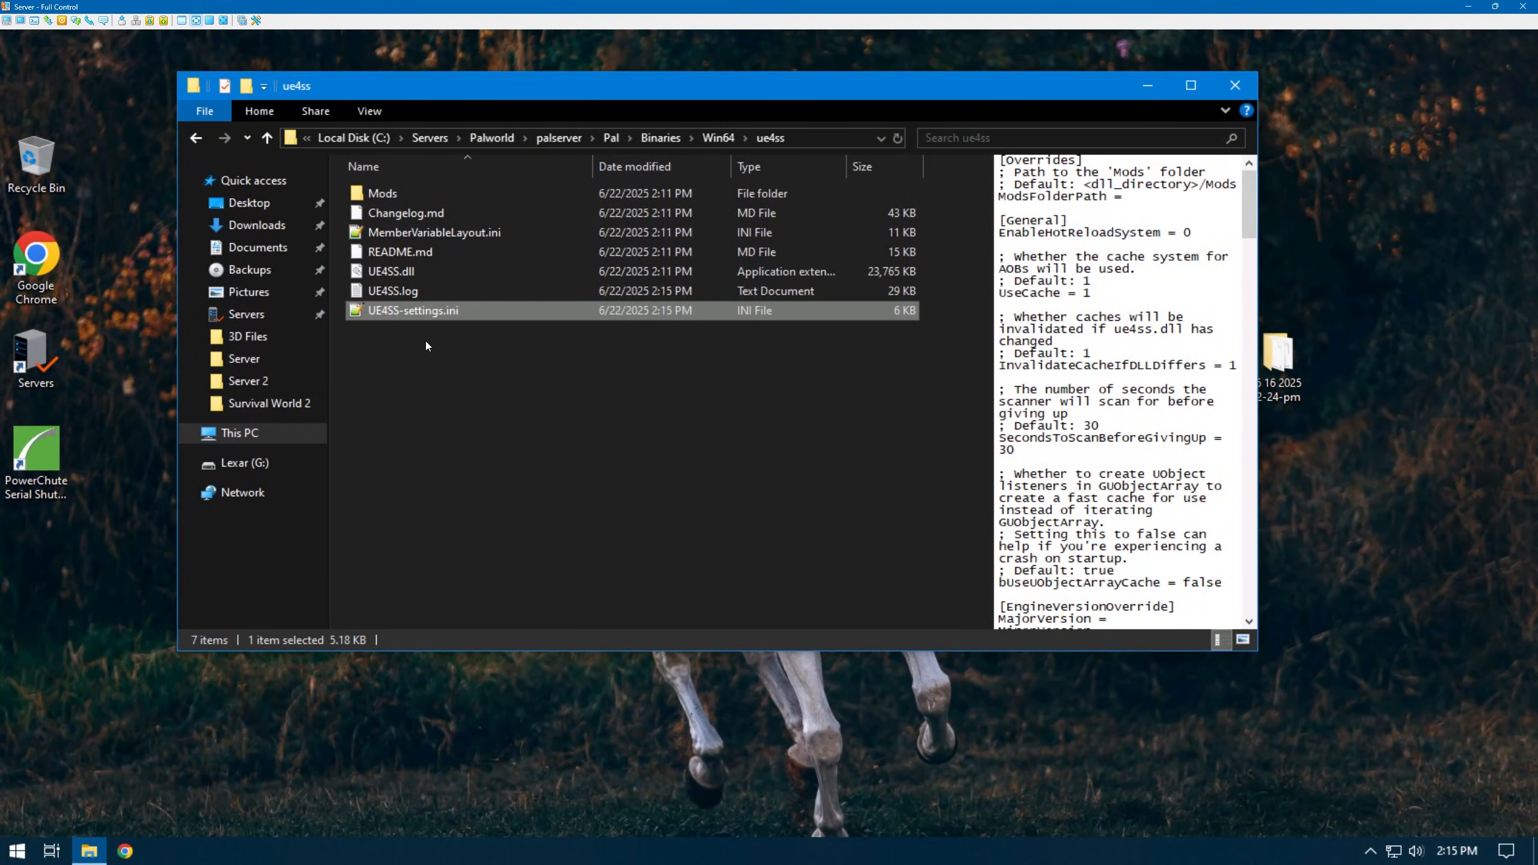
{"action": "key", "text": "BackSpace"}
{"action": "key", "text": "BackSpace"}
{"action": "key", "text": "BackSpace"}
{"action": "key", "text": "BackSpace"}
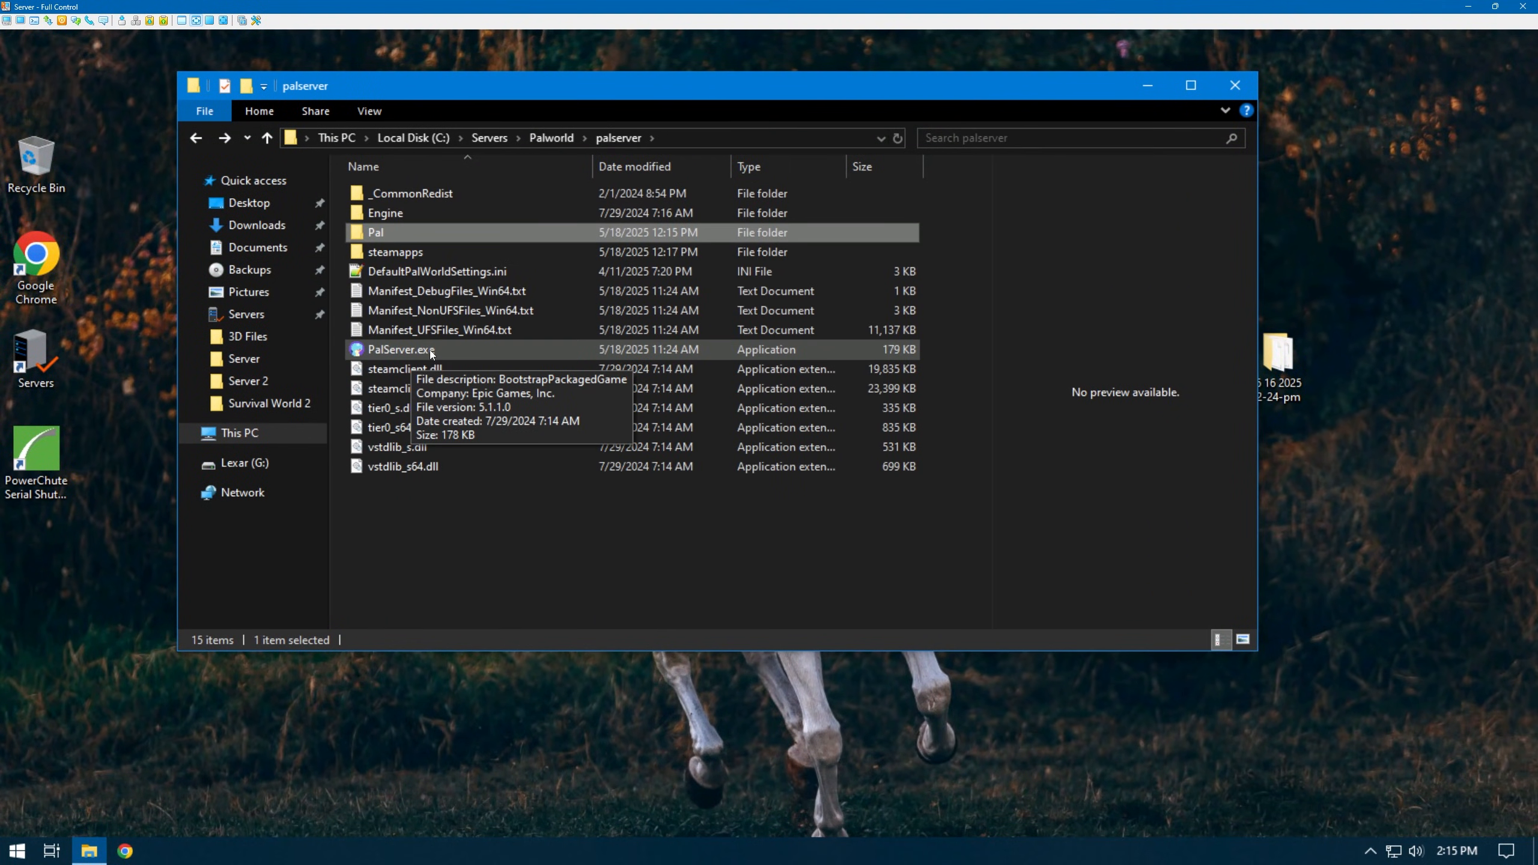
- Launch PalServer.exe and confirm its log shows CreativeMenu v0.5.3 loaded on port 8211
{"action": "double_click", "coordinate": [465, 350]}
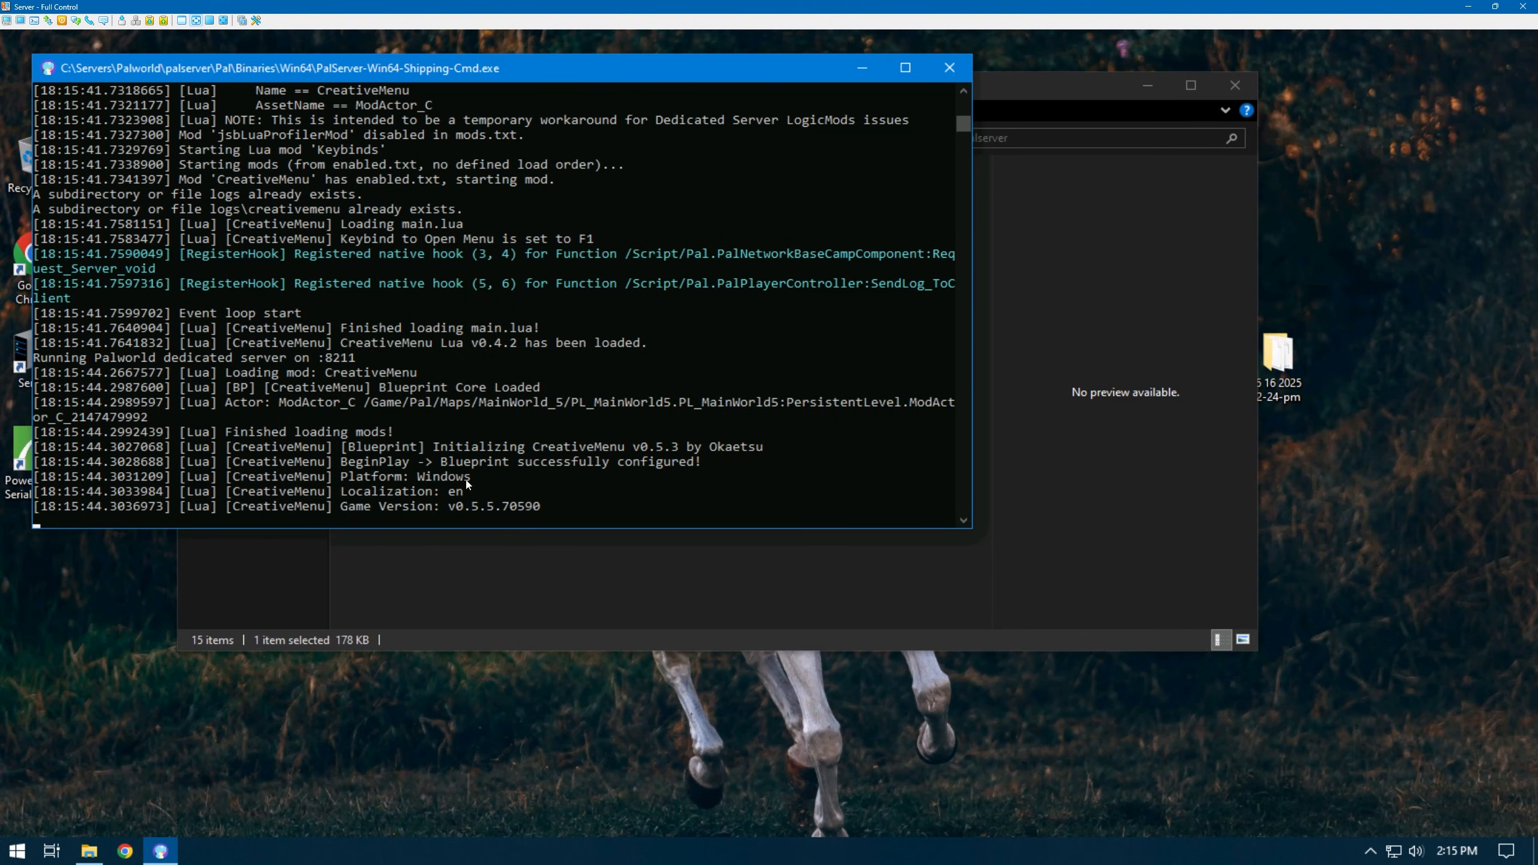
{"action": "scroll", "coordinate": [445, 307], "scroll_direction": "up", "scroll_amount": 13}
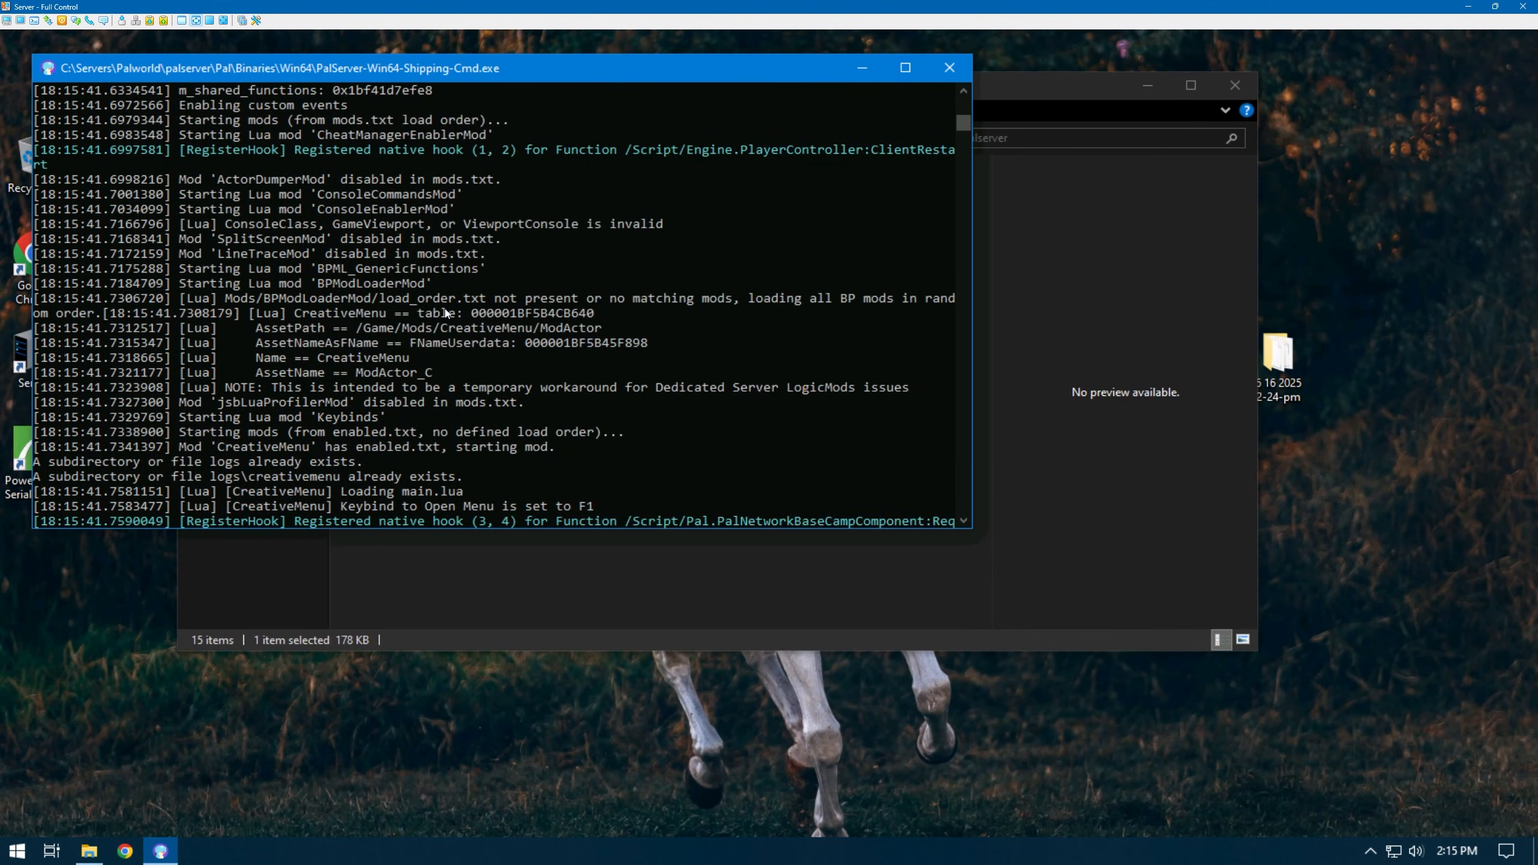
{"action": "scroll", "coordinate": [445, 309], "scroll_direction": "down", "scroll_amount": 9}
{"action": "scroll", "coordinate": [442, 313], "scroll_direction": "down", "scroll_amount": 3}
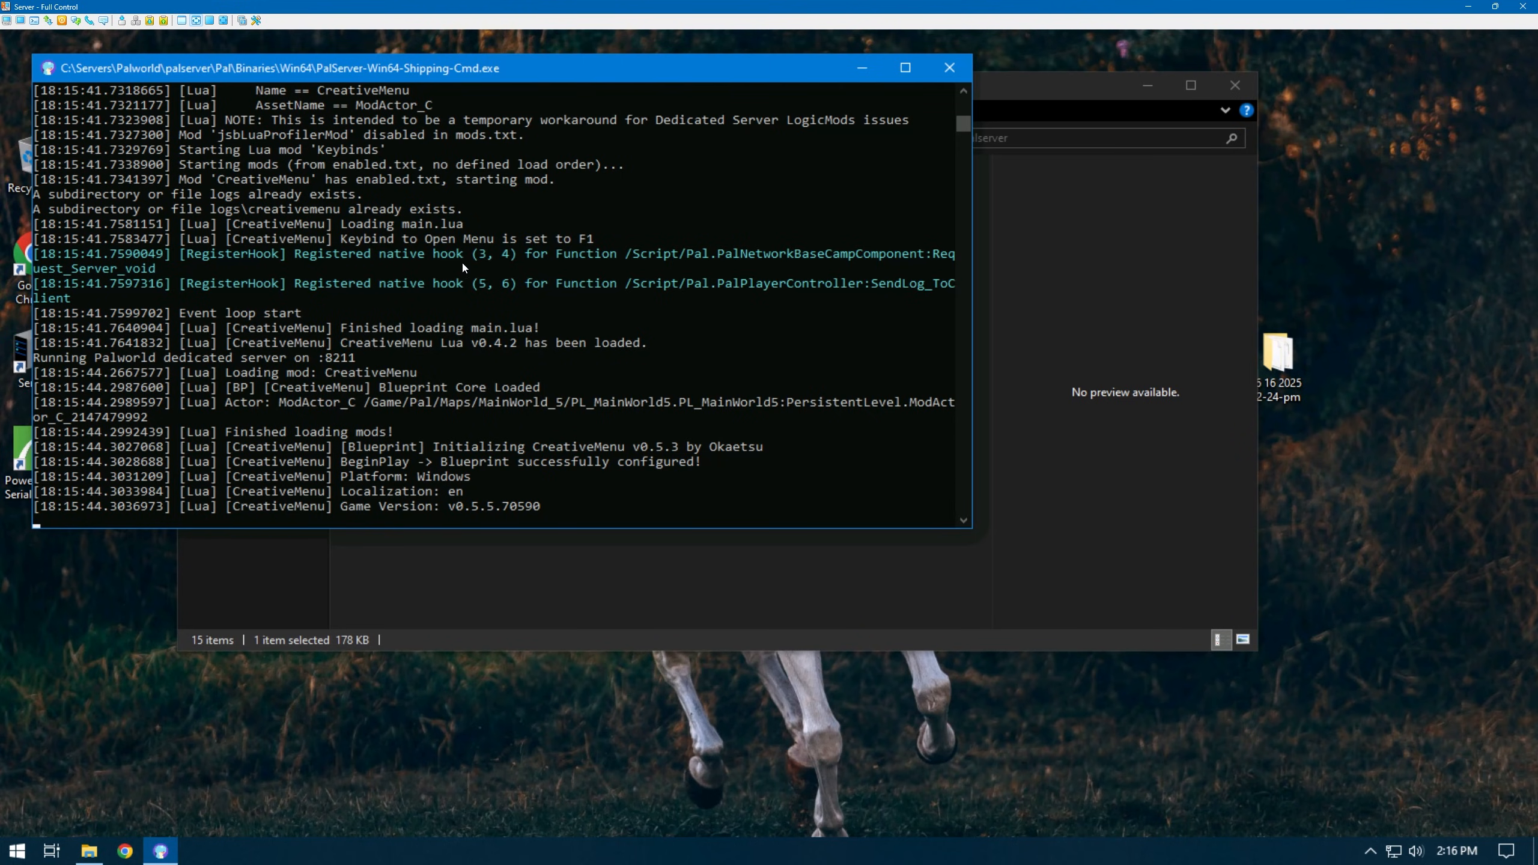
- Bring the Explorer window back to the front and deselect the server executable
{"action": "left_click", "coordinate": [1072, 395]}
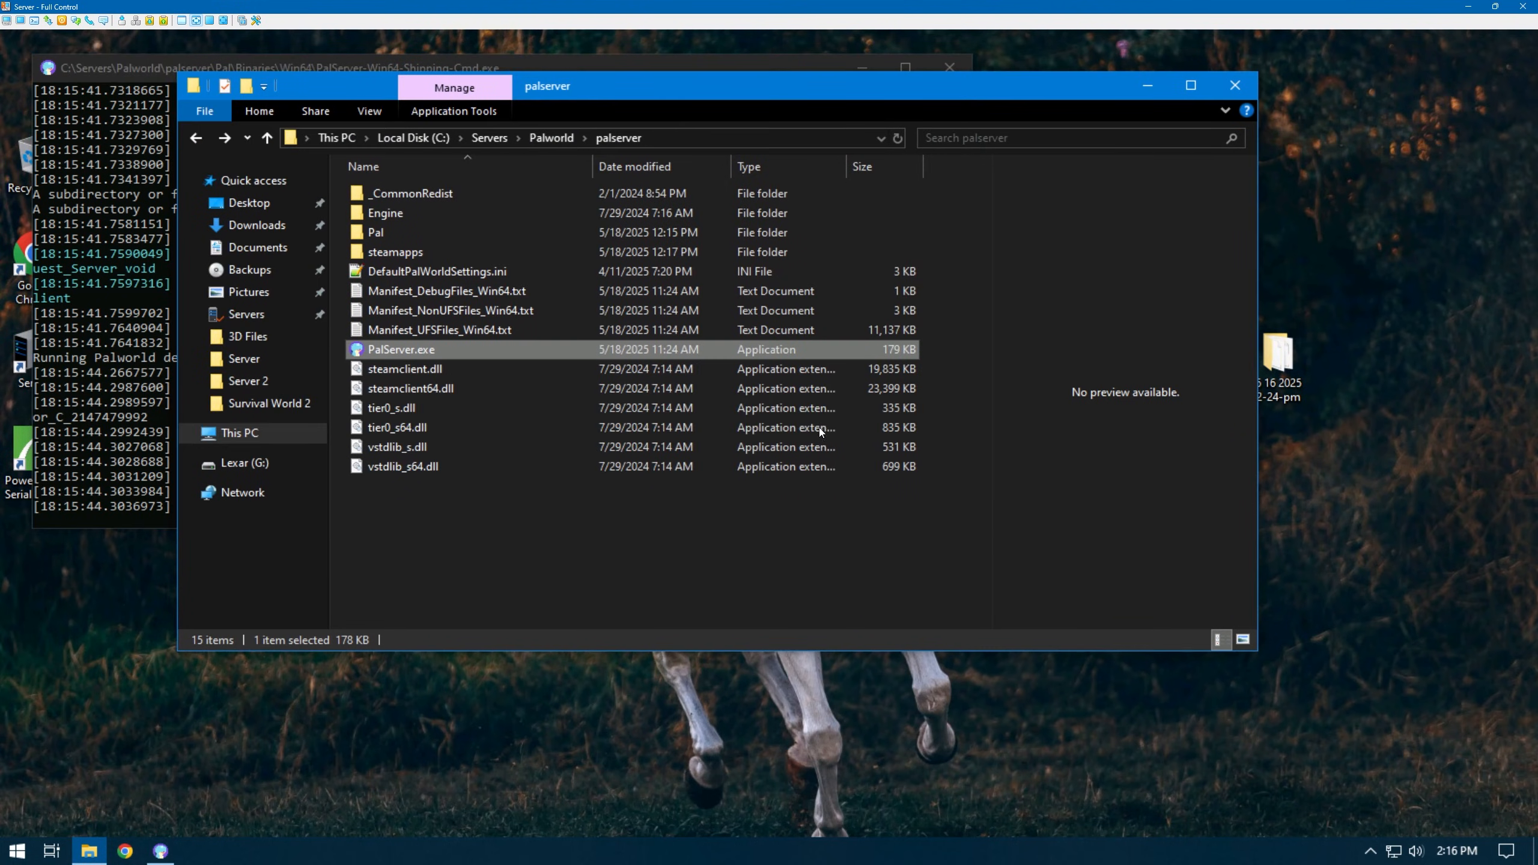
{"action": "left_click", "coordinate": [464, 513]}
{"action": "key", "text": "super"}
{"action": "key", "text": "super"}
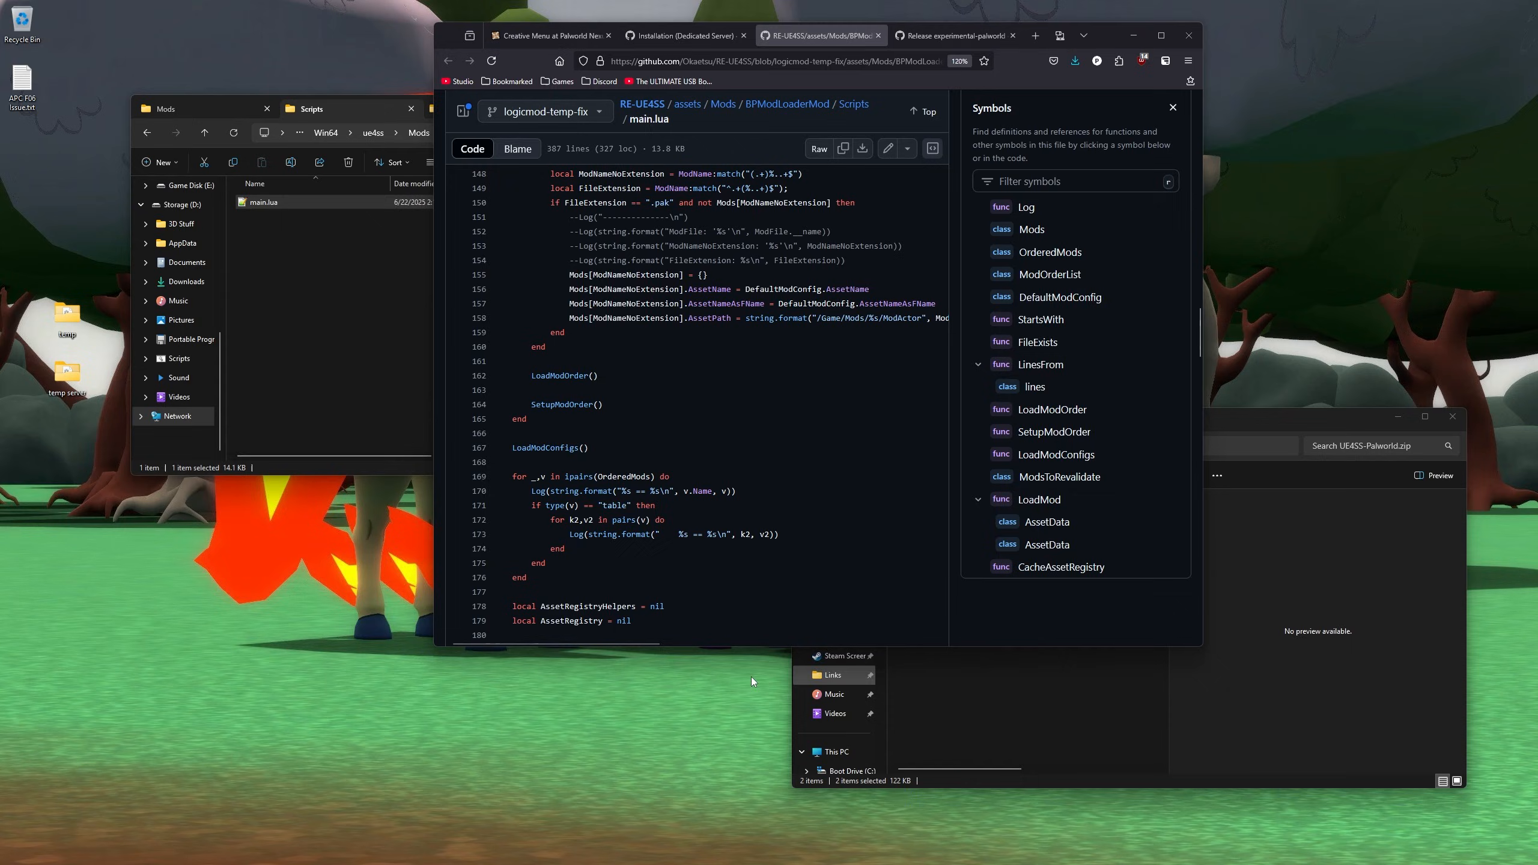
- Launch Palworld, connect to the dedicated server and run toward the stone arch
{"action": "key", "text": "super"}
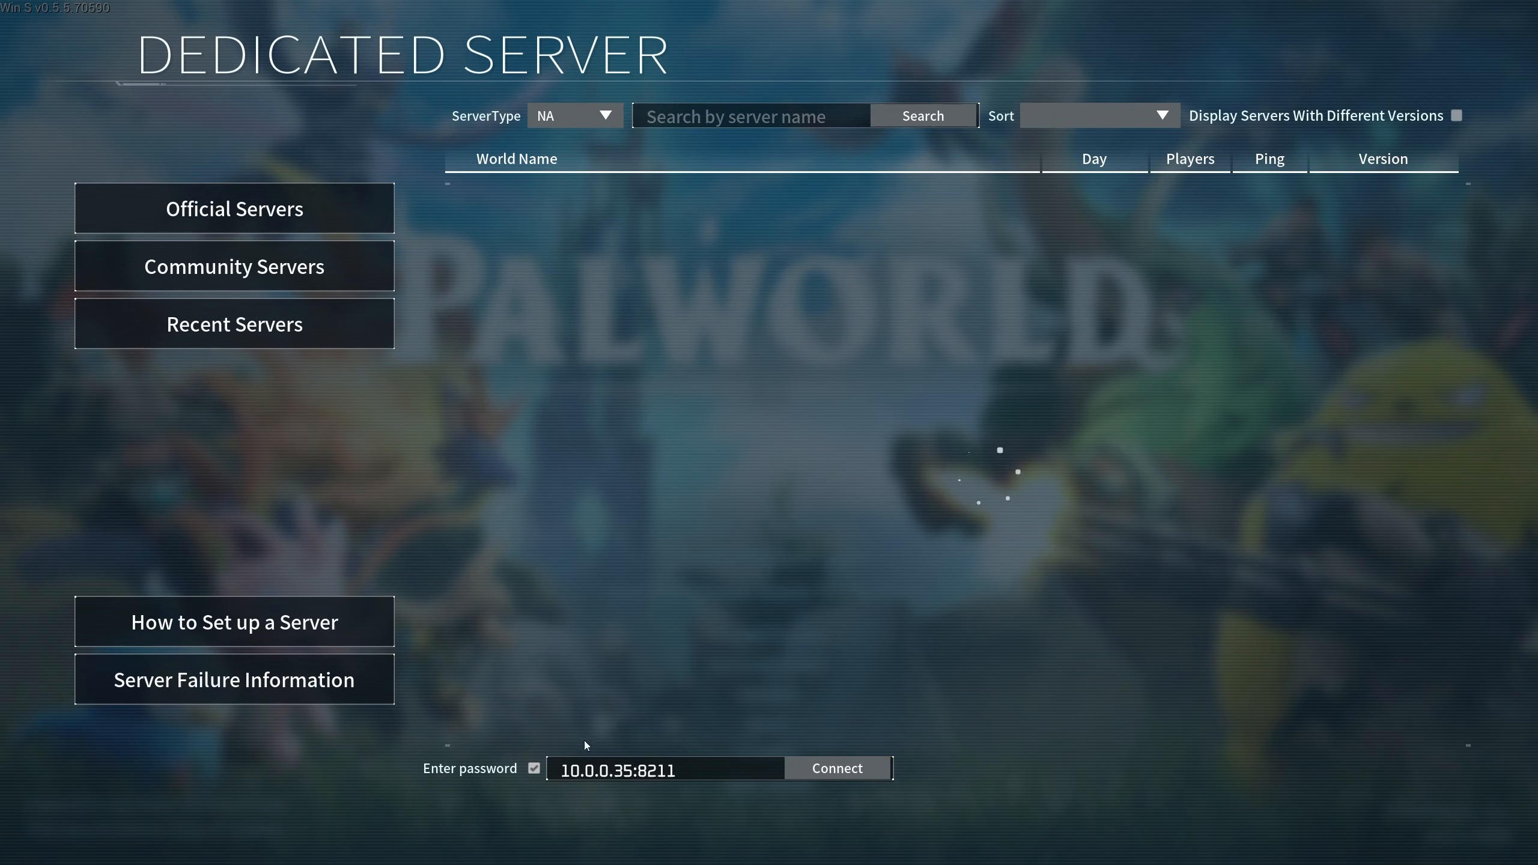
{"action": "left_click", "coordinate": [848, 768]}
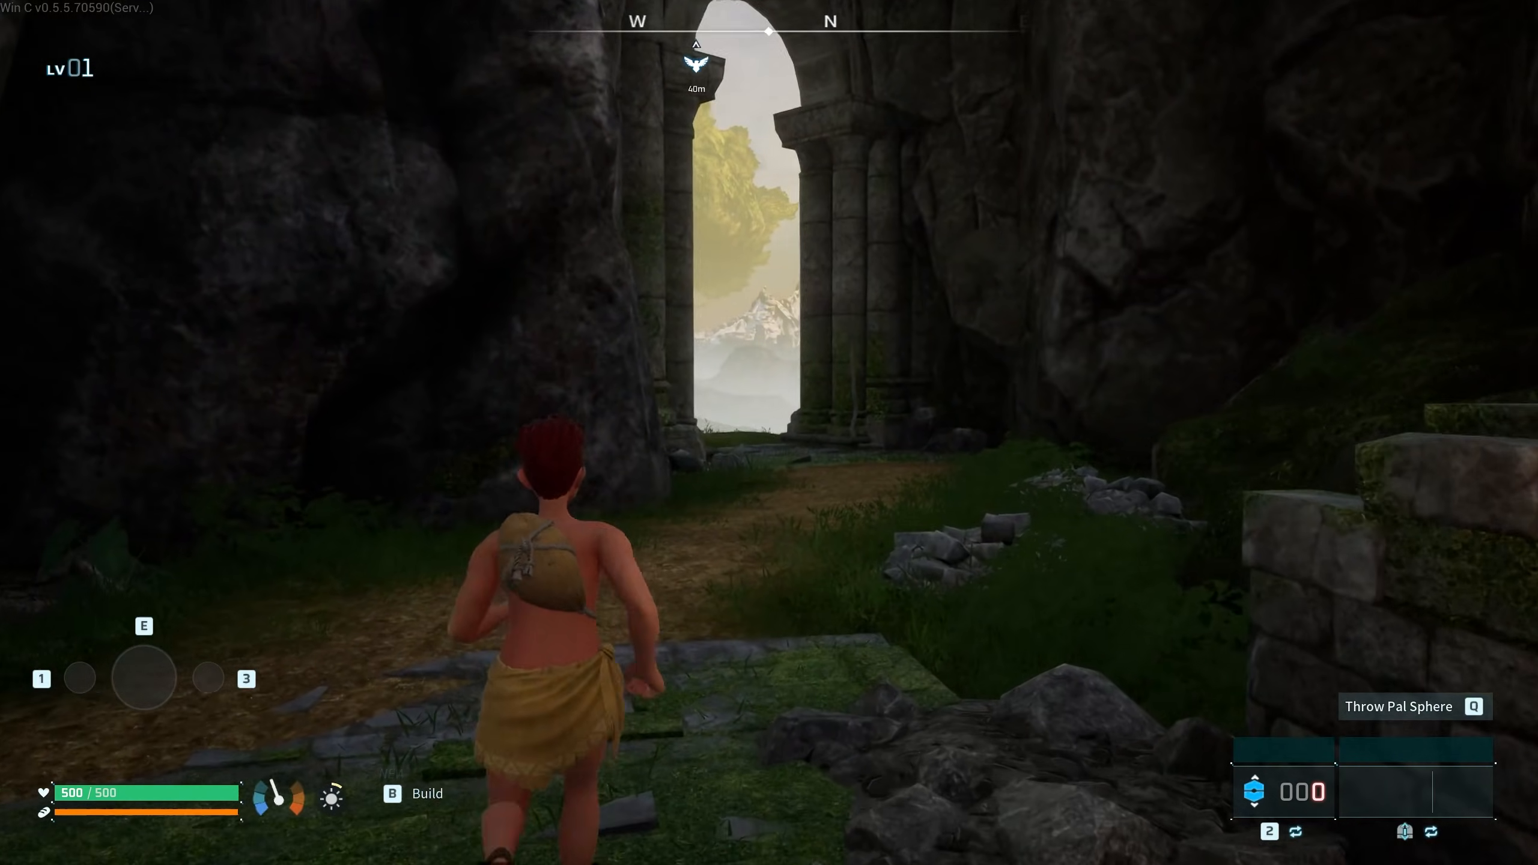
{"action": "key", "text": "w"}
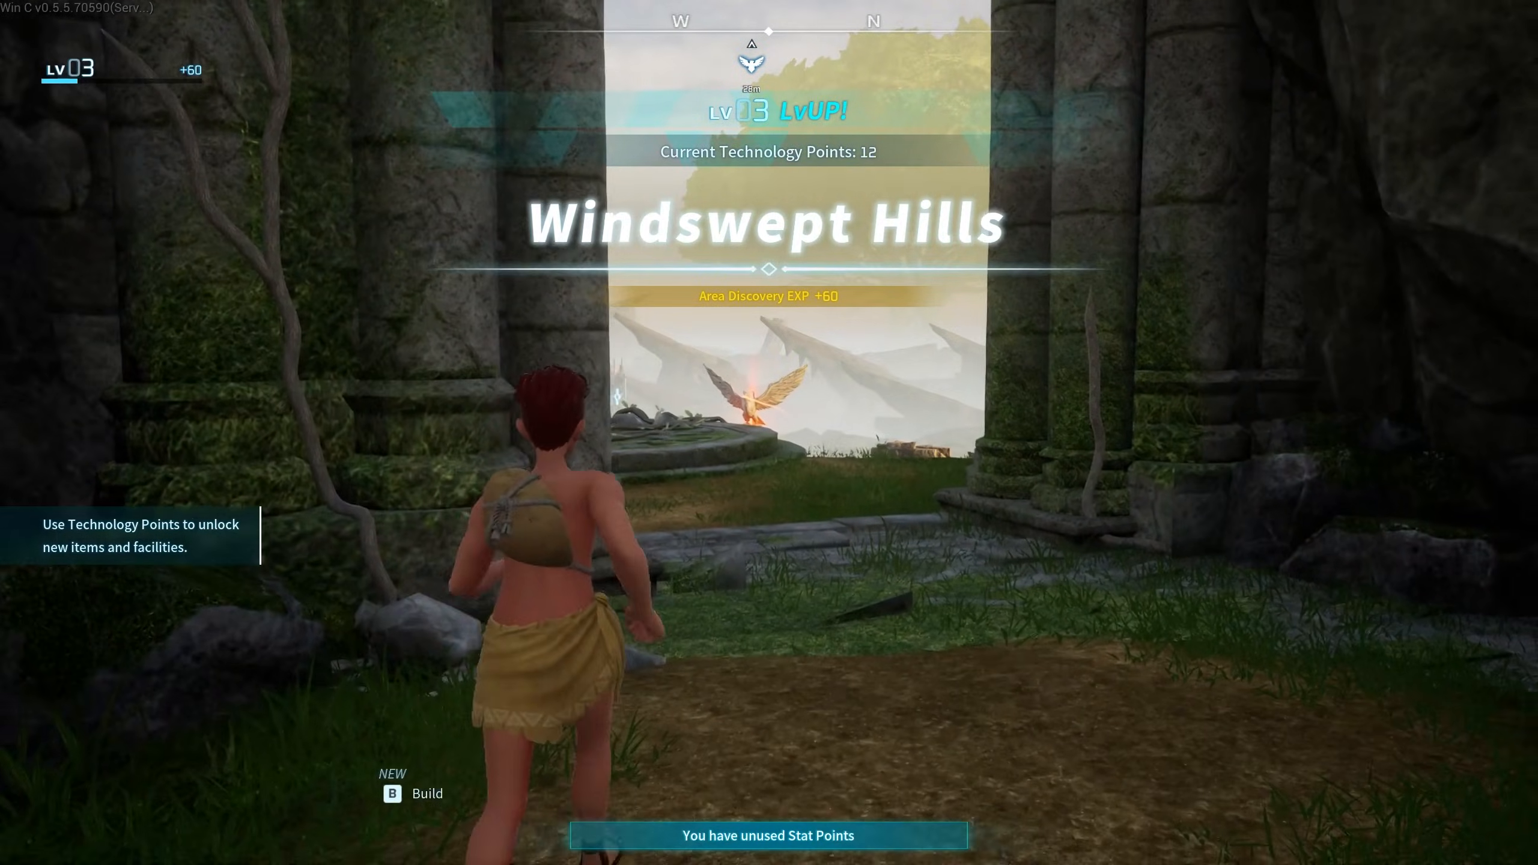
- Try the Creative Menu with F5 twice; it warns that admin rights are required
{"action": "key", "text": "F5"}
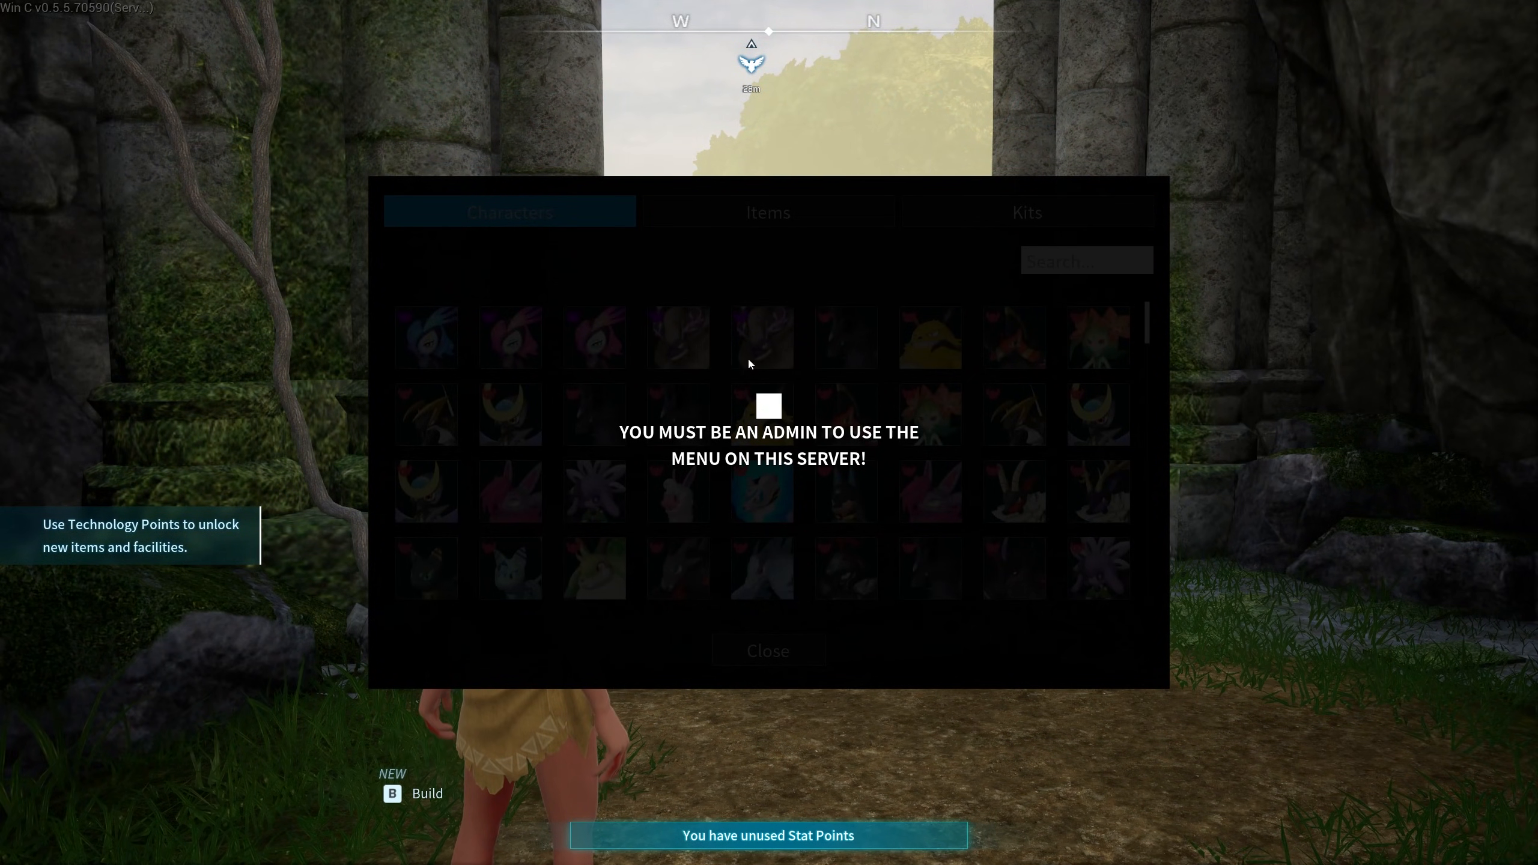
{"action": "key", "text": "Escape"}
{"action": "key", "text": "Escape"}
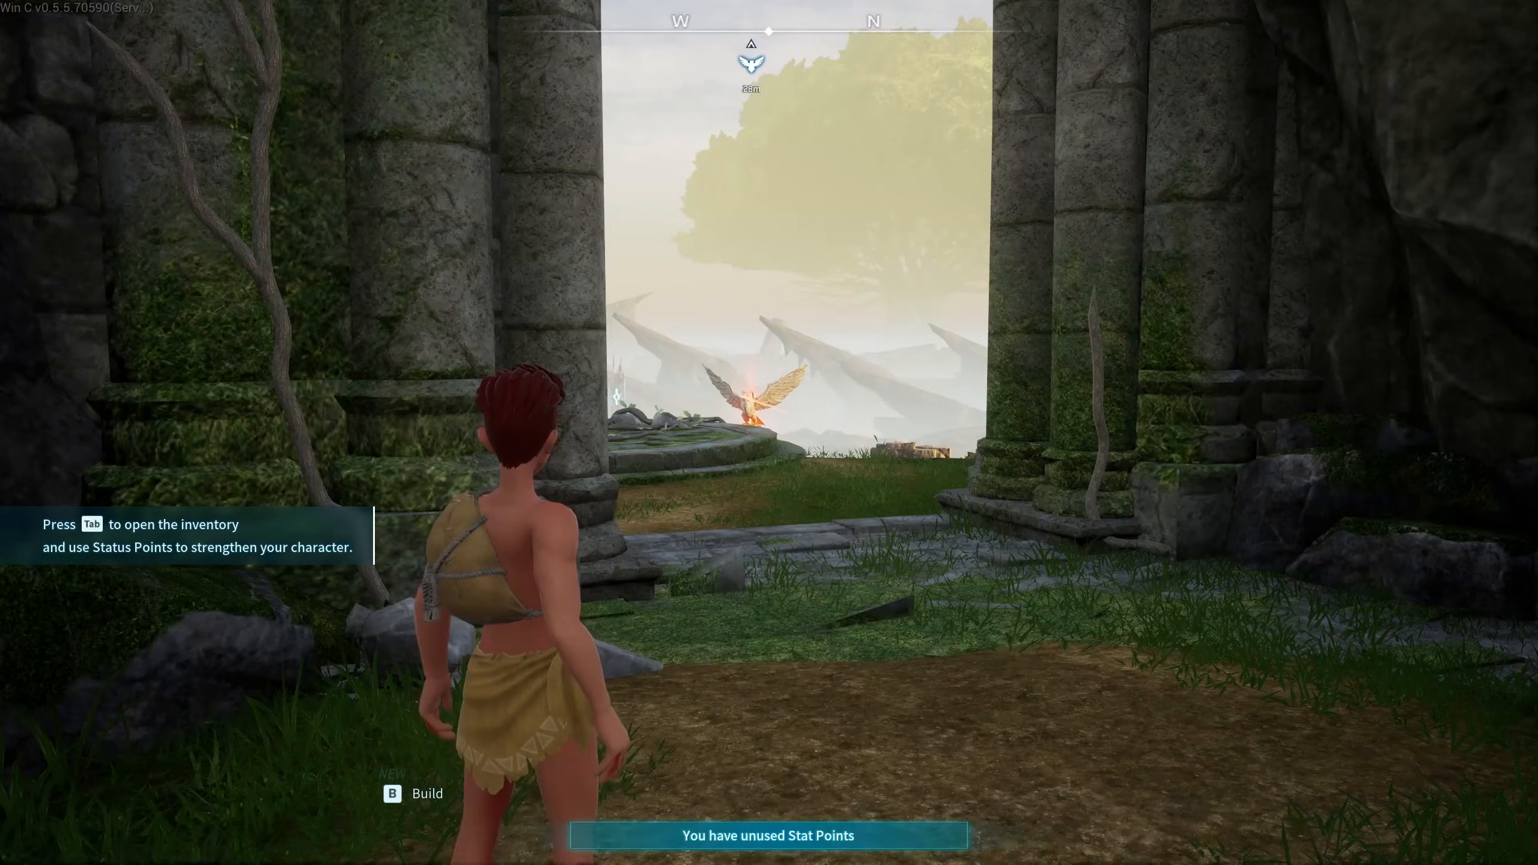
{"action": "key", "text": "w"}
{"action": "key", "text": "w"}
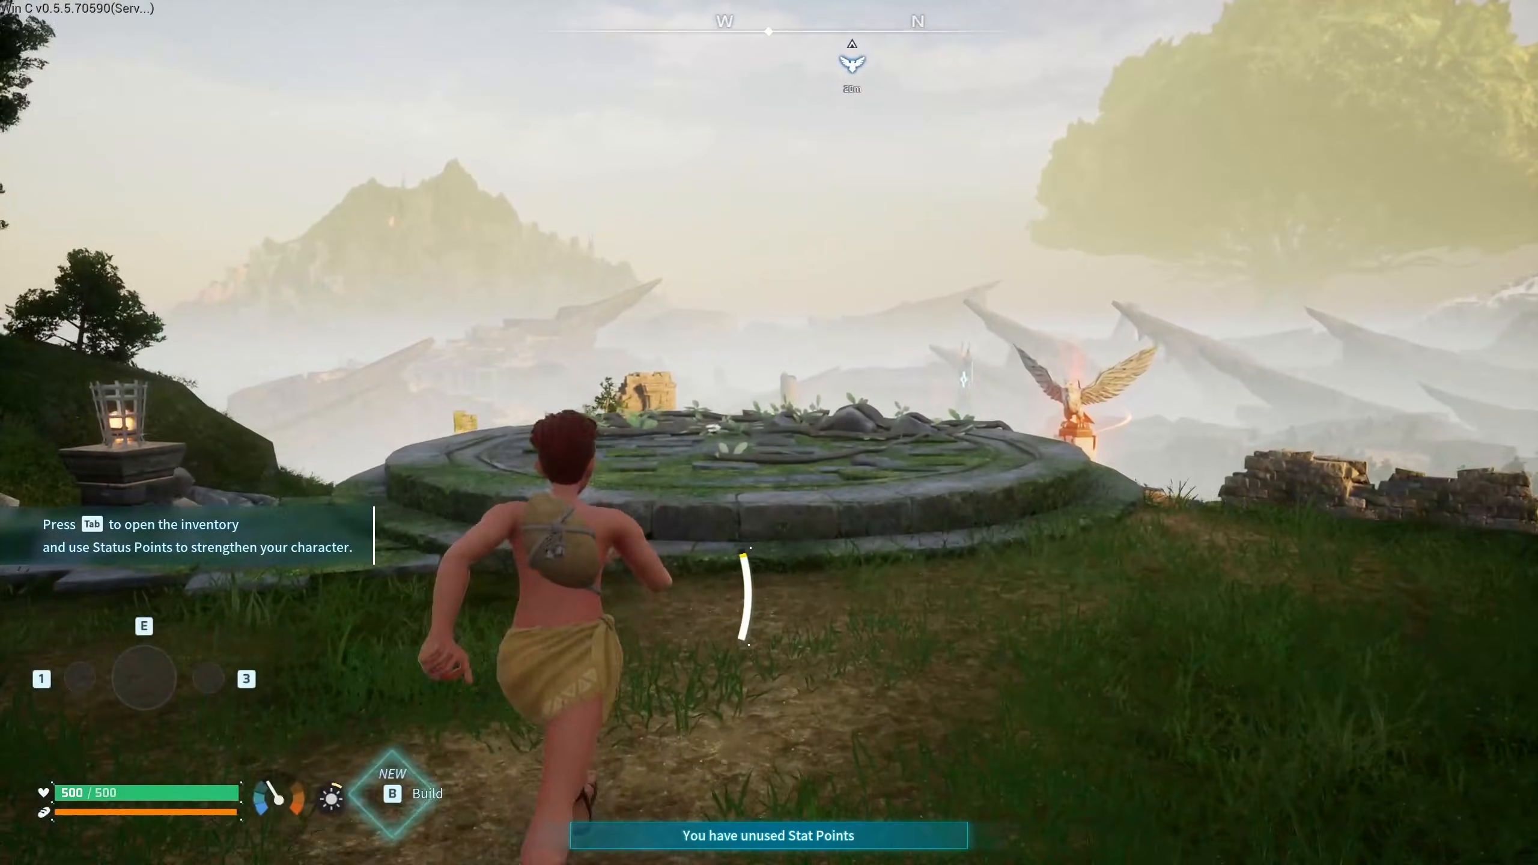
{"action": "key", "text": "w"}
{"action": "key", "text": "s"}
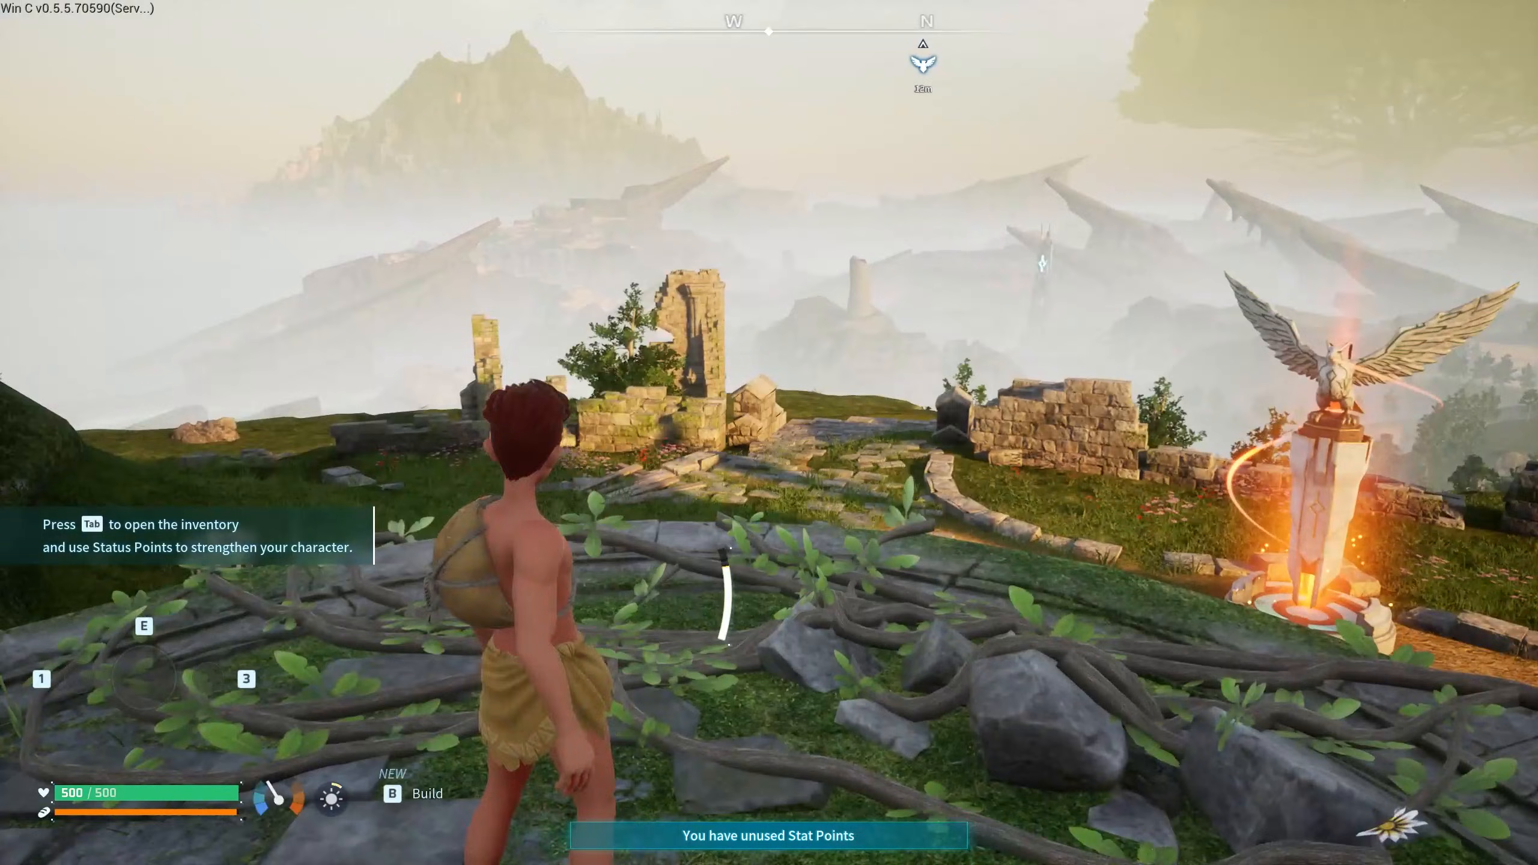
{"action": "key", "text": "F5"}
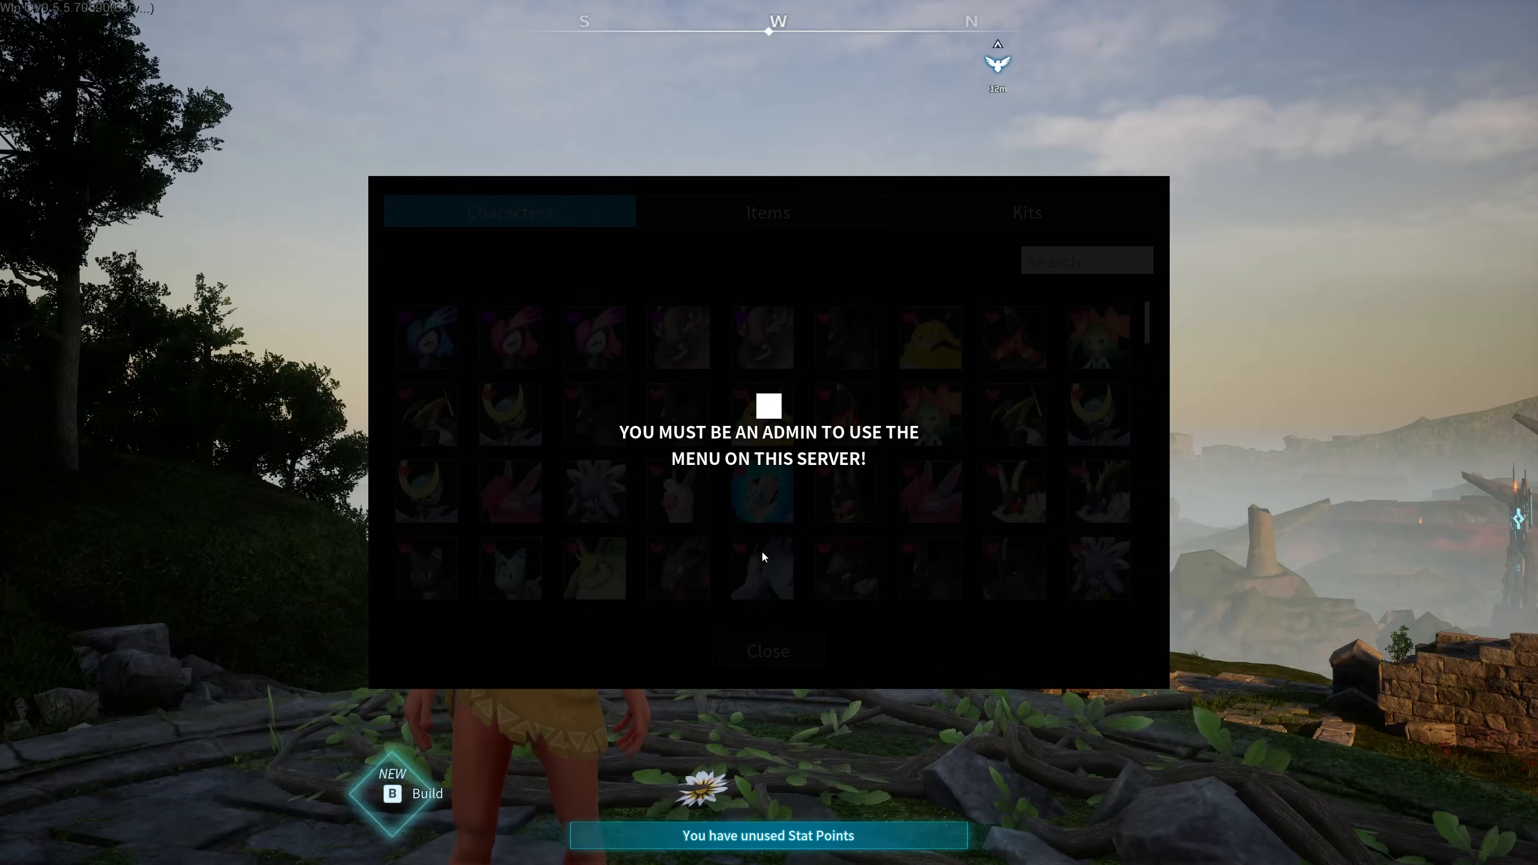
- Open the chat box and type the /adminpassword command
{"action": "key", "text": "Return"}
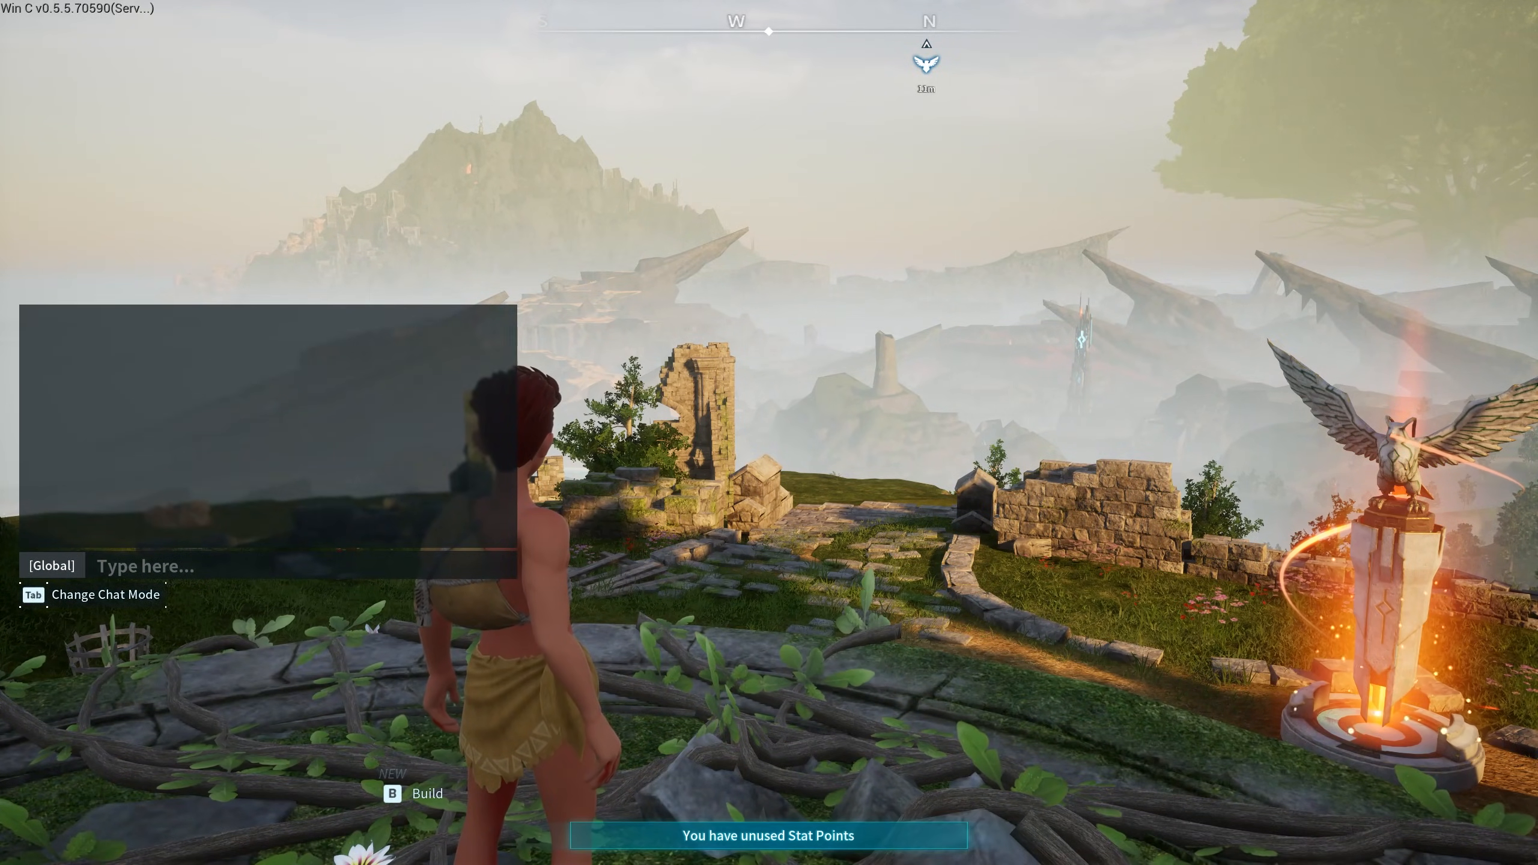
{"action": "type", "text": "/"}
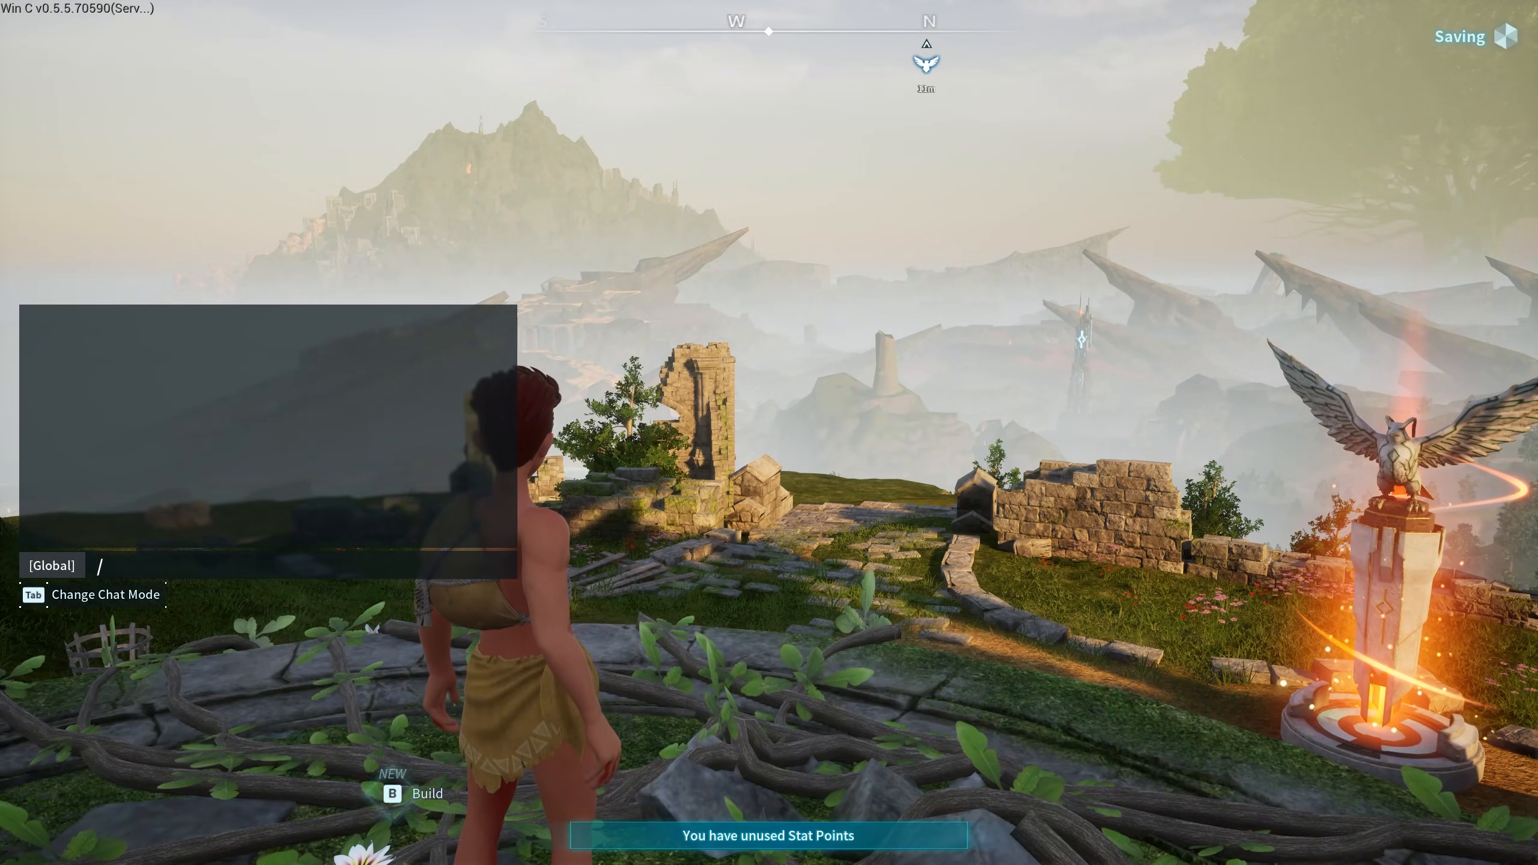
{"action": "type", "text": "adminpas"}
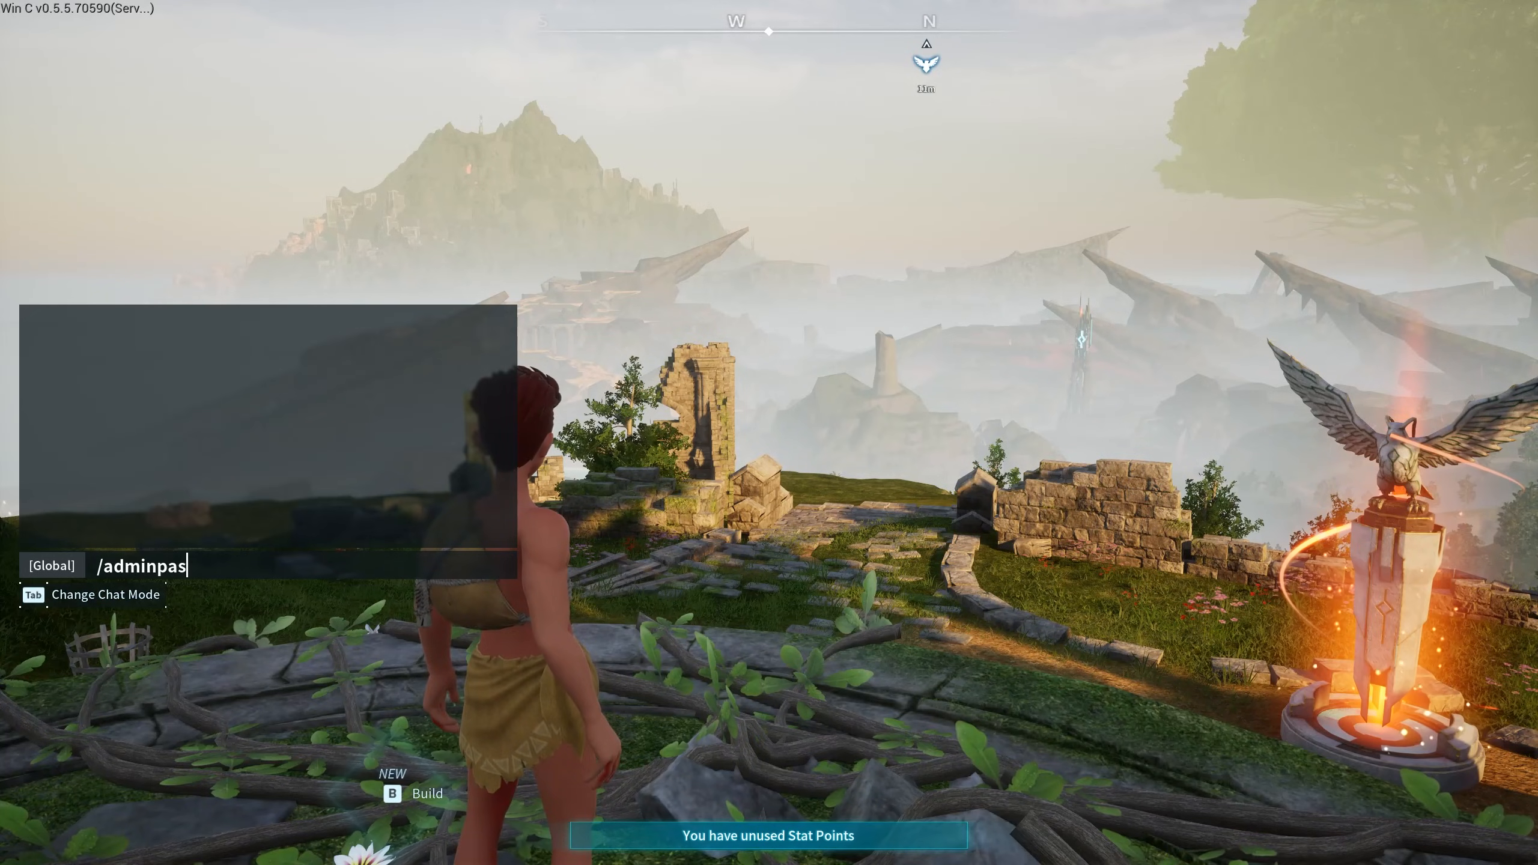
{"action": "type", "text": "sword"}
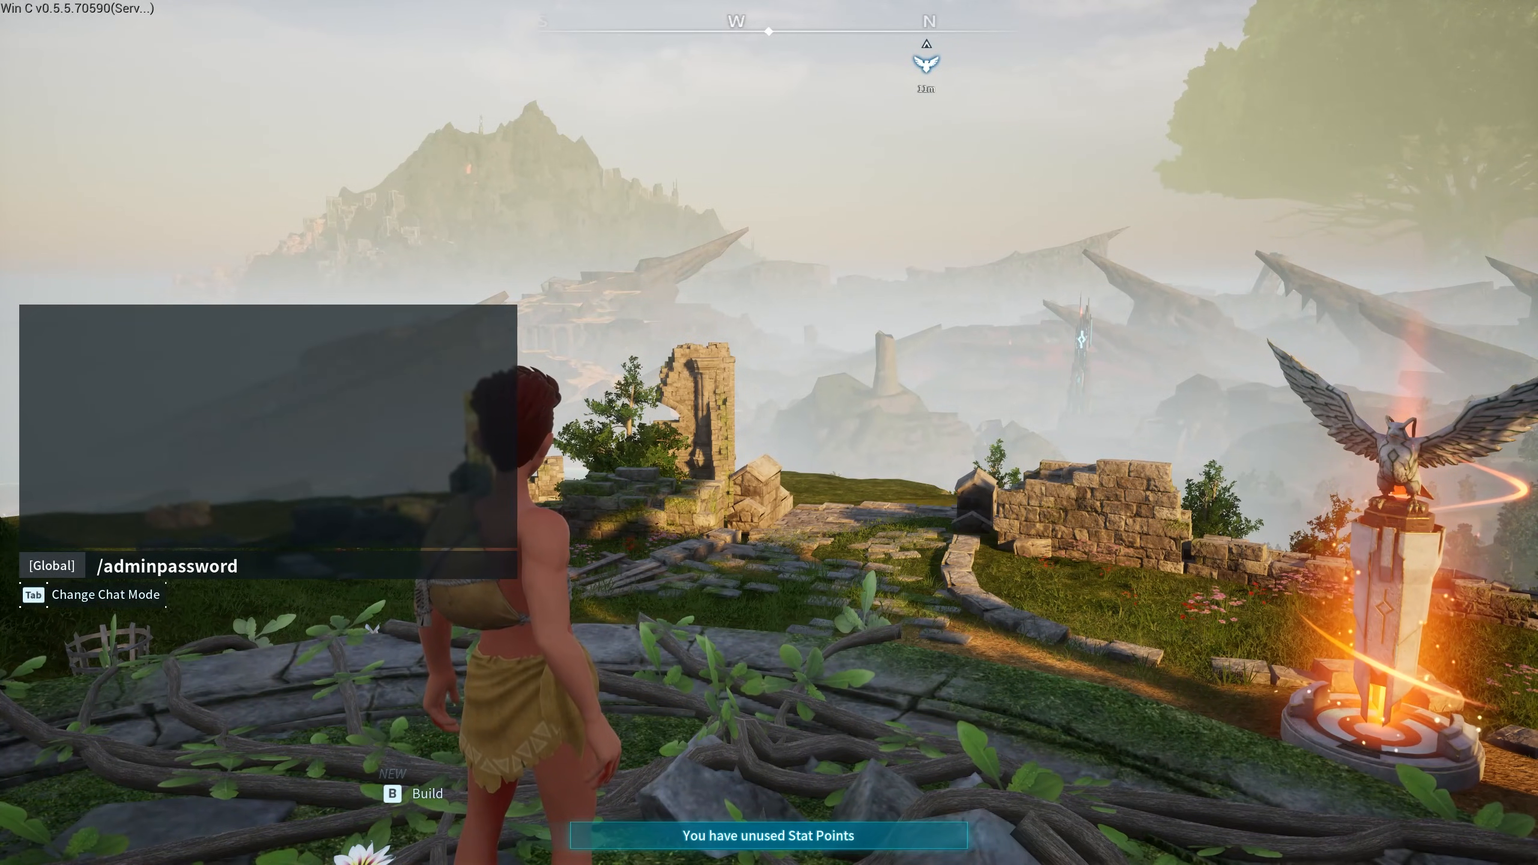
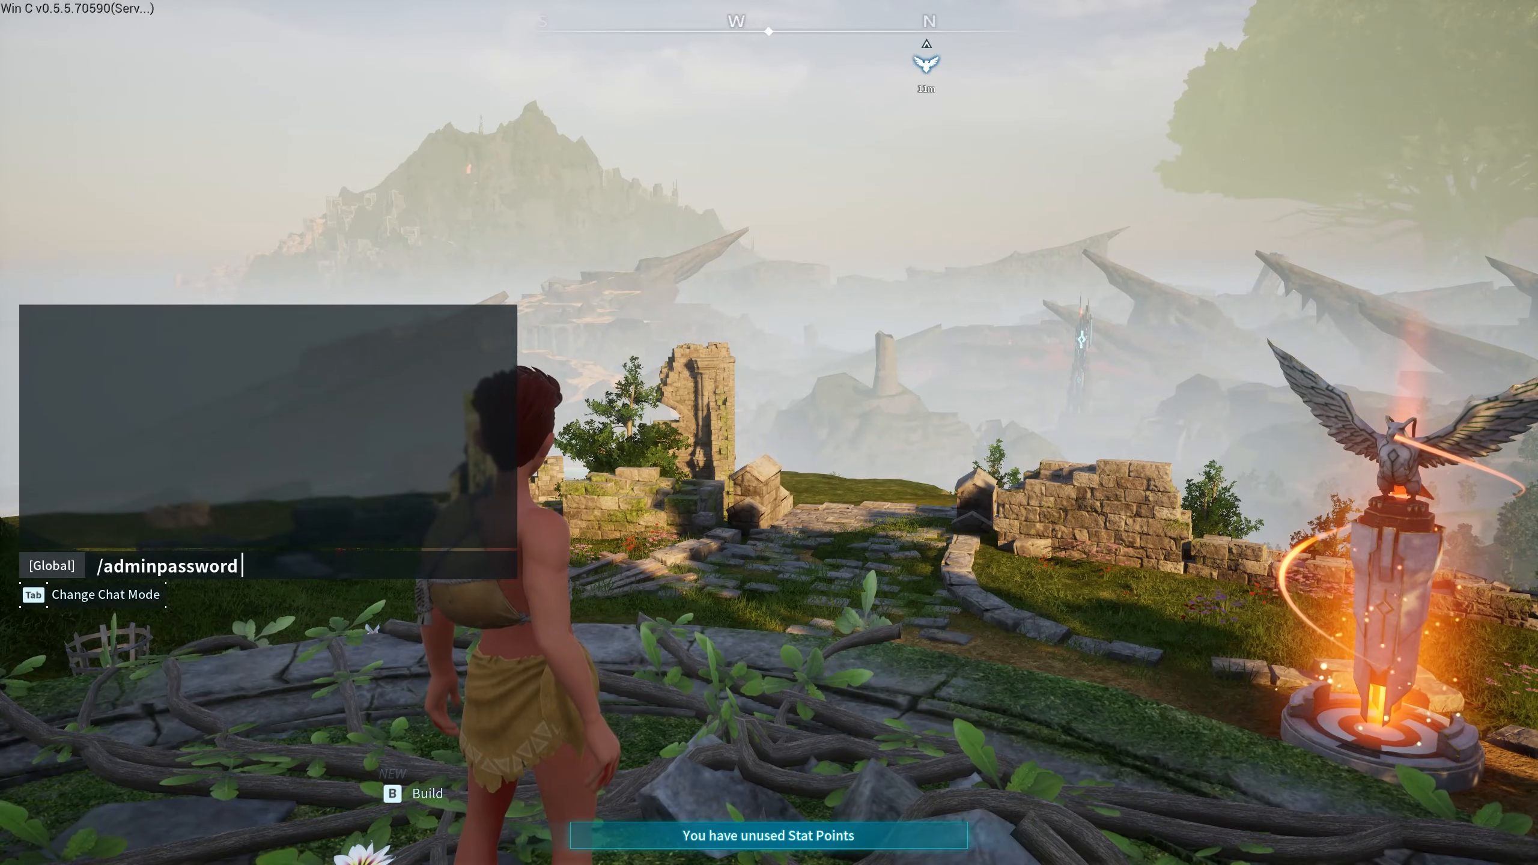
- Submit the admin password, shift position by the shrine, and open the creative spawn menu
{"action": "key", "text": "Return"}
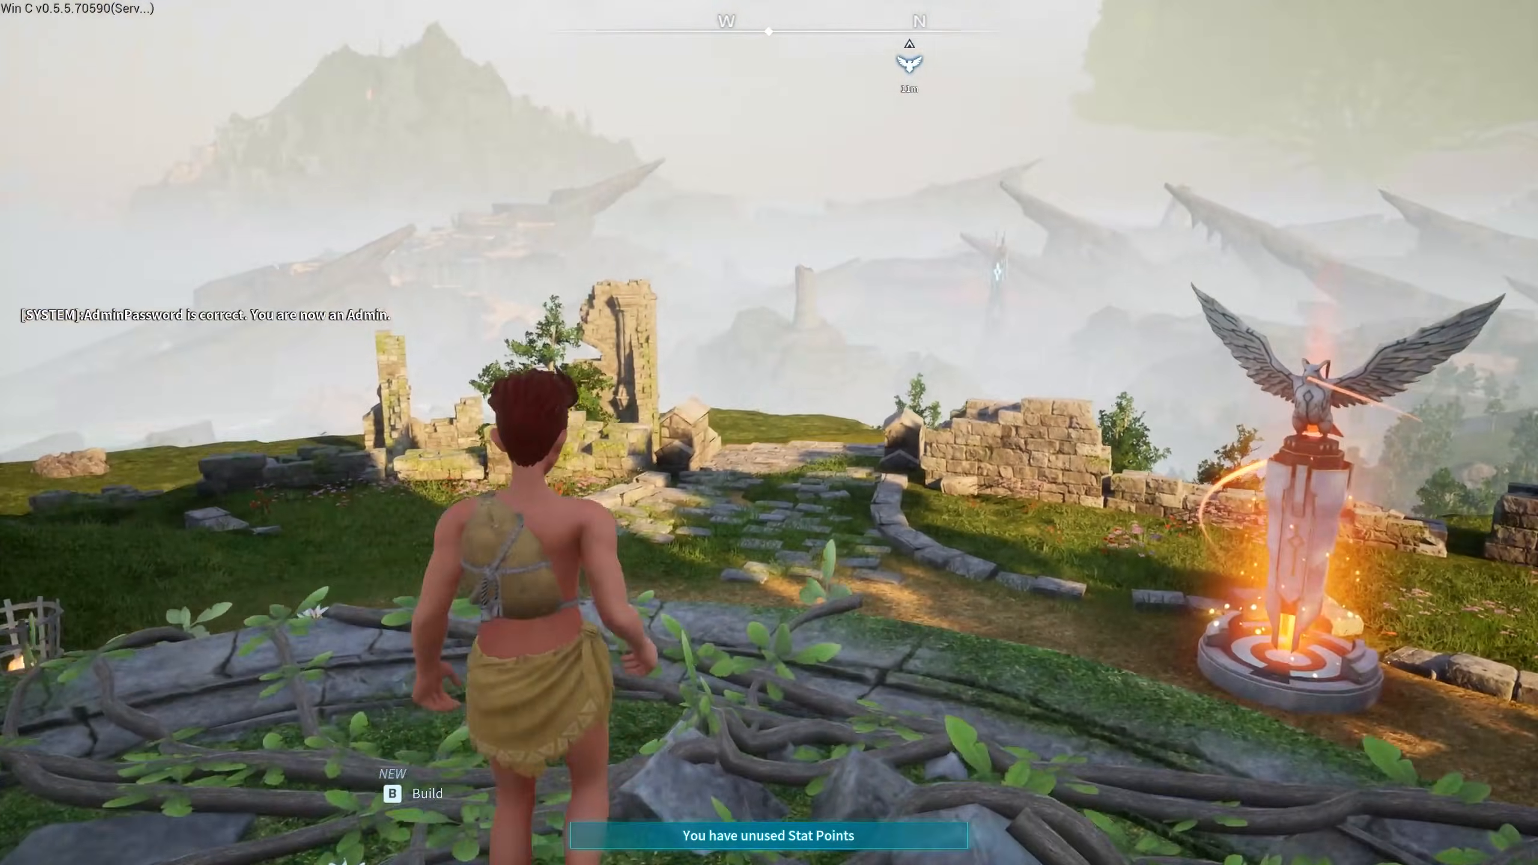
{"action": "key", "text": "d"}
{"action": "key", "text": "a"}
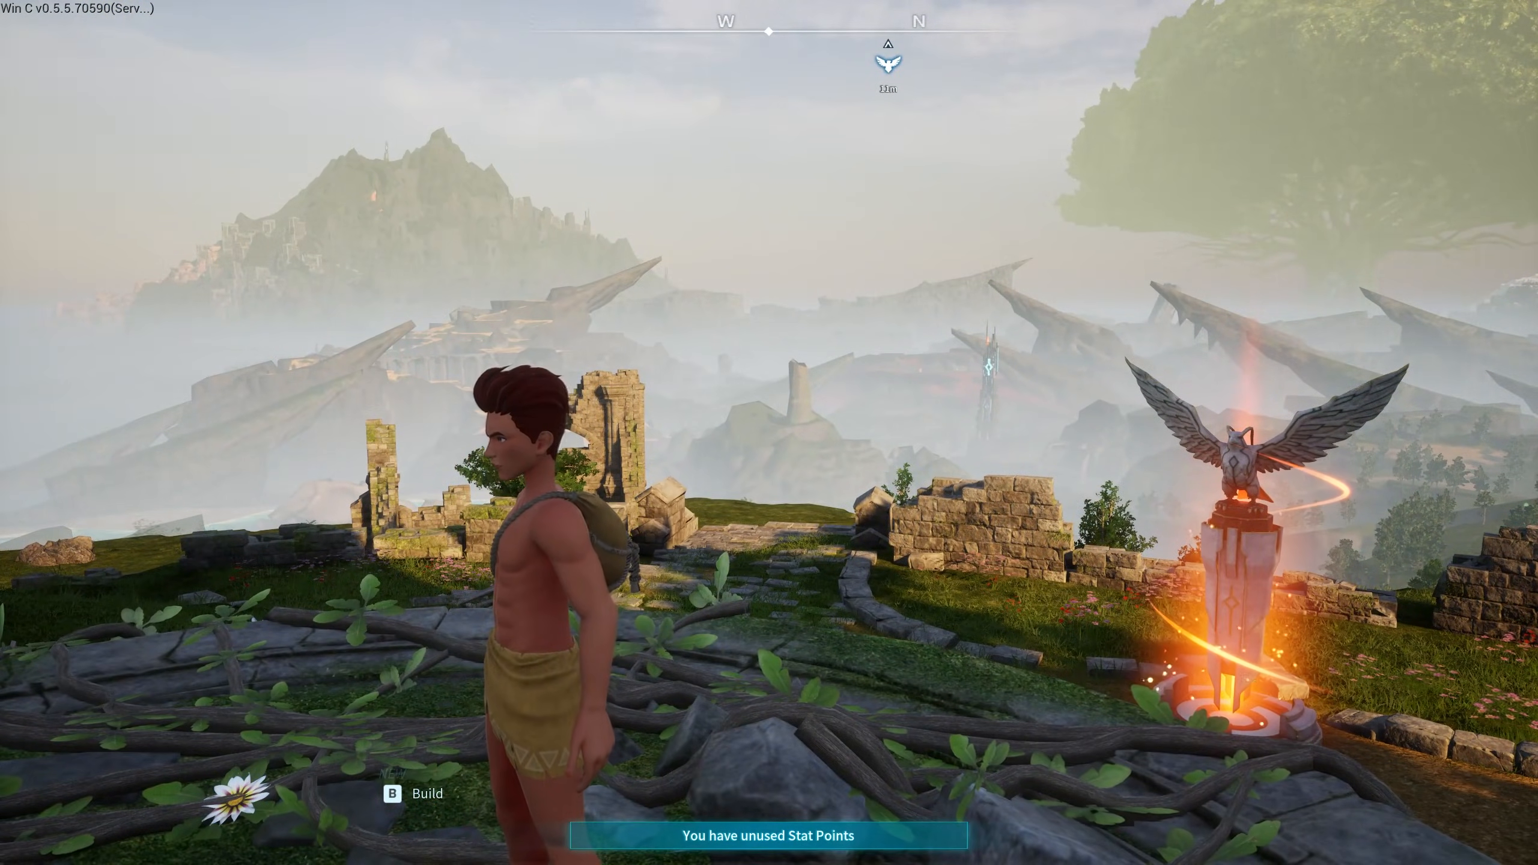
{"action": "key", "text": "F5"}
- Search the Characters list for 'fox' and obtain a Foxparks Cryst
{"action": "scroll", "coordinate": [479, 340], "scroll_direction": "down", "scroll_amount": 15}
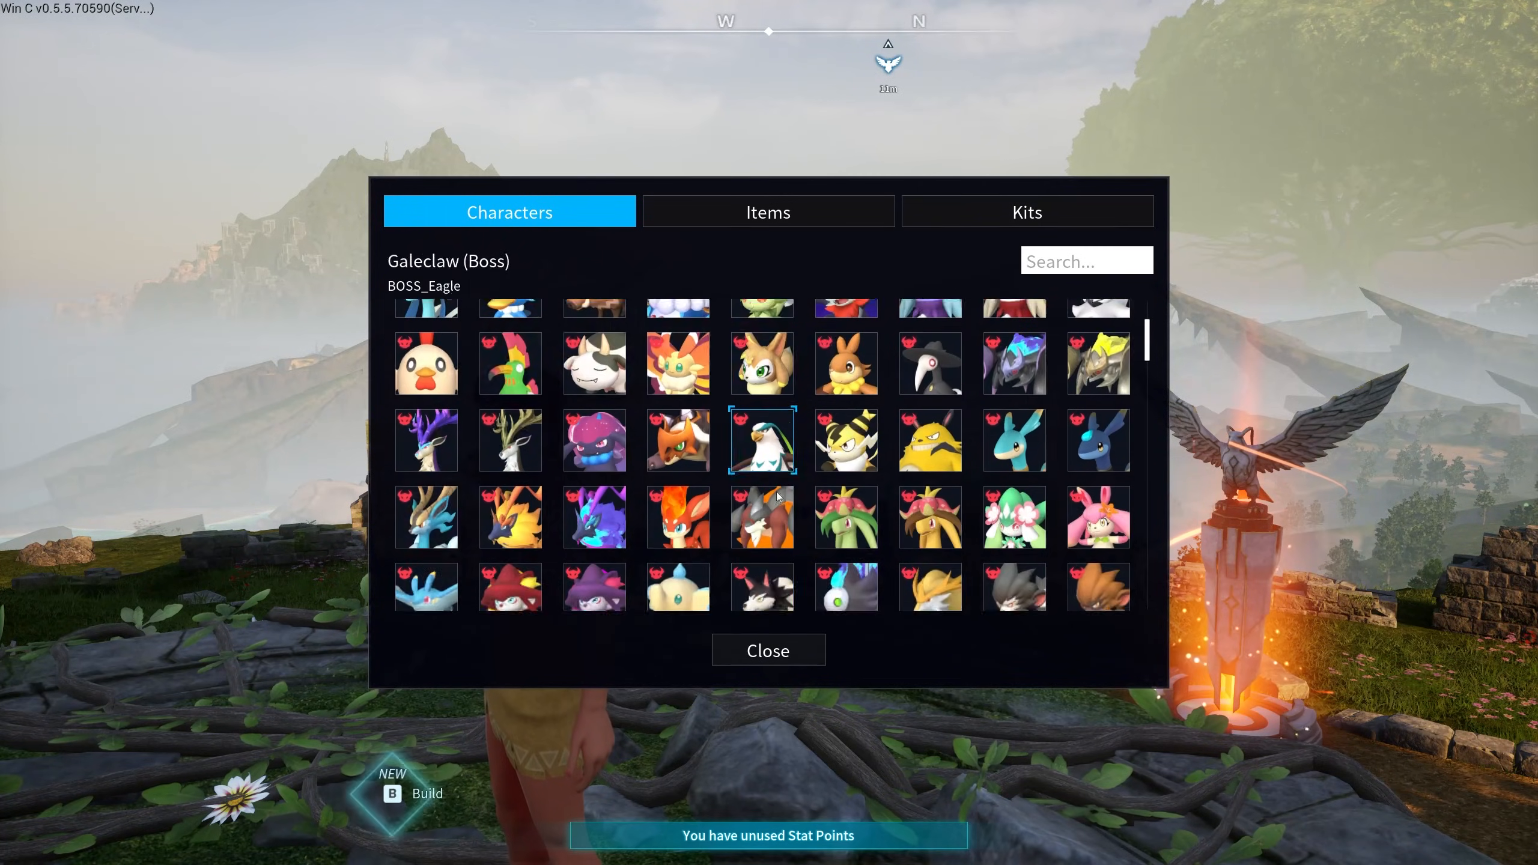
{"action": "scroll", "coordinate": [700, 489], "scroll_direction": "down", "scroll_amount": 3}
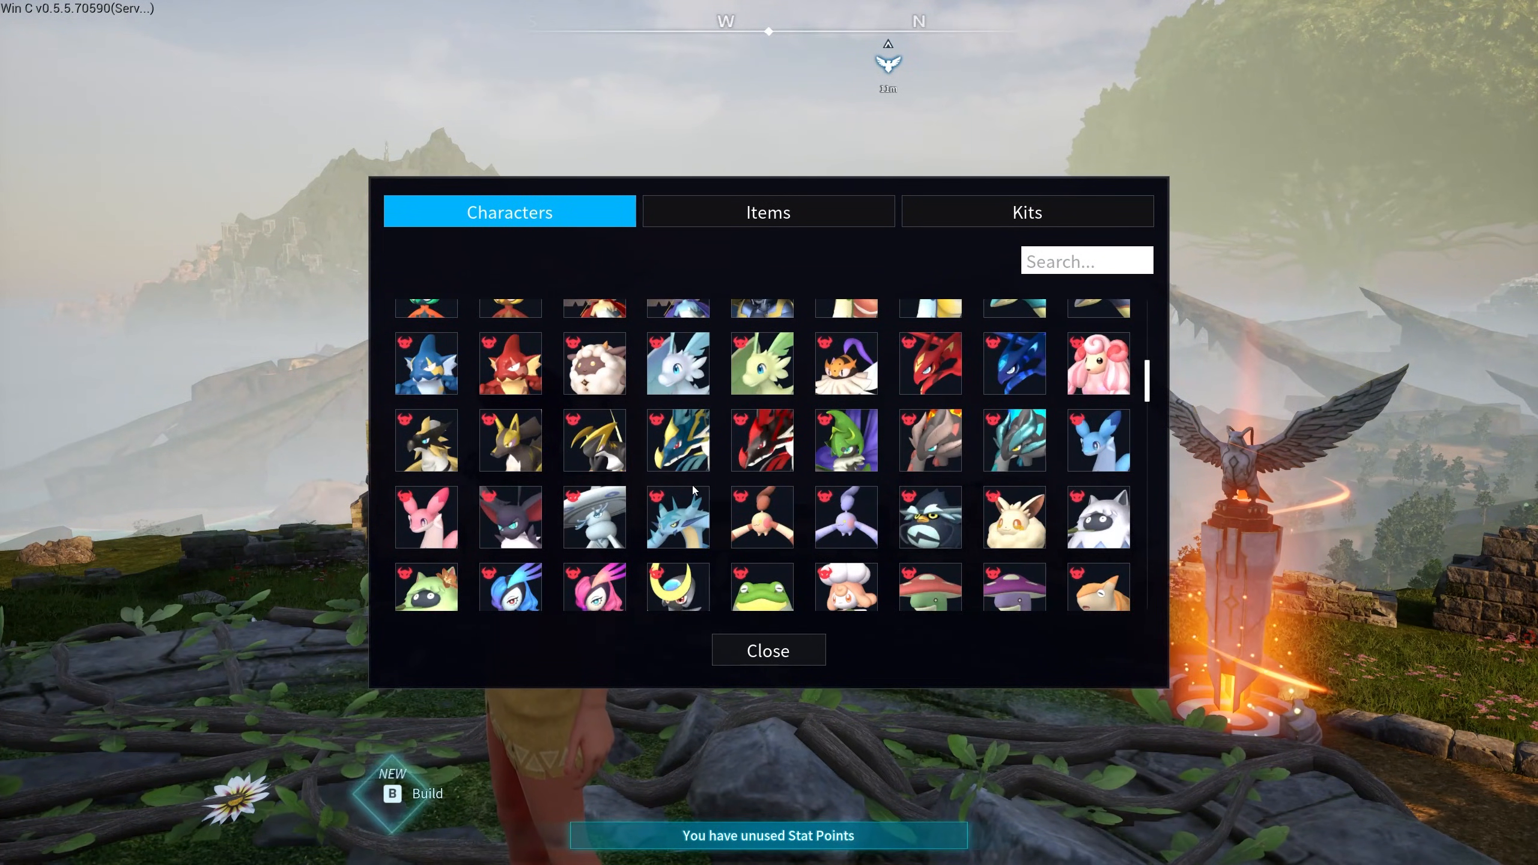
{"action": "left_click", "coordinate": [1071, 257]}
{"action": "type", "text": "fox"}
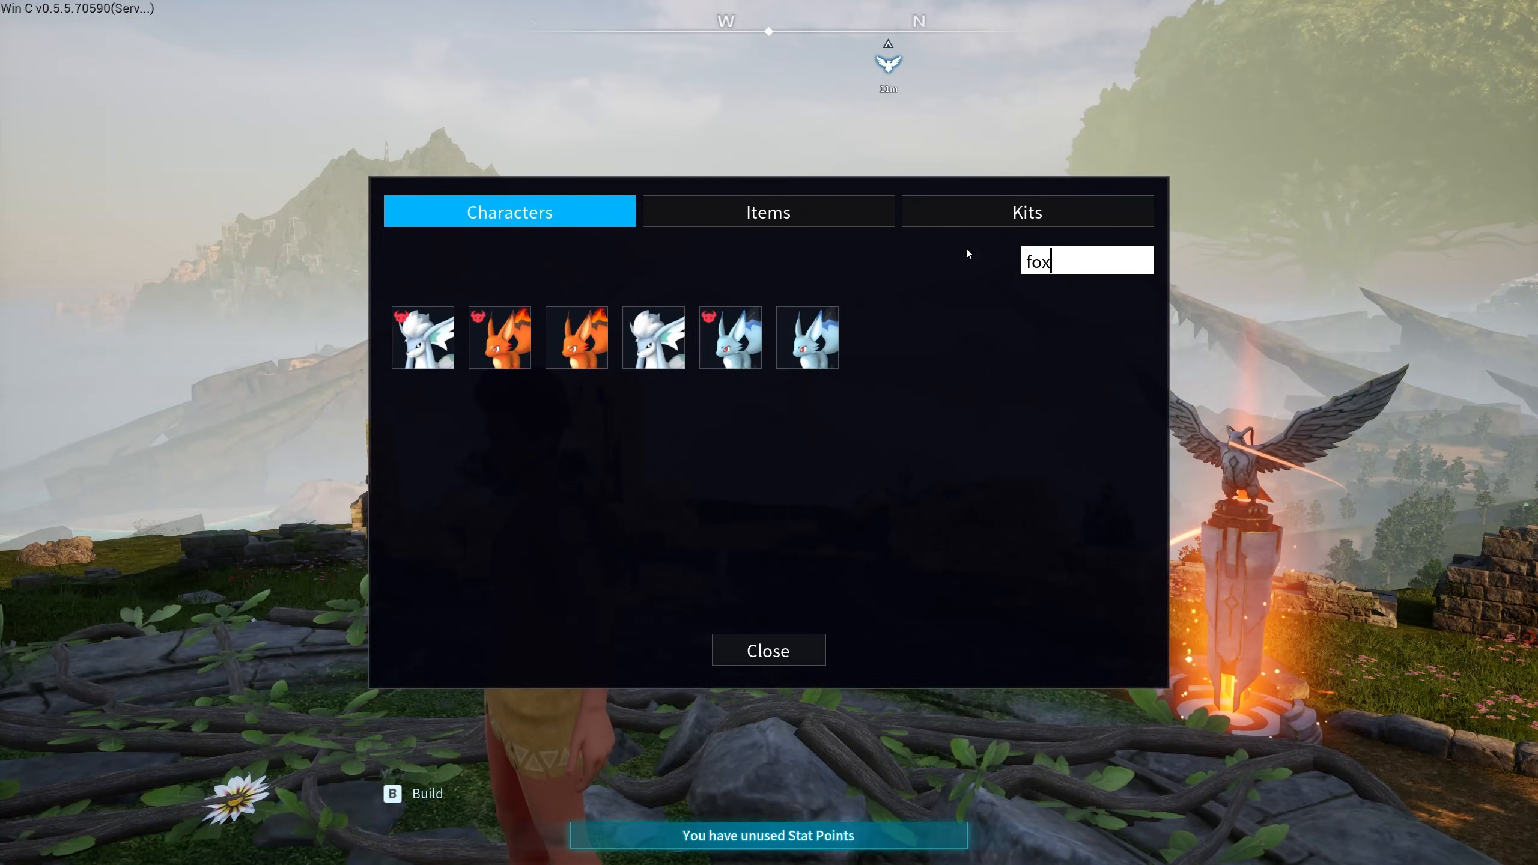
{"action": "left_click", "coordinate": [814, 337]}
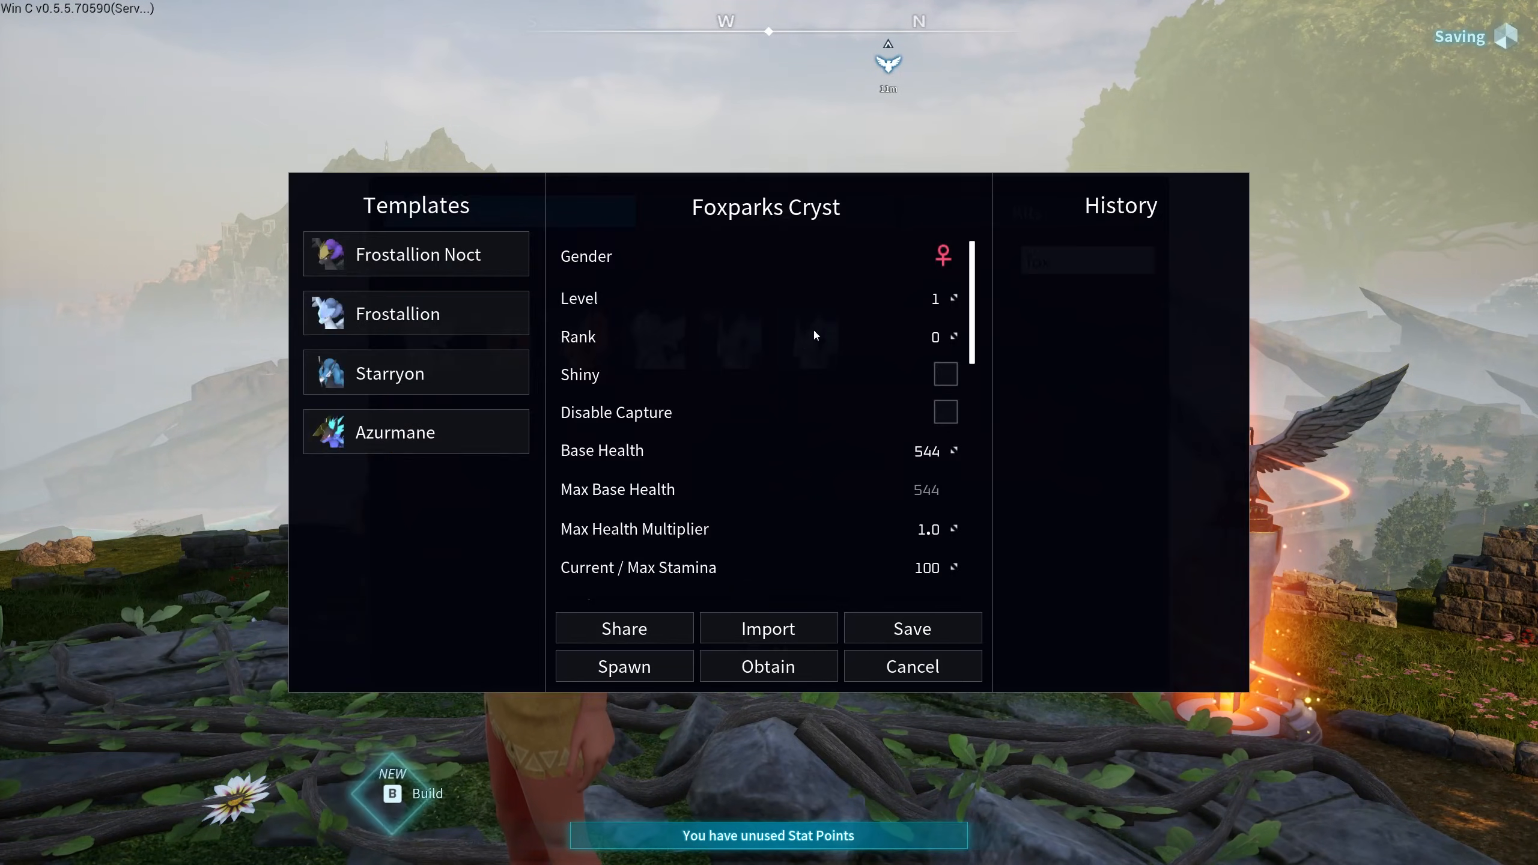
{"action": "left_click", "coordinate": [765, 667]}
- Return to play and recall, then re-summon, Foxparks Cryst
{"action": "key", "text": "Escape"}
{"action": "key", "text": "w"}
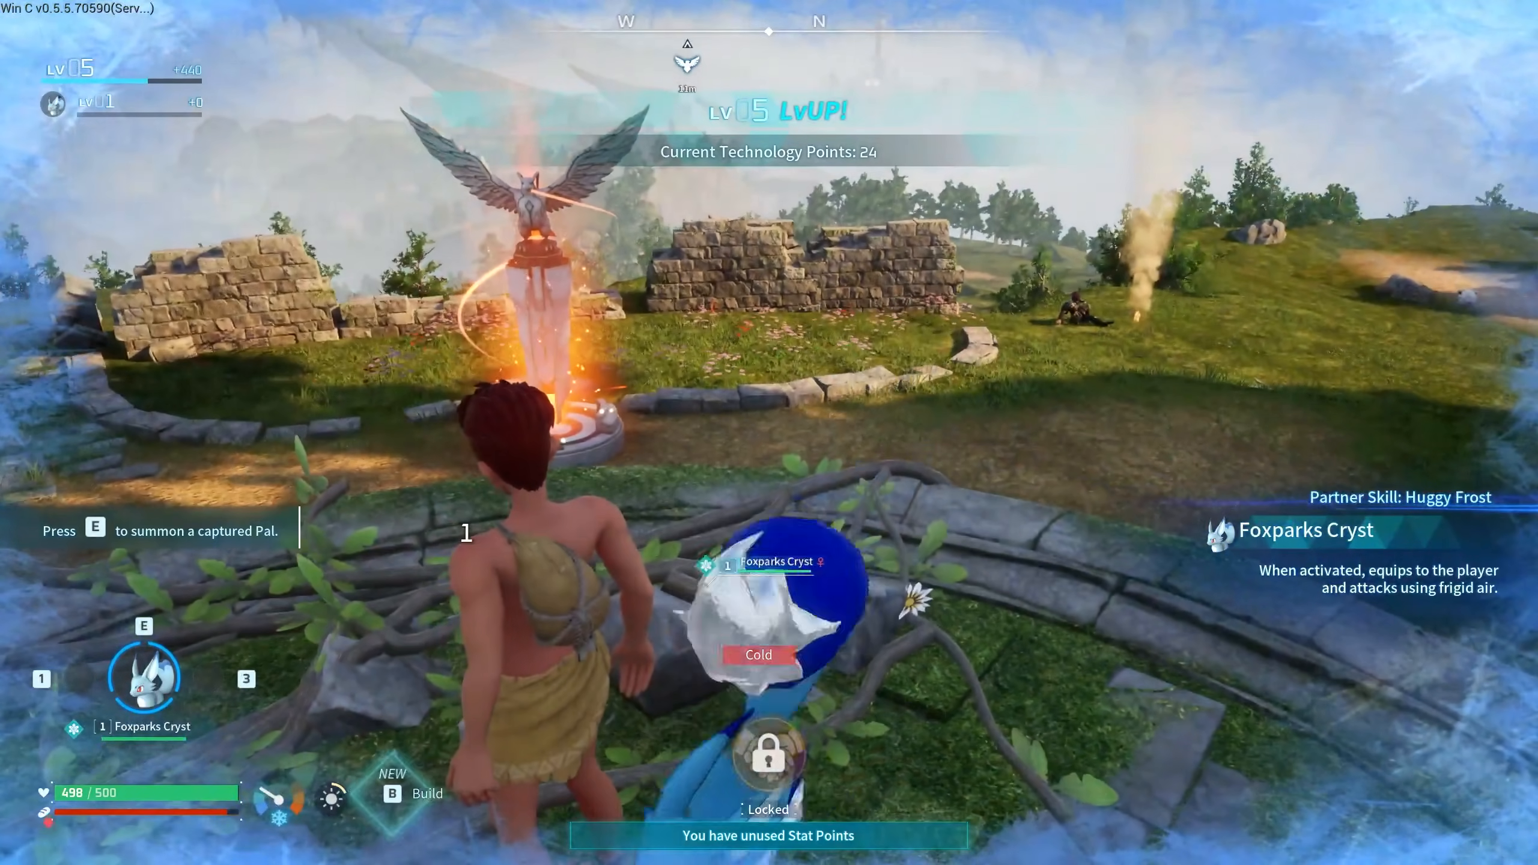
{"action": "key", "text": "e"}
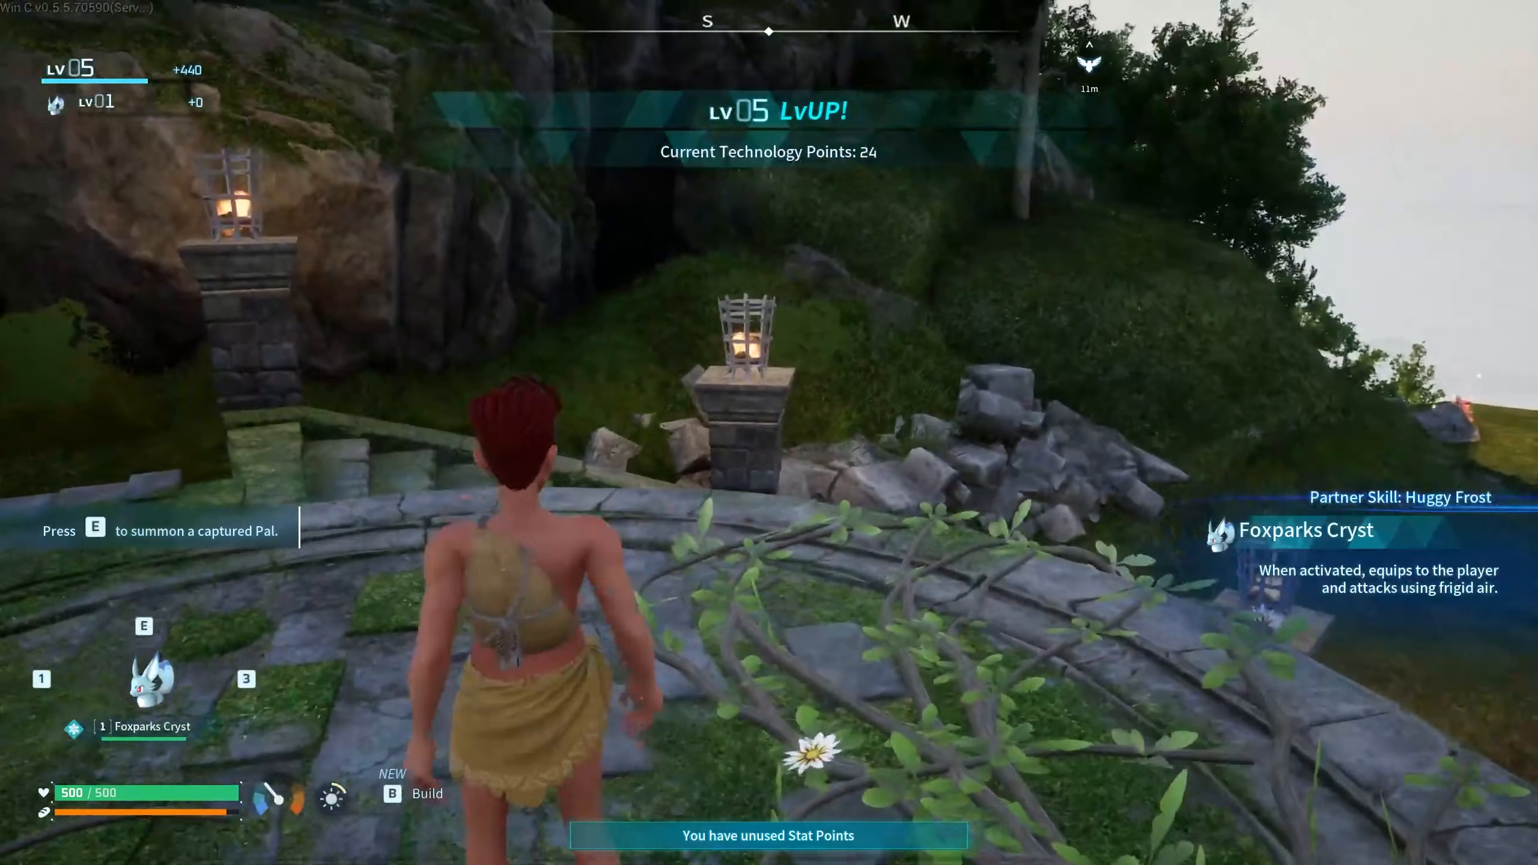
{"action": "key", "text": "e"}
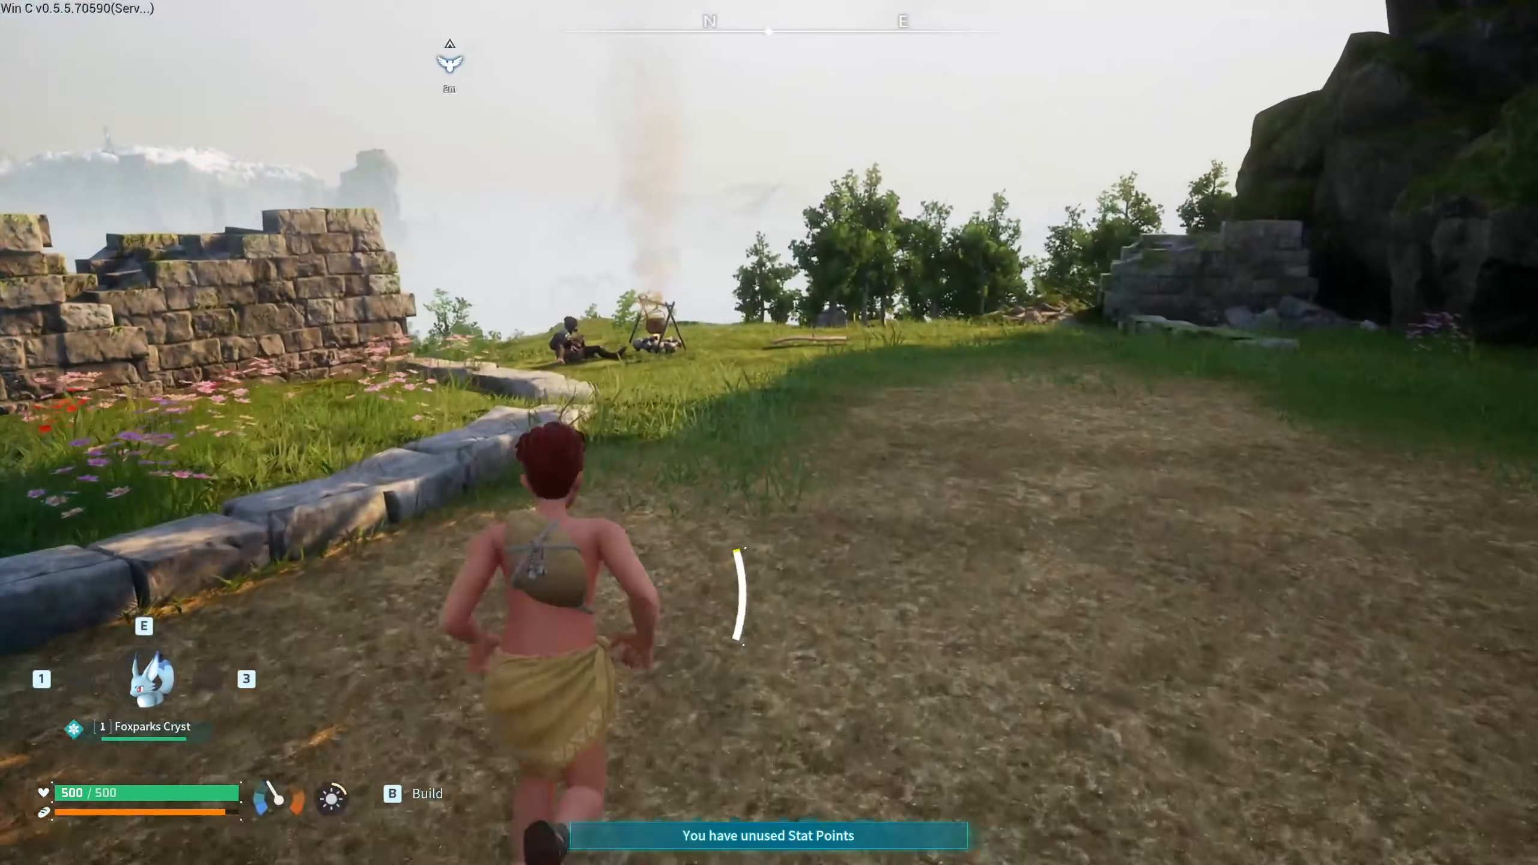
- Reopen the creative spawn menu on its Items list
{"action": "key", "text": "F5"}
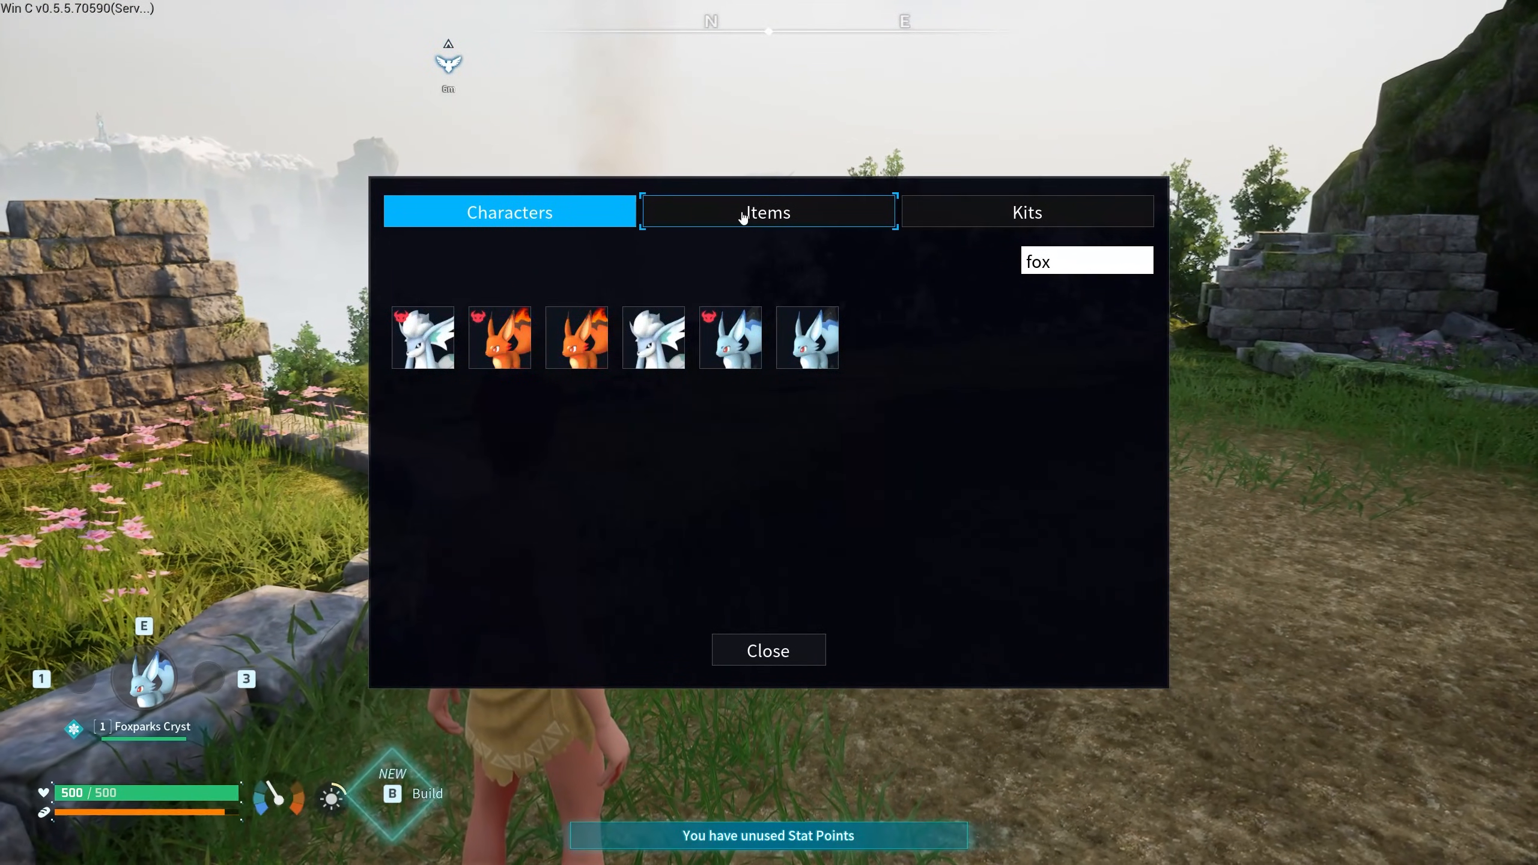
{"action": "left_click", "coordinate": [744, 214]}
{"action": "left_click", "coordinate": [1010, 218]}
{"action": "key", "text": "b"}
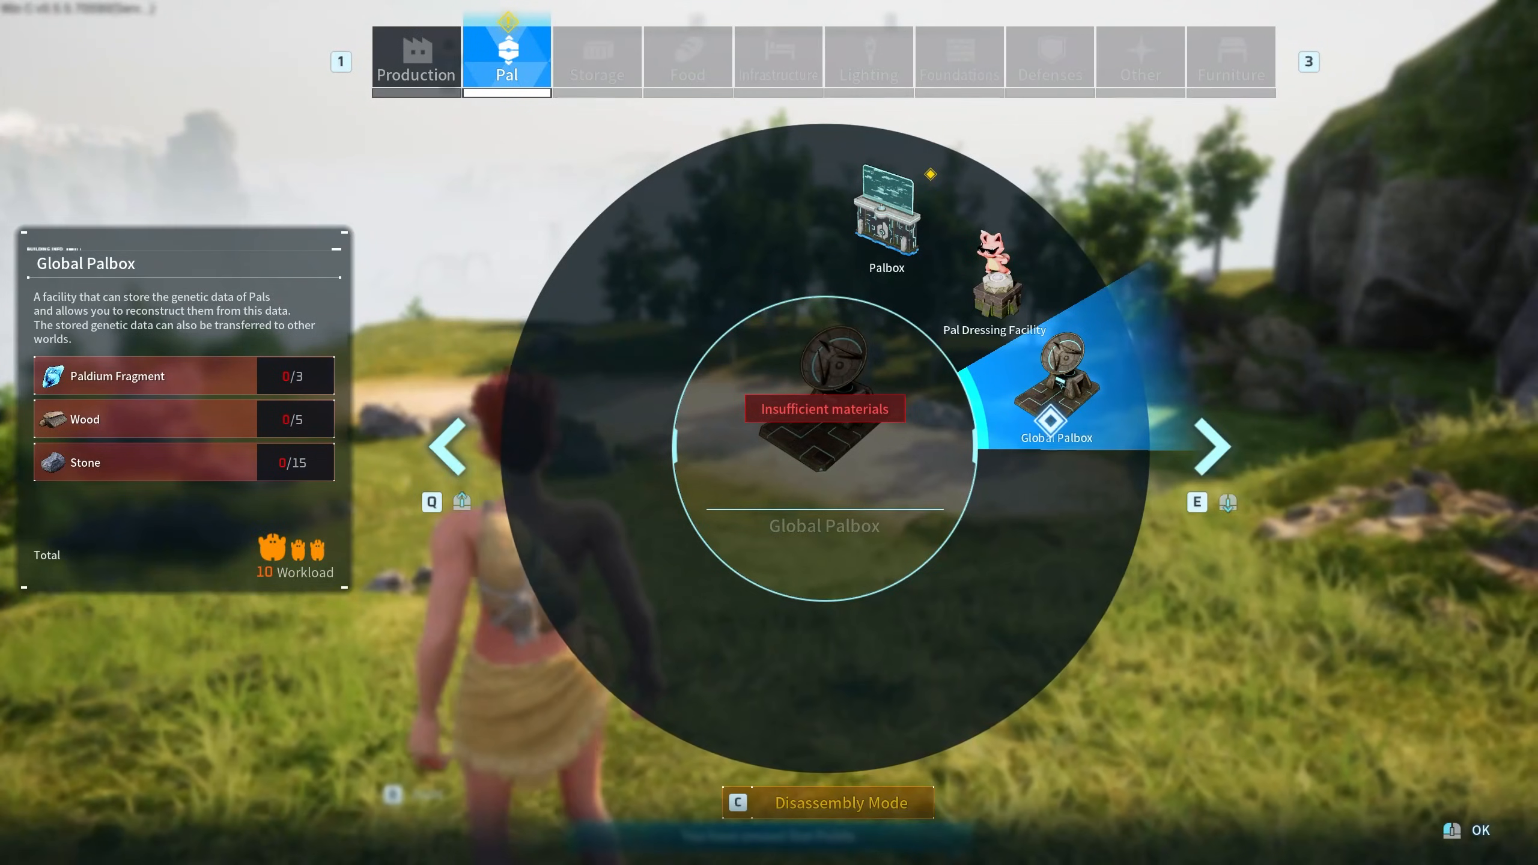
{"action": "key", "text": "F5"}
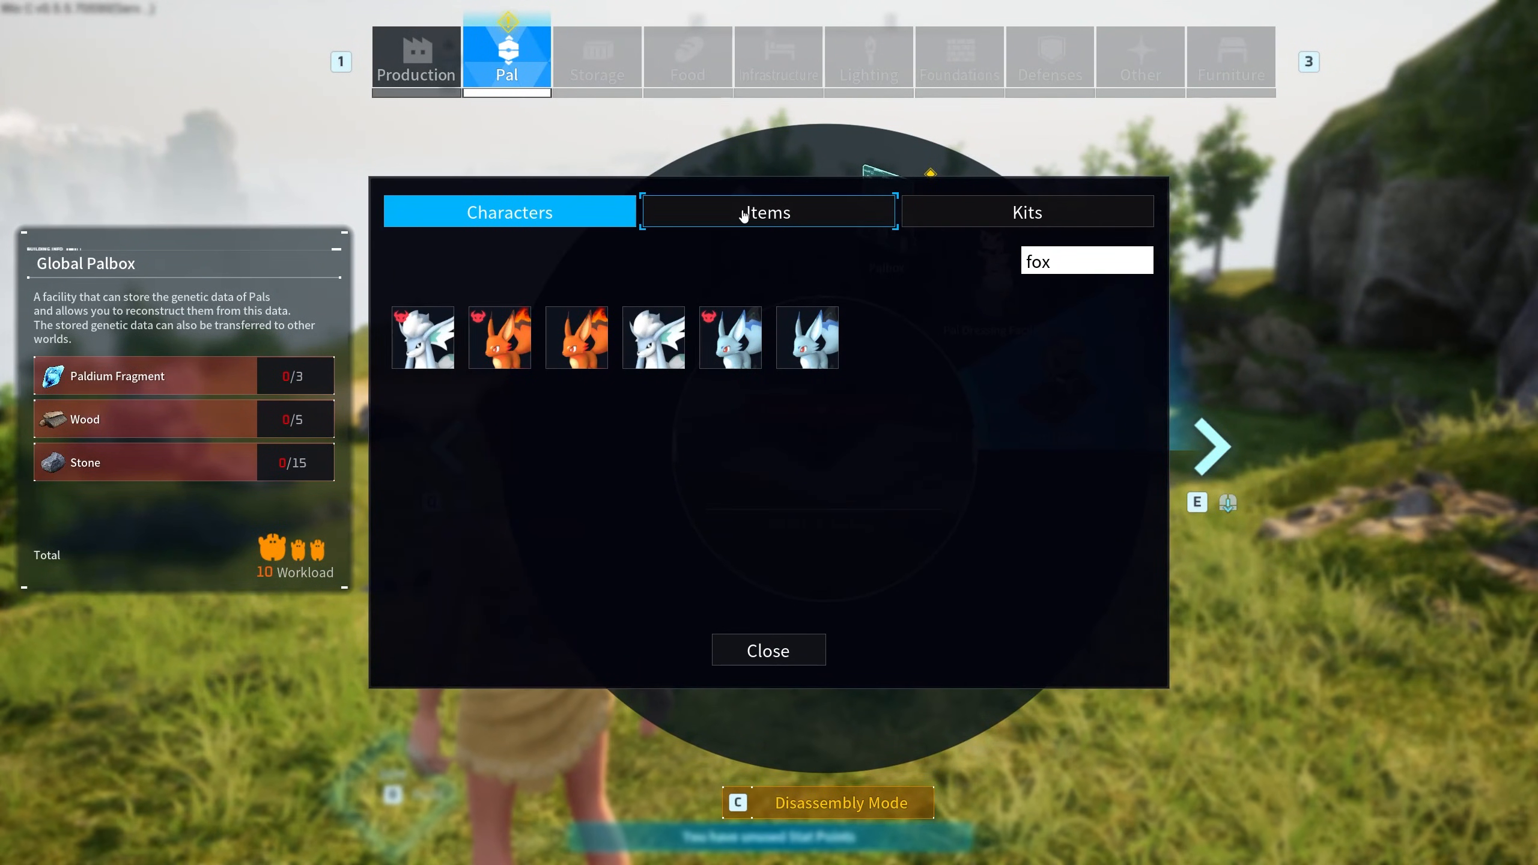
{"action": "left_click", "coordinate": [744, 213]}
- Search 'pald' and obtain 72 Paldium Fragments
{"action": "left_click", "coordinate": [1109, 259]}
{"action": "type", "text": "pald"}
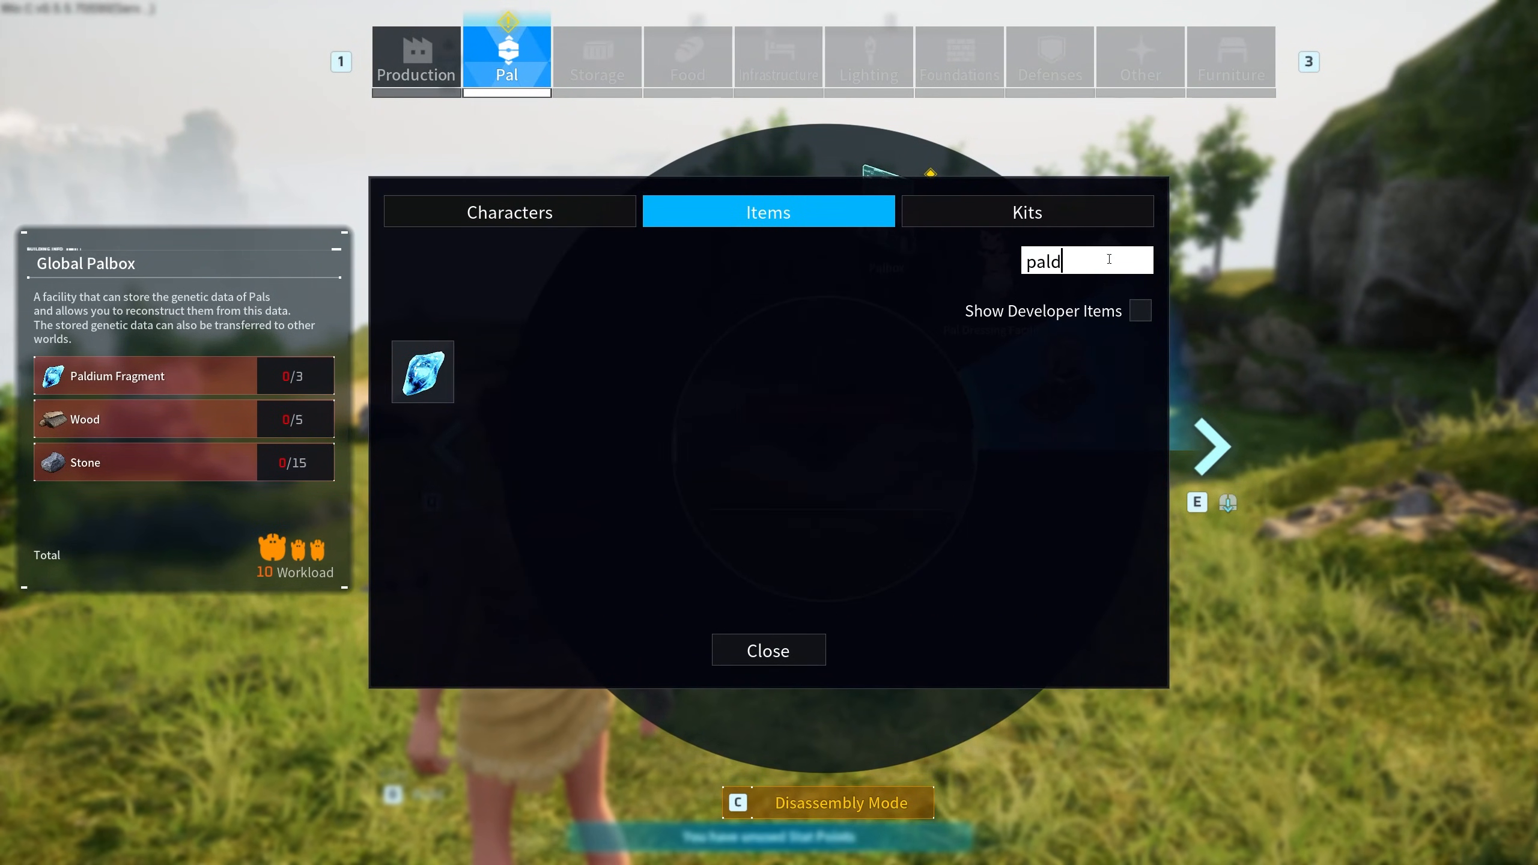
{"action": "left_click", "coordinate": [422, 372]}
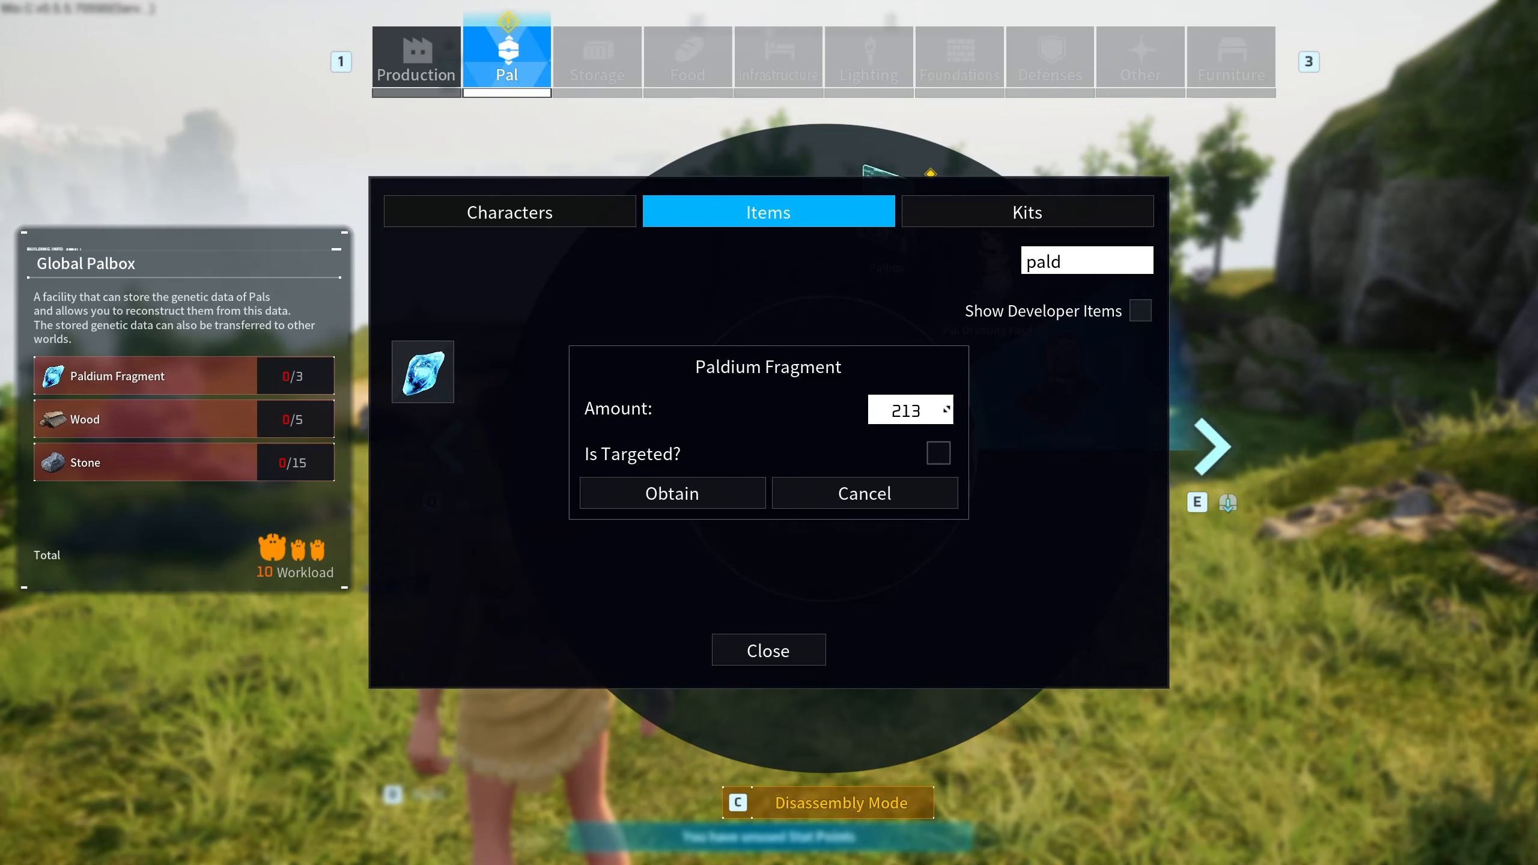
{"action": "left_click", "coordinate": [819, 498]}
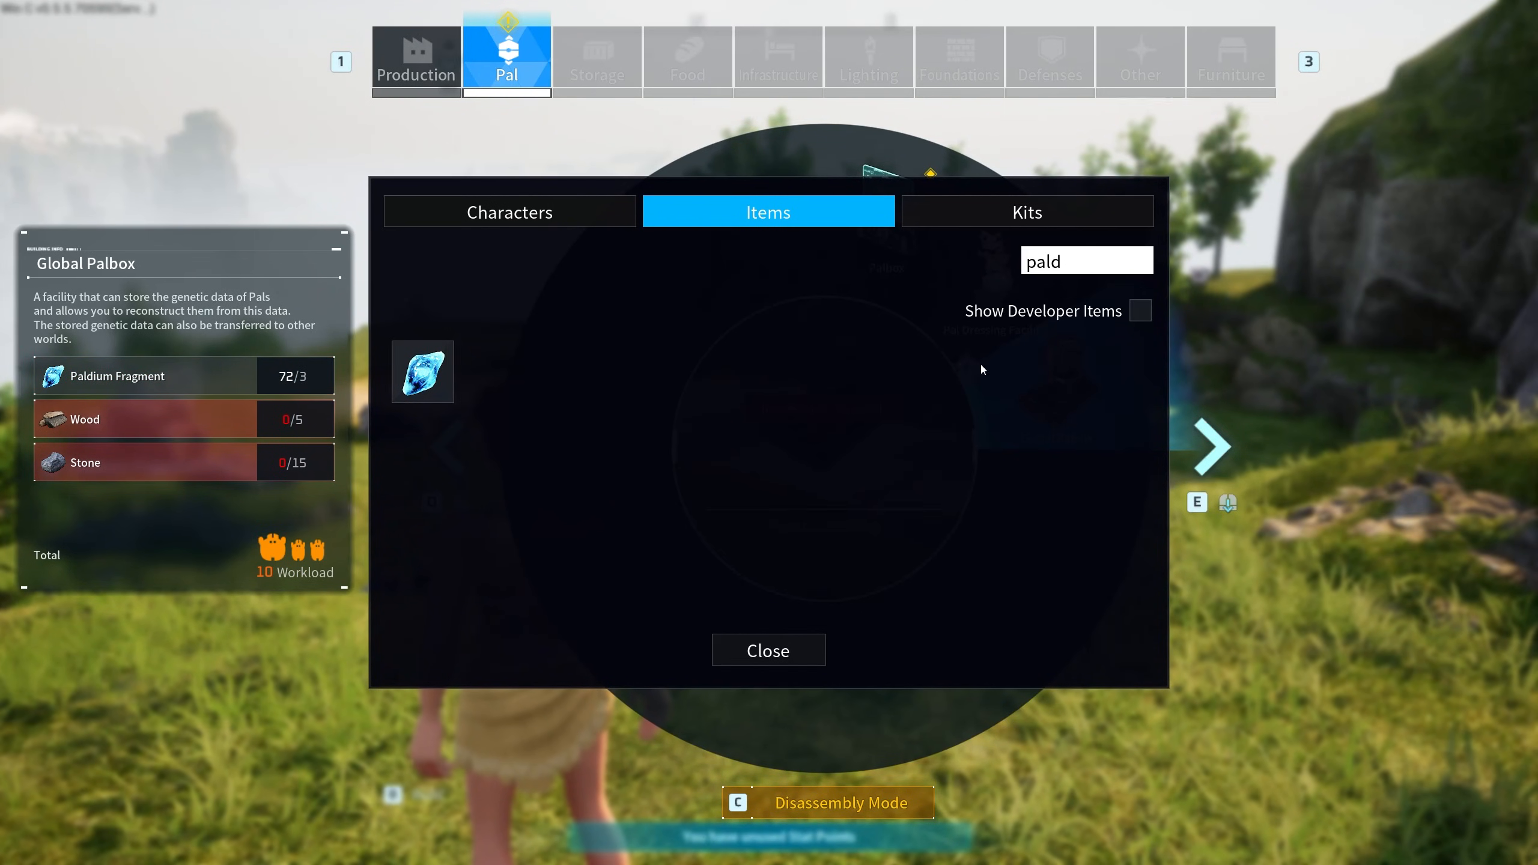
- Search 'wood' and obtain 50 Wood
{"action": "double_click", "coordinate": [1084, 263]}
{"action": "type", "text": "wodd"}
{"action": "key", "text": "BackSpace"}
{"action": "key", "text": "BackSpace"}
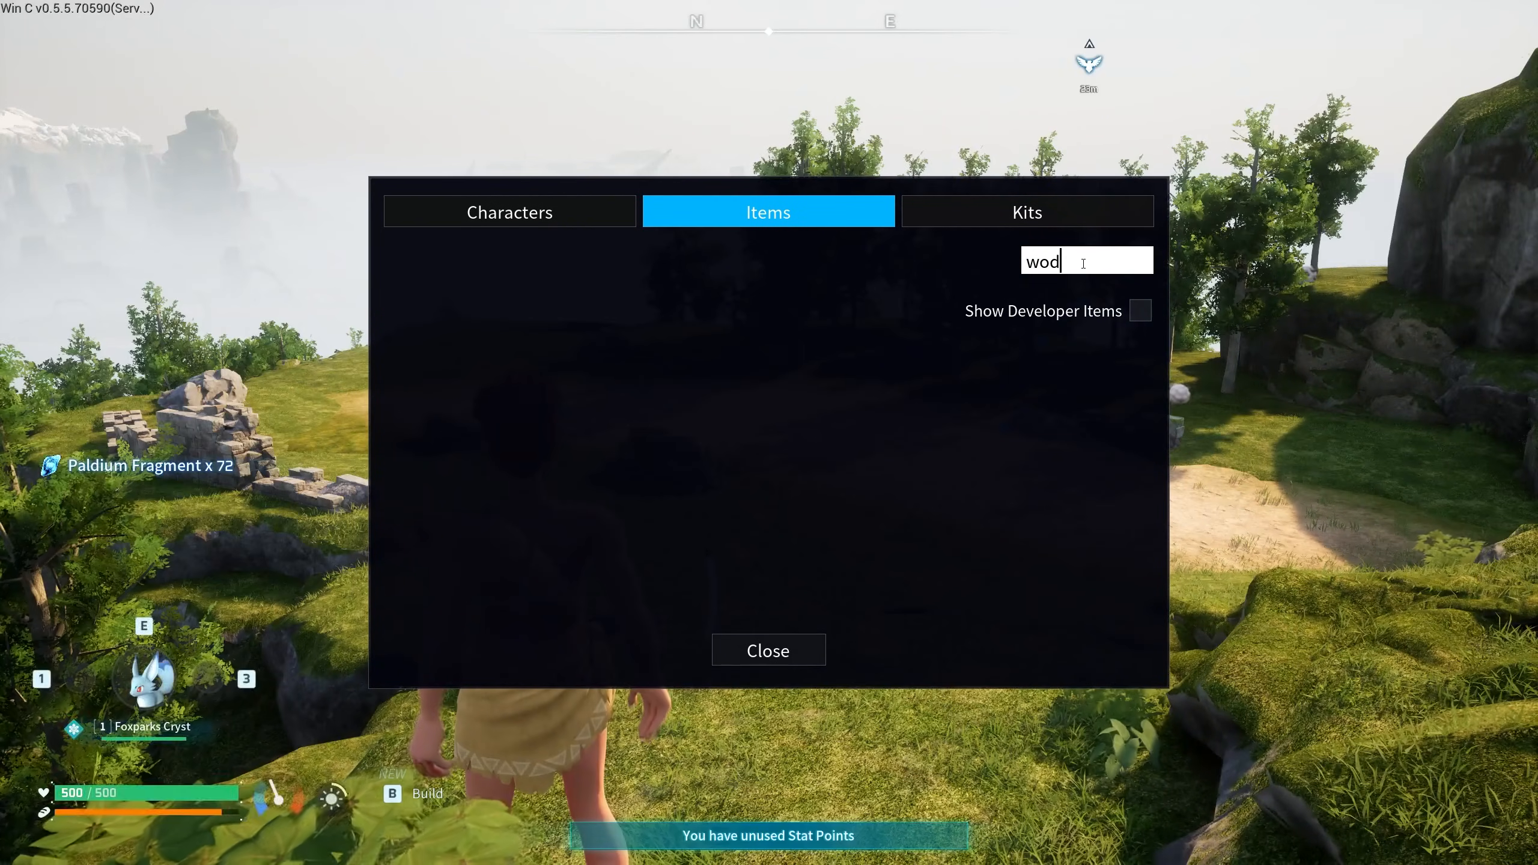
{"action": "type", "text": "od"}
{"action": "left_click", "coordinate": [513, 380]}
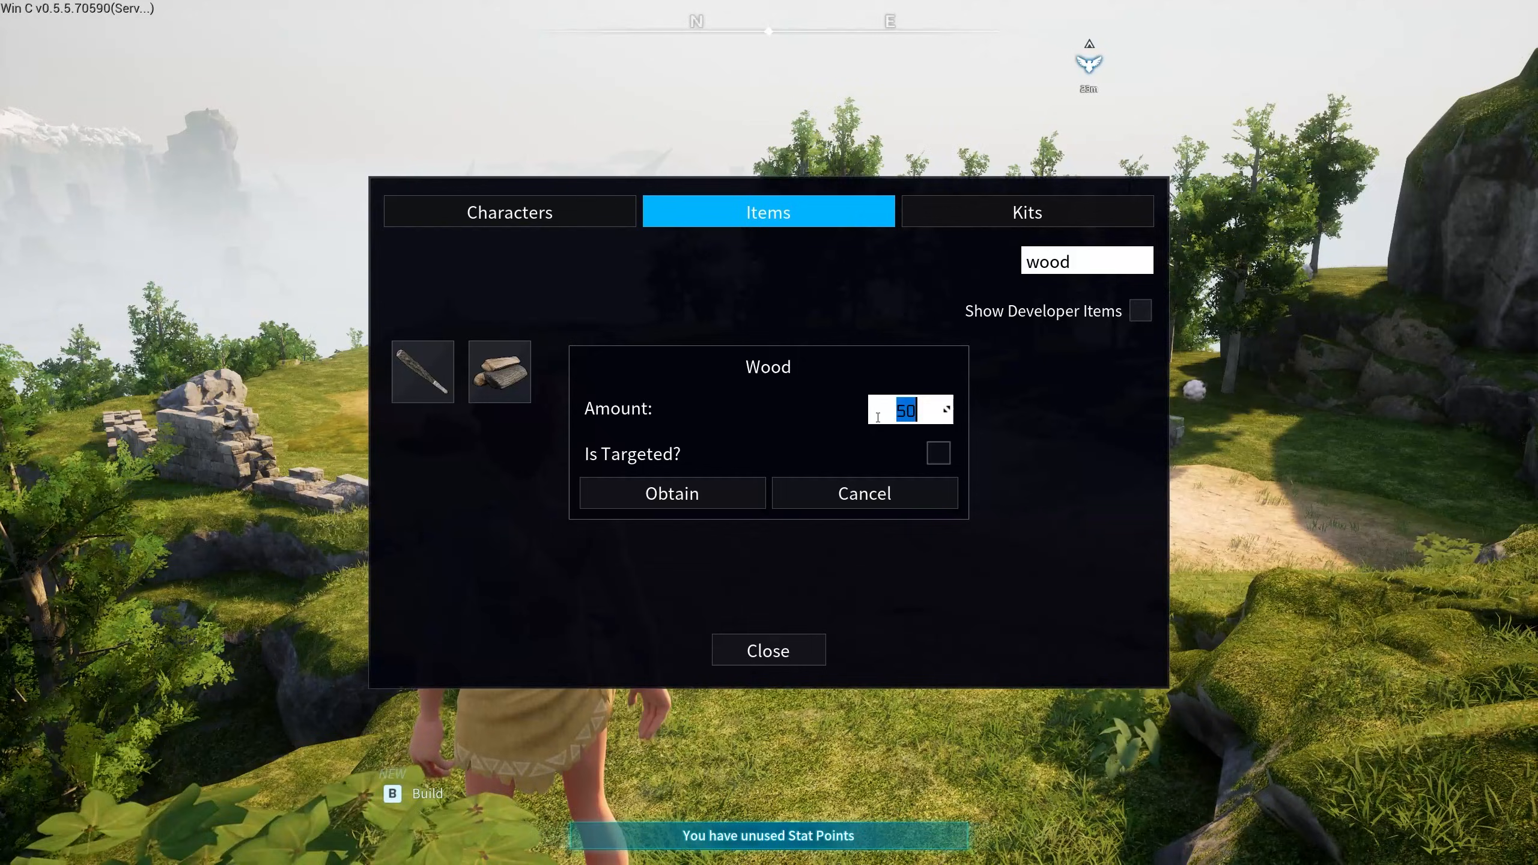
- Search 'stone', set the amount to 20, and obtain 20 Stone
{"action": "double_click", "coordinate": [1102, 257]}
{"action": "type", "text": "stone"}
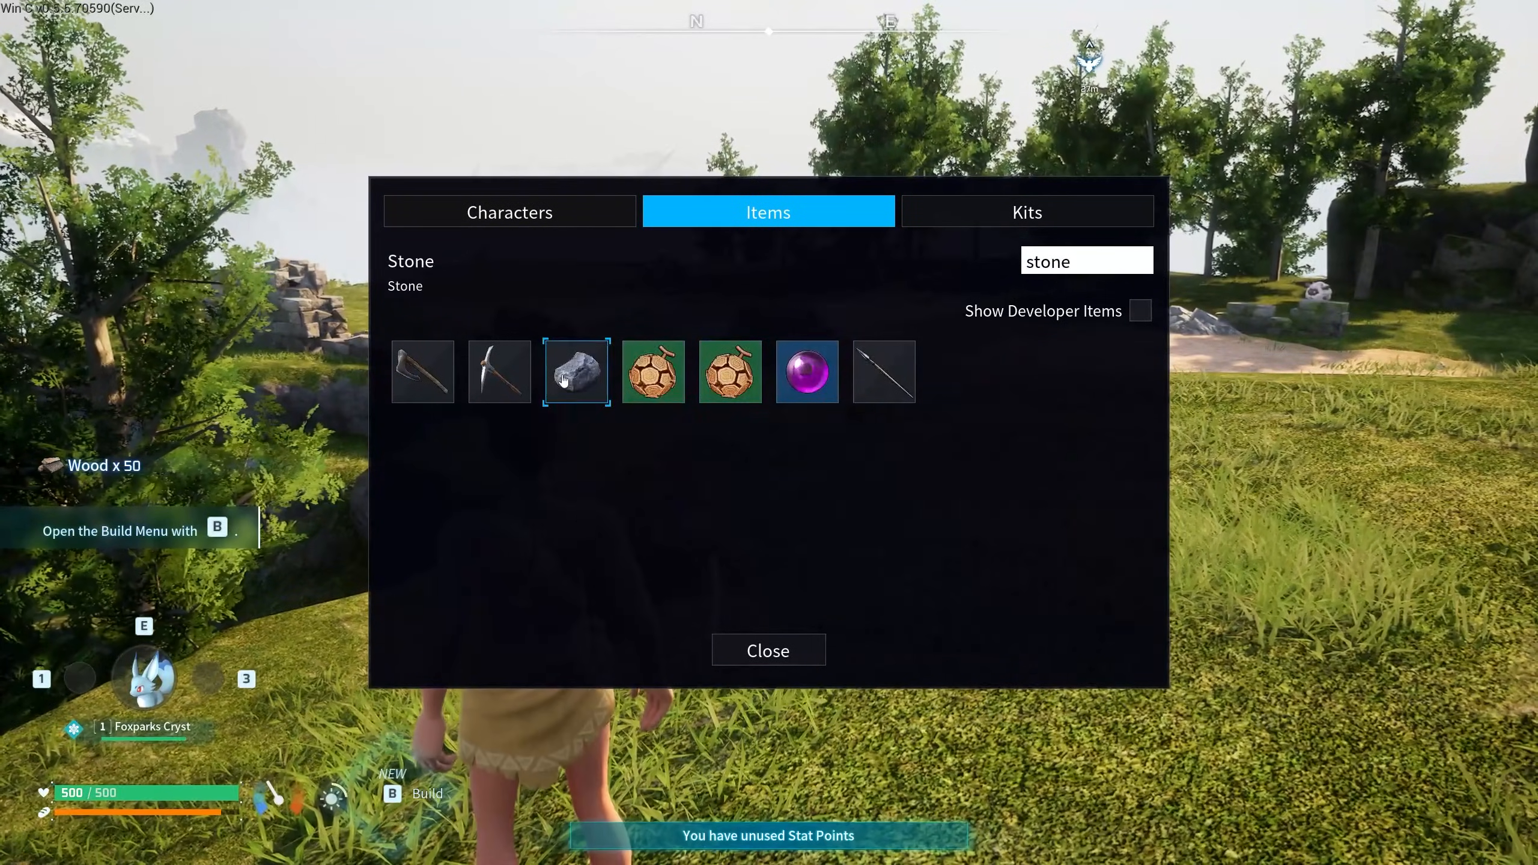
{"action": "left_click", "coordinate": [564, 379]}
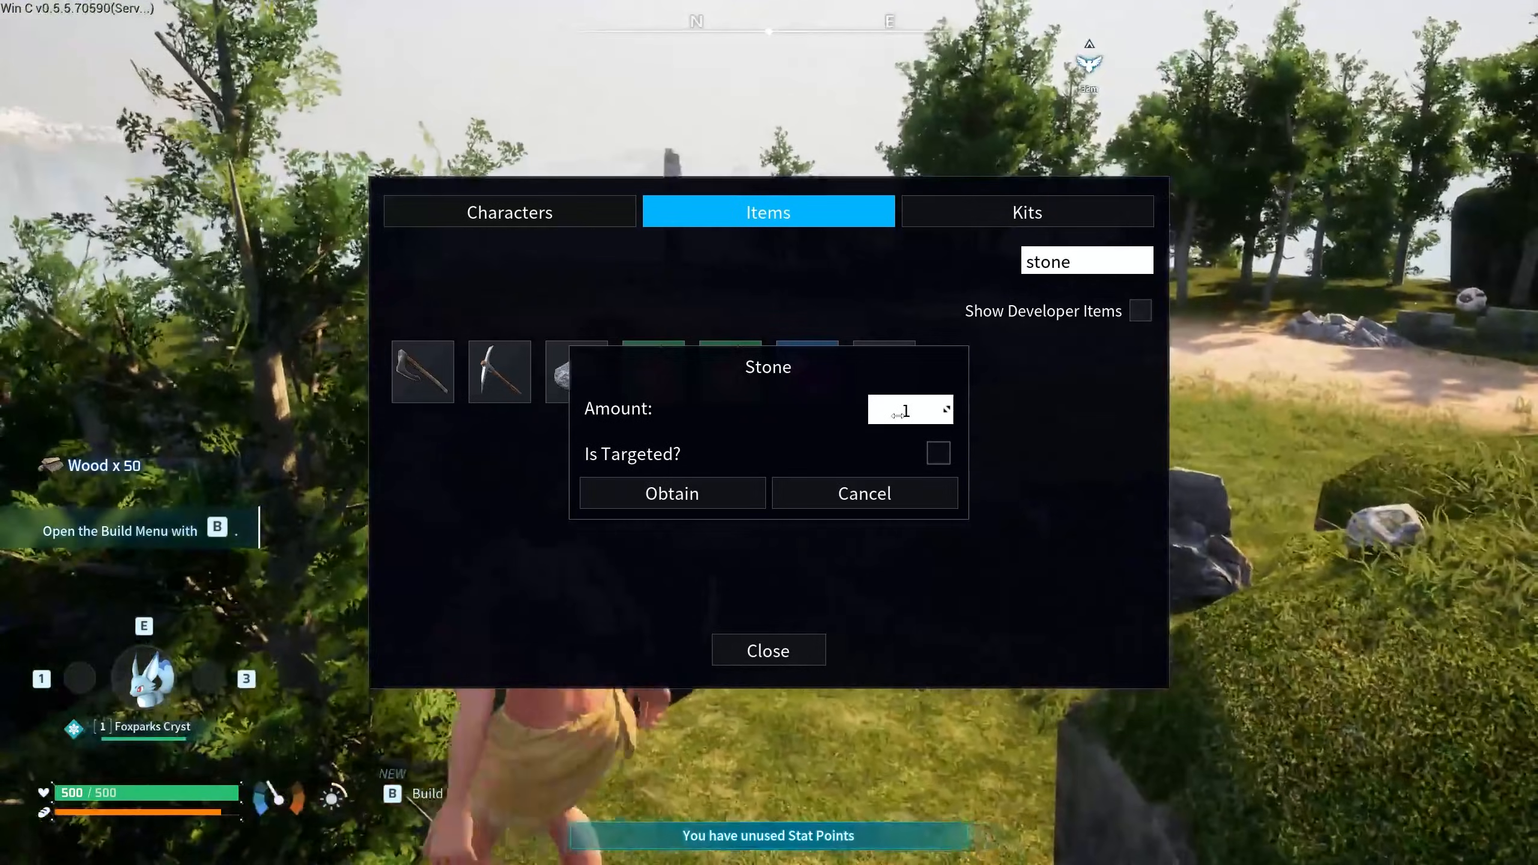
{"action": "left_click", "coordinate": [898, 416]}
{"action": "type", "text": "20"}
{"action": "key", "text": "Return"}
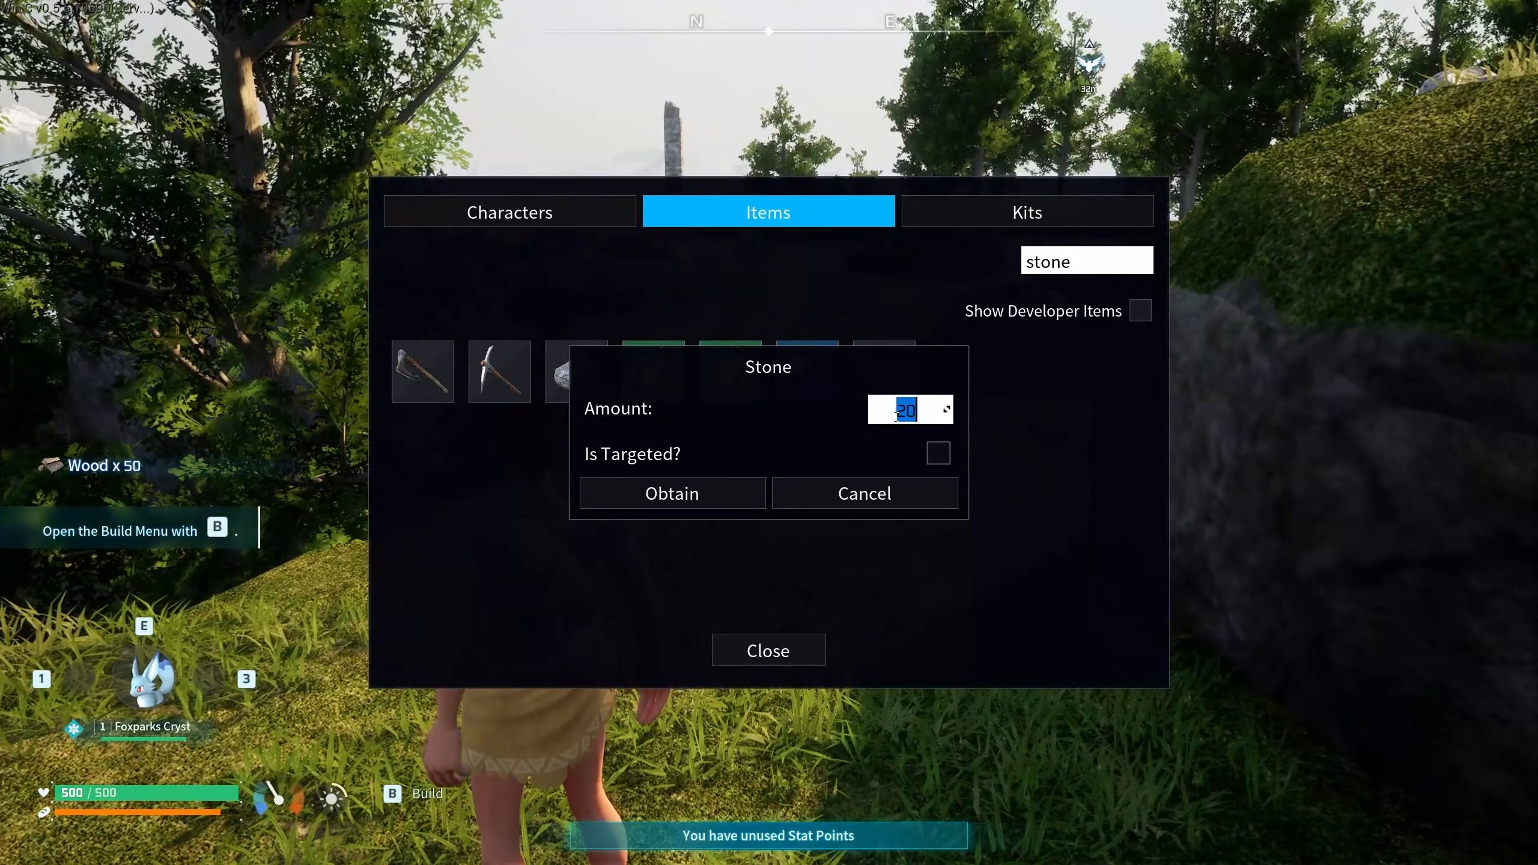
{"action": "left_click", "coordinate": [670, 498]}
{"action": "left_click", "coordinate": [861, 515]}
- Close the spawn menu, run to the clearing, then place and build a Palbox
{"action": "left_click", "coordinate": [770, 648]}
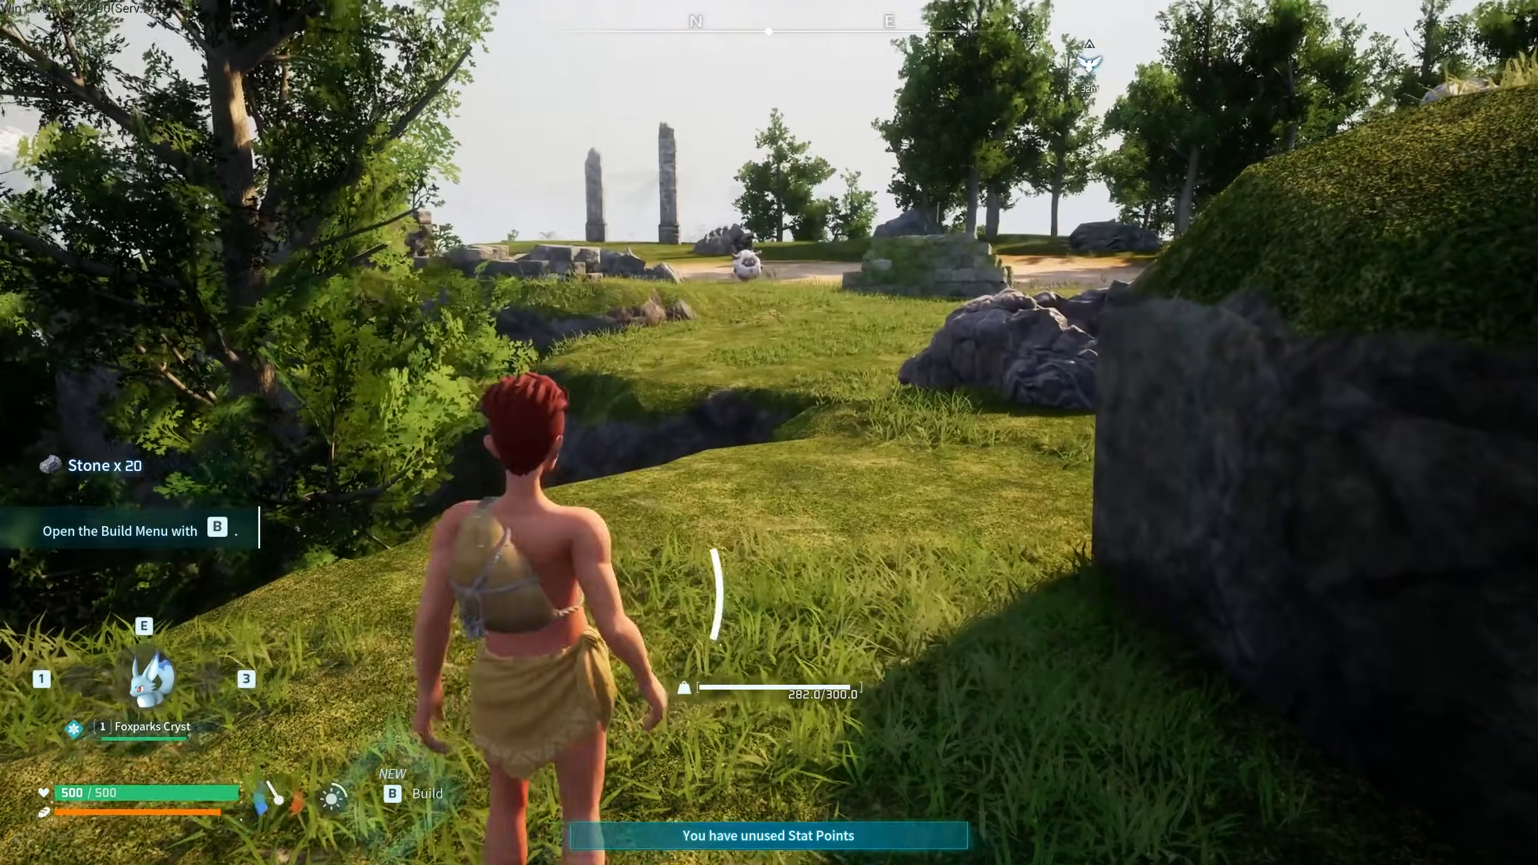
{"action": "key", "text": "w"}
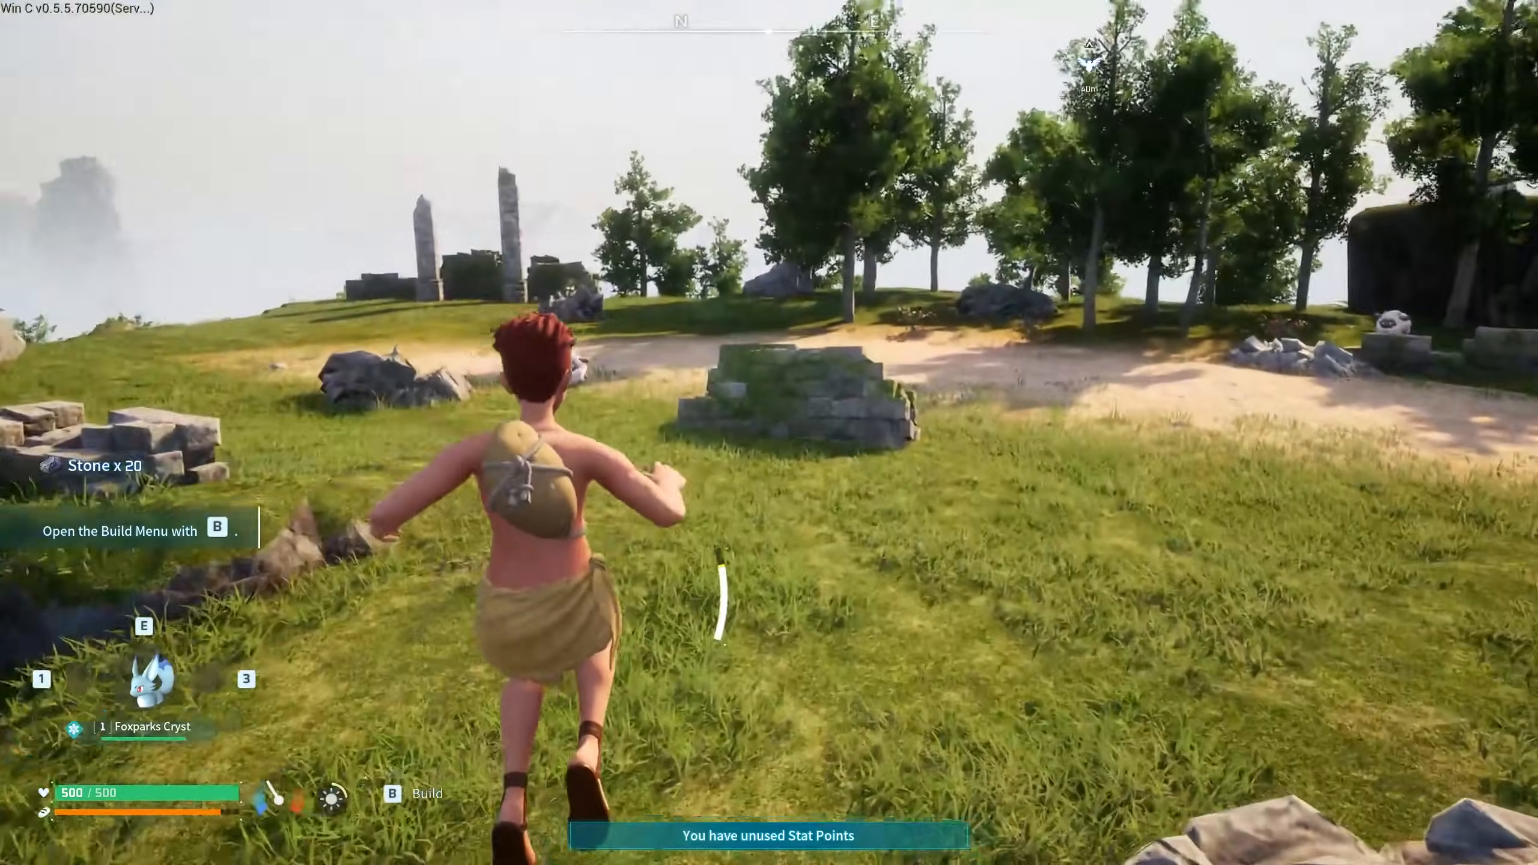
{"action": "key", "text": "b"}
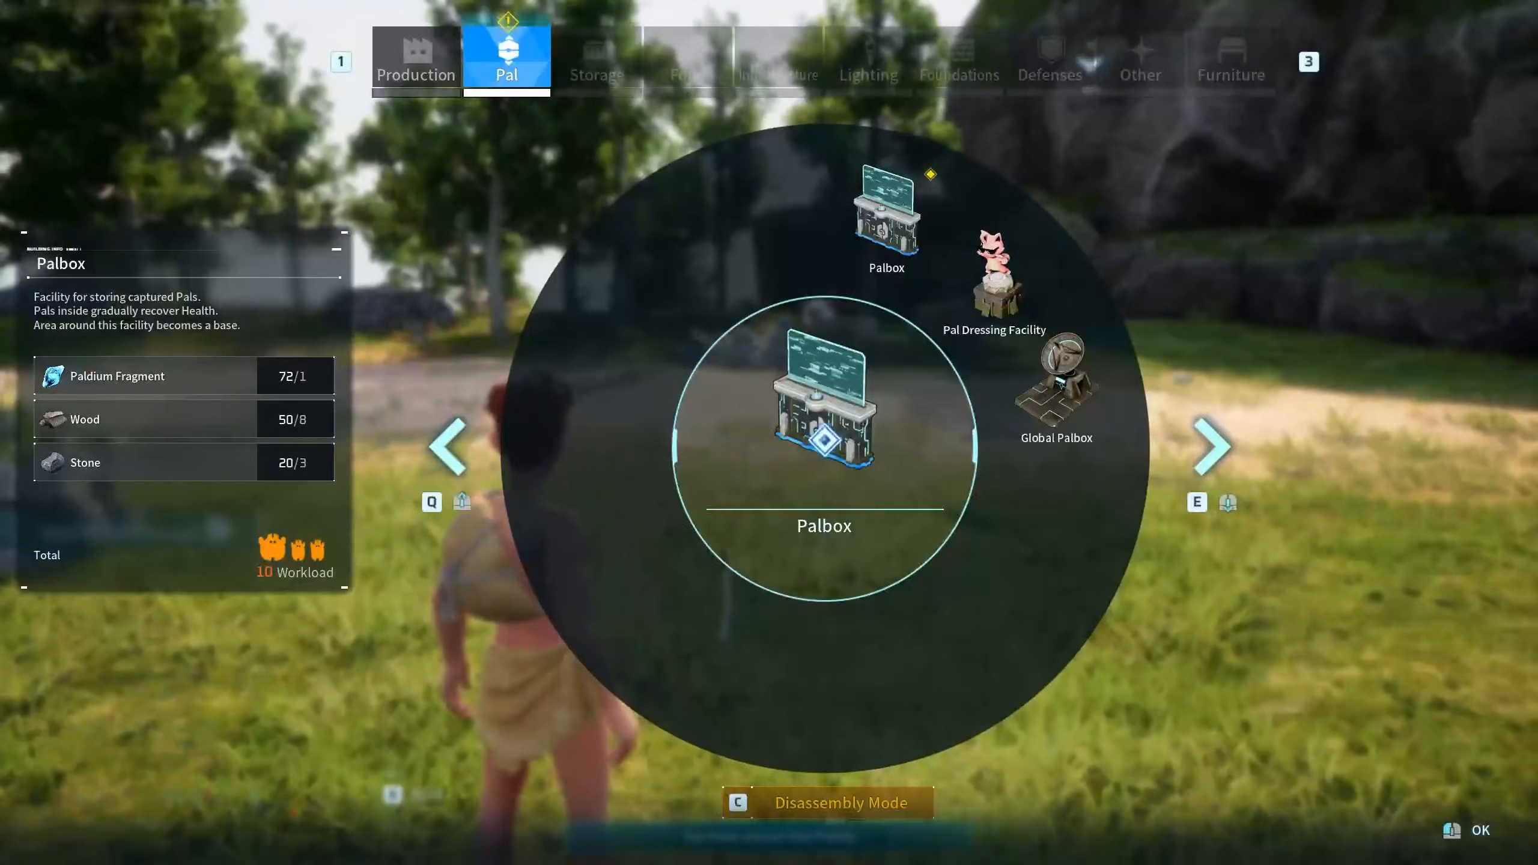
{"action": "left_click", "coordinate": [1057, 387]}
{"action": "key", "text": "b"}
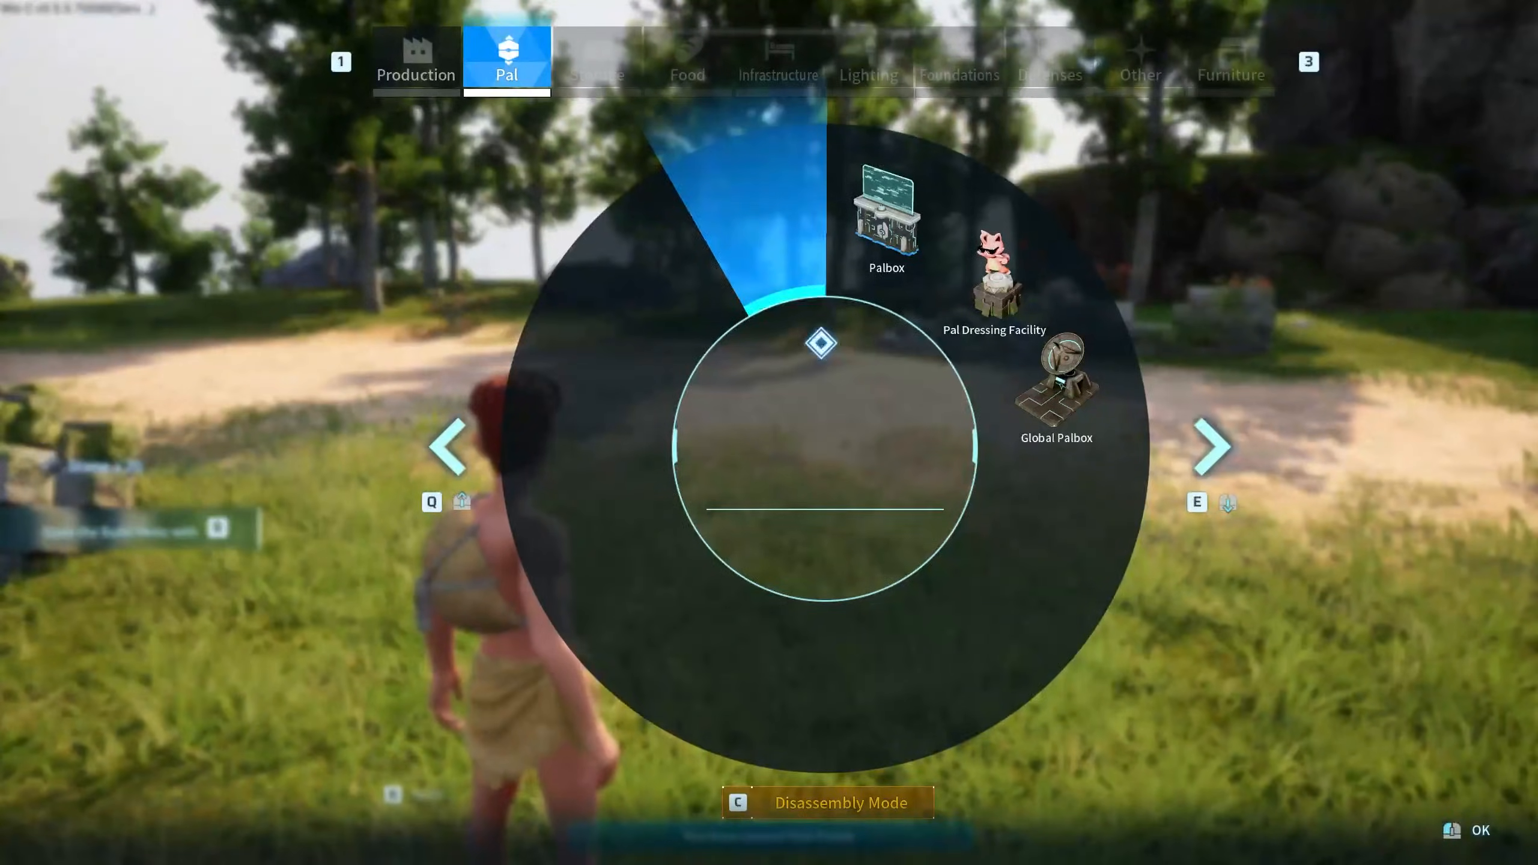
{"action": "left_click", "coordinate": [887, 218]}
{"action": "left_click", "coordinate": [769, 433]}
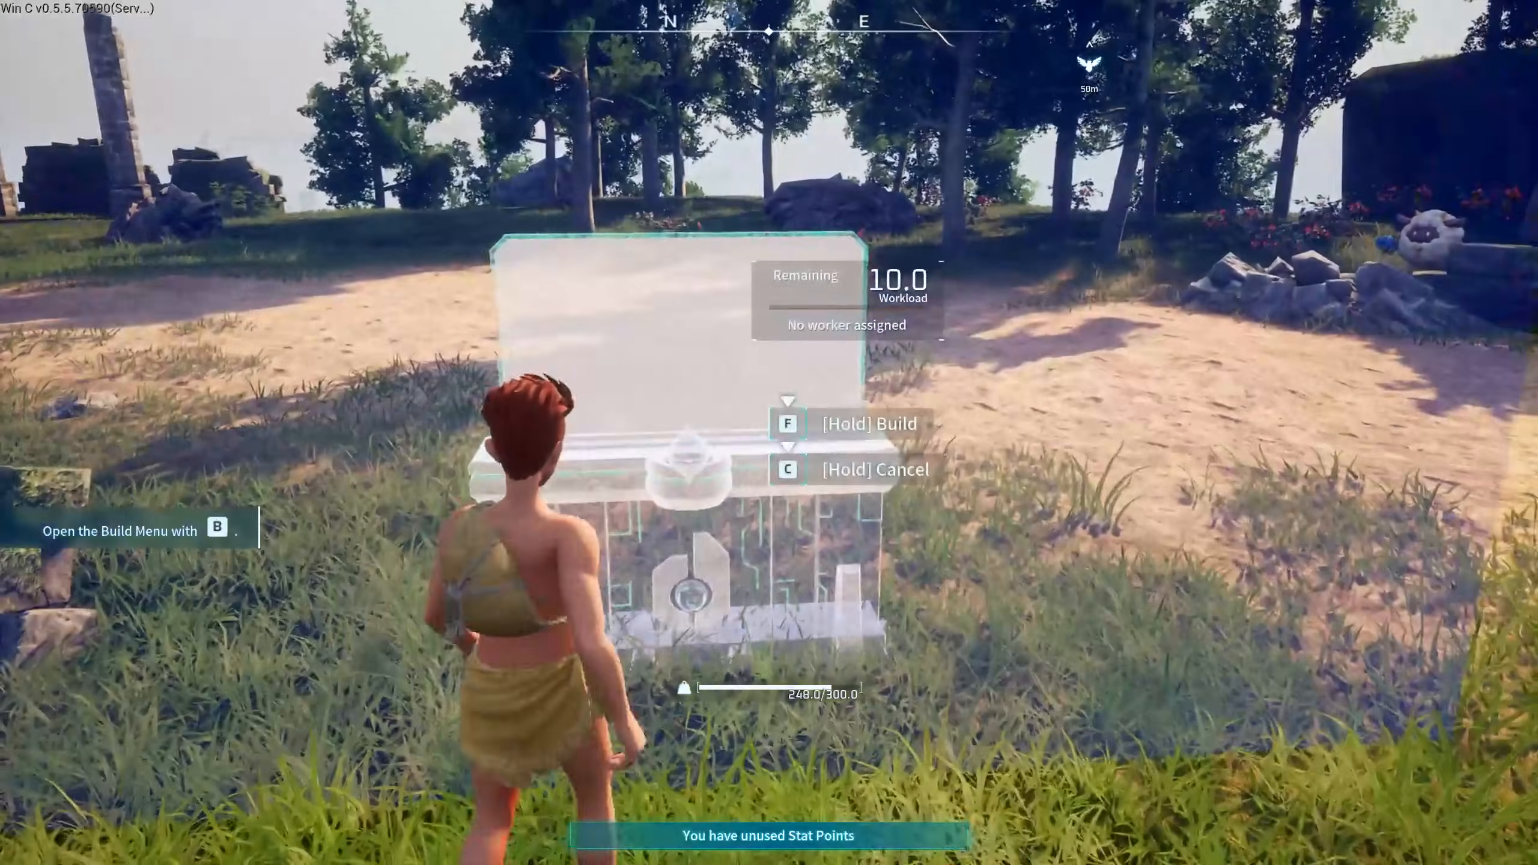
{"action": "key", "text": "f"}
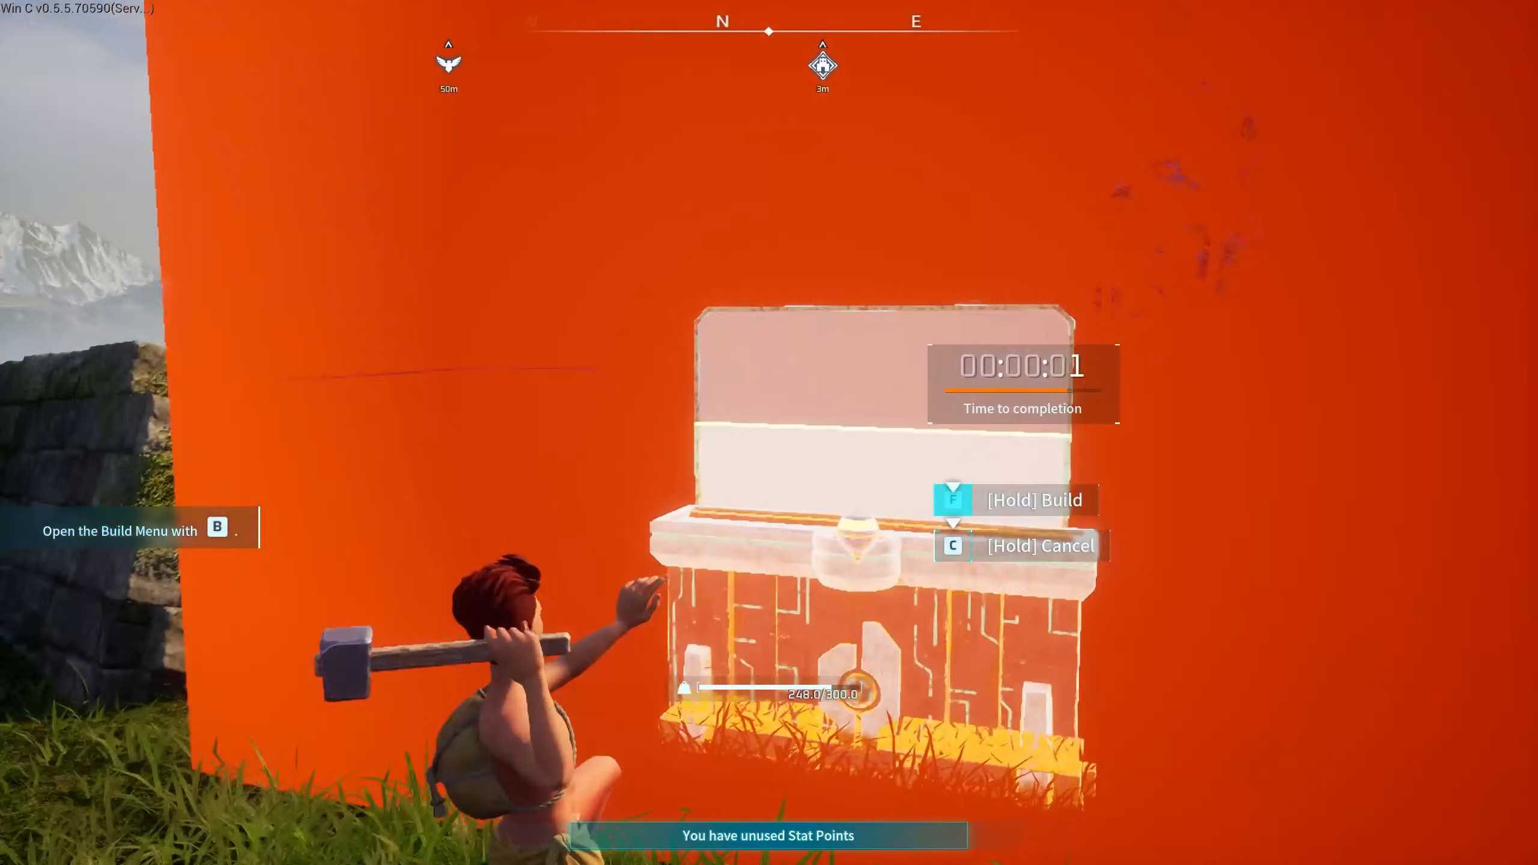
- Place and construct a Global Palbox on open ground
{"action": "key", "text": "b"}
{"action": "left_click", "coordinate": [899, 210]}
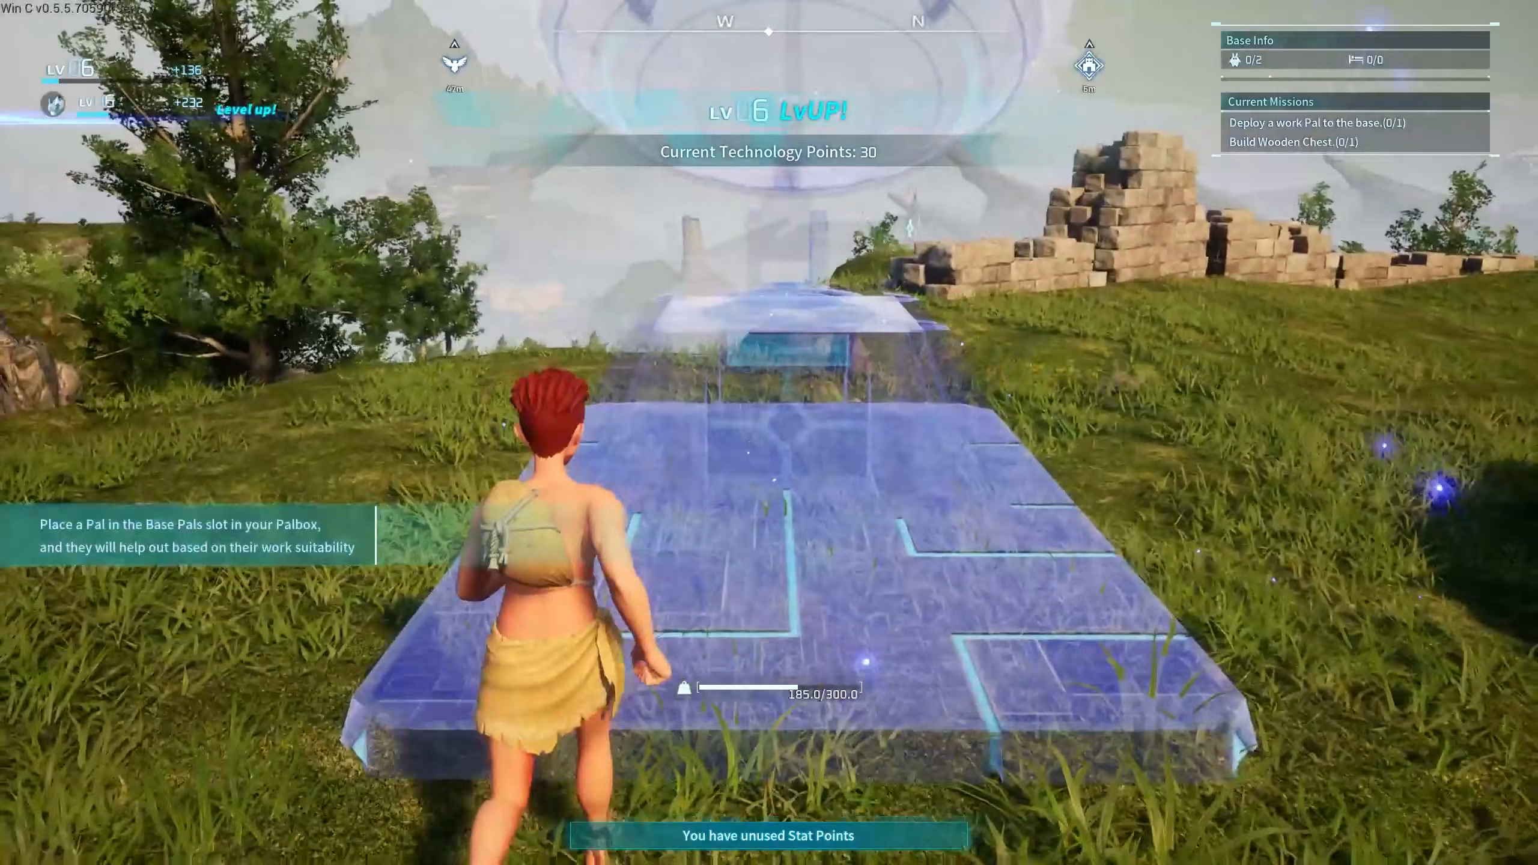
{"action": "left_click", "coordinate": [769, 432]}
{"action": "key", "text": "f"}
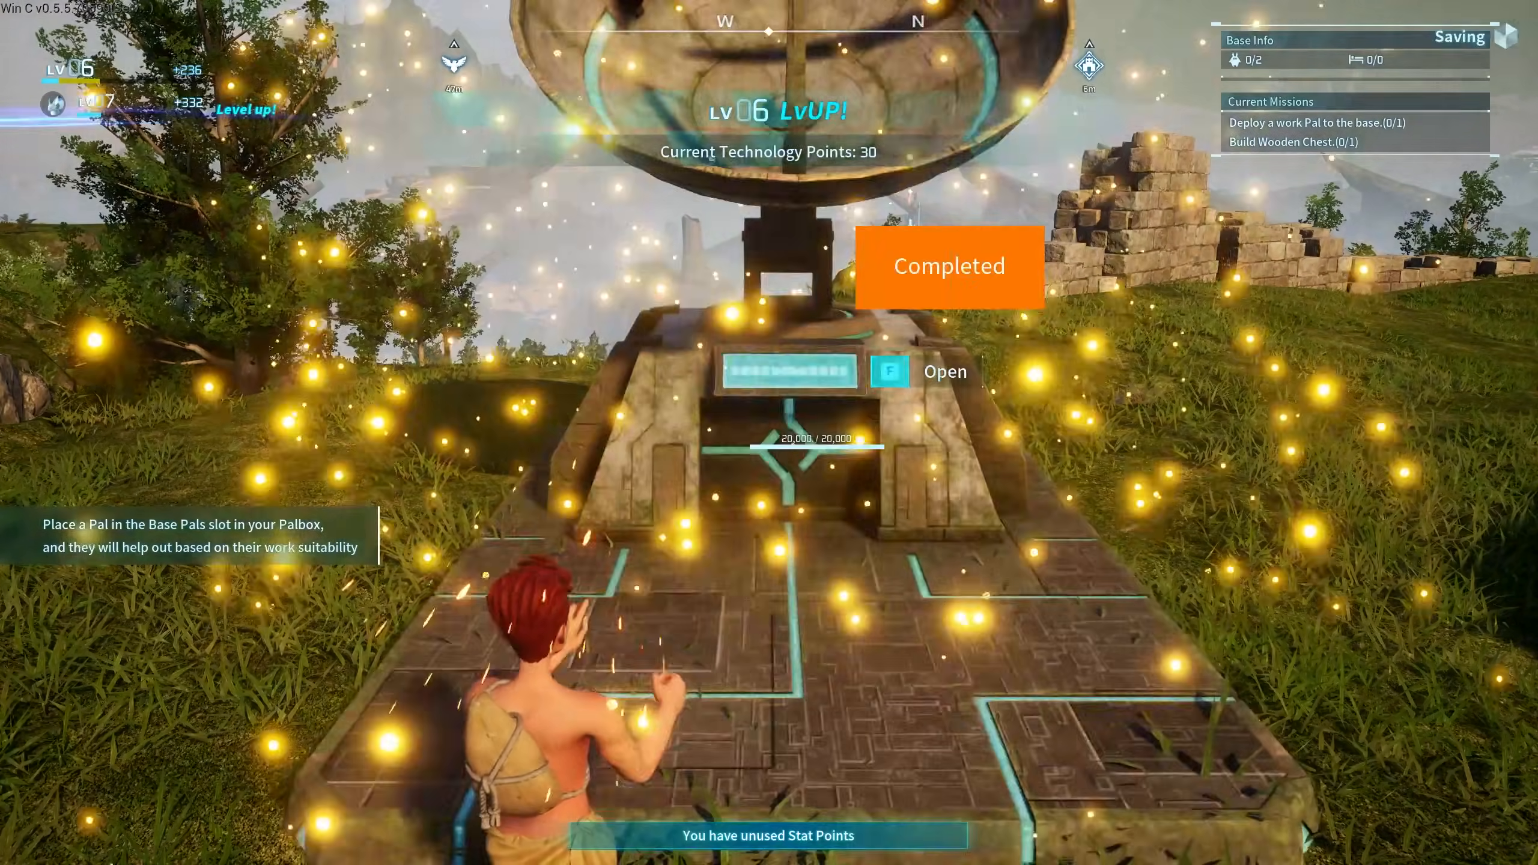
- Move Frostallion, Cyah and Elen from Global Palbox storage into Box 1
{"action": "key", "text": "f"}
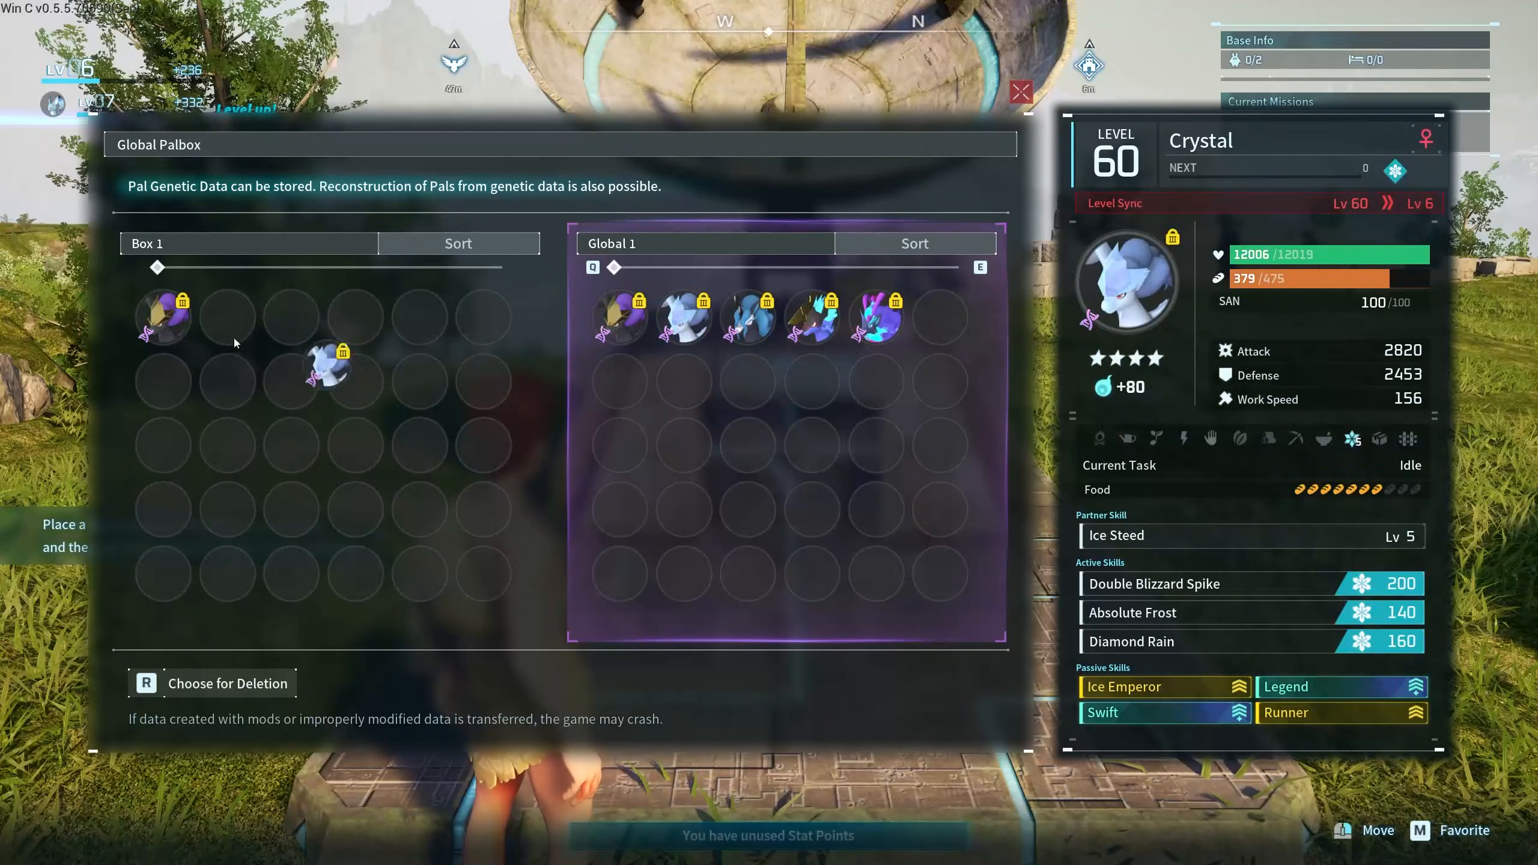
{"action": "left_click_drag", "start_coordinate": [235, 343], "coordinate": [298, 325]}
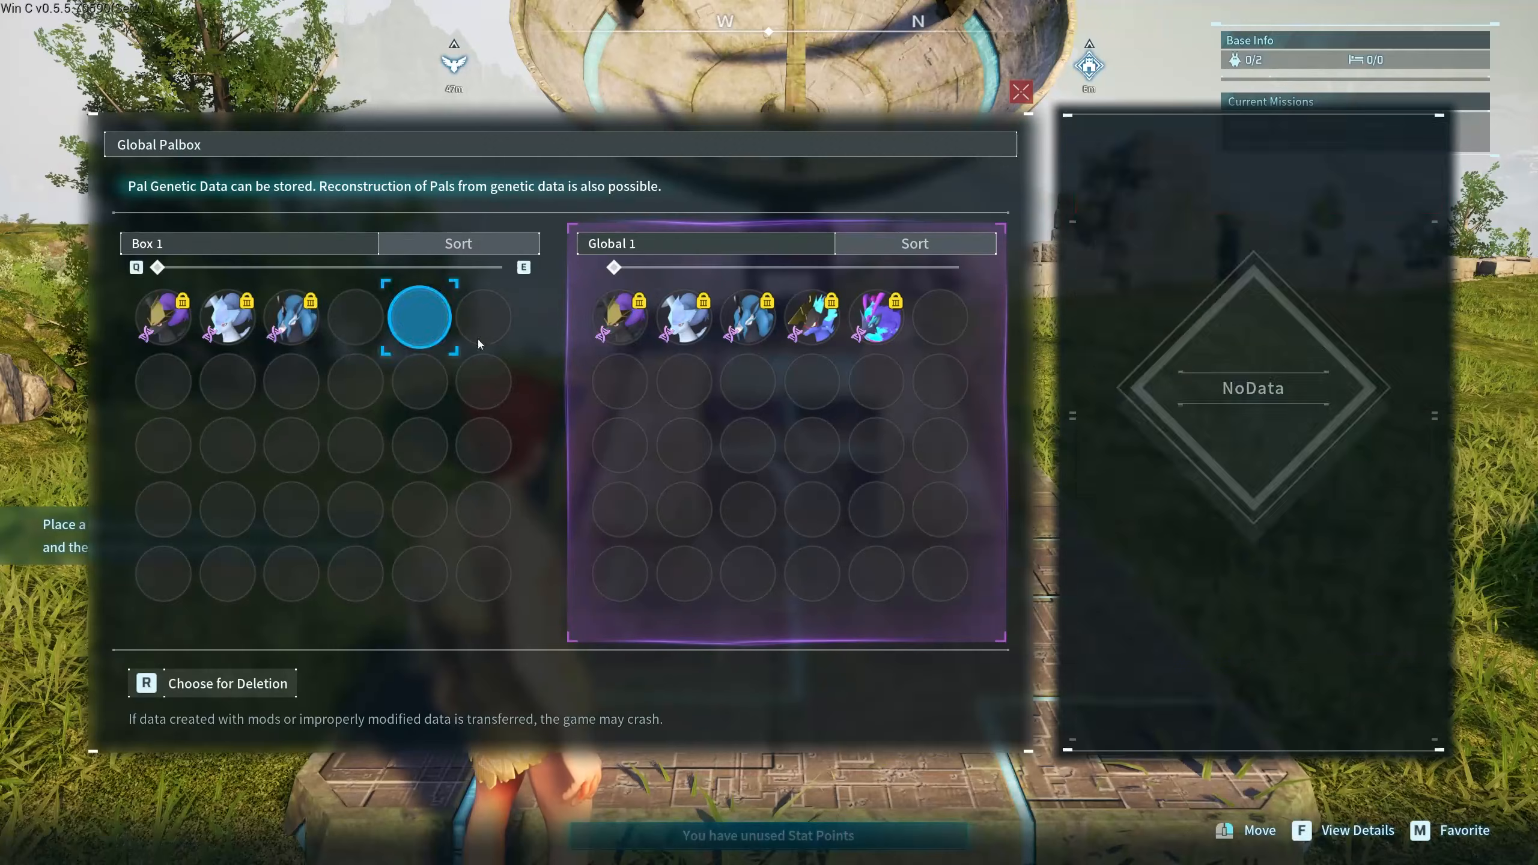
{"action": "left_click_drag", "start_coordinate": [811, 331], "coordinate": [417, 326]}
{"action": "key", "text": "Escape"}
- Open the spawn menu's Items list and obtain a Starryon Saddle
{"action": "key", "text": "w"}
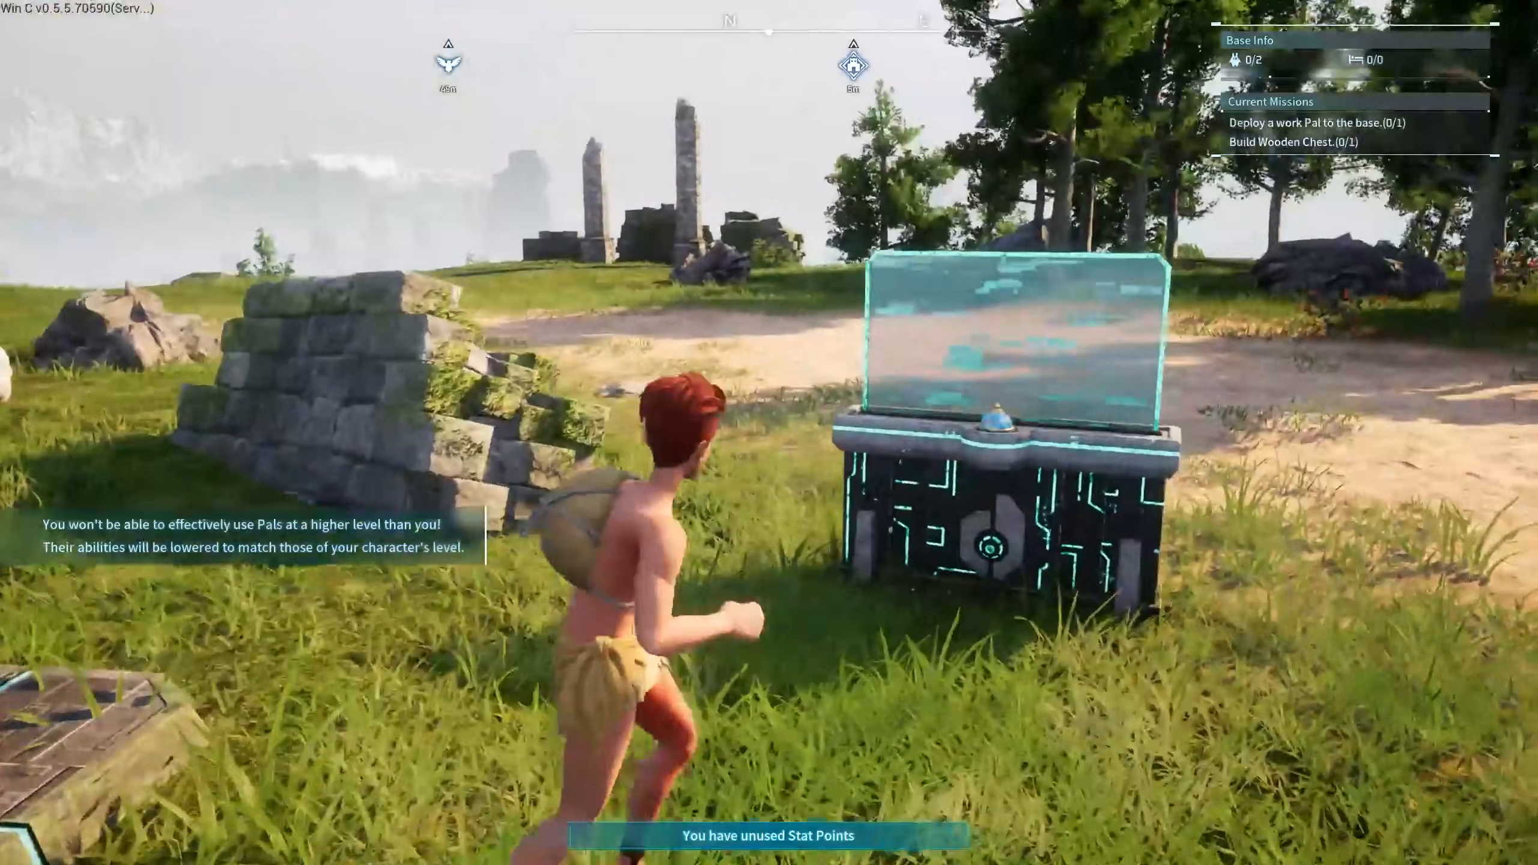
{"action": "key", "text": "s"}
{"action": "key", "text": "F5"}
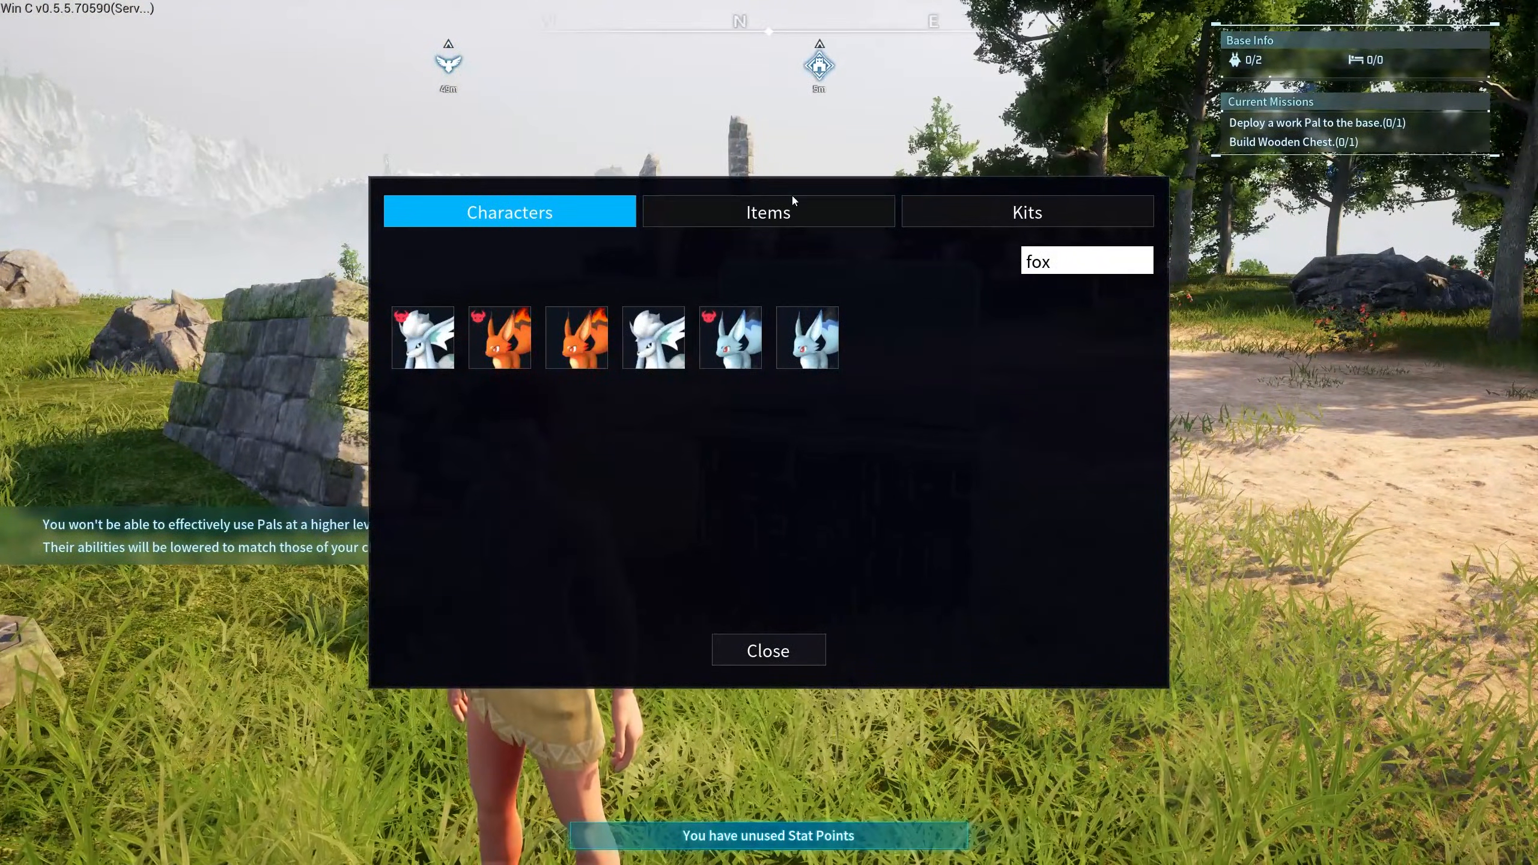
{"action": "left_click", "coordinate": [802, 226]}
{"action": "left_click", "coordinate": [1099, 261]}
{"action": "key", "text": "ctrl+a"}
{"action": "type", "text": "s"}
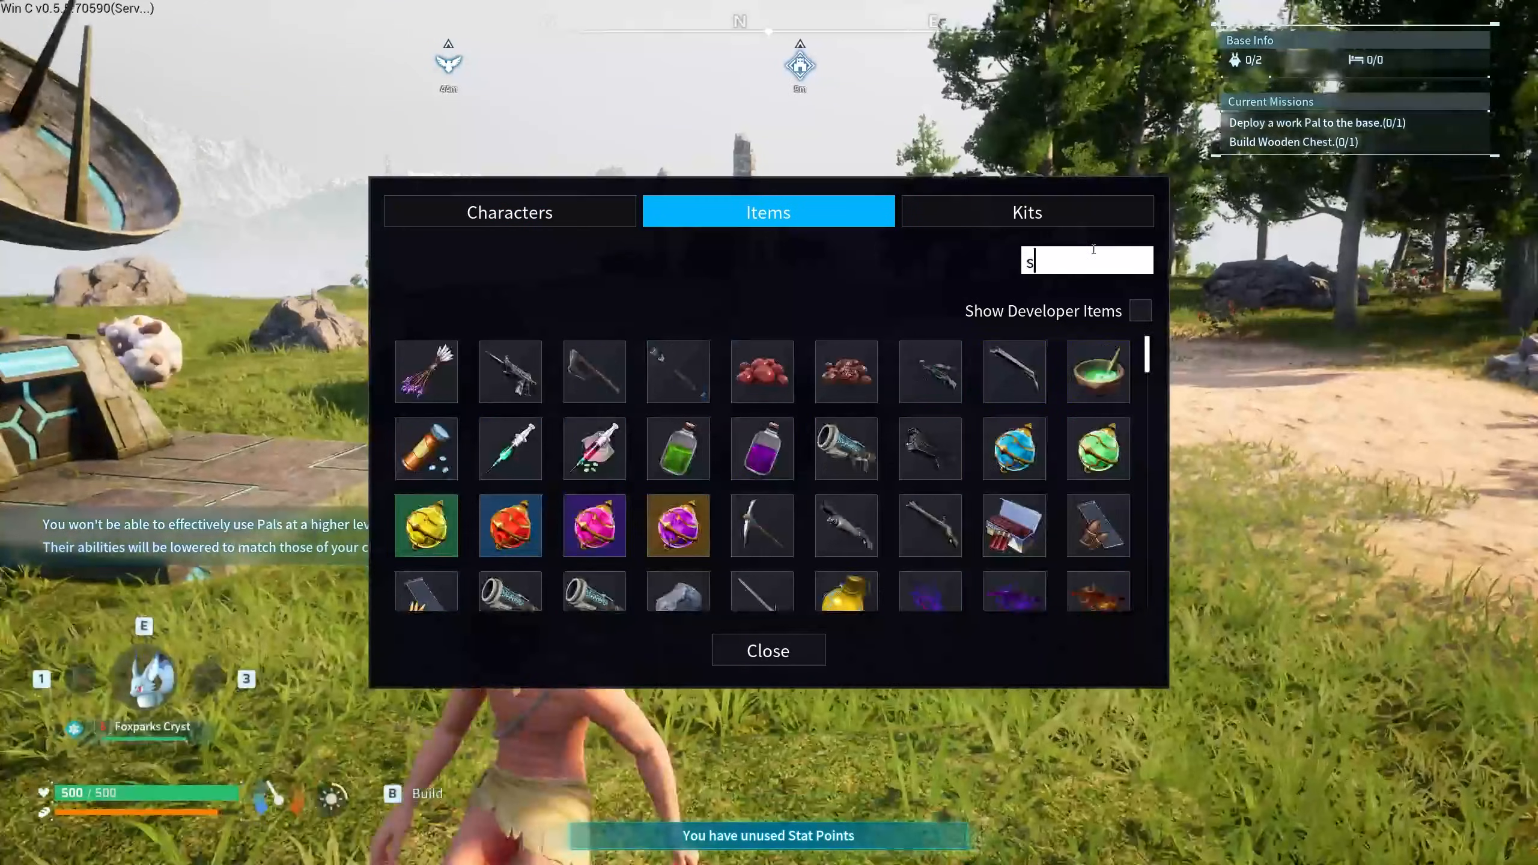
{"action": "type", "text": "tarr"}
{"action": "left_click", "coordinate": [422, 371]}
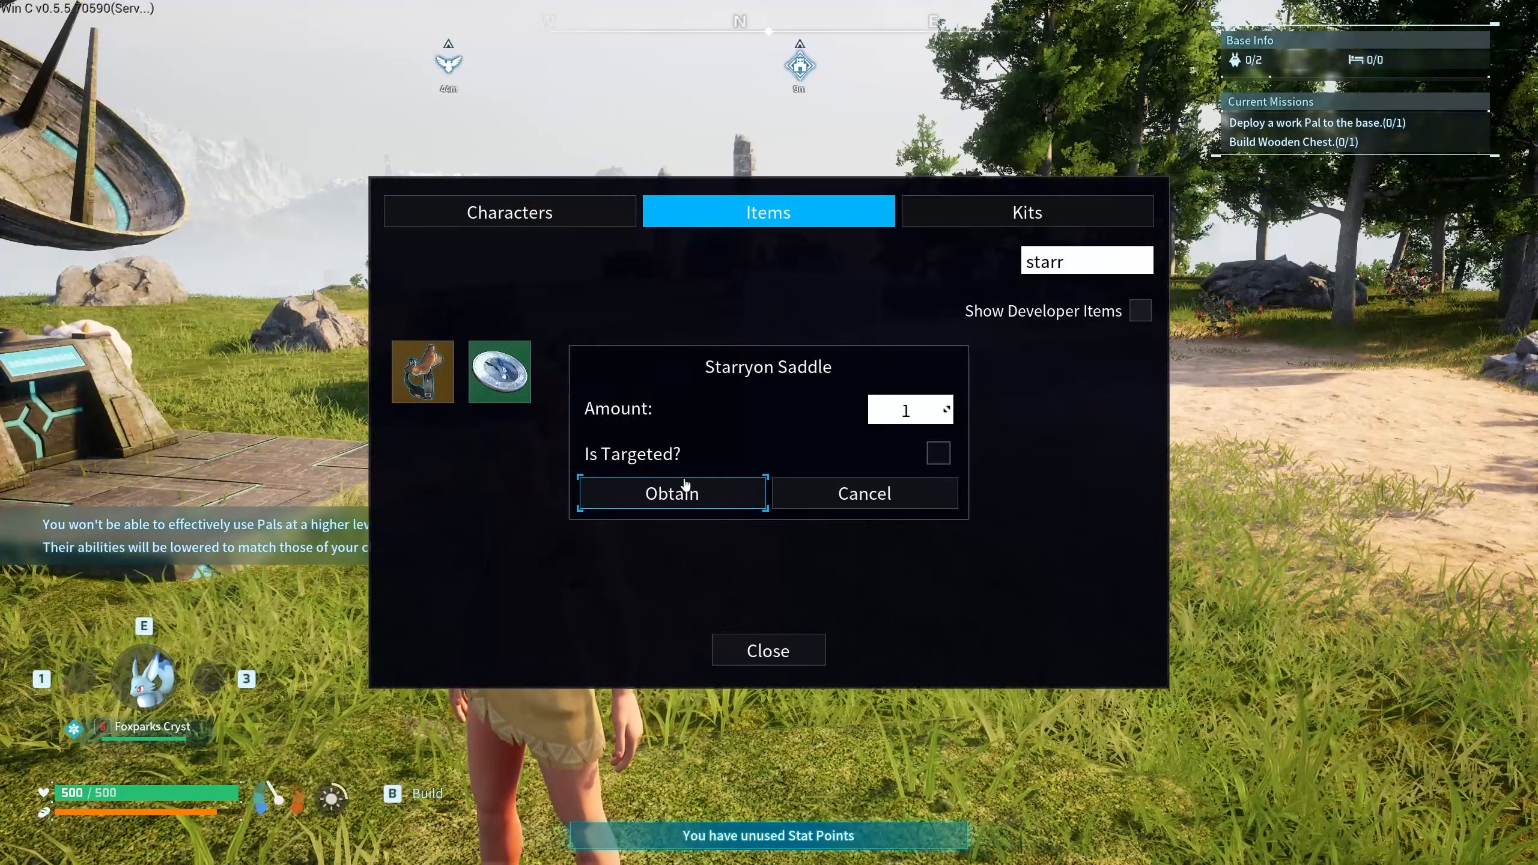
{"action": "left_click", "coordinate": [685, 490]}
- Search 'frost' and obtain the Frostallion Noct and Frostallion saddles
{"action": "key", "text": "ctrl+a"}
{"action": "type", "text": "frost"}
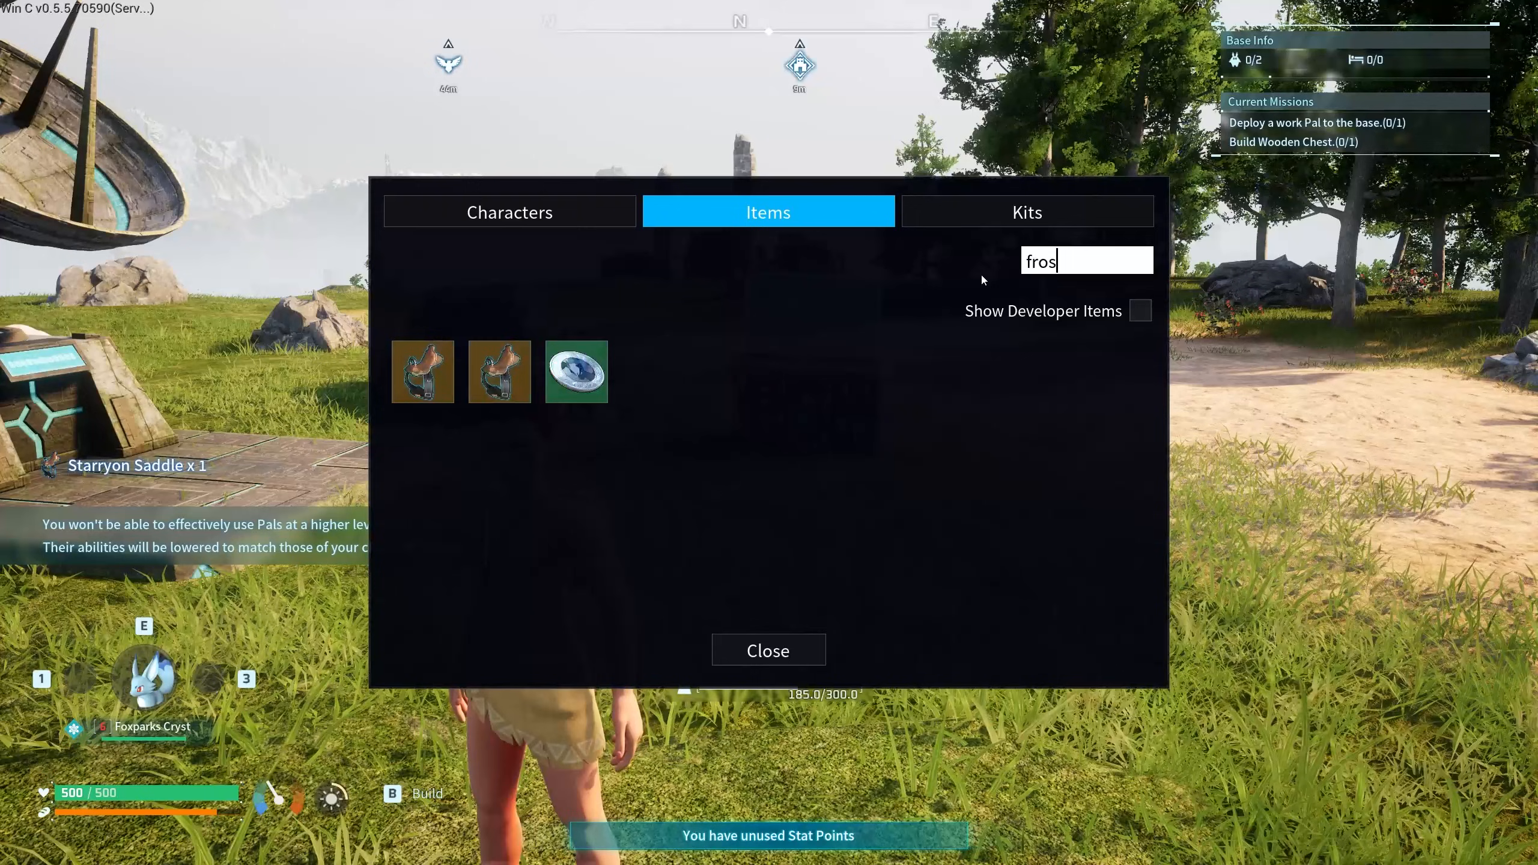
{"action": "left_click", "coordinate": [440, 368]}
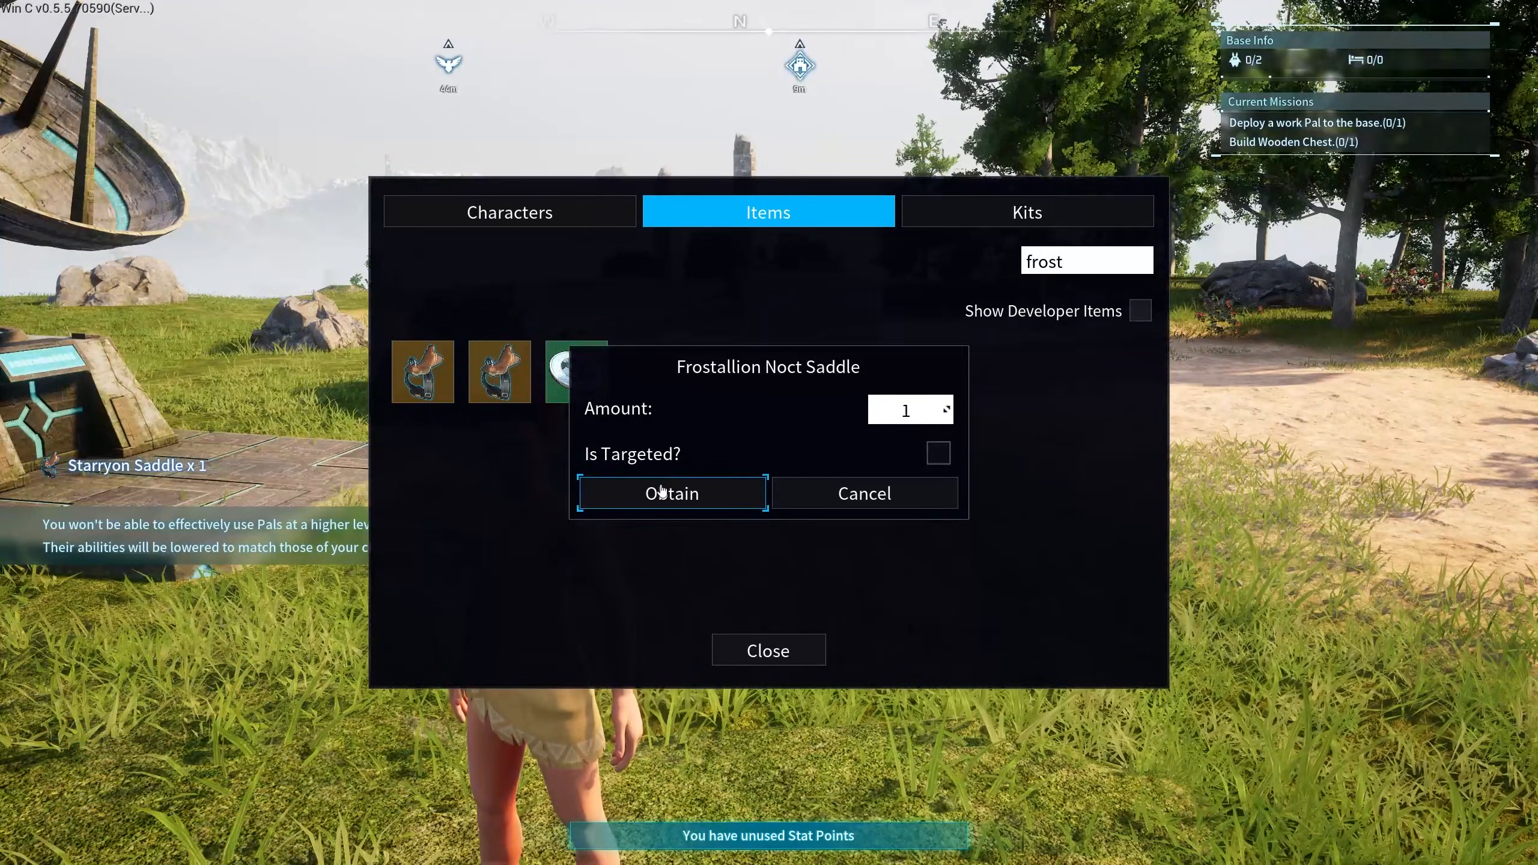
{"action": "left_click", "coordinate": [795, 501]}
{"action": "left_click", "coordinate": [499, 371]}
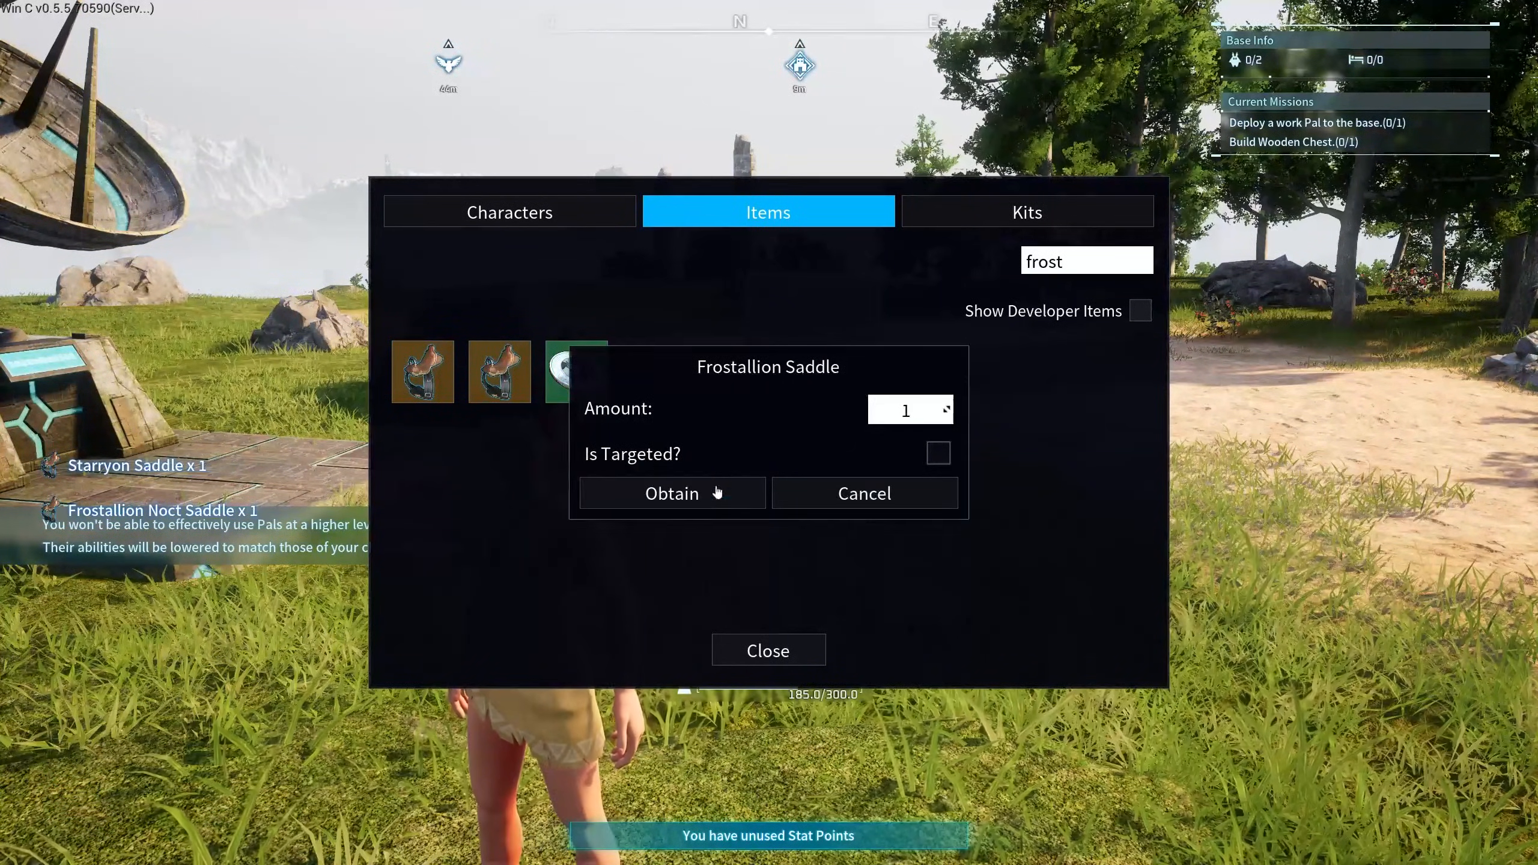
{"action": "left_click", "coordinate": [869, 494]}
- Search 'pyrin' and obtain the Pyrin Noct and Pyrin saddles
{"action": "left_click", "coordinate": [1074, 261]}
{"action": "key", "text": "ctrl+a"}
{"action": "type", "text": "py"}
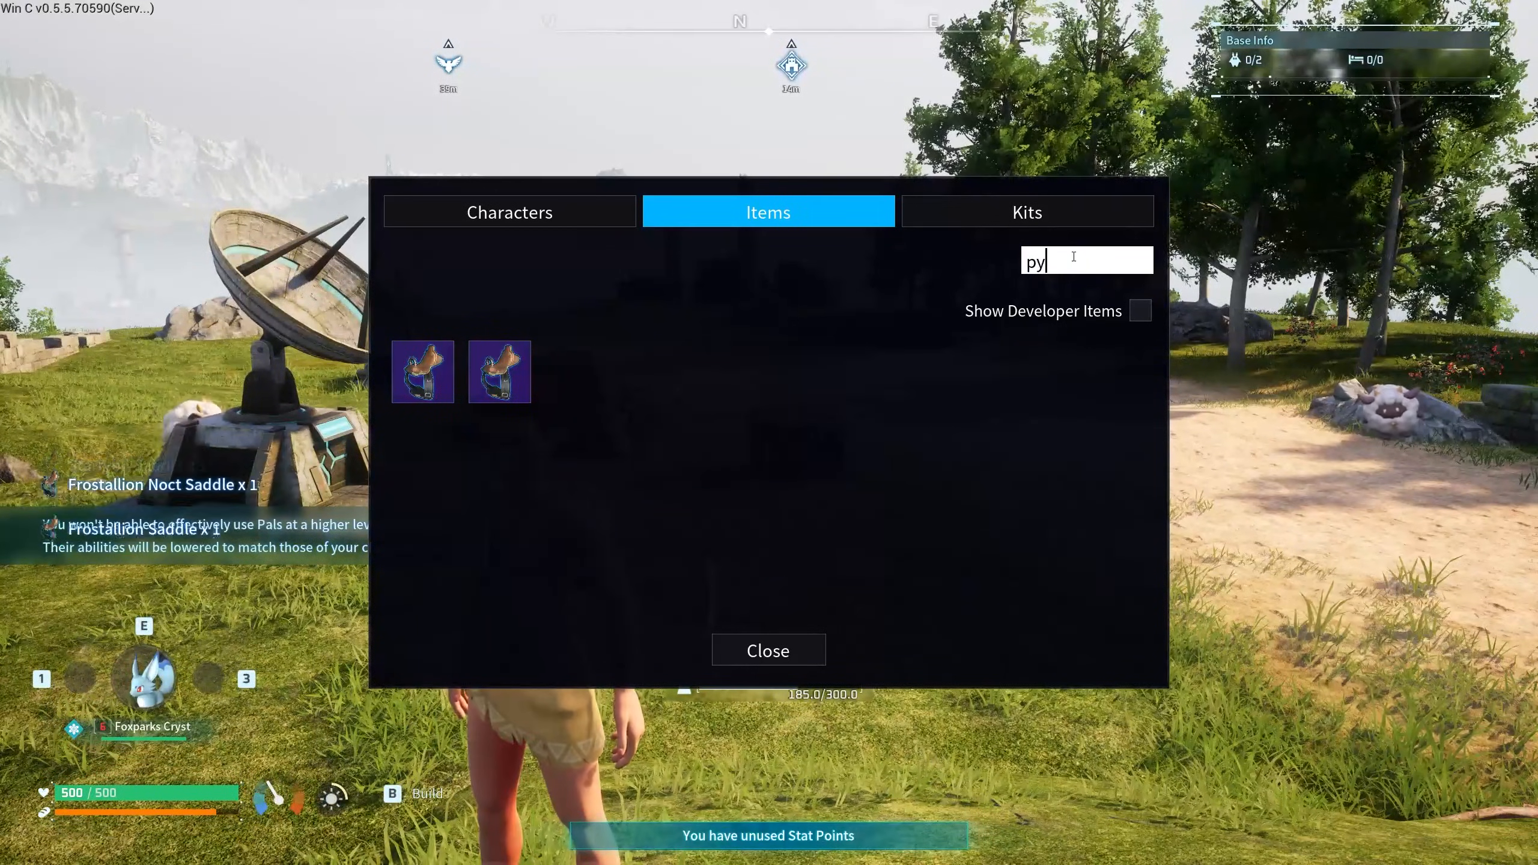
{"action": "type", "text": "rin"}
{"action": "left_click", "coordinate": [420, 371]}
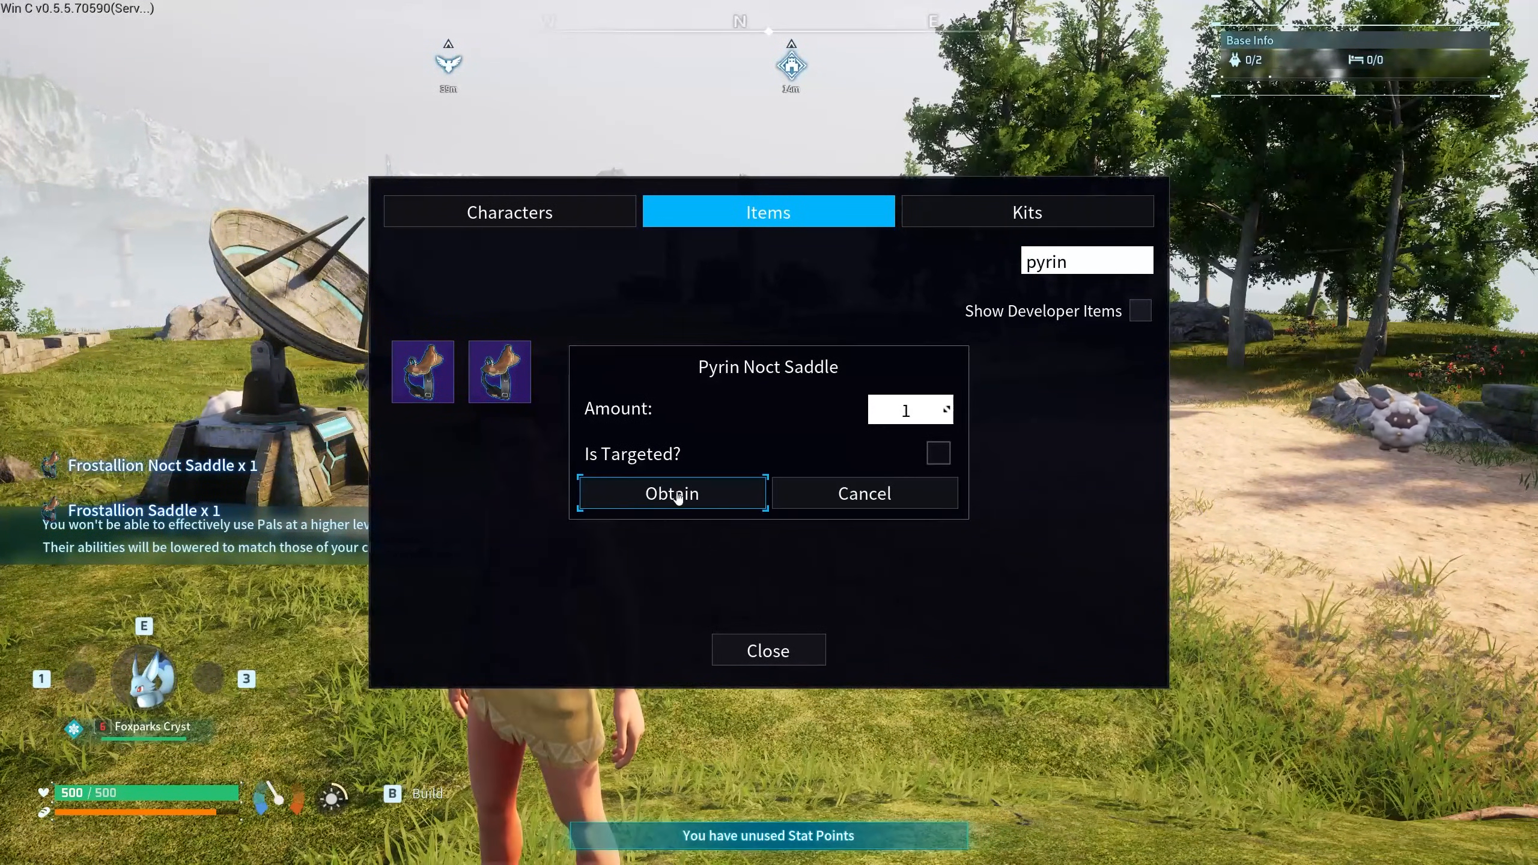
{"action": "left_click", "coordinate": [670, 491]}
{"action": "left_click", "coordinate": [500, 372]}
{"action": "left_click", "coordinate": [611, 491]}
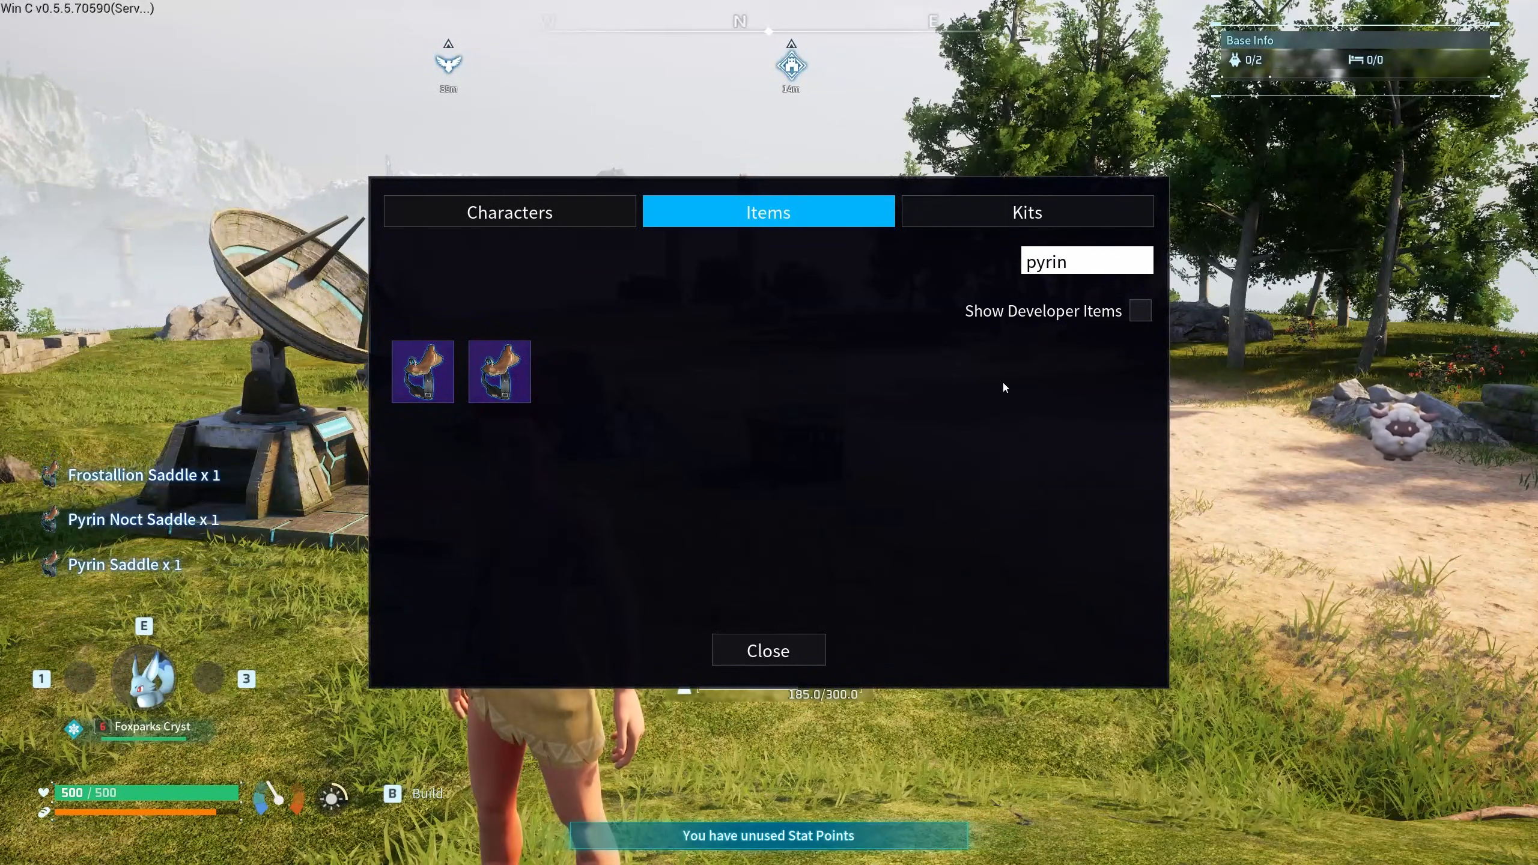
- Search 'mane', obtain the Azurmane Saddle, and close the menu
{"action": "key", "text": "ctrl+a"}
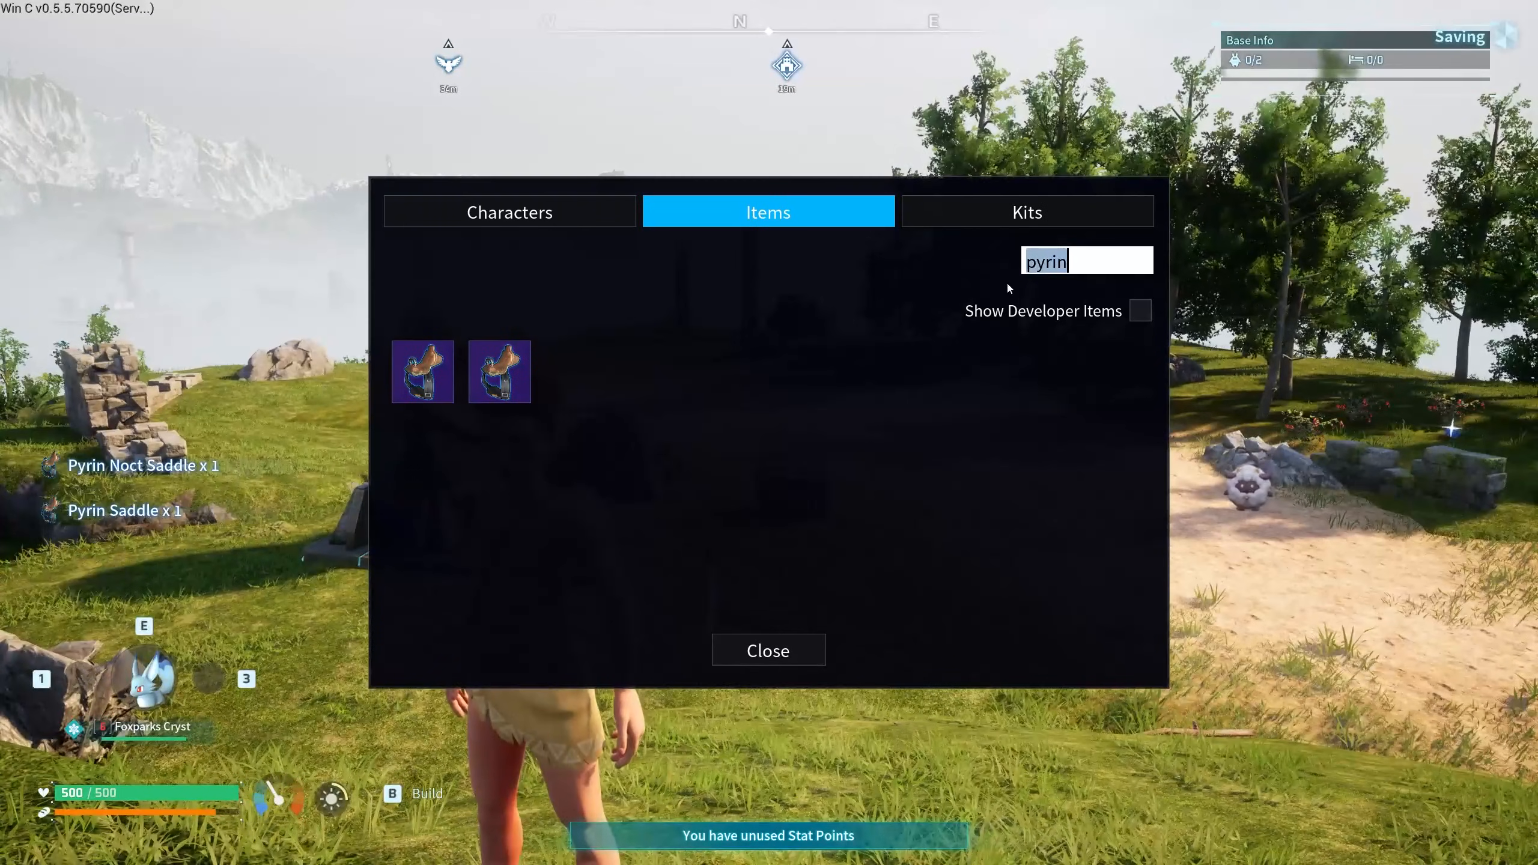
{"action": "type", "text": "mane"}
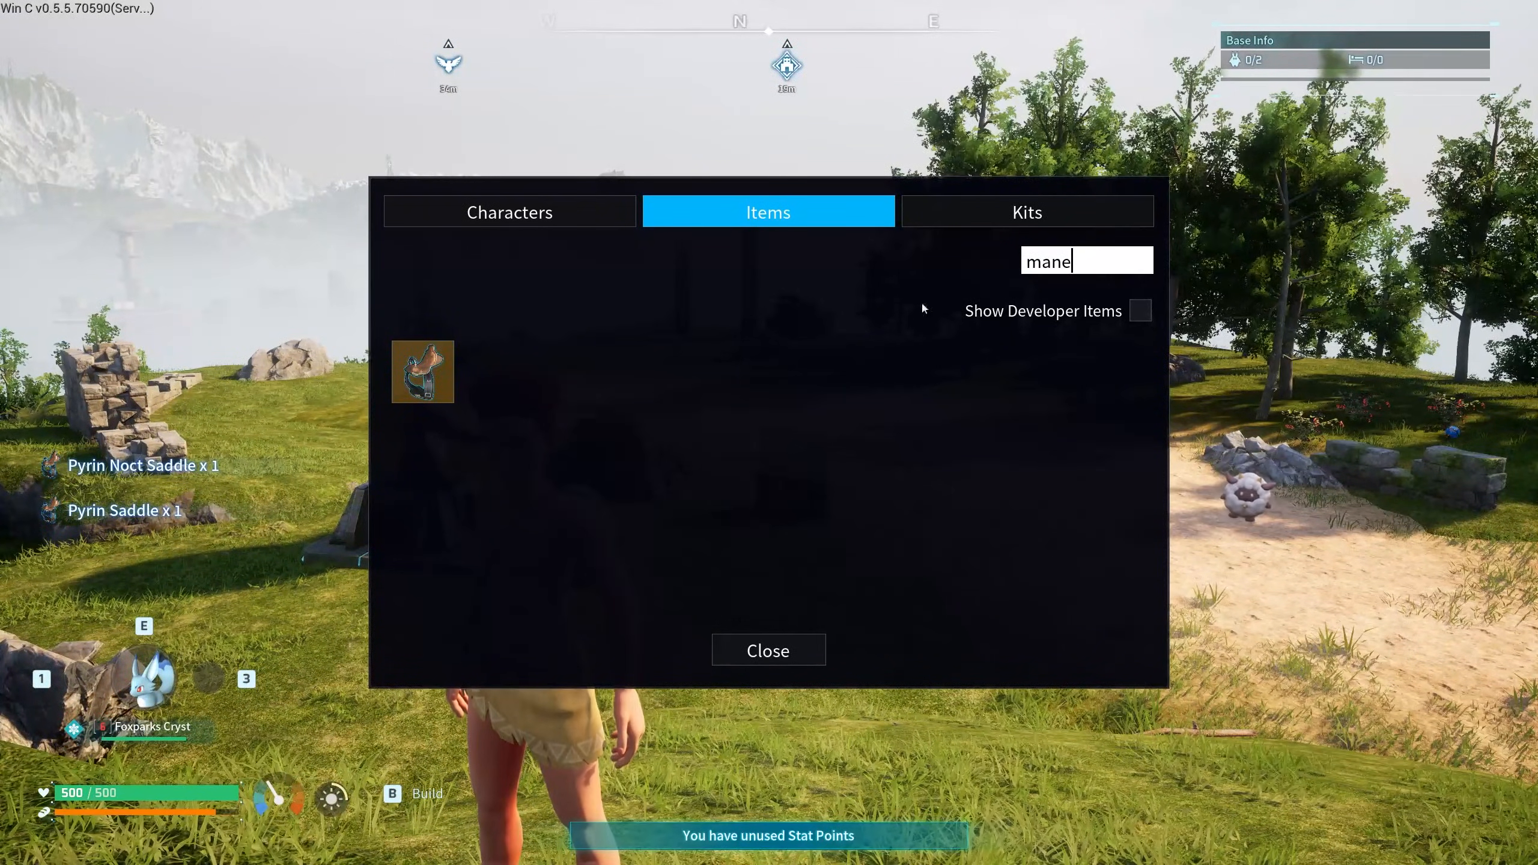
{"action": "left_click", "coordinate": [434, 377]}
{"action": "left_click", "coordinate": [719, 497]}
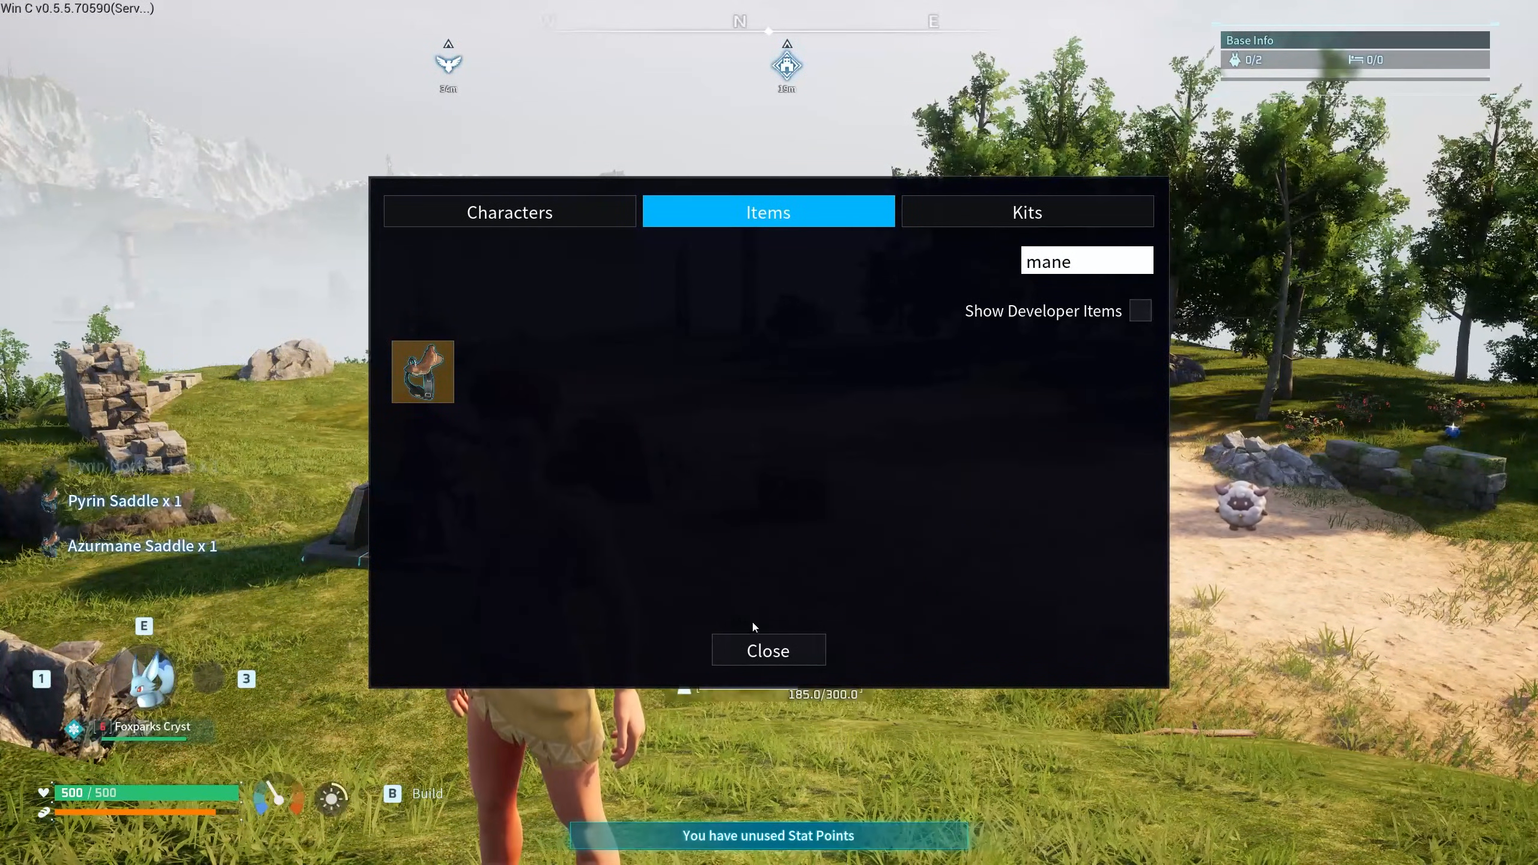
{"action": "left_click", "coordinate": [754, 647]}
- At the Palbox, swap Foxparks Cryst into Box 1 and fill the party with Shadow, Crystal, Cyah, Elen and Azurine
{"action": "key", "text": "w"}
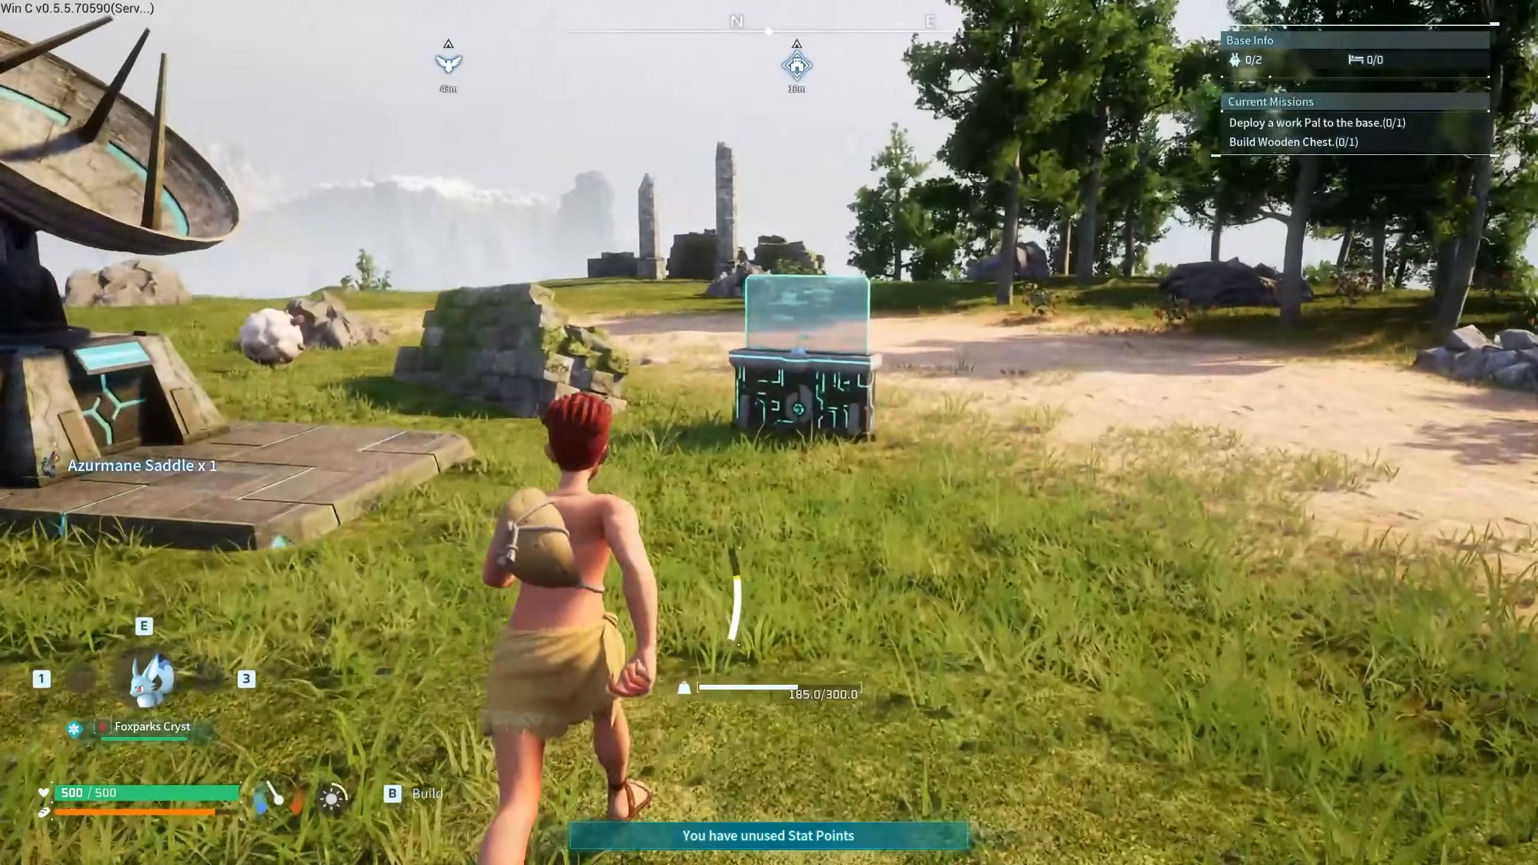
{"action": "key", "text": "f"}
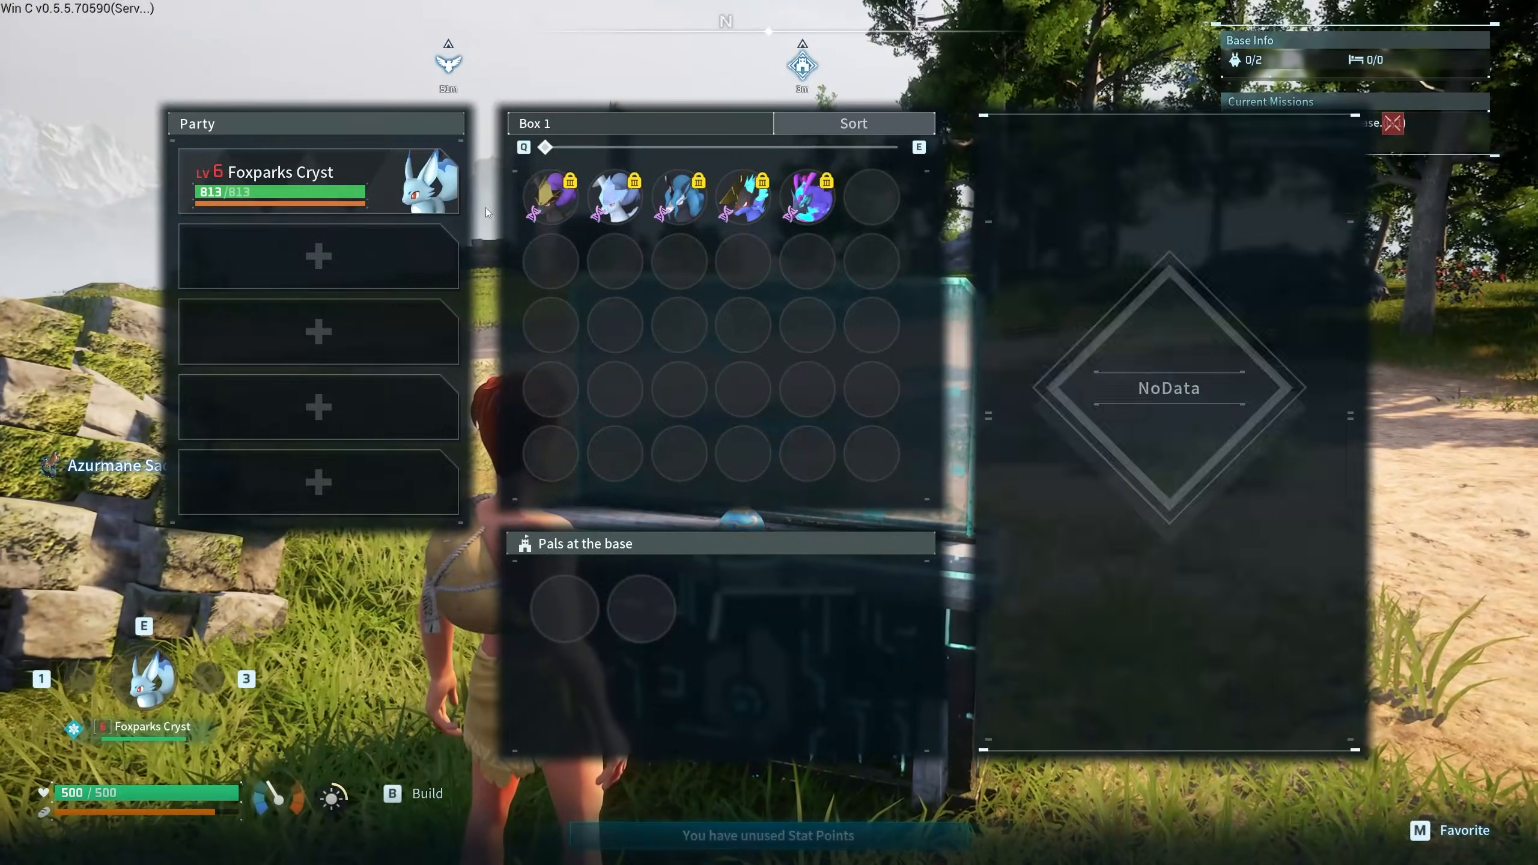
{"action": "left_click_drag", "start_coordinate": [424, 182], "coordinate": [872, 197]}
{"action": "left_click_drag", "start_coordinate": [563, 201], "coordinate": [388, 186]}
{"action": "left_click_drag", "start_coordinate": [676, 196], "coordinate": [318, 256]}
{"action": "left_click_drag", "start_coordinate": [806, 198], "coordinate": [432, 478]}
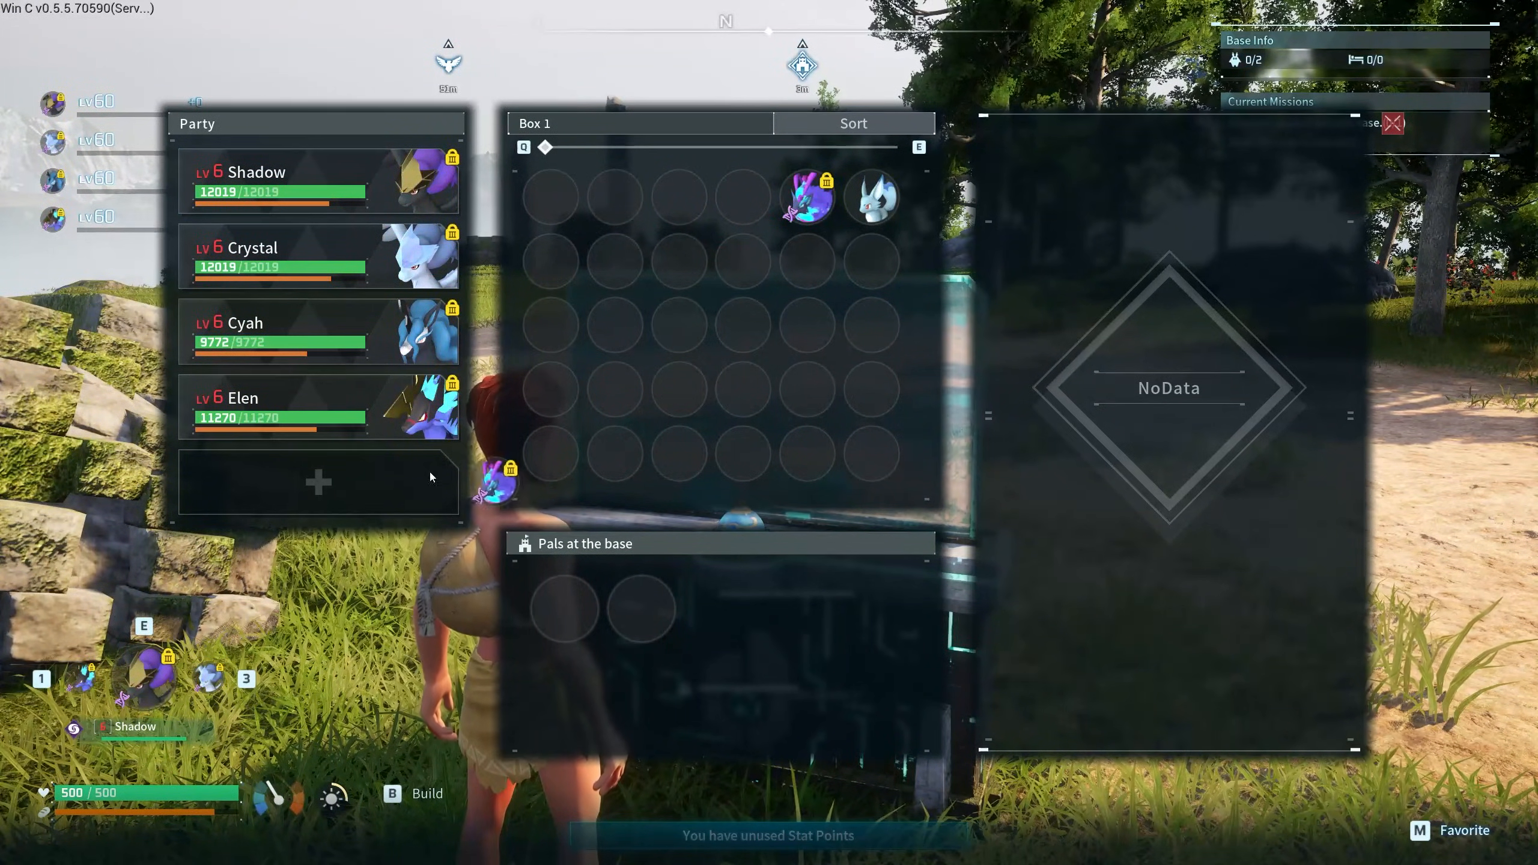
{"action": "key", "text": "Escape"}
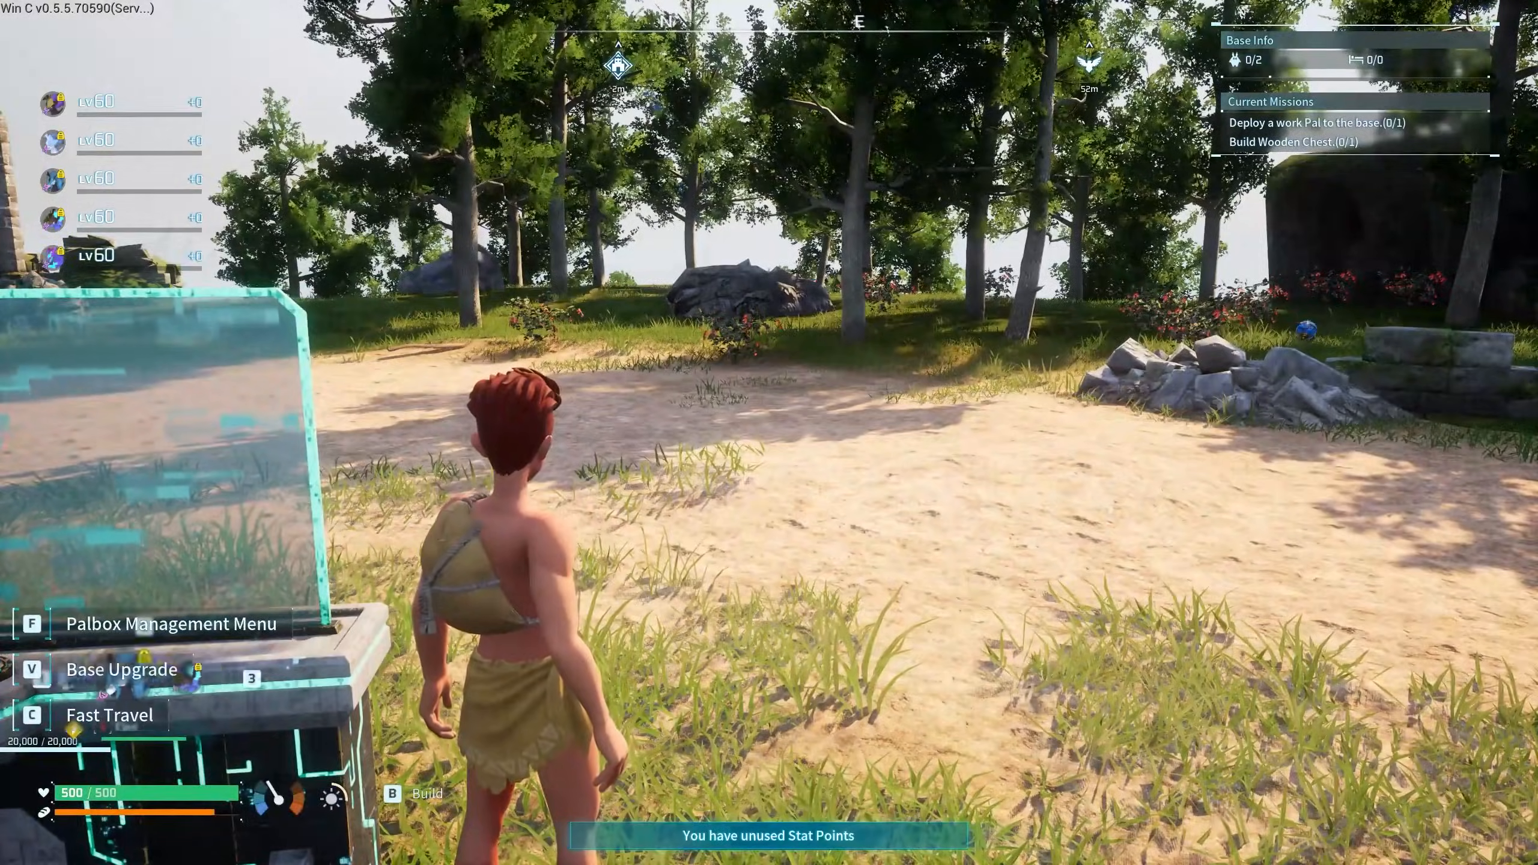
- Summon Crystal, Cyah, Elen and Azurine in turn, then view the blue horned Pal
{"action": "key", "text": "w"}
{"action": "key", "text": "e"}
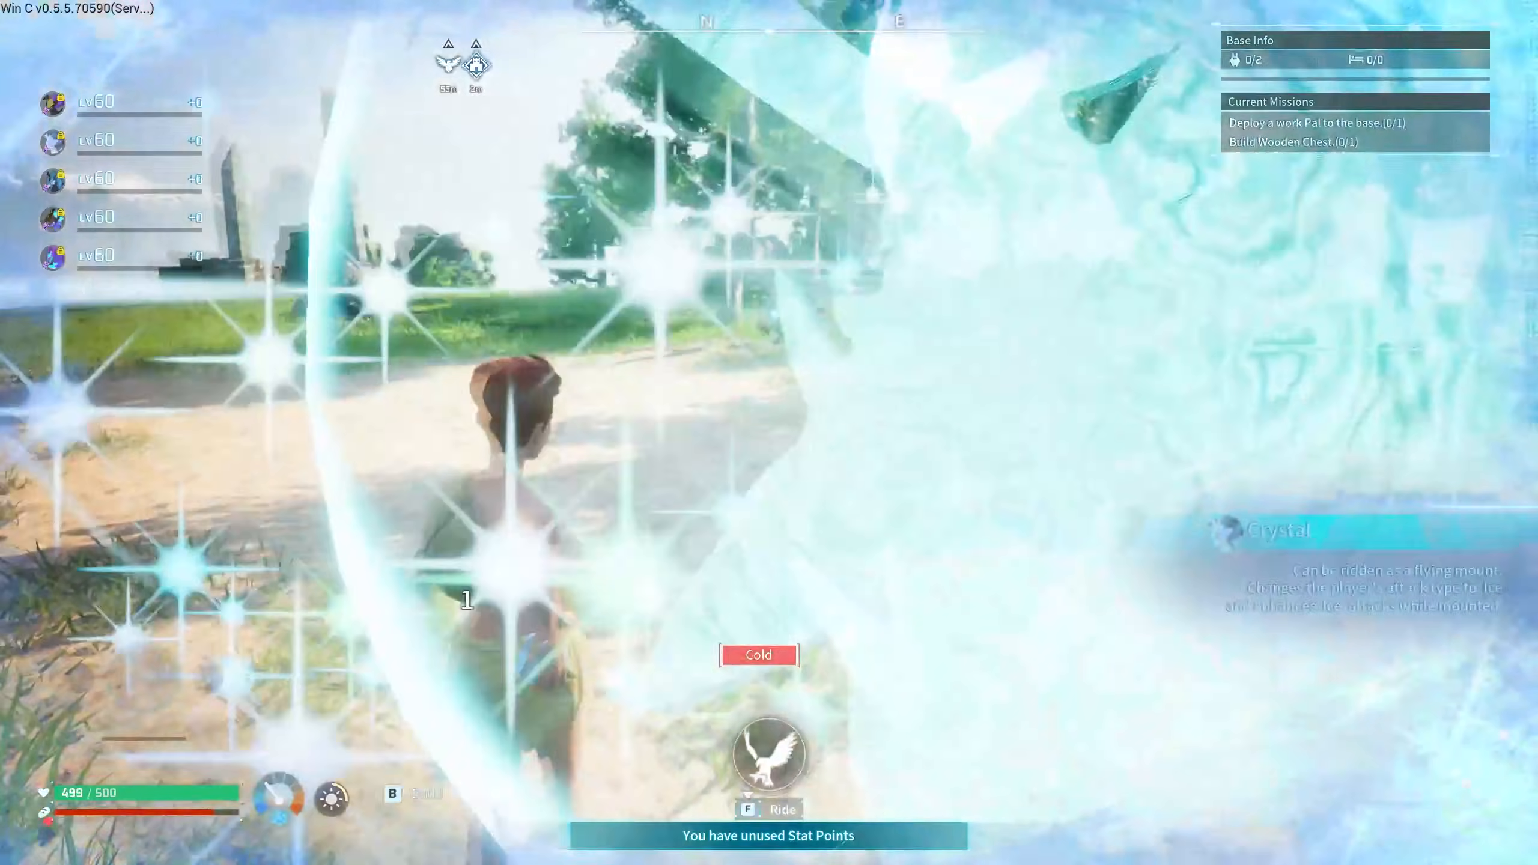
{"action": "key", "text": "e"}
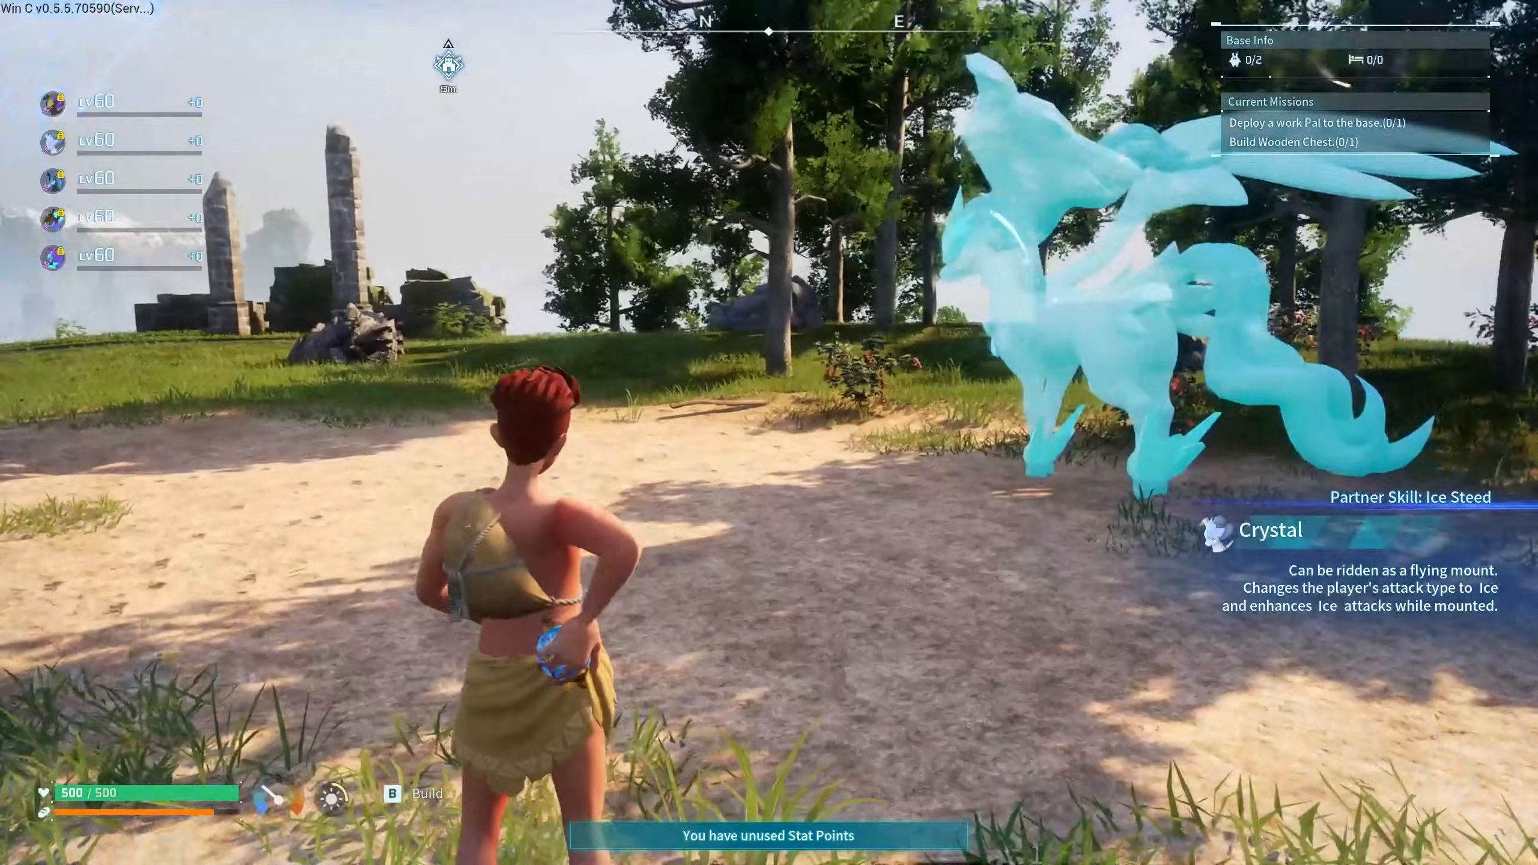
{"action": "key", "text": "3"}
{"action": "key", "text": "e"}
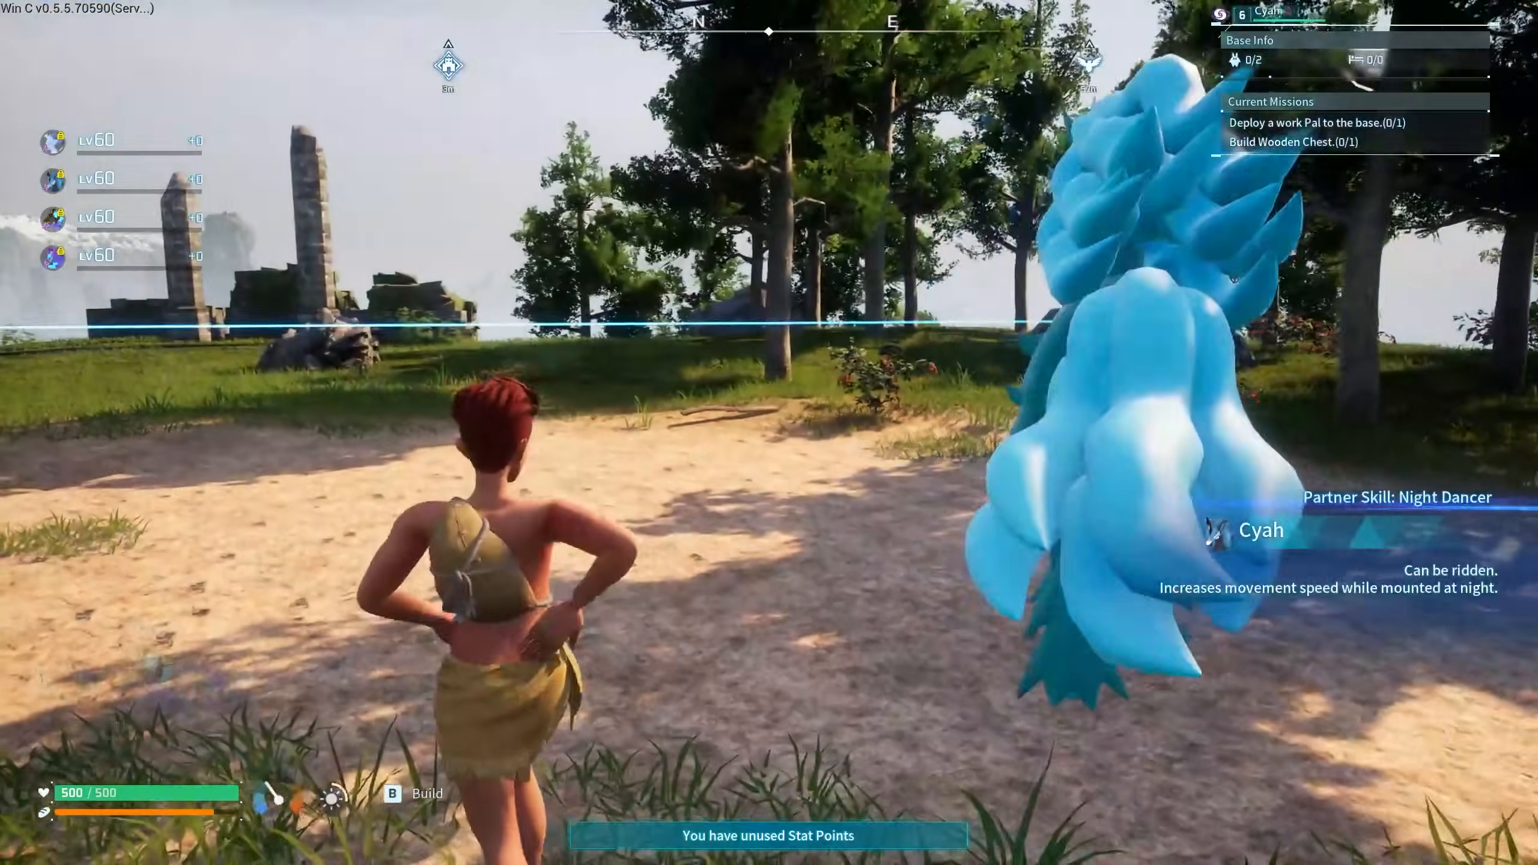
{"action": "key", "text": "3"}
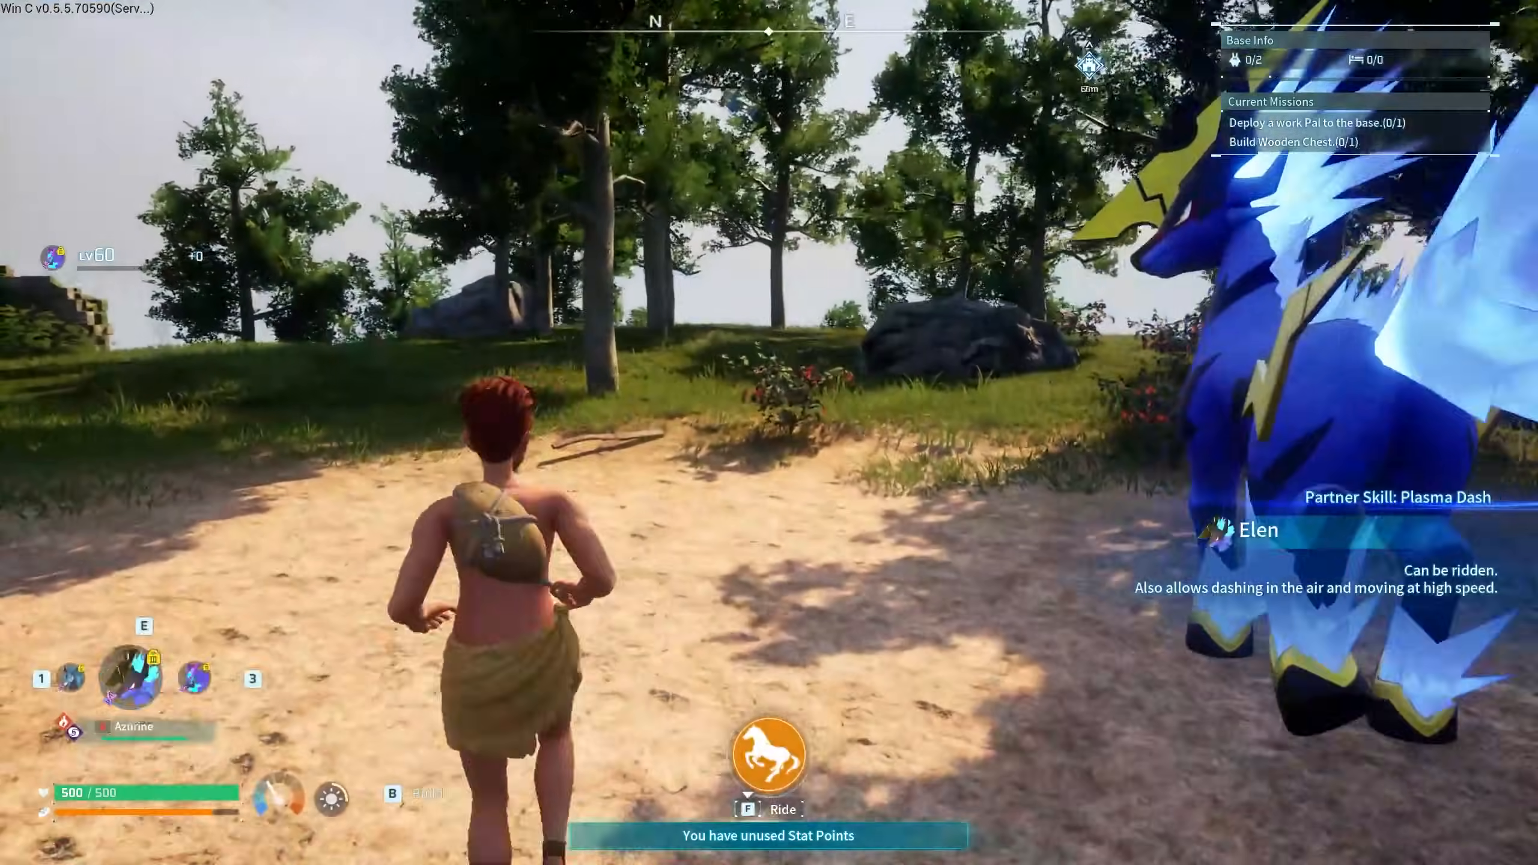
{"action": "key", "text": "3"}
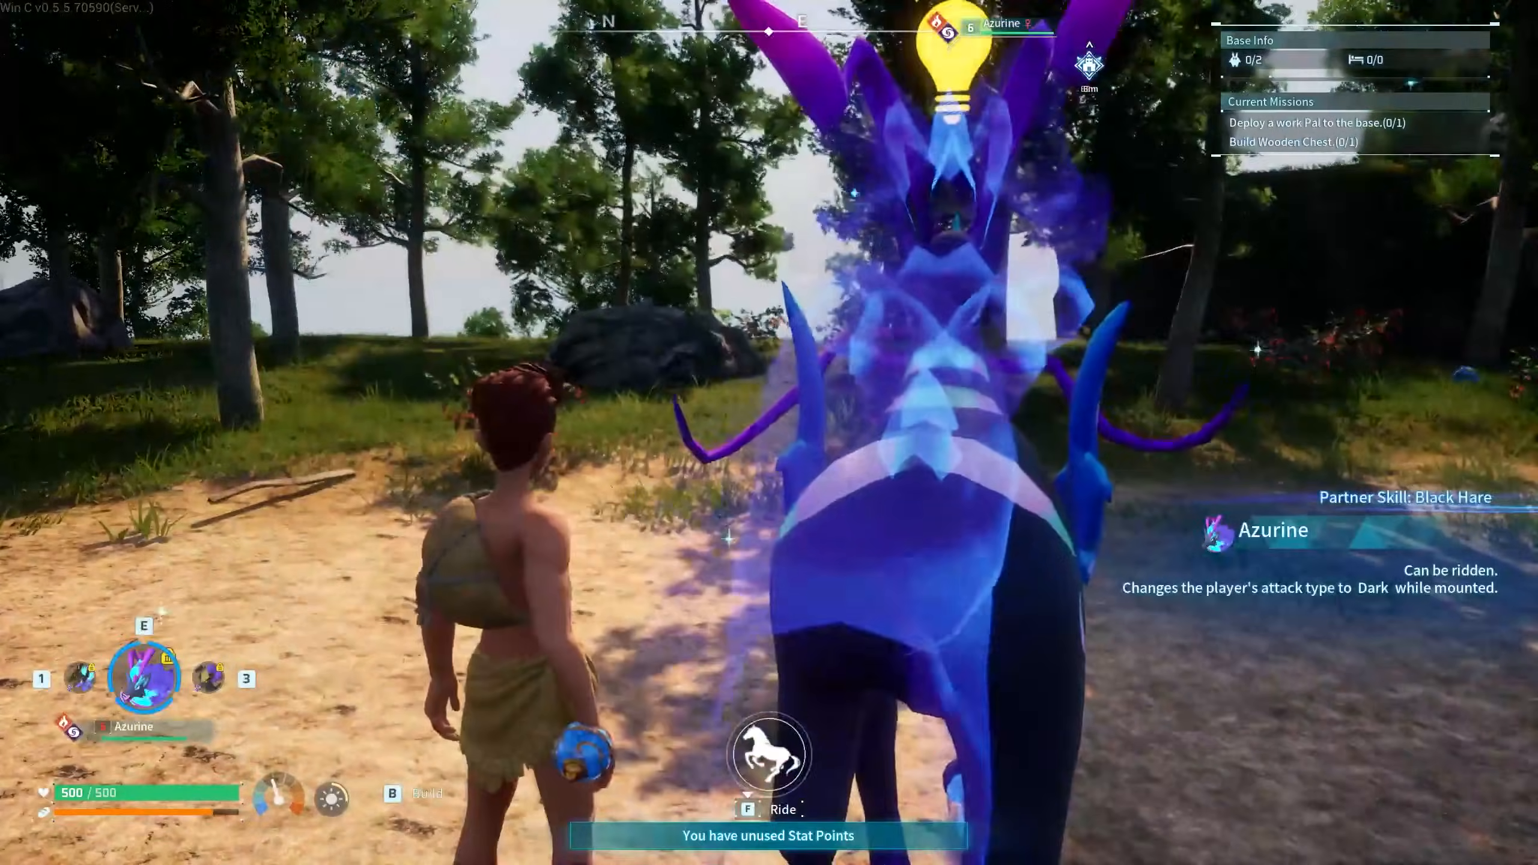
{"action": "key", "text": "a"}
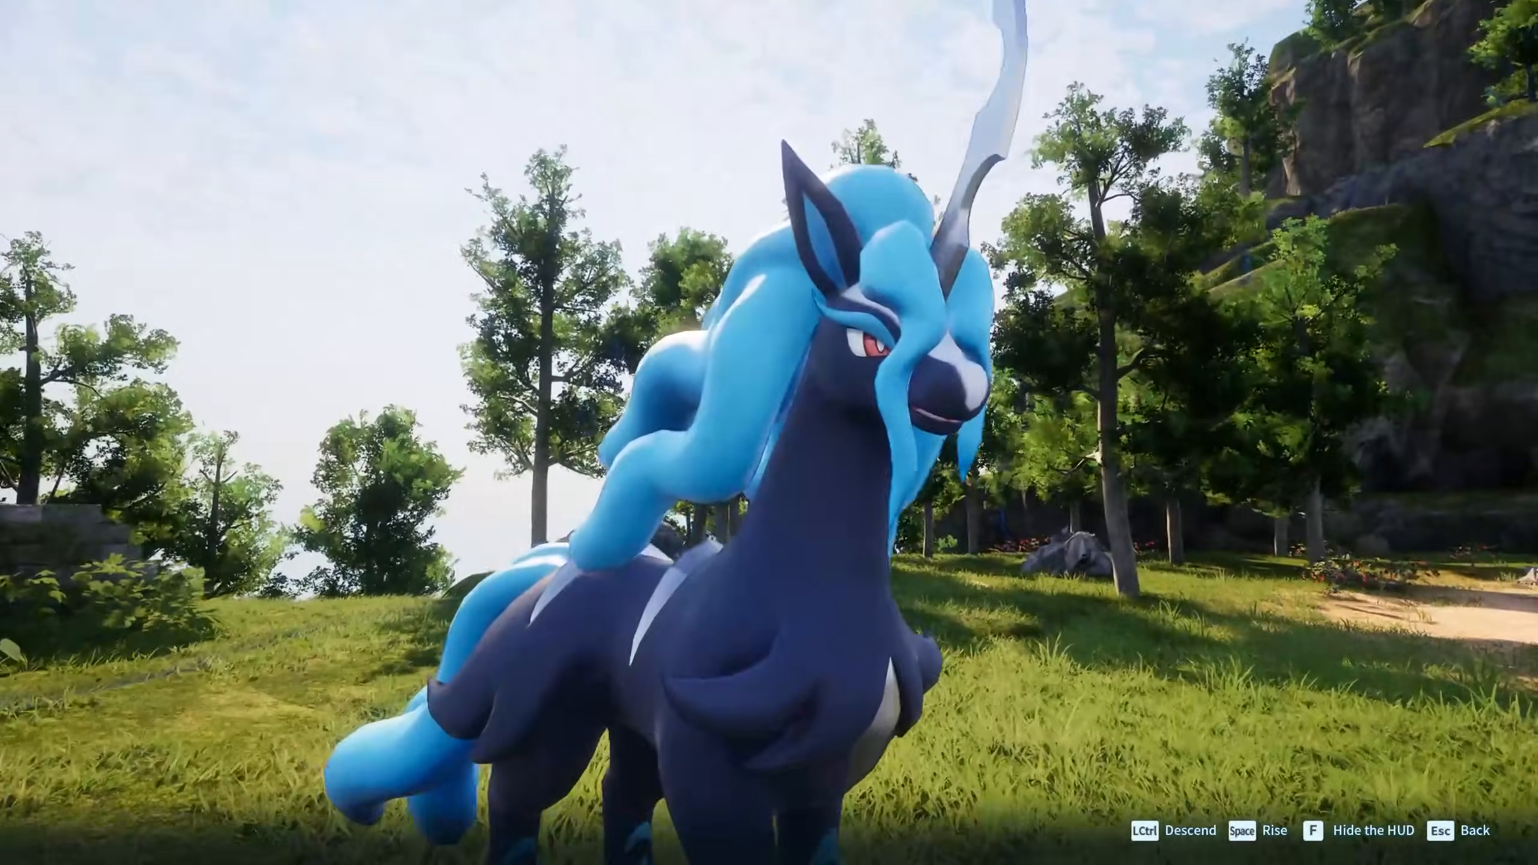